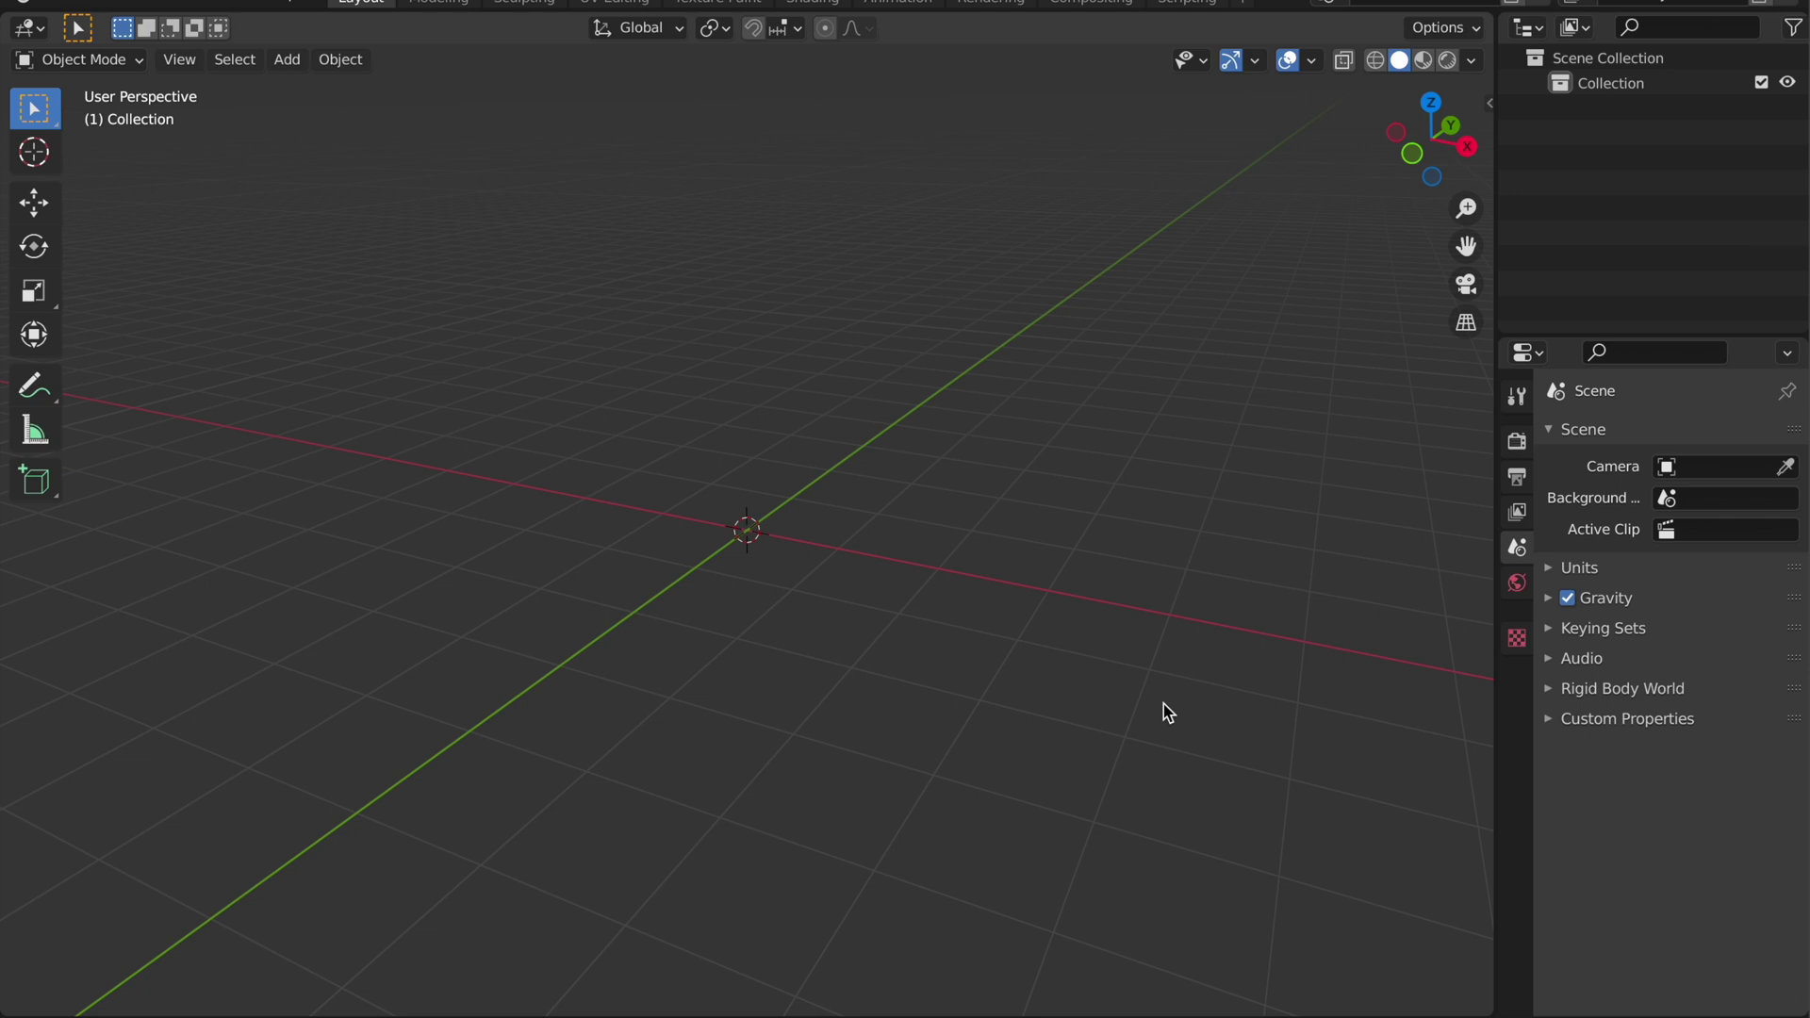
Show the sidebar and start the Shortcut VUr input display
click(93, 18)
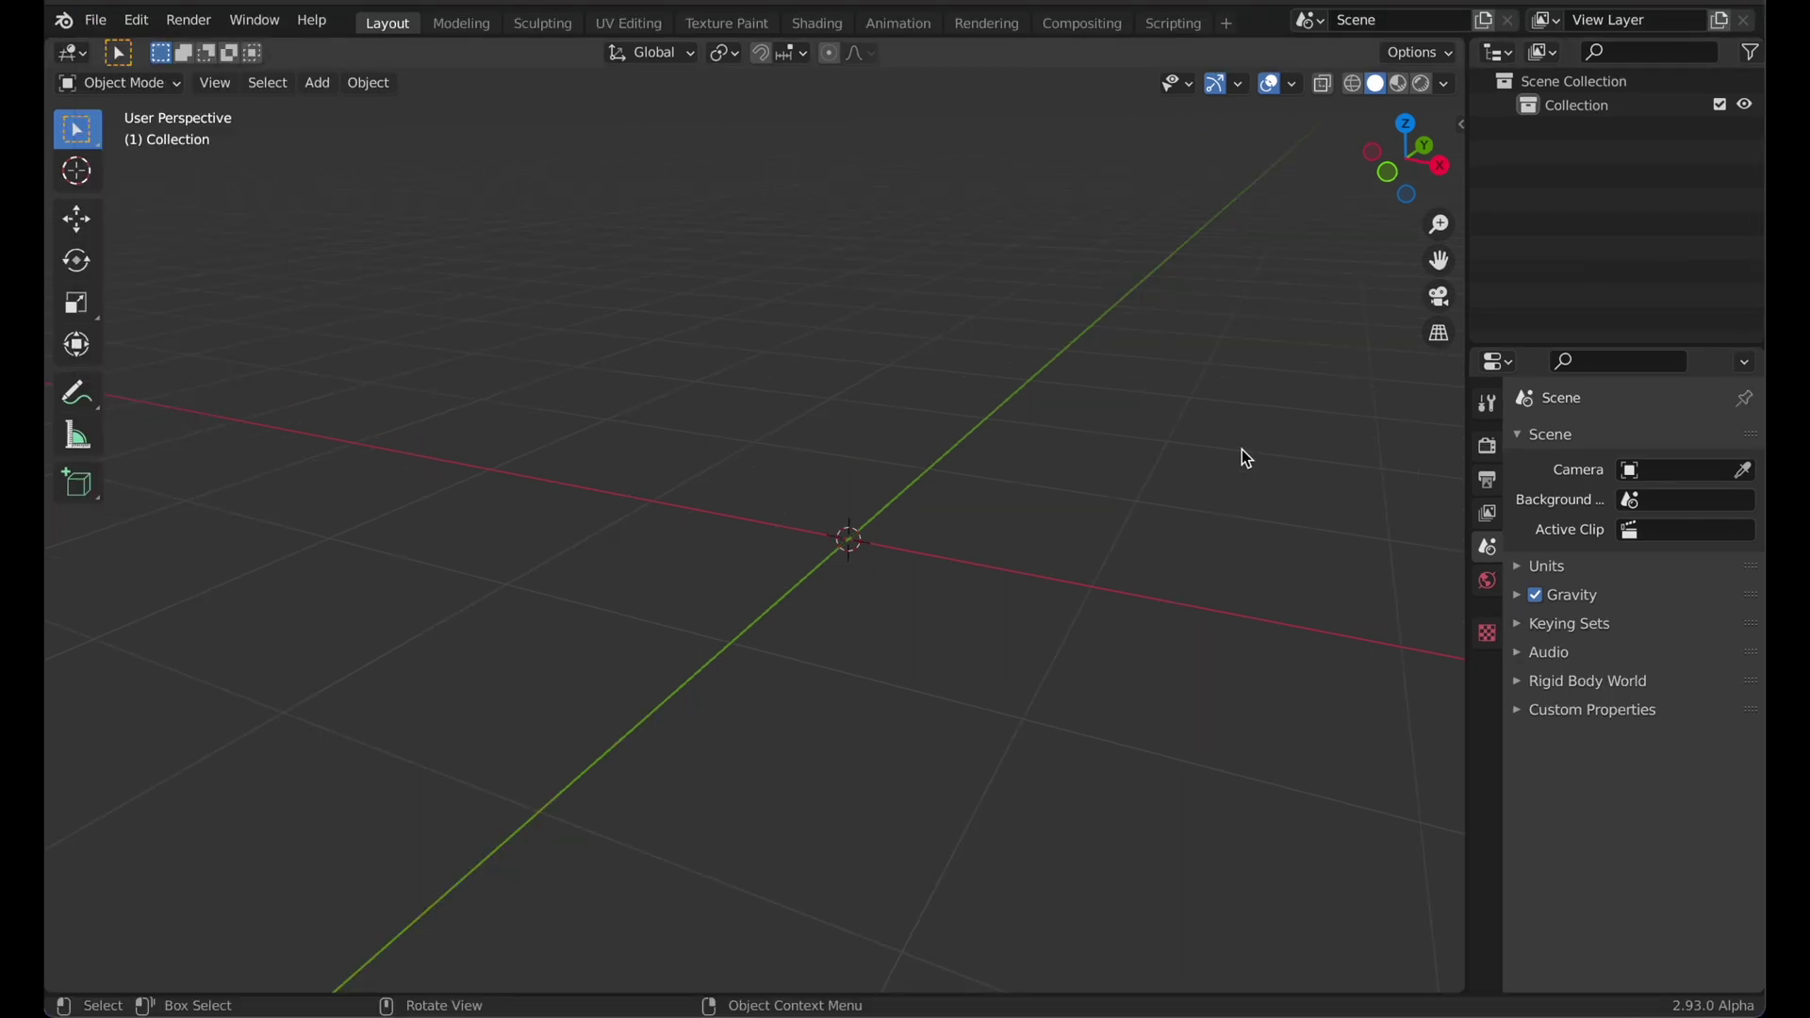
key(n)
click(1460, 264)
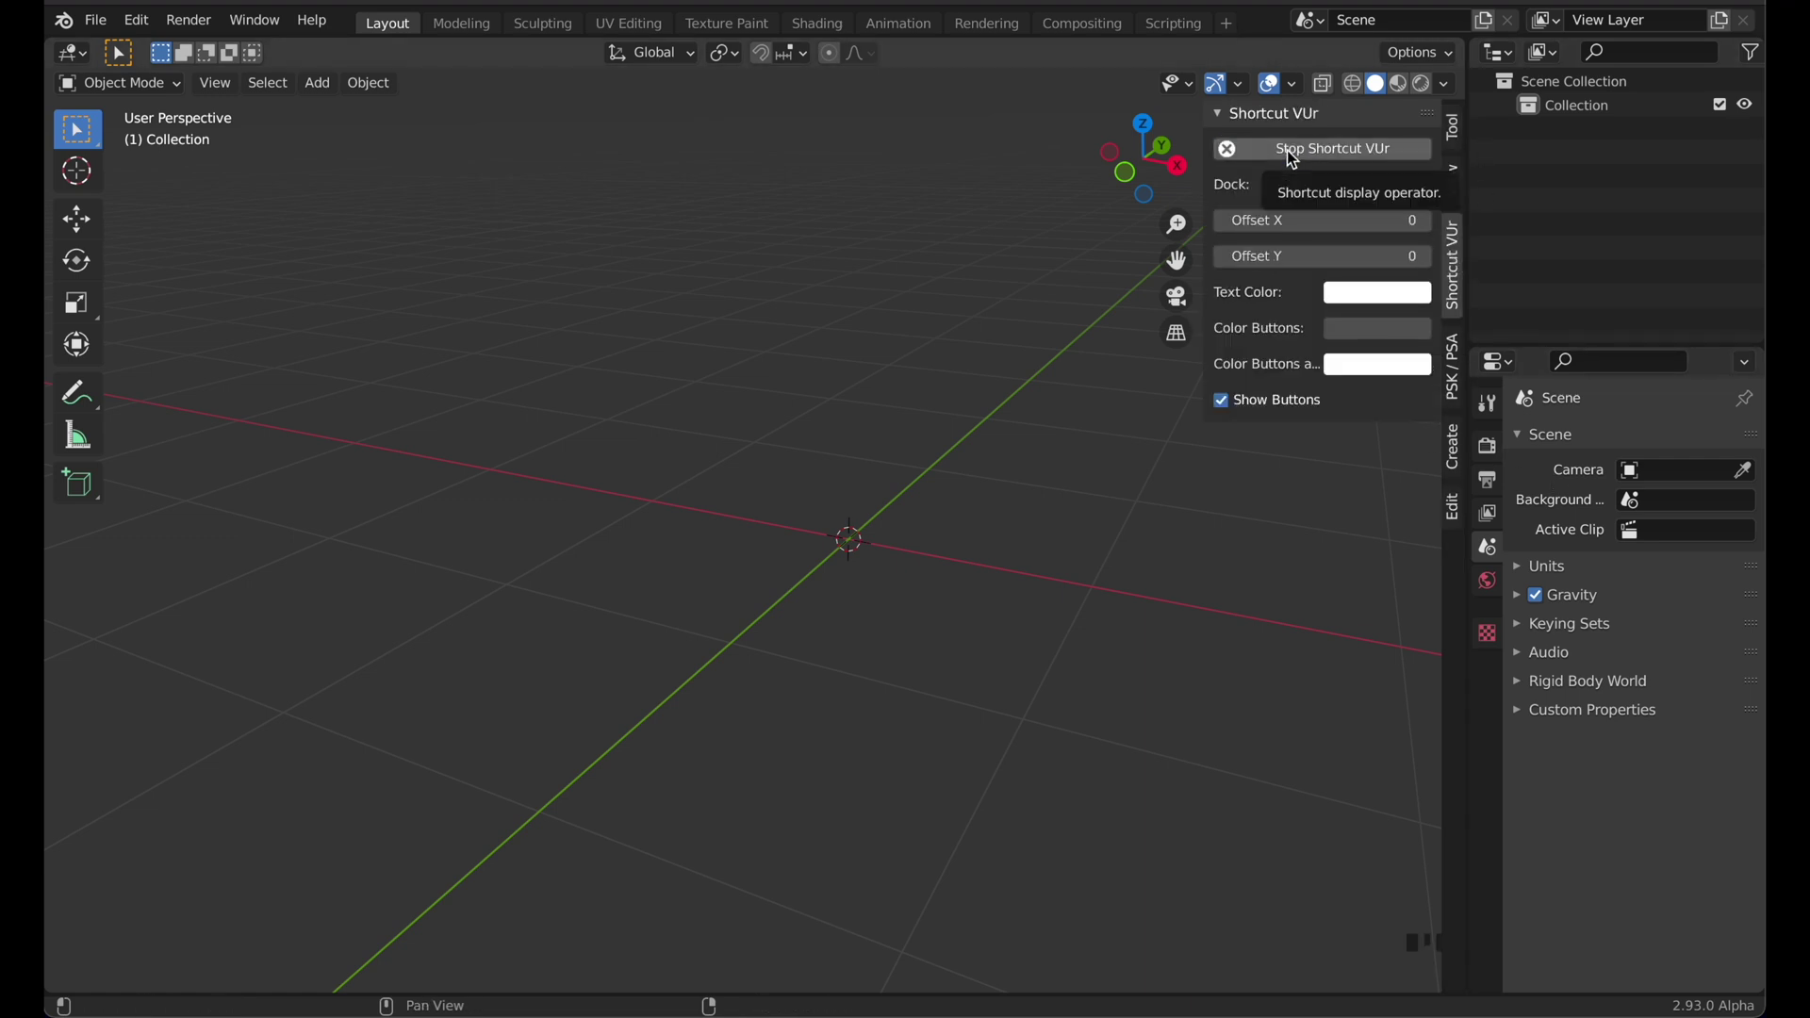
drag(1301, 255, 1333, 220)
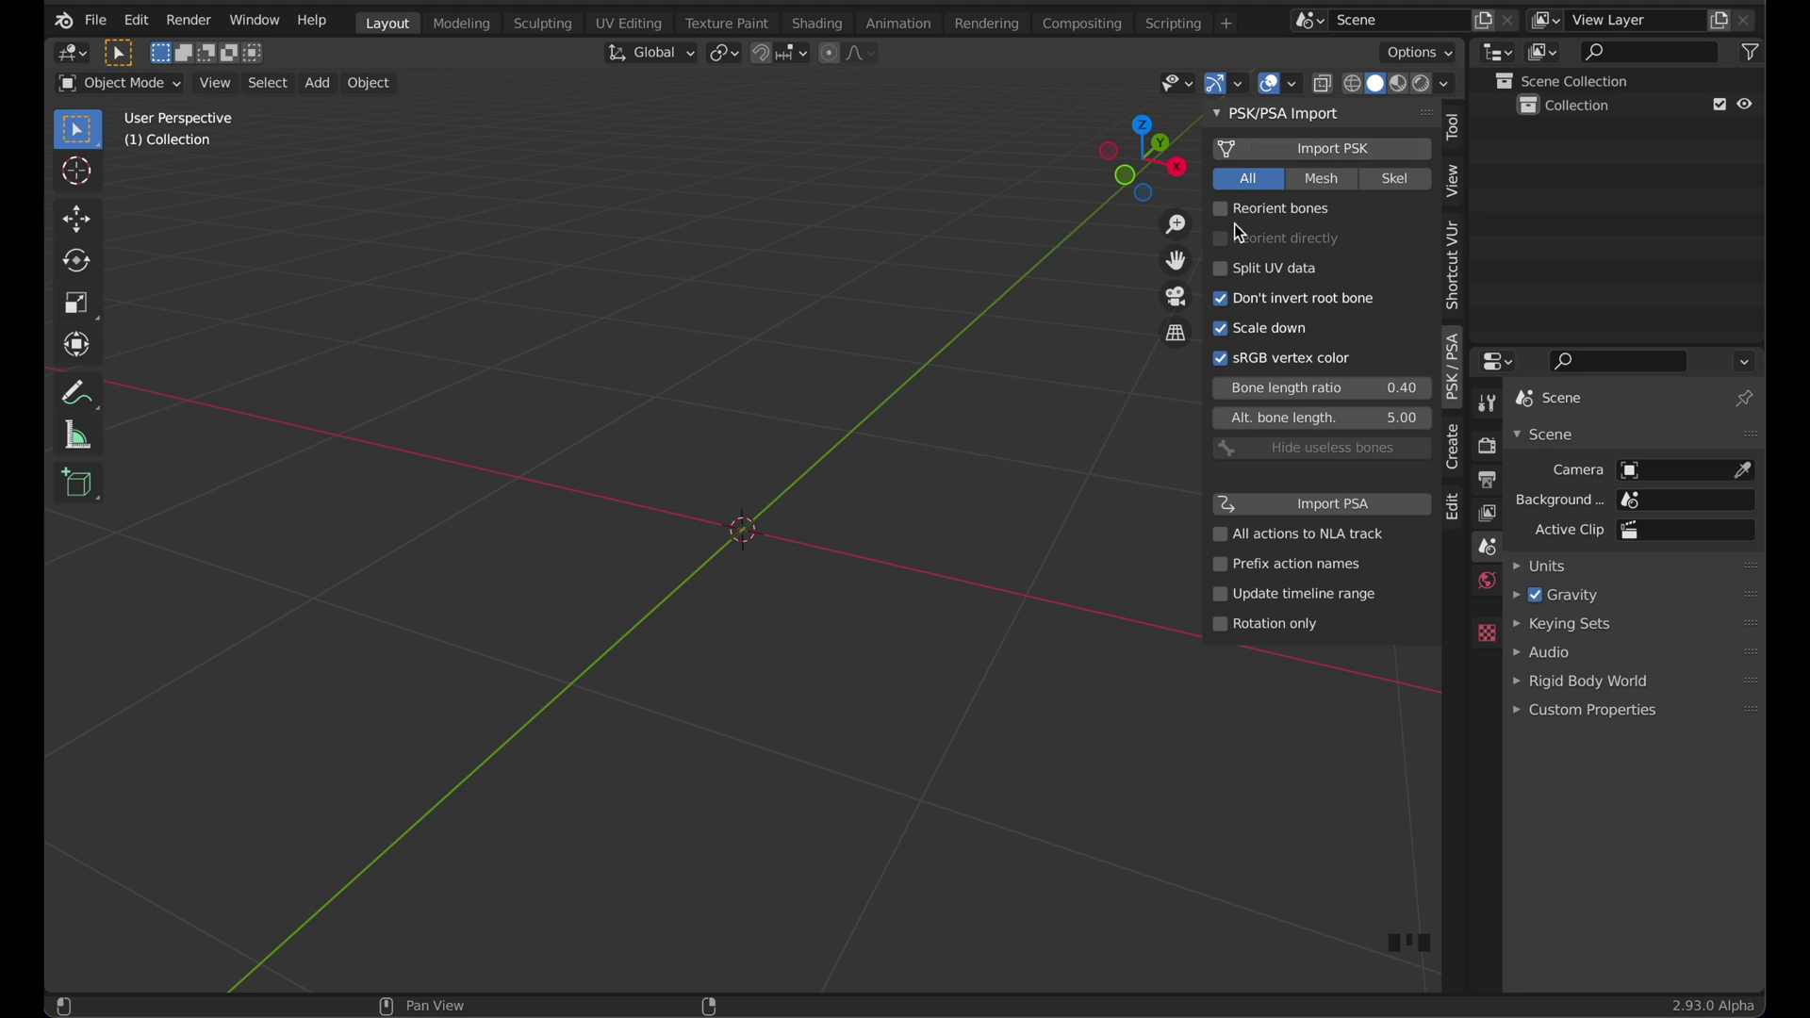
Import F_MED_Obsidian.psk from the Meshes folder with both mesh and skeleton, keeping the default PSK import options
click(1325, 149)
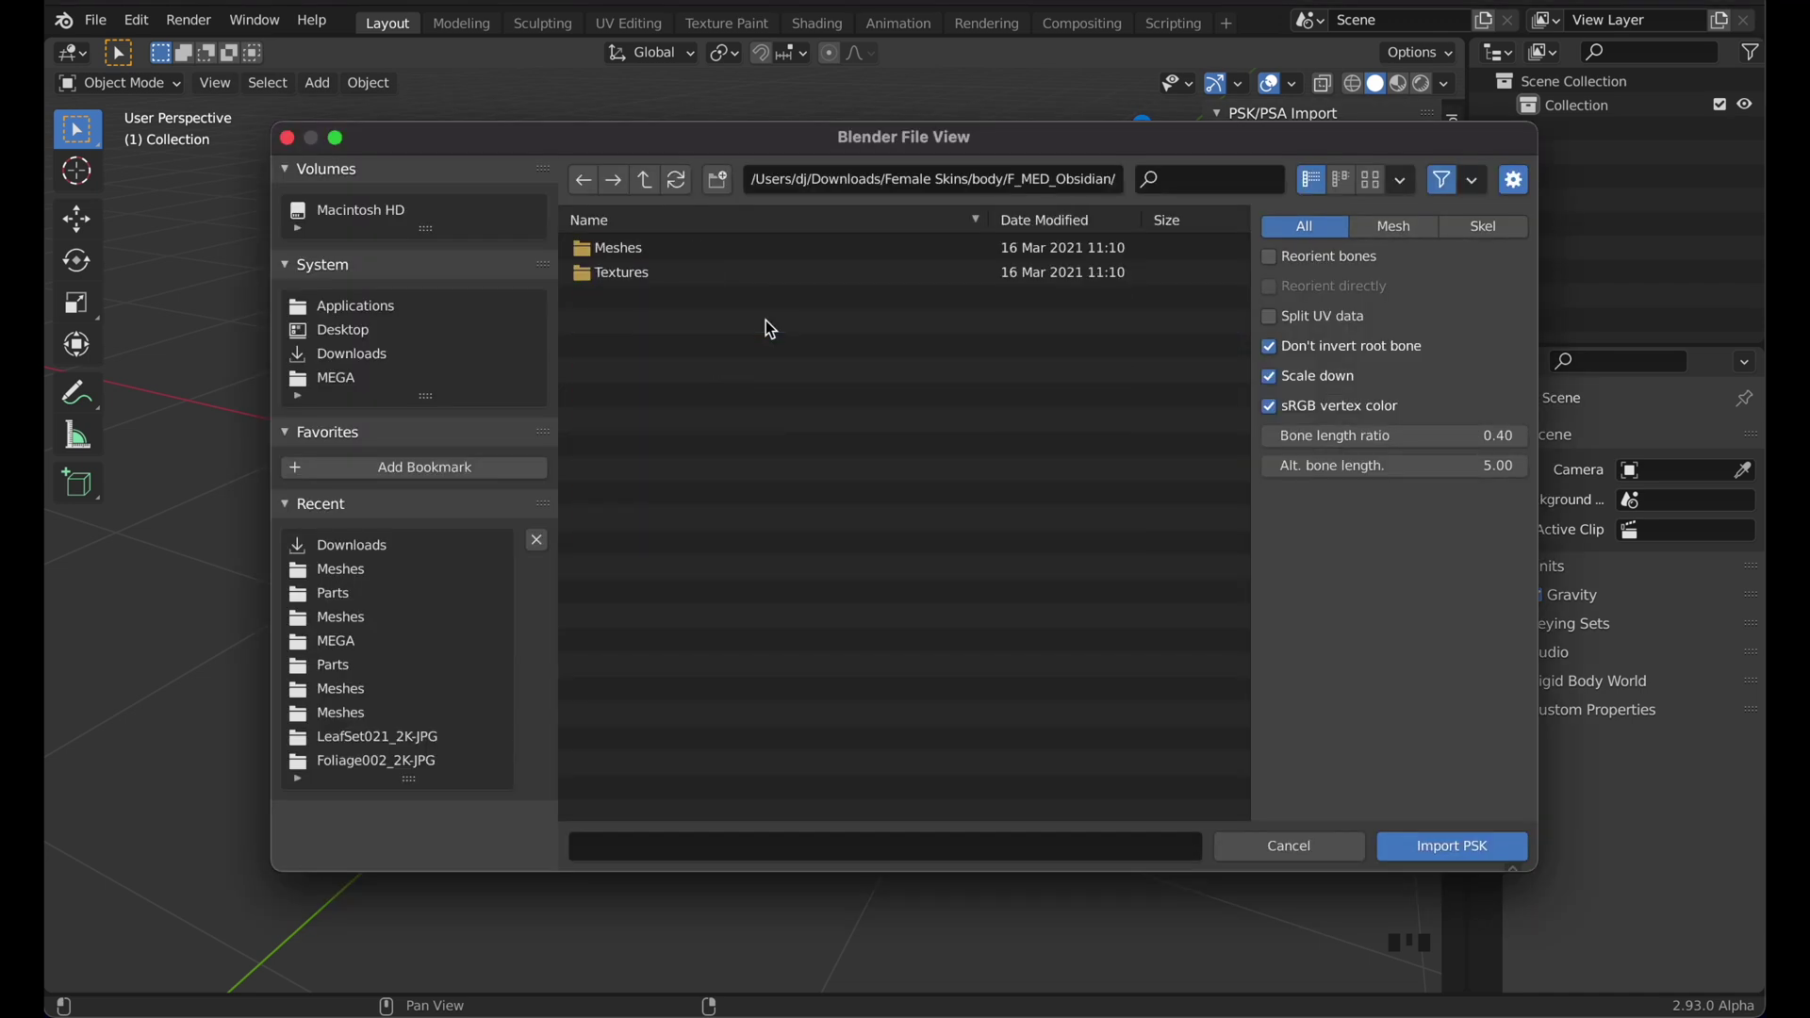
double_click(681, 247)
click(679, 273)
double_click(679, 273)
shift+middle_drag(799, 407, 818, 600)
scroll(780, 405, up, 2)
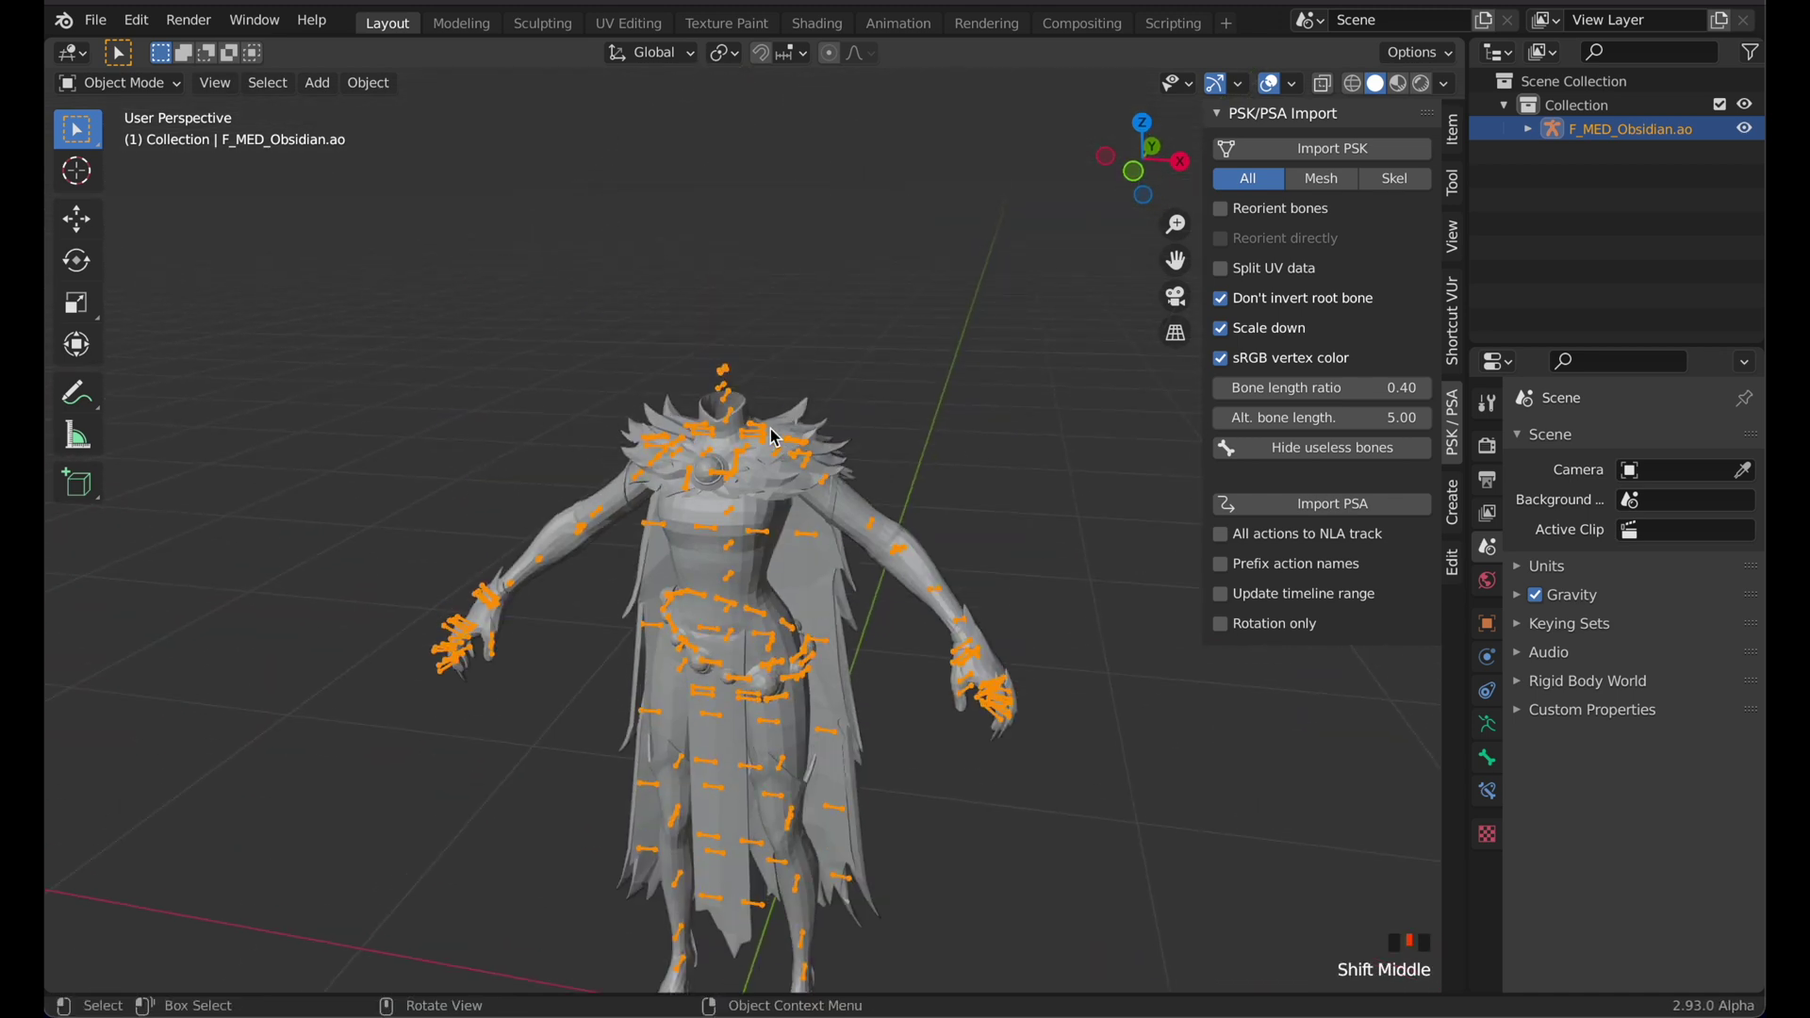
key(grave)
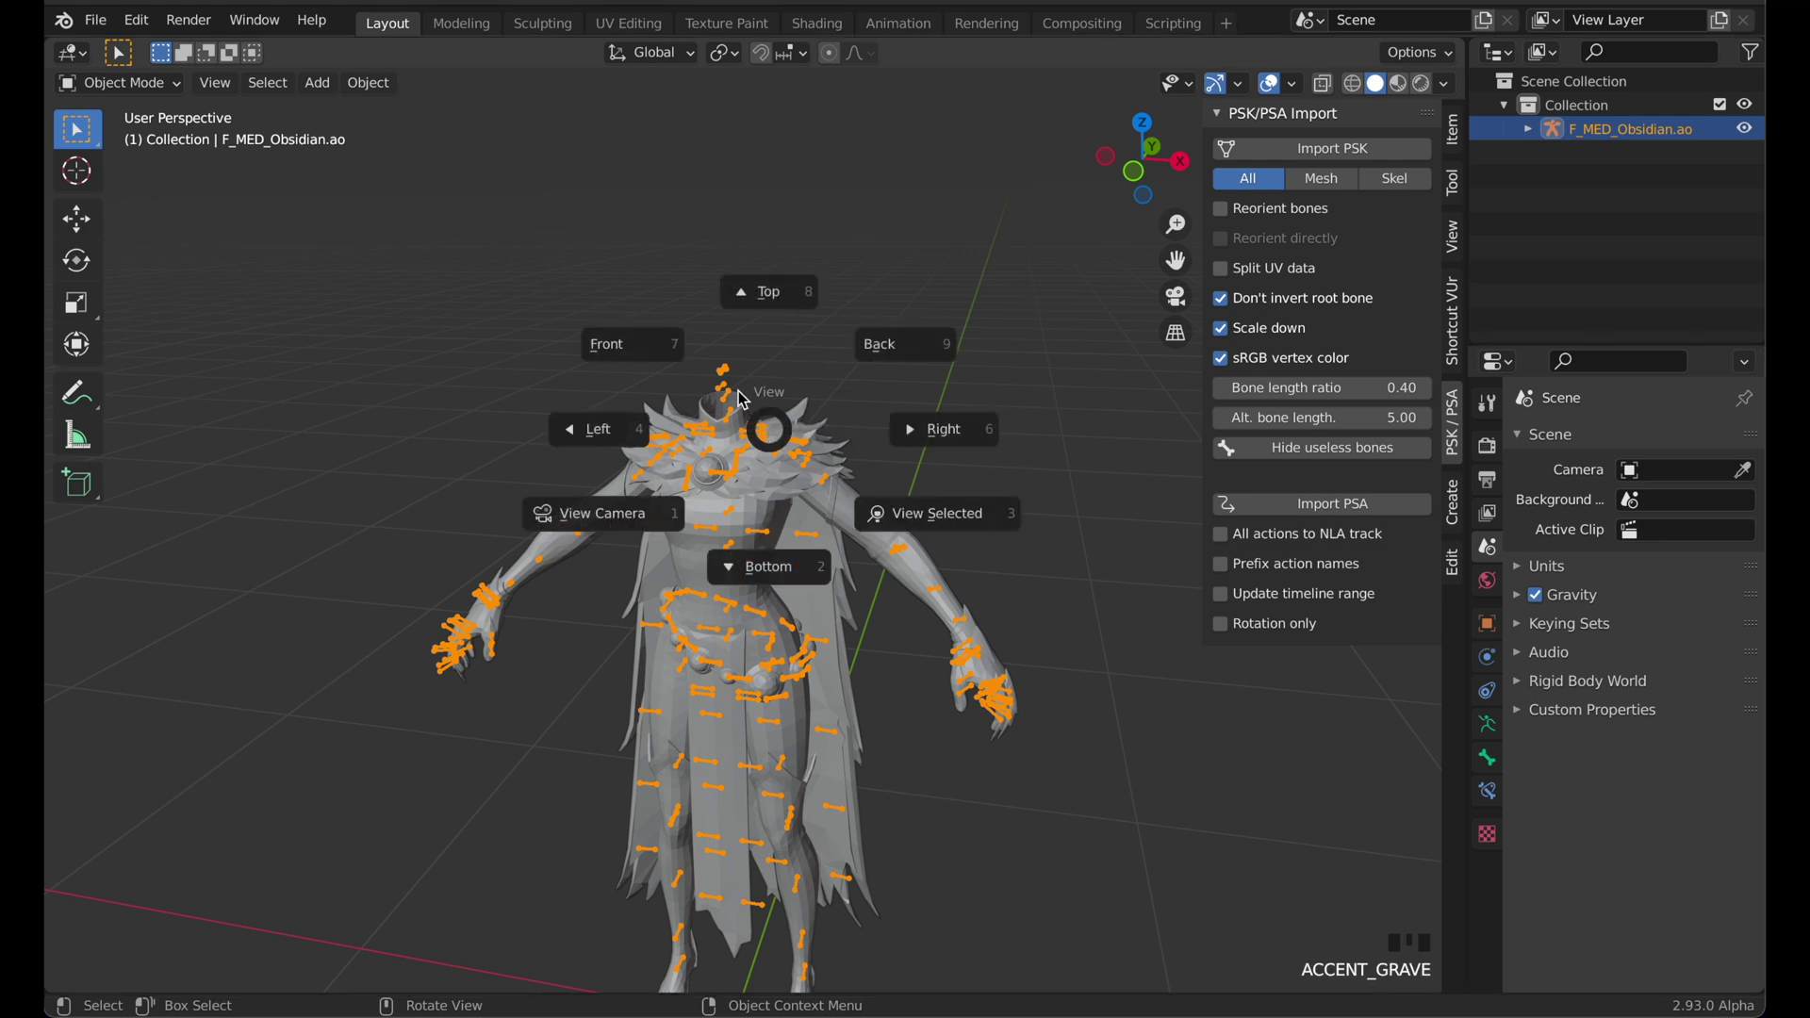
click(991, 707)
shift+middle_drag(921, 563, 852, 727)
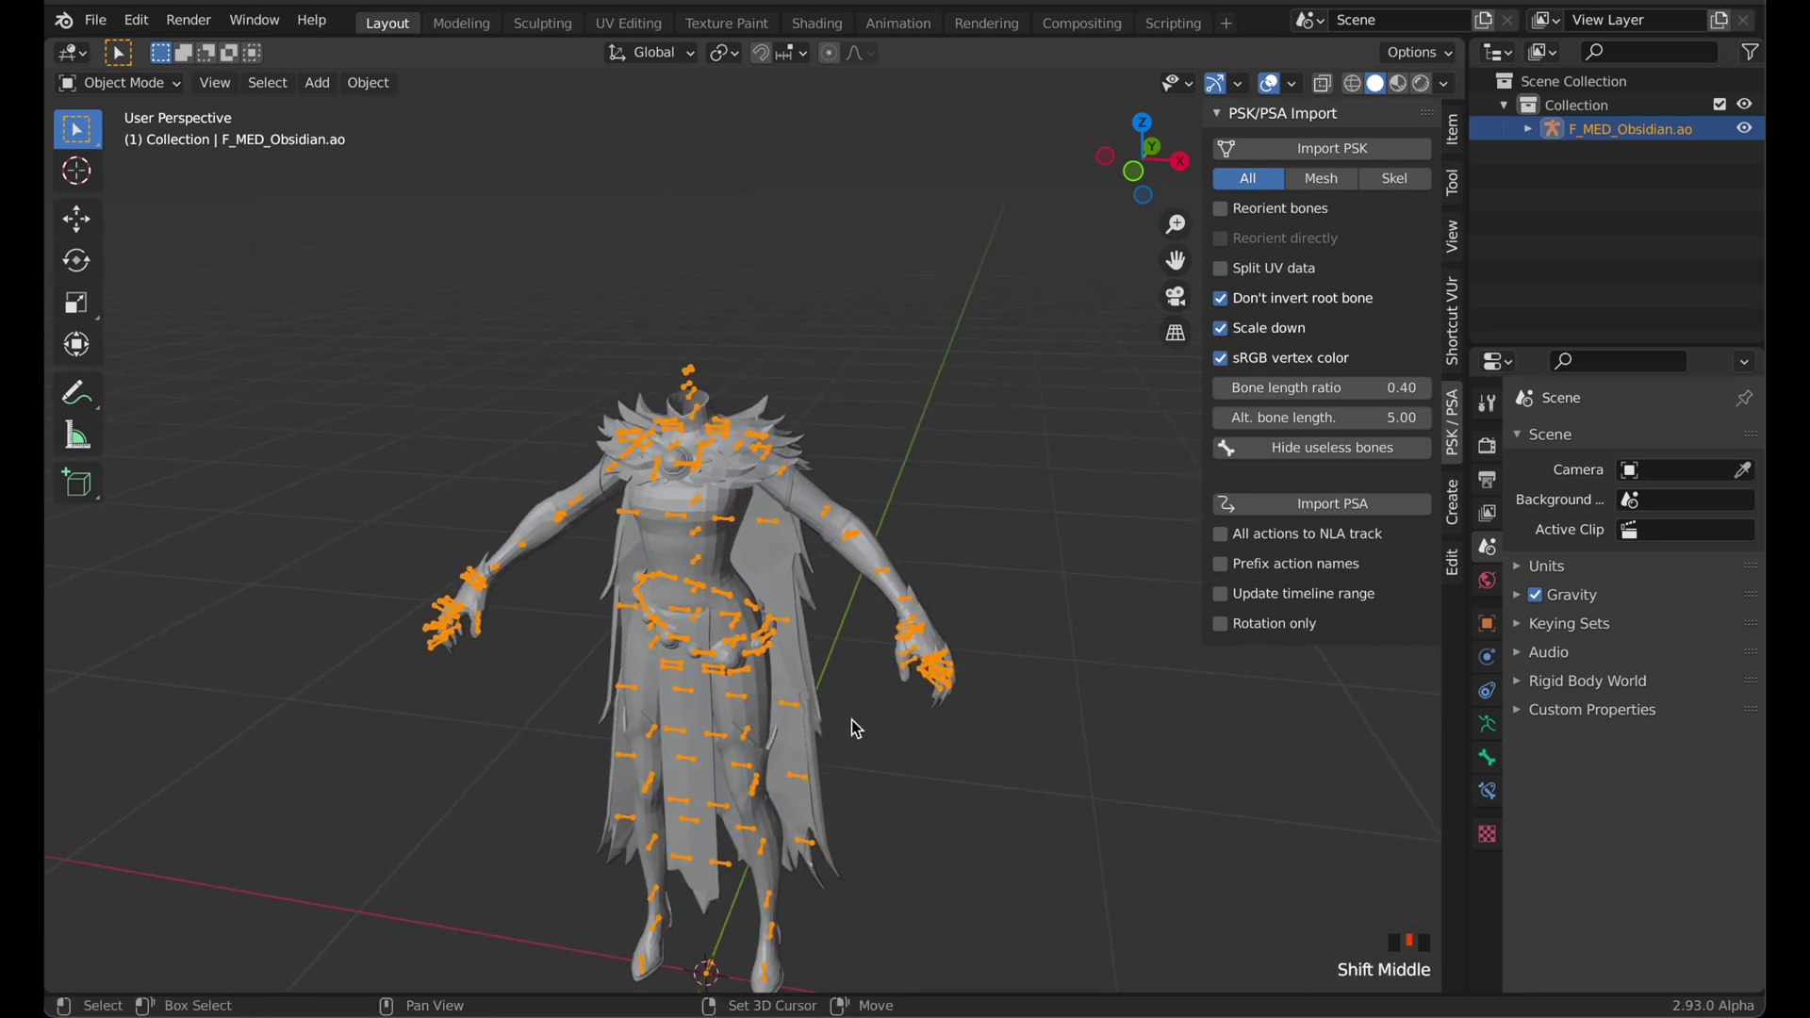
Delete the neck and head bones above the collar from the body armature in Edit Mode, then return to Object Mode
key(Tab)
scroll(650, 361, up, 3)
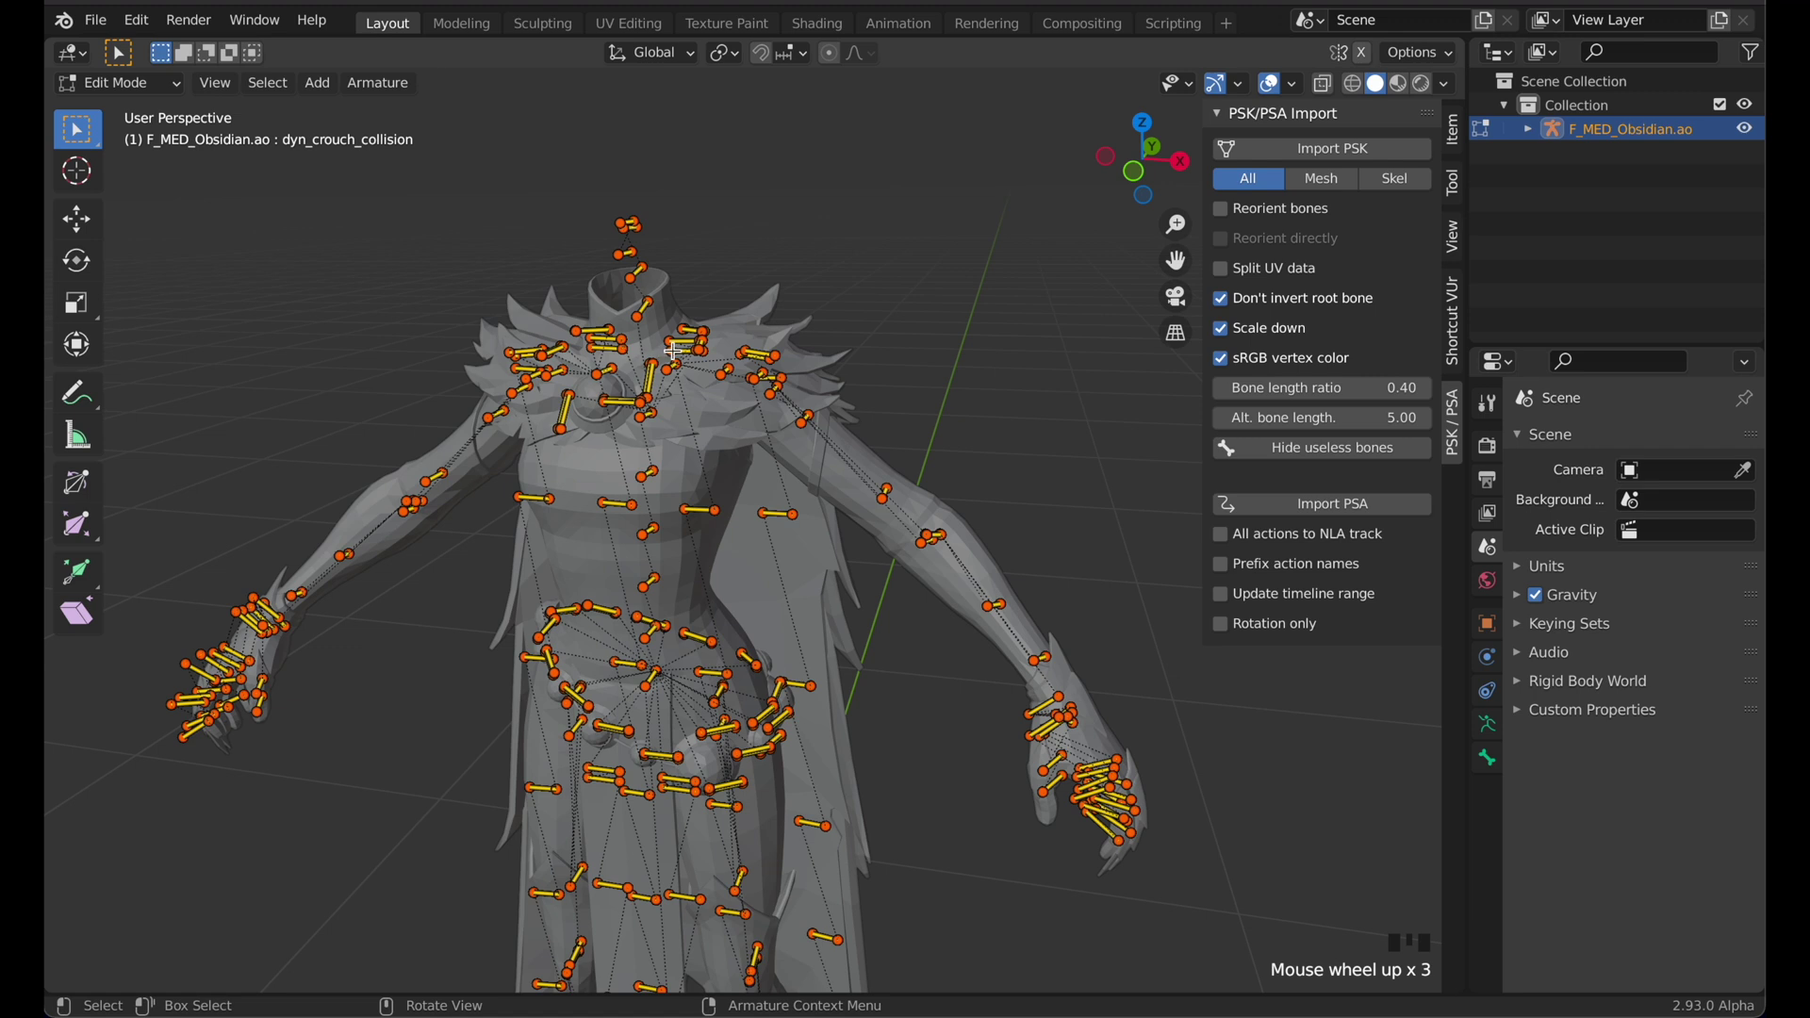
shift+middle_drag(722, 280, 741, 291)
click(741, 292)
click(670, 259)
shift+drag(606, 223, 691, 302)
shift+click(667, 324)
key(x)
click(727, 360)
key(Tab)
Deselect the body armature and import the hood's PSK file from the Parts folder inside Meshes
middle_drag(802, 461, 577, 226)
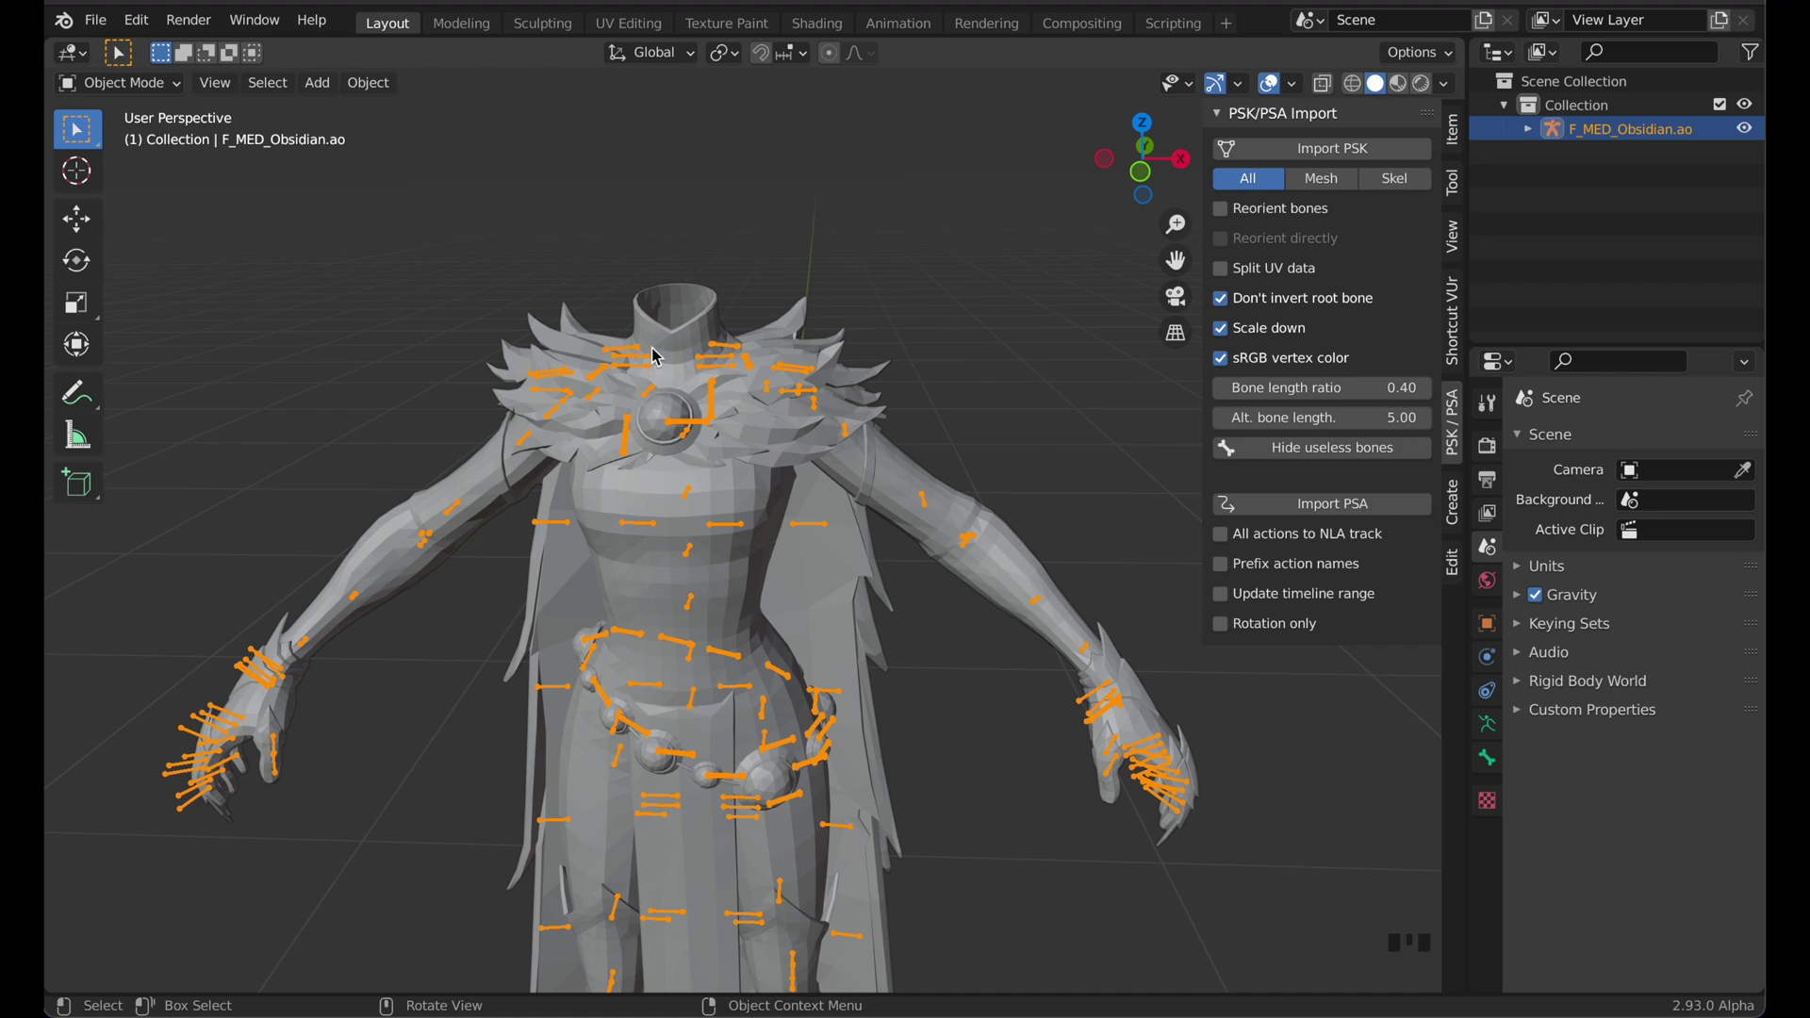
shift+middle_drag(657, 364, 660, 392)
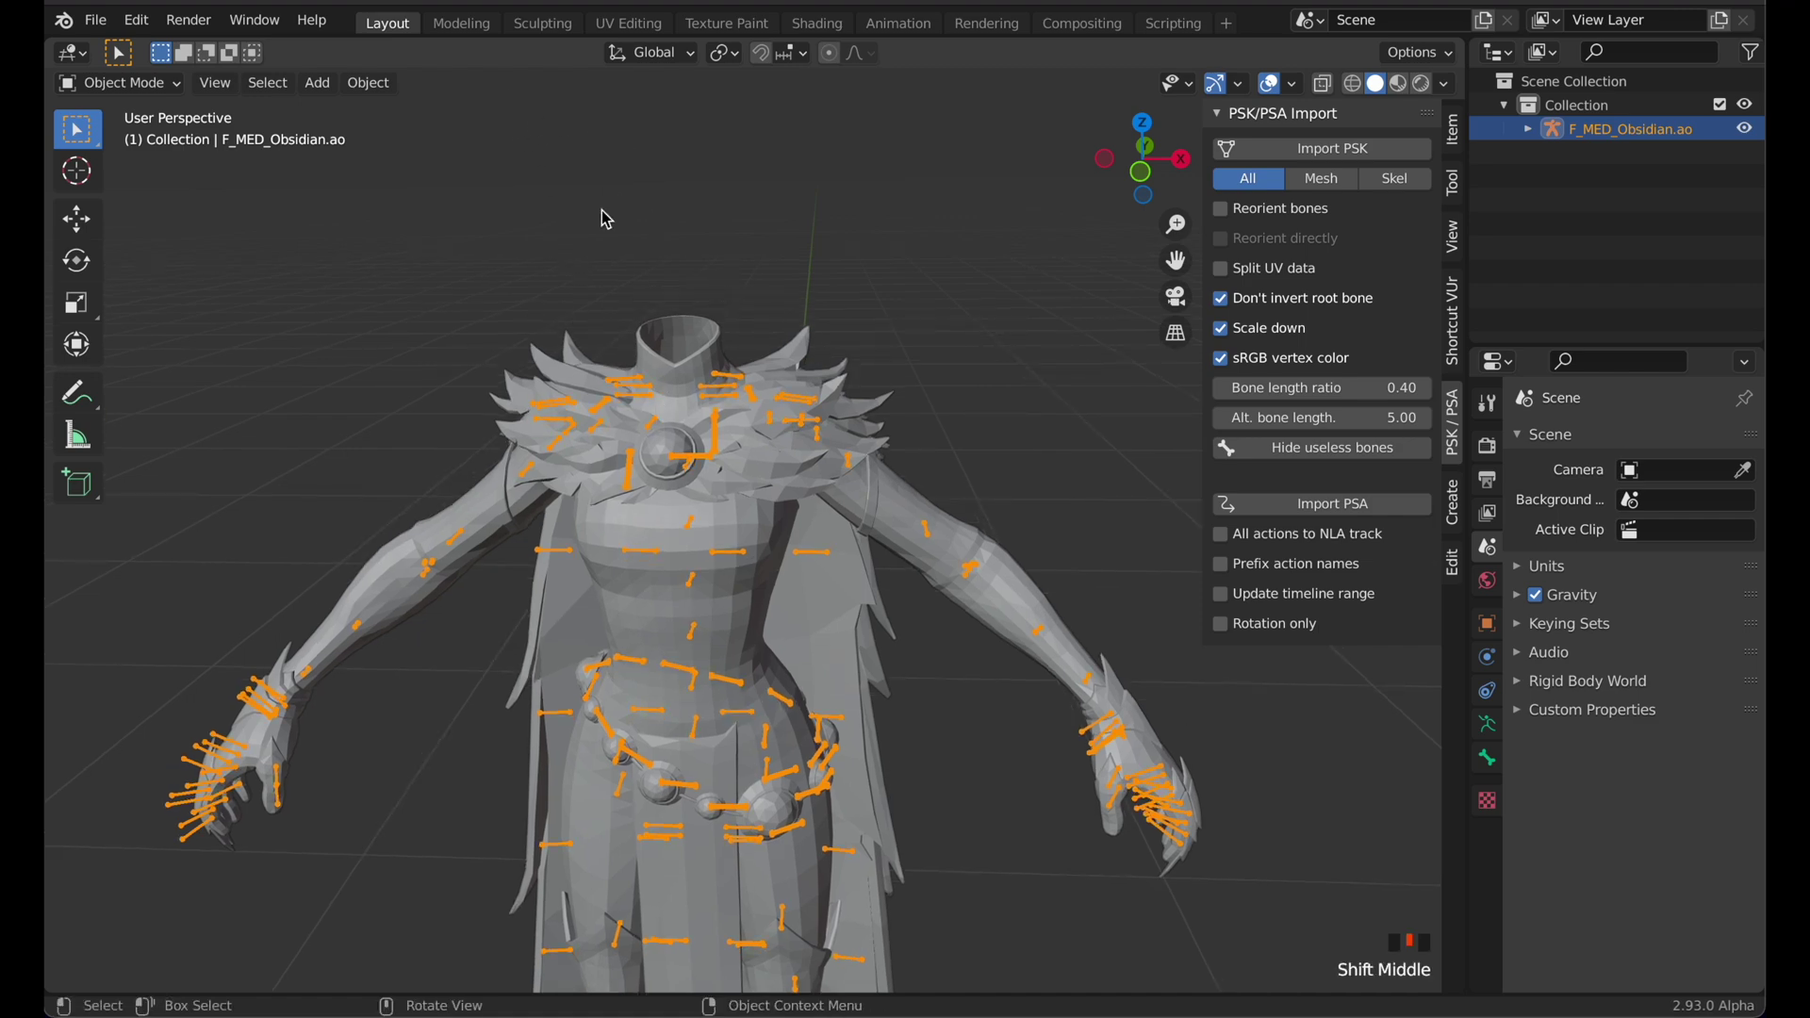
middle_drag(741, 349, 514, 350)
middle_drag(597, 295, 552, 231)
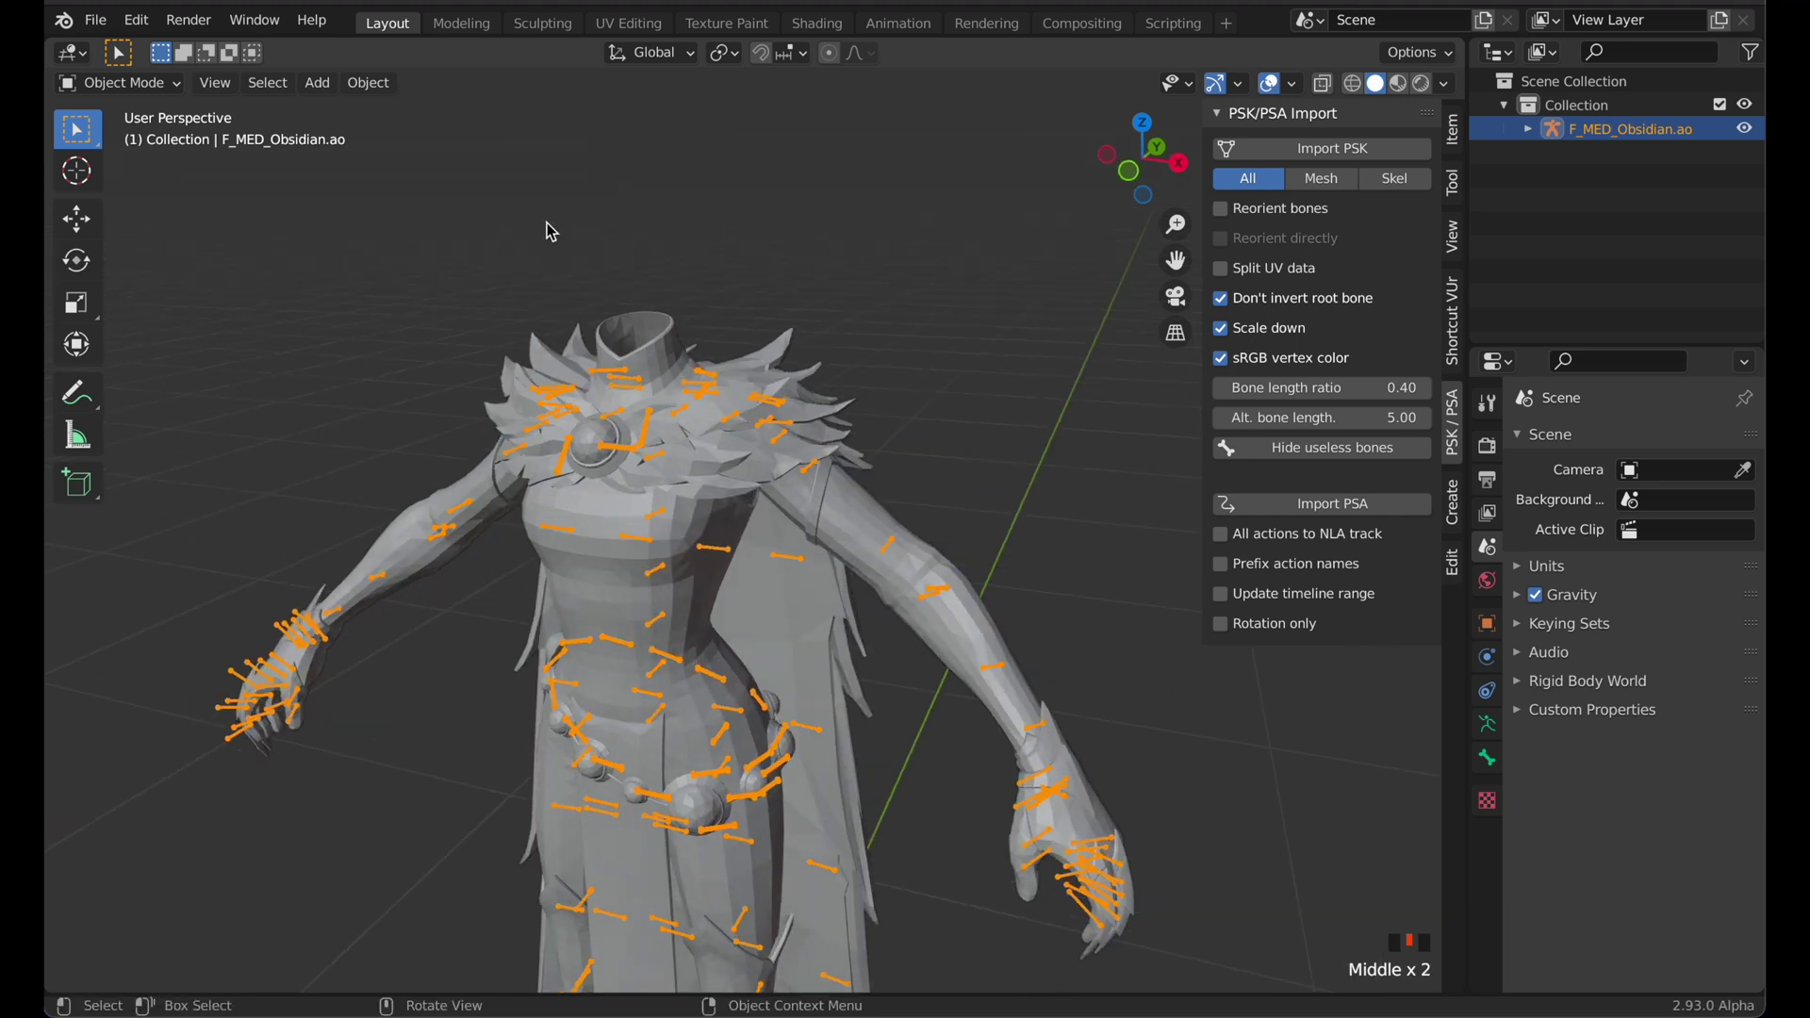
click(952, 364)
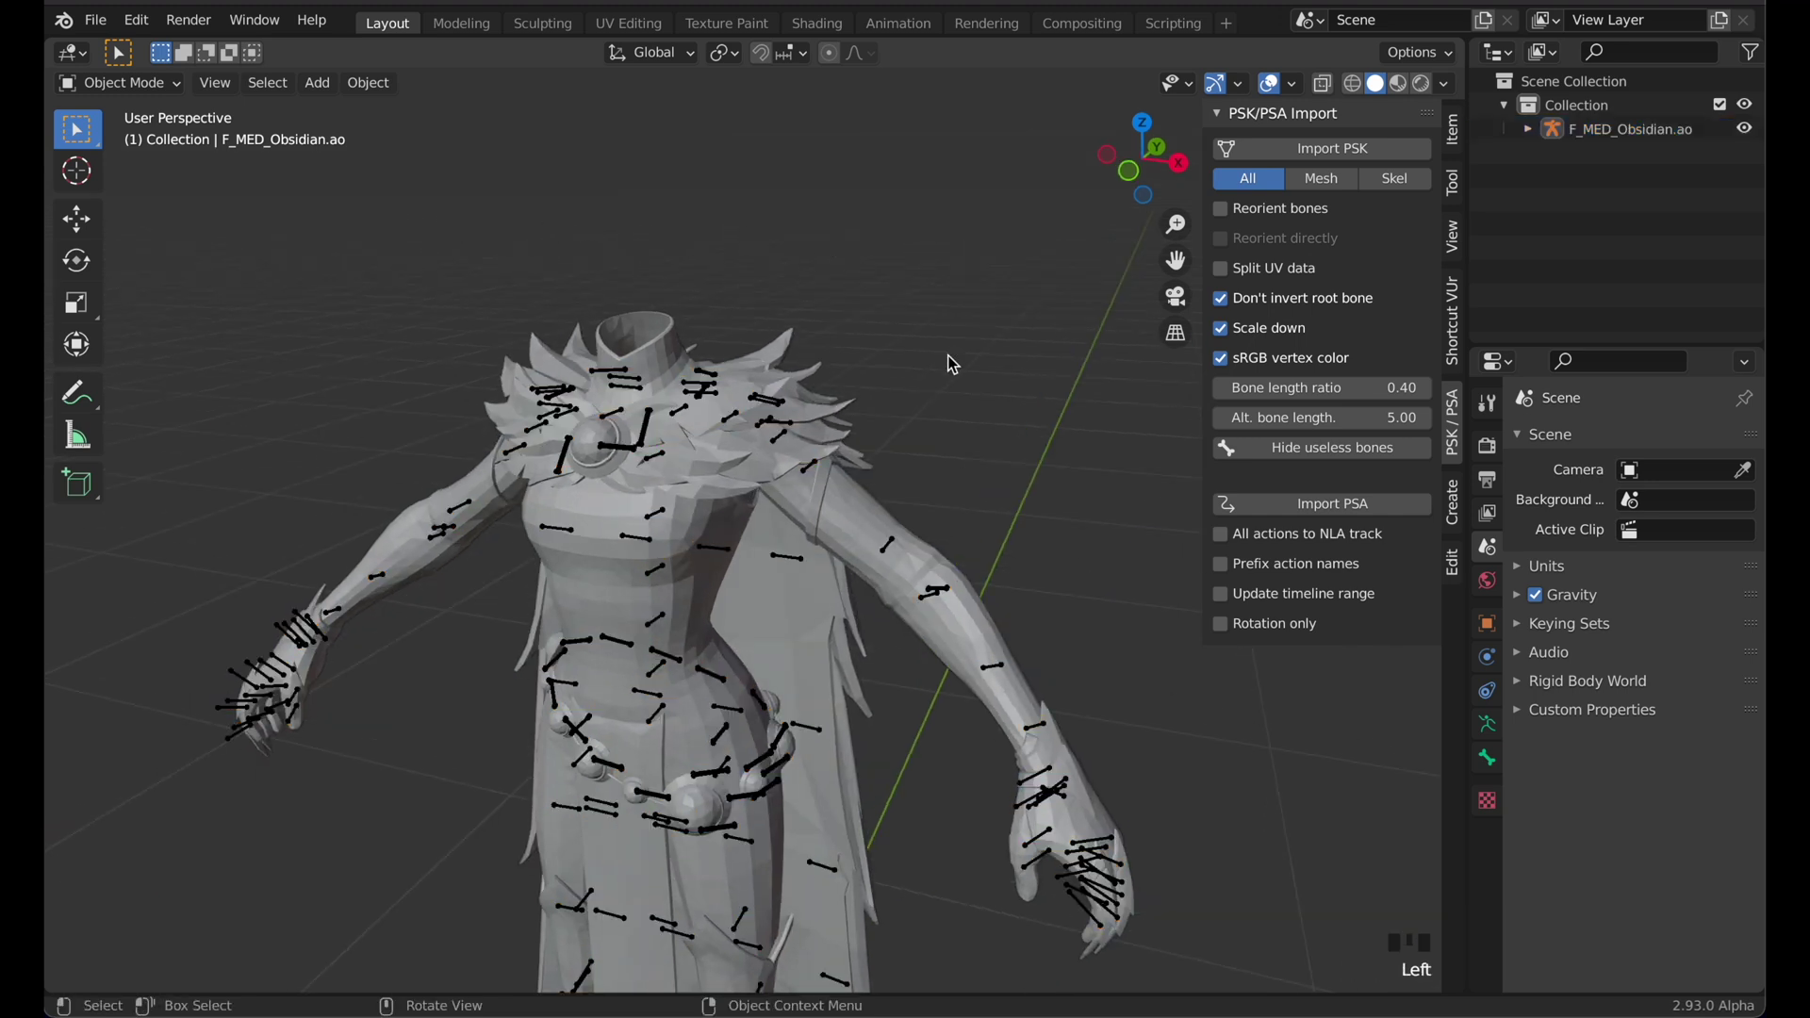
click(1317, 145)
click(846, 249)
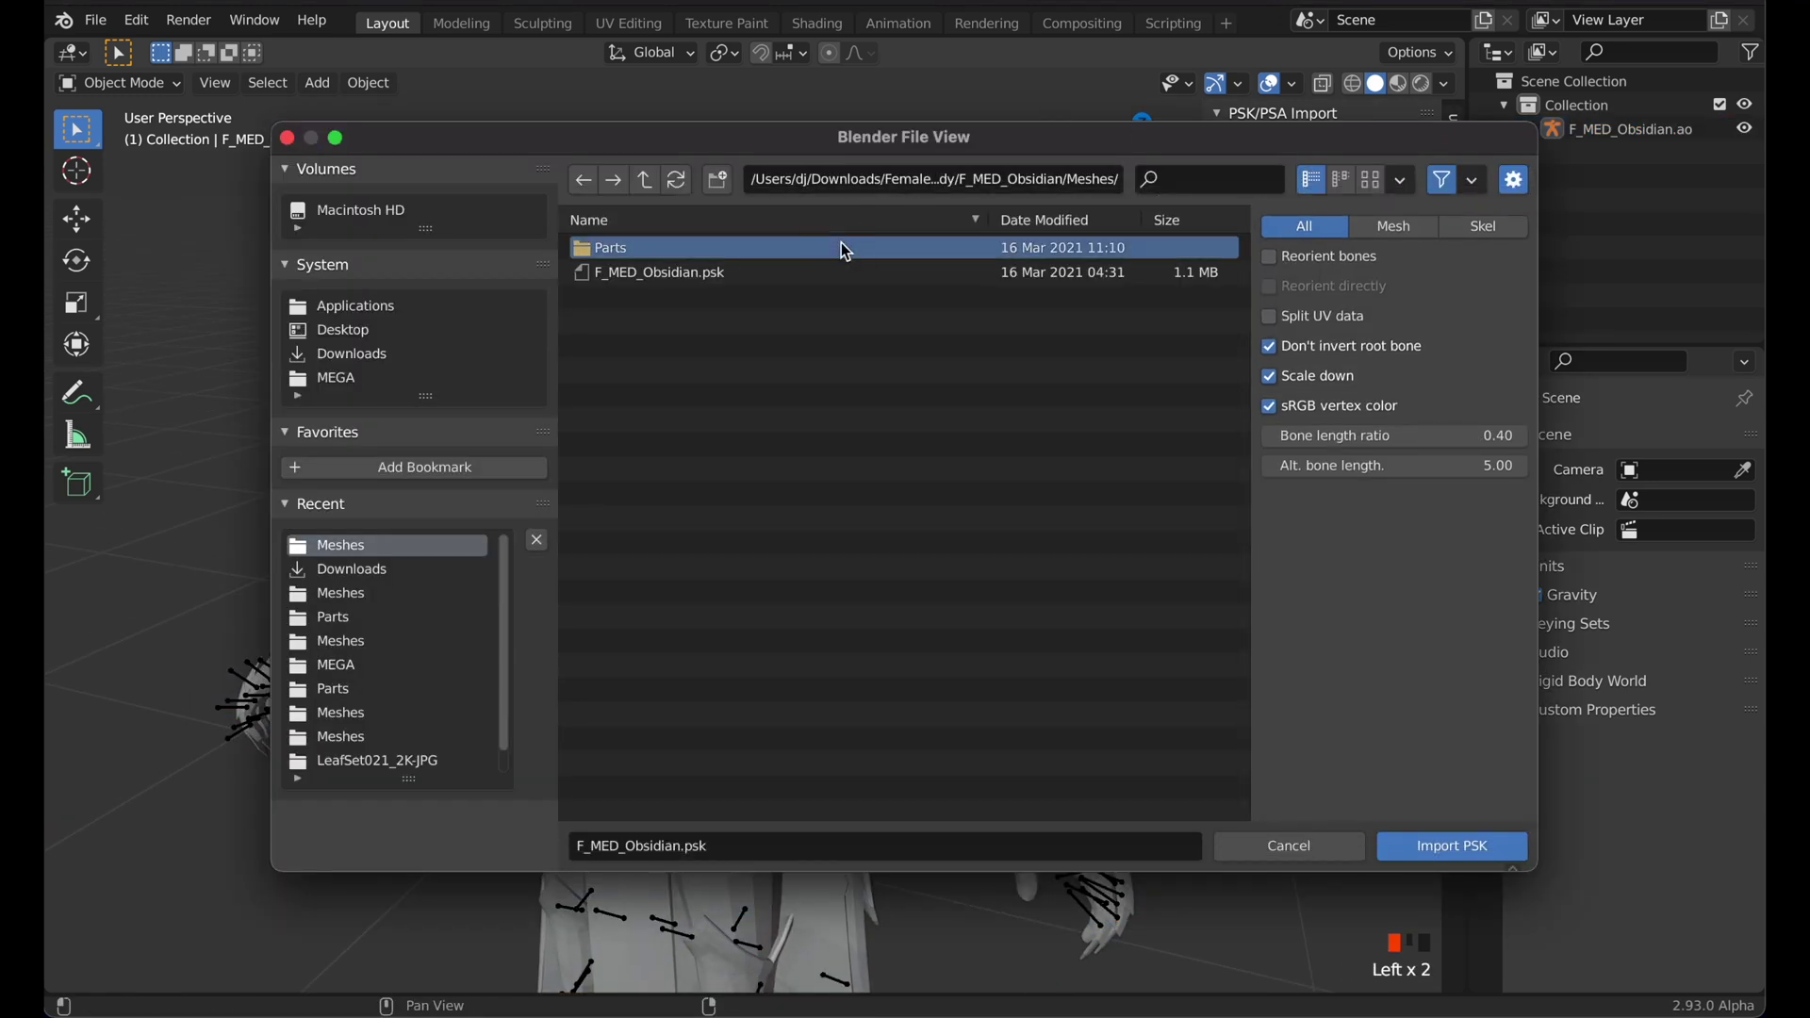
double_click(846, 249)
double_click(830, 249)
middle_drag(687, 248, 559, 221)
Delete the spine, chest and shoulder bones from the hood armature in Edit Mode
key(Tab)
middle_drag(629, 366, 629, 407)
click(435, 328)
drag(323, 322, 829, 457)
middle_drag(830, 458, 811, 272)
middle_drag(645, 273, 719, 317)
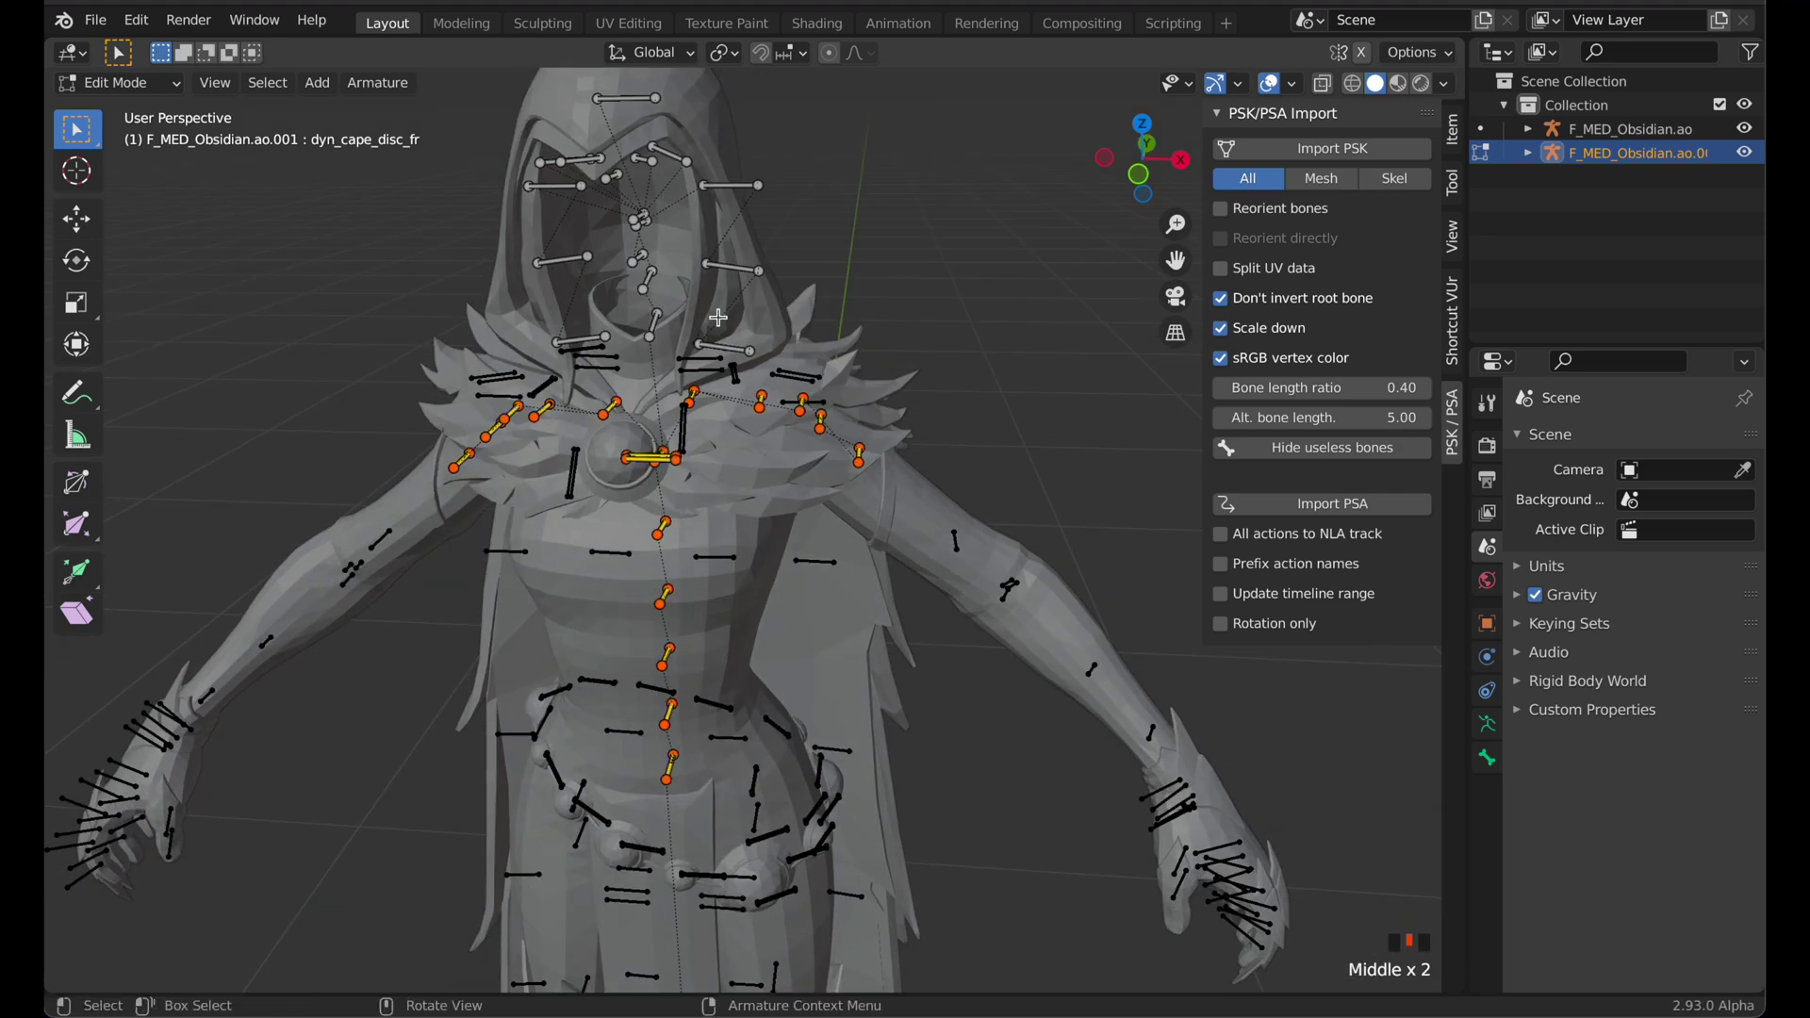
key(x)
click(650, 396)
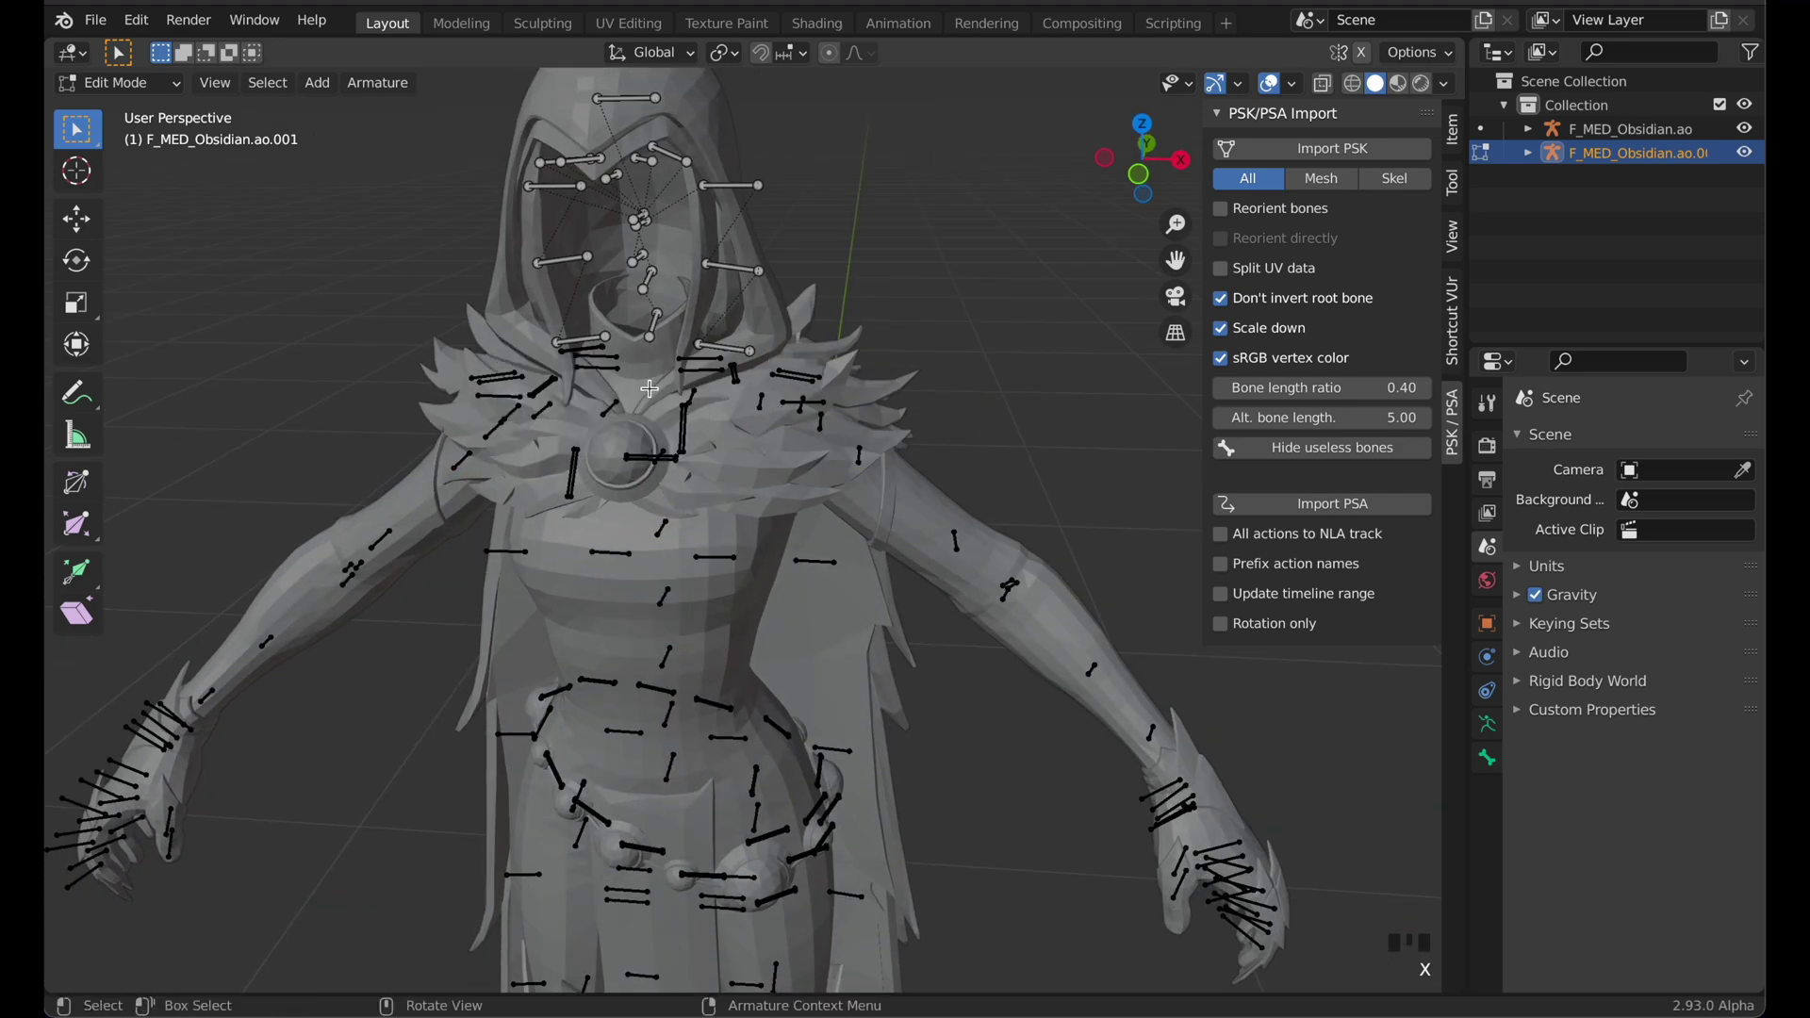
Delete the neck, head and faceAttach bones from the hood armature, leaving the bones that drive the hood itself
click(656, 321)
shift+middle_drag(656, 321, 656, 332)
shift+scroll(657, 332, up, 2)
scroll(656, 332, up, 1)
shift+click(624, 277)
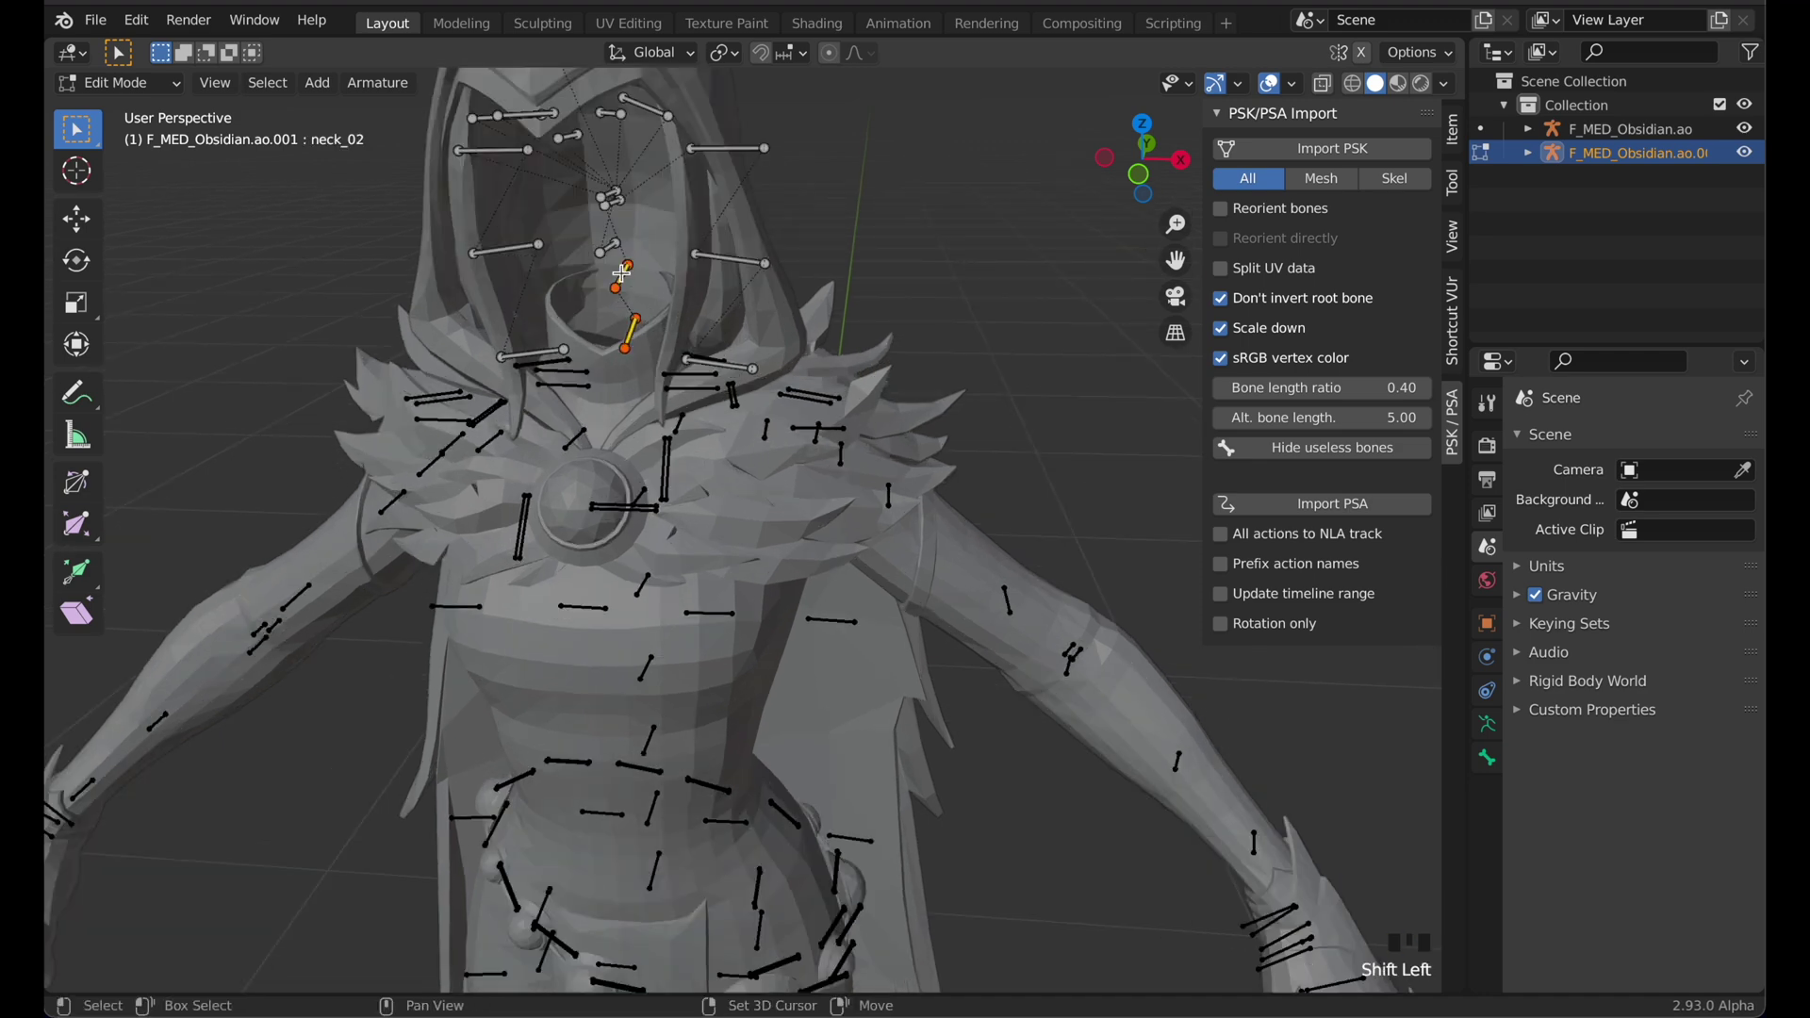
shift+click(607, 247)
scroll(607, 247, up, 1)
middle_drag(607, 248, 592, 279)
shift+click(537, 158)
shift+click(521, 156)
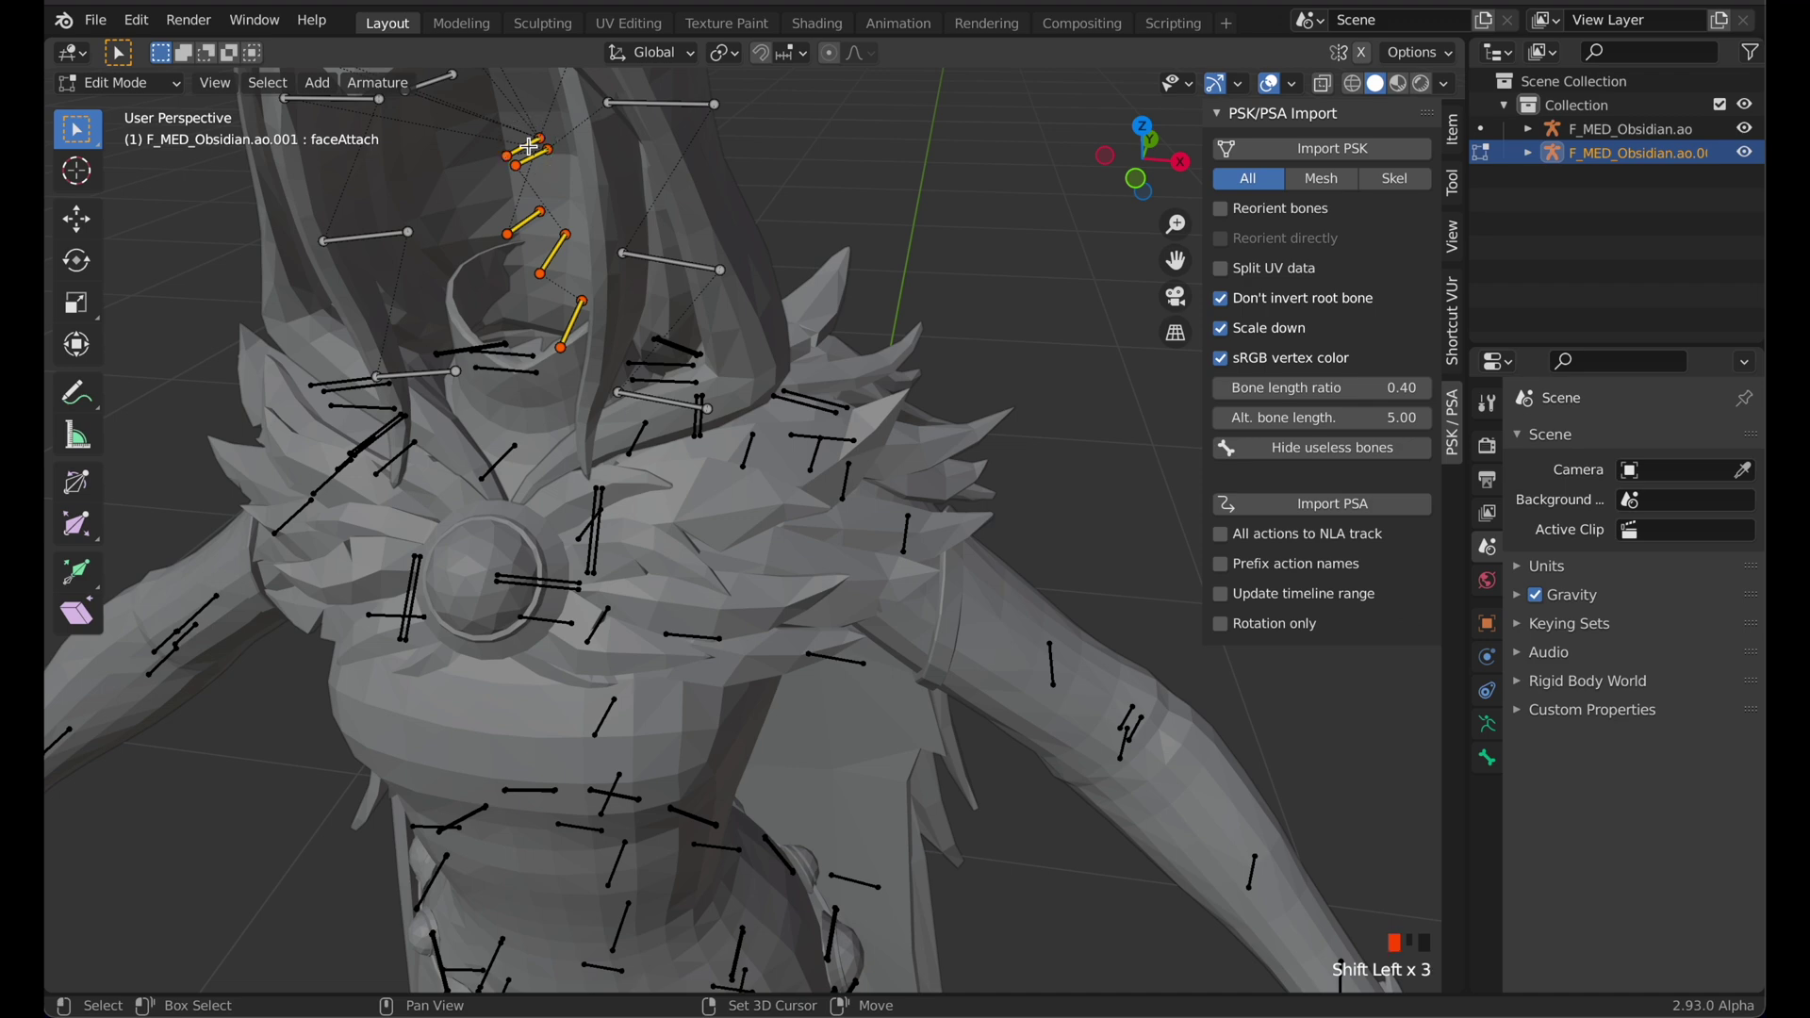
scroll(552, 238, down, 1)
middle_drag(592, 285, 667, 196)
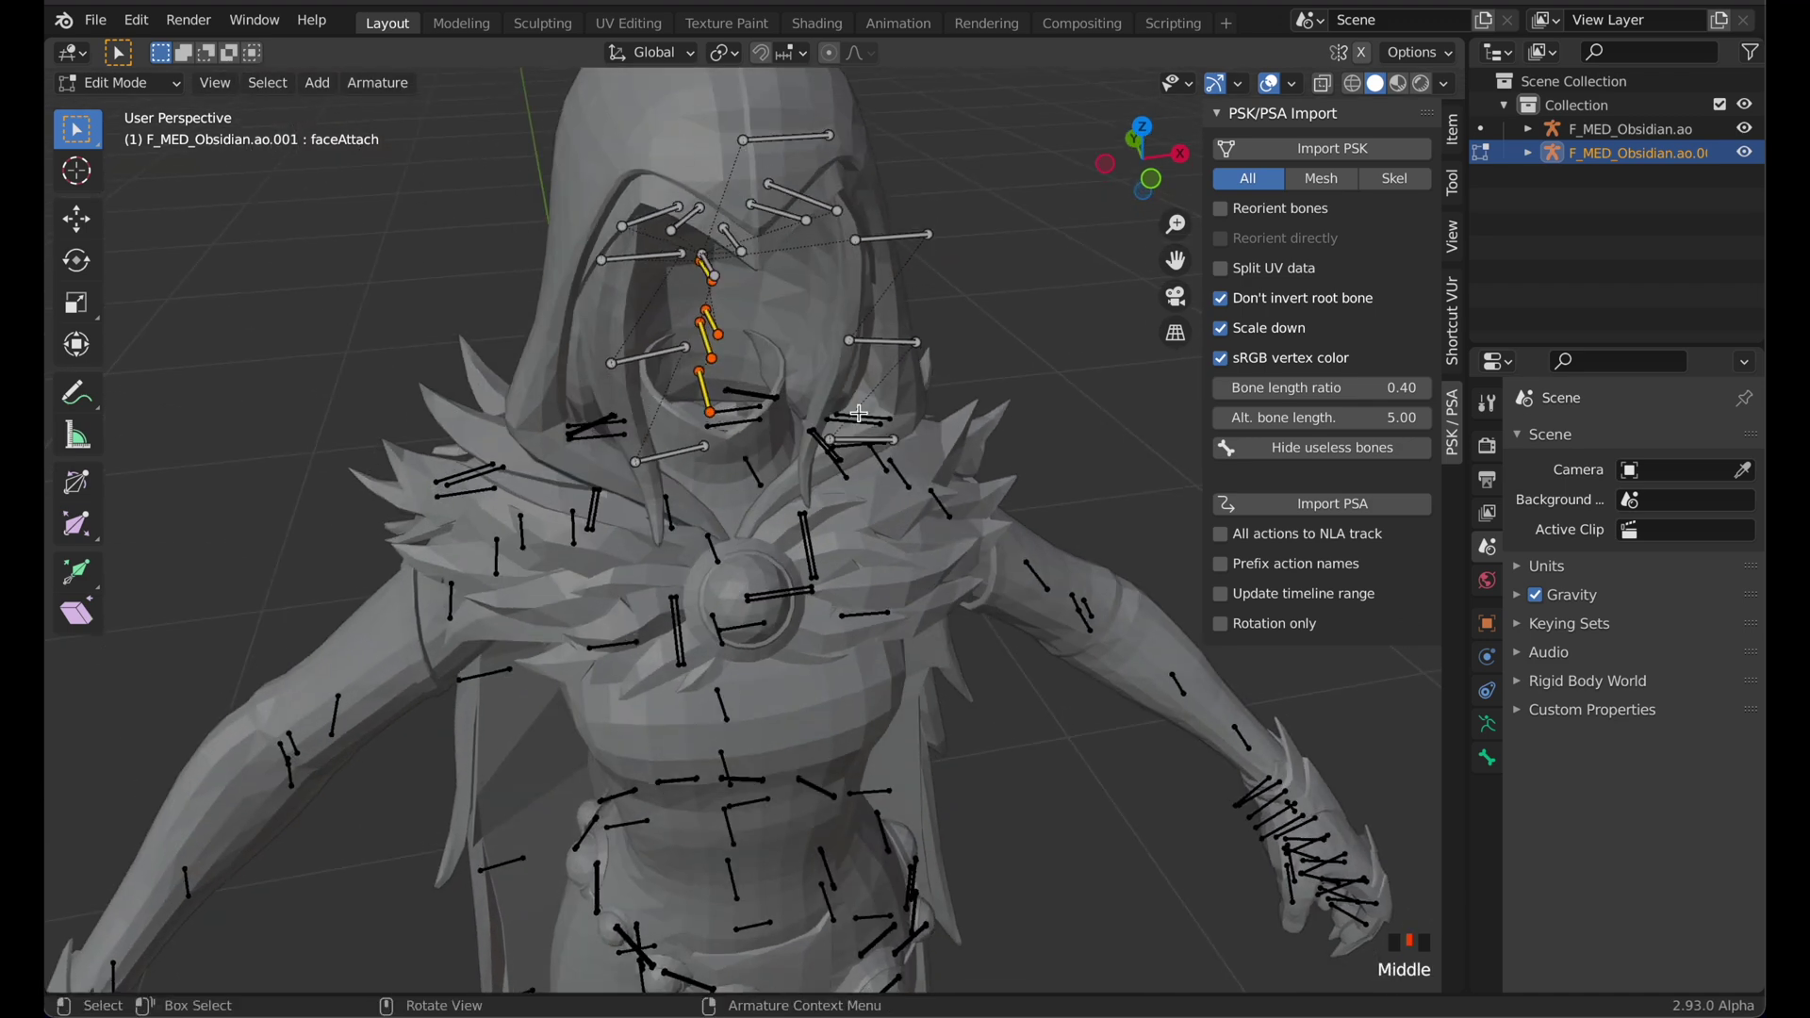
key(x)
click(831, 417)
Hide the body and hood armatures so that only the head armature's bones are displayed
middle_drag(862, 374, 651, 215)
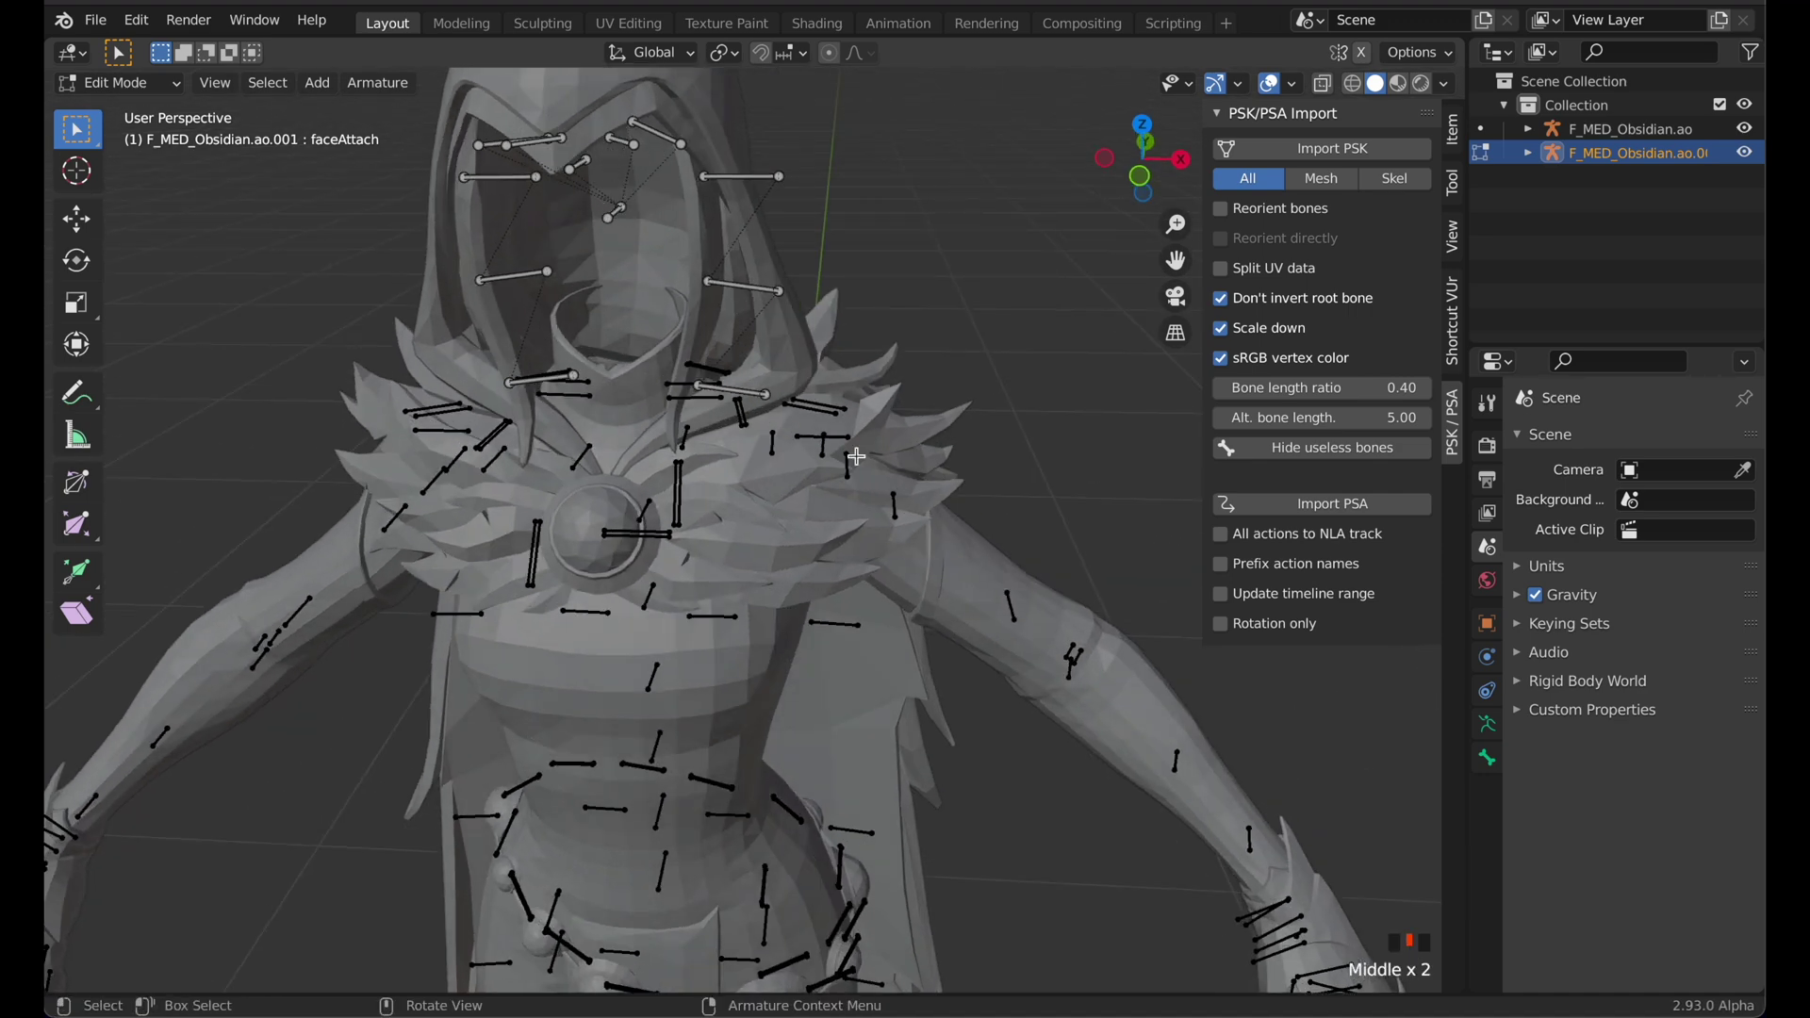
middle_drag(856, 457, 790, 325)
middle_drag(770, 389, 715, 390)
drag(1745, 130, 1745, 152)
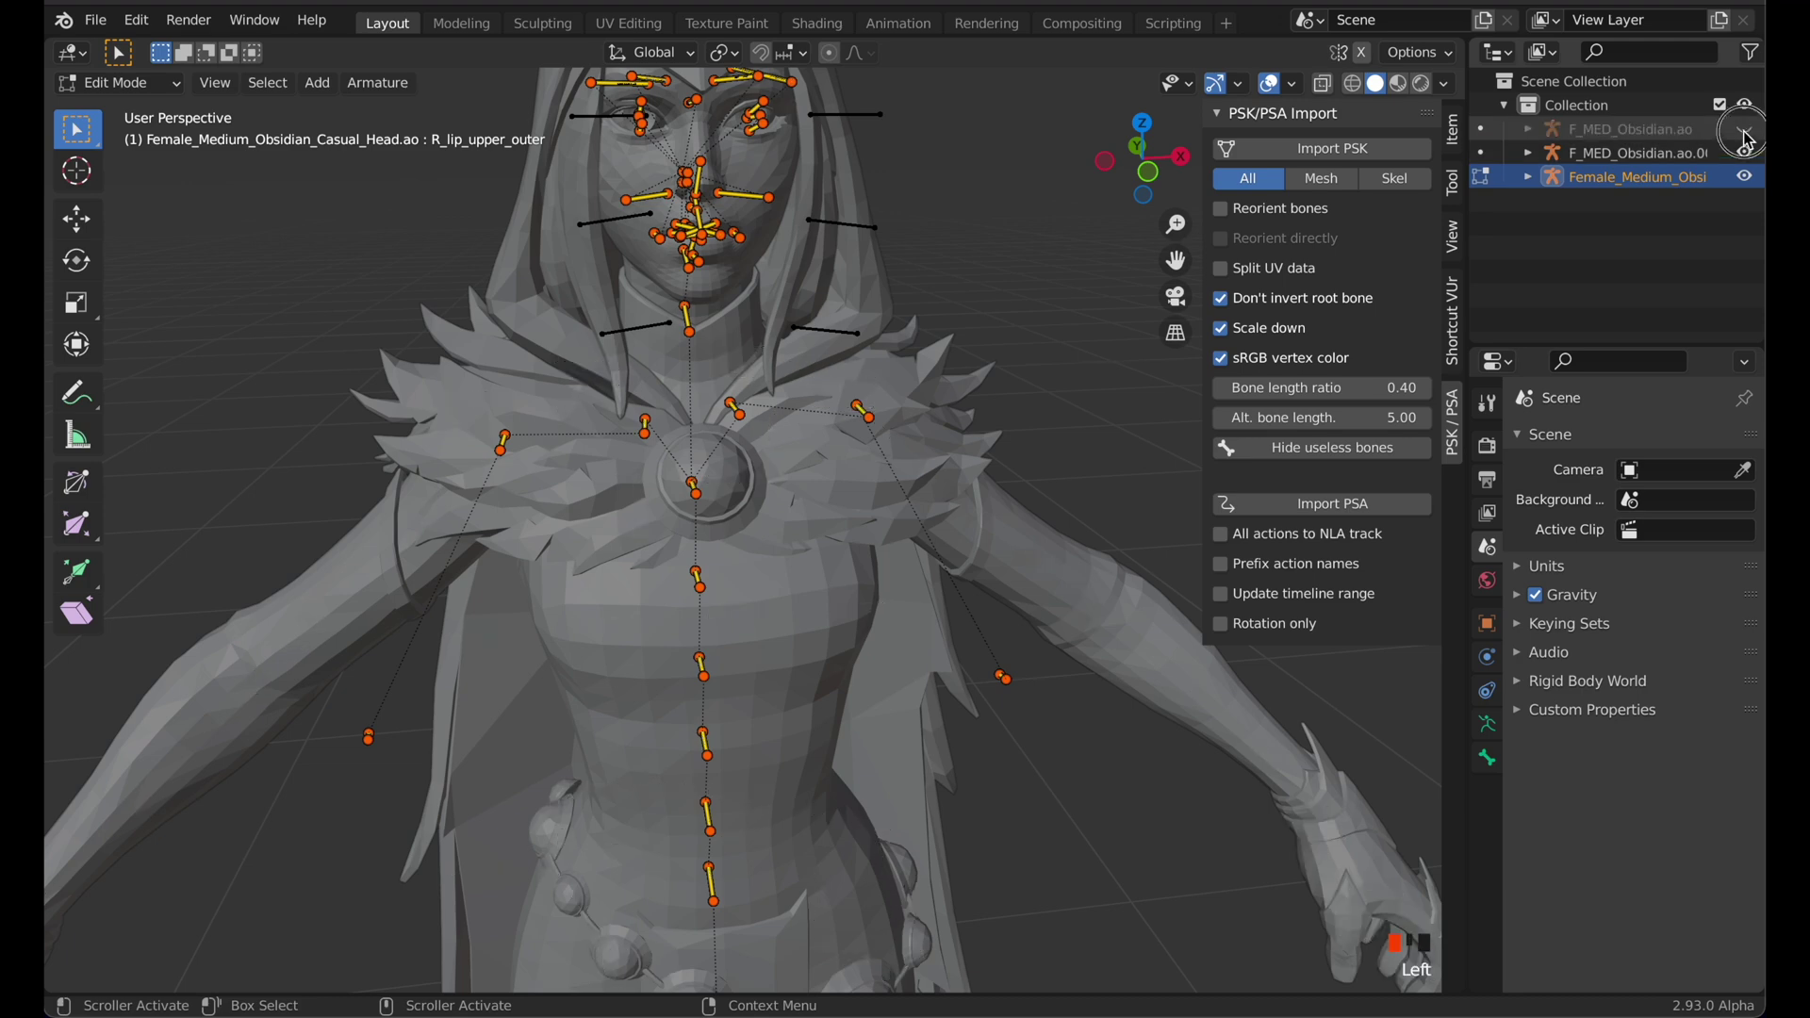
Delete the spine, shoulder, arm and root bones from the head armature, keeping the neck and facial bones
click(450, 448)
drag(321, 387, 1121, 985)
scroll(1002, 780, down, 3)
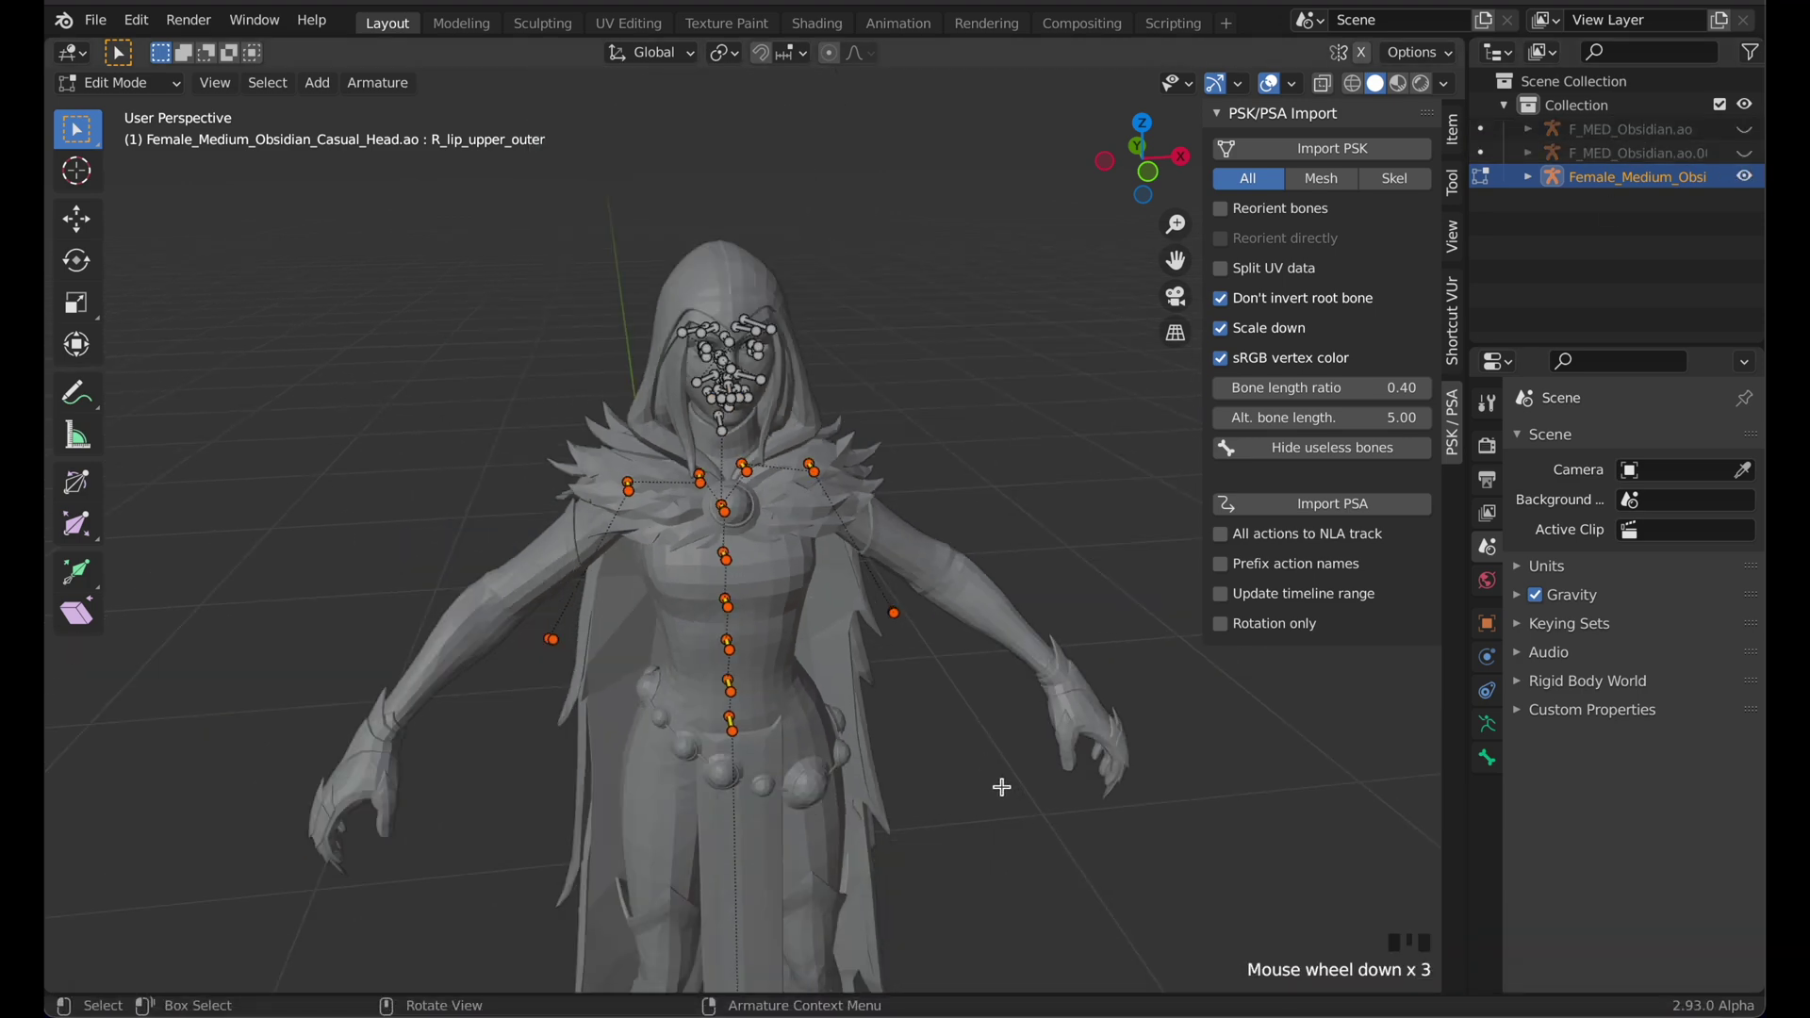
shift+middle_drag(998, 776, 949, 534)
shift+middle_drag(948, 660, 927, 537)
shift+drag(637, 792, 804, 902)
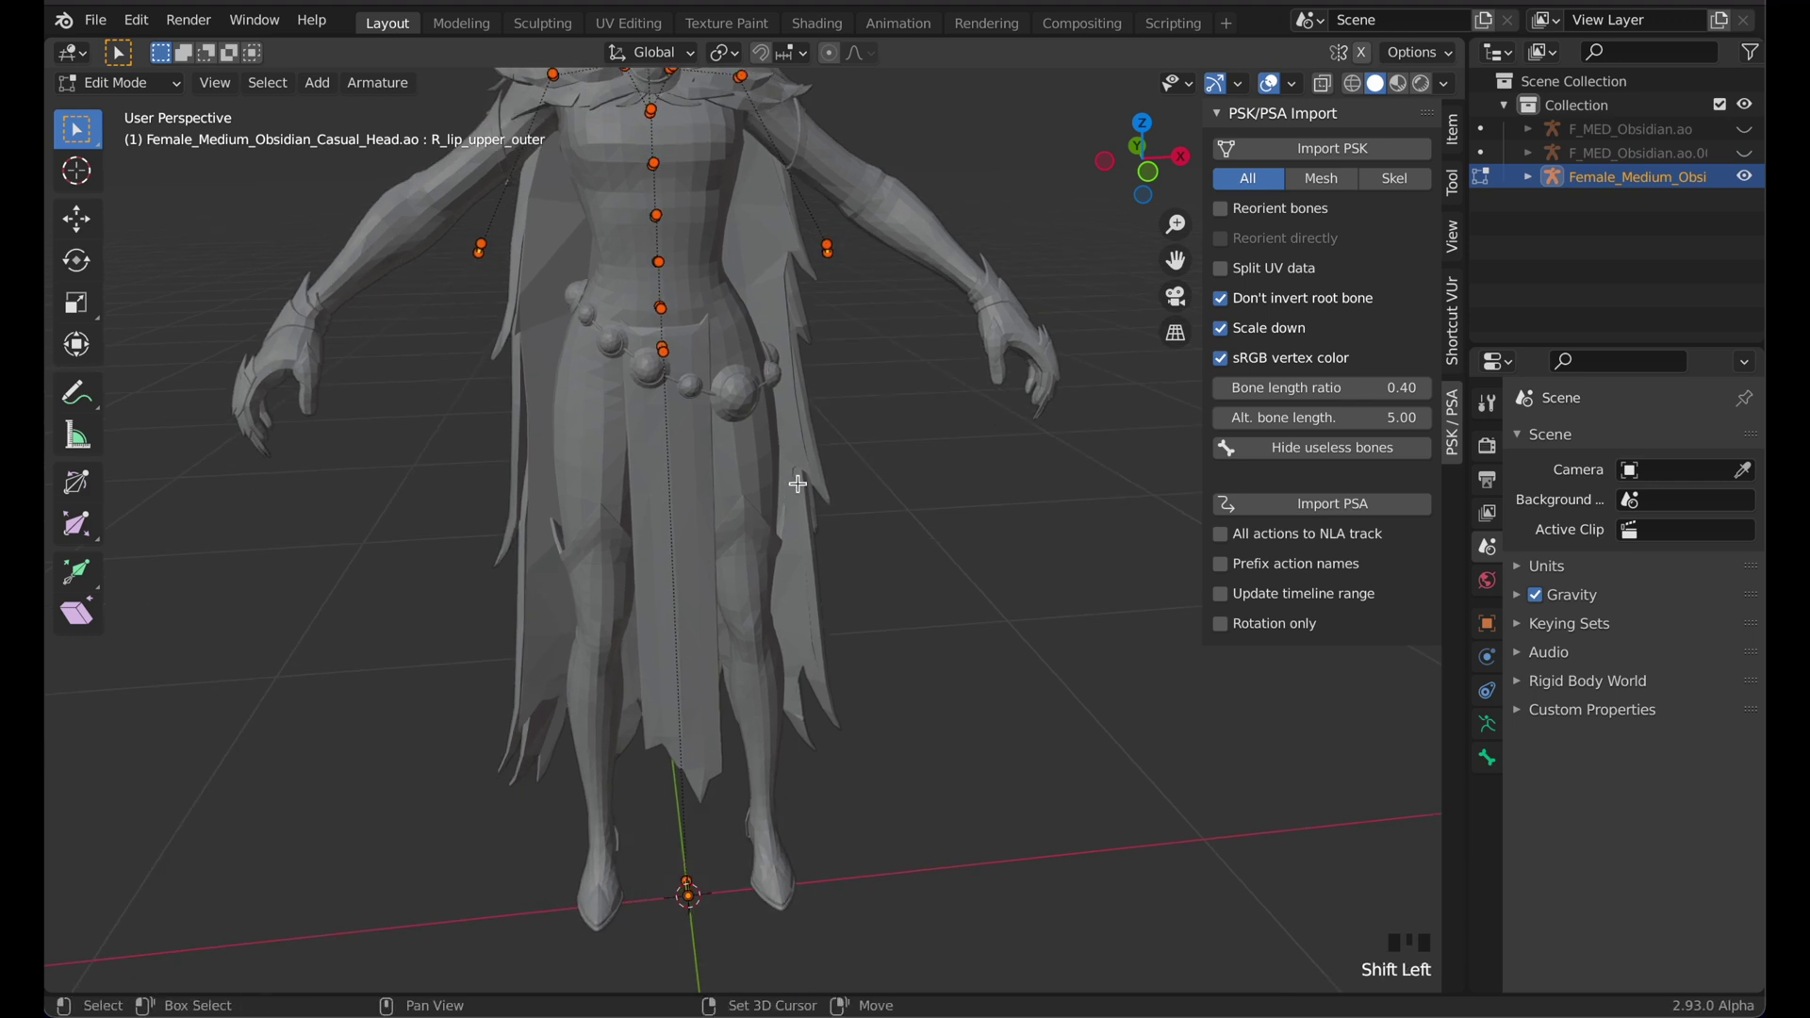
shift+middle_drag(788, 351, 825, 597)
scroll(842, 490, up, 3)
shift+middle_drag(842, 488, 848, 618)
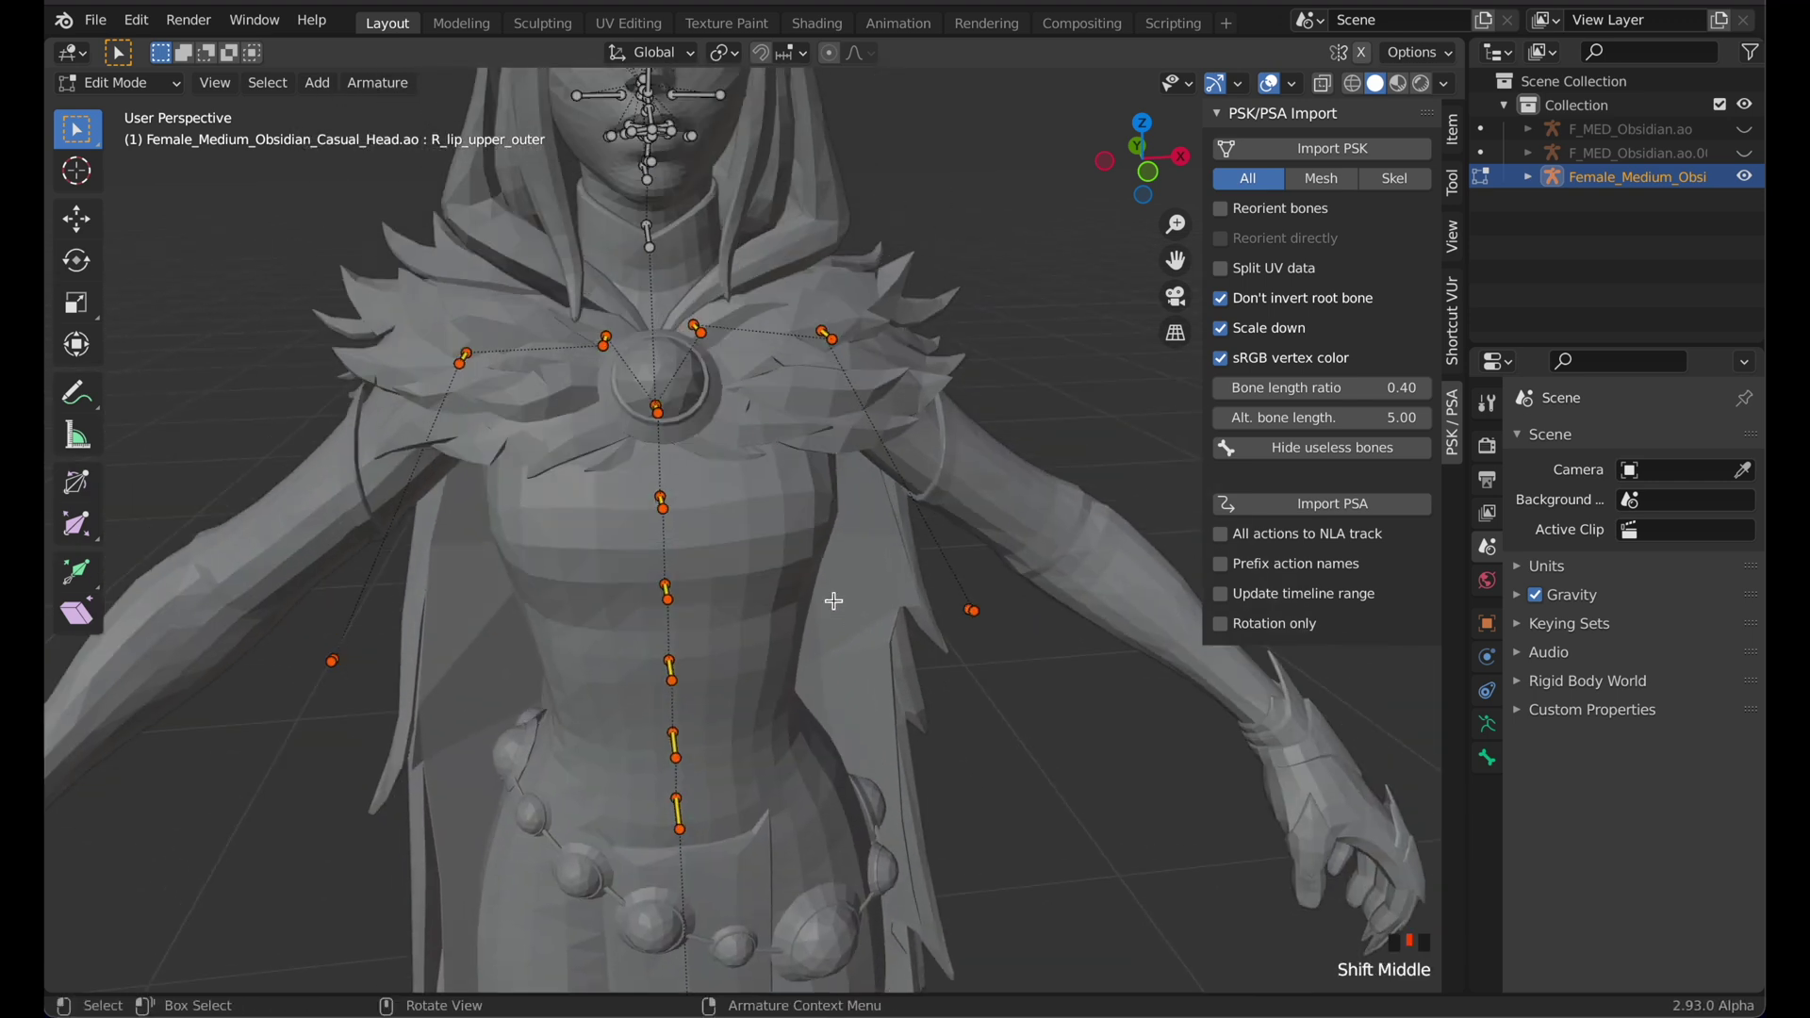
key(x)
click(834, 600)
Close the sidebar and hide the body mesh nested under the body armature
key(n)
middle_drag(732, 371, 783, 556)
scroll(788, 537, up, 2)
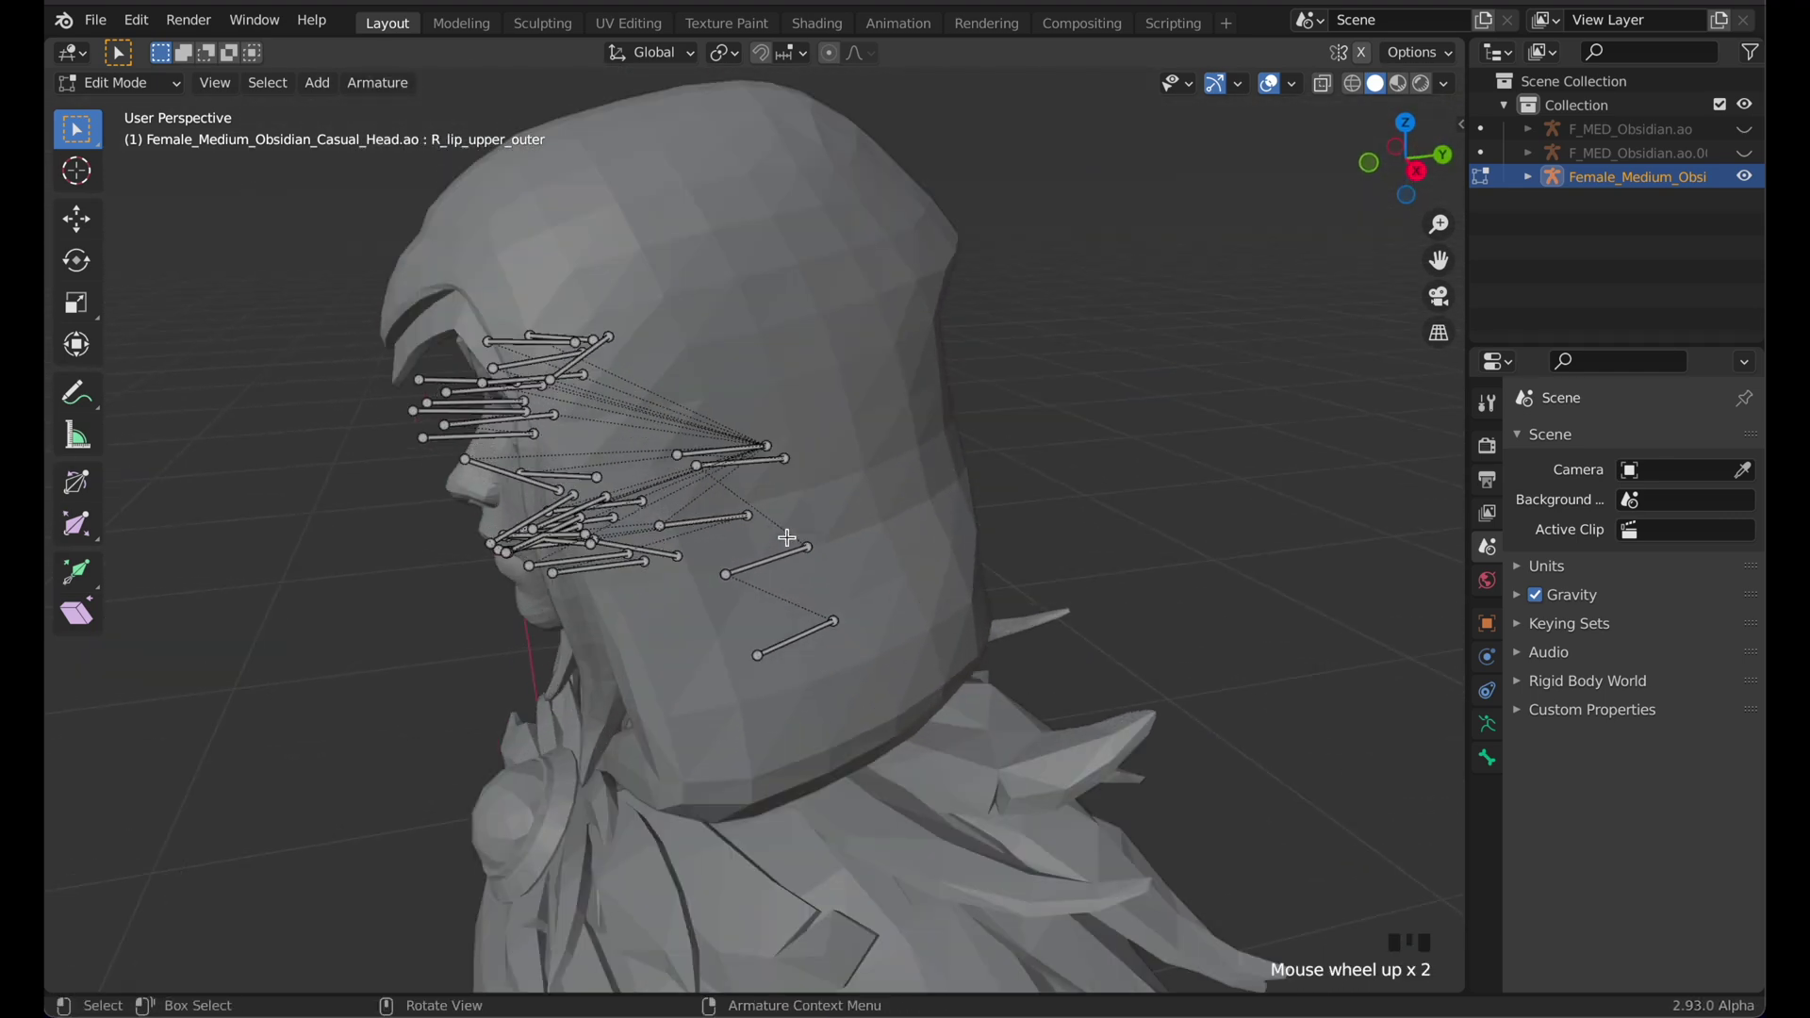
middle_drag(814, 651, 877, 625)
scroll(824, 619, down, 2)
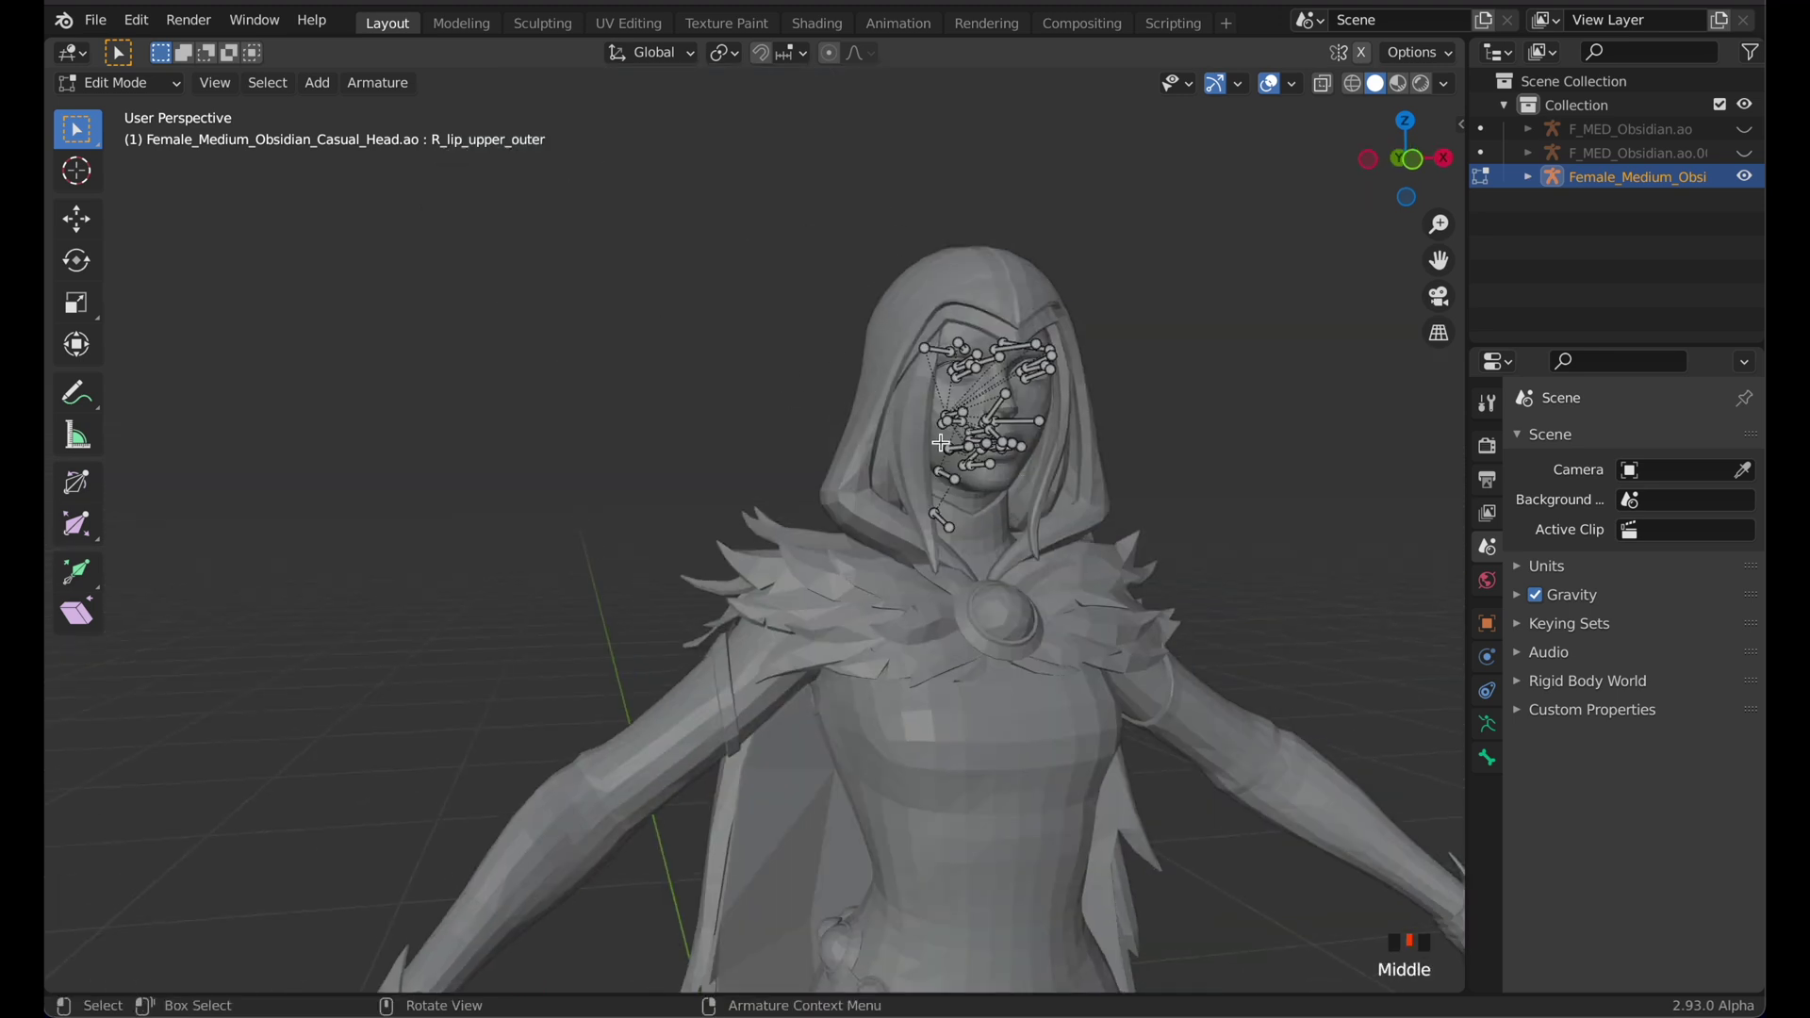
middle_drag(1000, 462, 868, 490)
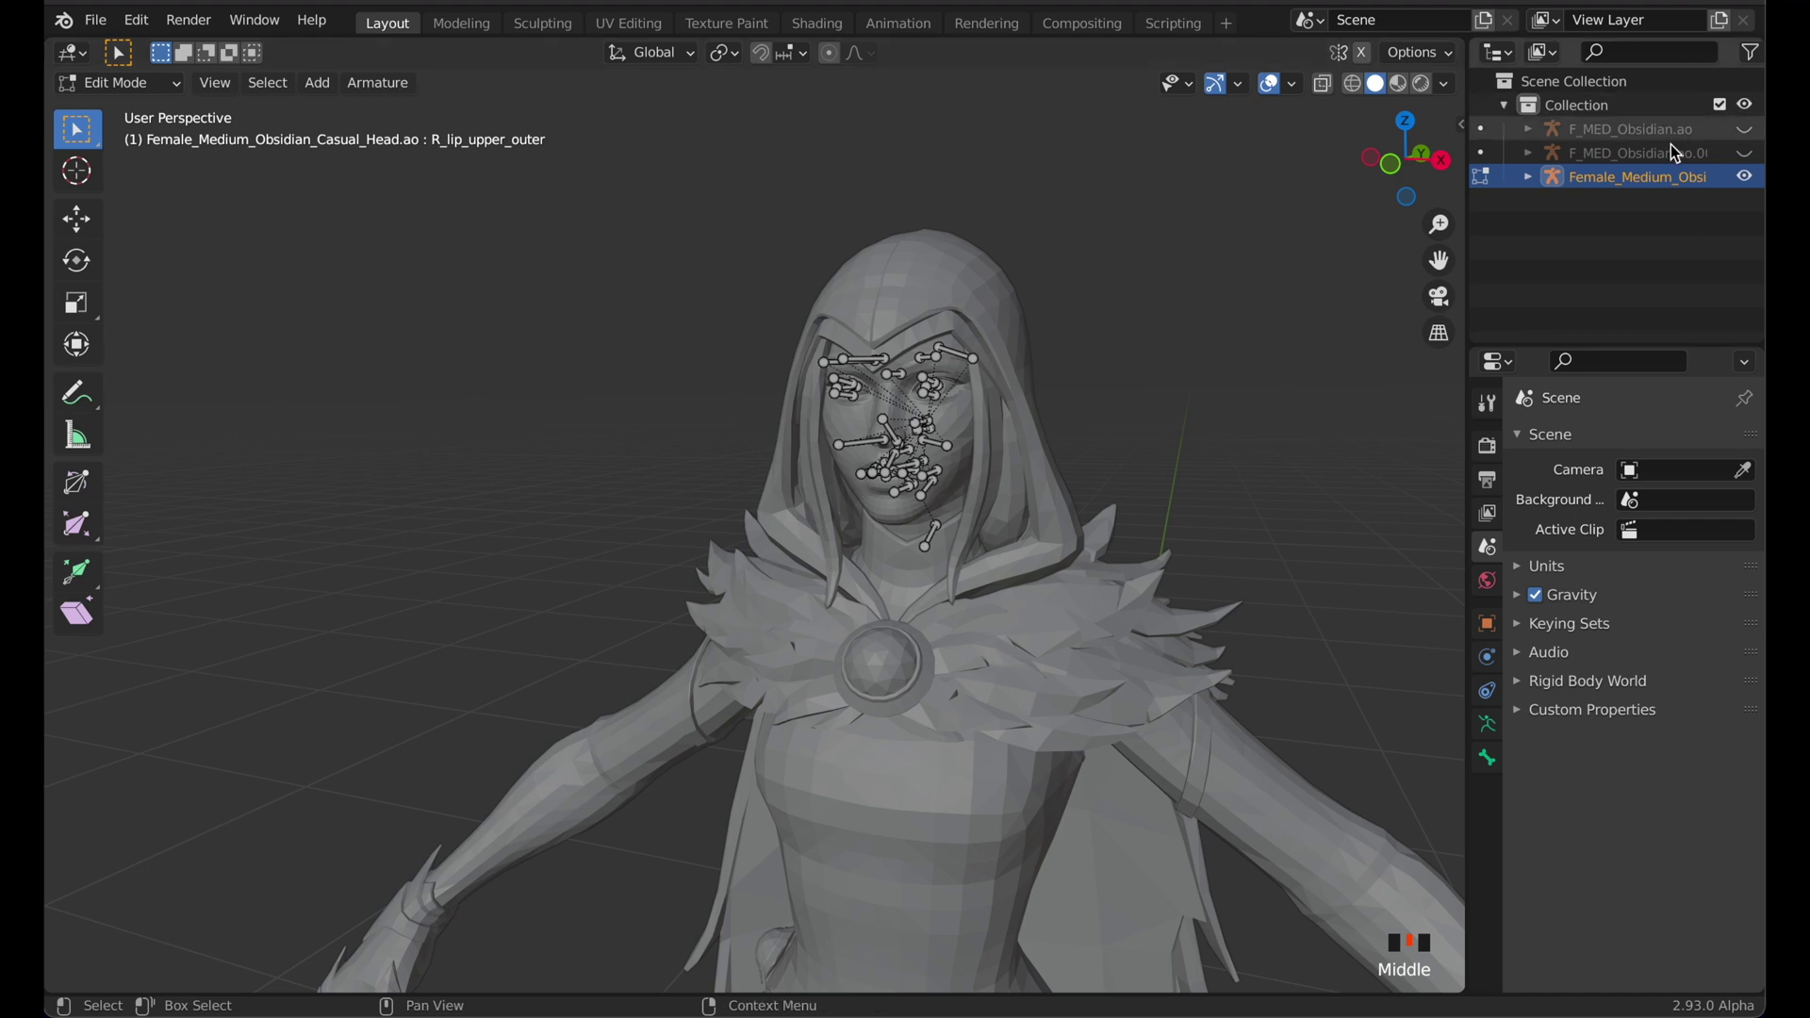
click(1531, 129)
click(1745, 225)
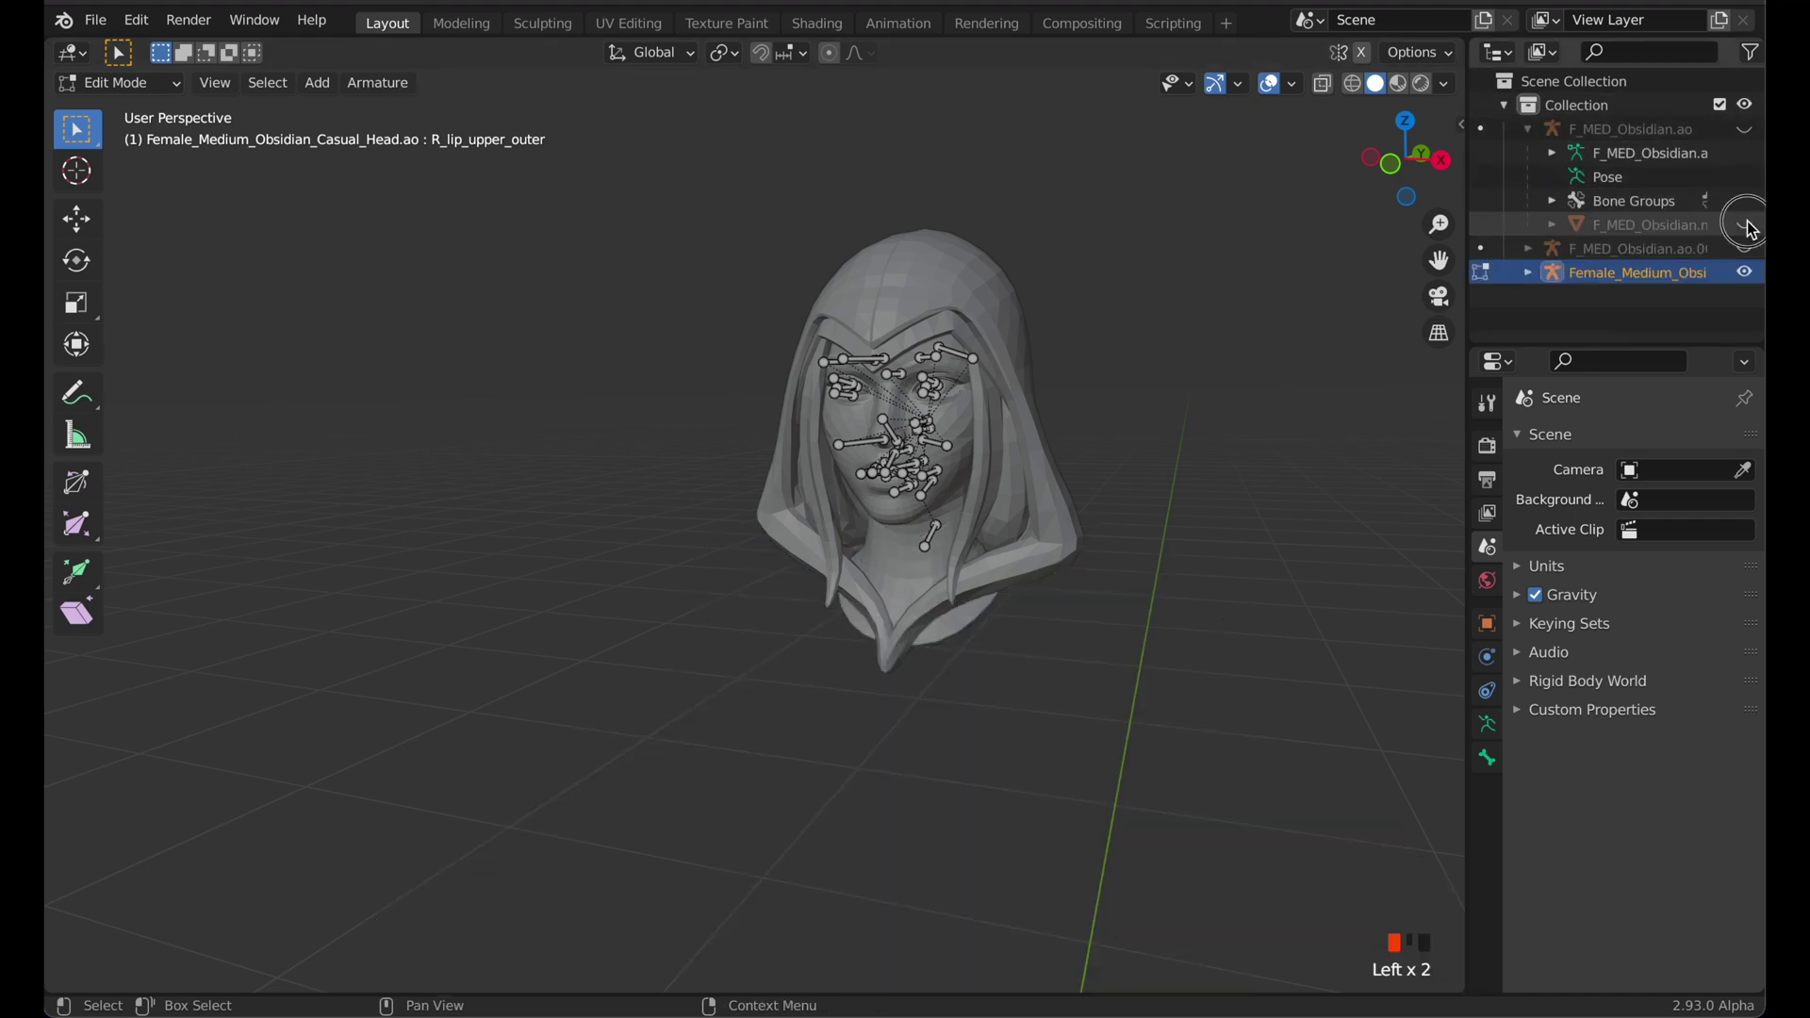
middle_drag(1027, 634, 951, 624)
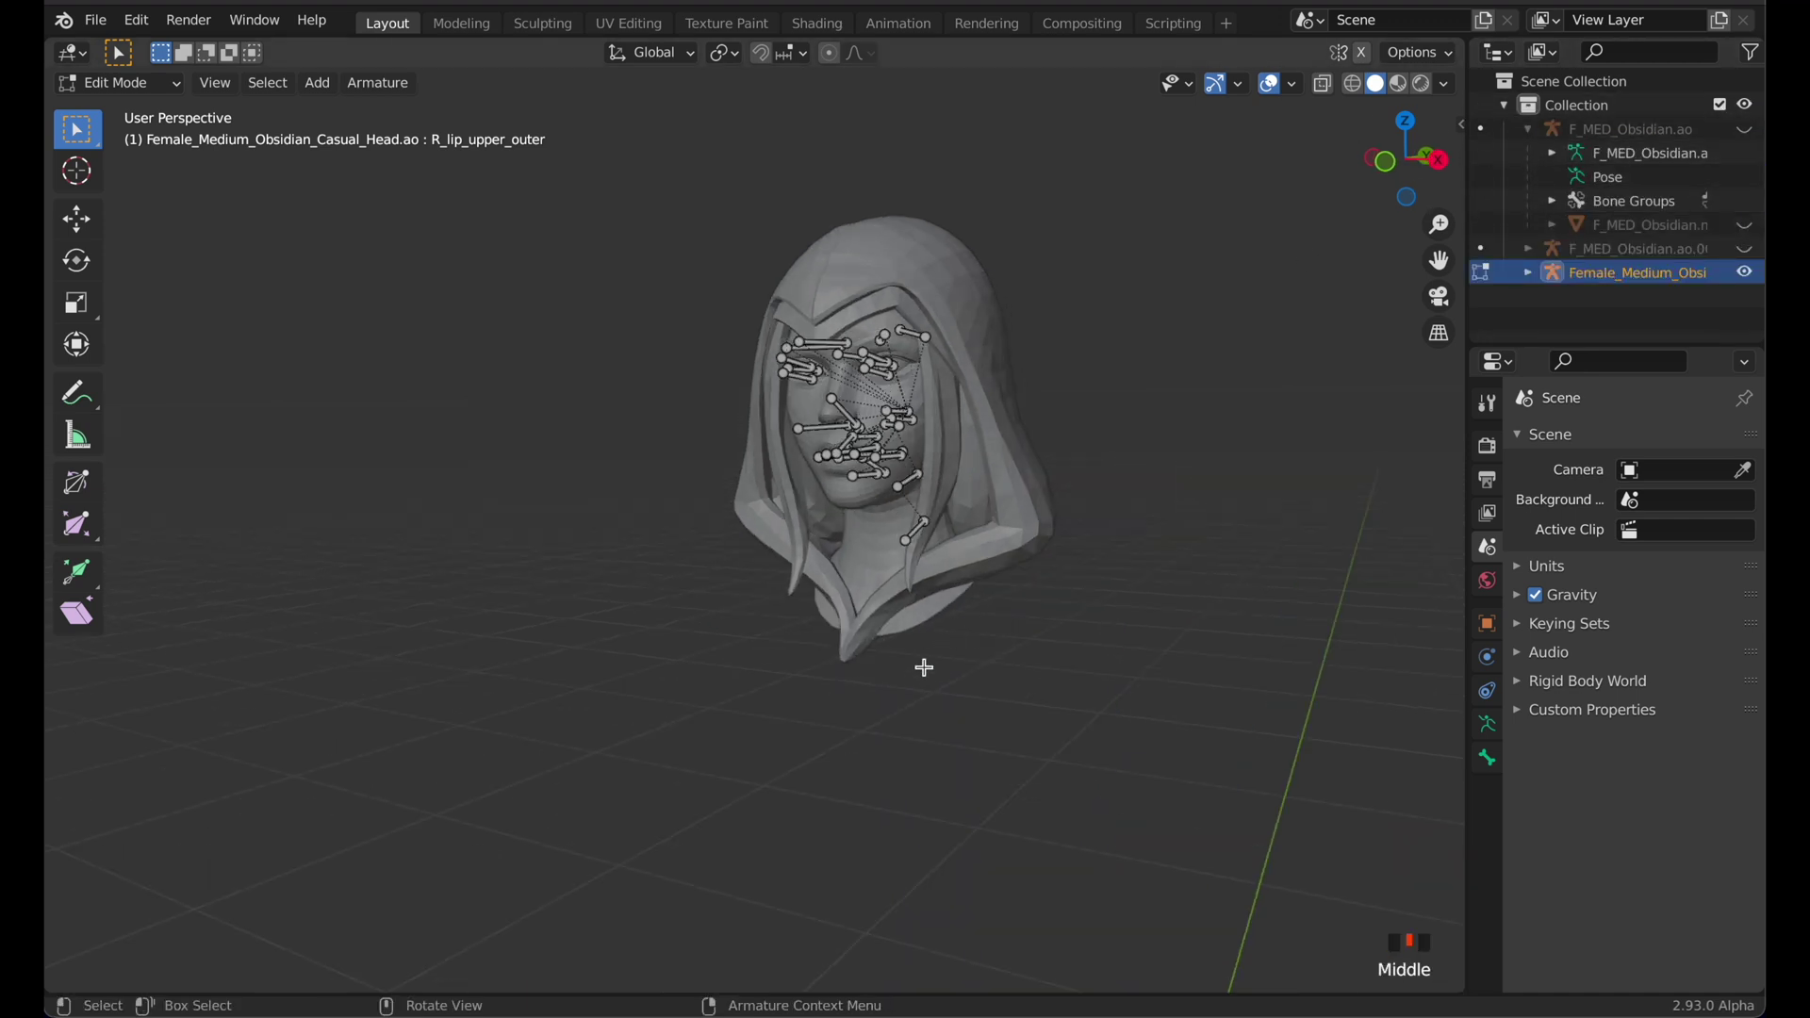
Hide the hood mesh and examine the head and faceAttach bones near the ear by selecting each in turn
click(1529, 130)
click(1531, 152)
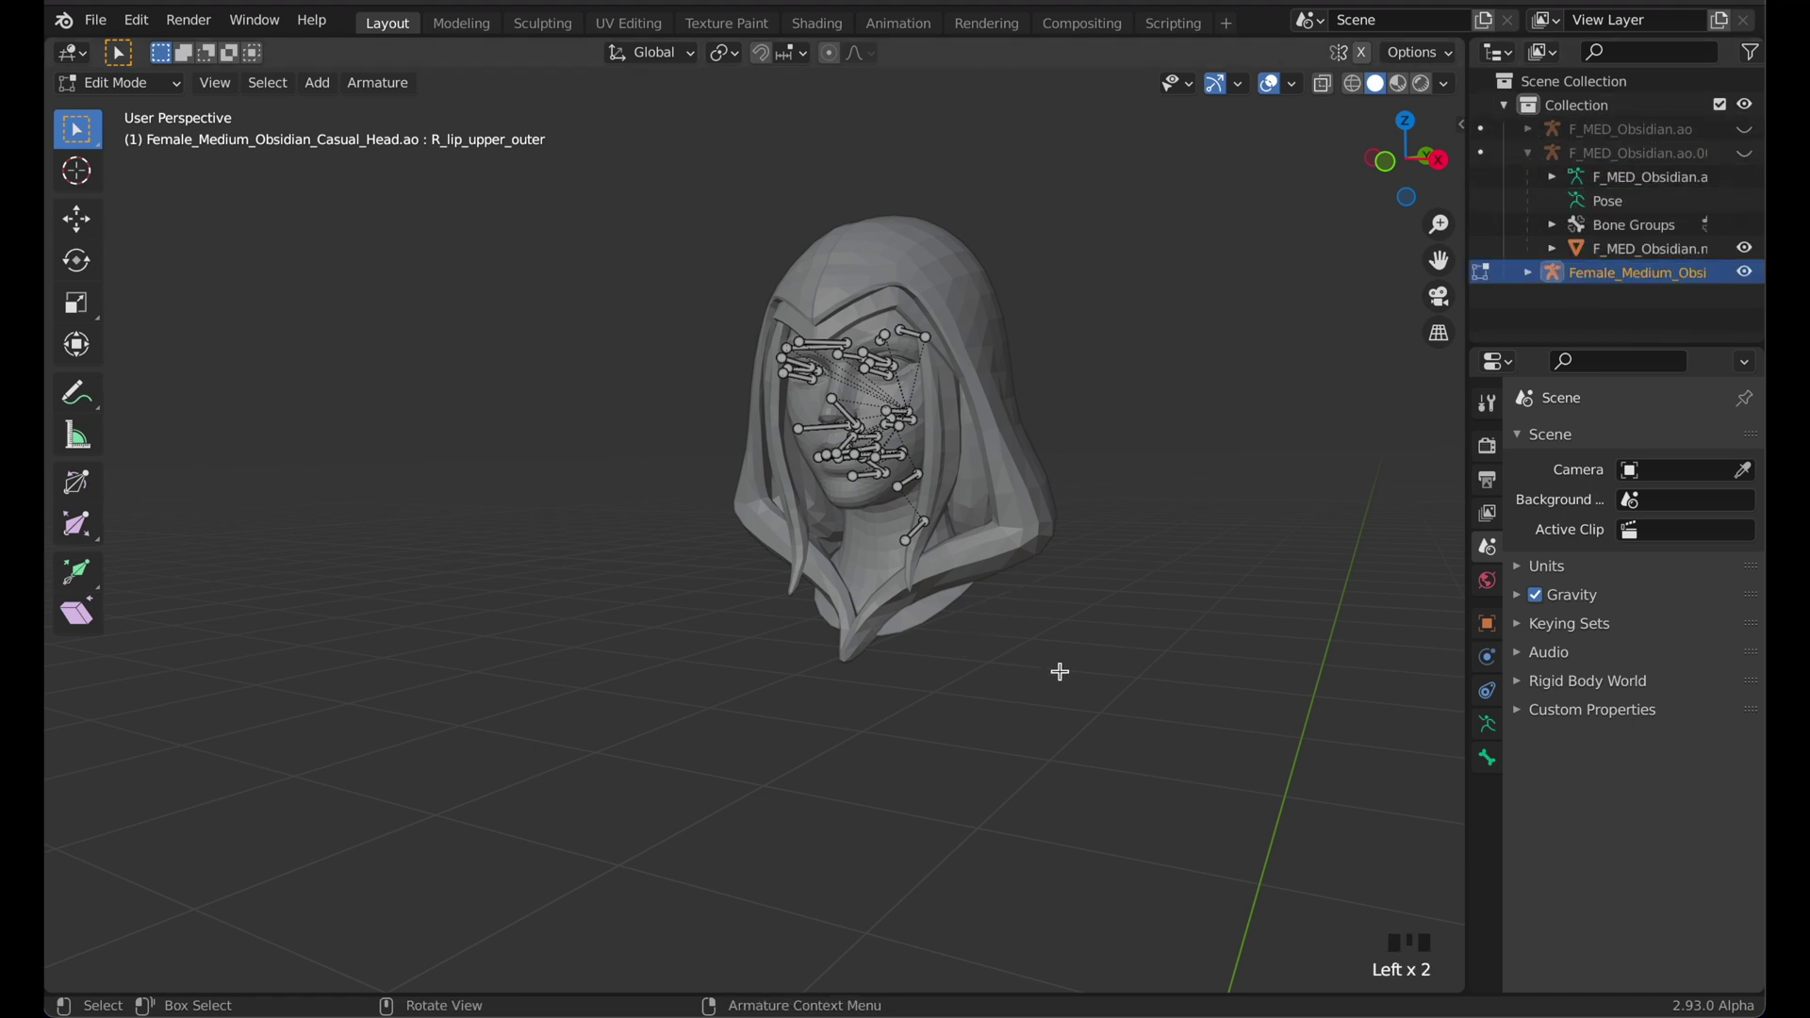
click(1754, 251)
middle_drag(891, 558, 855, 577)
middle_drag(1028, 570, 926, 594)
scroll(752, 602, up, 3)
middle_drag(753, 603, 757, 581)
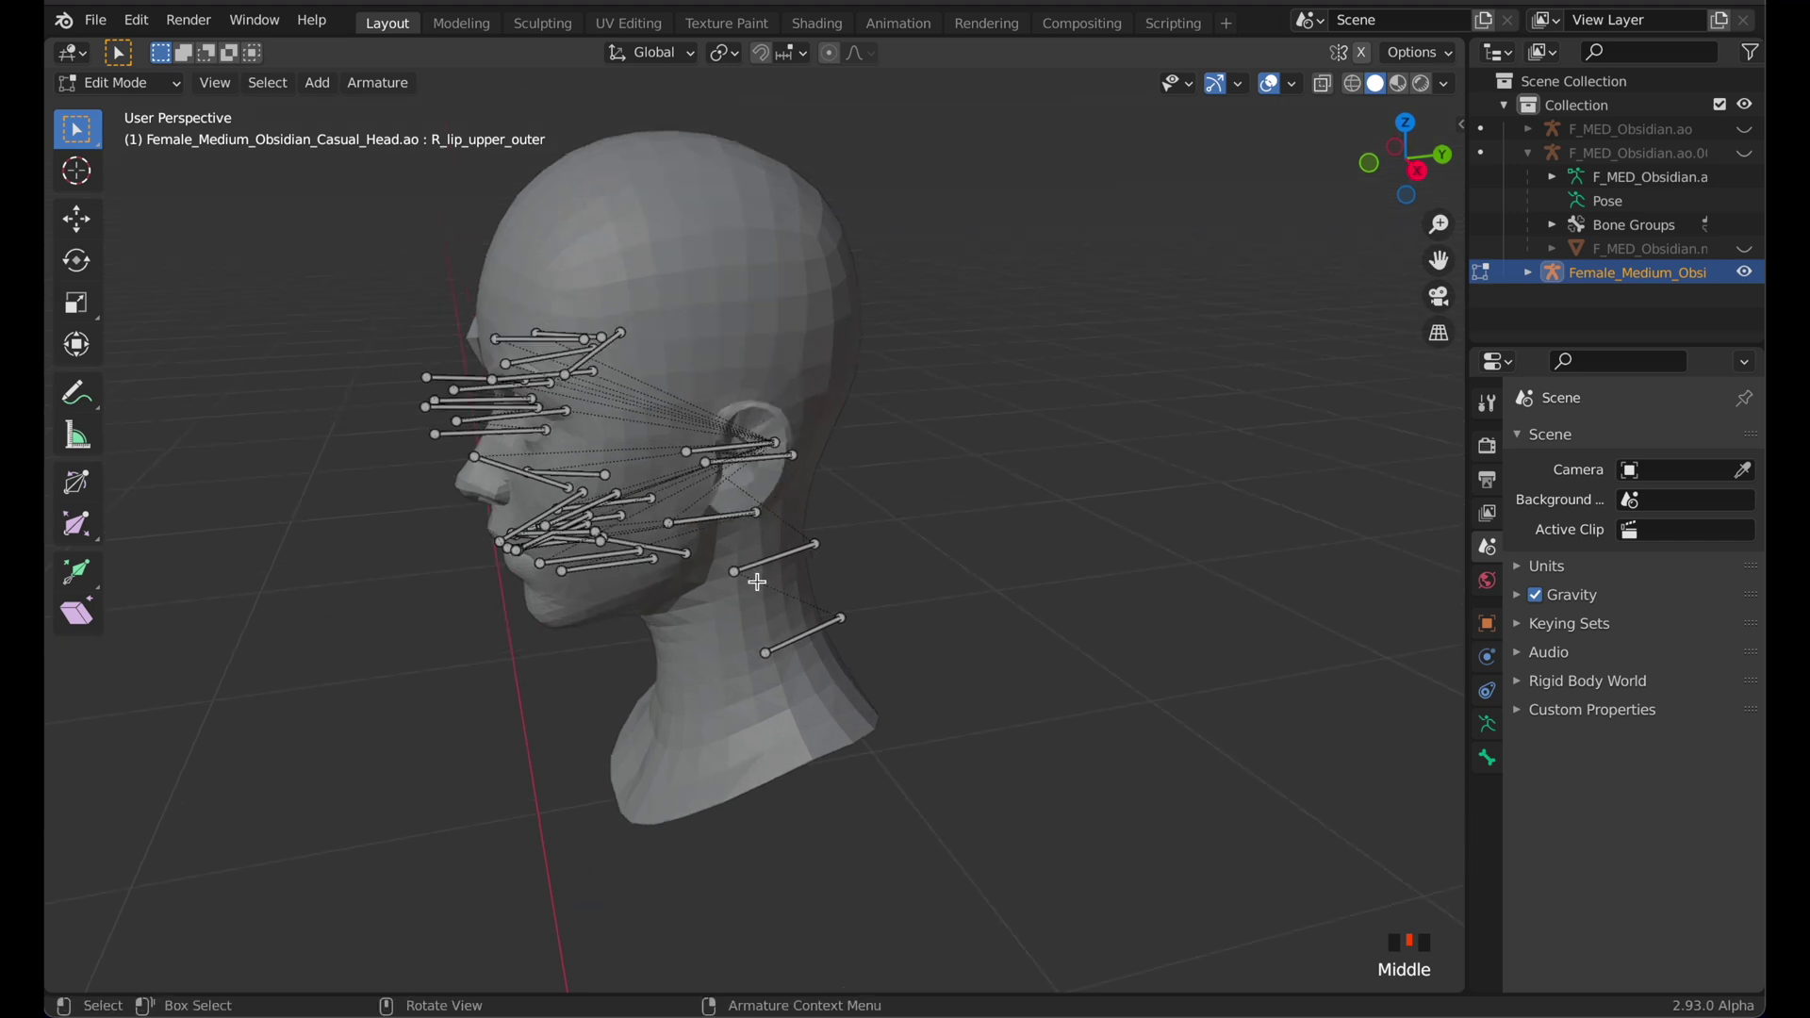
click(760, 458)
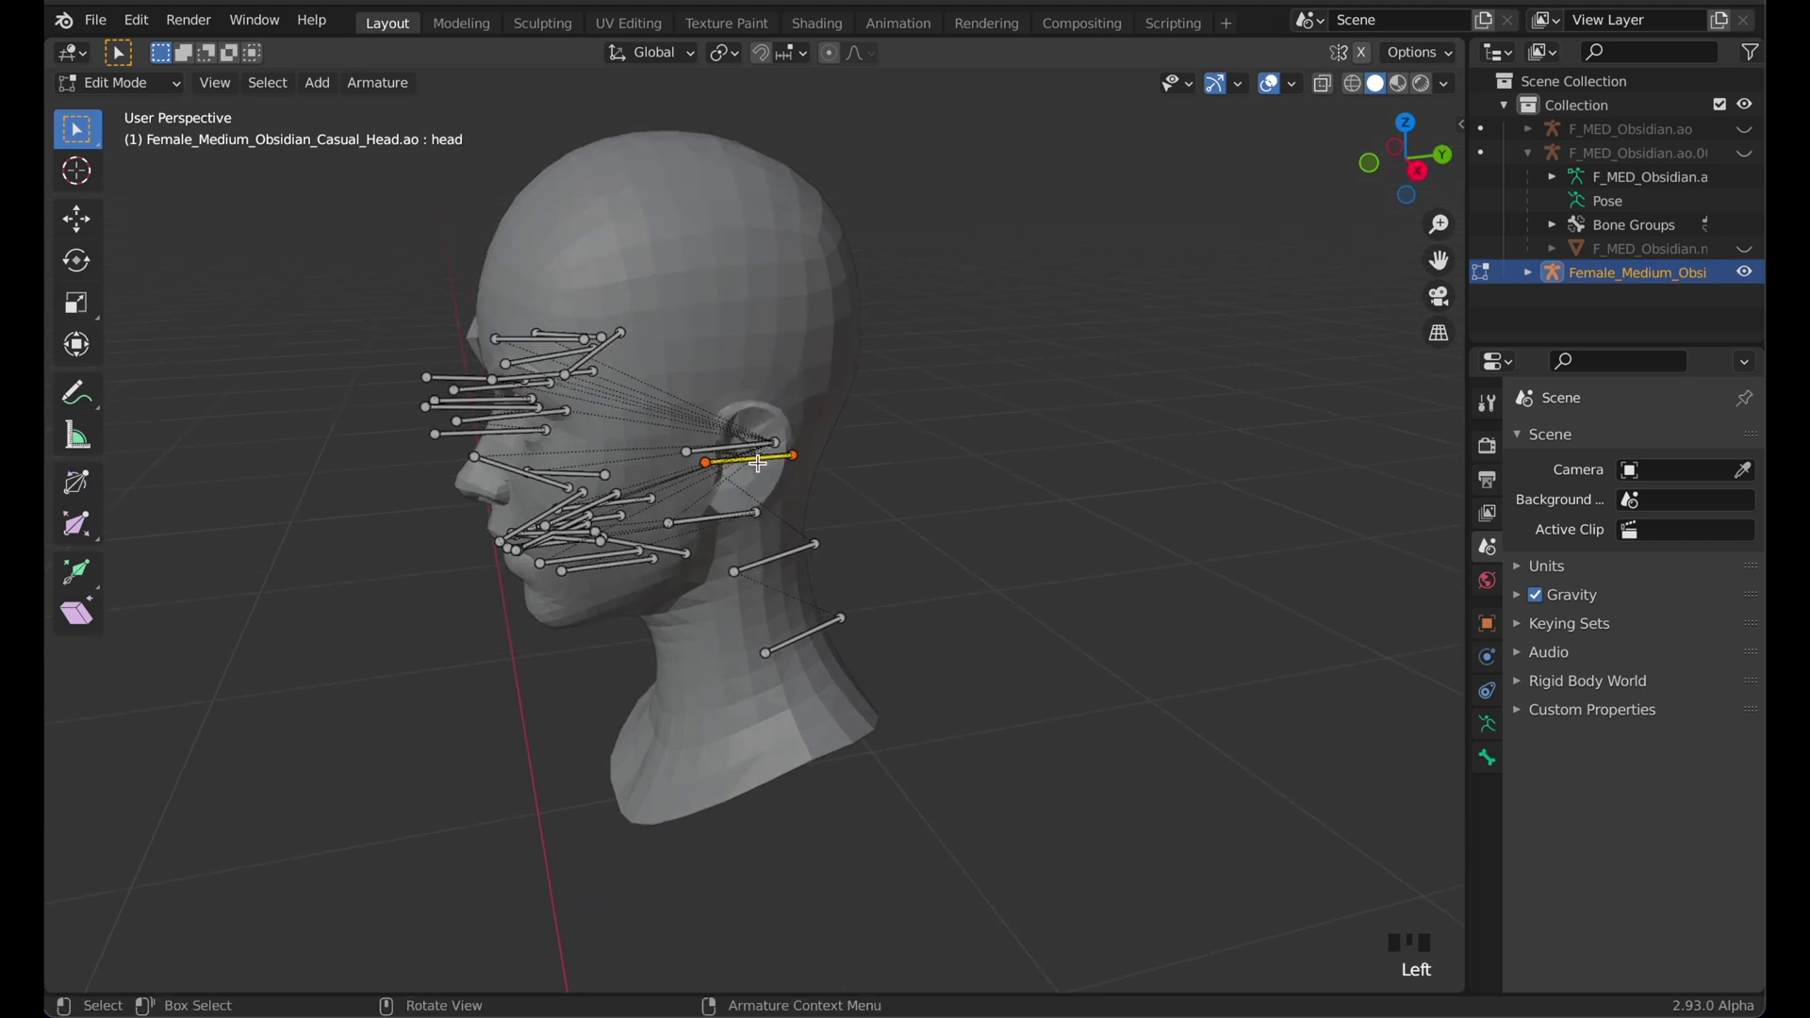
click(751, 448)
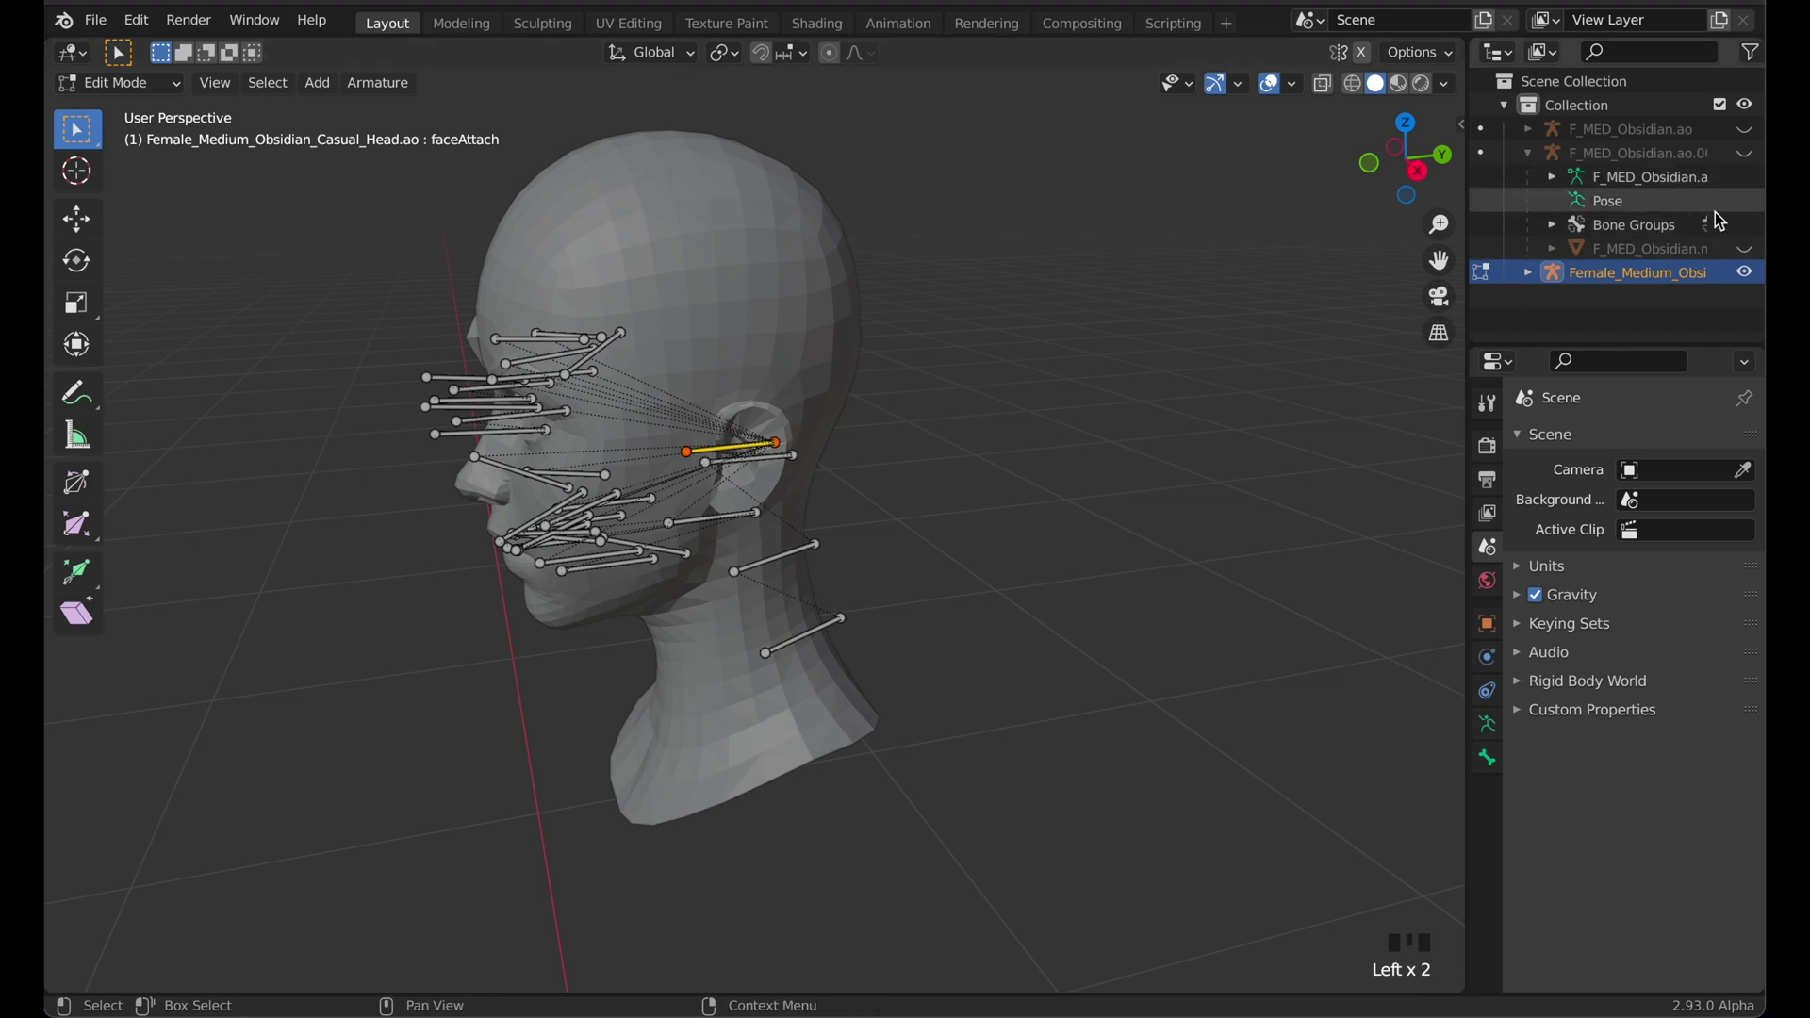
Make the hood mesh and the hood armature visible again
click(1746, 248)
click(1746, 153)
middle_drag(684, 379, 787, 361)
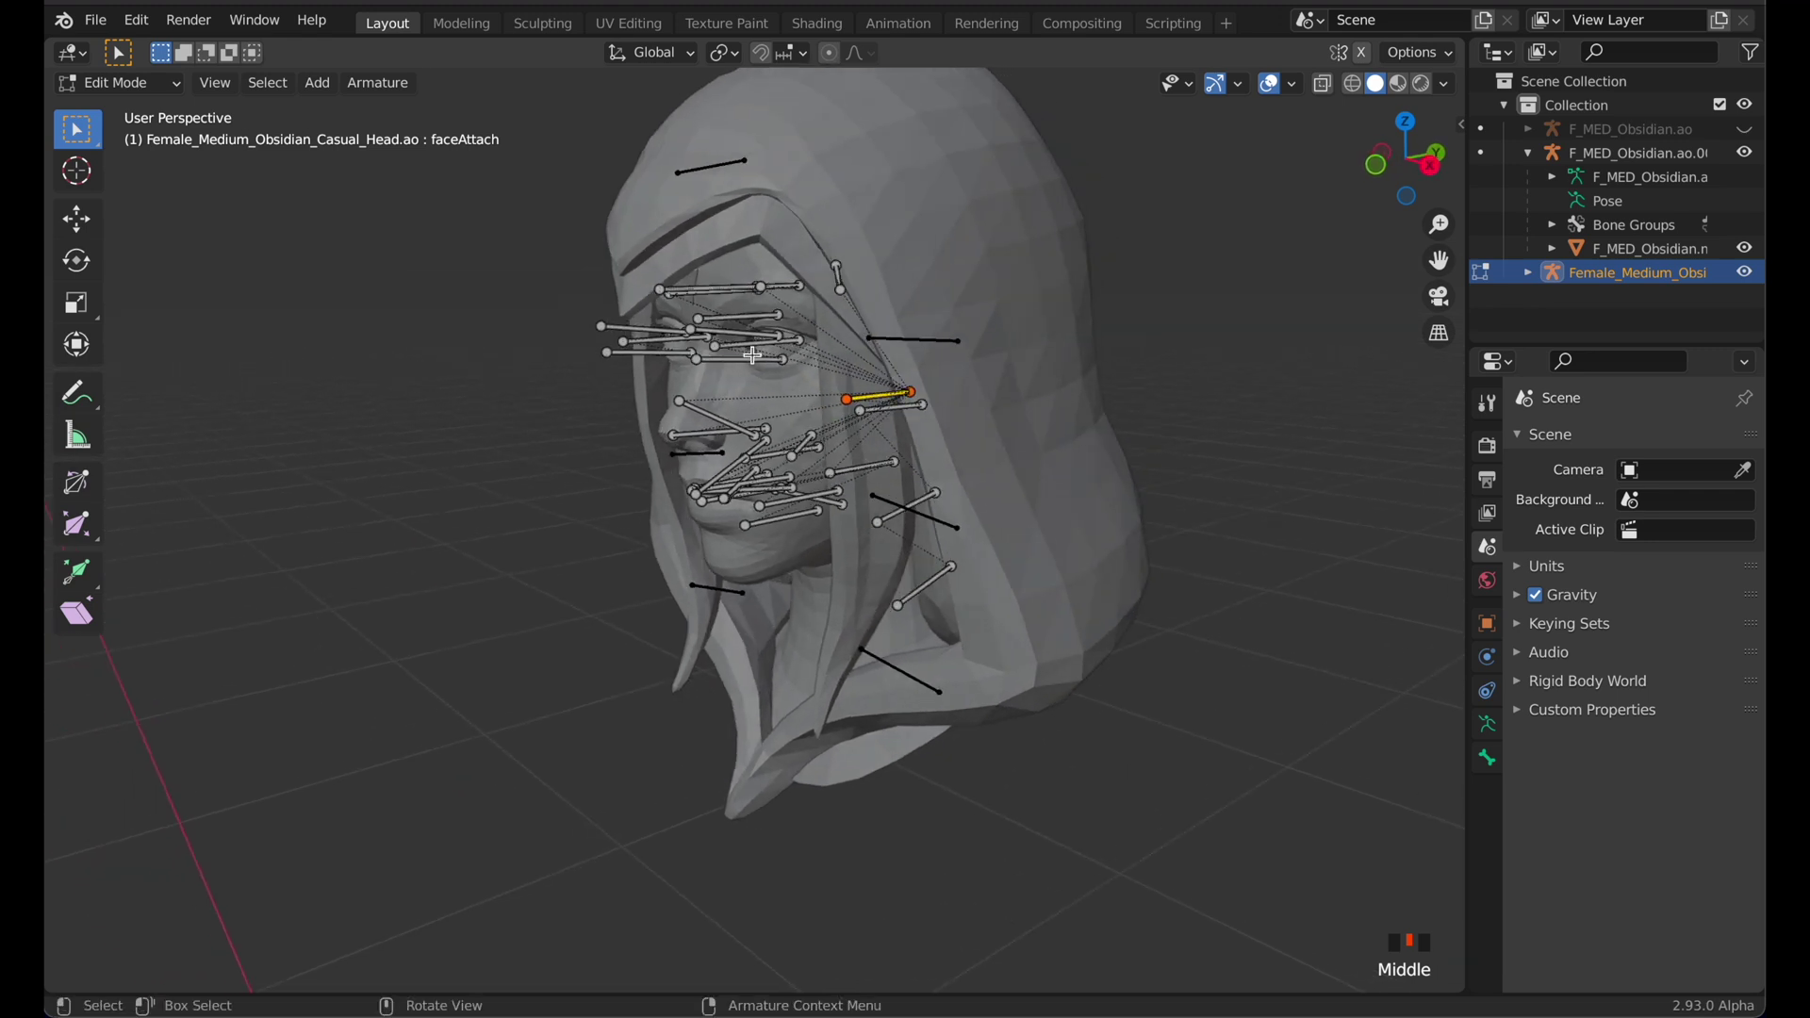
Toggle the head armature's visibility off and on, and return it to Object Mode
click(1746, 273)
click(1746, 274)
key(Tab)
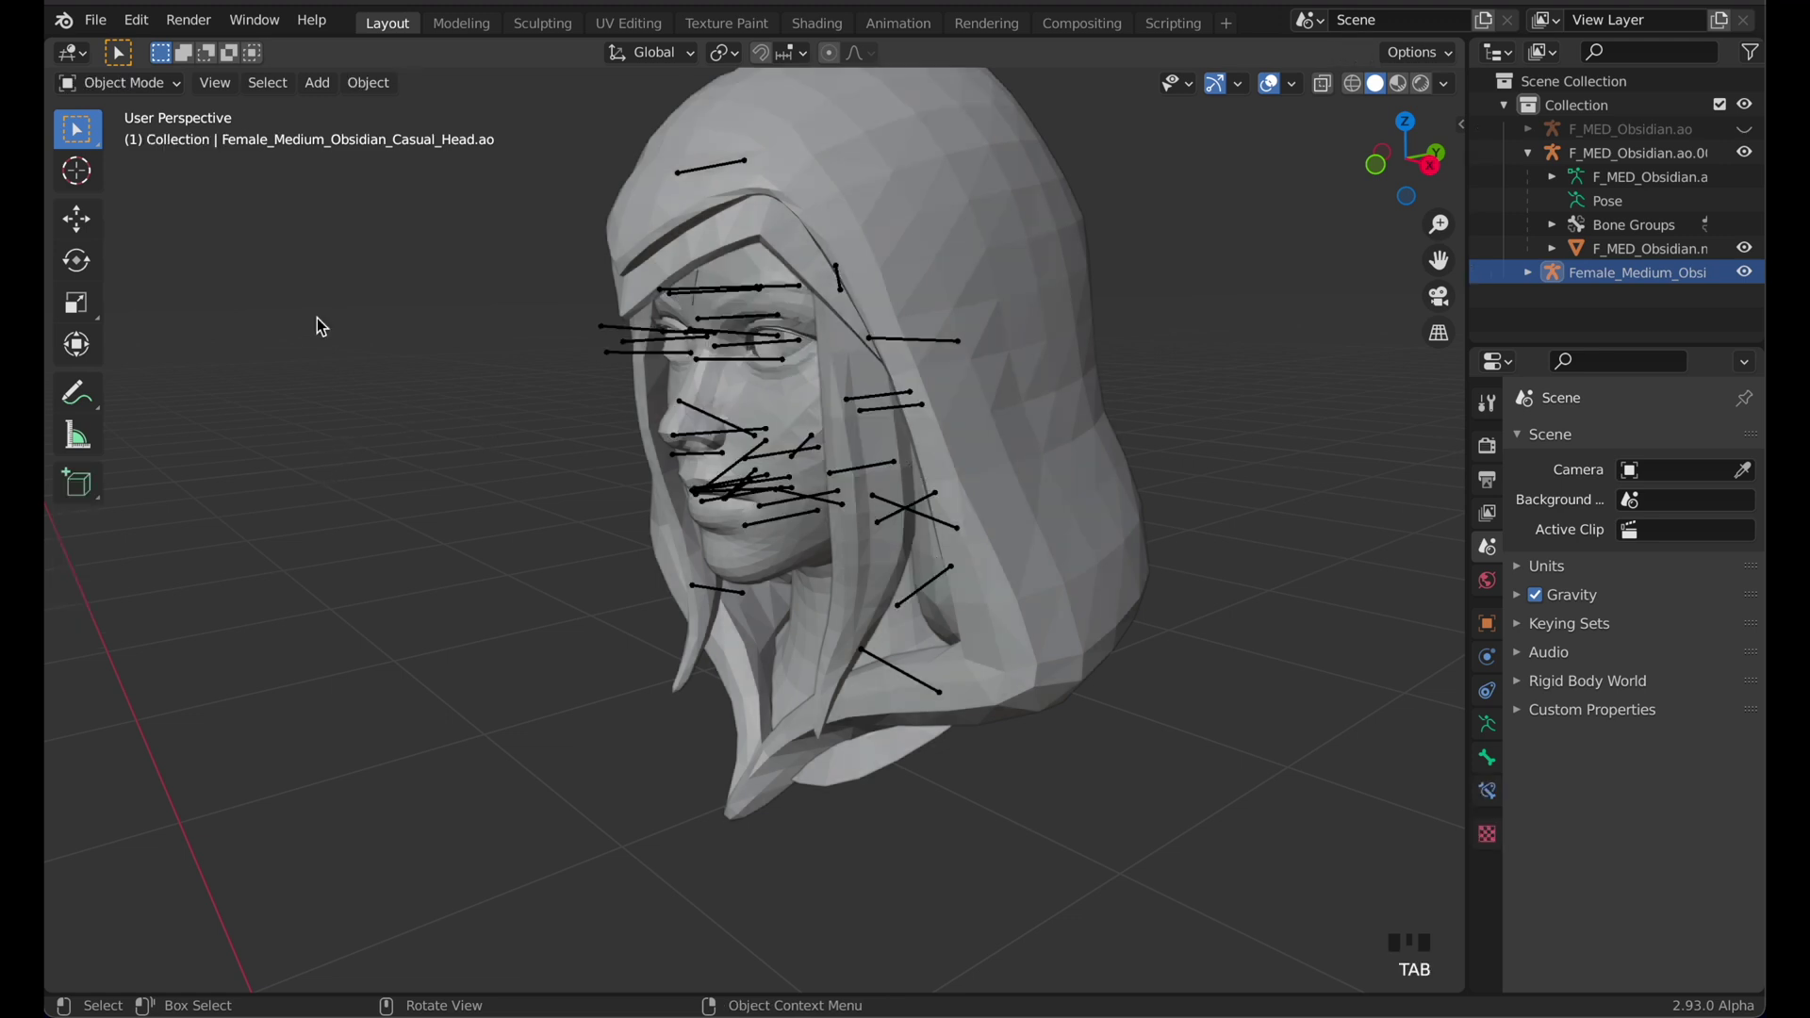
key(Tab)
key(Tab)
click(779, 485)
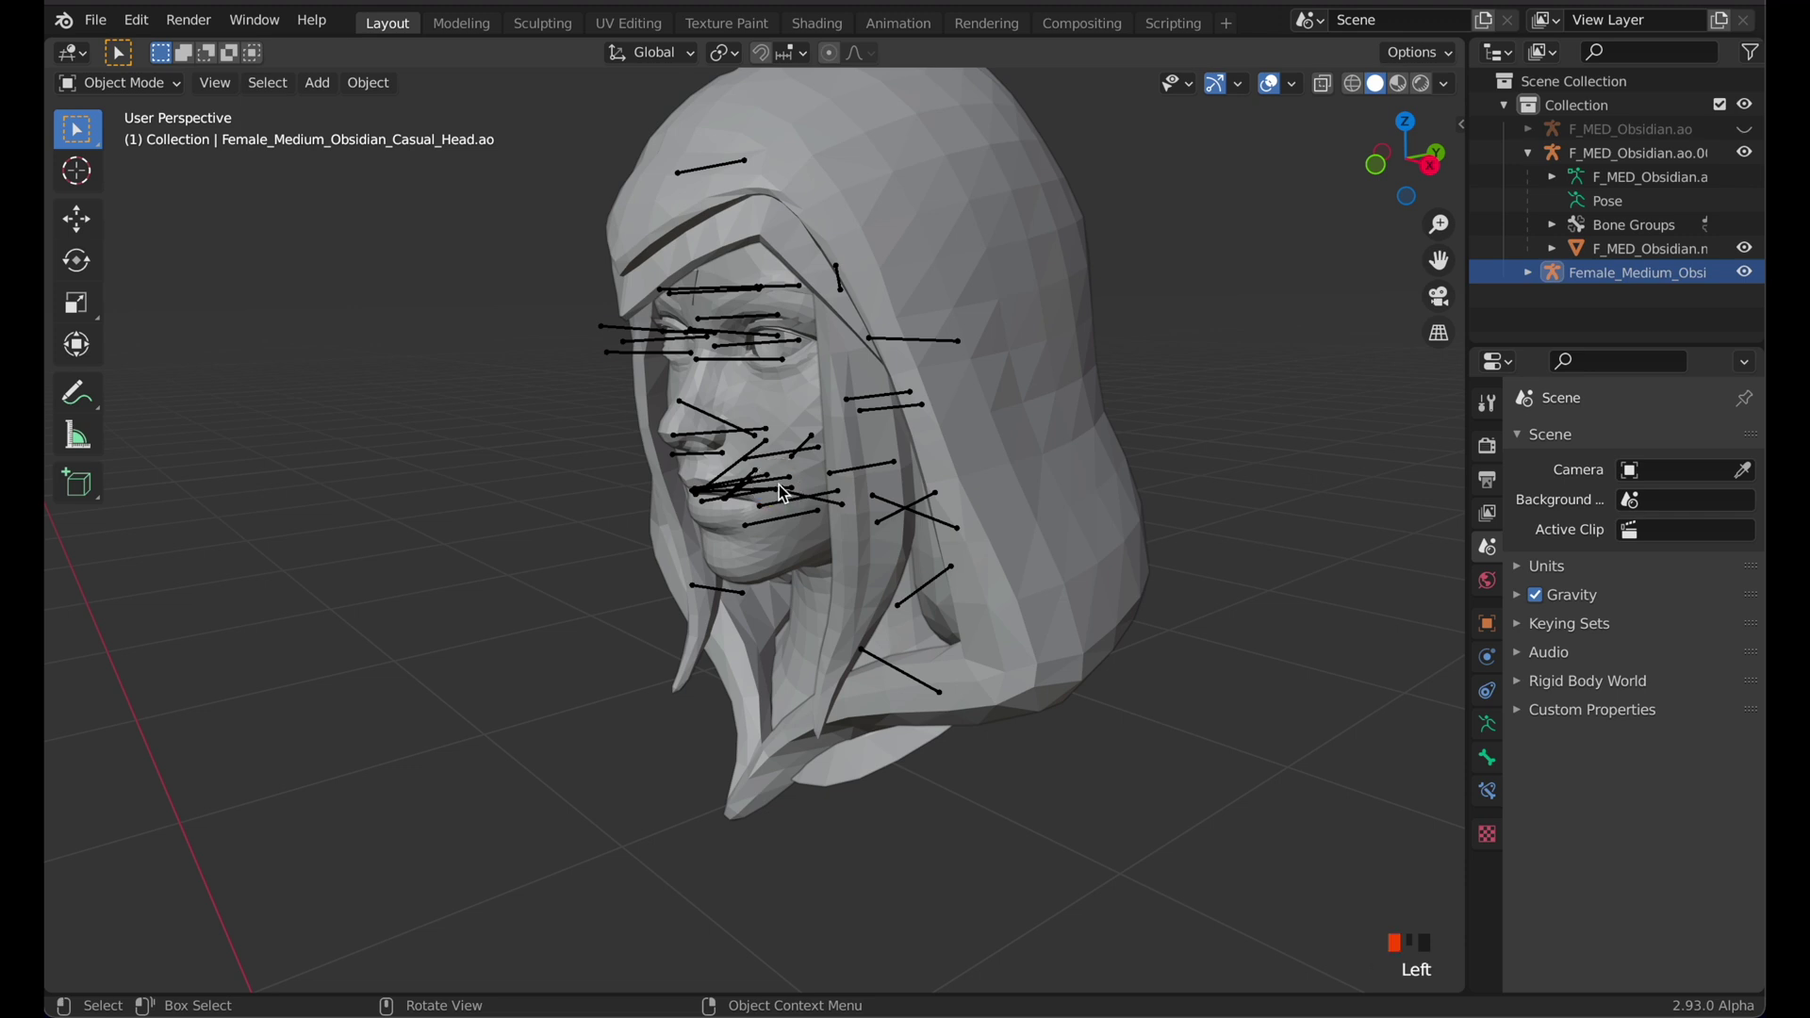
Join the head armature into the hood armature and put the combined armature into Edit Mode
shift+click(913, 338)
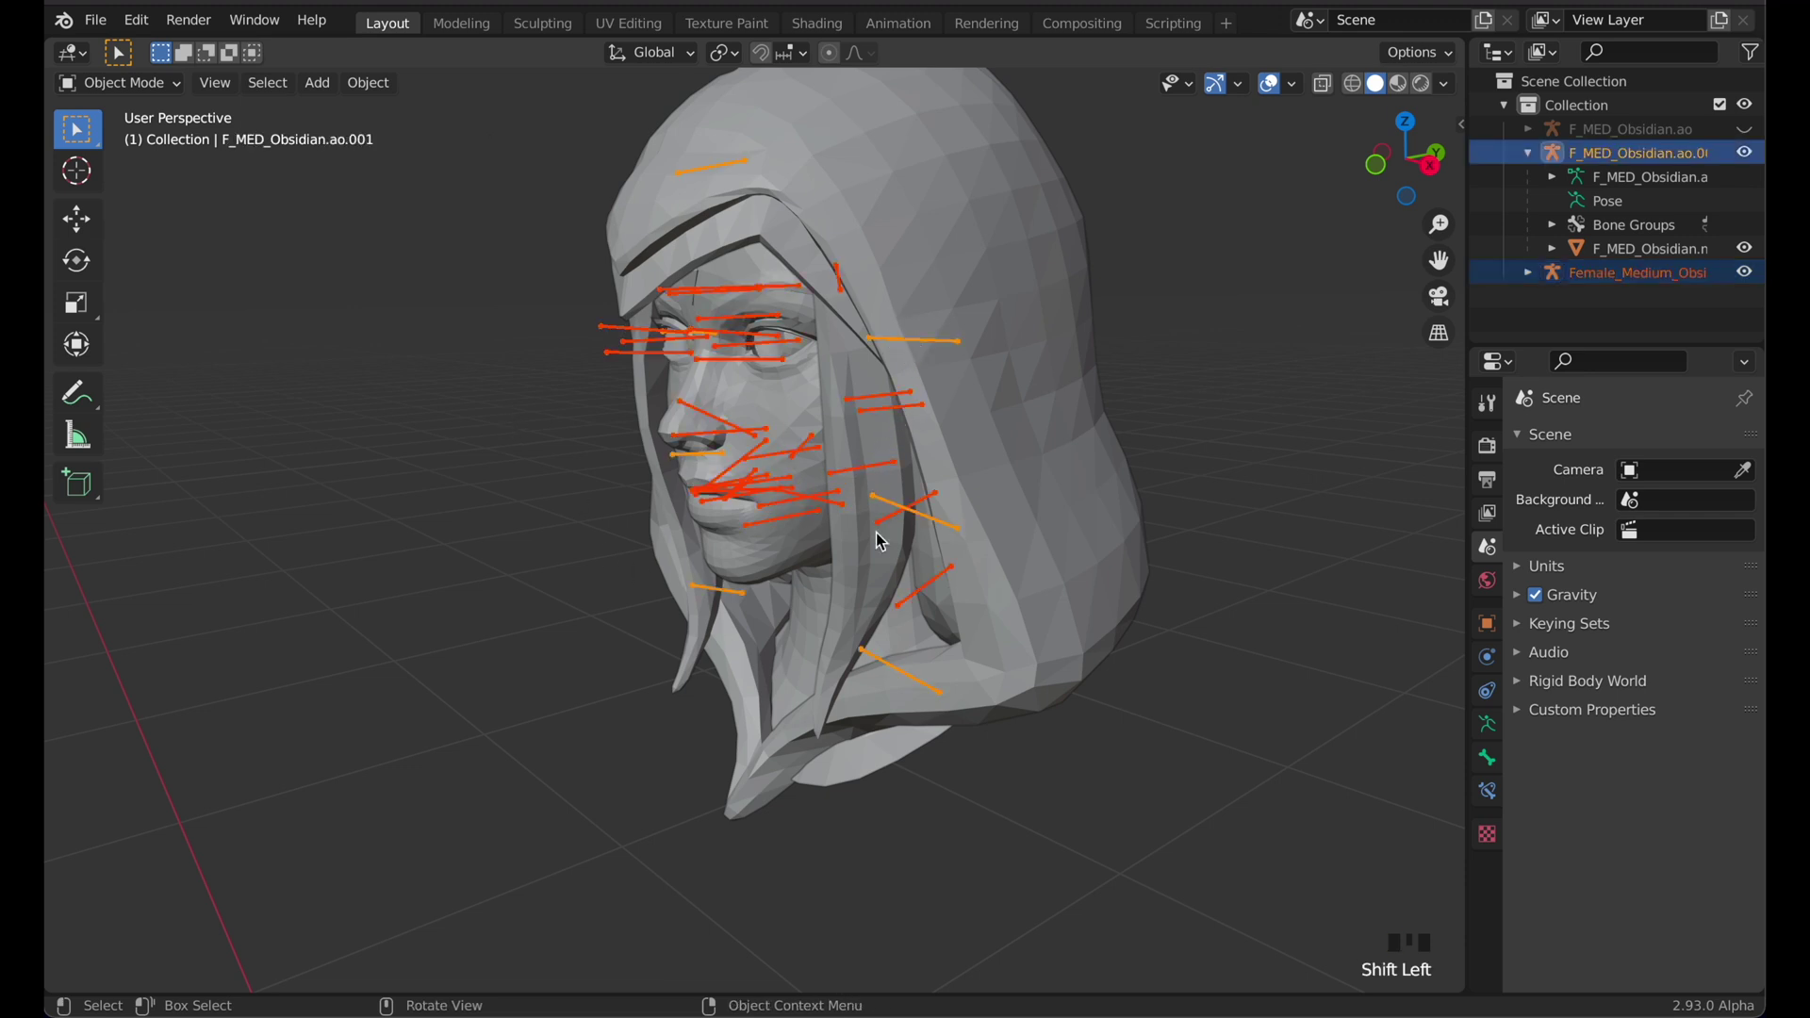
key(ctrl+j)
key(Tab)
middle_drag(722, 438, 819, 462)
middle_drag(860, 394, 883, 401)
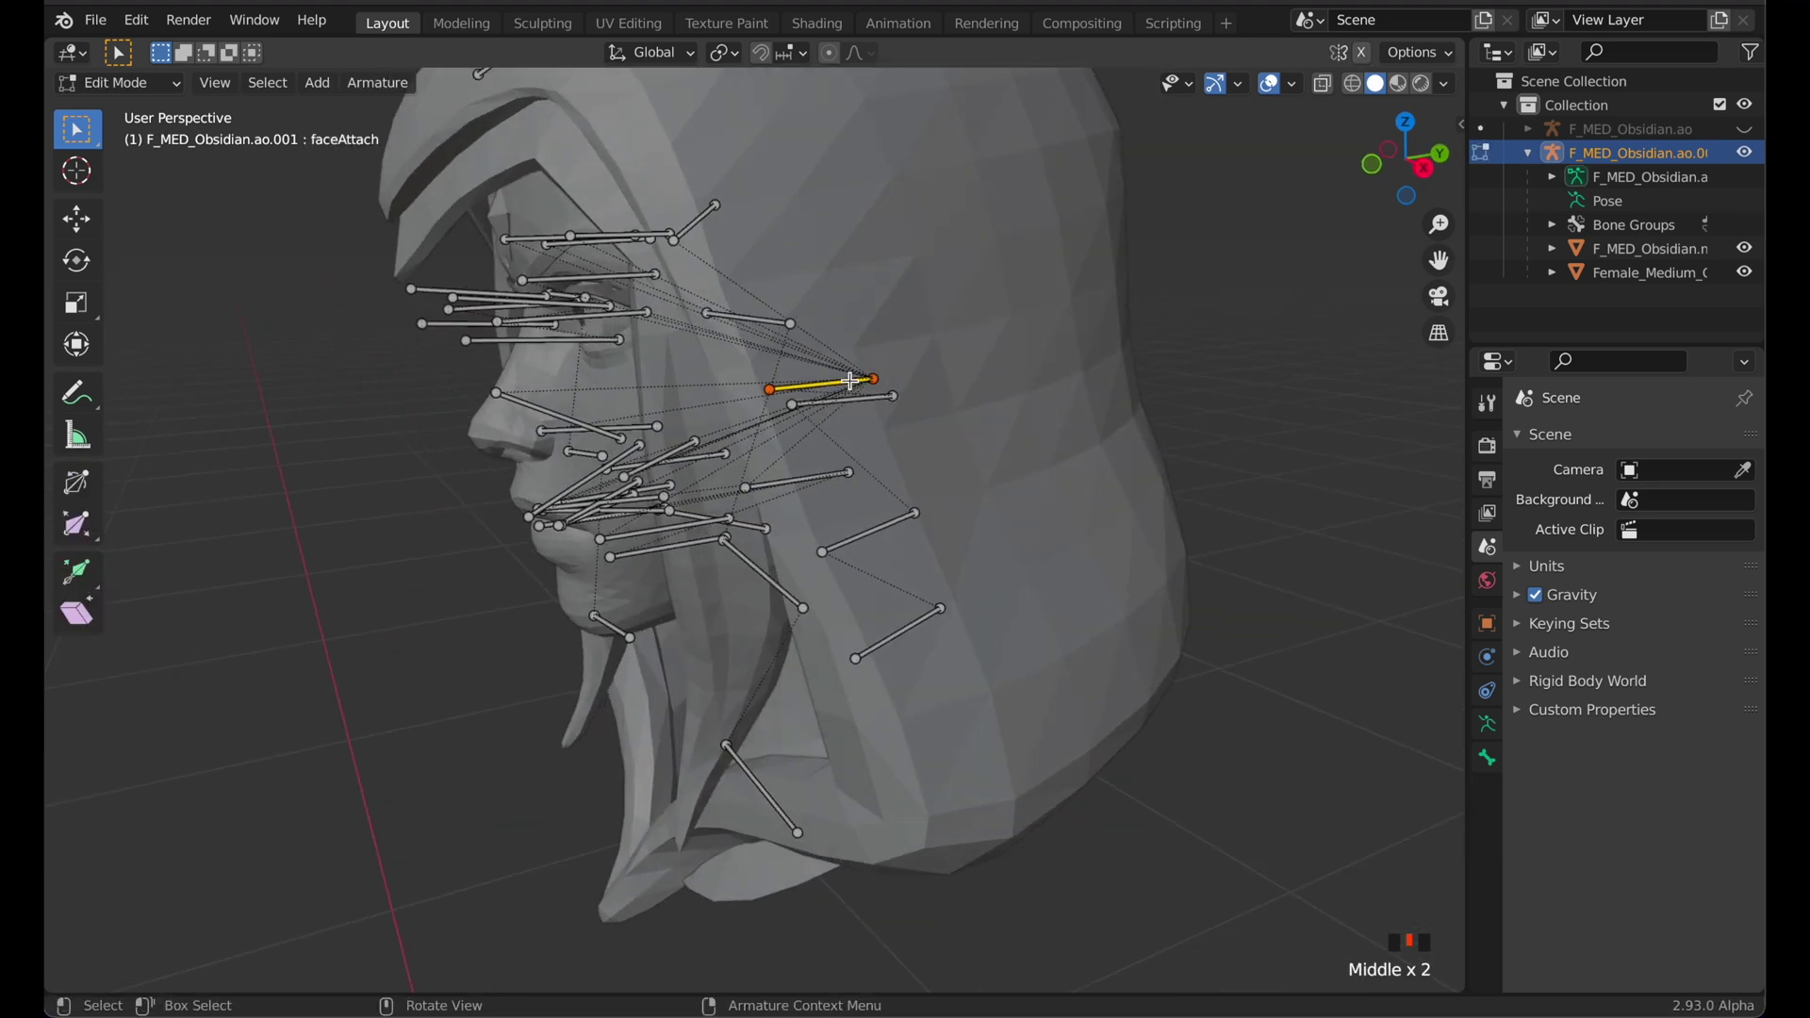
key(x)
key(x)
click(641, 435)
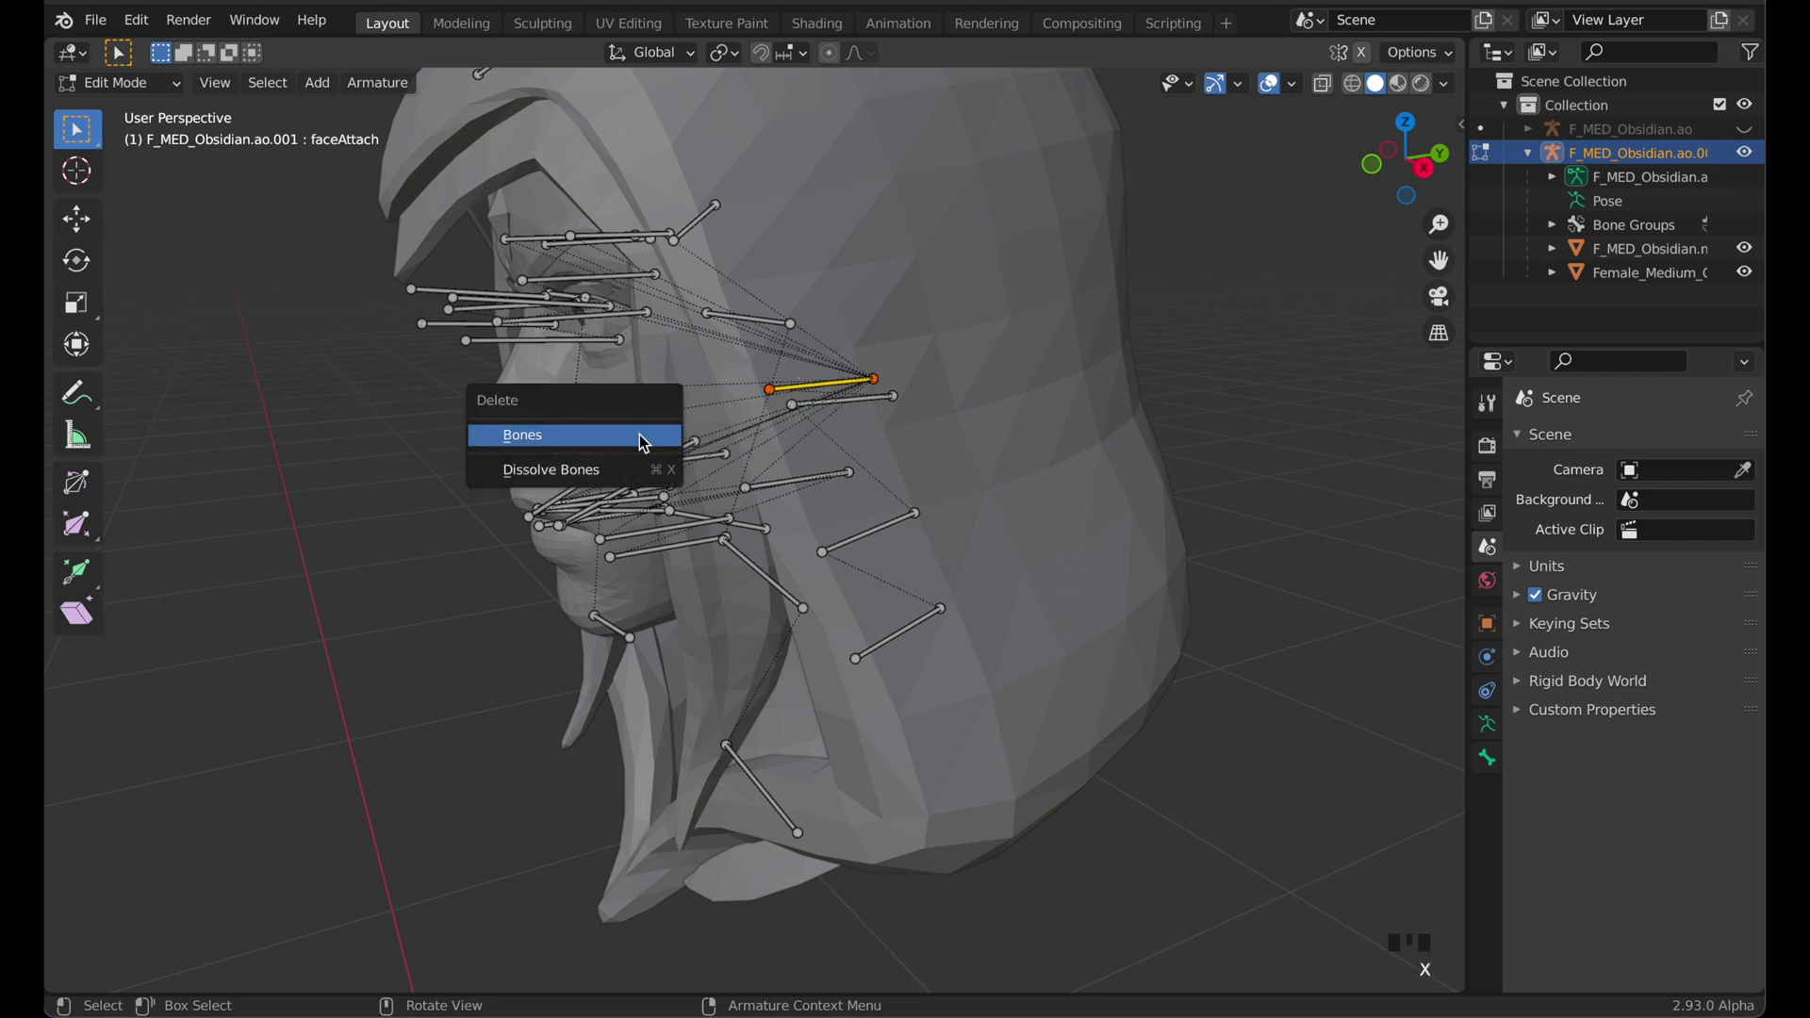
Compare the neighbouring head and faceAttach bones near the ear by selecting each, and check a bone at the eye
middle_drag(997, 393, 960, 466)
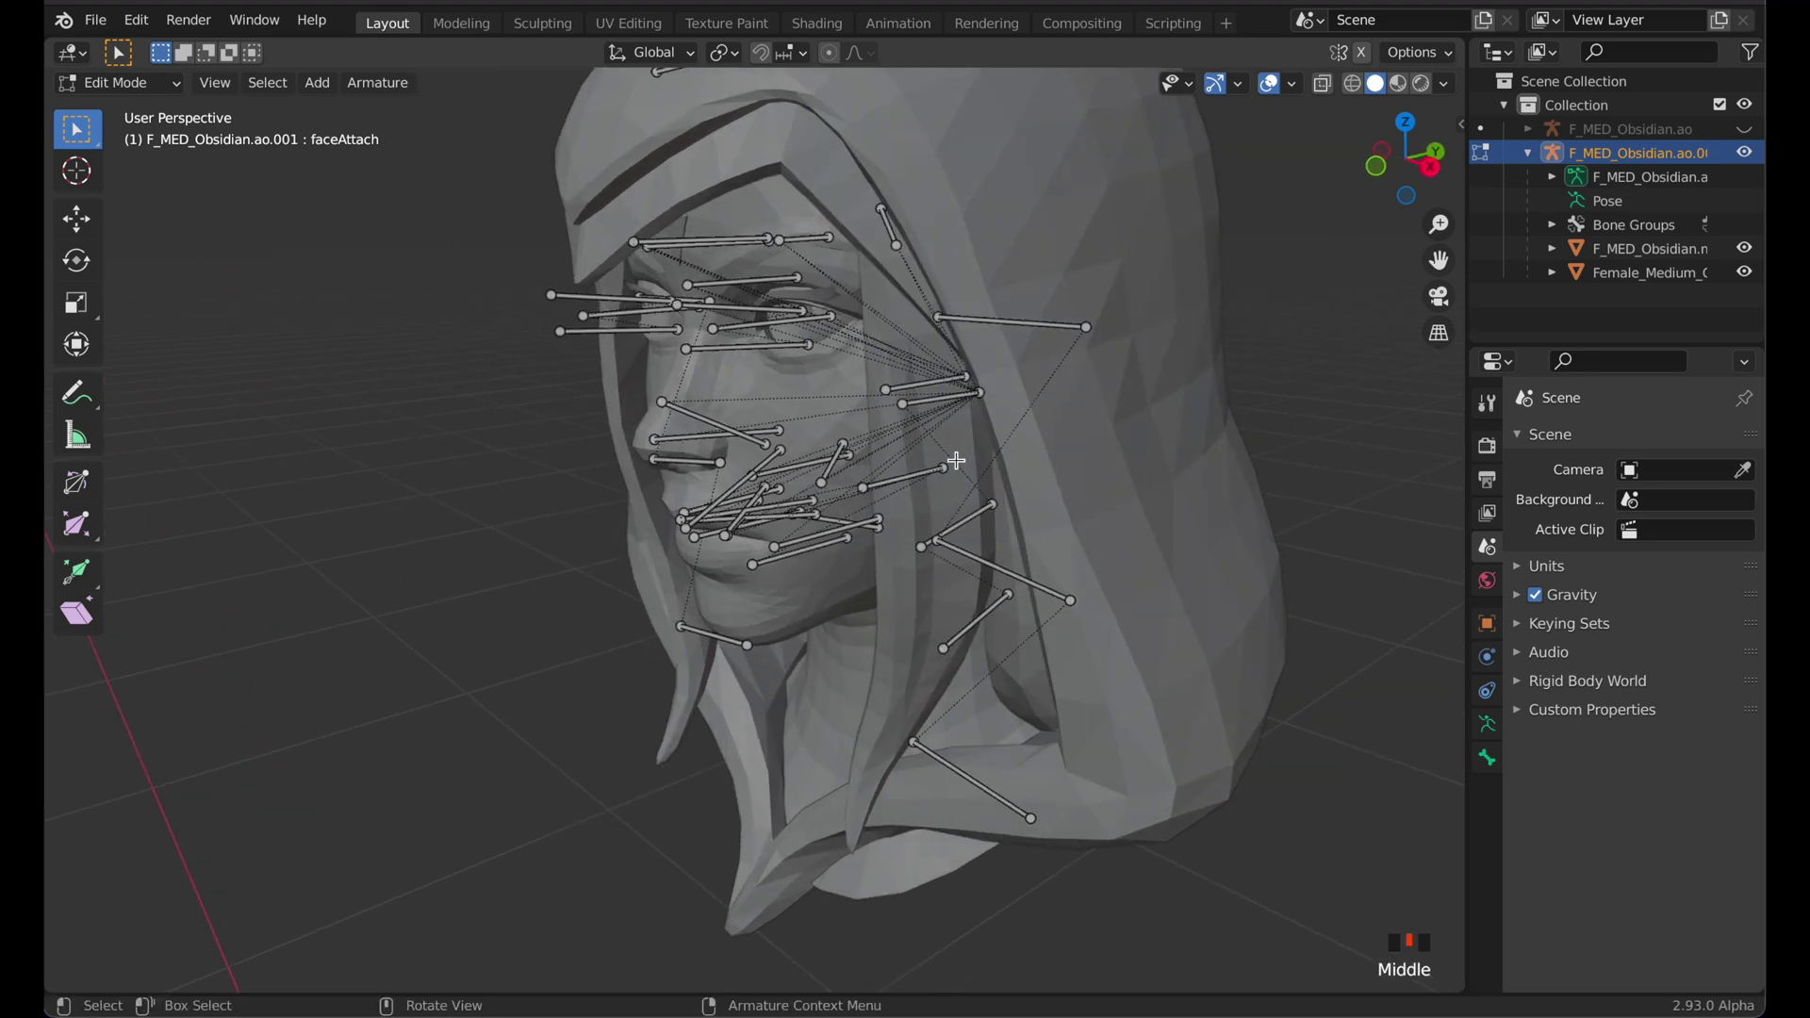
click(959, 403)
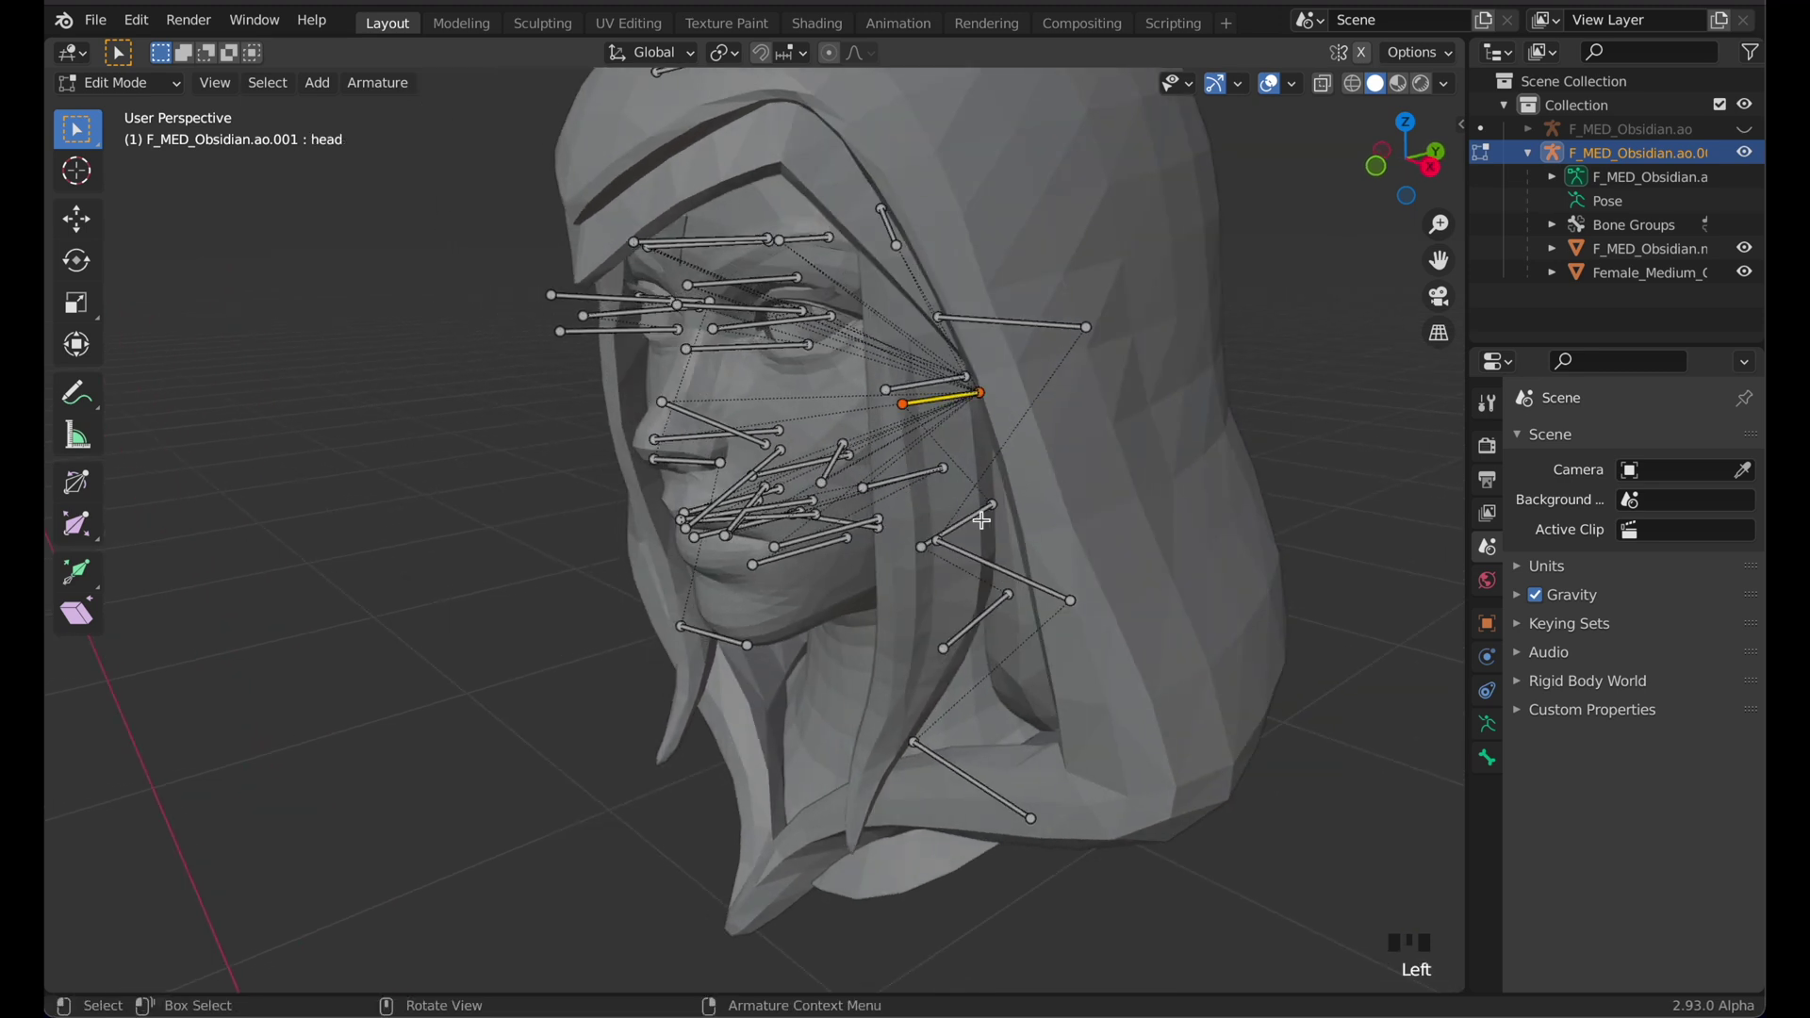
click(930, 381)
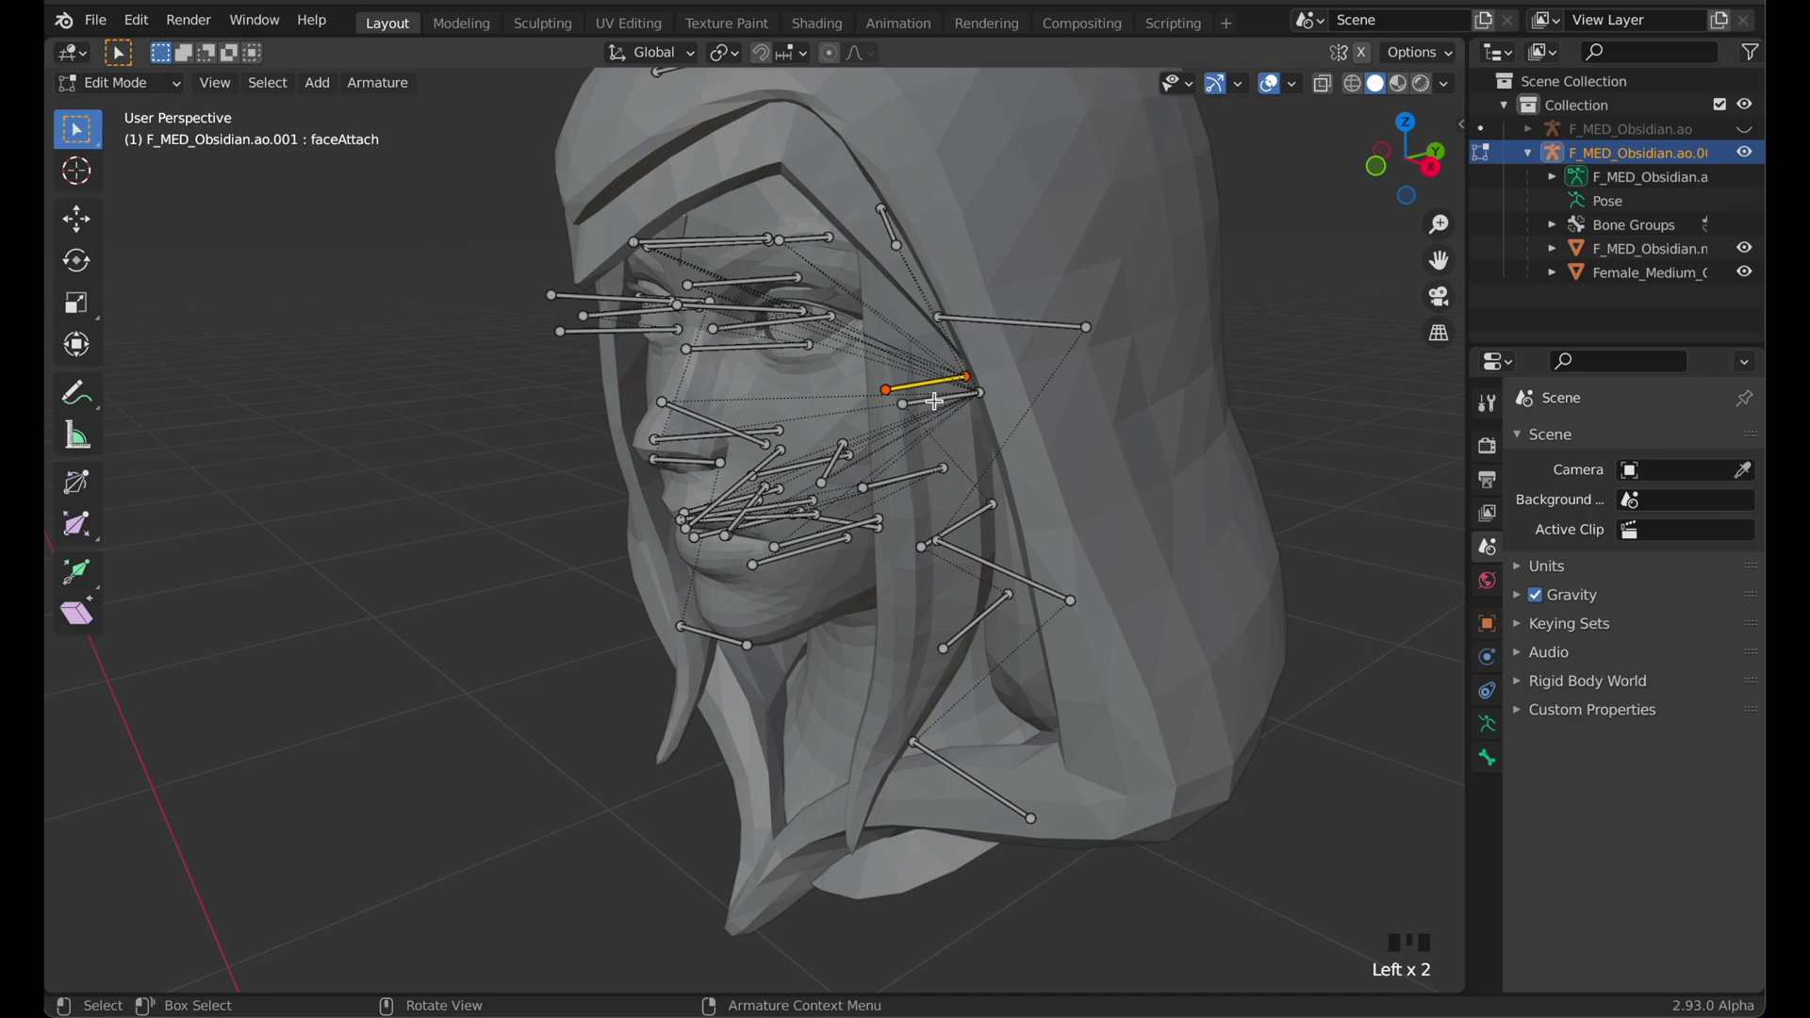
mouse_move(771, 510)
middle_down()
mouse_move(675, 529)
mouse_move(763, 525)
middle_up()
mouse_move(615, 577)
middle_down()
mouse_move(678, 570)
mouse_move(626, 566)
middle_up()
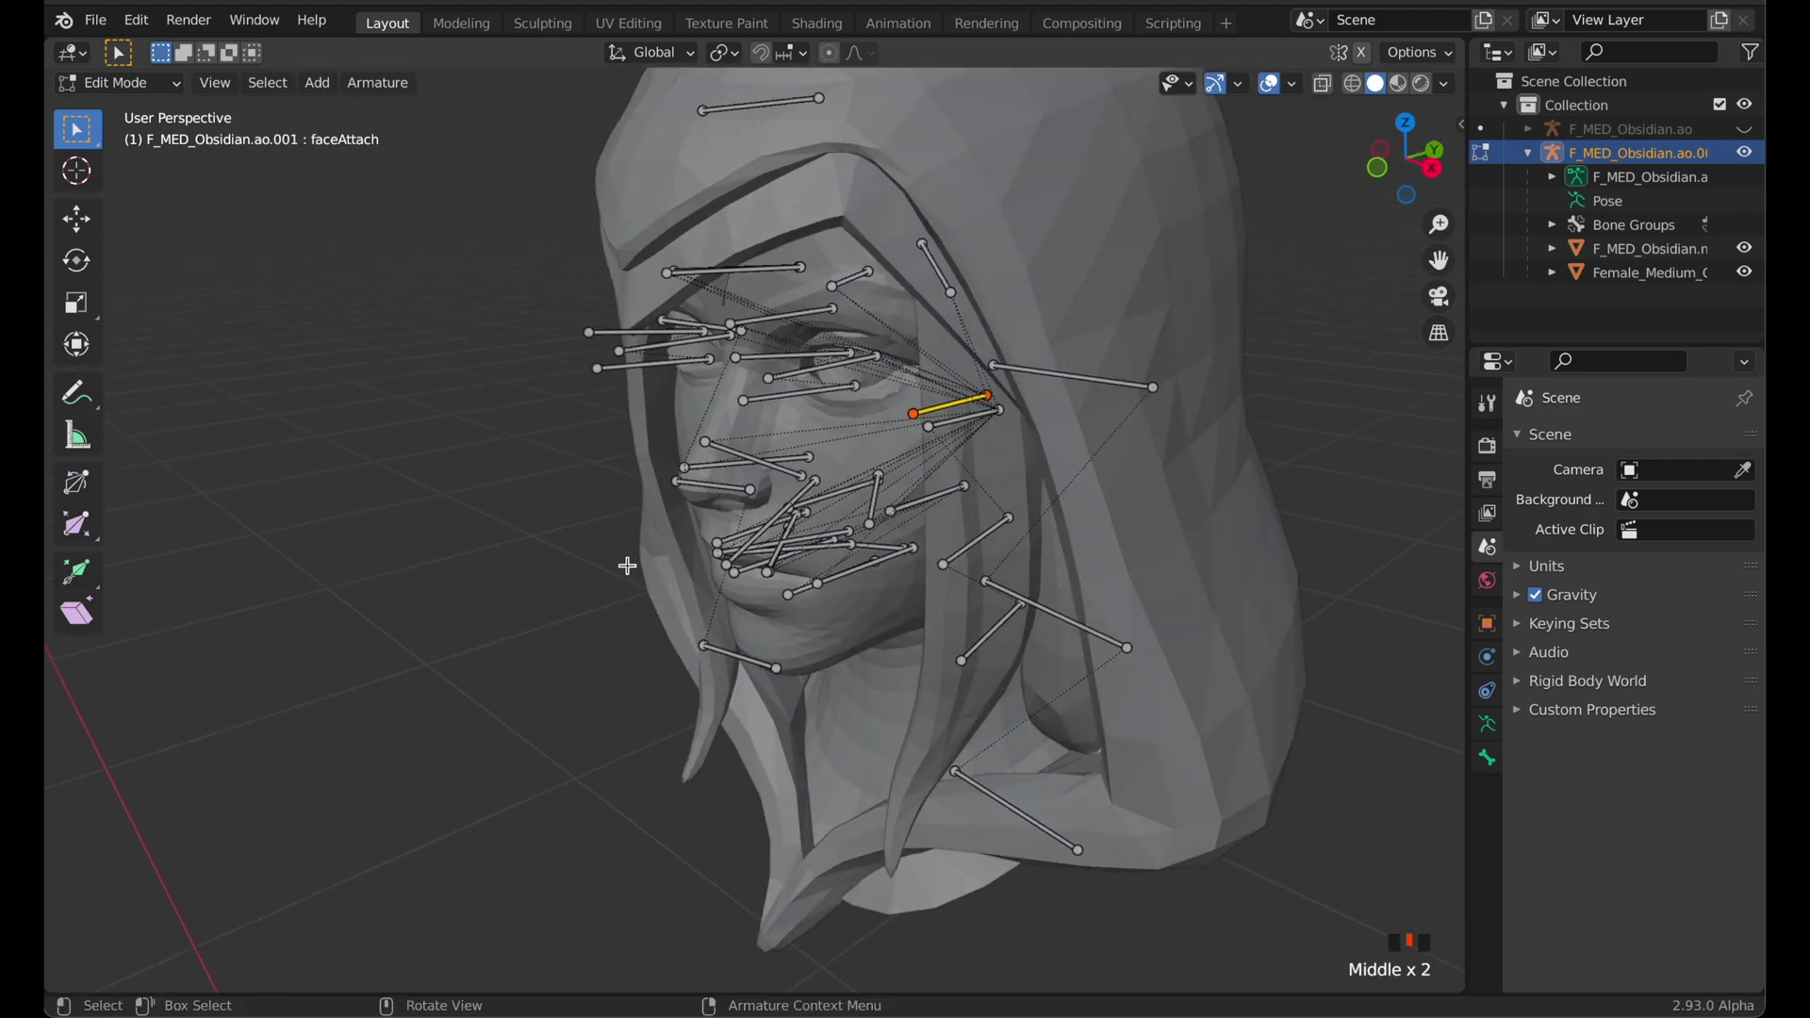
click(821, 349)
Select the faceAttach bone and set its parent to the head bone in its relations
click(965, 404)
middle_drag(970, 447, 930, 452)
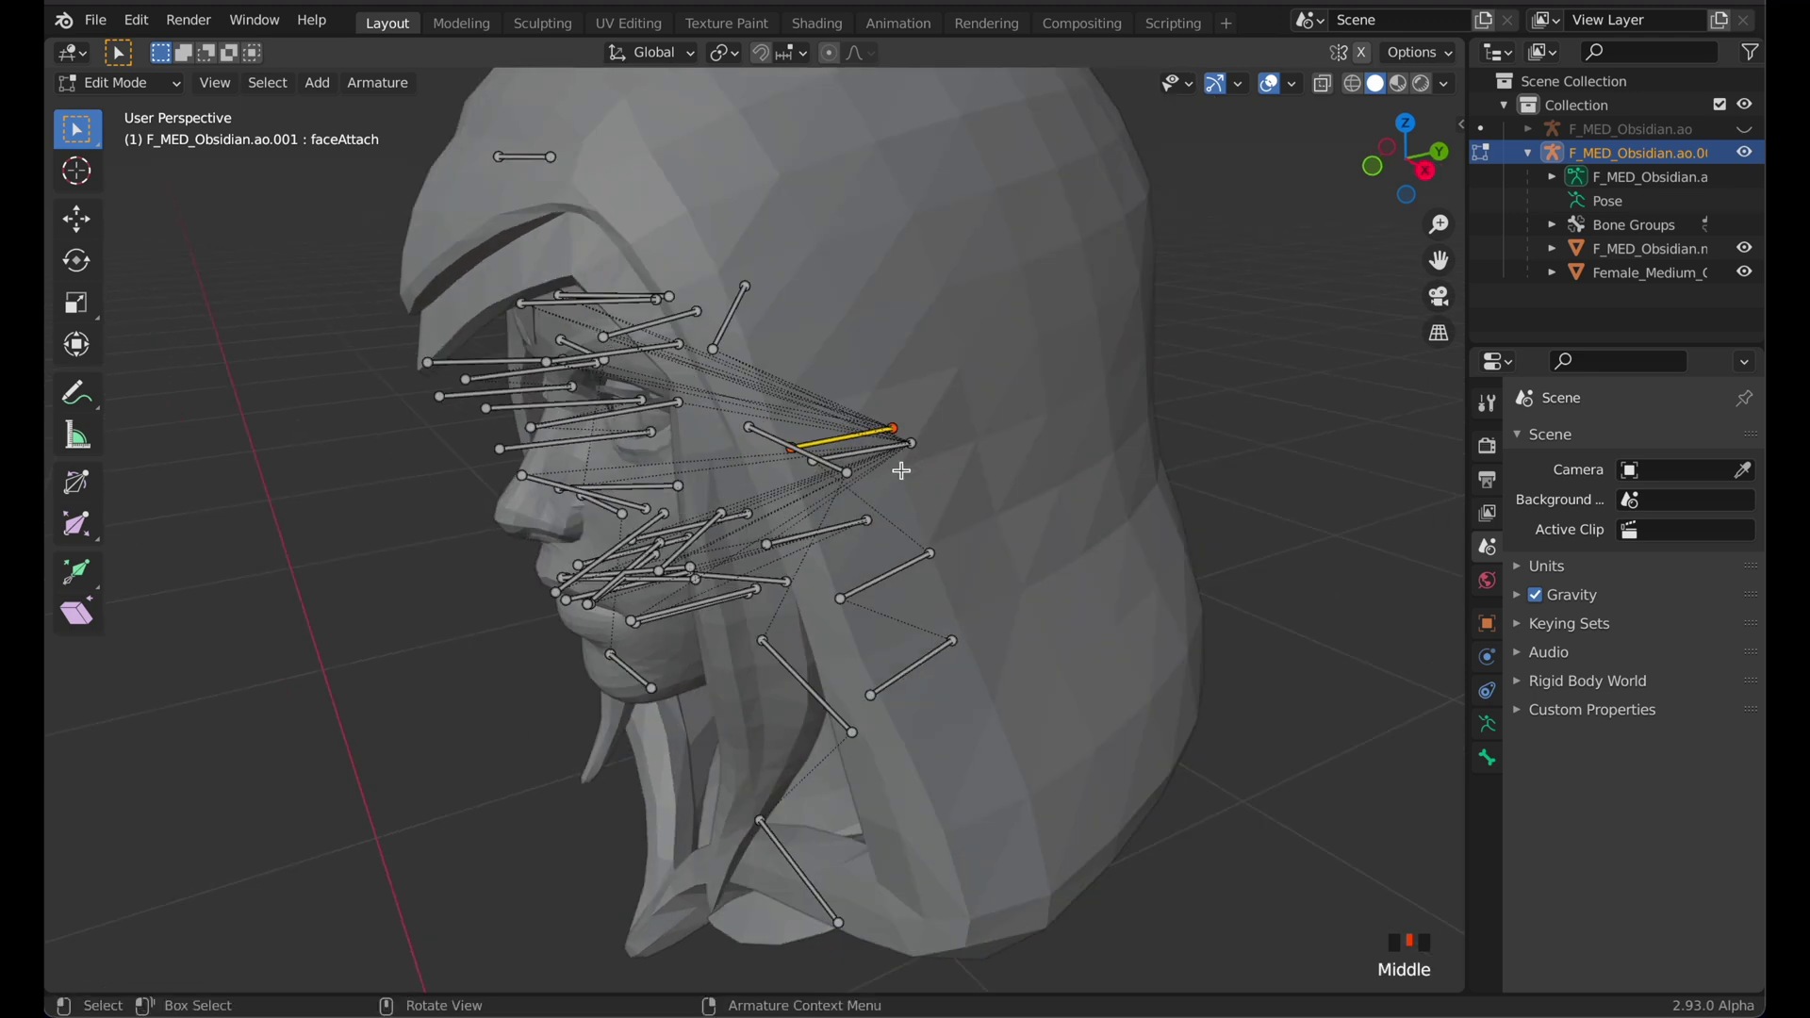
middle_drag(875, 618, 864, 481)
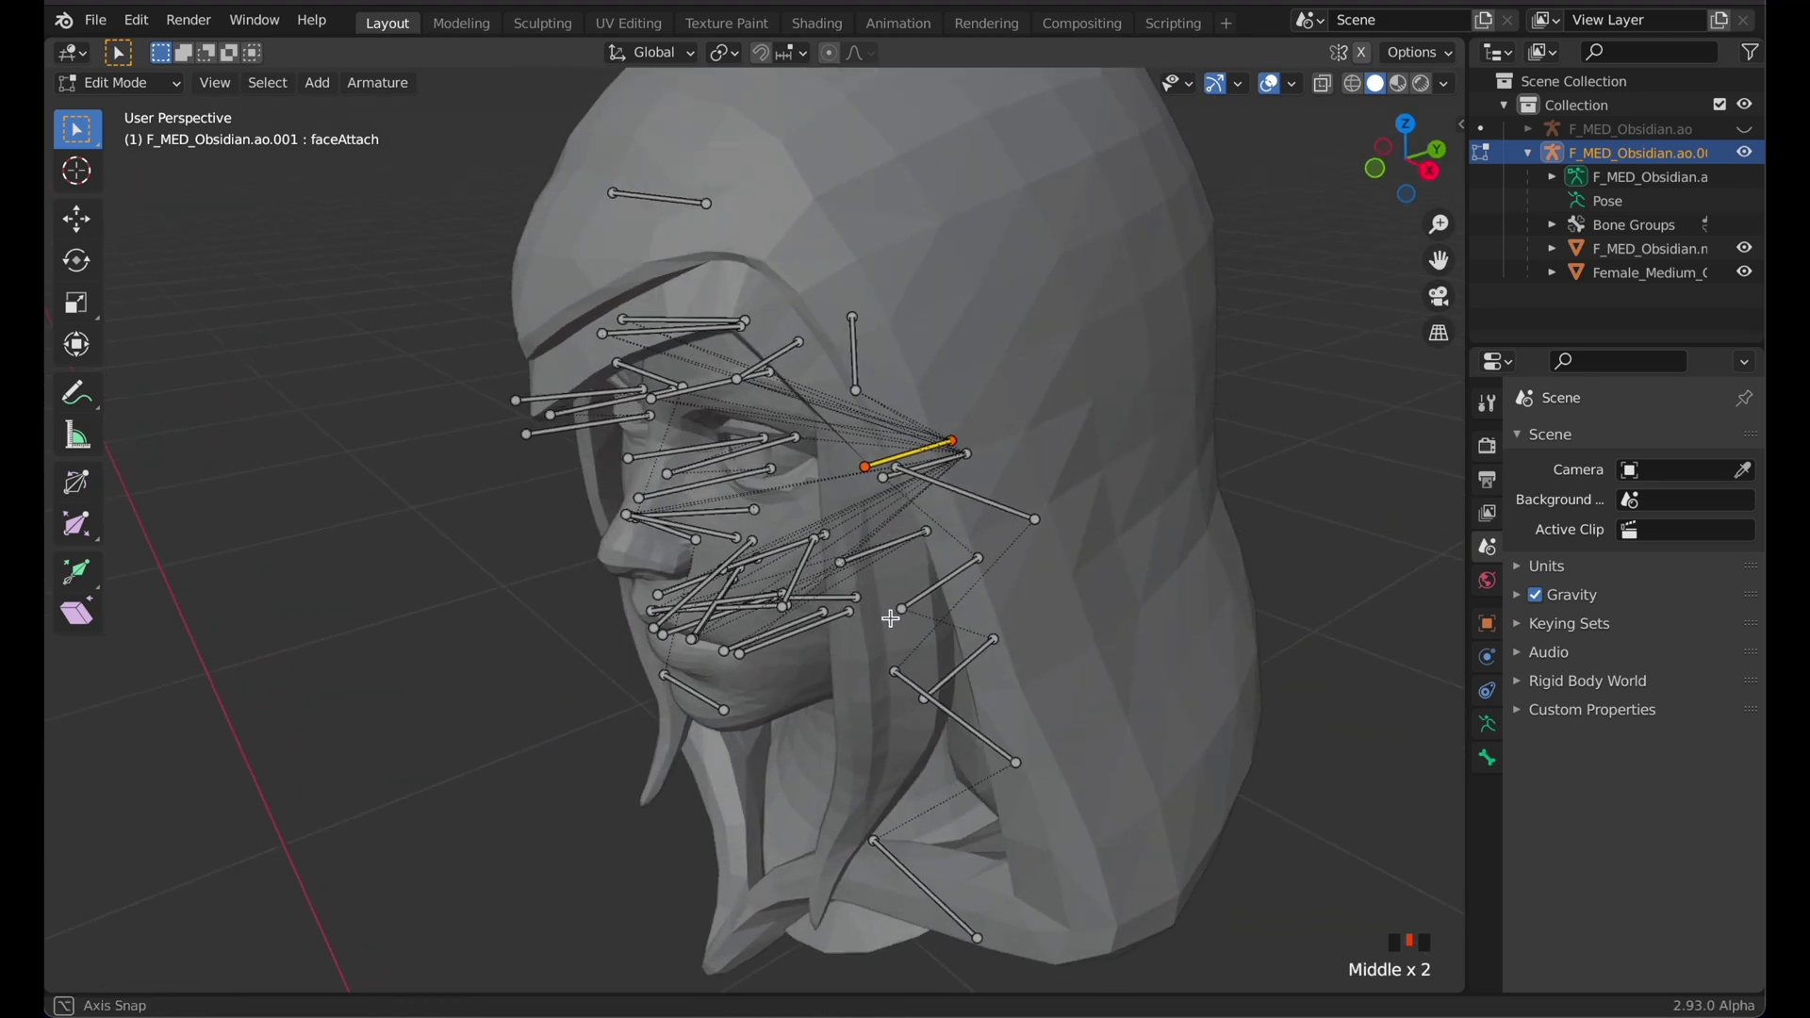
click(1489, 759)
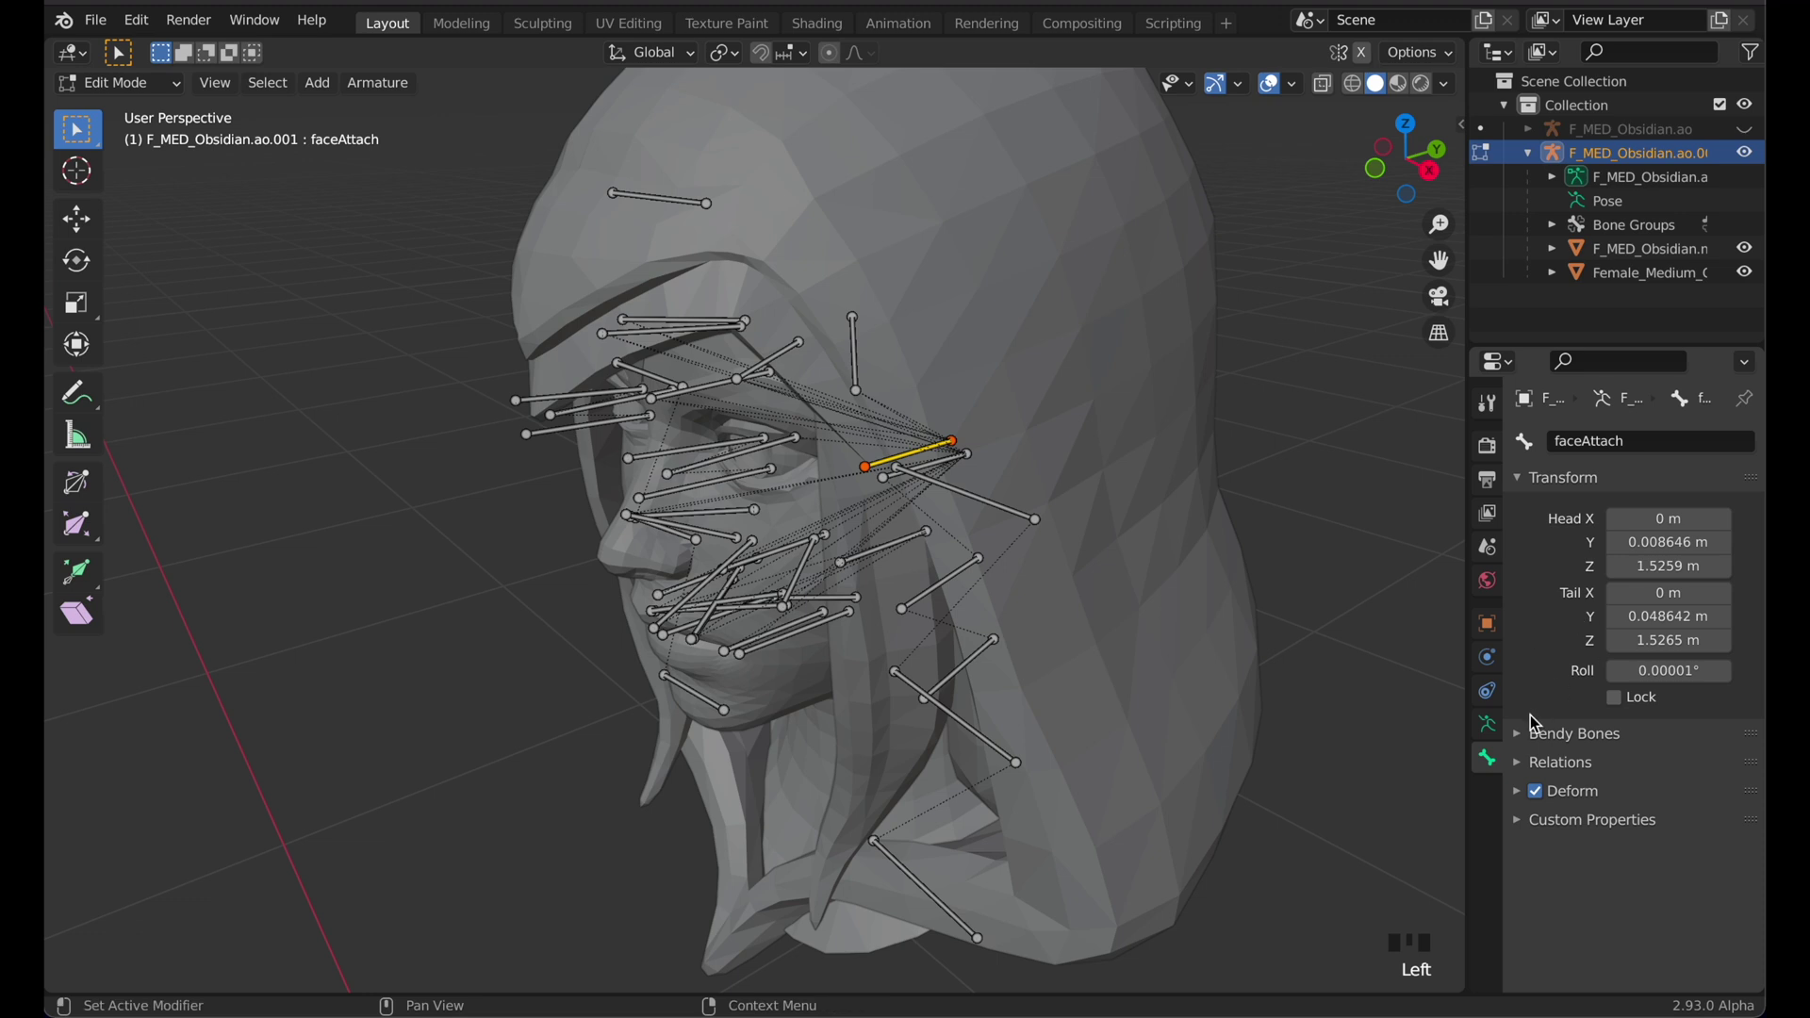
click(1555, 764)
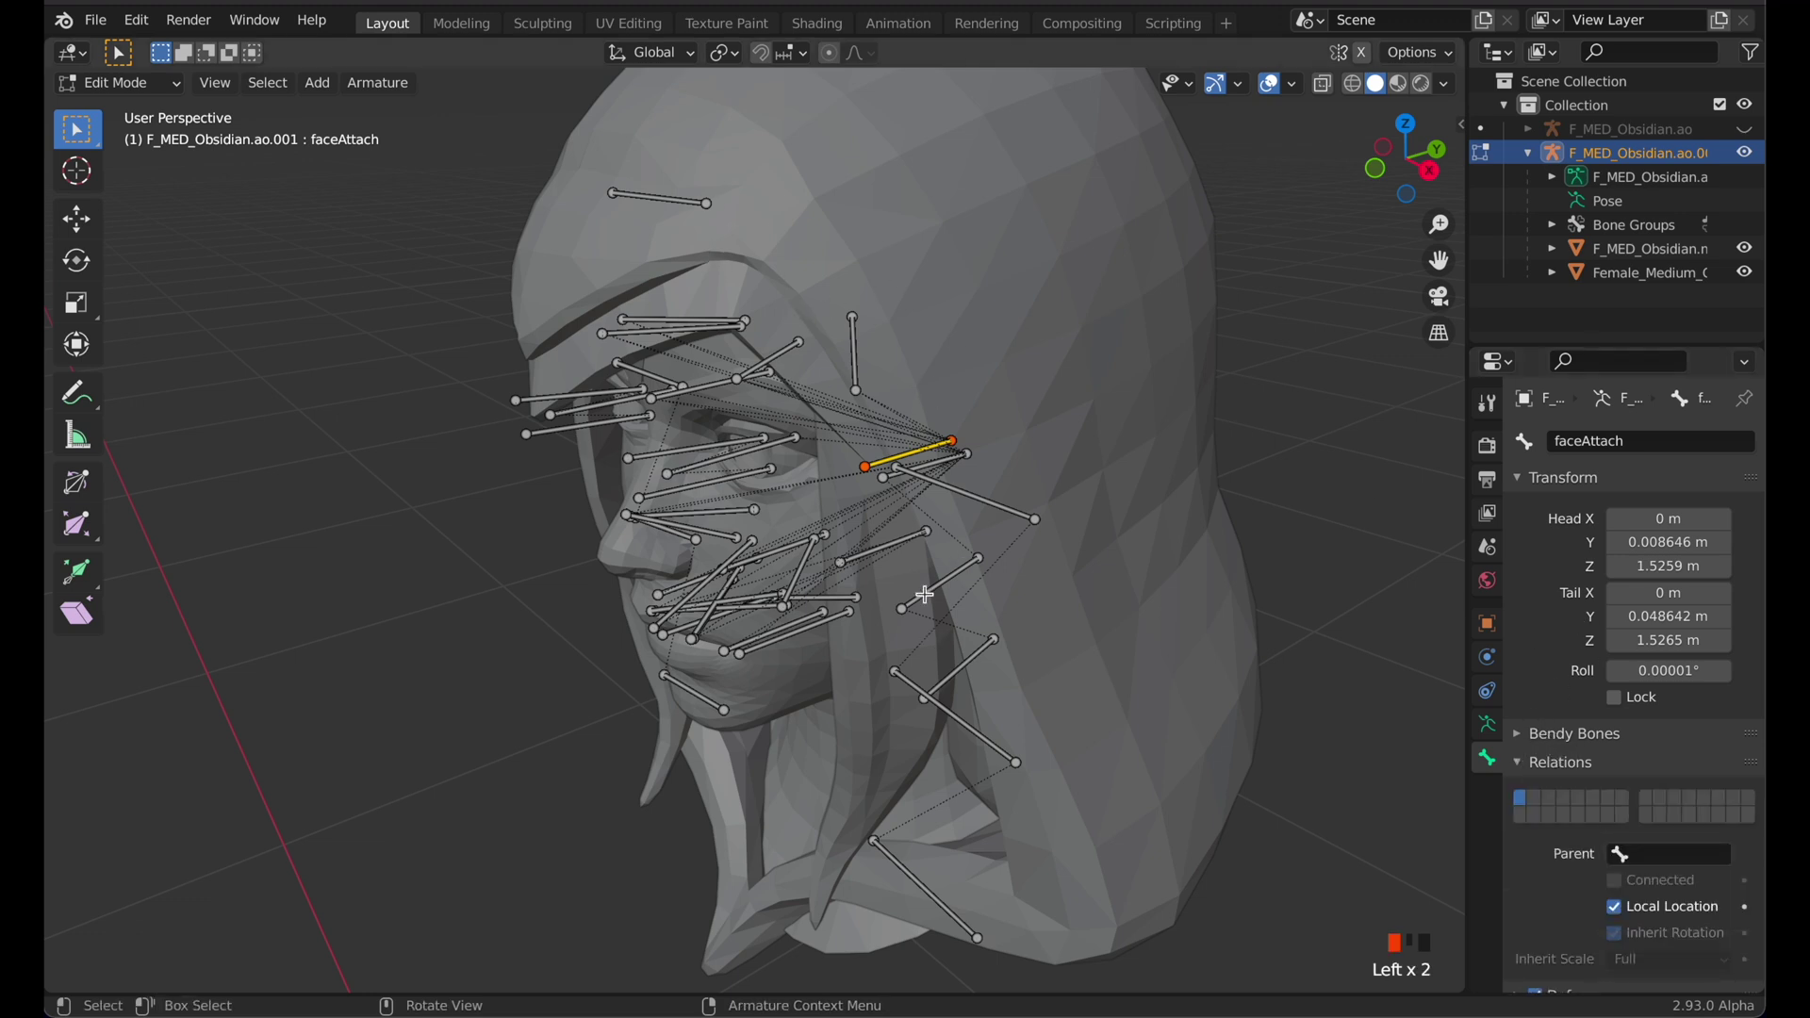
click(1652, 853)
text(hea)
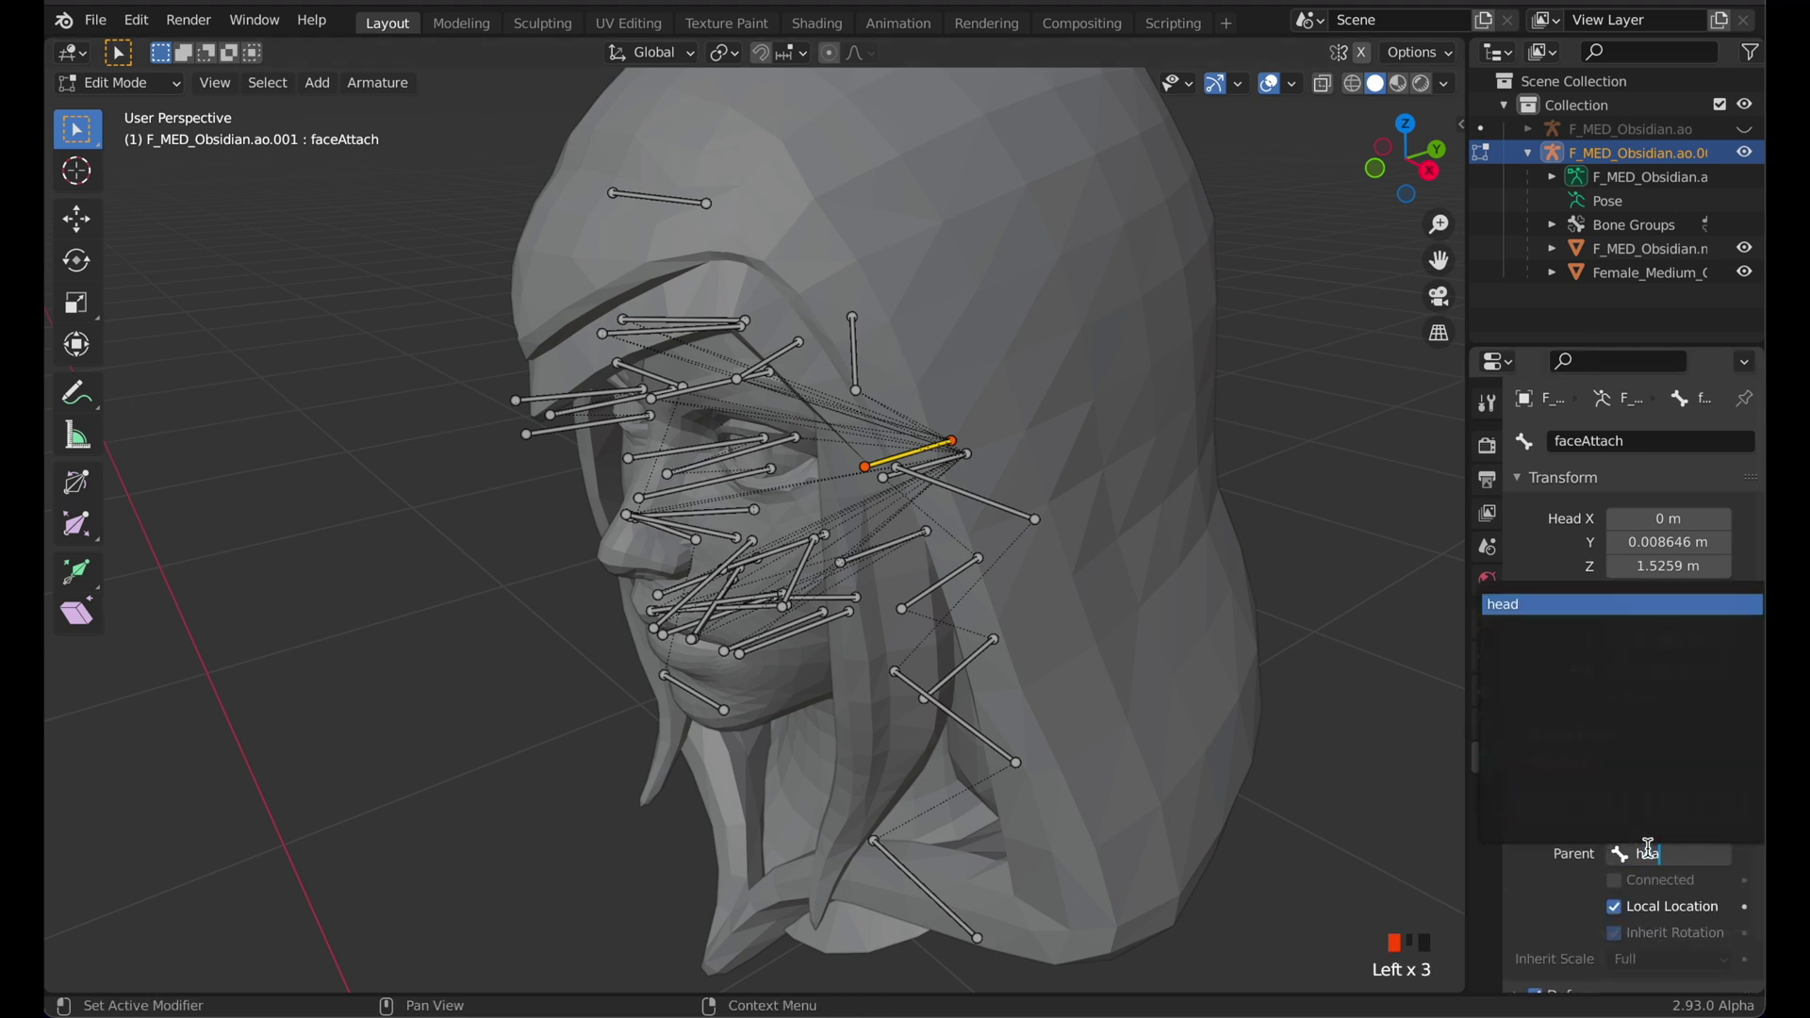
text(d)
key(Return)
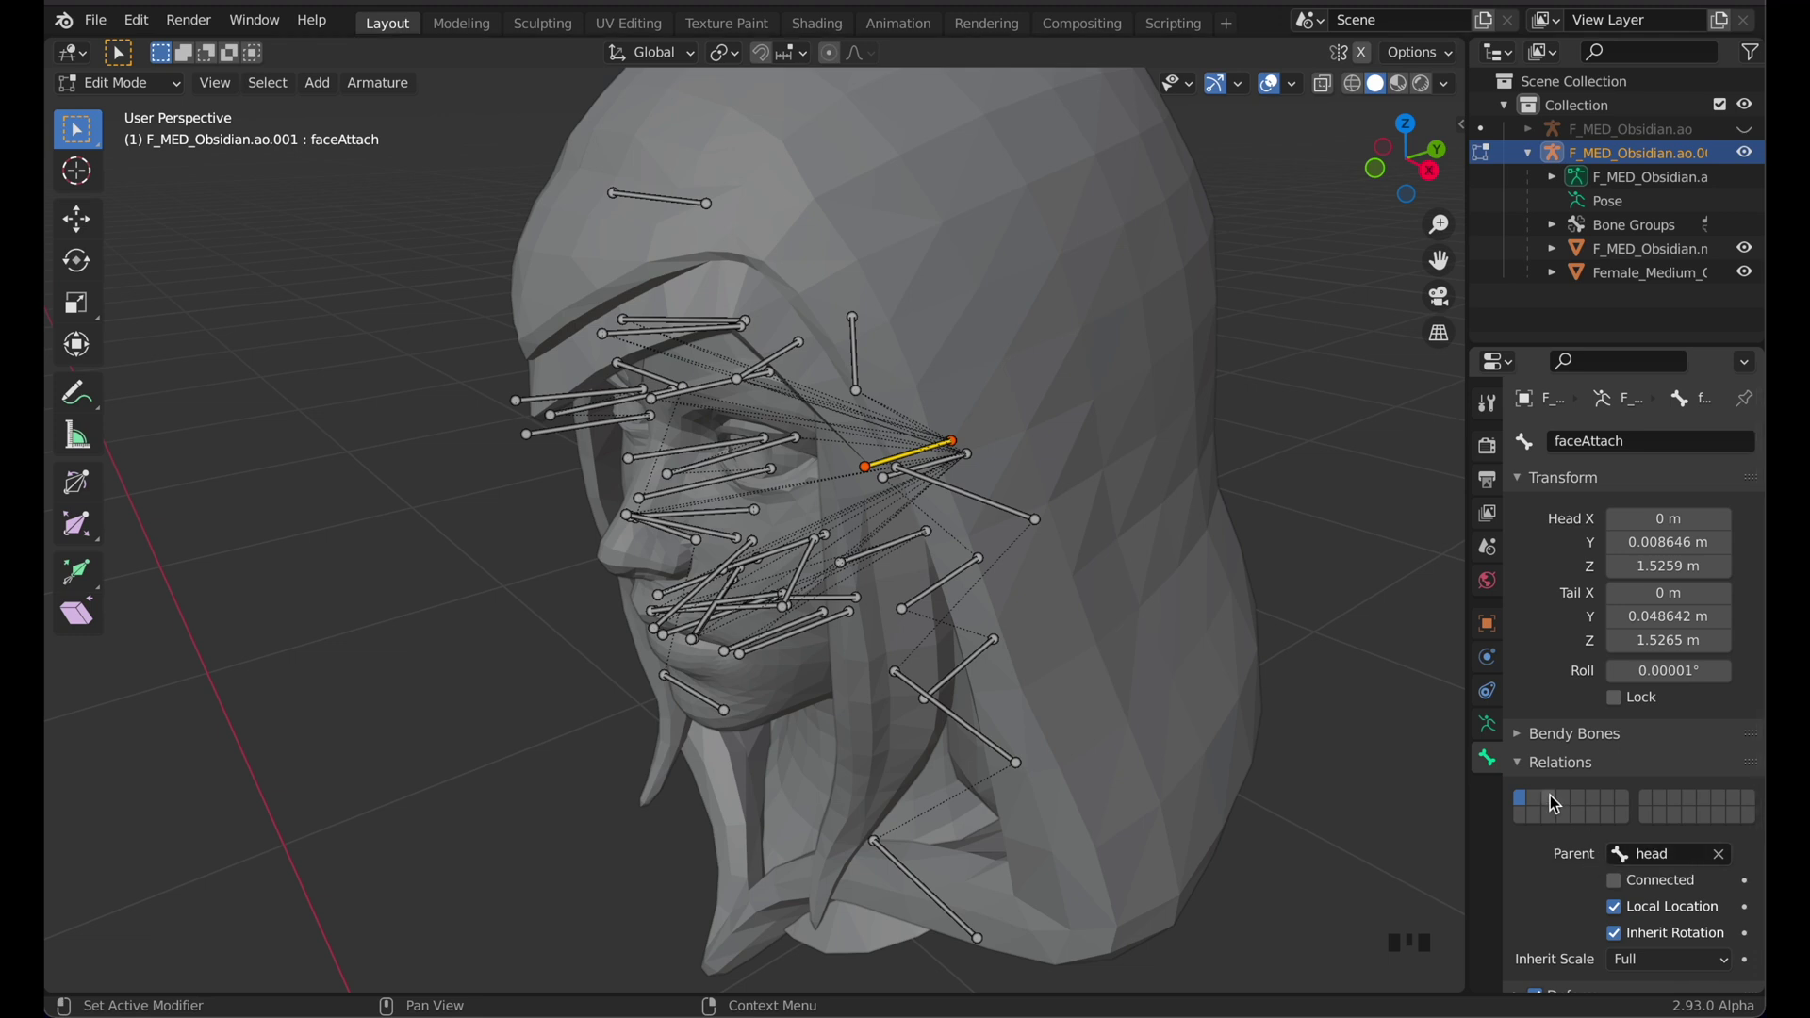
click(1554, 766)
click(1556, 764)
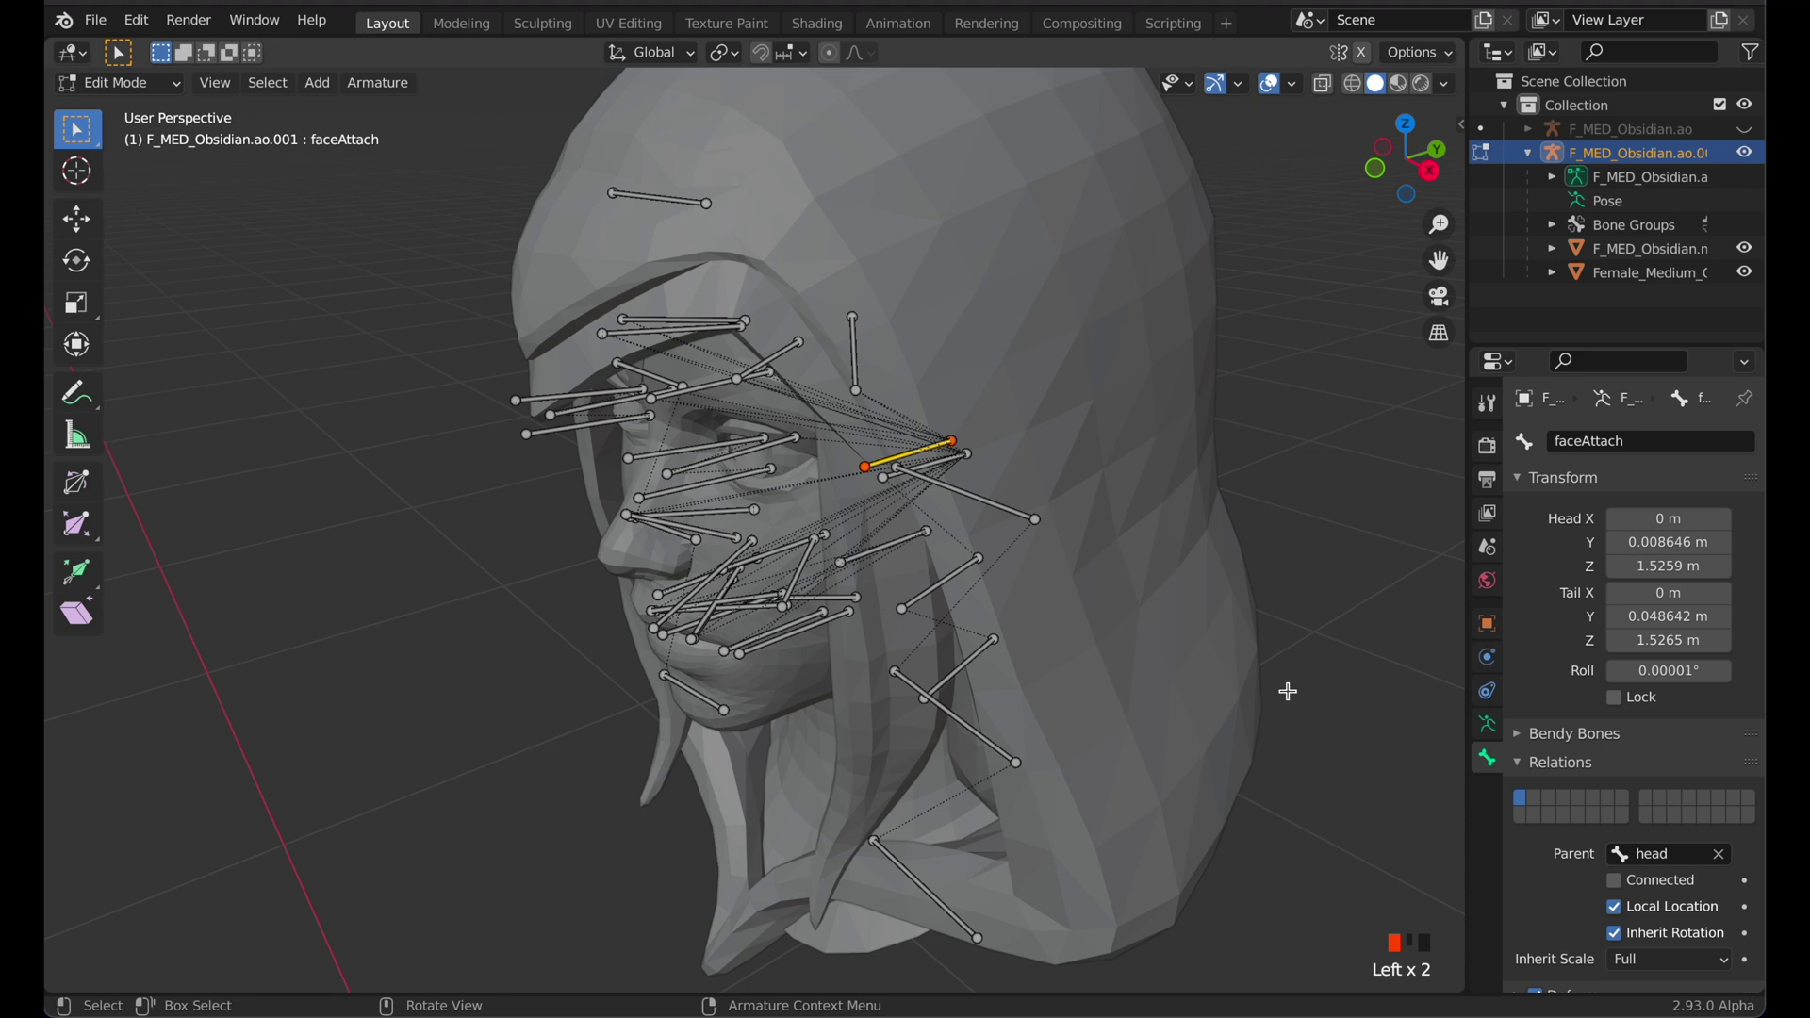
Set the parent of the L_eye_lid_upper_mid bone to head and return the armature to Object Mode
middle_drag(1289, 693, 1213, 619)
click(760, 350)
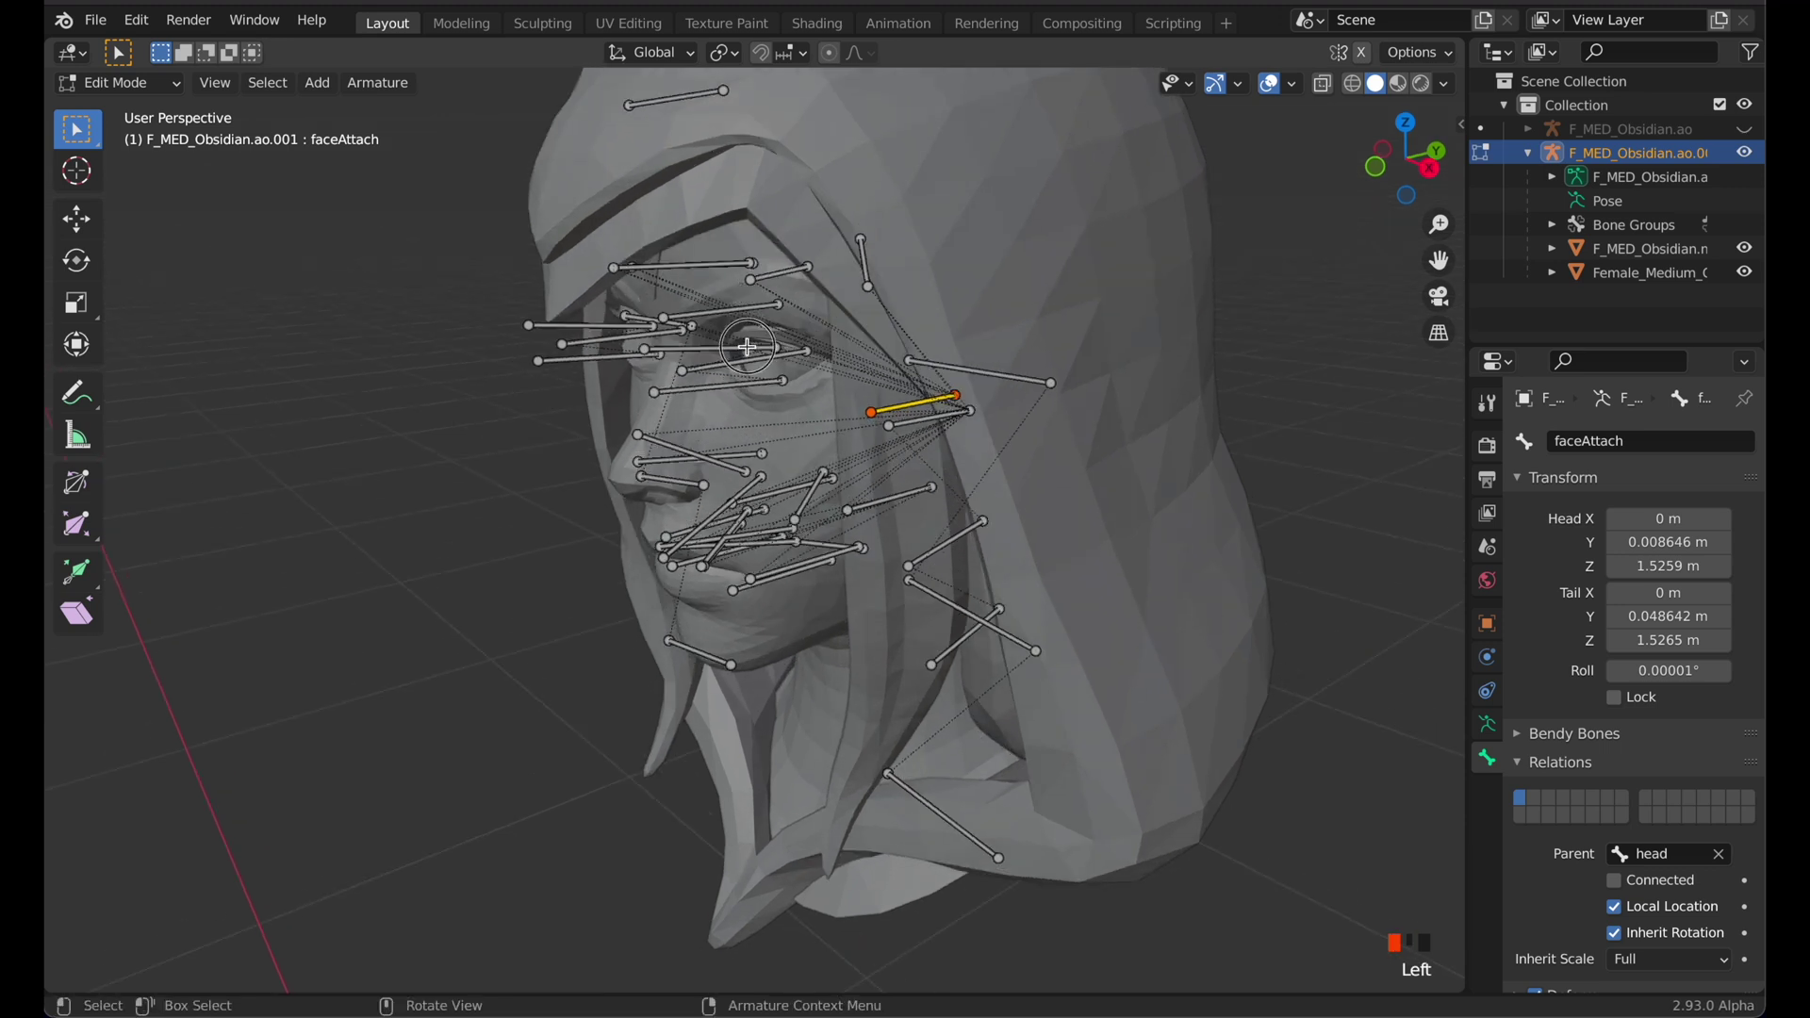
double_click(1634, 846)
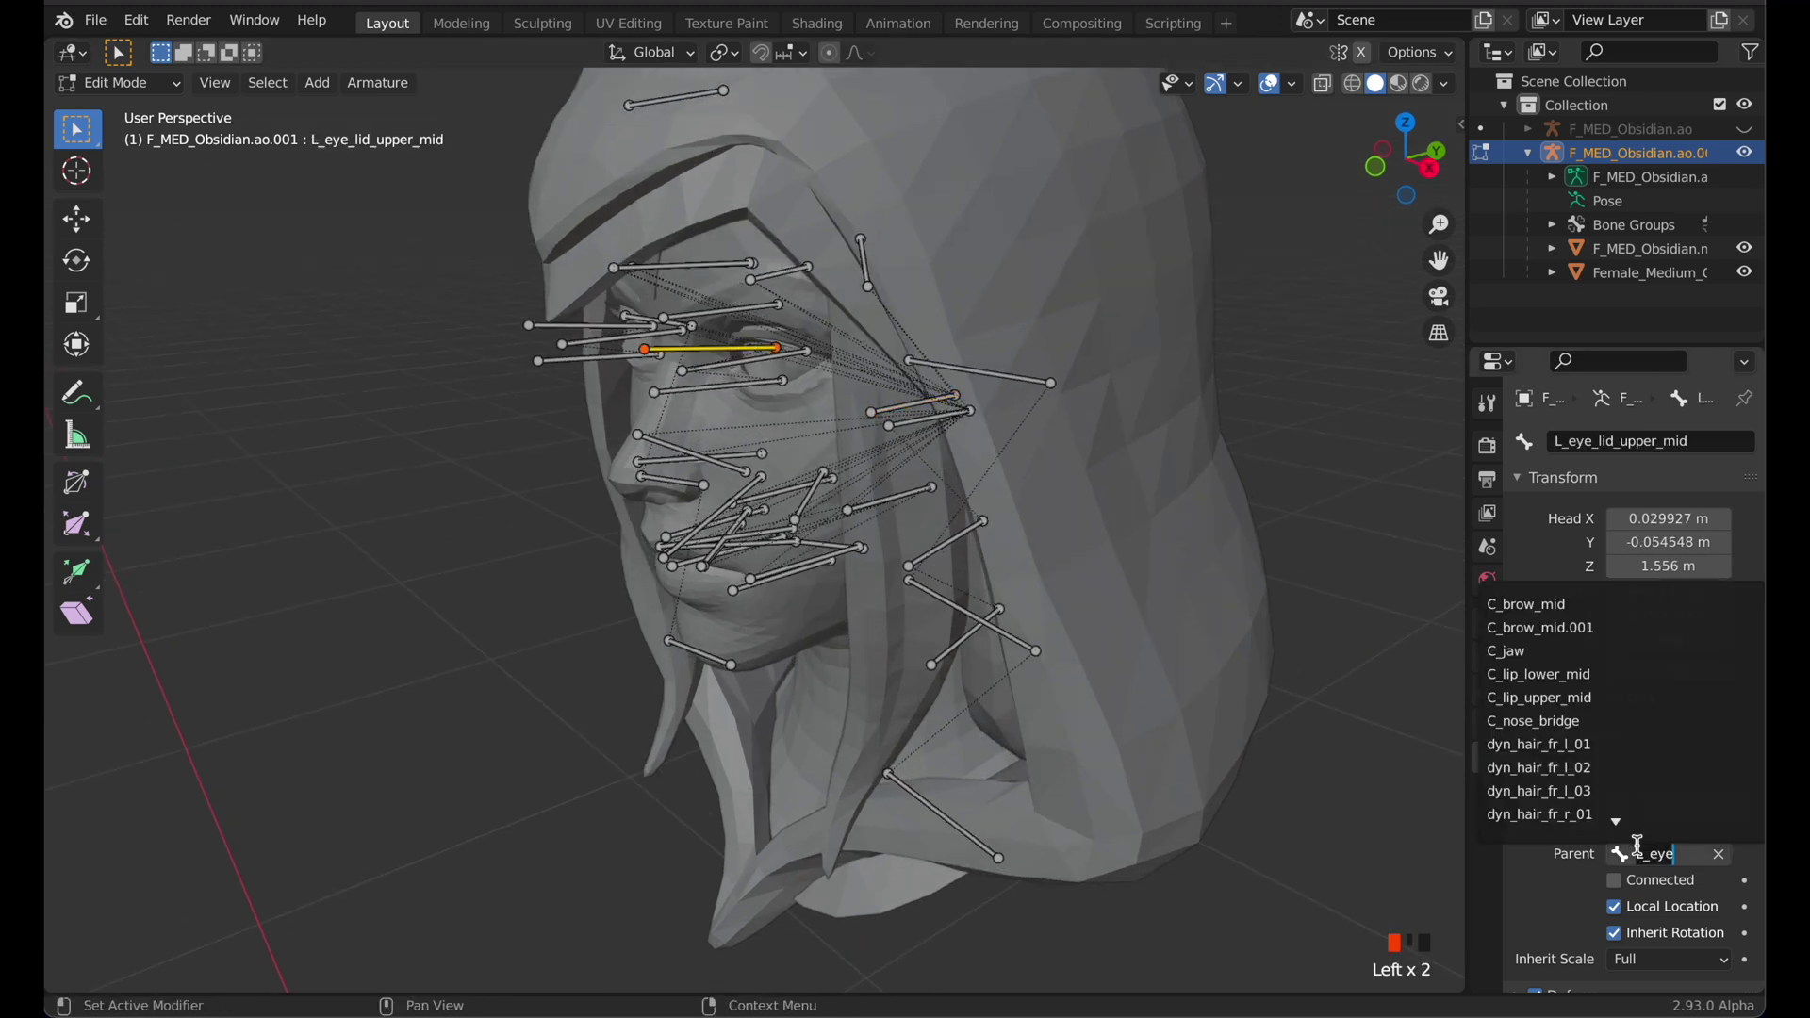
click(718, 387)
click(1653, 849)
text(head)
key(Return)
click(583, 324)
key(Tab)
Make the body armature and its nested body mesh visible, and collapse the hood armature's hierarchy
middle_drag(1265, 667, 1223, 439)
scroll(1125, 519, up, 2)
scroll(1124, 519, down, 3)
click(1066, 512)
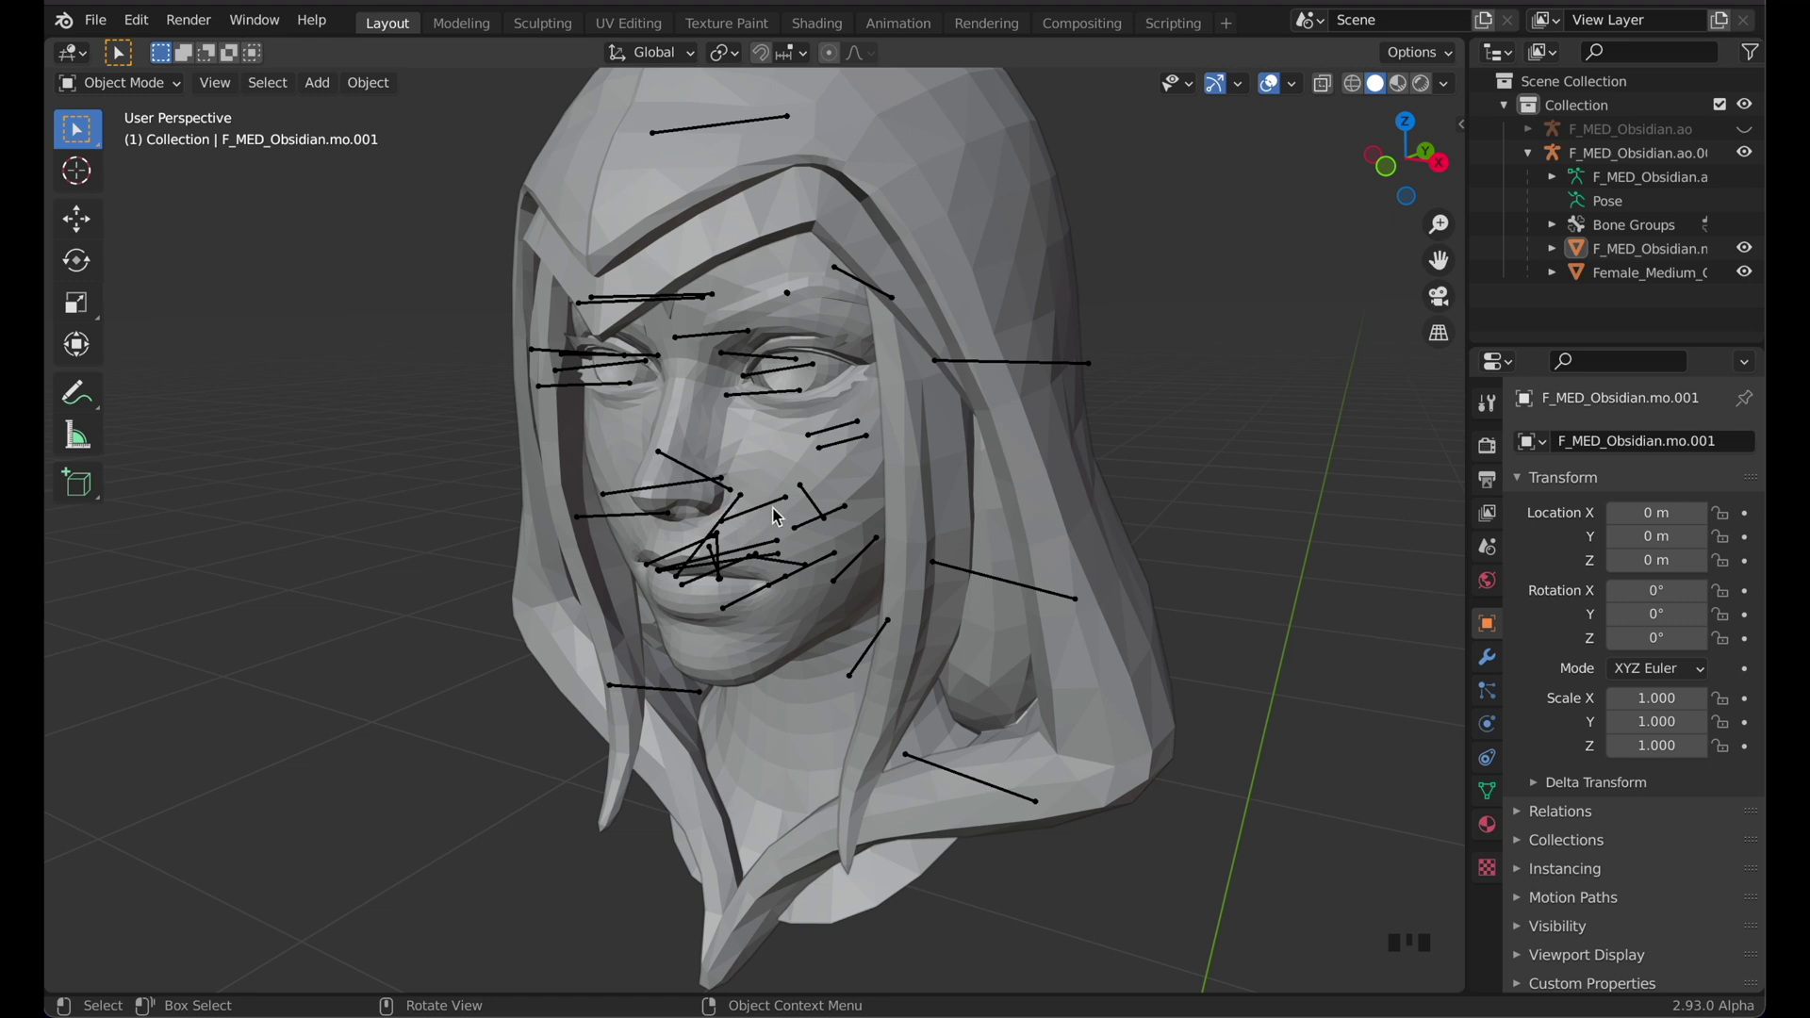
middle_drag(846, 309, 869, 429)
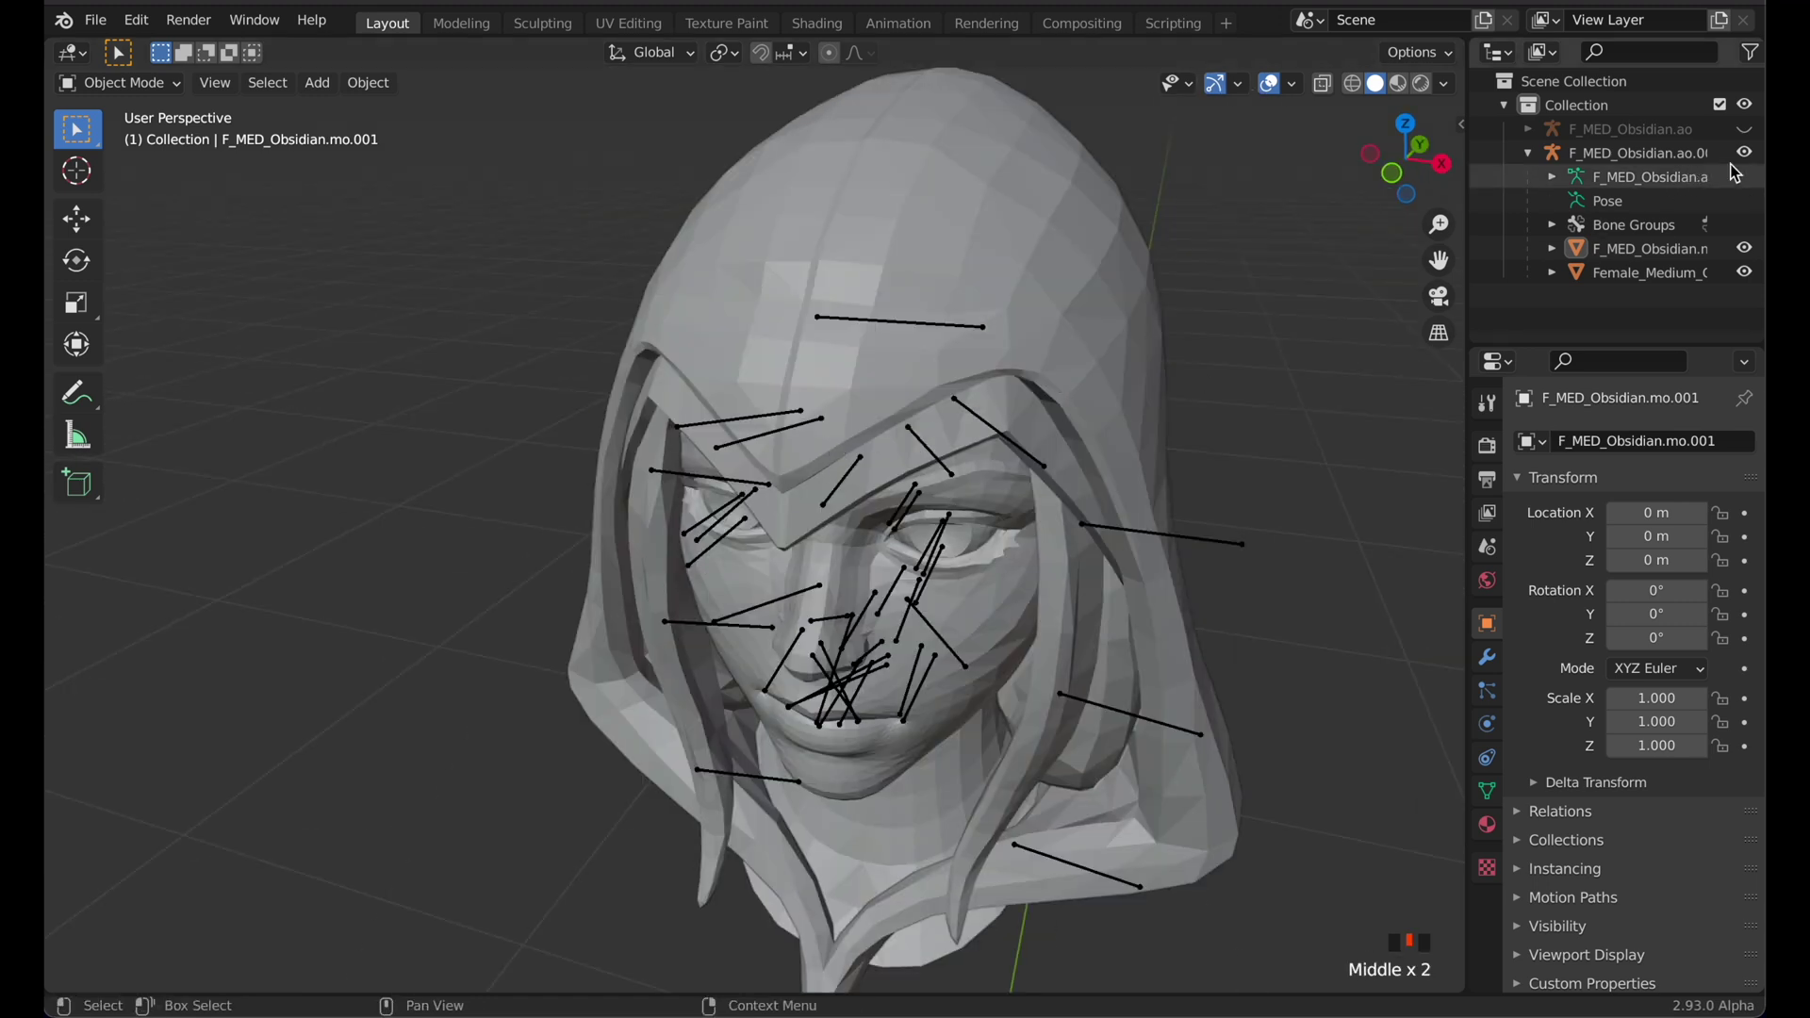
click(1747, 129)
scroll(1220, 493, down, 2)
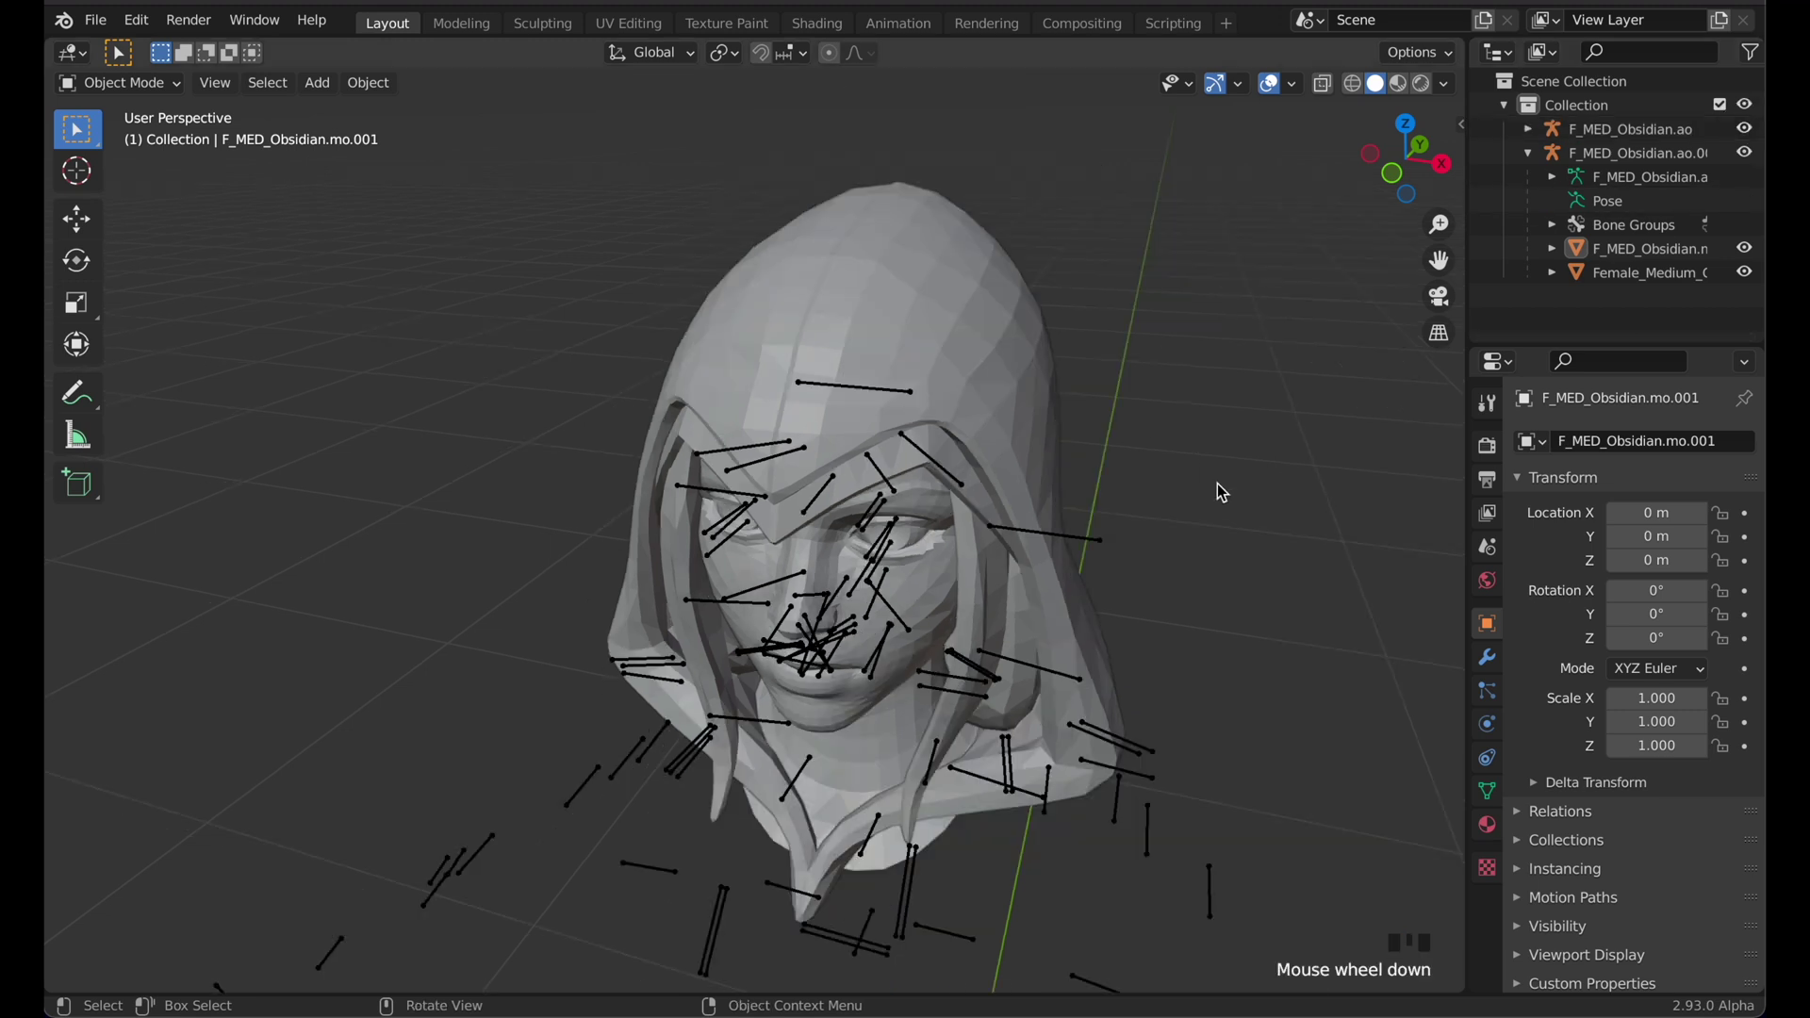
click(1528, 129)
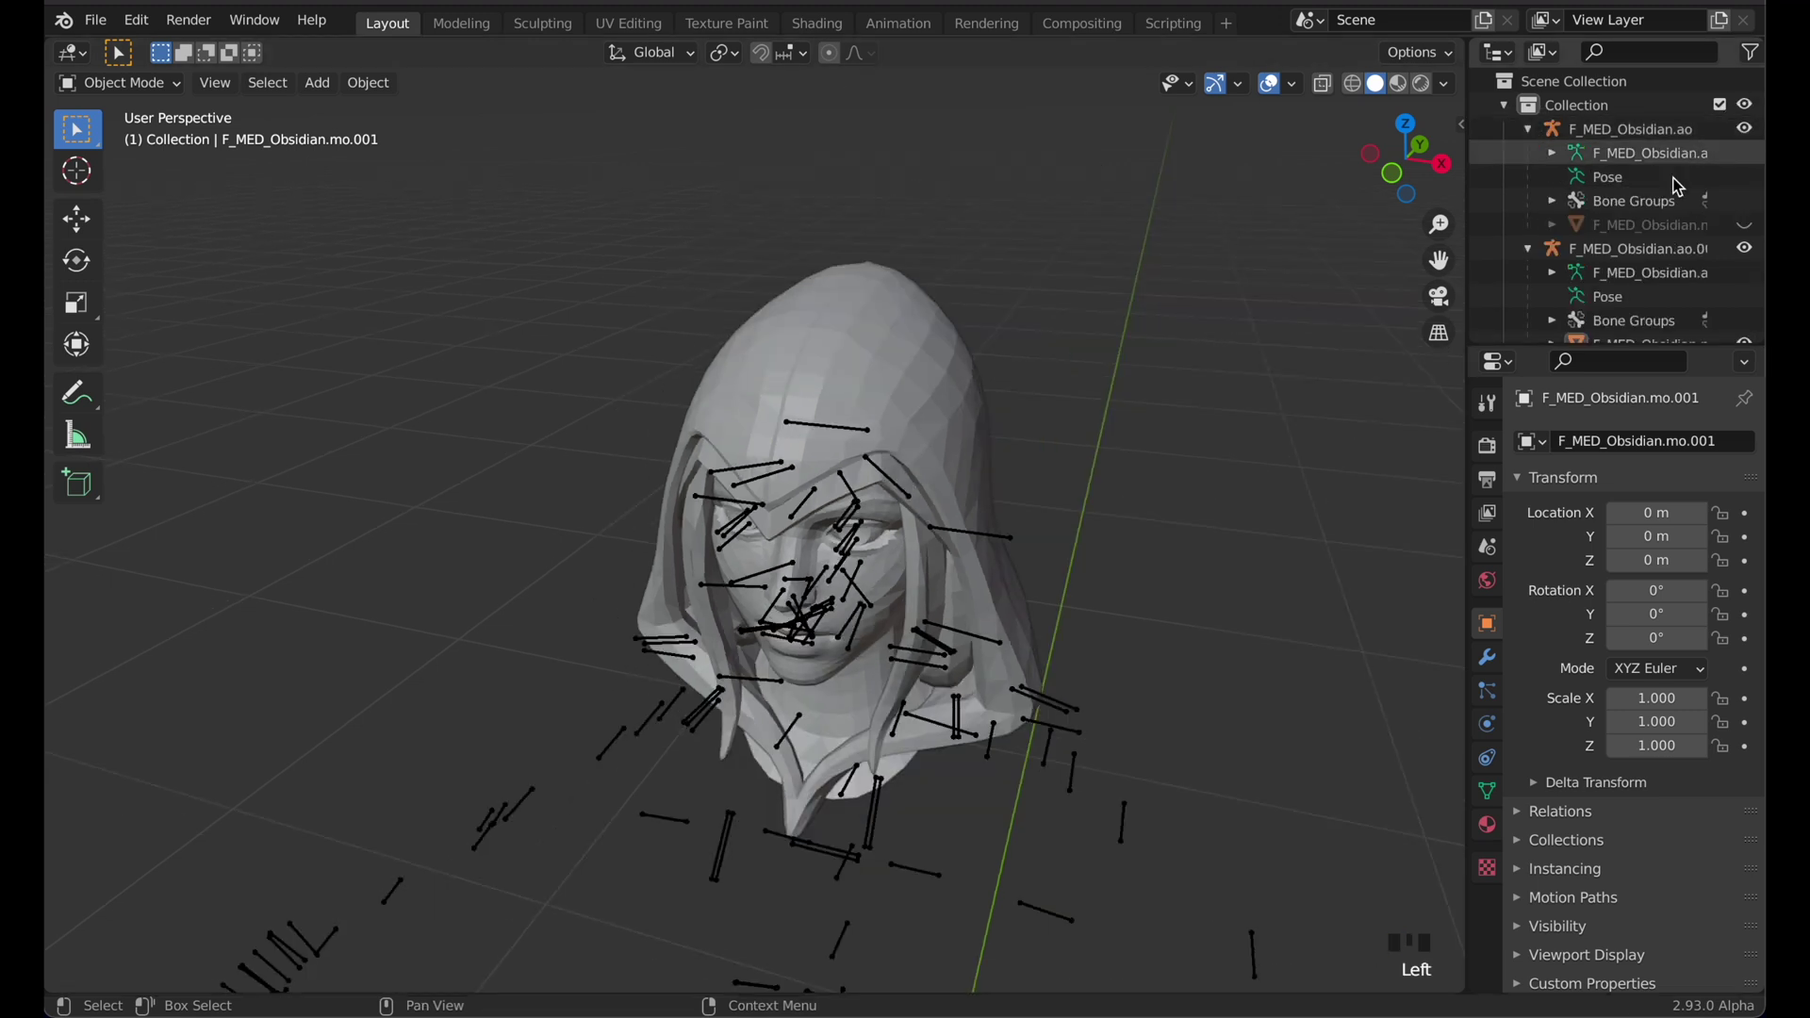
click(1745, 224)
click(1529, 250)
scroll(1301, 420, down, 1)
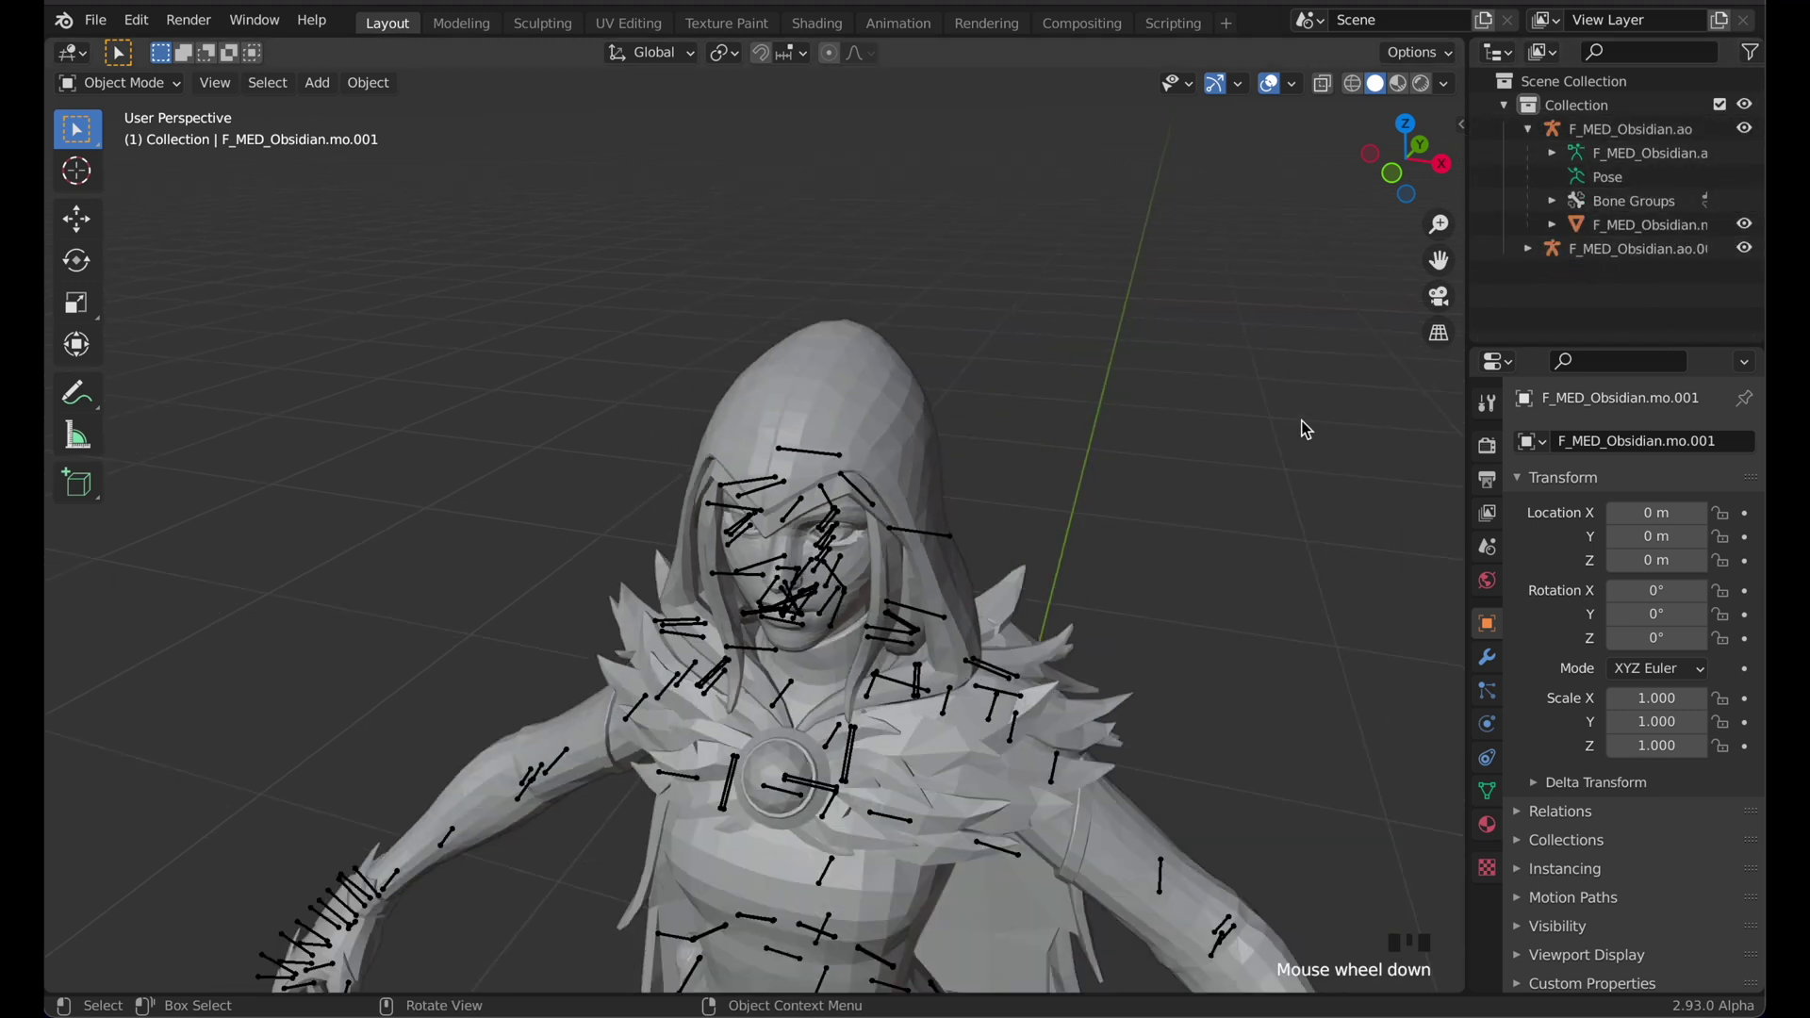
scroll(1299, 417, up, 2)
middle_drag(1299, 417, 781, 685)
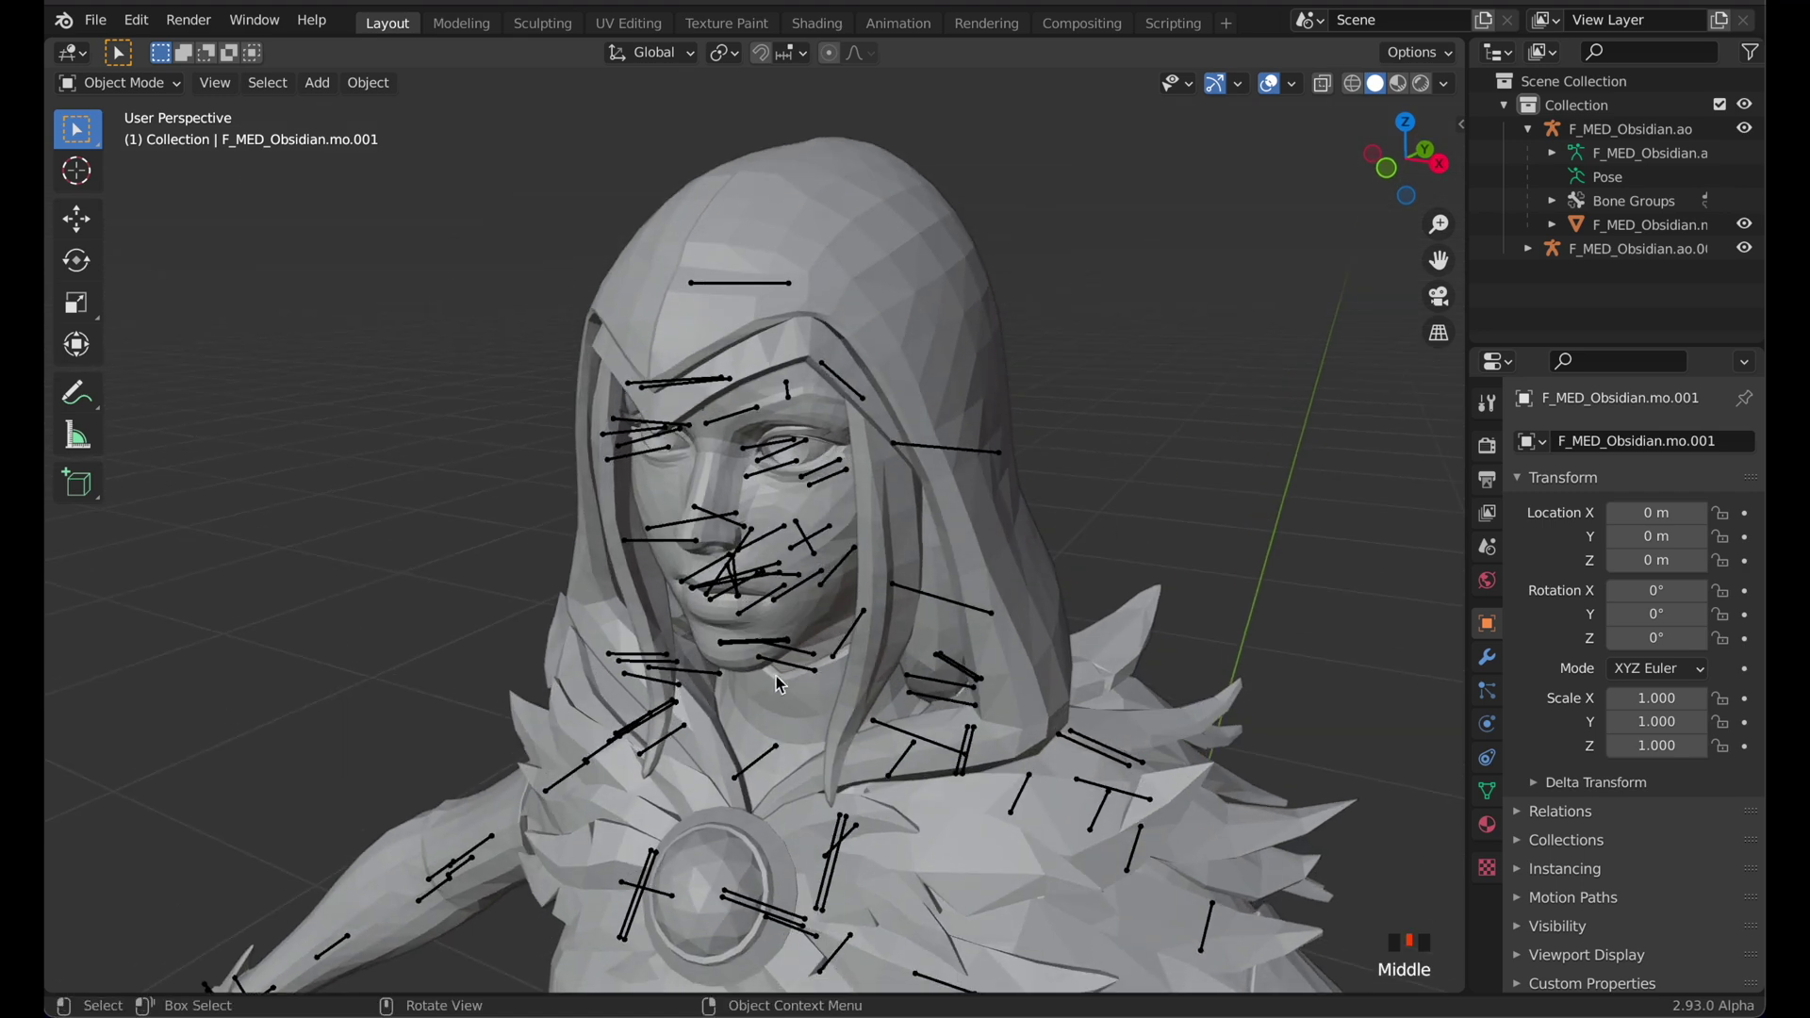
Join the combined hood and head armature into the body armature F_MED_Obsidian.ao
click(846, 639)
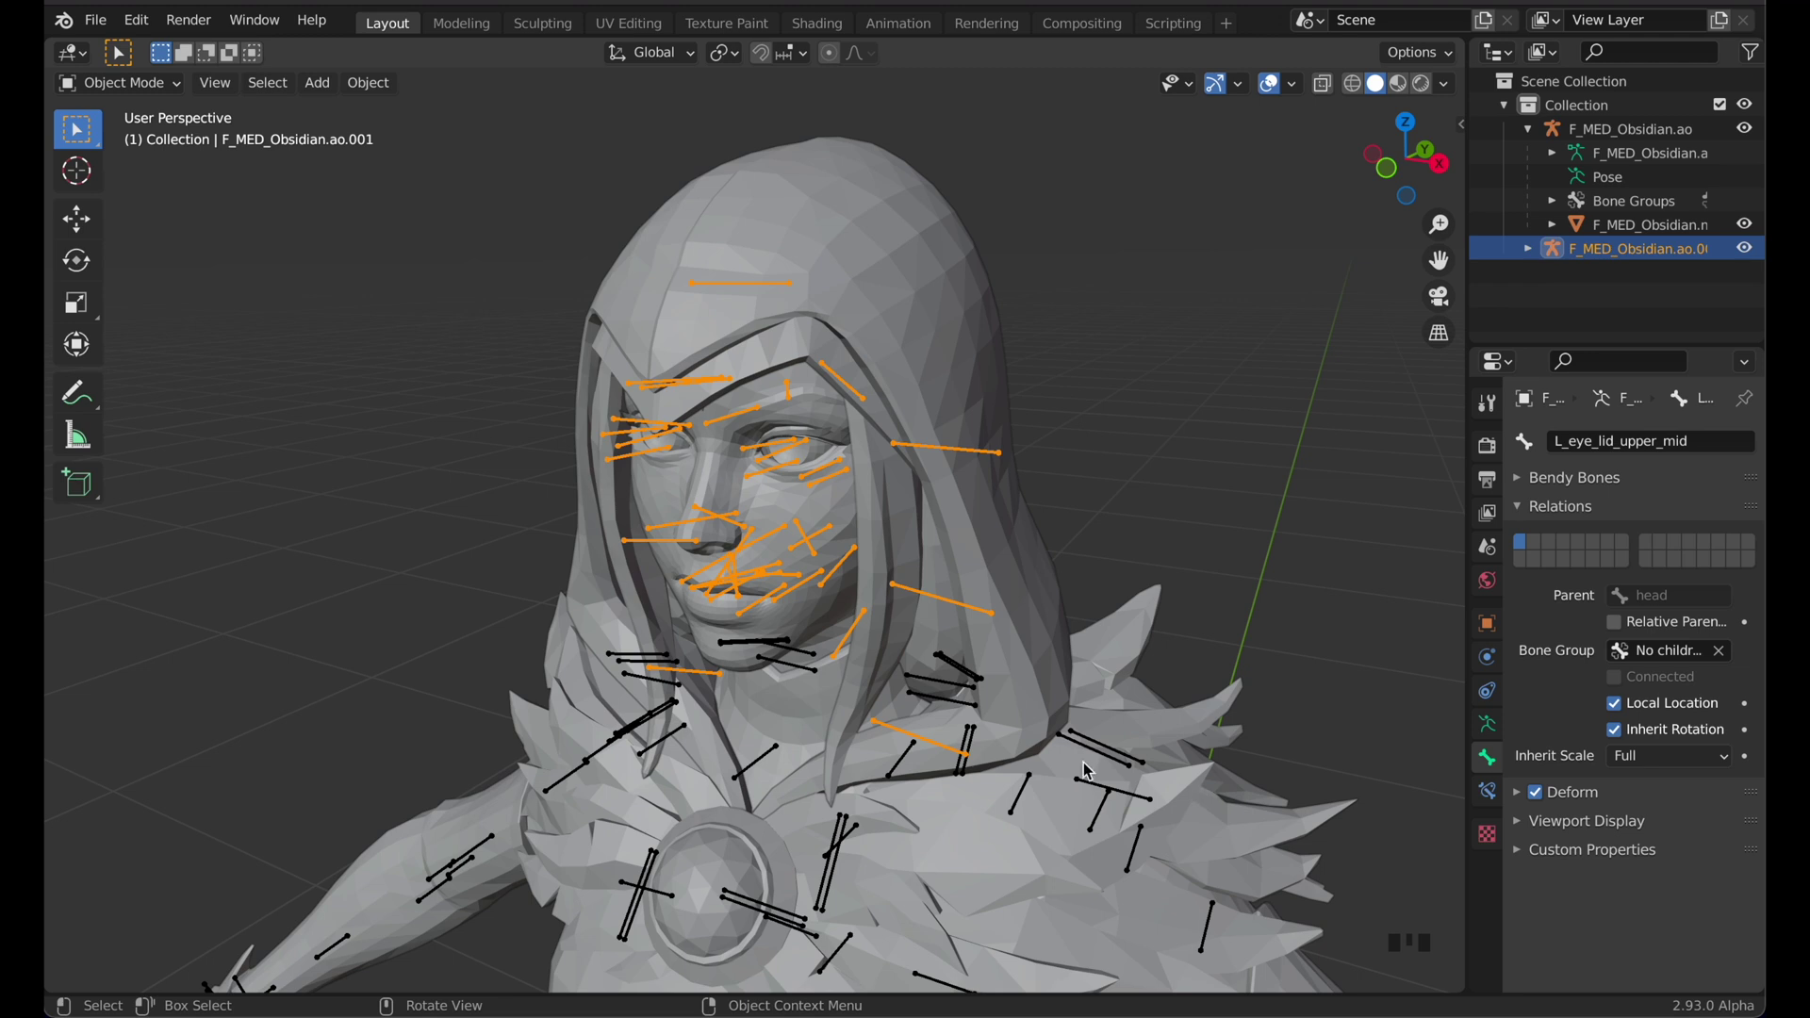
middle_drag(1044, 803, 737, 507)
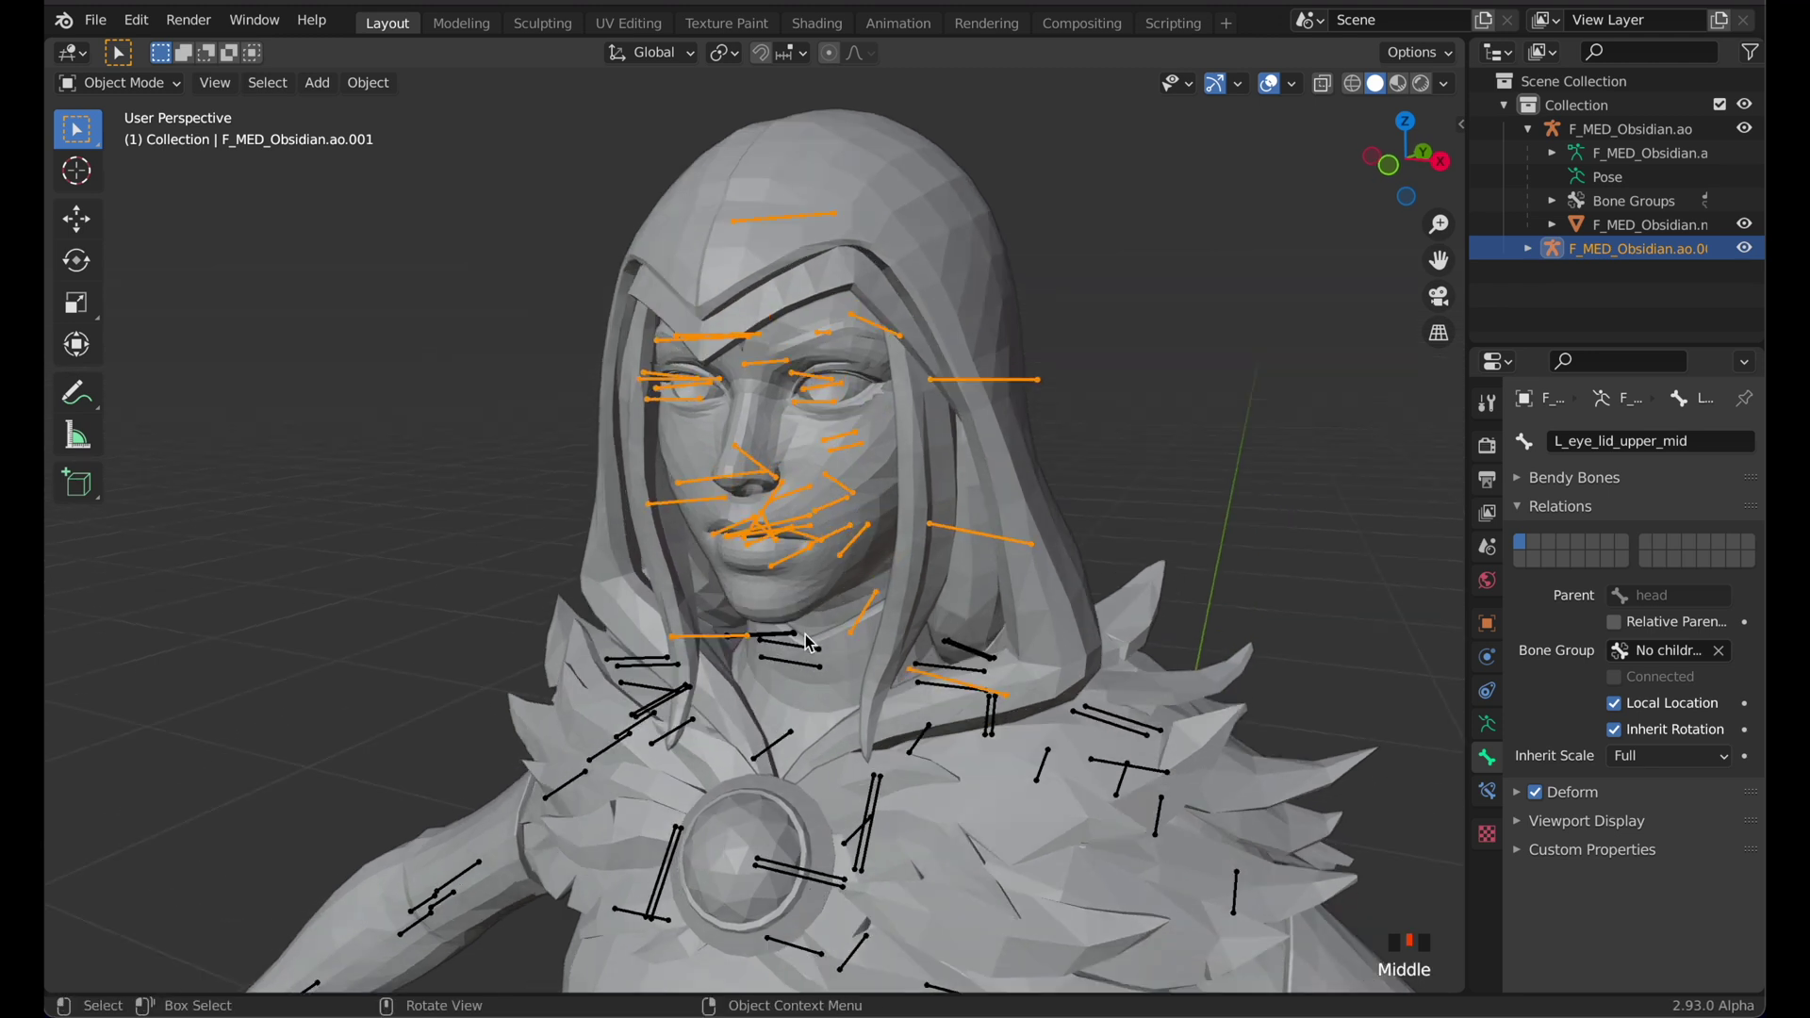
shift+click(793, 746)
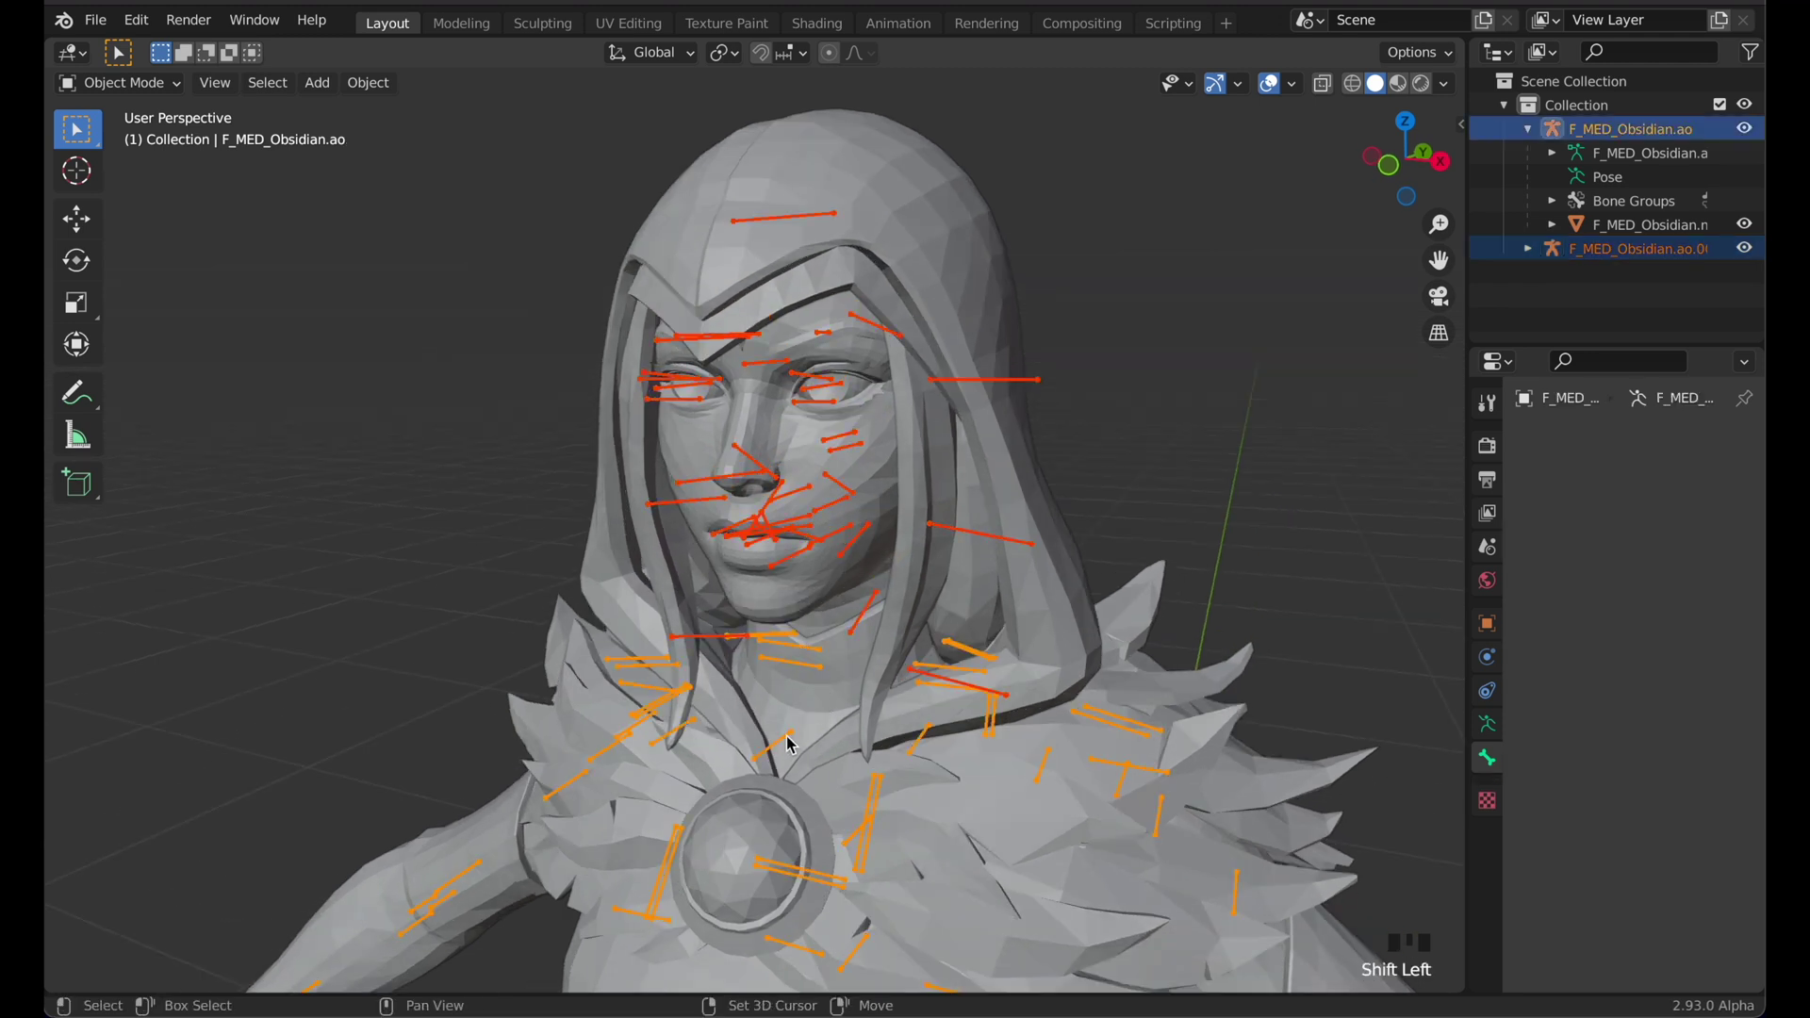
key(ctrl+j)
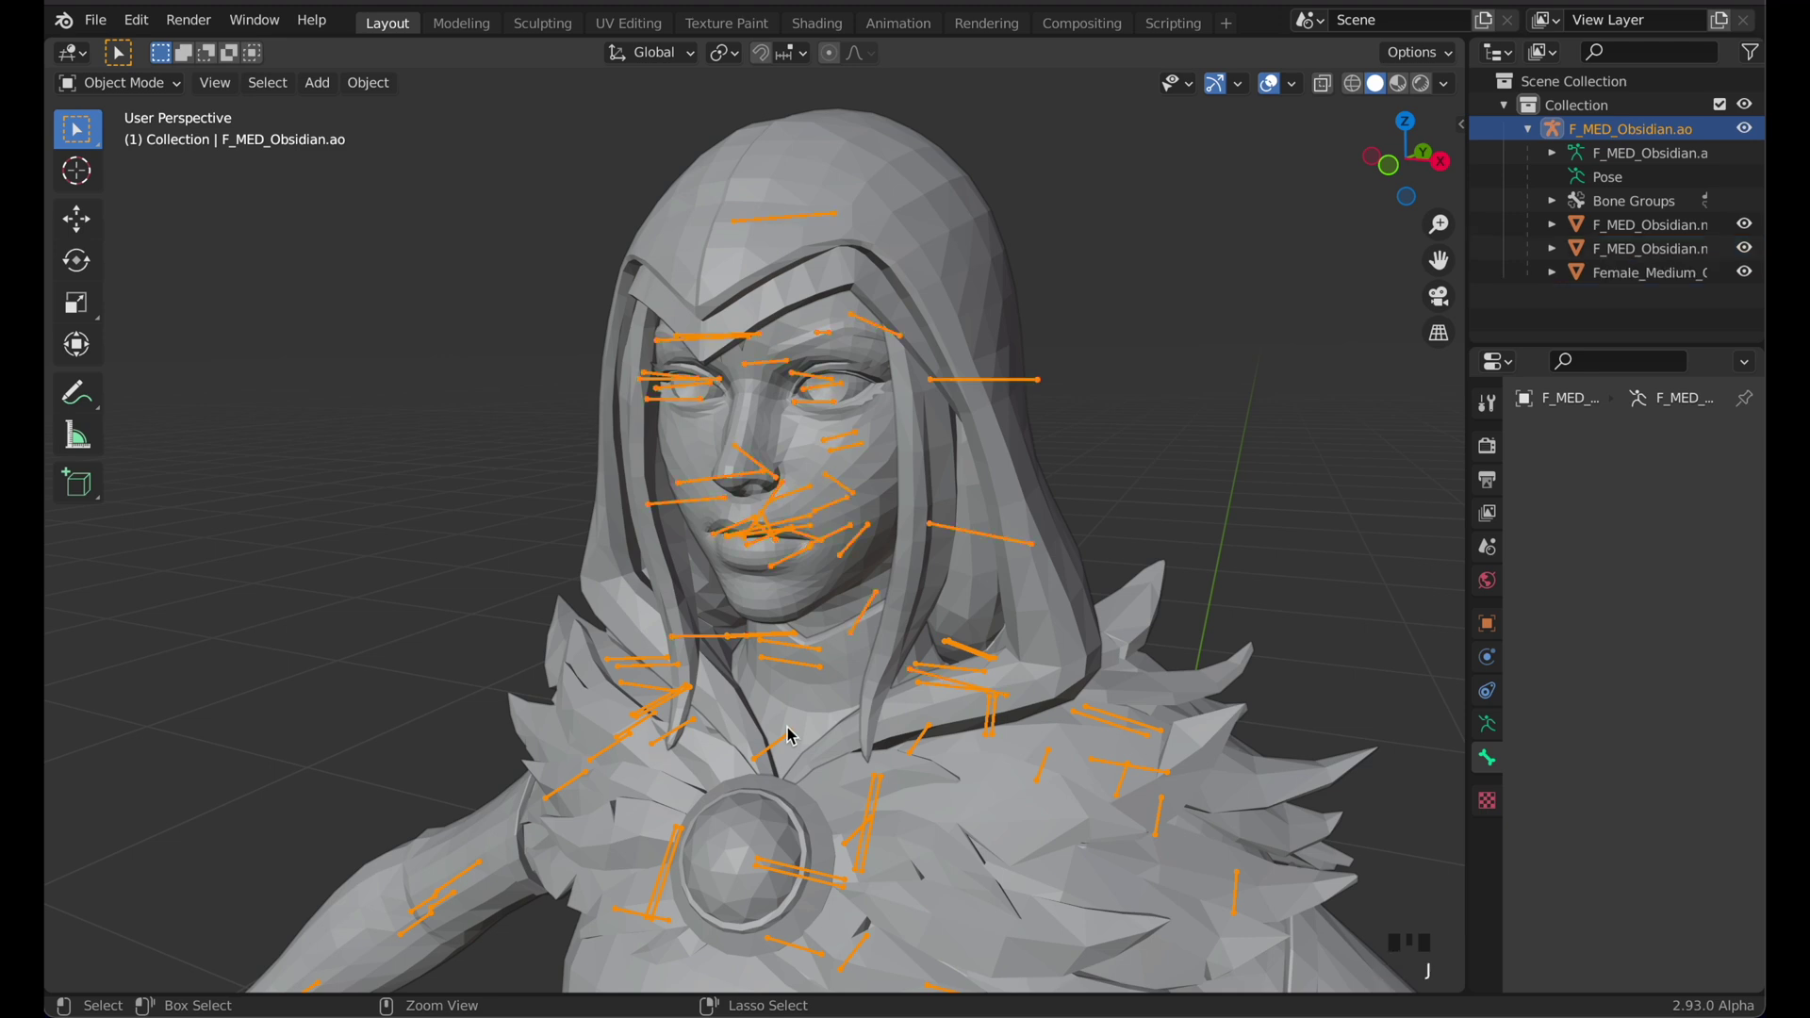
In Edit Mode, set the parent of the neck_01 bone to spine_05, and return to Object Mode
middle_drag(954, 655, 937, 657)
right_click(836, 637)
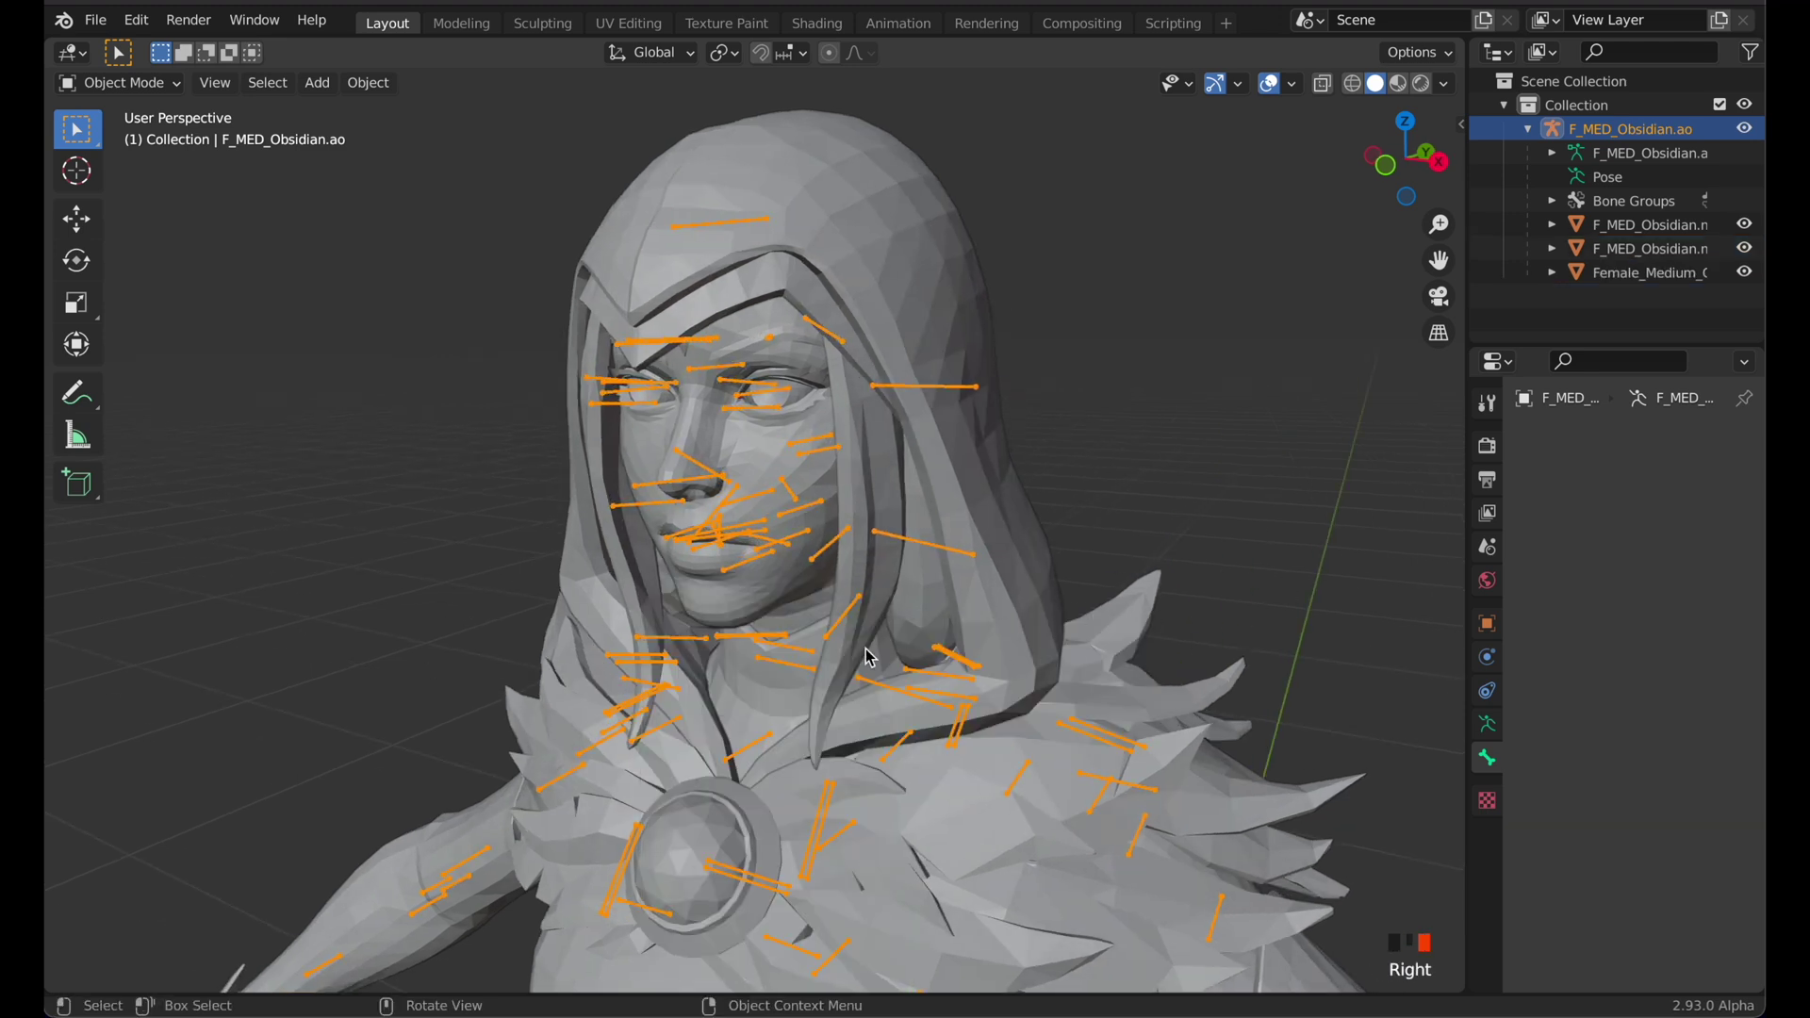
key(Tab)
scroll(865, 650, up, 2)
middle_drag(866, 650, 854, 608)
click(854, 605)
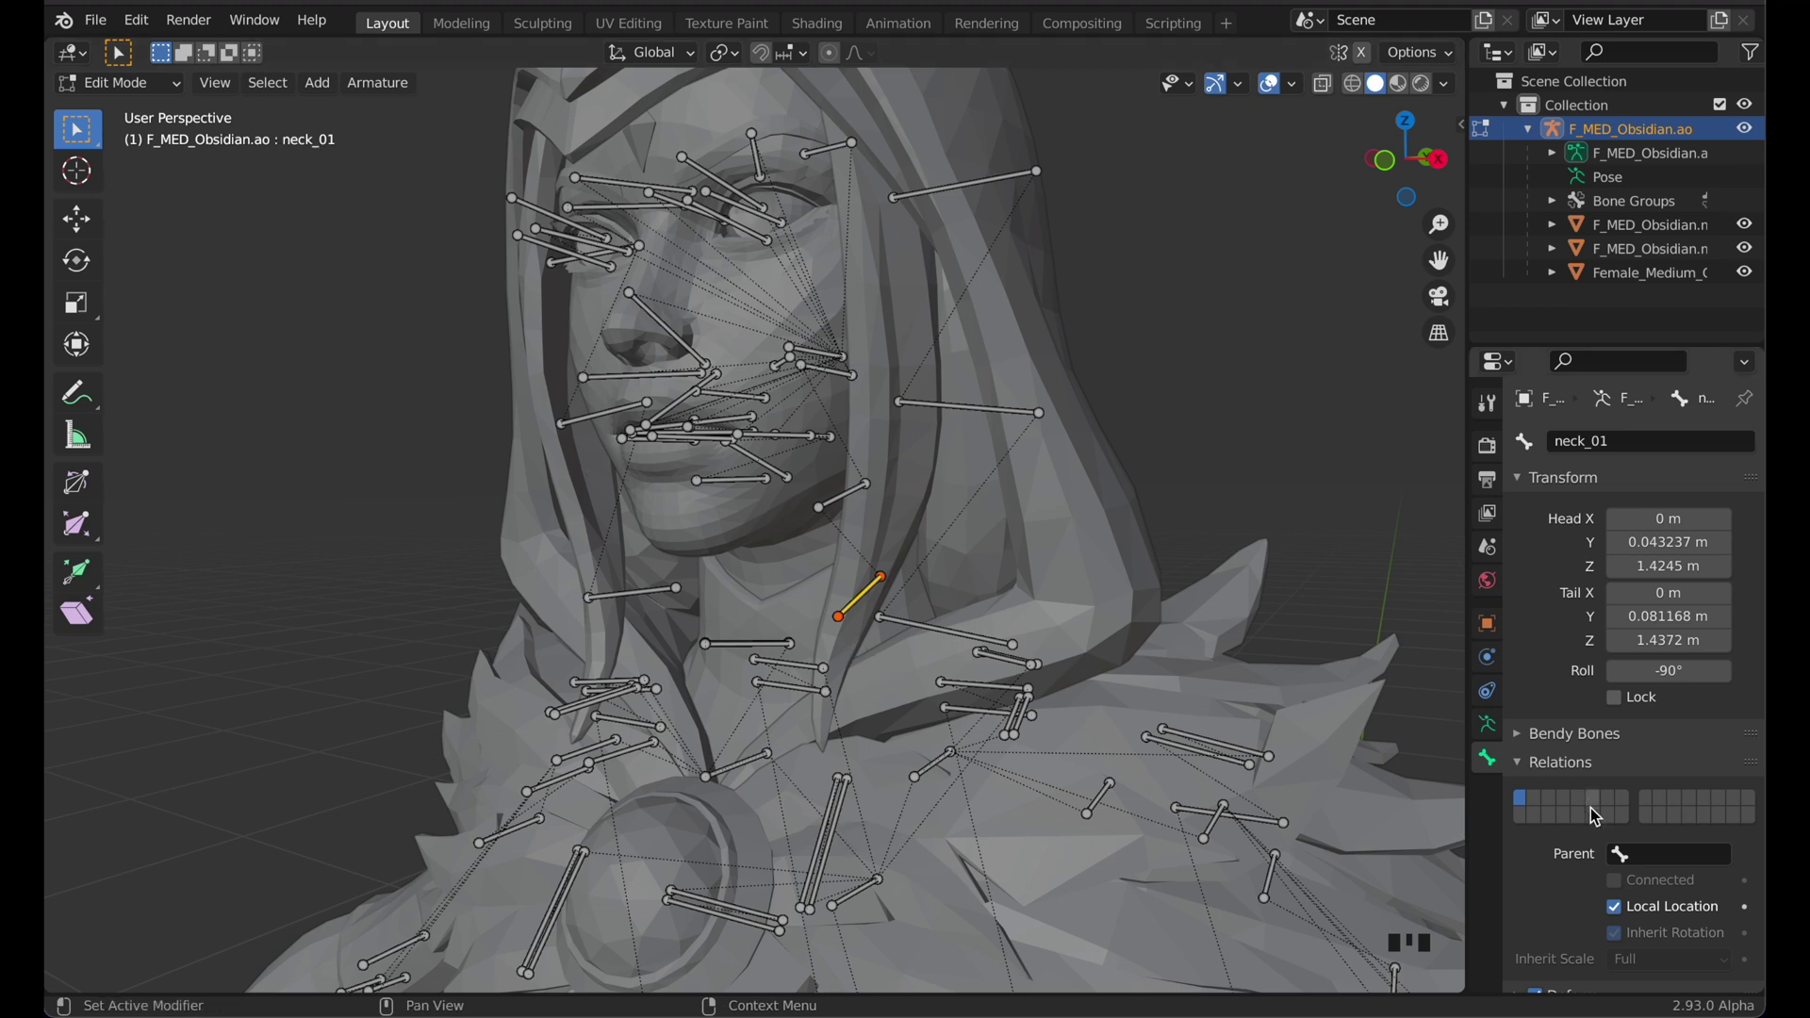
click(1626, 854)
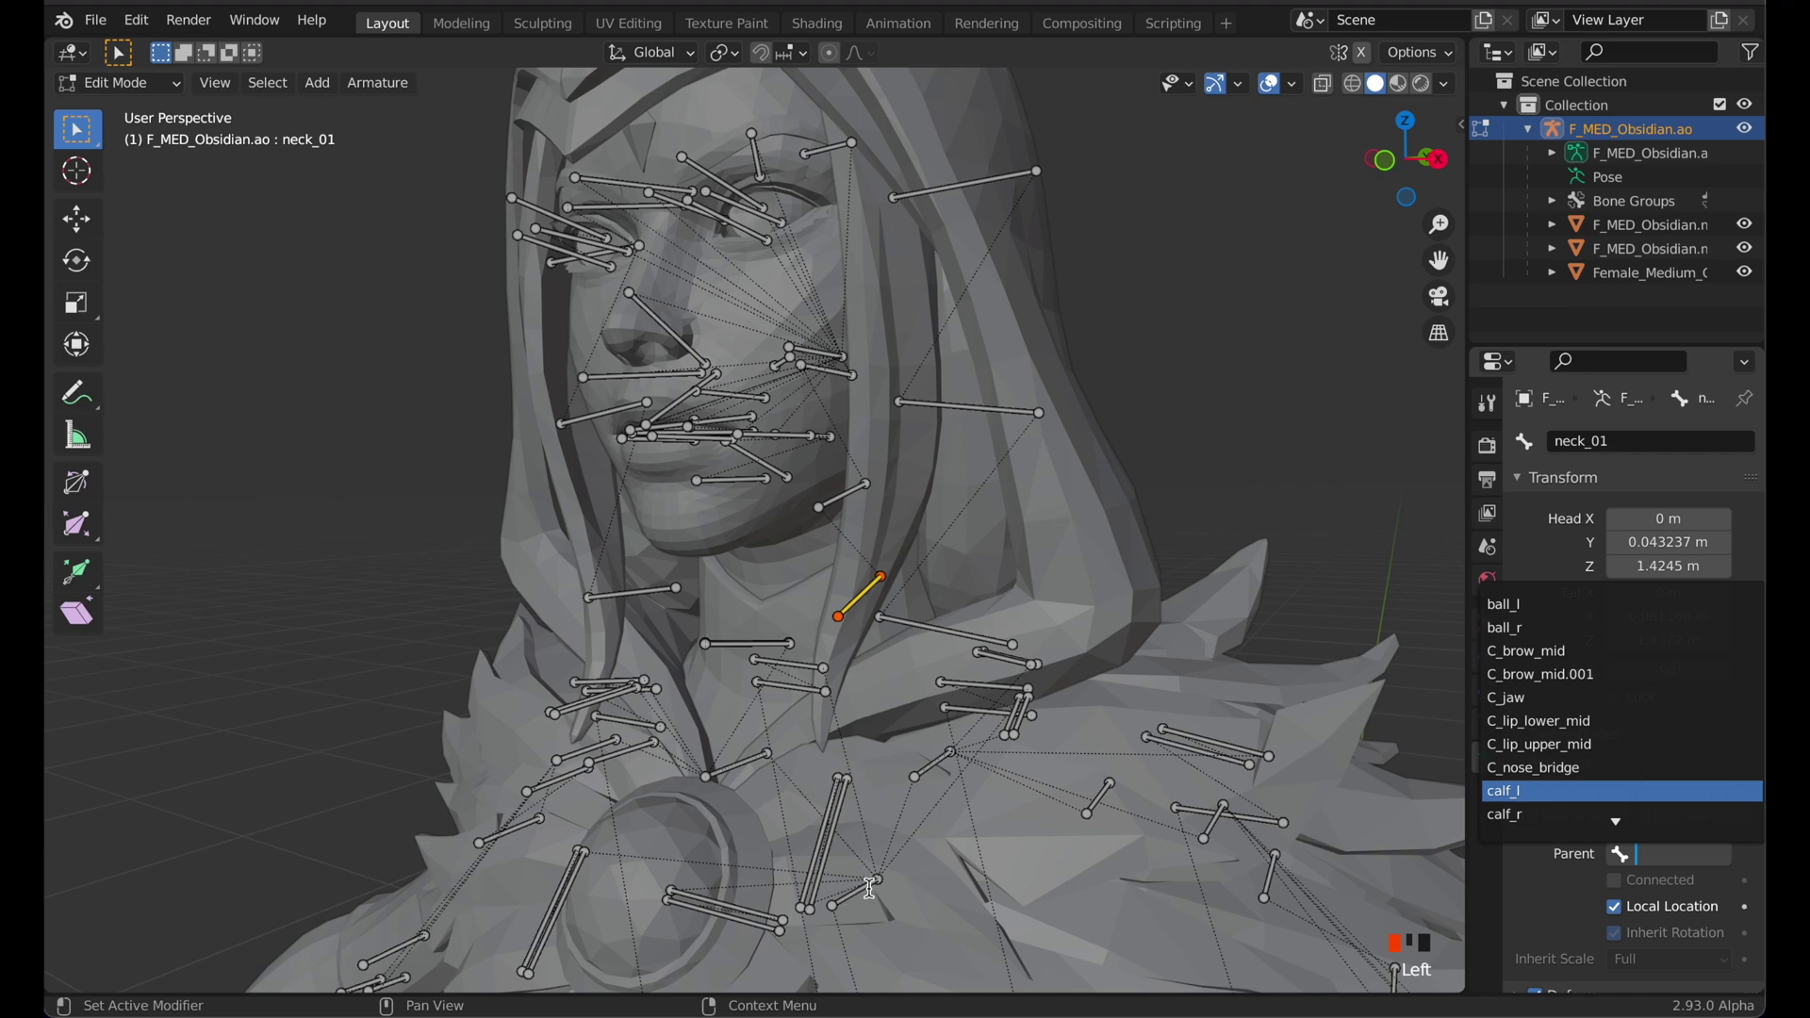
text(spine)
key(Down)
key(Down)
key(Down)
key(Down)
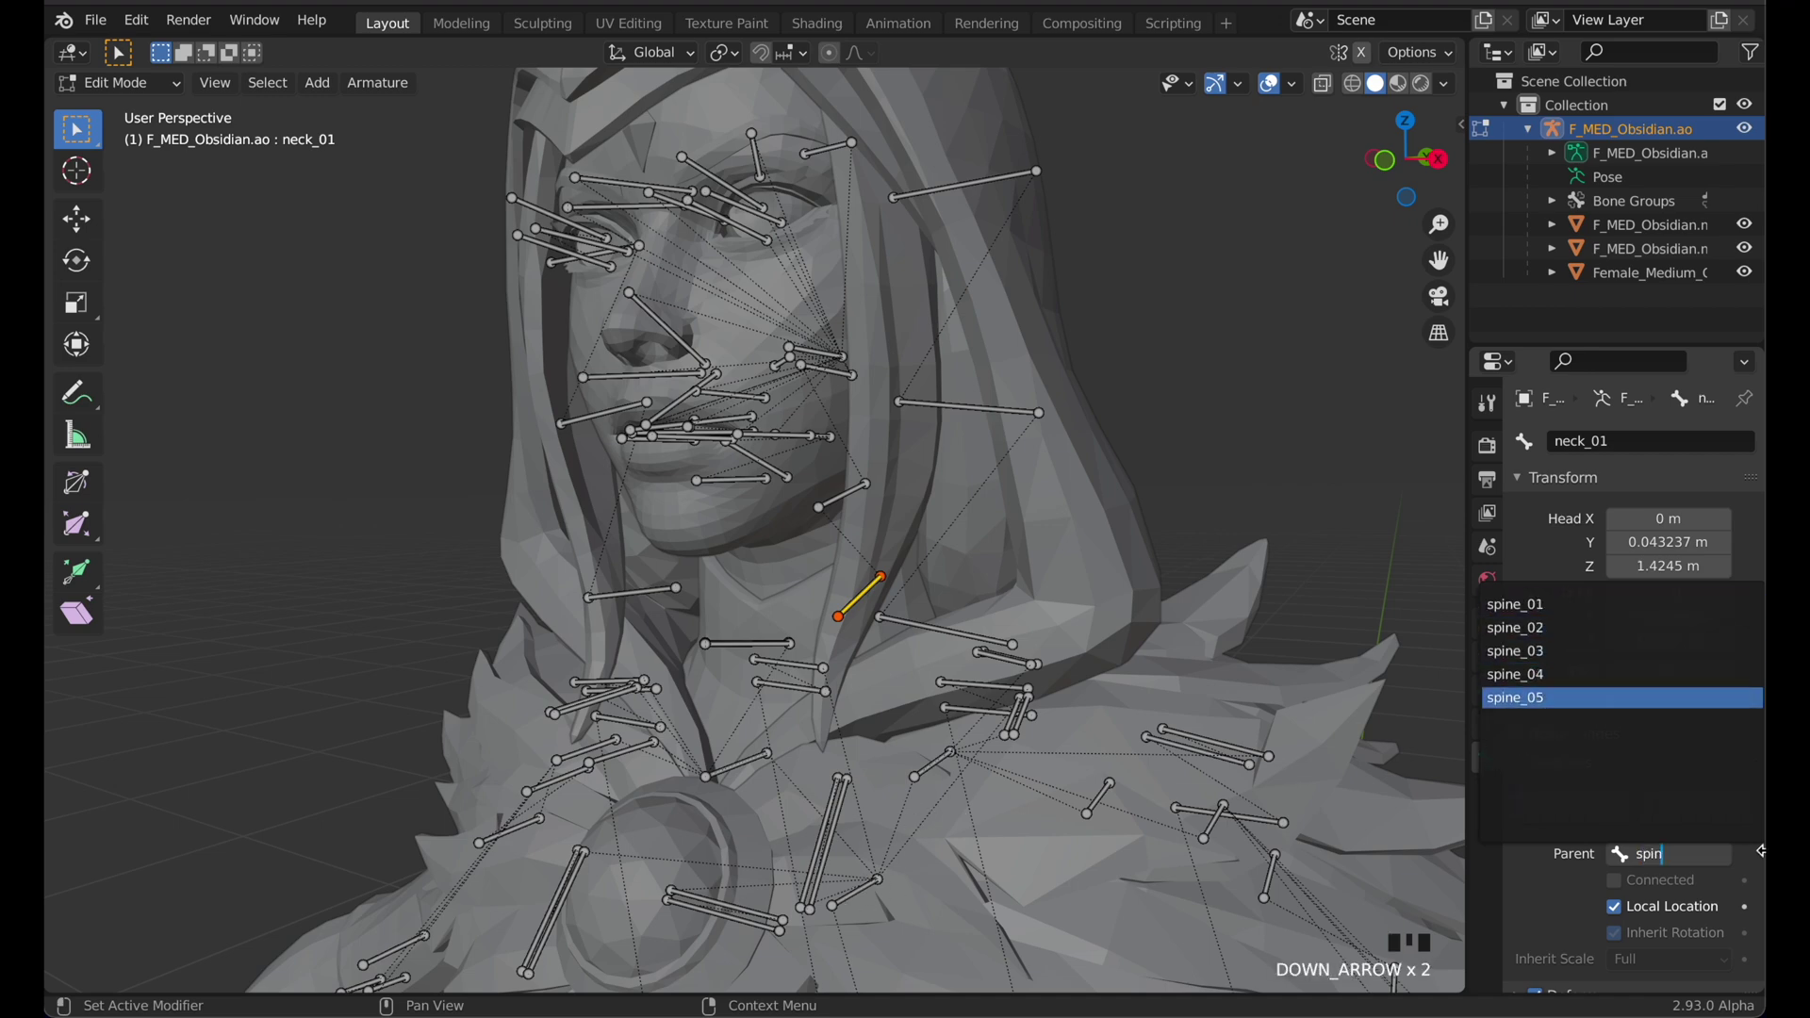
key(Return)
key(Tab)
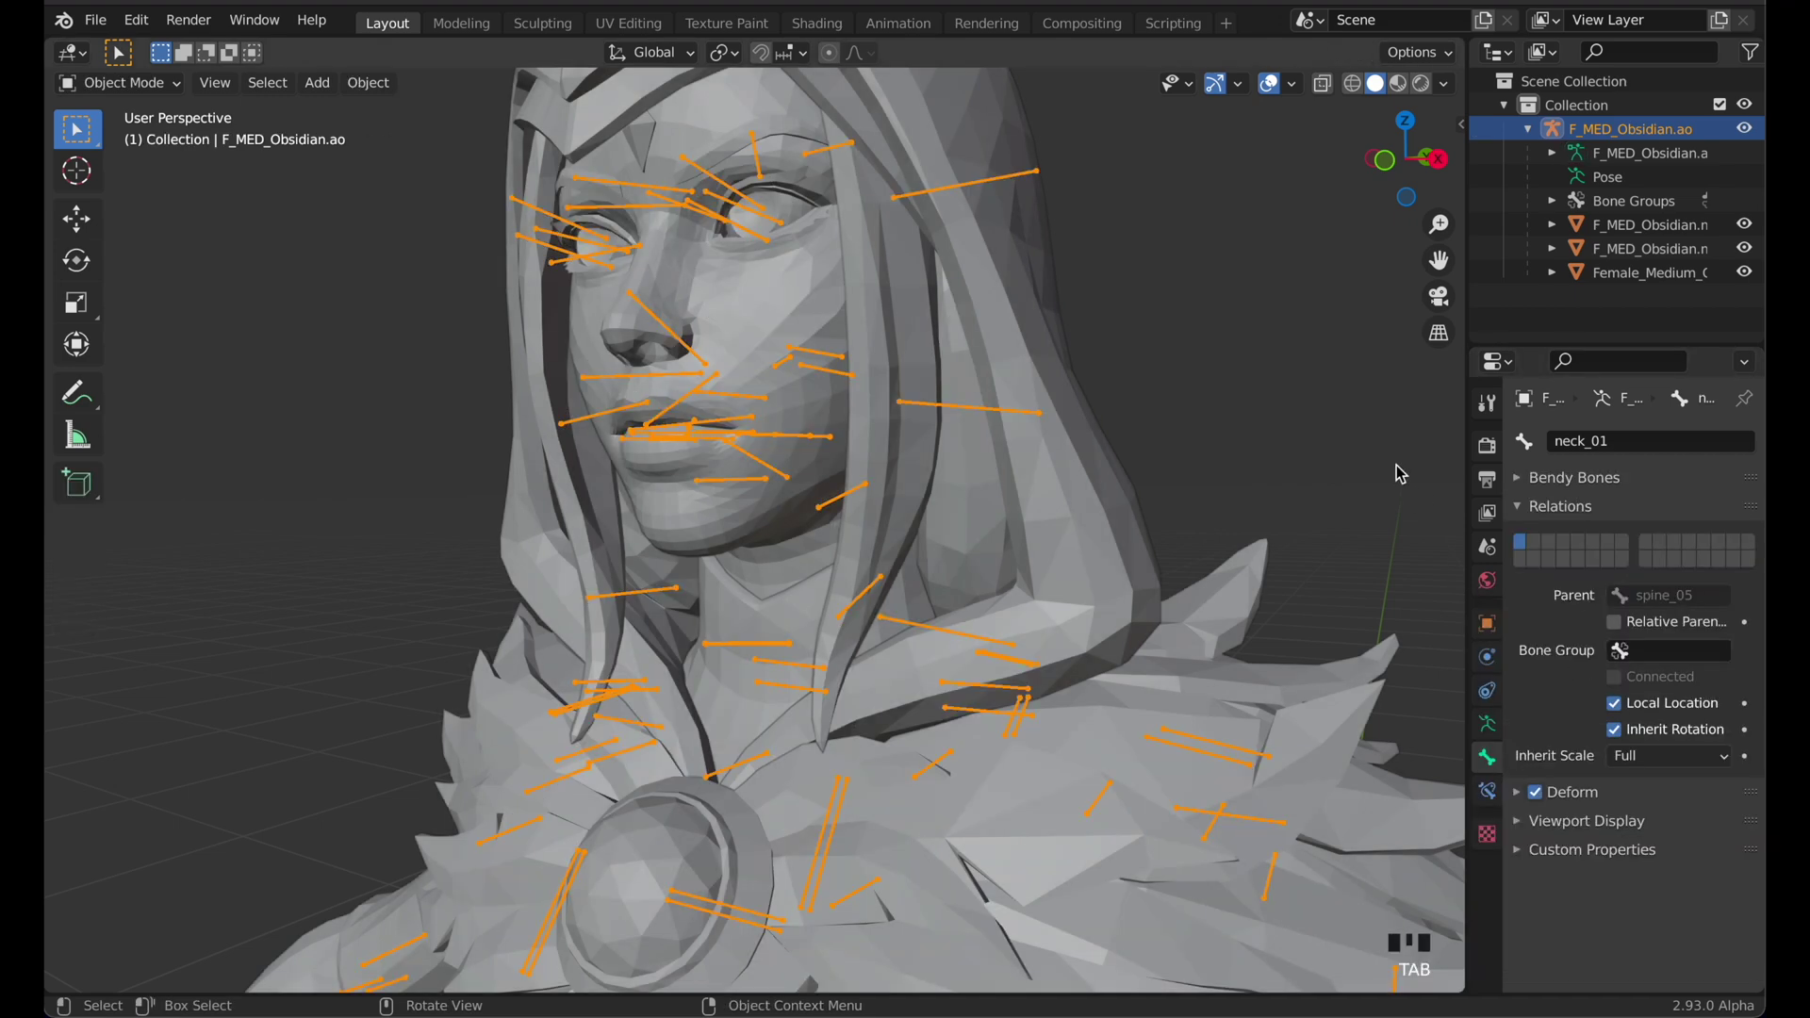
Switch the joined body armature to Pose Mode with the whole upper body in view
scroll(1270, 539, down, 2)
click(1260, 526)
scroll(1225, 549, down, 1)
middle_drag(1225, 550, 1019, 612)
click(800, 771)
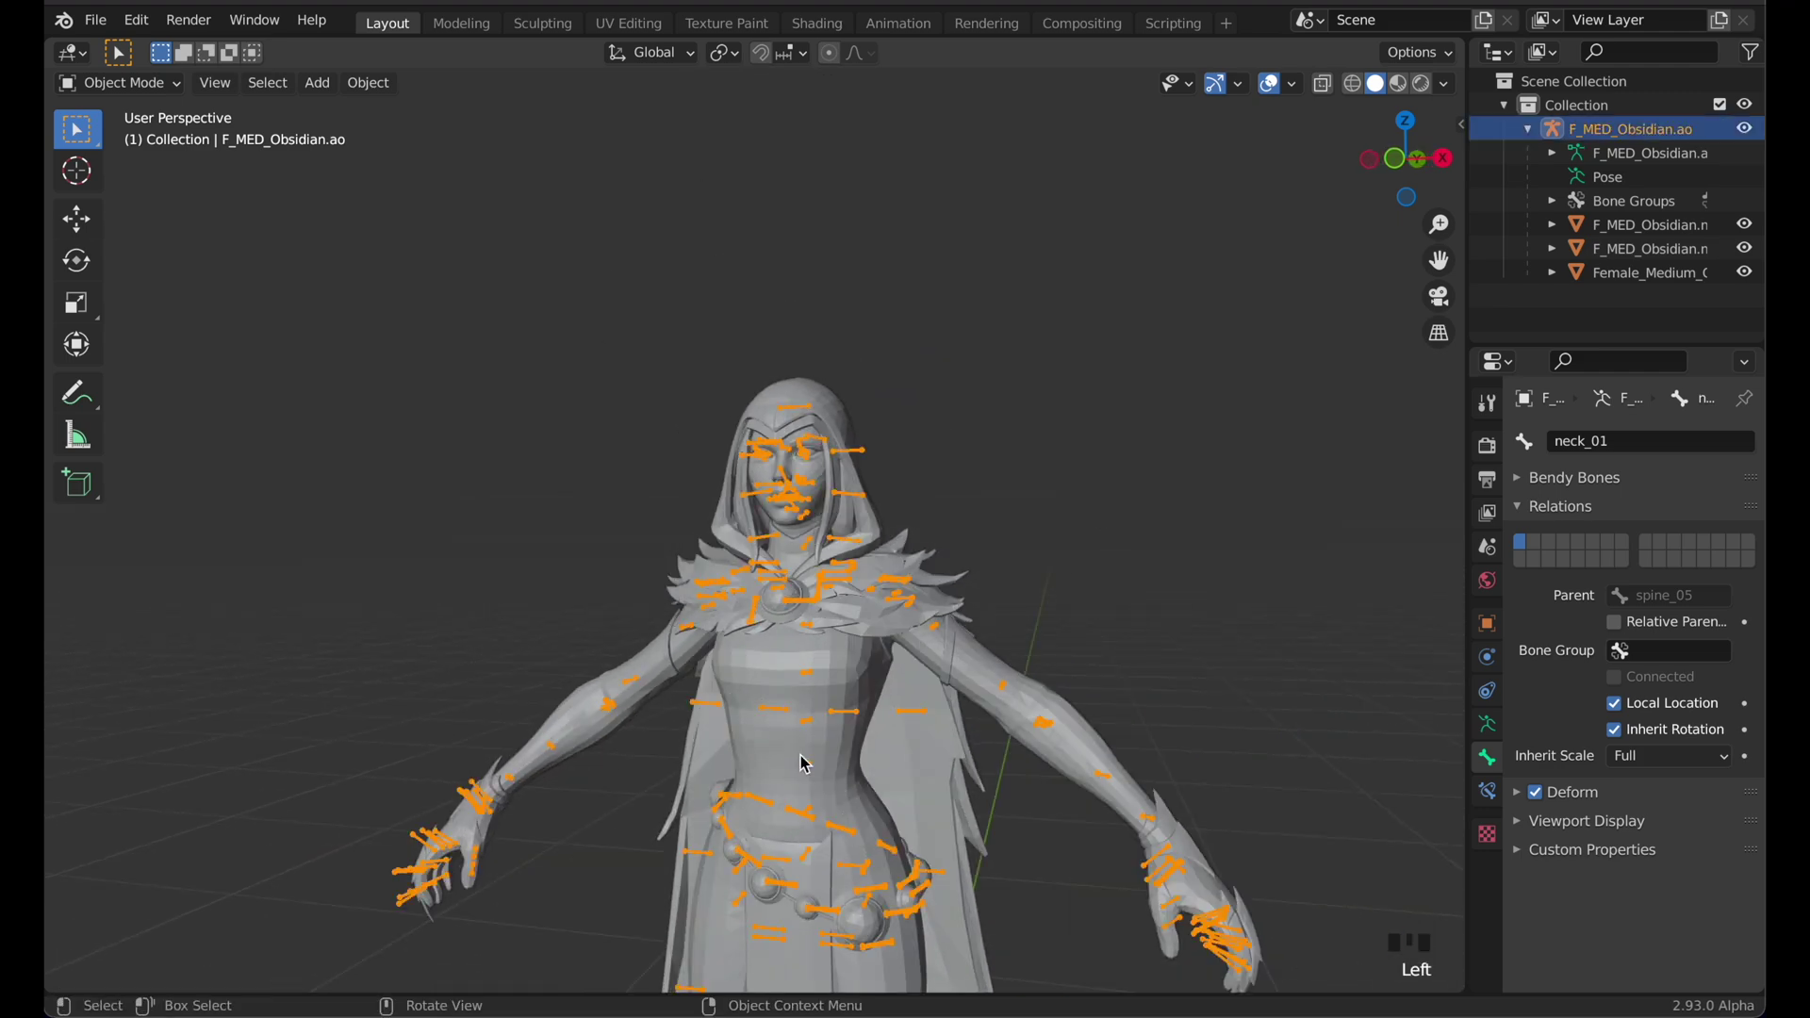
click(120, 83)
click(151, 164)
Select the spine_01 bone and try rotating it with the Rotate tool to test the joined rig, cancelling the rotation
middle_drag(806, 637, 843, 830)
click(829, 803)
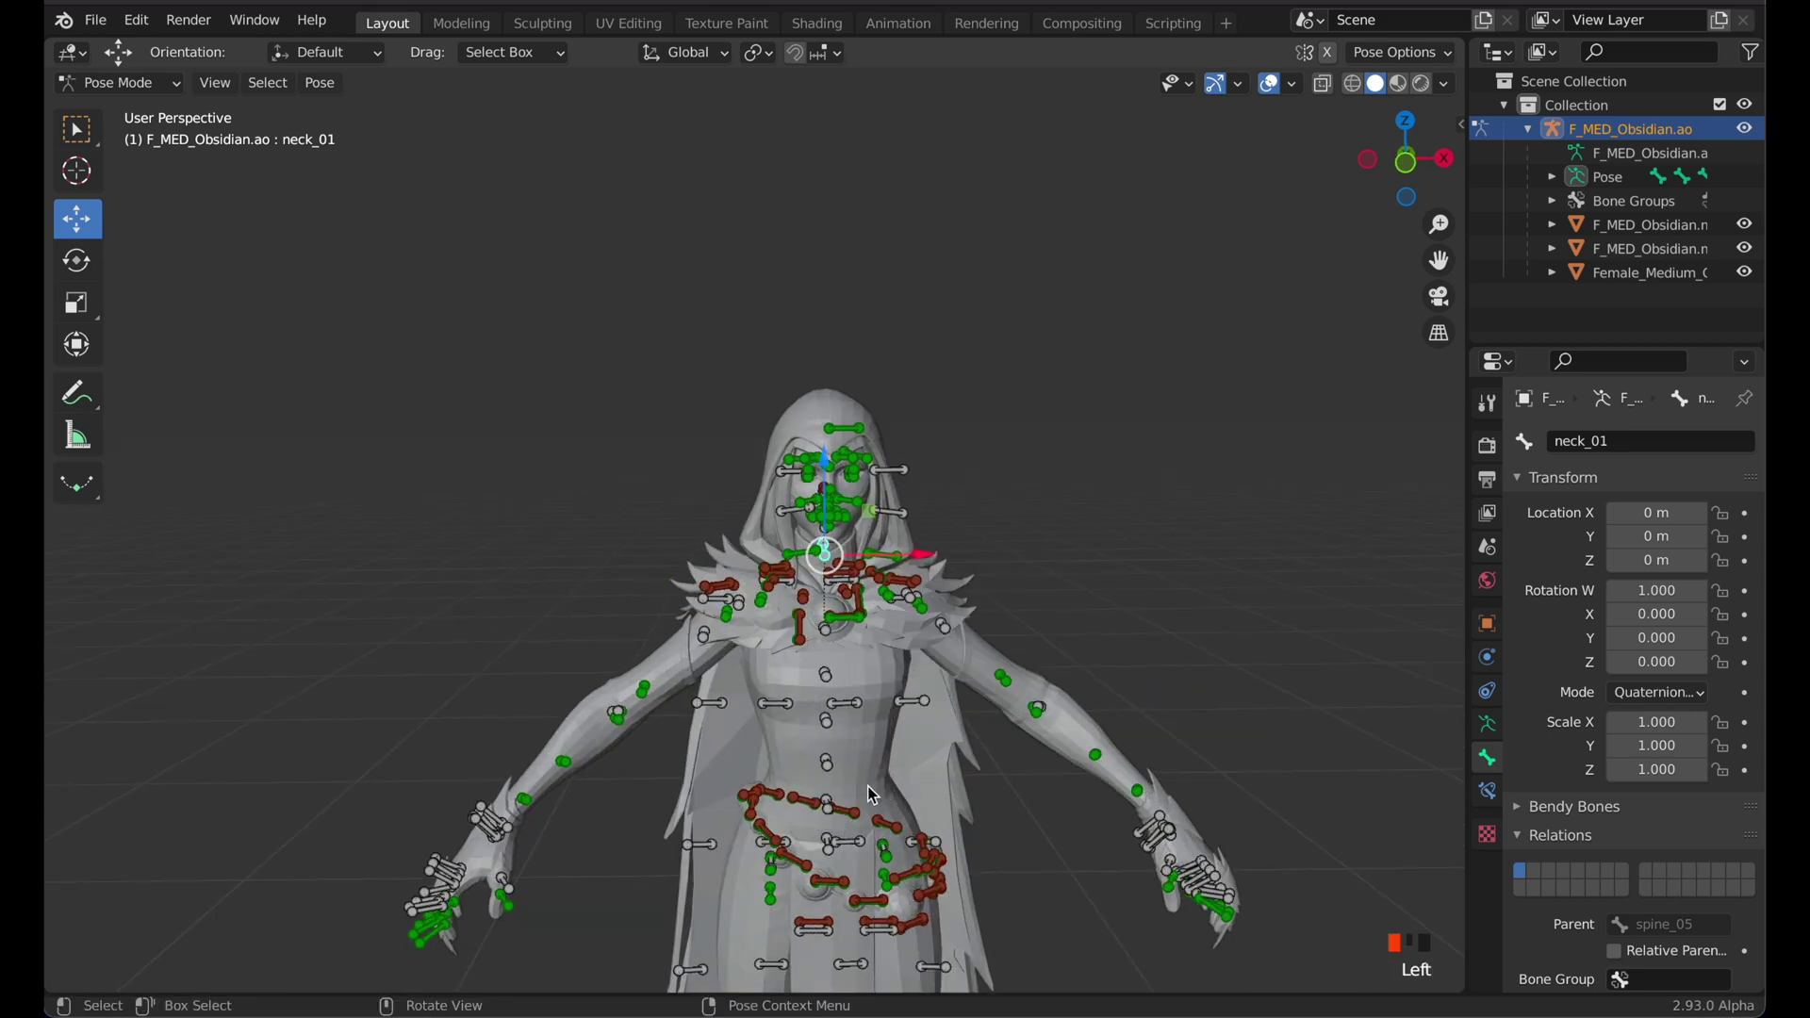
click(868, 786)
click(77, 260)
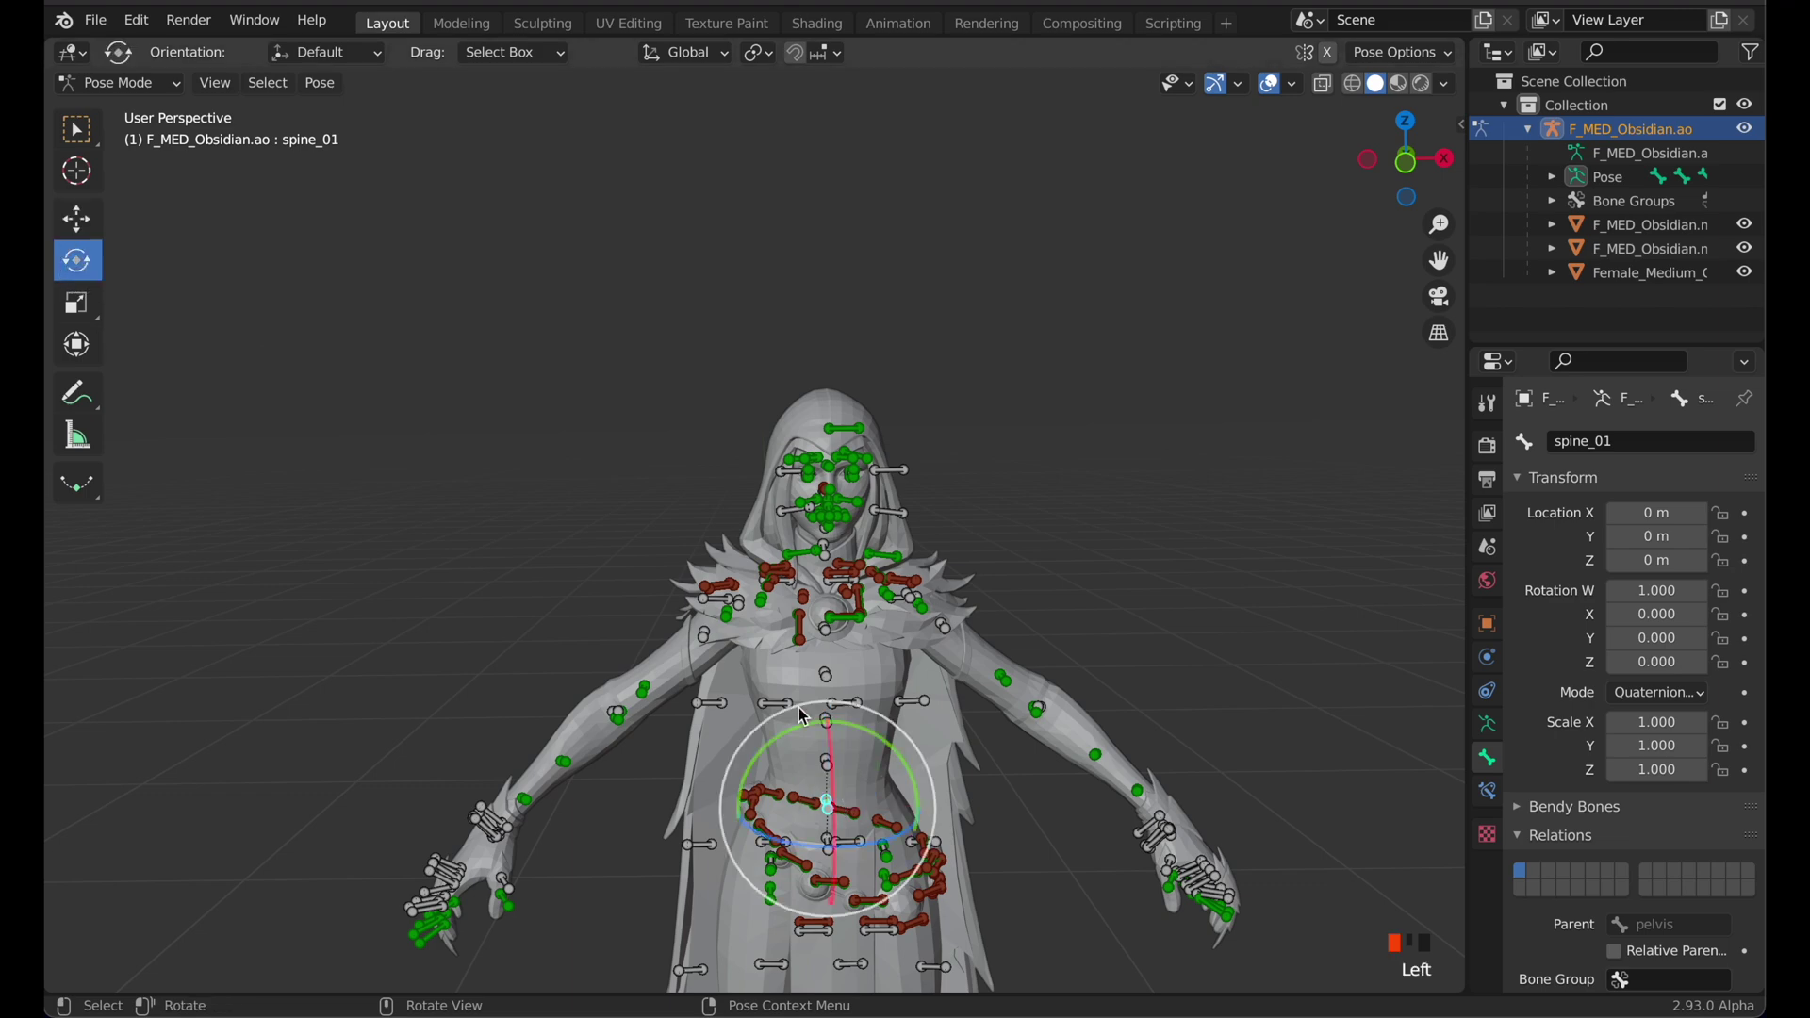
drag(811, 741, 724, 705)
right_click(724, 706)
Return to Object Mode, deselect the armature, and hide F_MED_Obsidian.ao so only the character meshes are shown
click(215, 83)
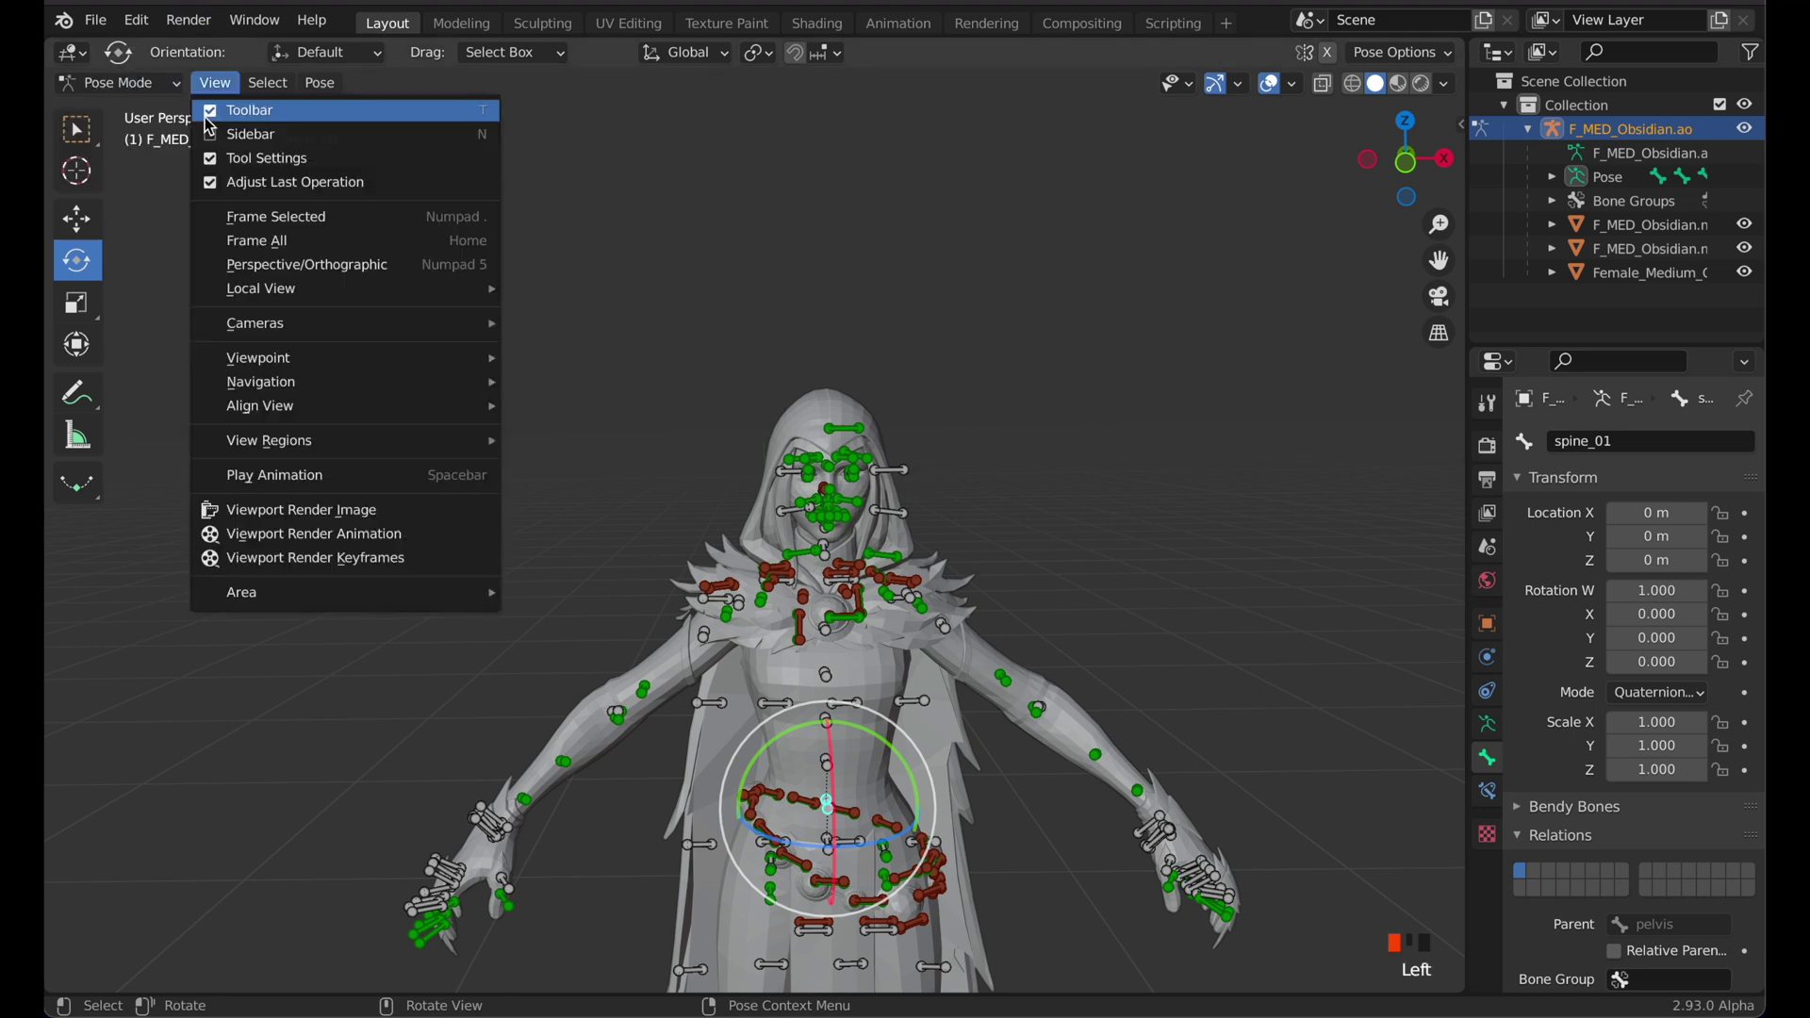
click(118, 83)
click(141, 112)
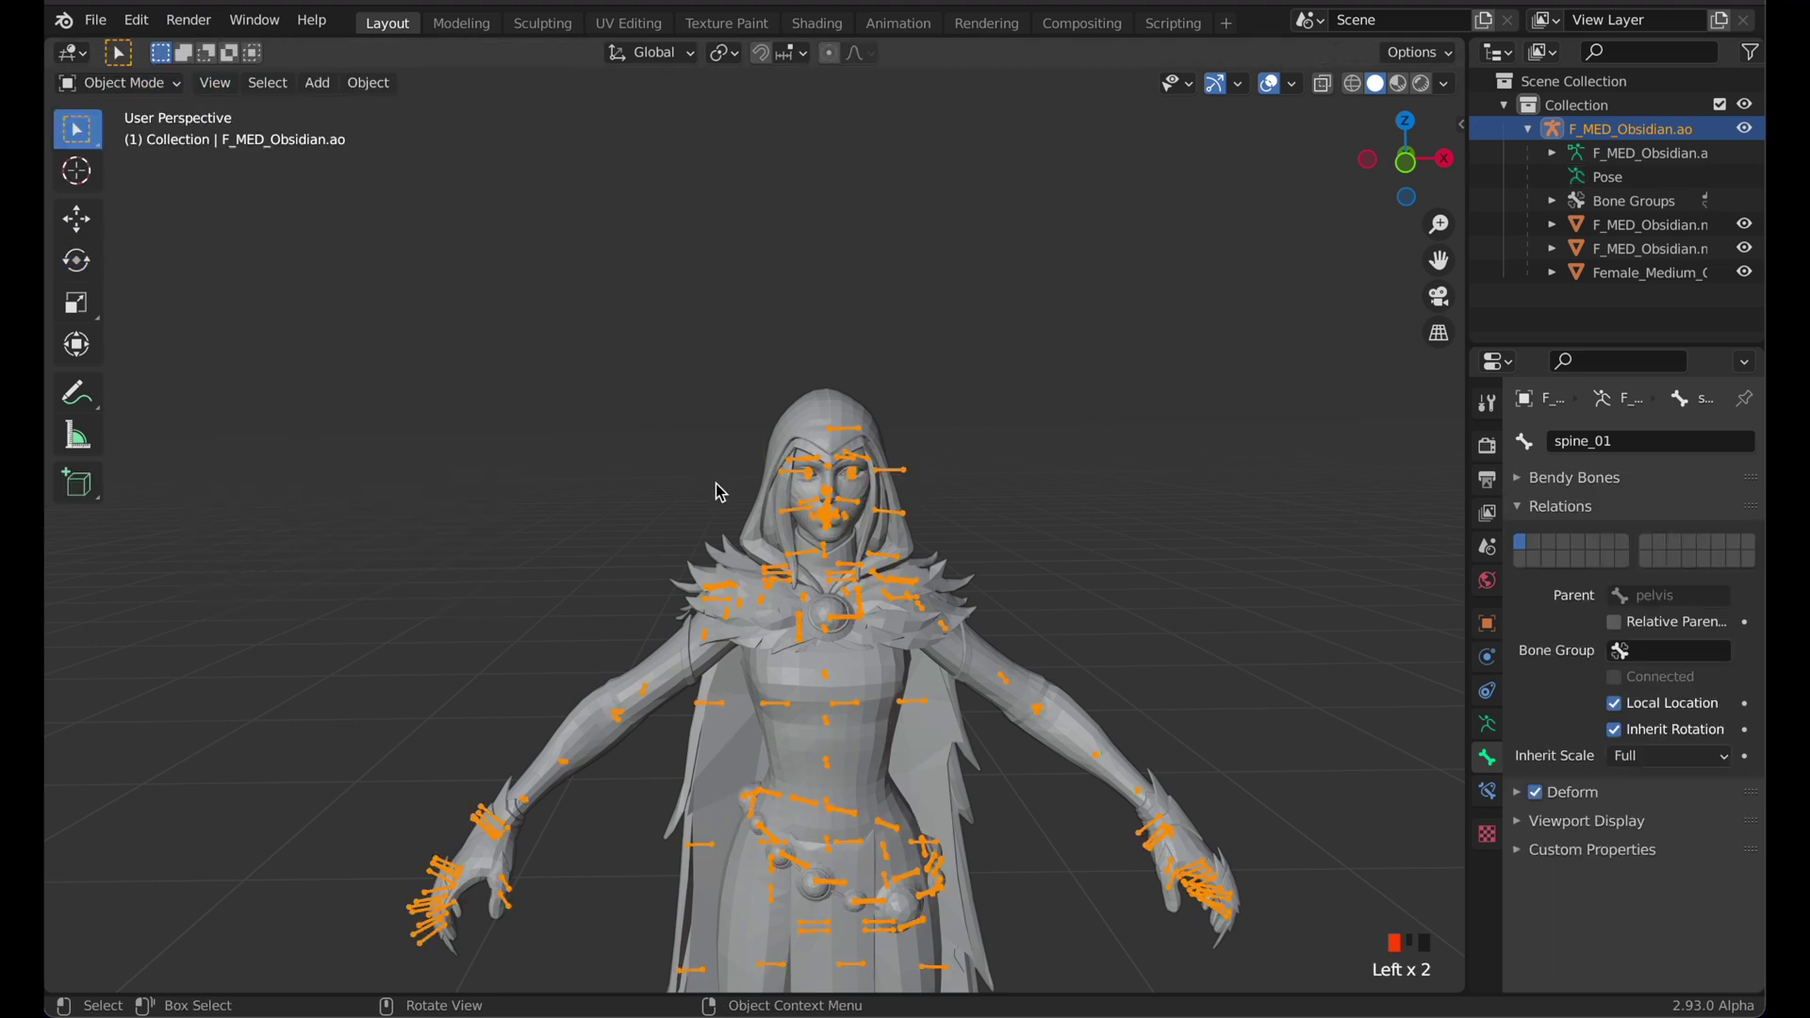
scroll(718, 488, up, 3)
middle_drag(1076, 545, 1029, 491)
click(1170, 463)
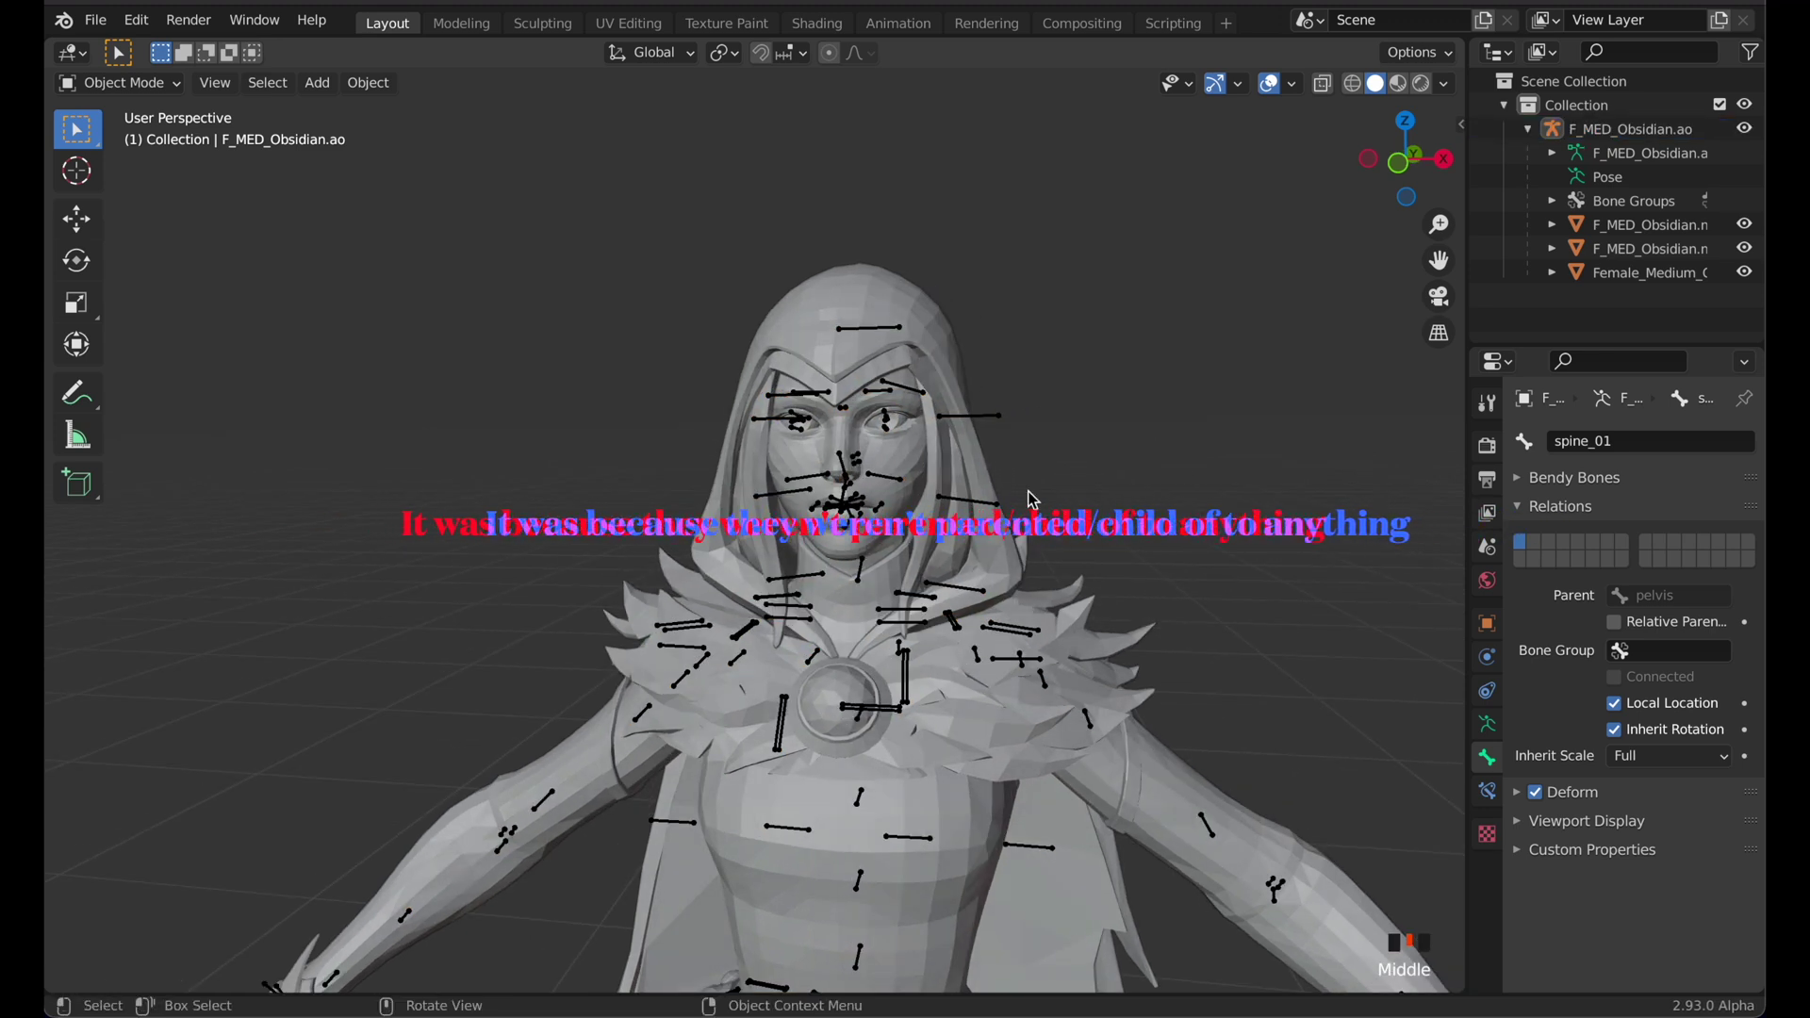
click(1528, 130)
click(1745, 130)
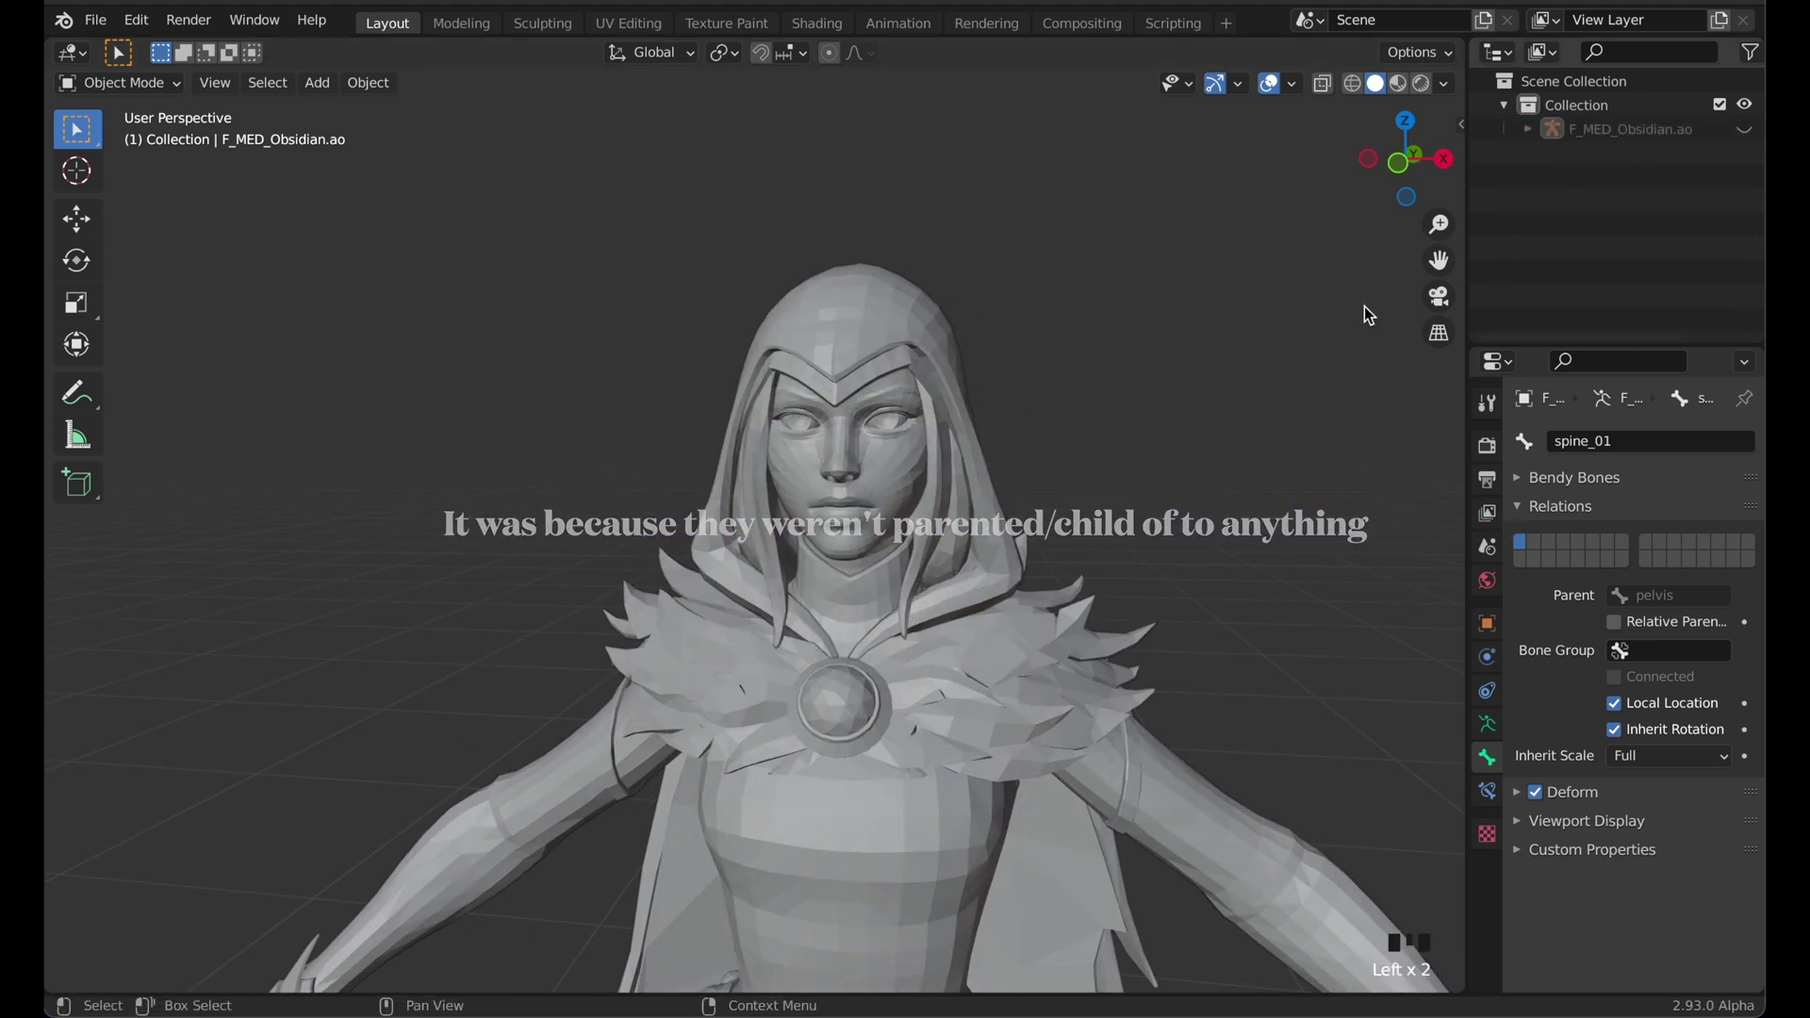
Join the head mesh into the hood mesh and the combined result into the body mesh F_MED_Obsidian.mo
middle_drag(790, 517, 720, 496)
click(759, 504)
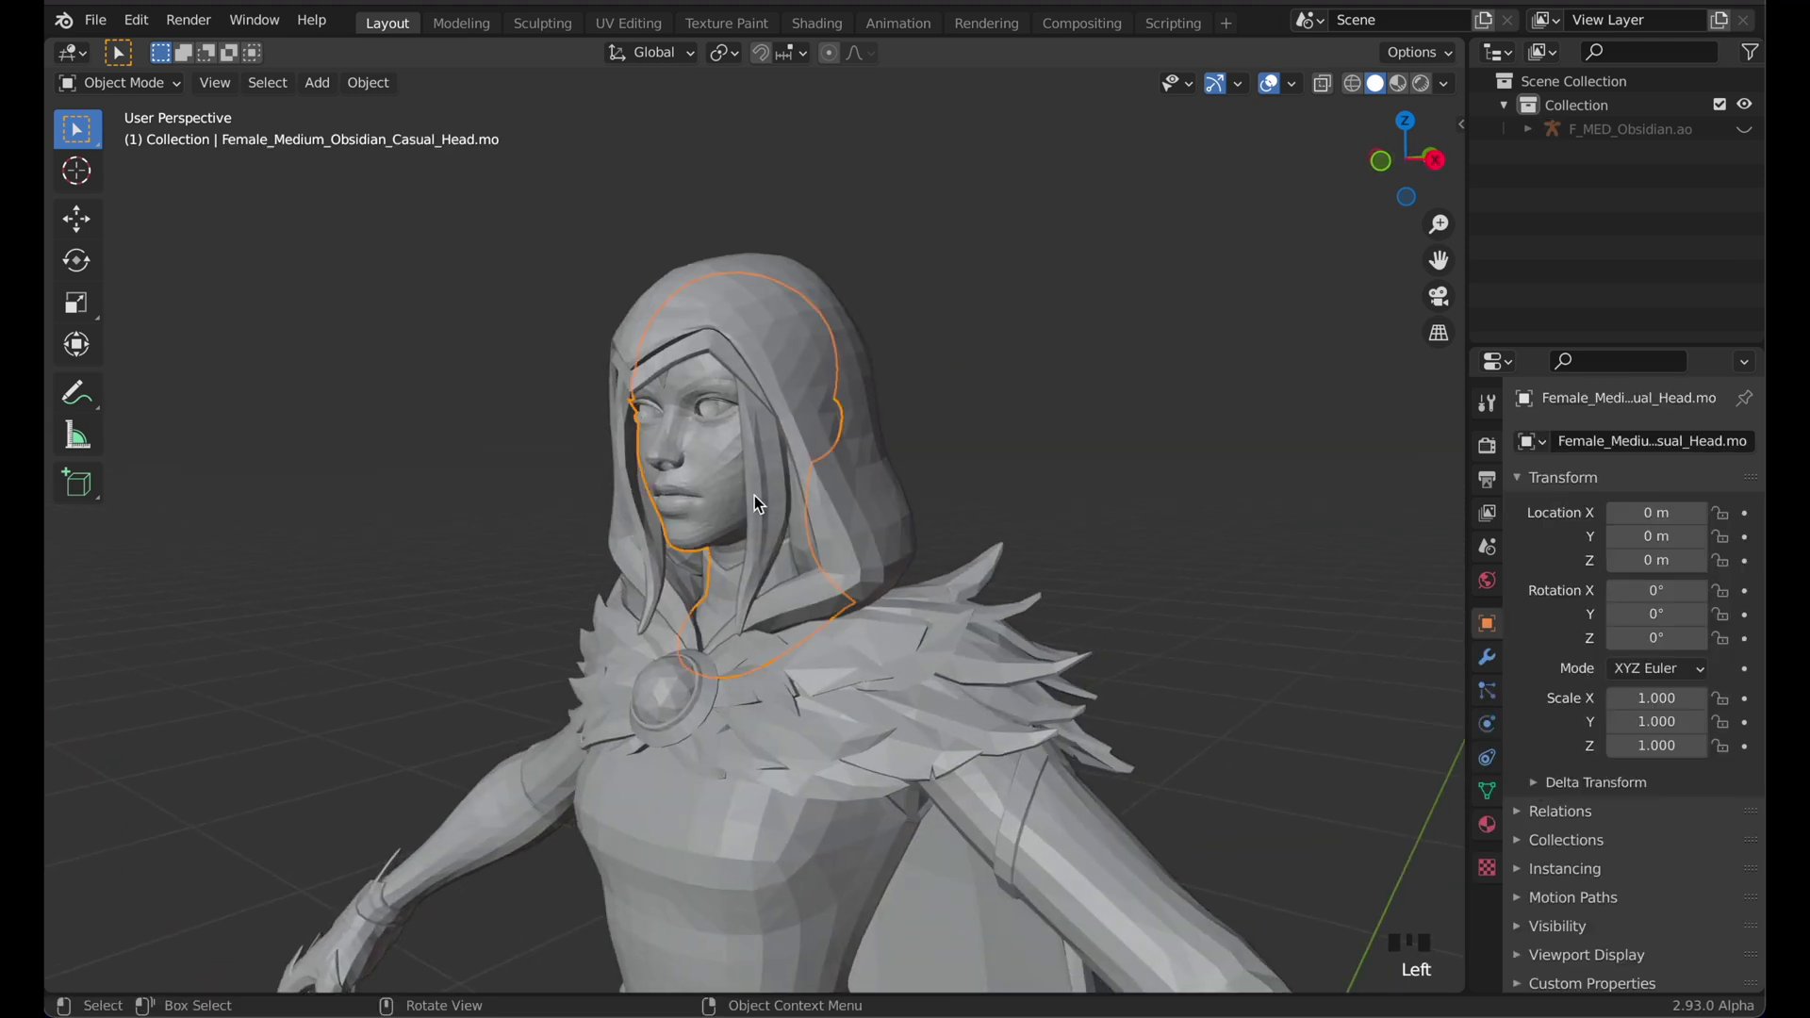
mouse_move(844, 514)
middle_down()
mouse_move(756, 506)
mouse_move(868, 519)
middle_up()
shift+click(880, 483)
key(ctrl+j)
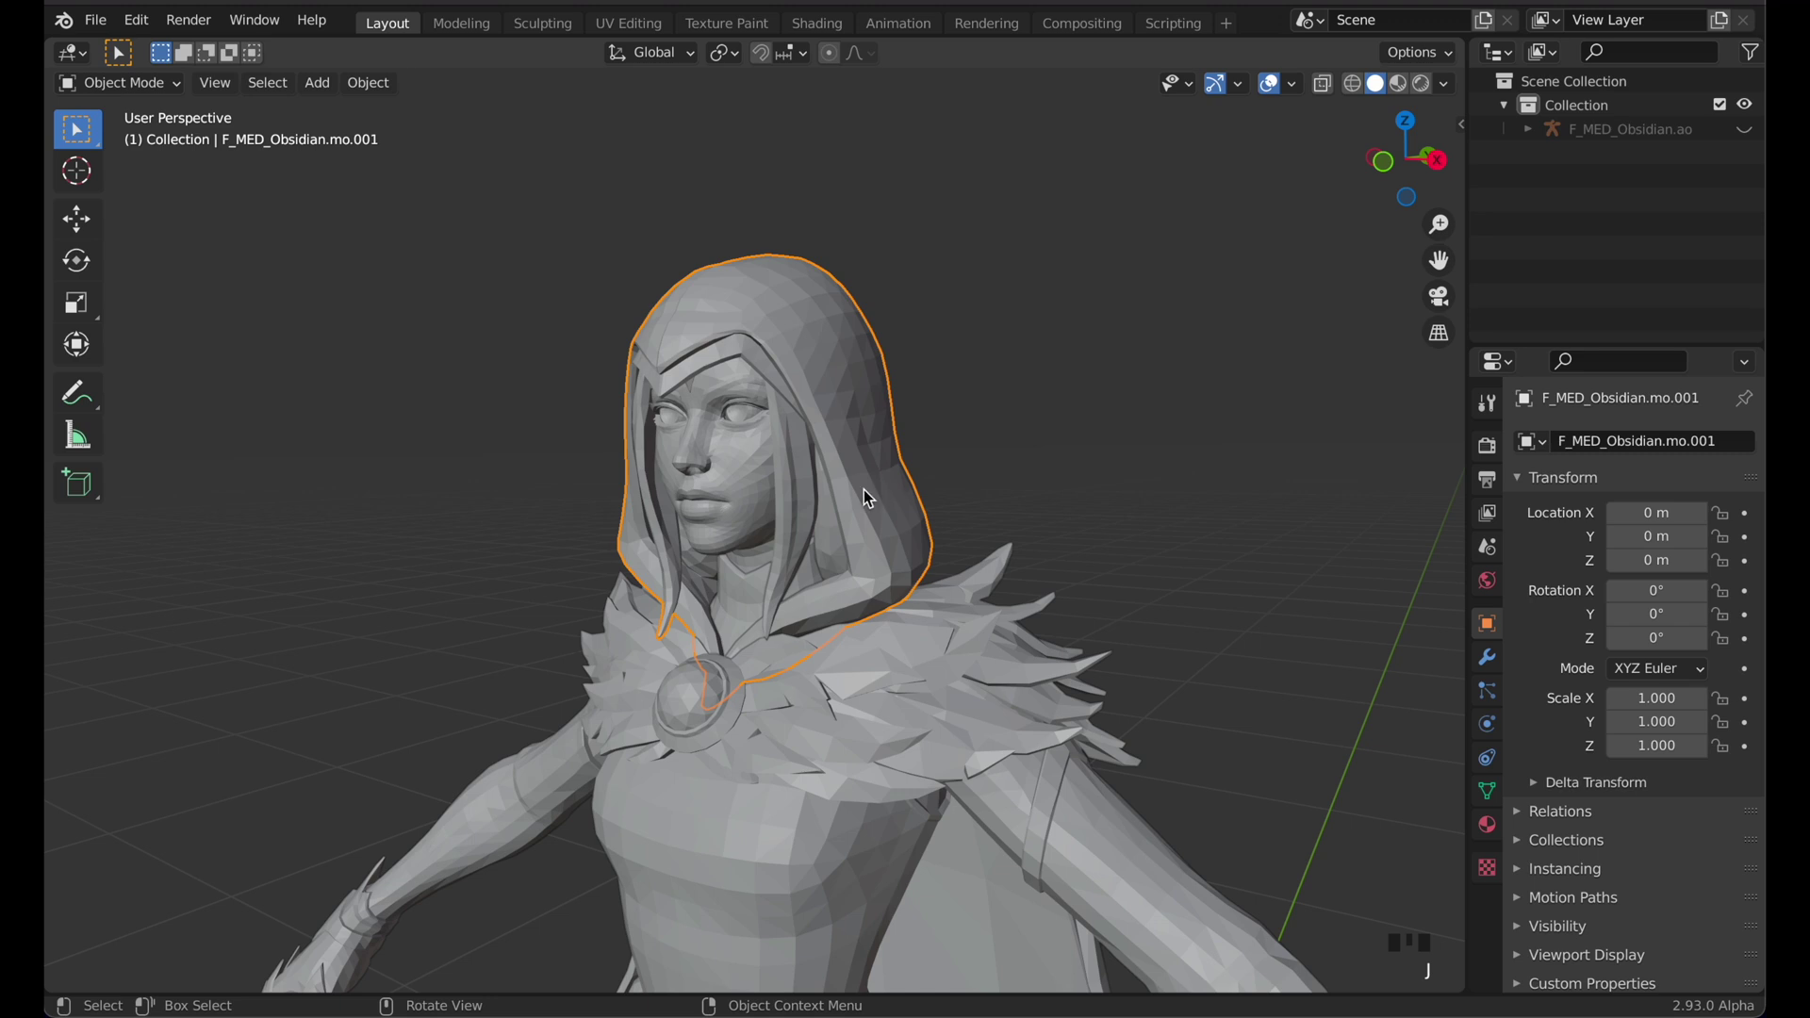
shift+click(842, 722)
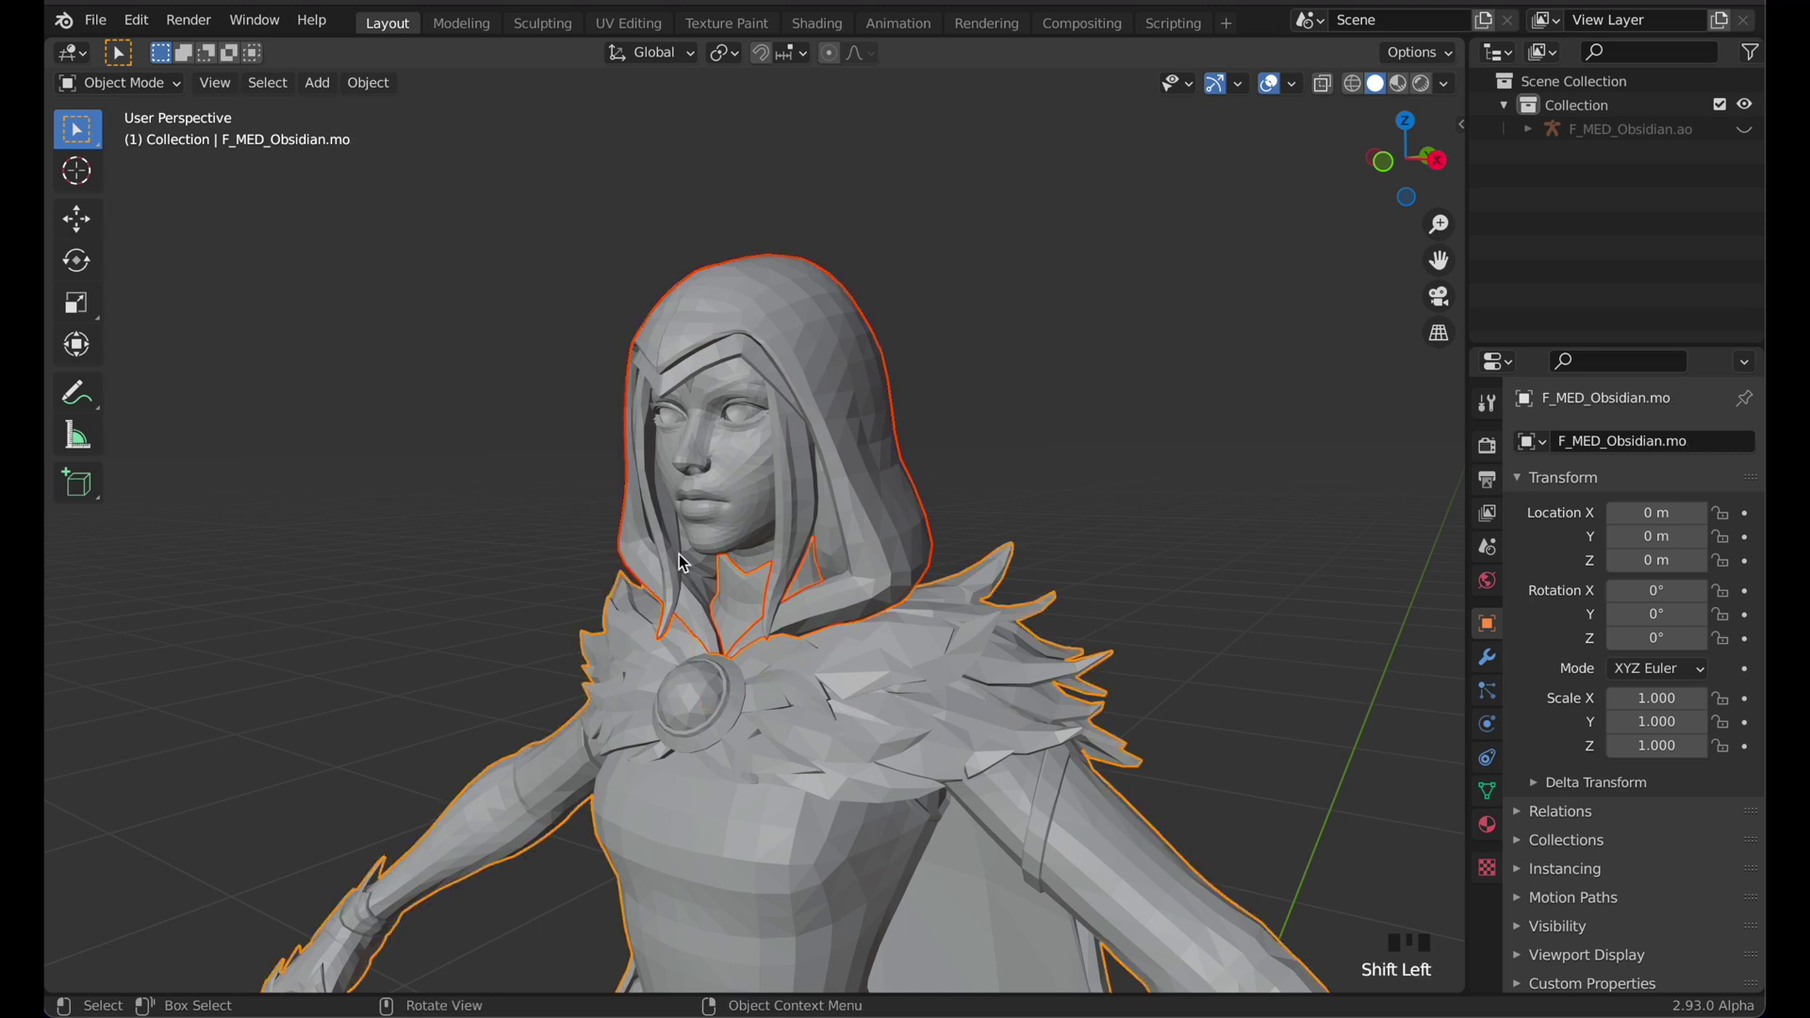
key(ctrl+j)
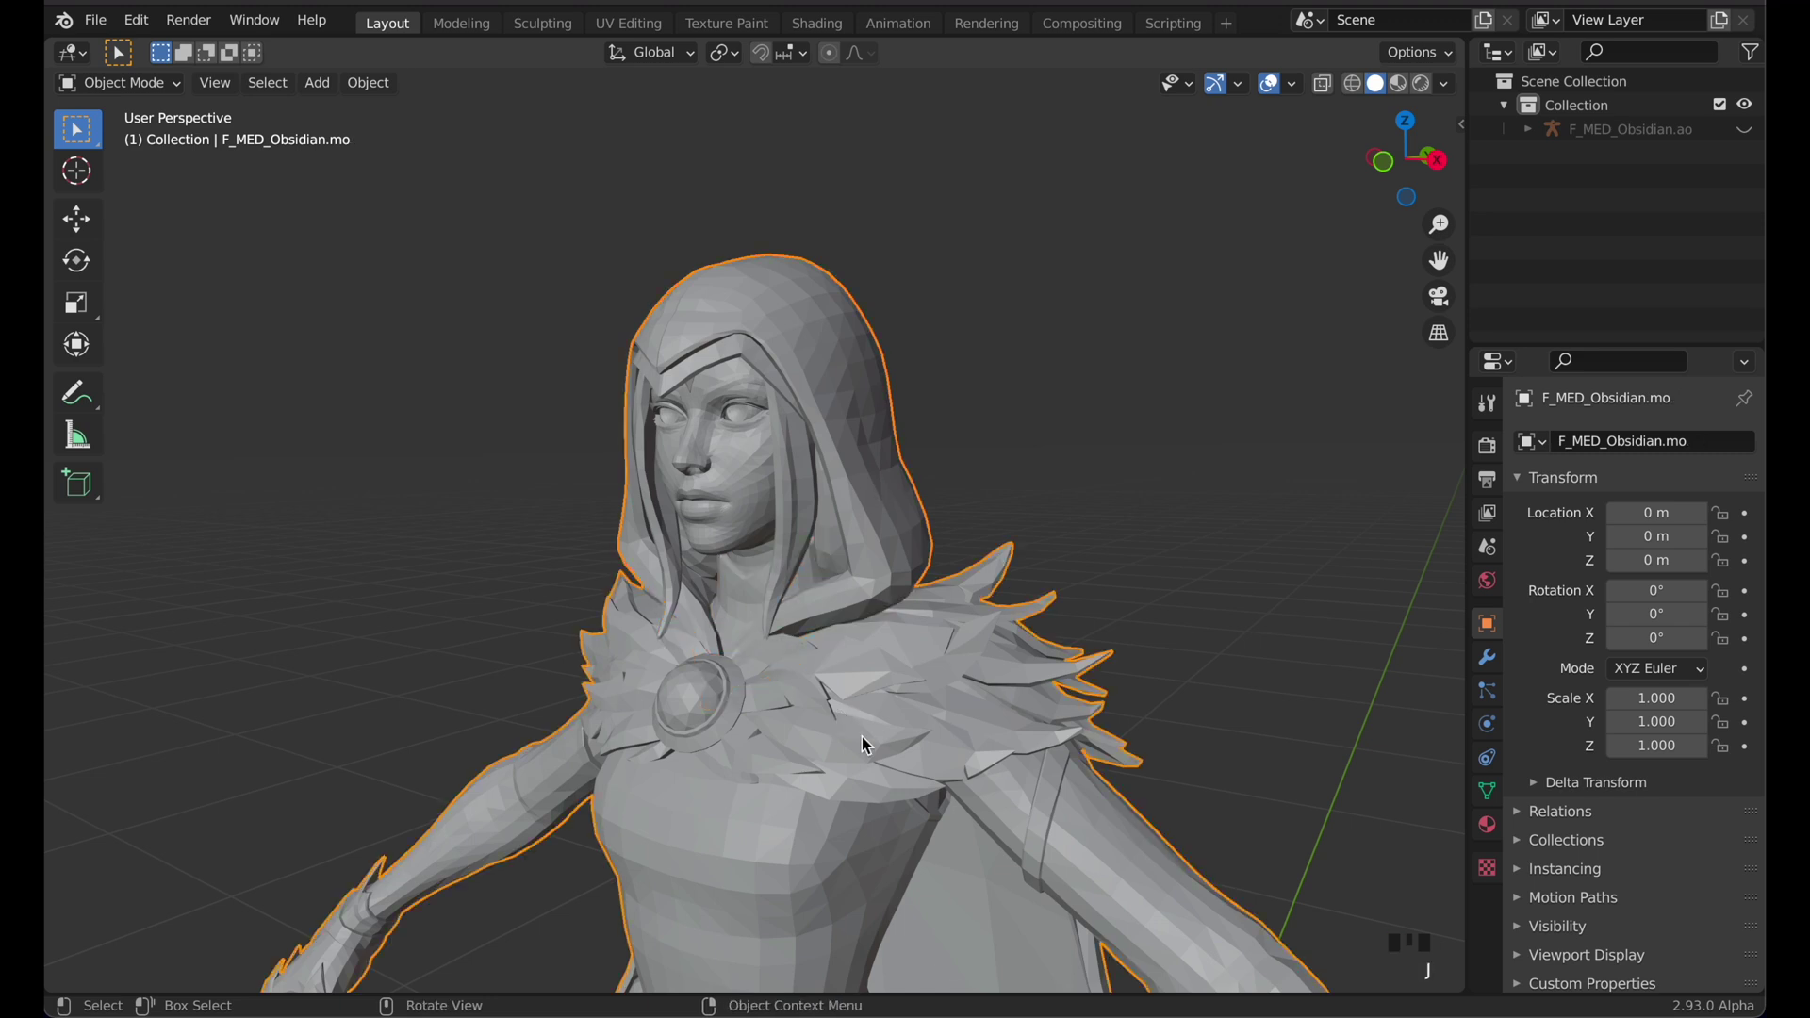
Check the joined mesh in Edit Mode, return to Object Mode, and unhide the F_MED_Obsidian.ao armature
scroll(868, 743, down, 1)
key(Tab)
click(1001, 546)
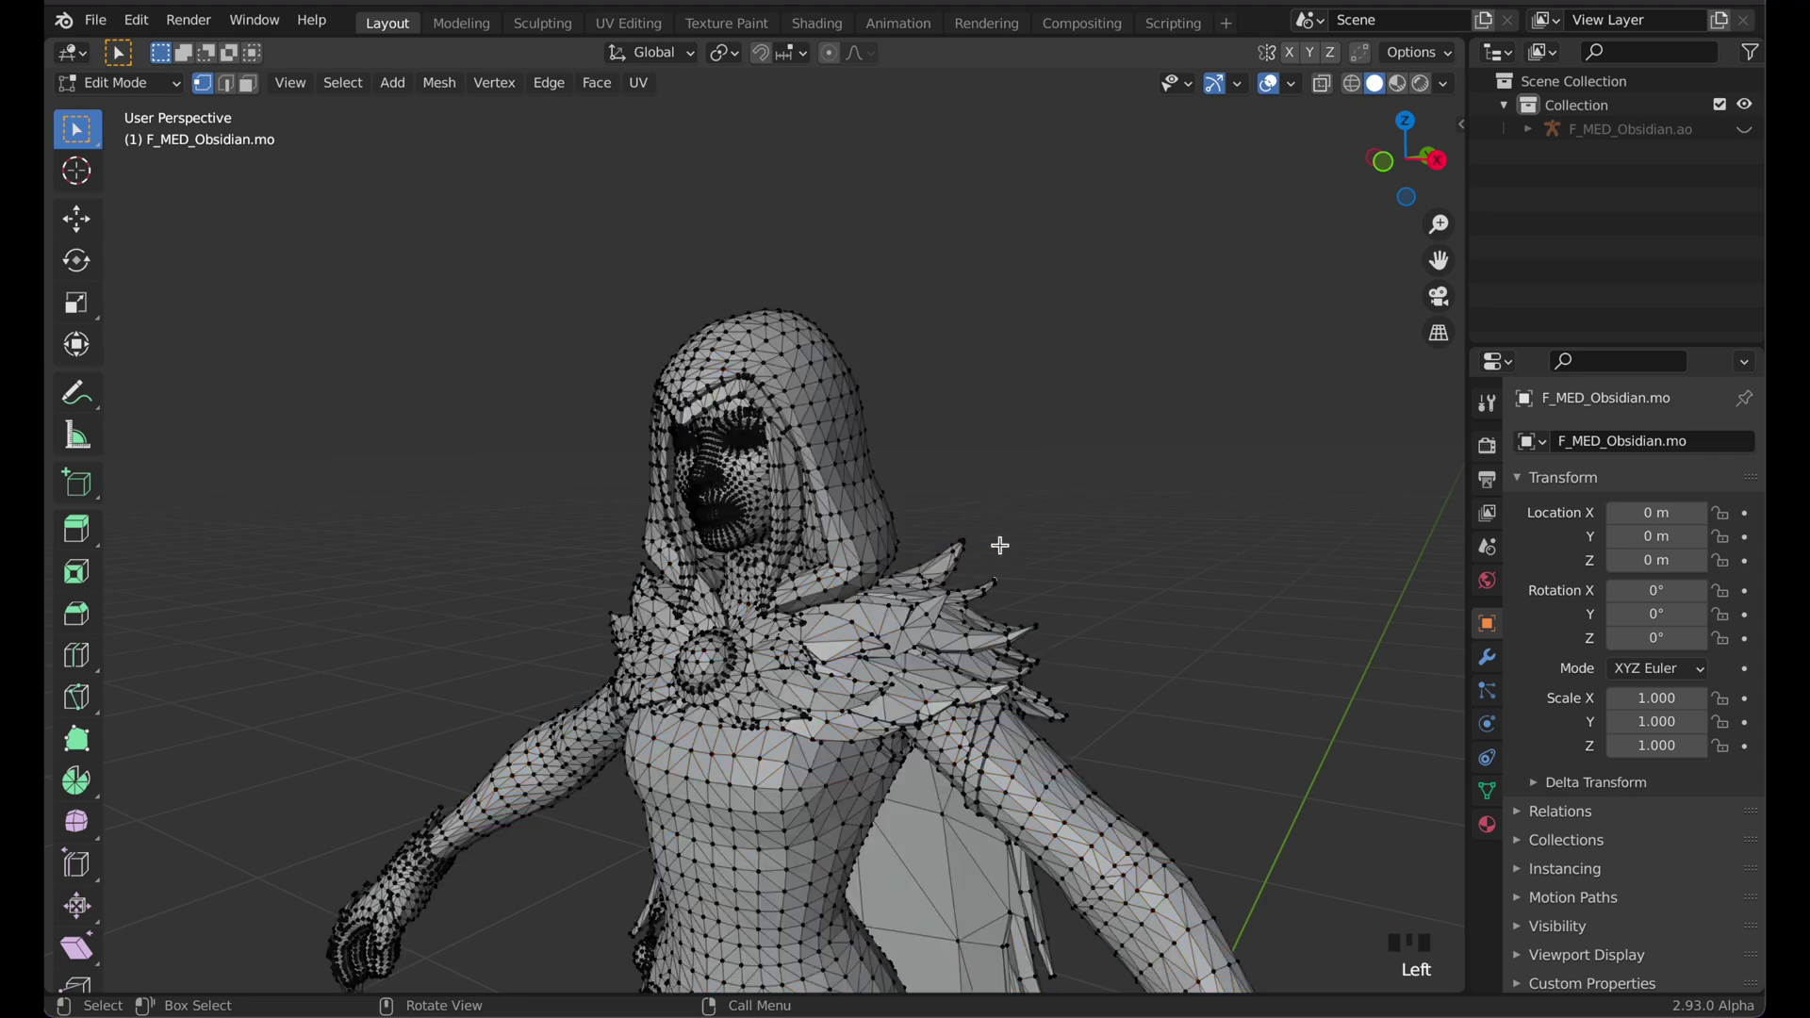
key(Tab)
click(1745, 129)
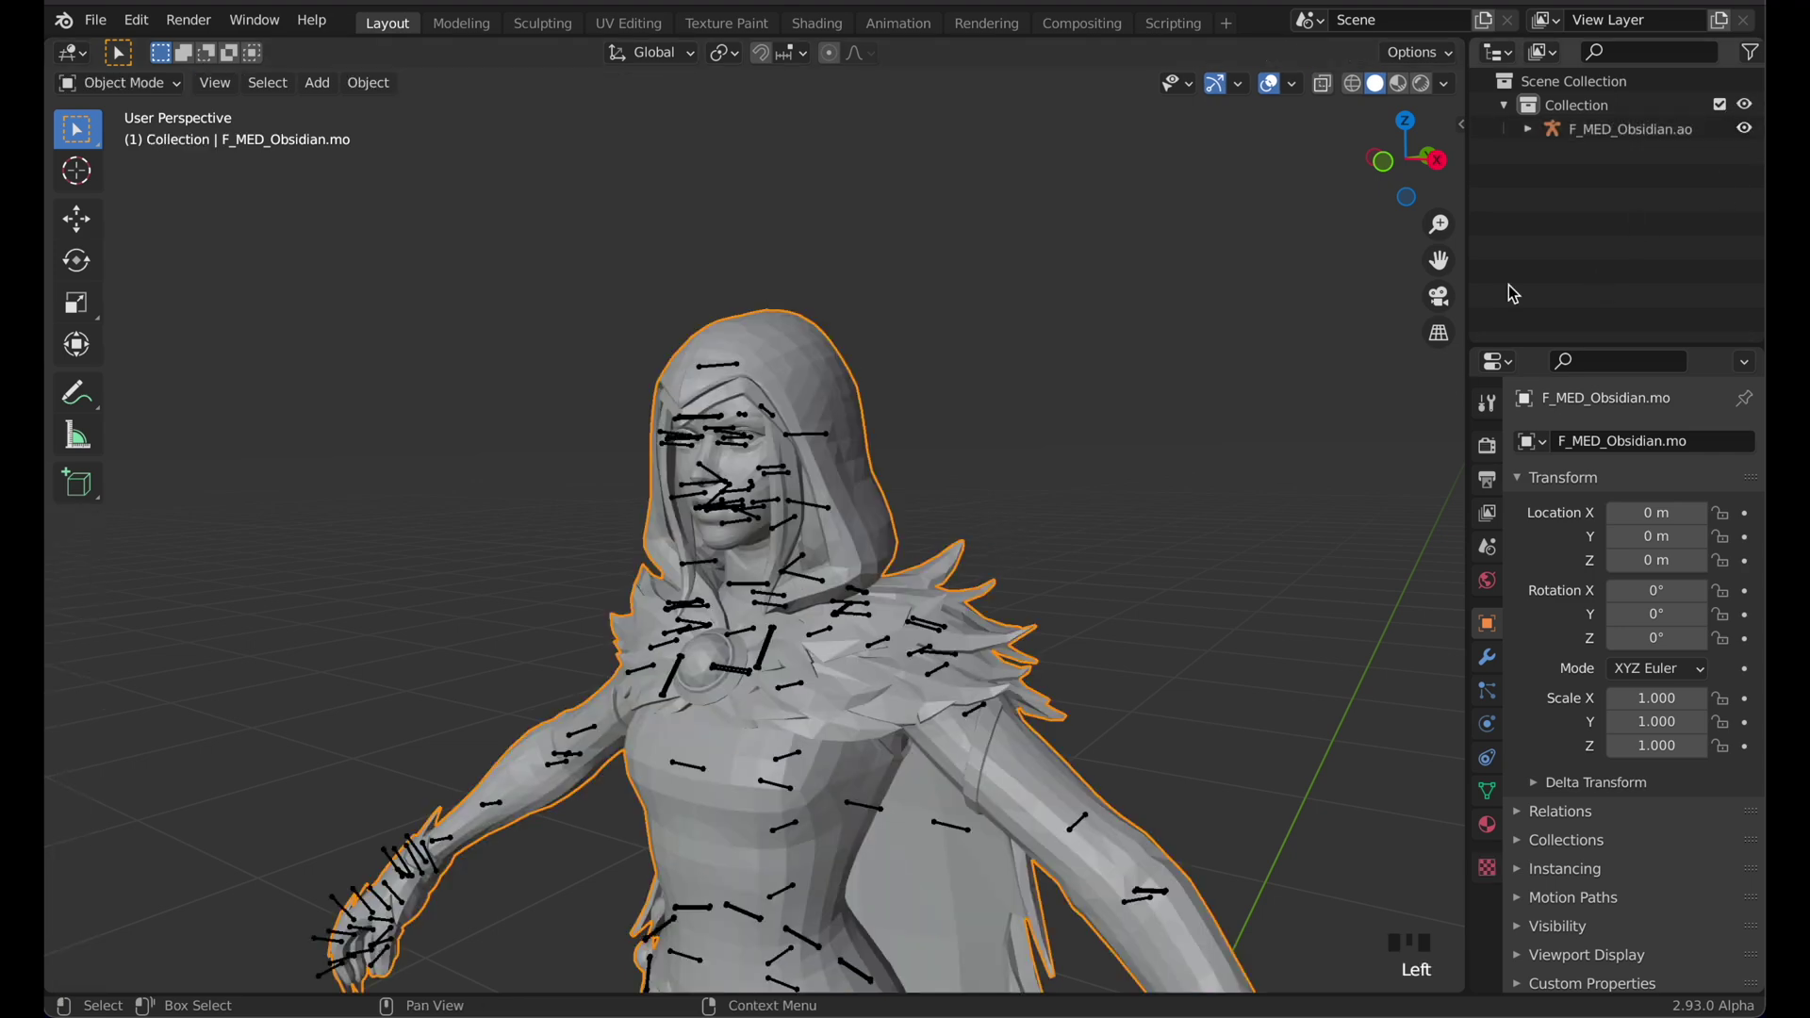
Select the F_MED_Obsidian.ao armature and switch it to Pose Mode with the upper body in view
scroll(1087, 419, down, 2)
middle_drag(1089, 425, 977, 624)
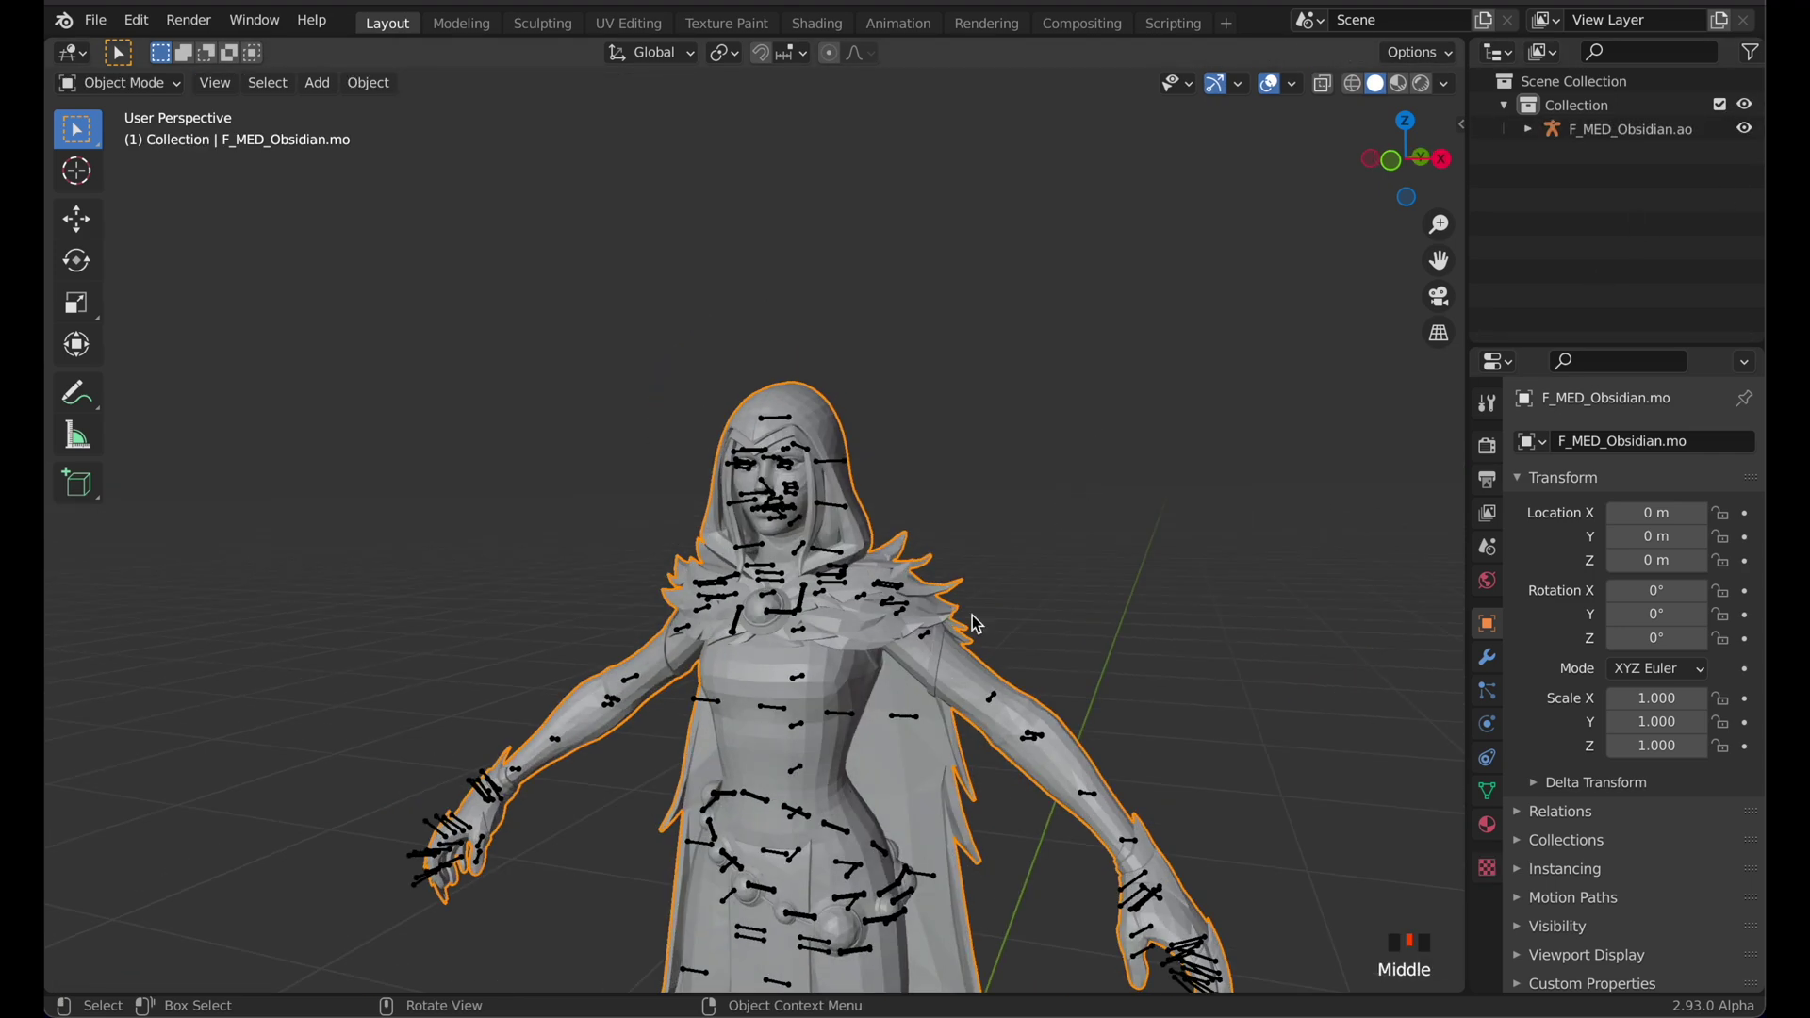
click(793, 773)
click(163, 89)
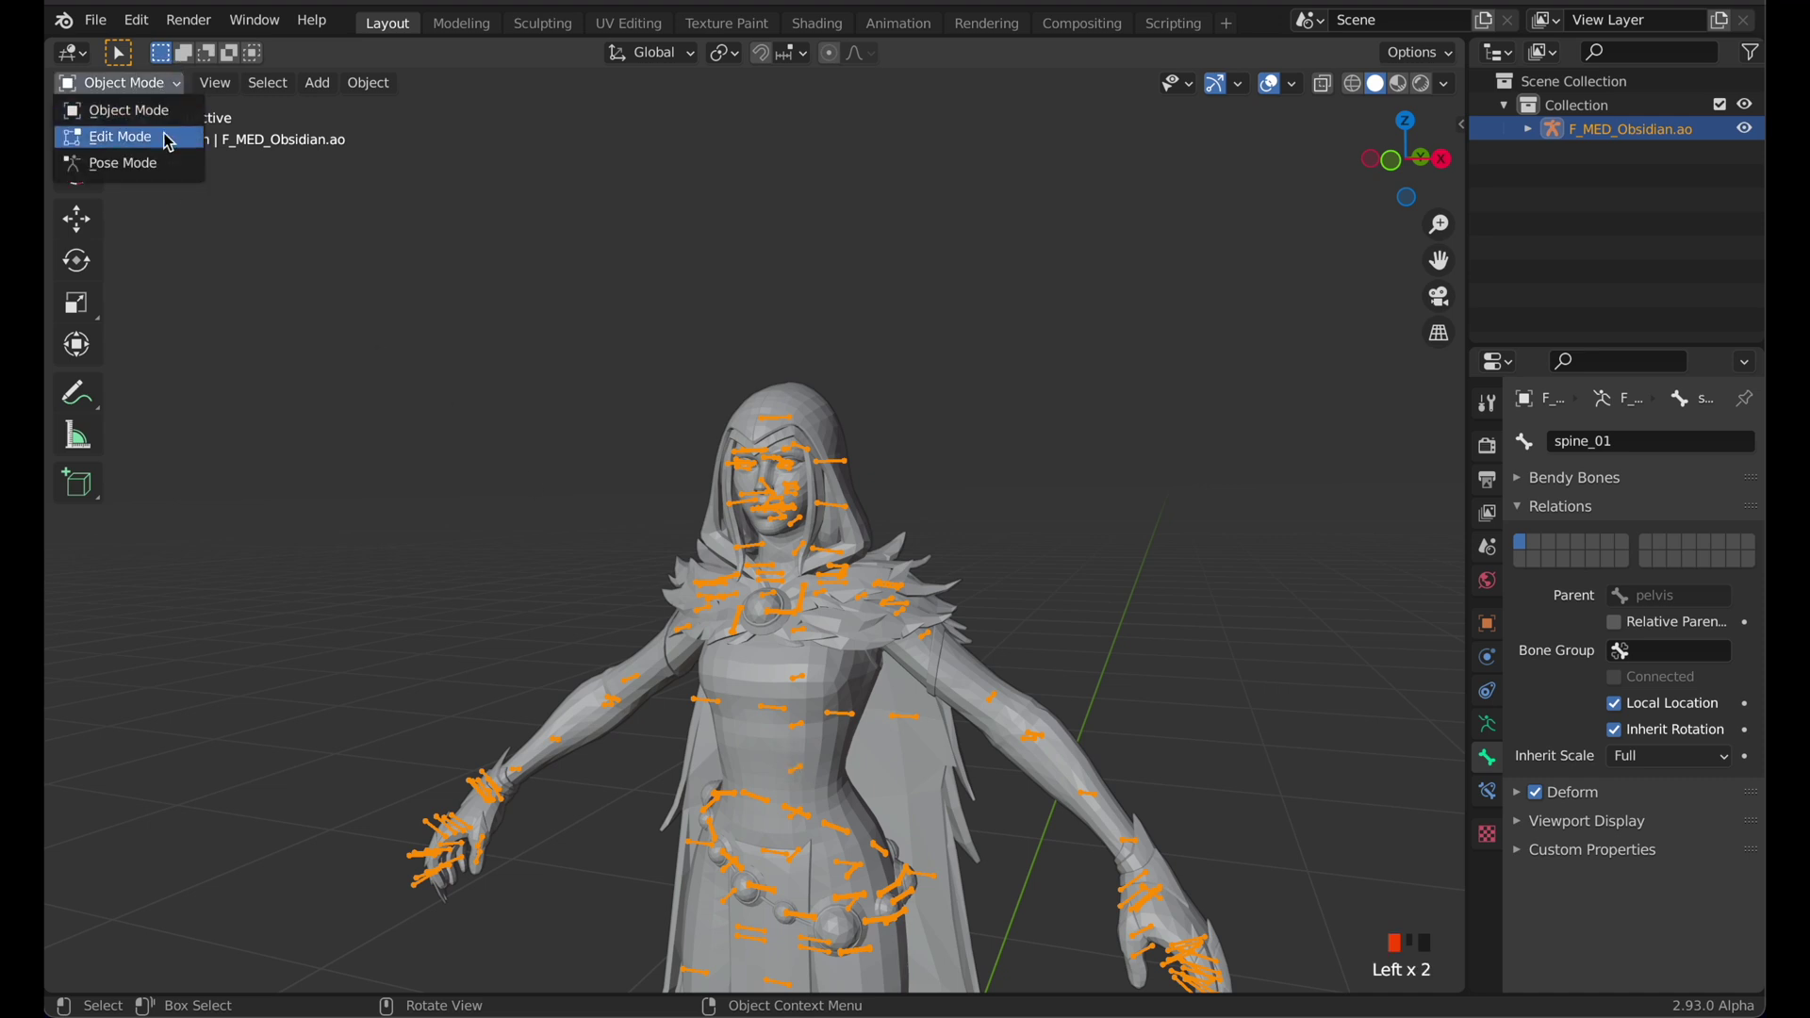
click(166, 161)
middle_drag(659, 554, 737, 555)
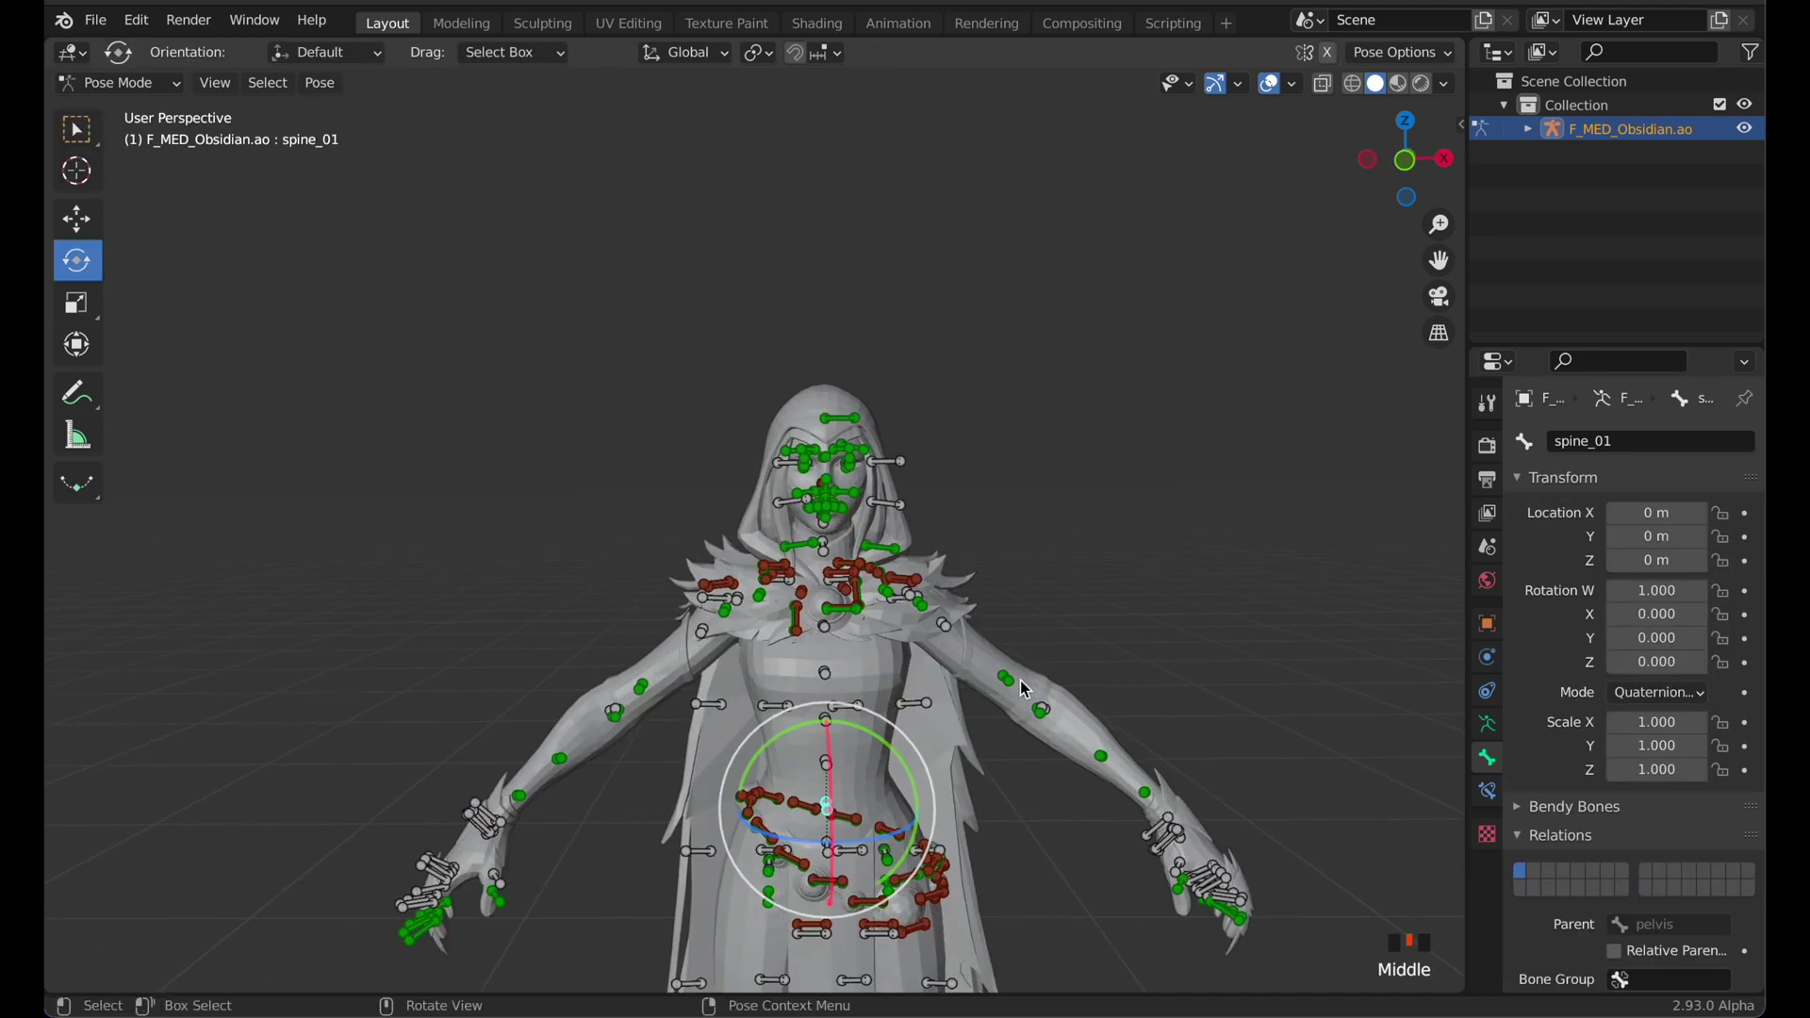
scroll(990, 716, up, 2)
shift+middle_drag(950, 760, 954, 681)
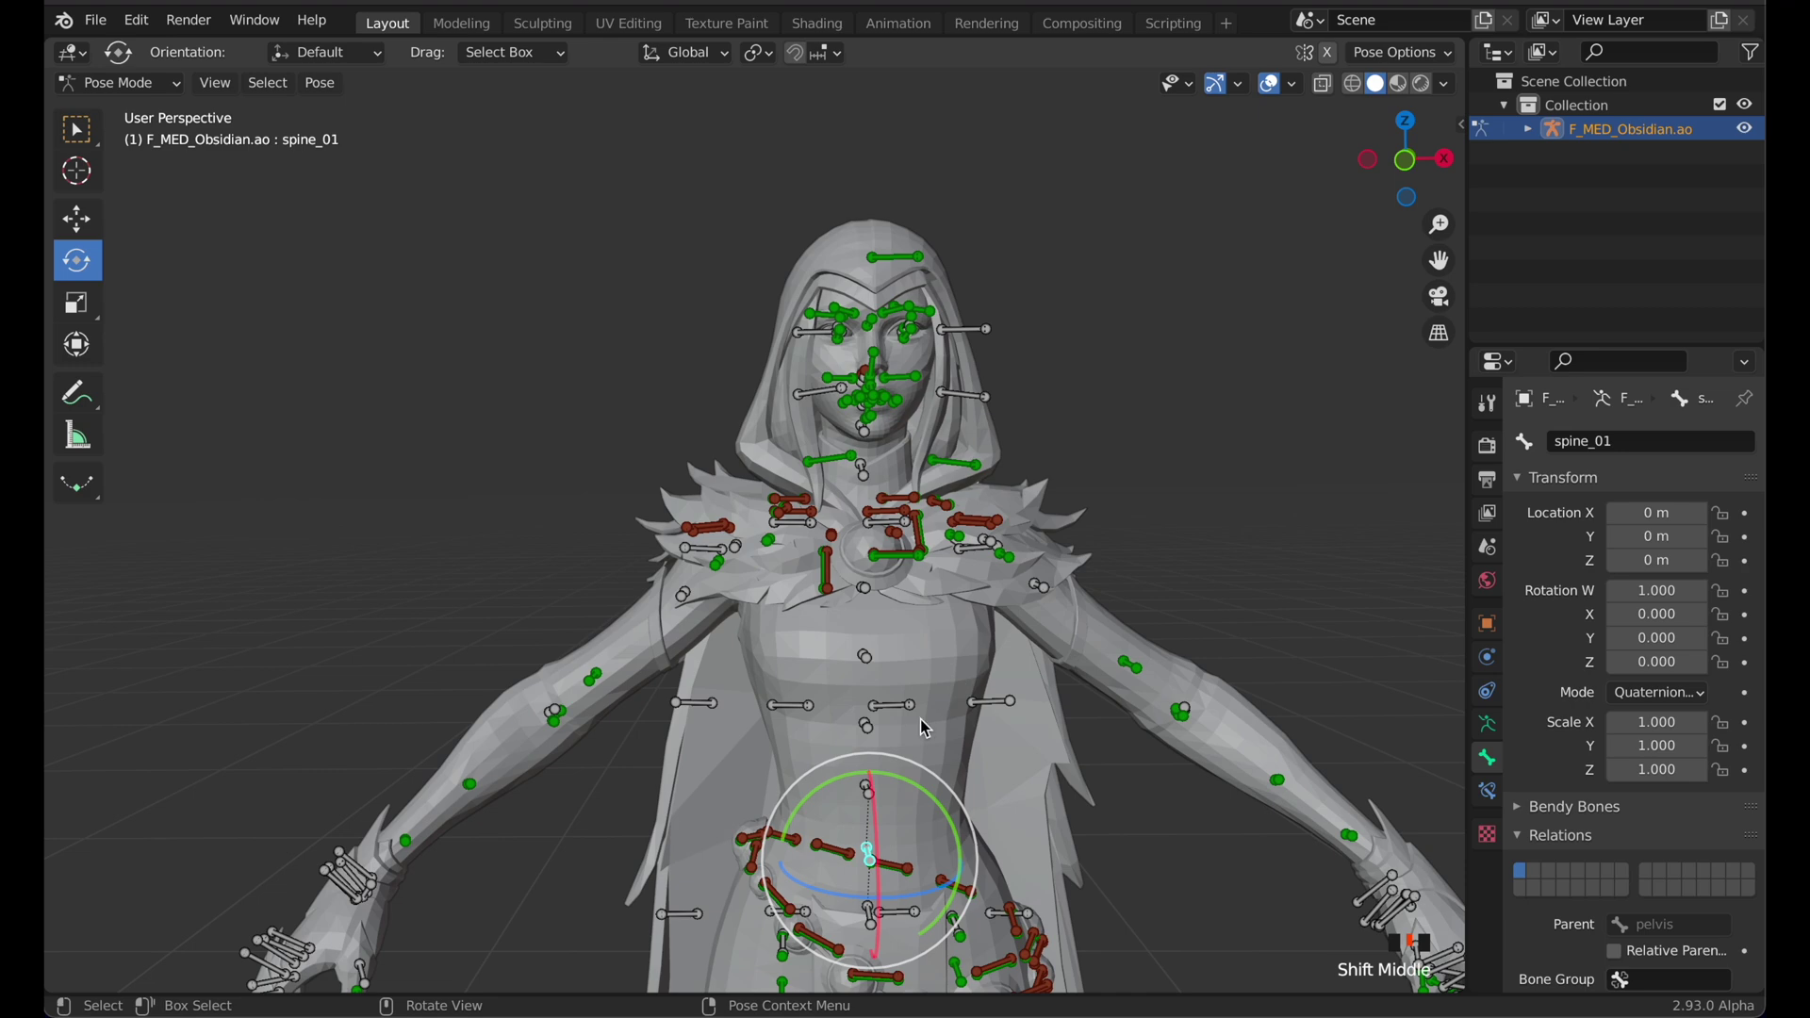
Rotate the spine_01 bone to bend the torso sideways and reveal which head and hood bones do not follow
mouse_move(850, 770)
mouse_down()
mouse_move(833, 771)
mouse_move(910, 775)
mouse_move(762, 755)
mouse_move(822, 726)
mouse_move(759, 761)
mouse_move(891, 755)
mouse_move(837, 755)
mouse_move(881, 749)
mouse_move(867, 742)
mouse_up()
right_click(868, 742)
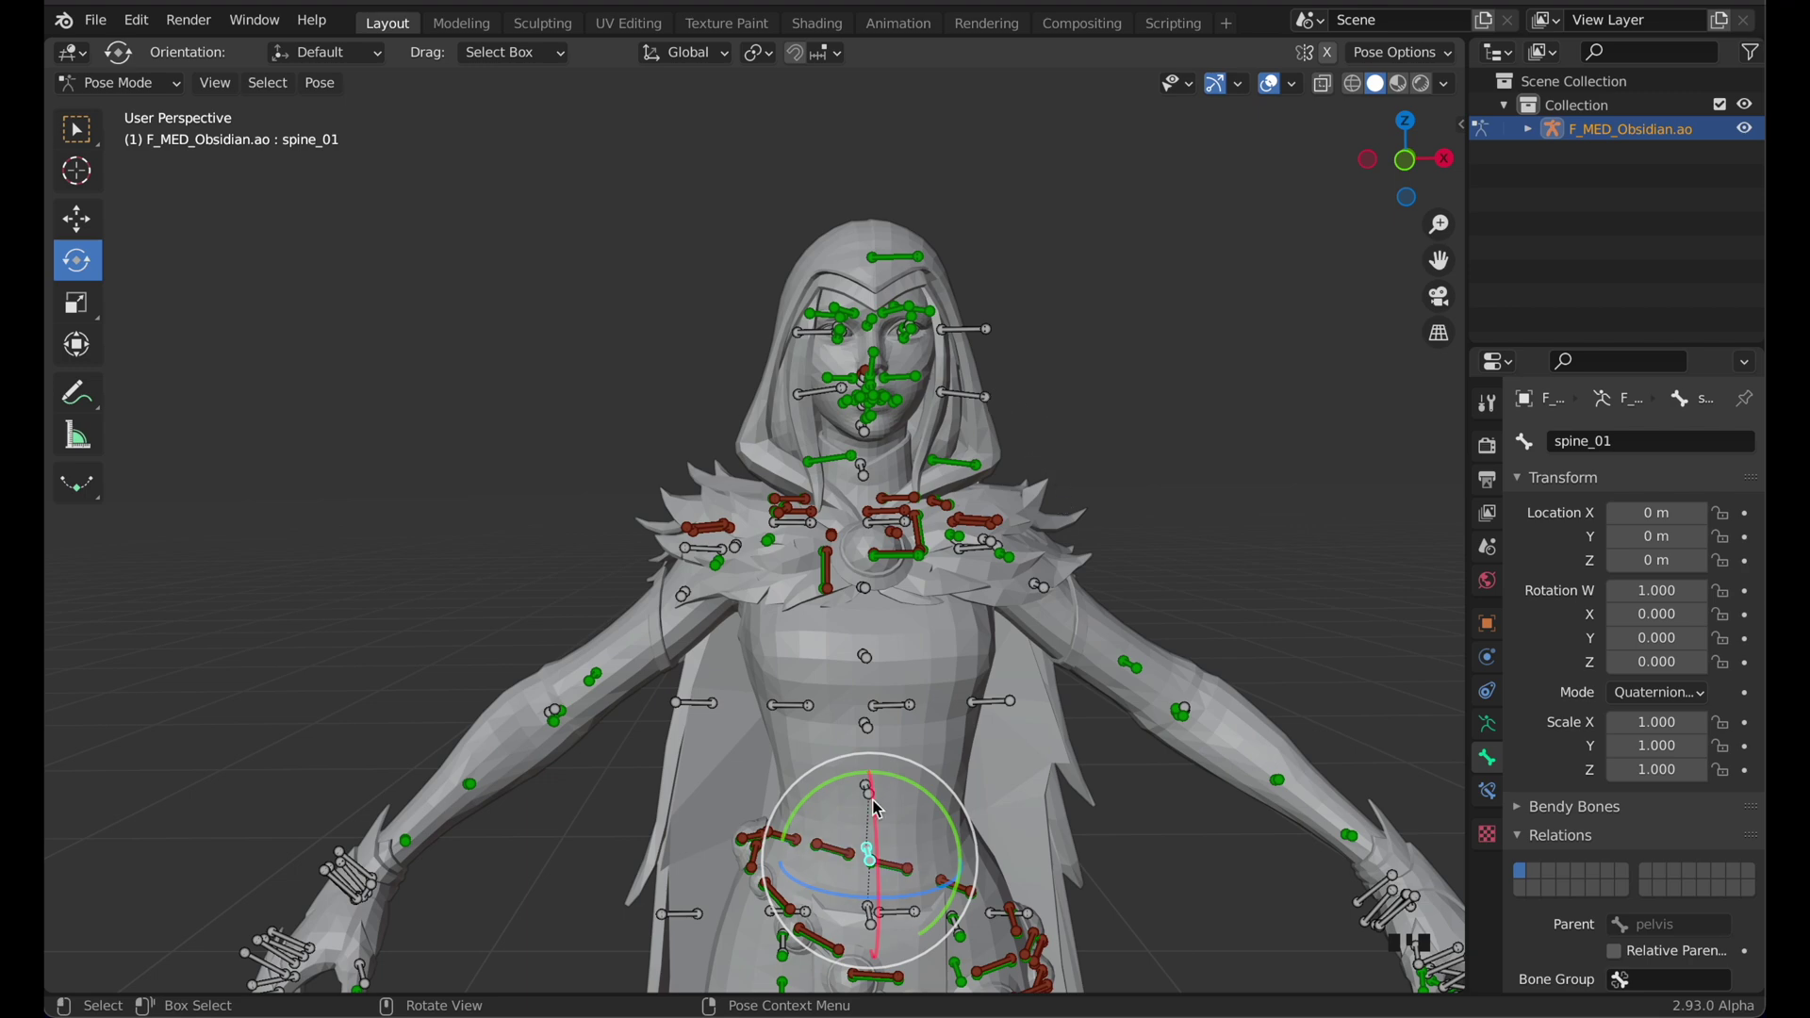
drag(825, 785, 1113, 483)
middle_drag(1113, 483, 1099, 521)
Examine the parent relations of the dyn_hair_fr_r_02 and dyn_widows_peak bones in Edit Mode and Pose Mode
click(132, 85)
click(160, 115)
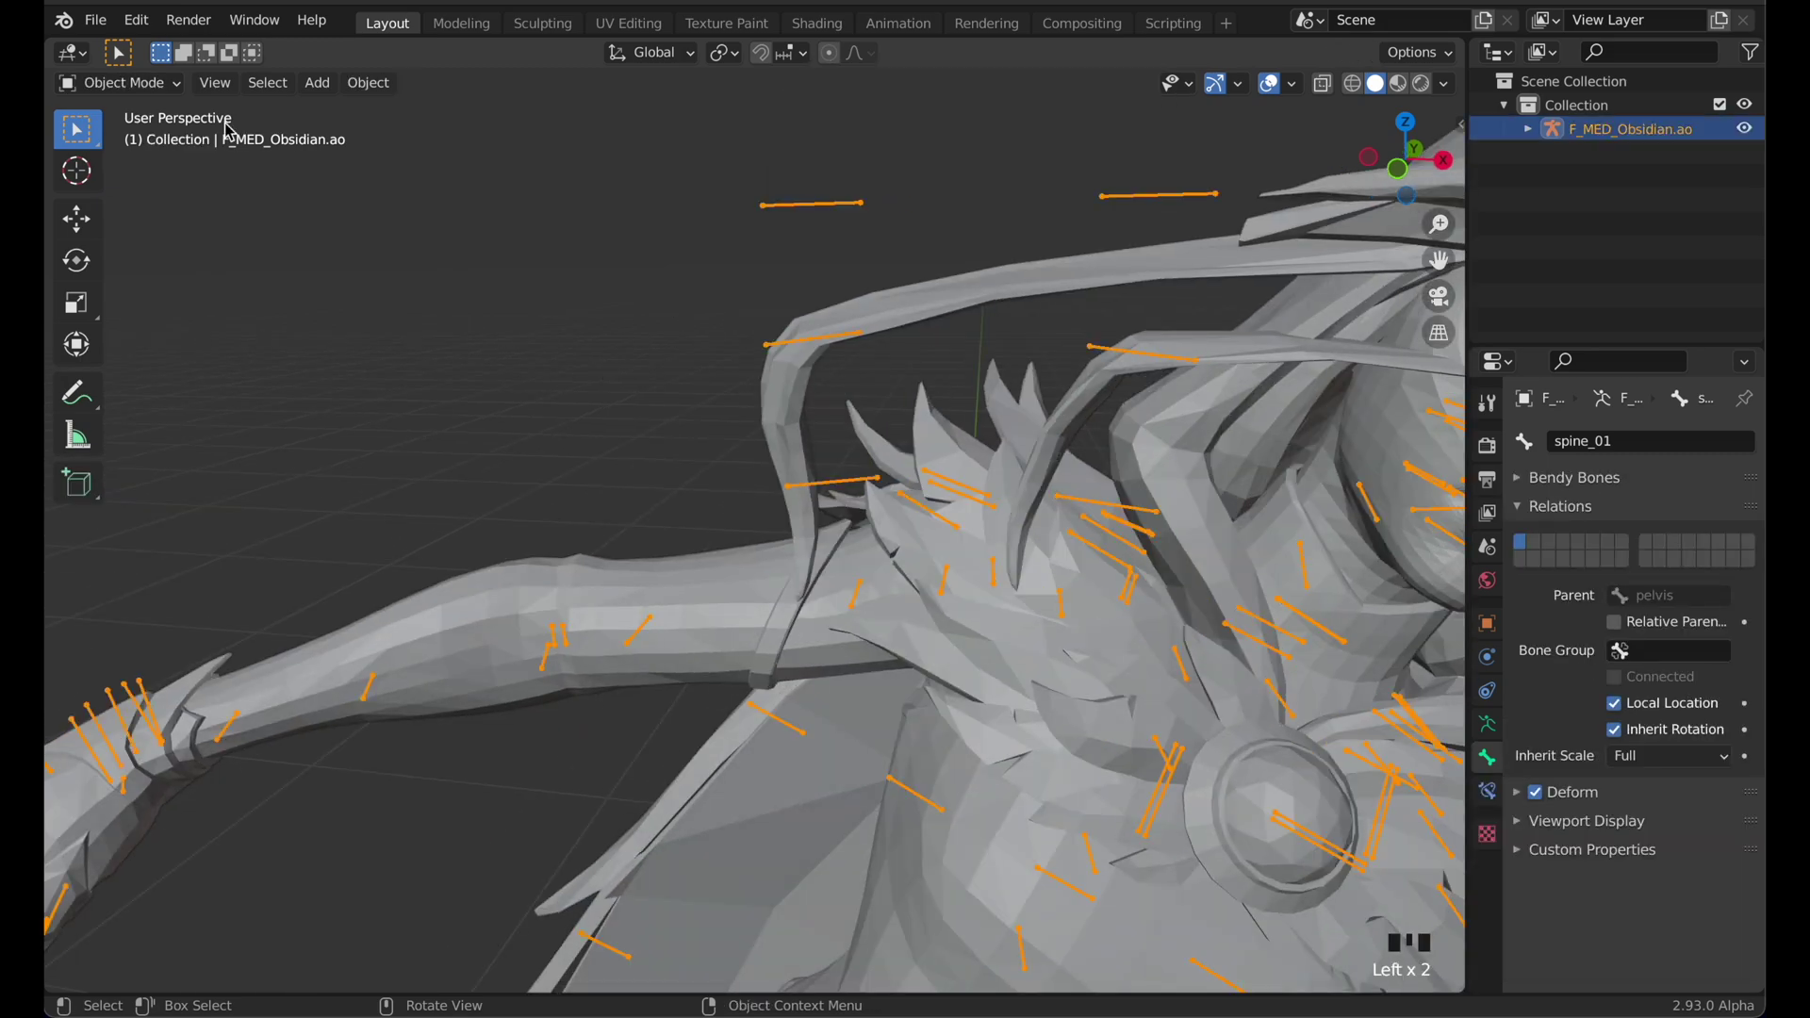
key(ctrl+Tab)
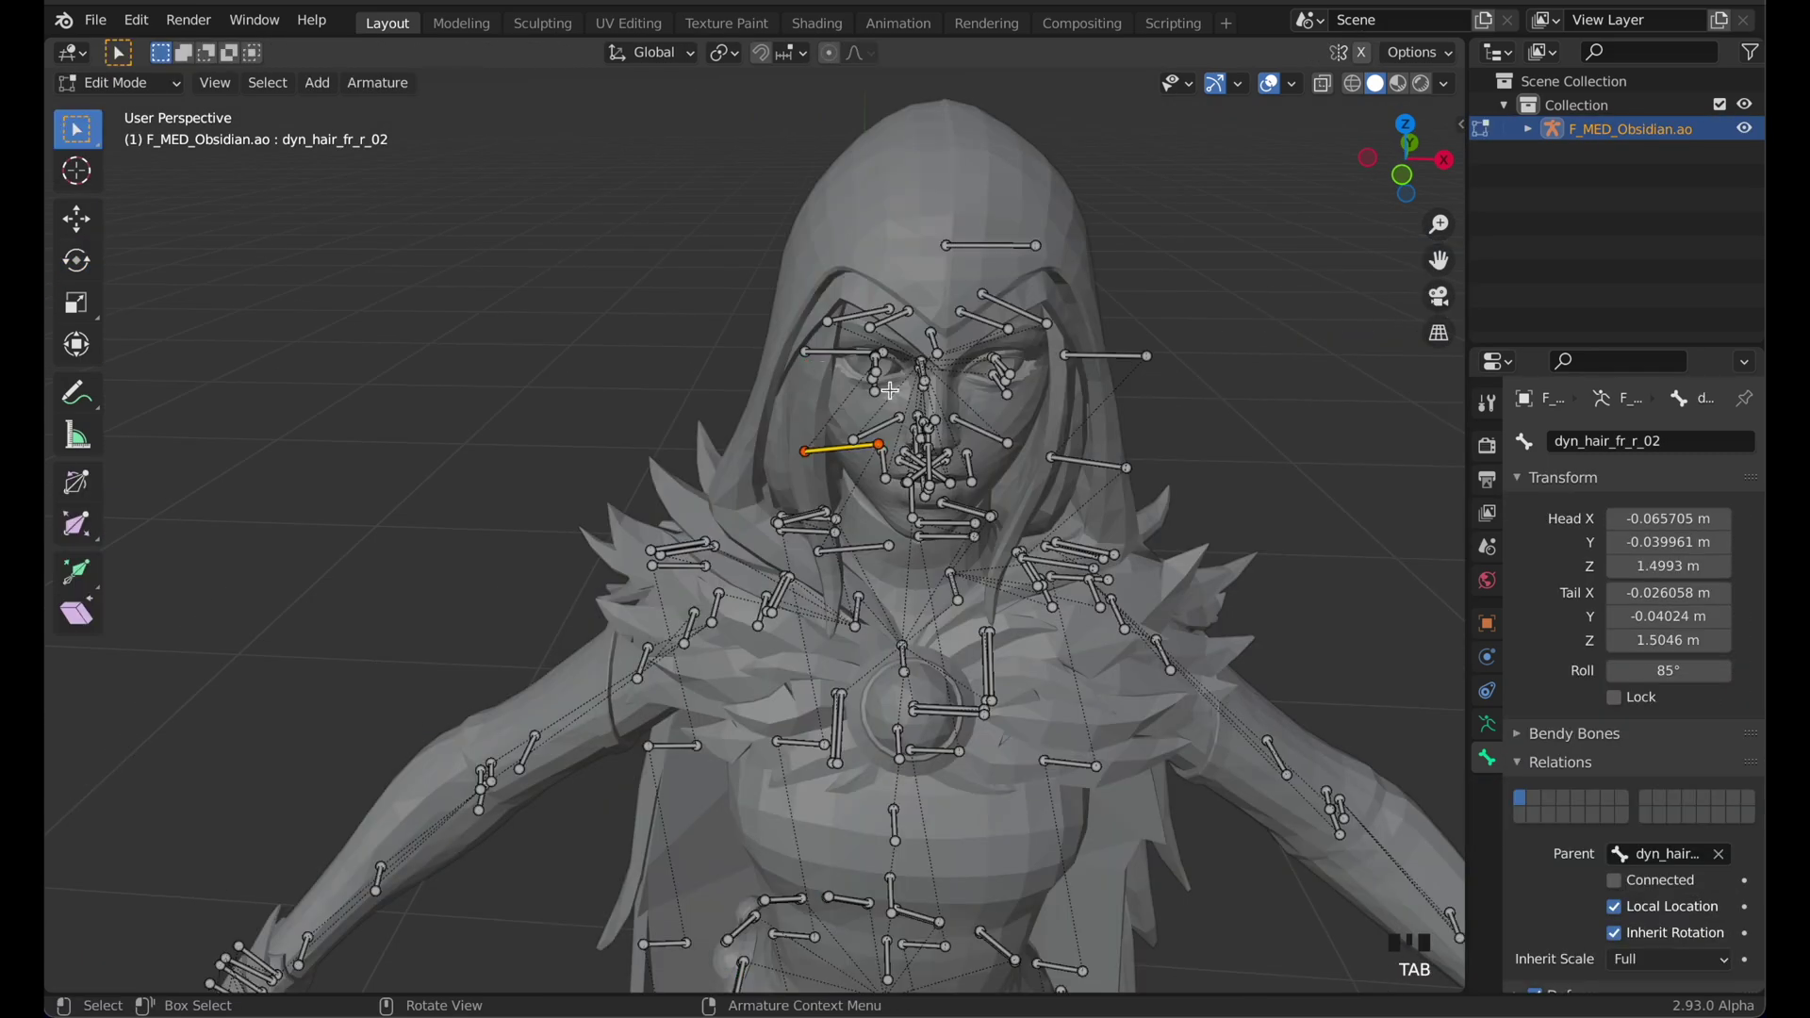
middle_drag(565, 359, 660, 358)
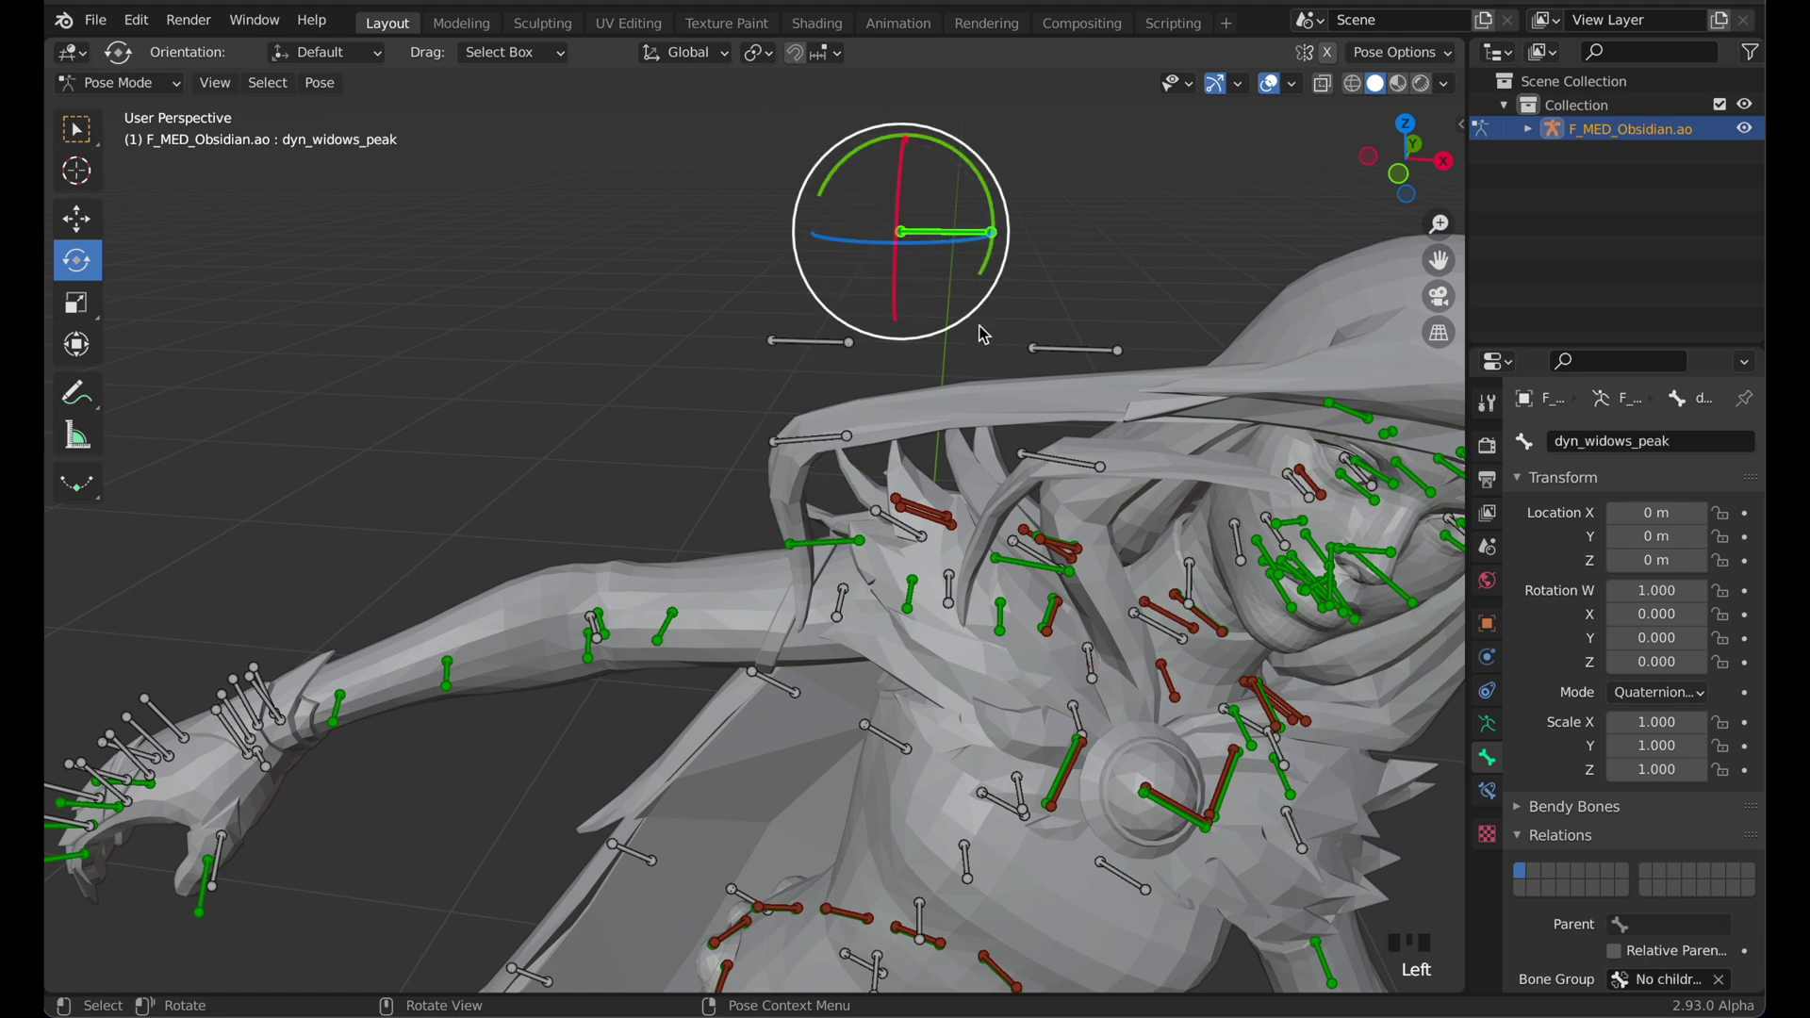
middle_drag(984, 335, 967, 410)
In Edit Mode, set the parent of the dyn_hair_fr_r_01 and dyn_hair_fr_l_01 bones to dyn_widows_peak
click(804, 397)
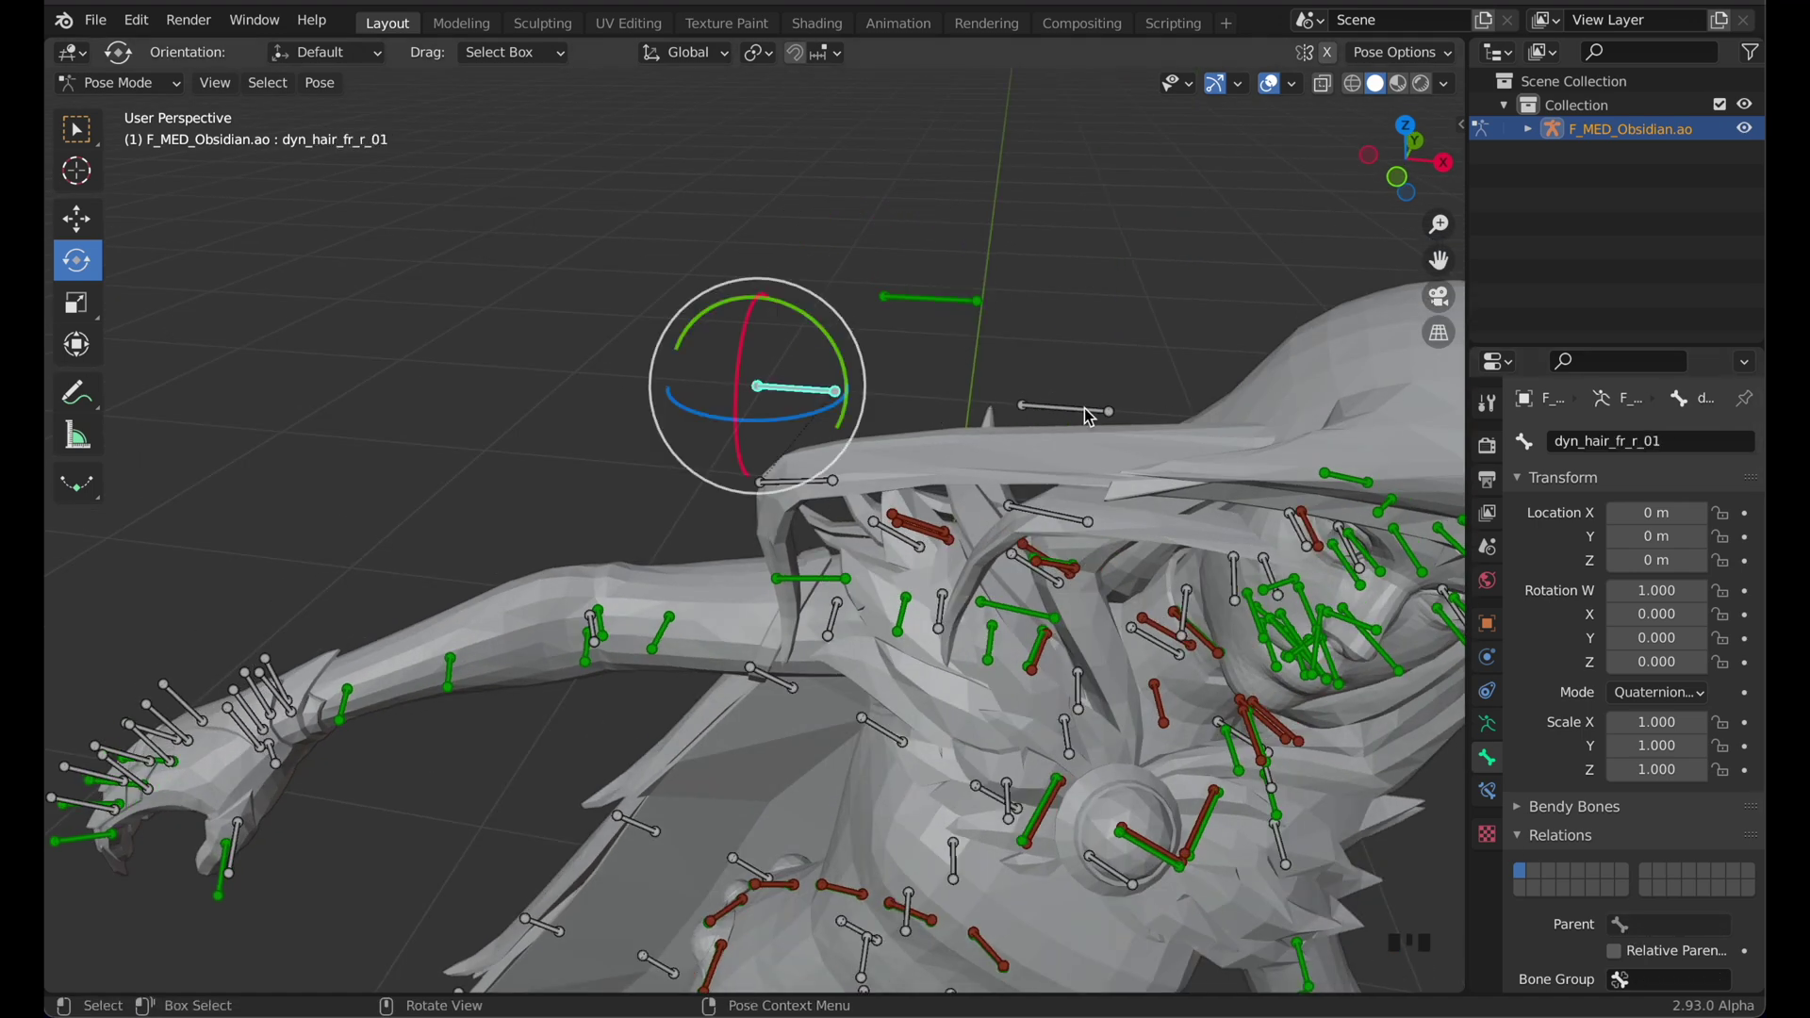
click(925, 303)
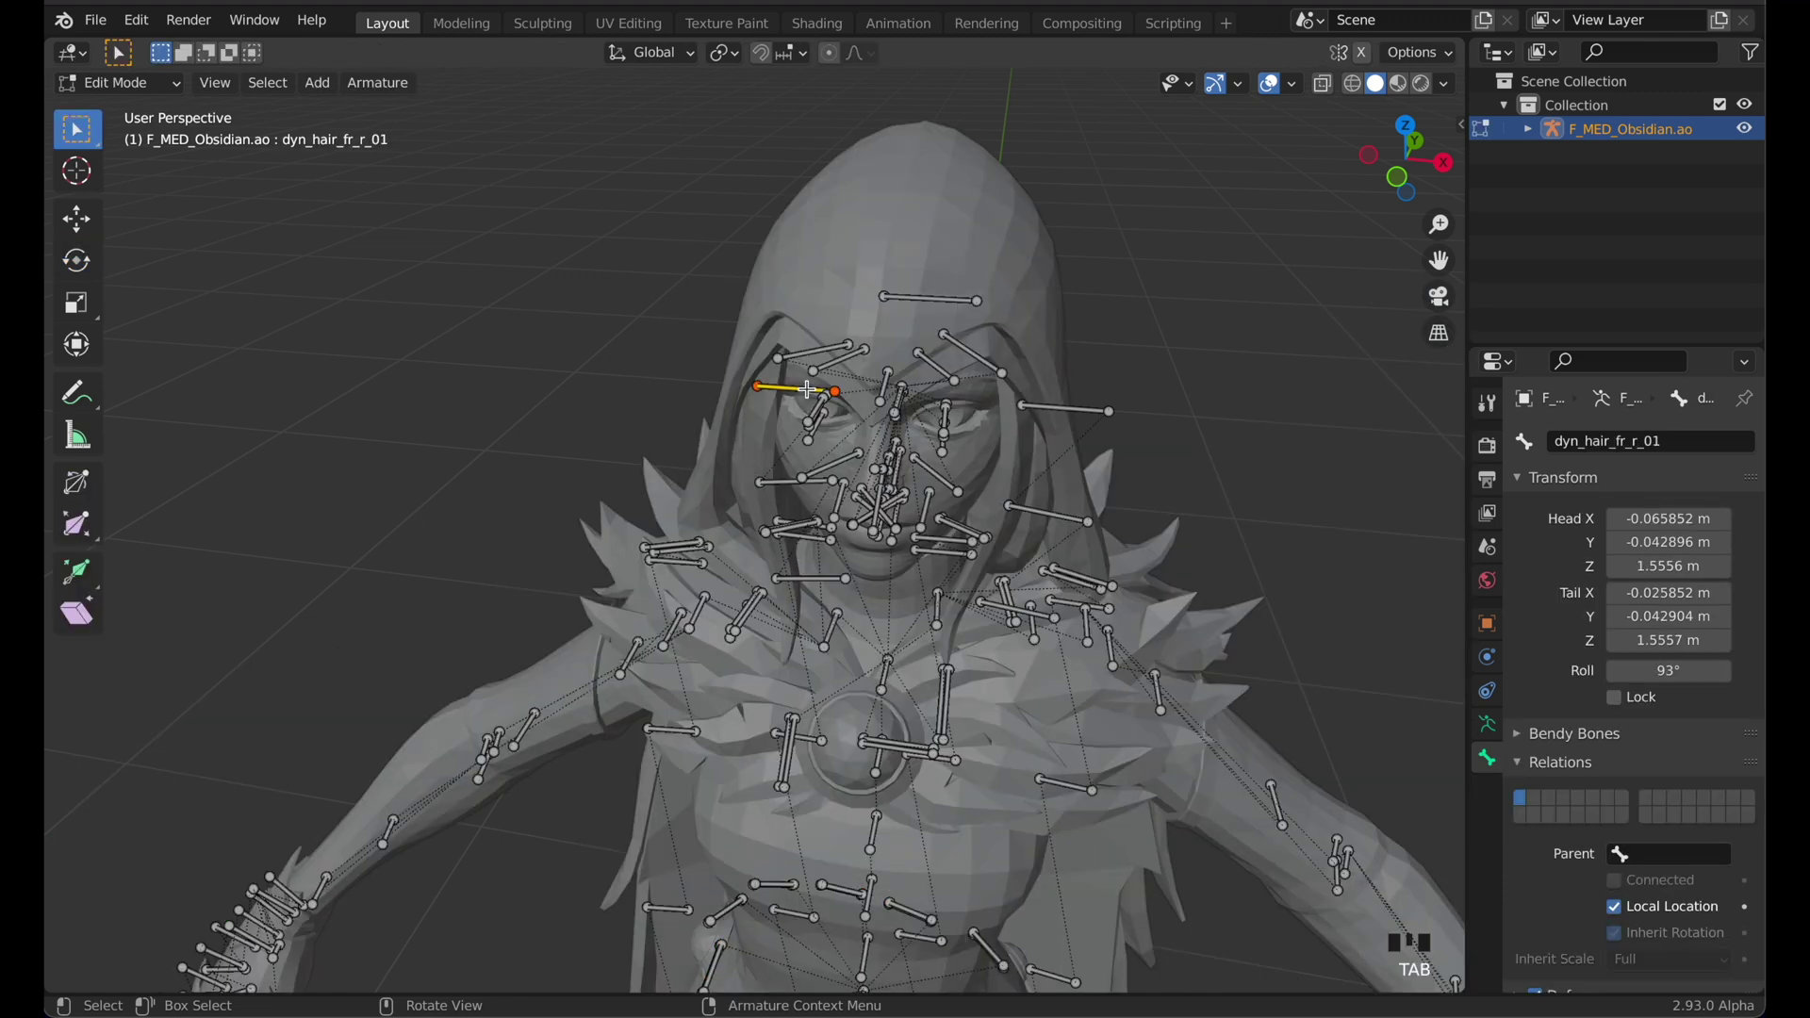
click(1669, 854)
text(dyn)
click(1648, 866)
key(ctrl+shift+m)
click(1652, 854)
text(dyn_wi)
key(Return)
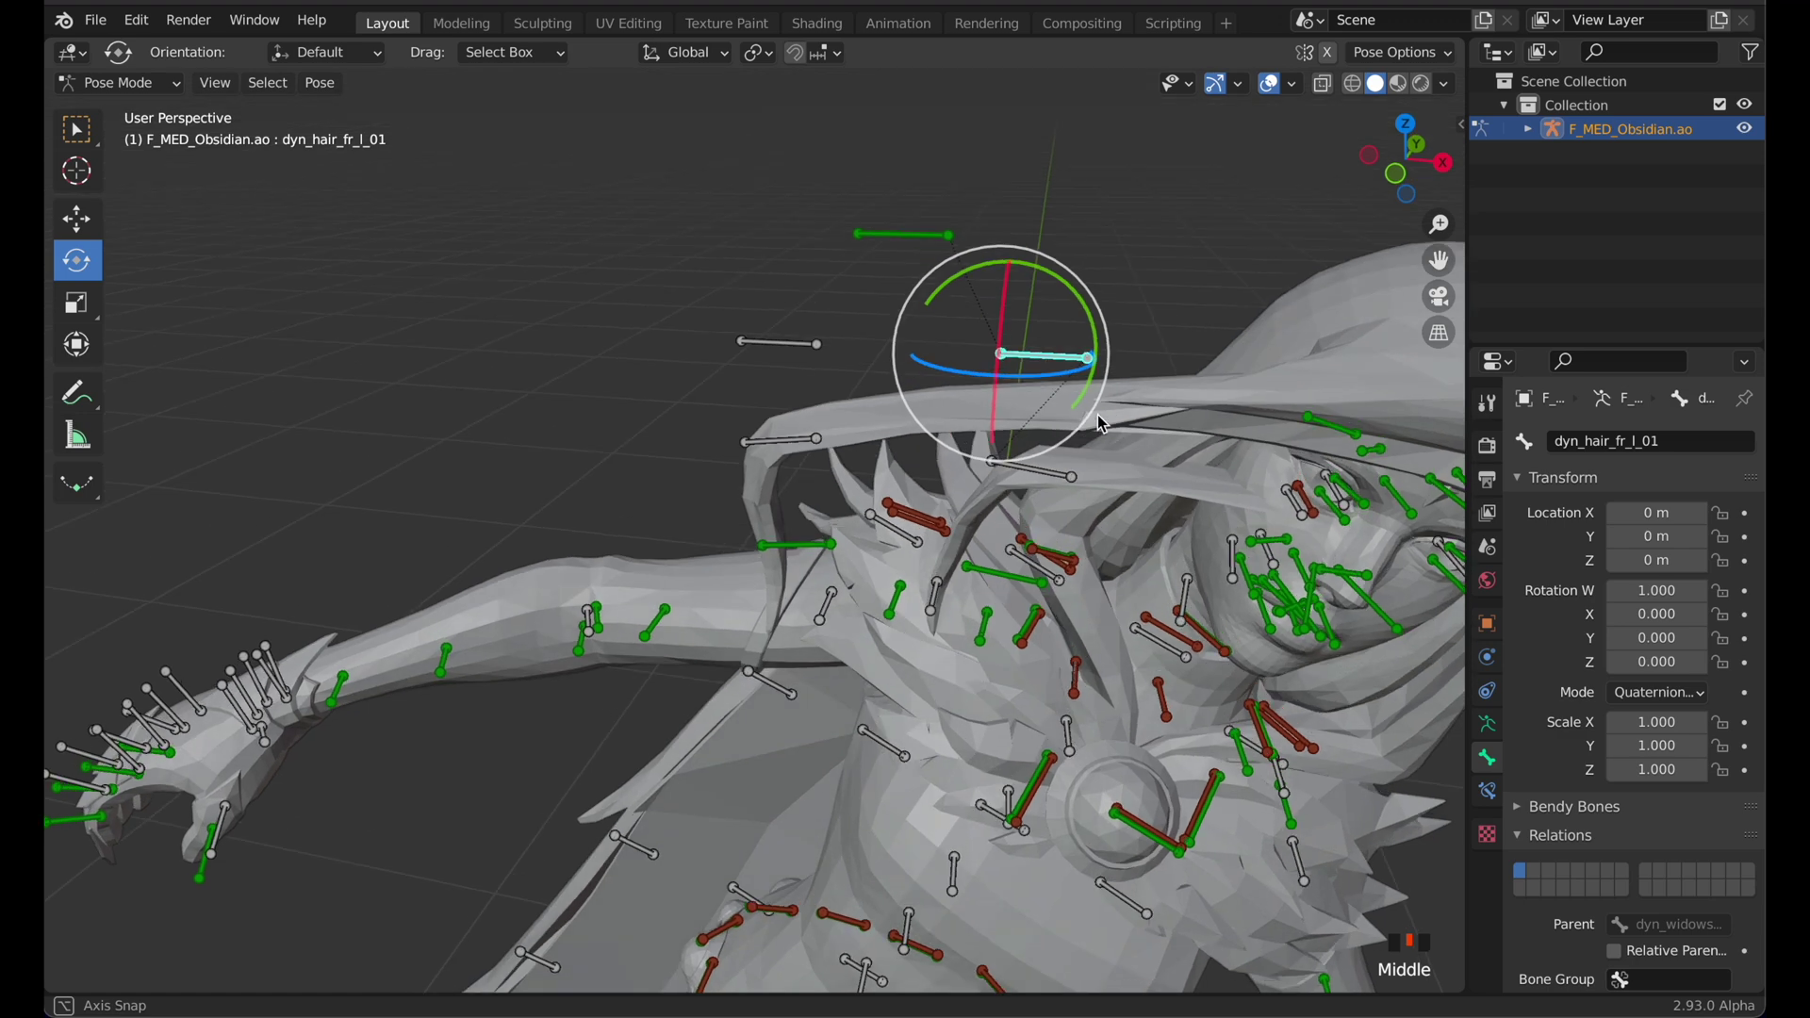
In Edit Mode, set the parent of the dyn_widows_peak bone to head, and return to Pose Mode
click(784, 537)
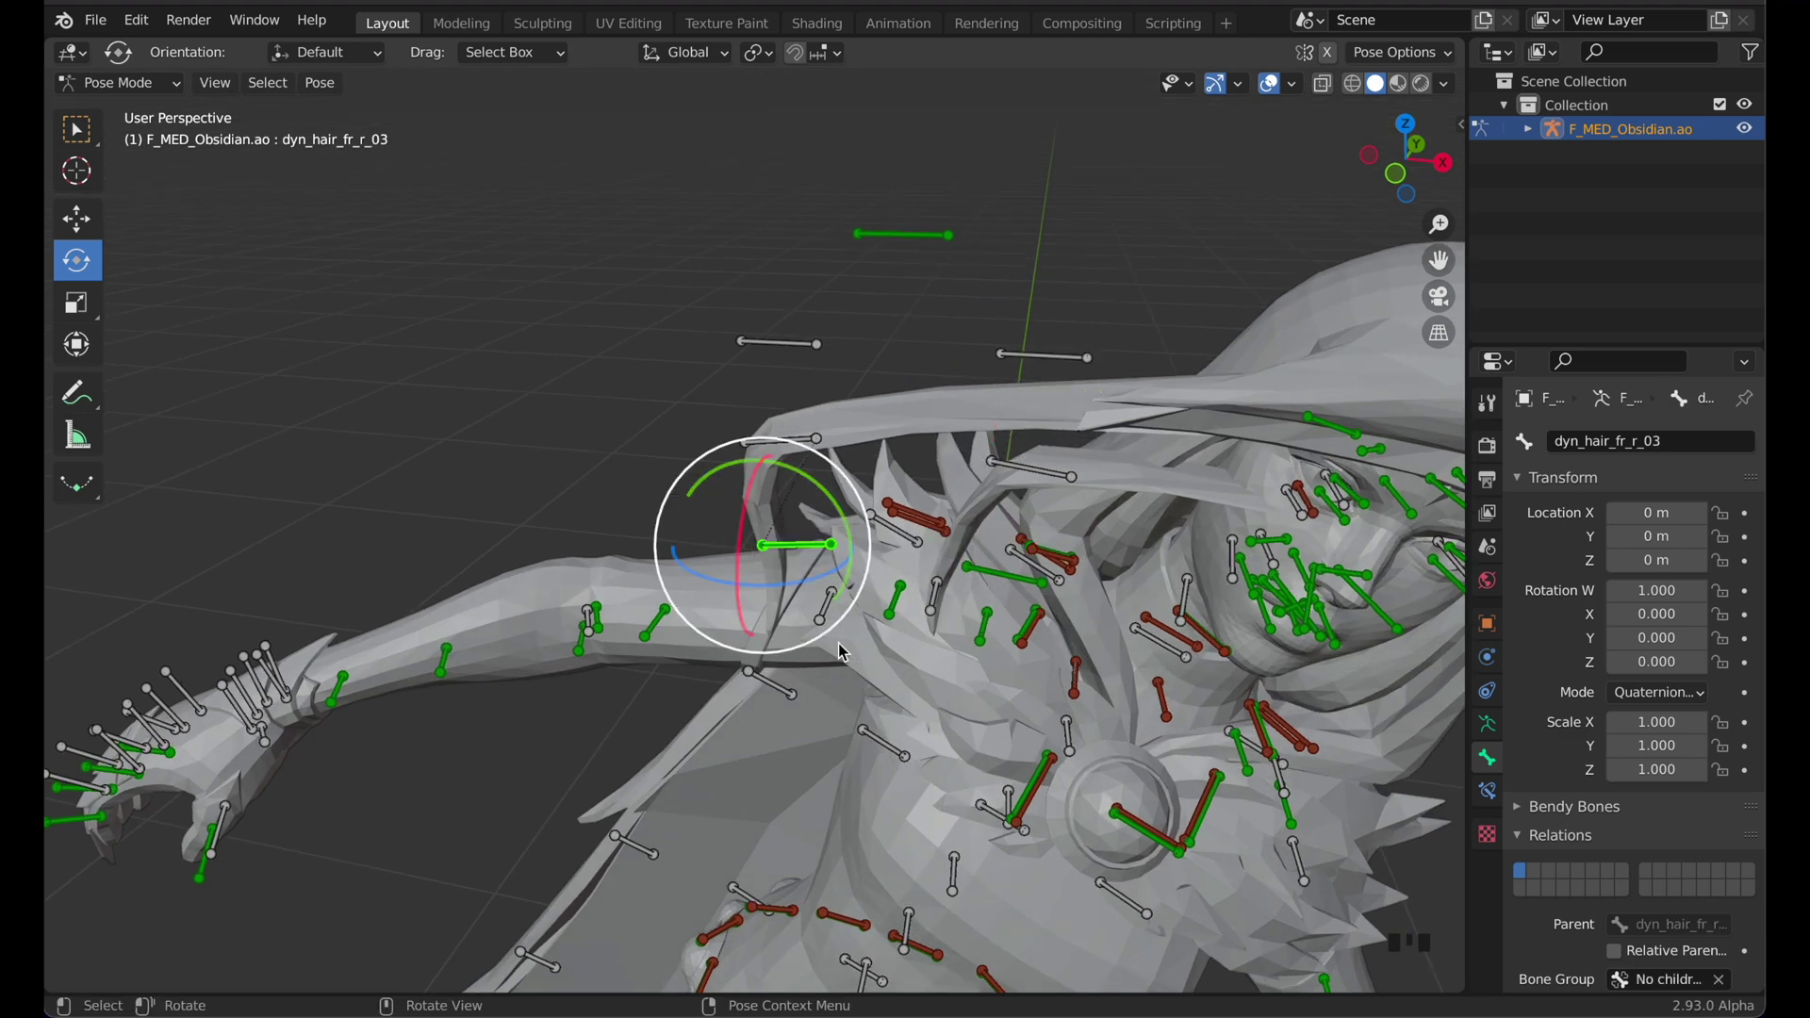
click(809, 272)
key(Tab)
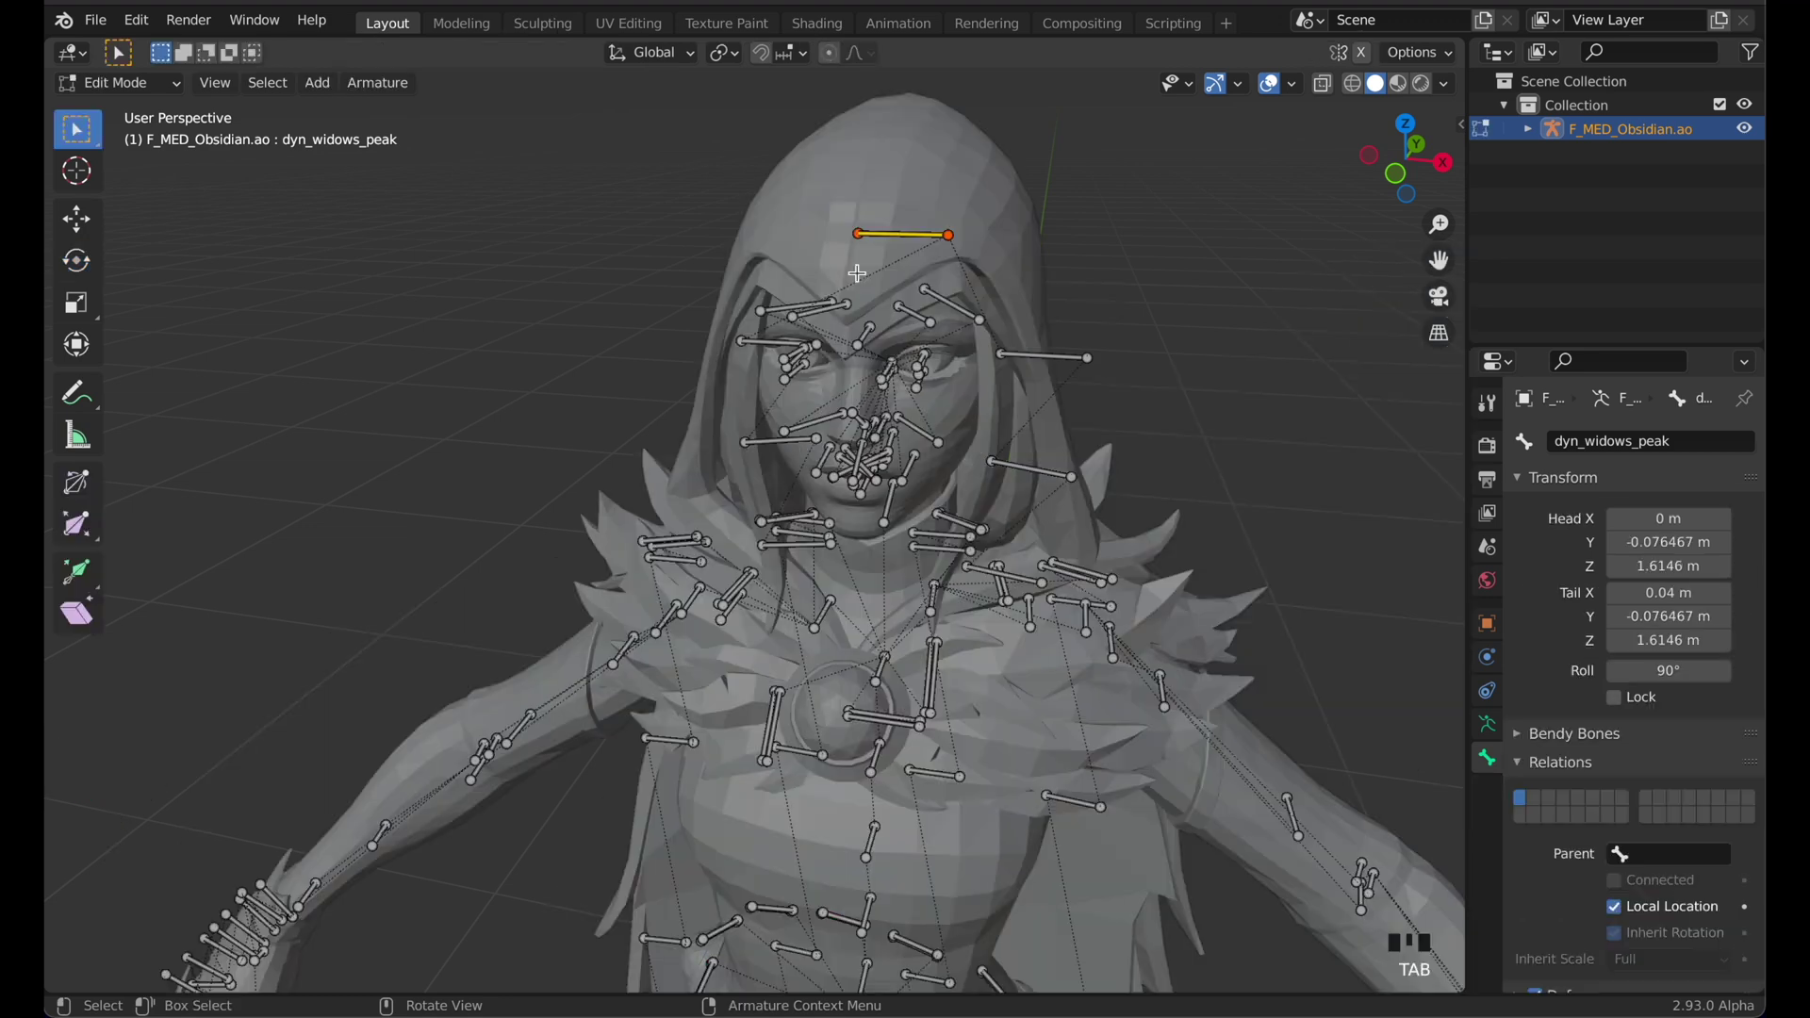
middle_drag(1446, 566, 1334, 575)
click(1677, 856)
text(face)
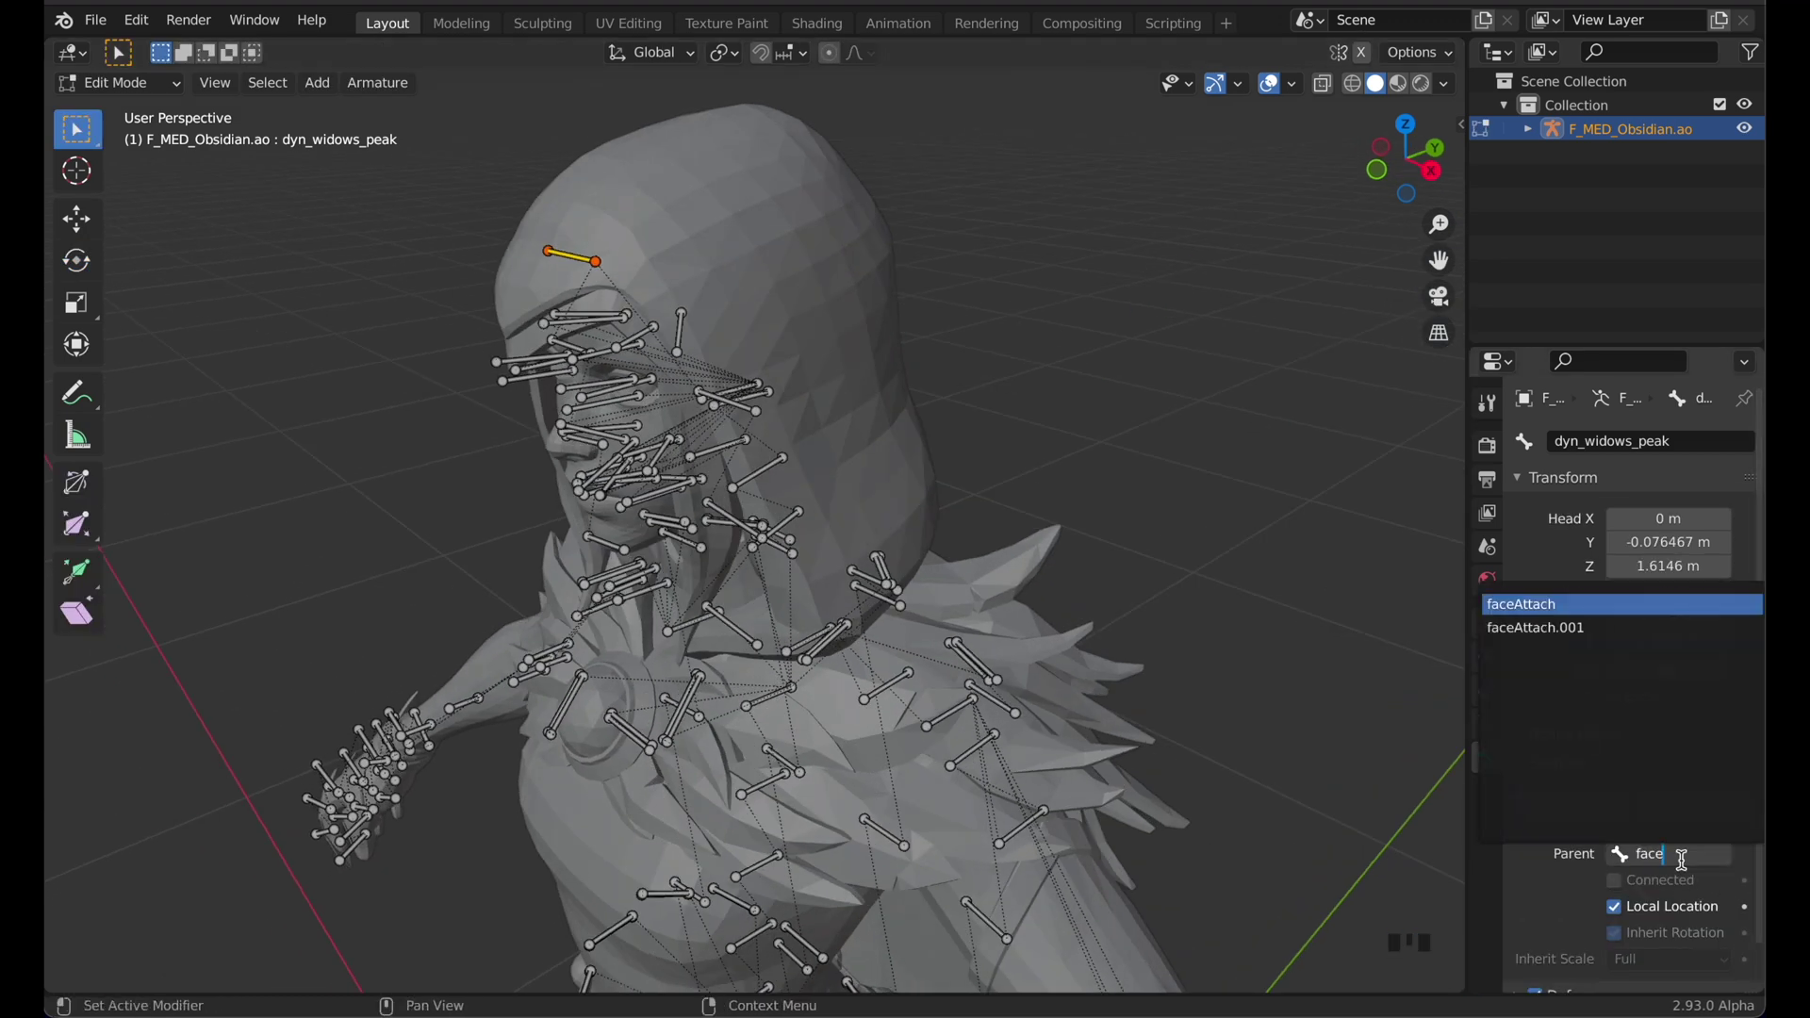
key(BackSpace)
key(BackSpace)
key(BackSpace)
key(BackSpace)
text(head)
key(Return)
key(Tab)
Select the spine_01 bone and try rotating it from the front and the side to test the reparented bones, cancelling each rotation
scroll(942, 396, down, 2)
mouse_move(942, 396)
middle_down()
mouse_move(843, 310)
mouse_move(975, 320)
mouse_move(1022, 489)
mouse_move(1067, 433)
mouse_move(998, 438)
mouse_move(990, 641)
middle_up()
scroll(1001, 462, down, 1)
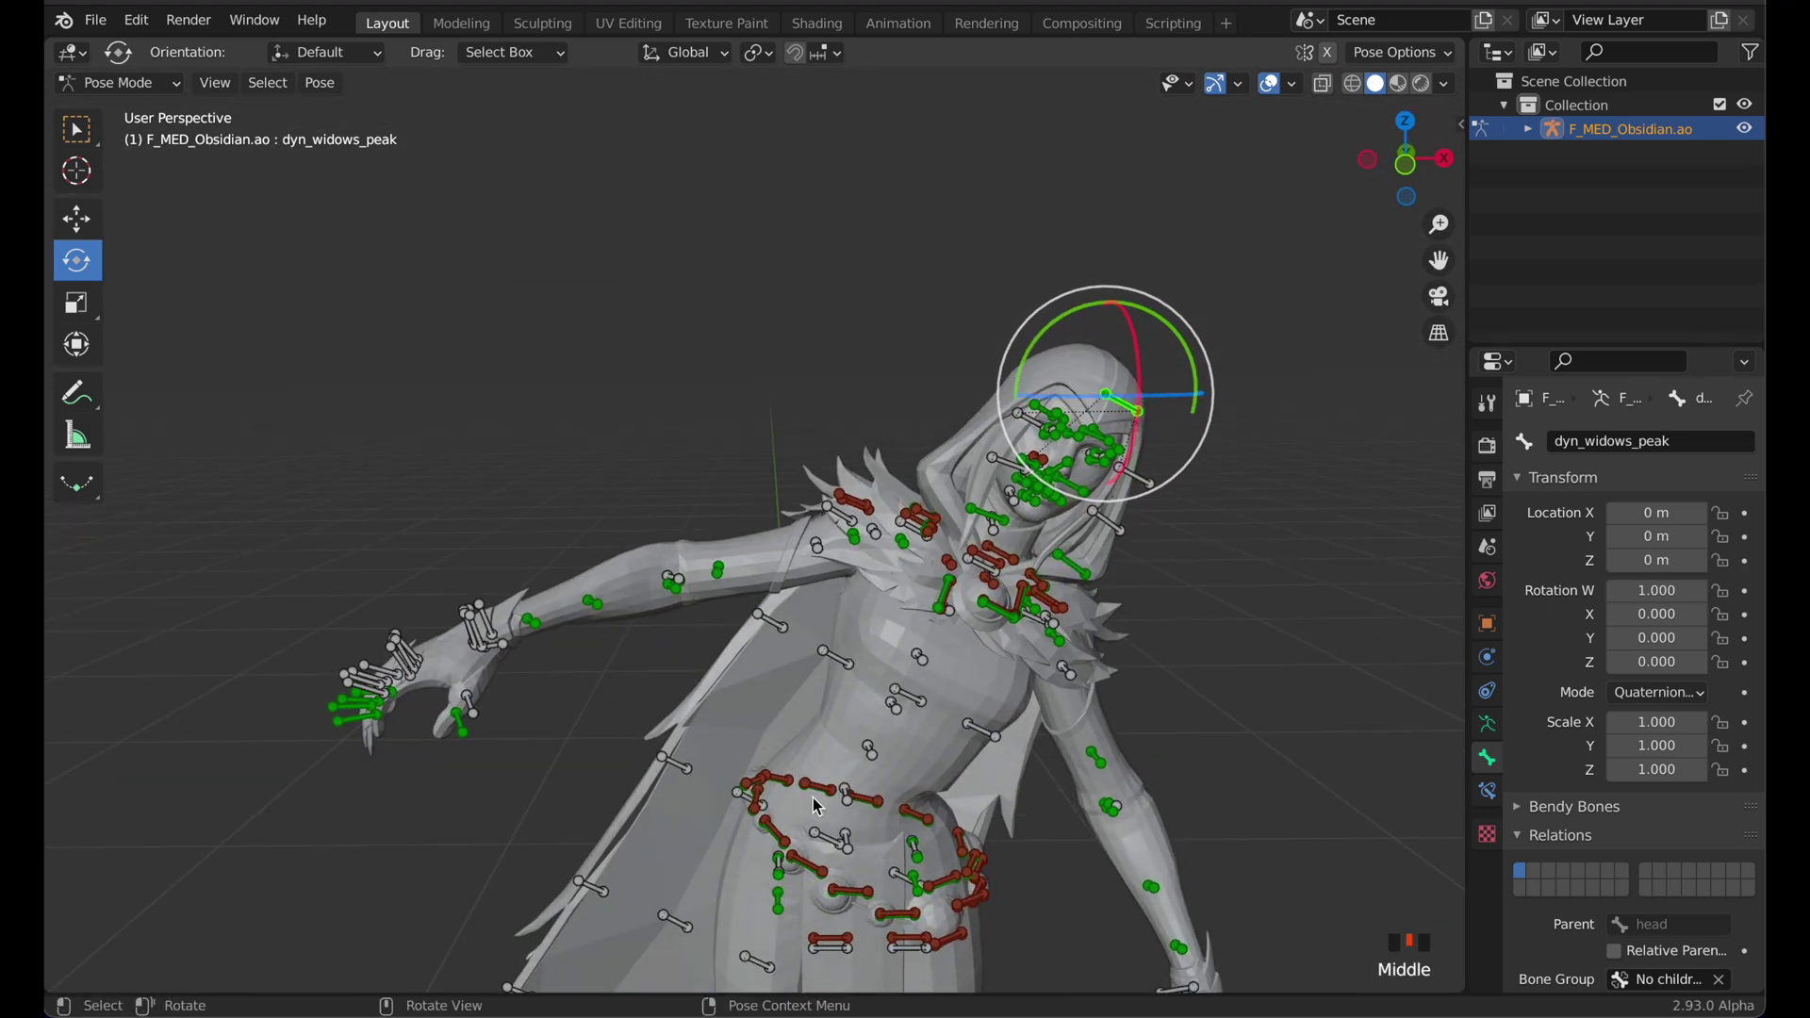
click(852, 800)
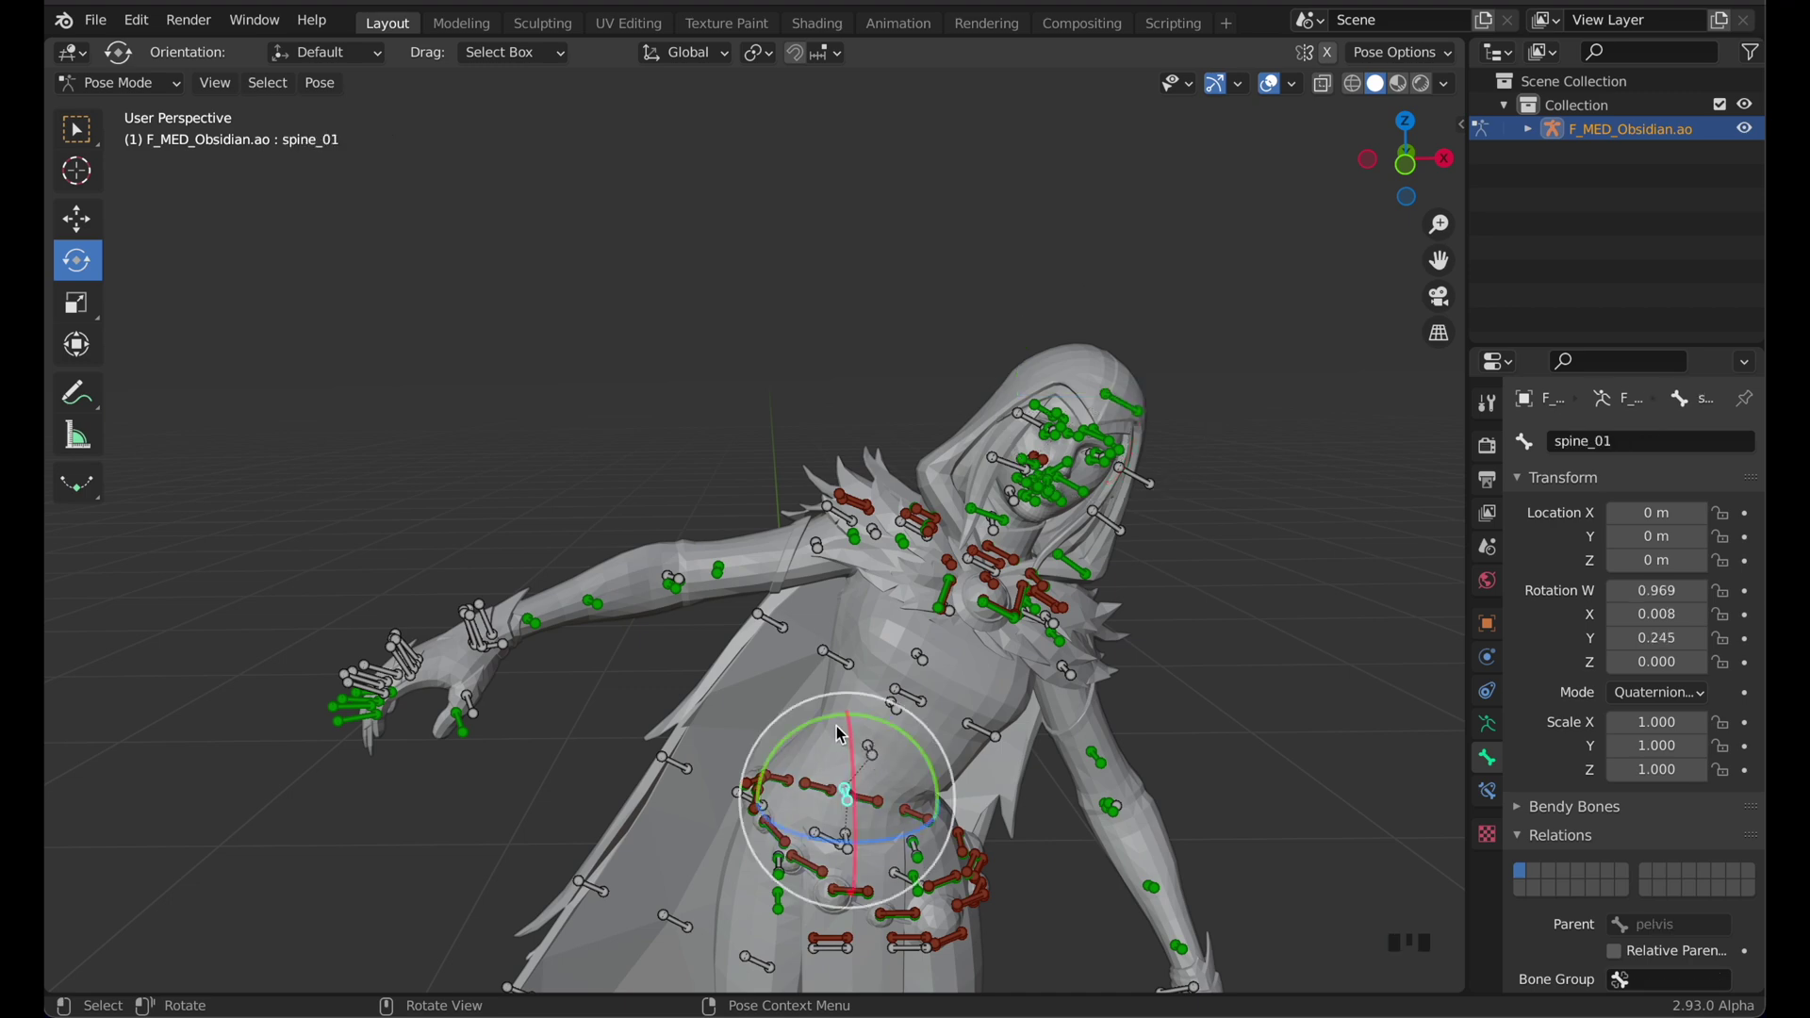
drag(840, 728, 856, 853)
right_click(856, 853)
middle_drag(948, 775, 754, 780)
scroll(738, 779, down, 2)
drag(690, 714, 471, 760)
right_click(471, 759)
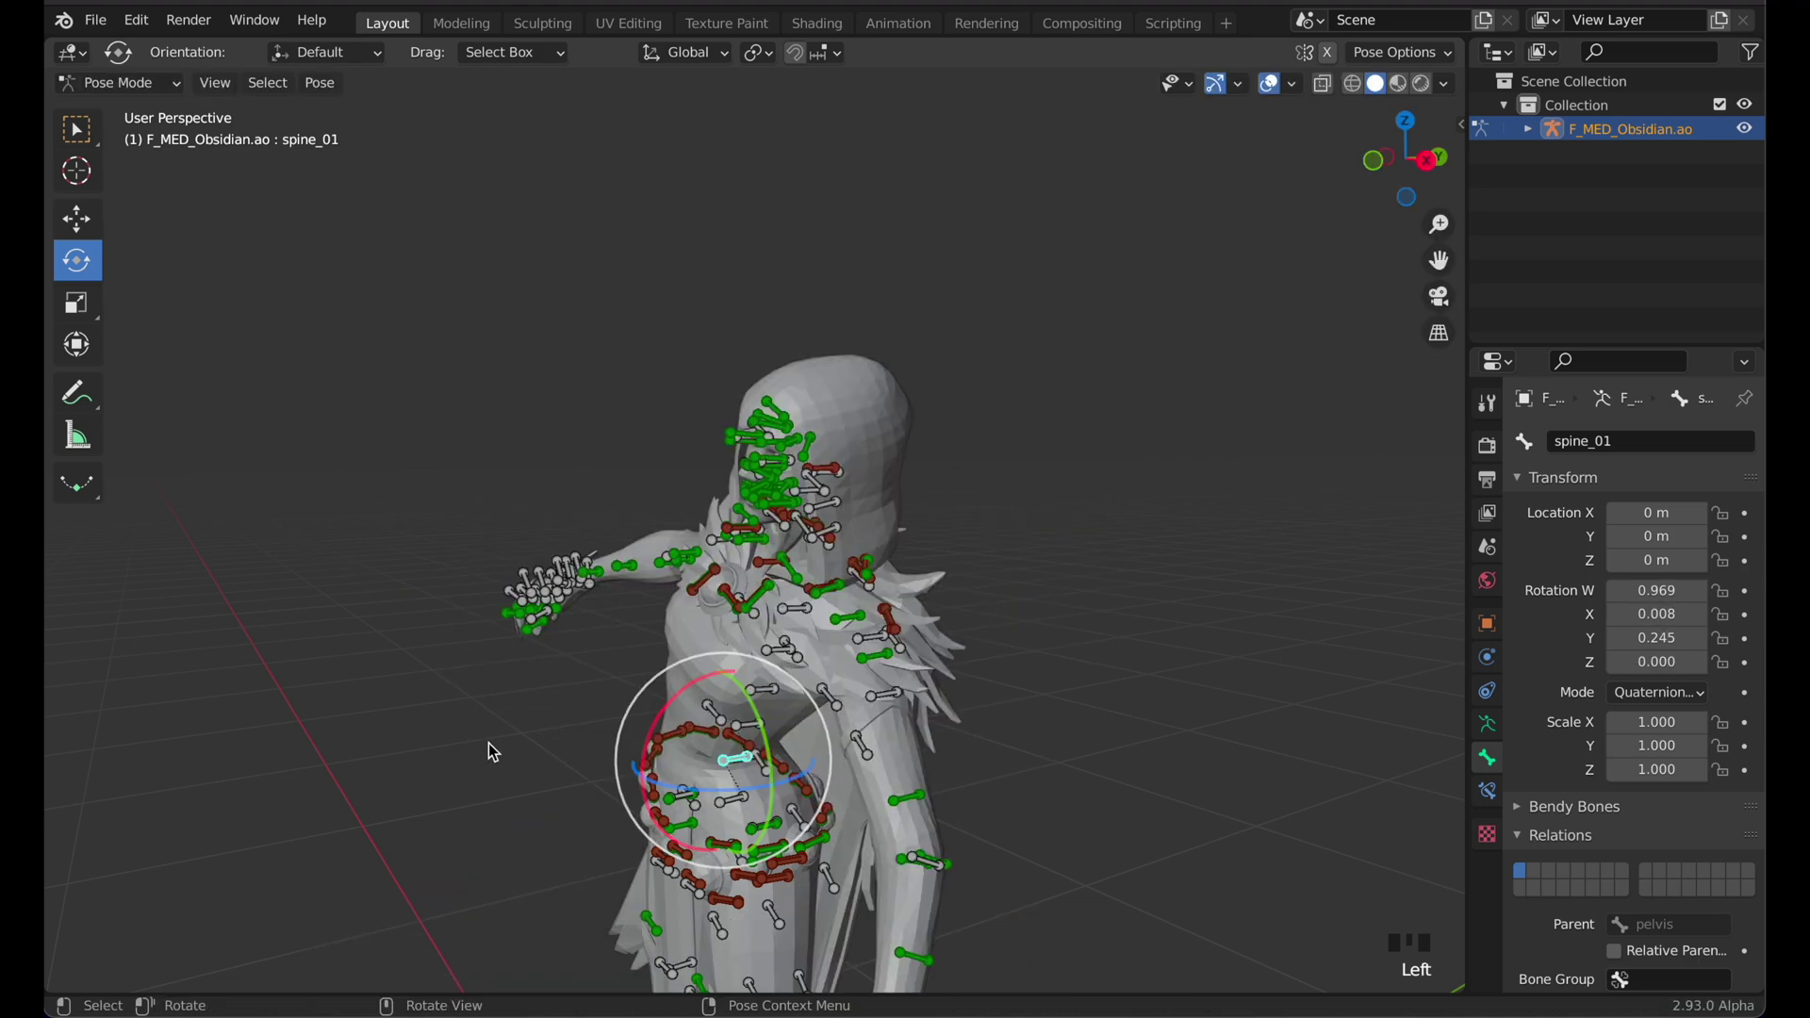
Select all bones of the armature and clear their user transforms to restore the rest pose
middle_drag(803, 631, 985, 595)
scroll(1088, 713, down, 1)
middle_drag(1088, 711, 1050, 639)
scroll(1050, 638, down, 1)
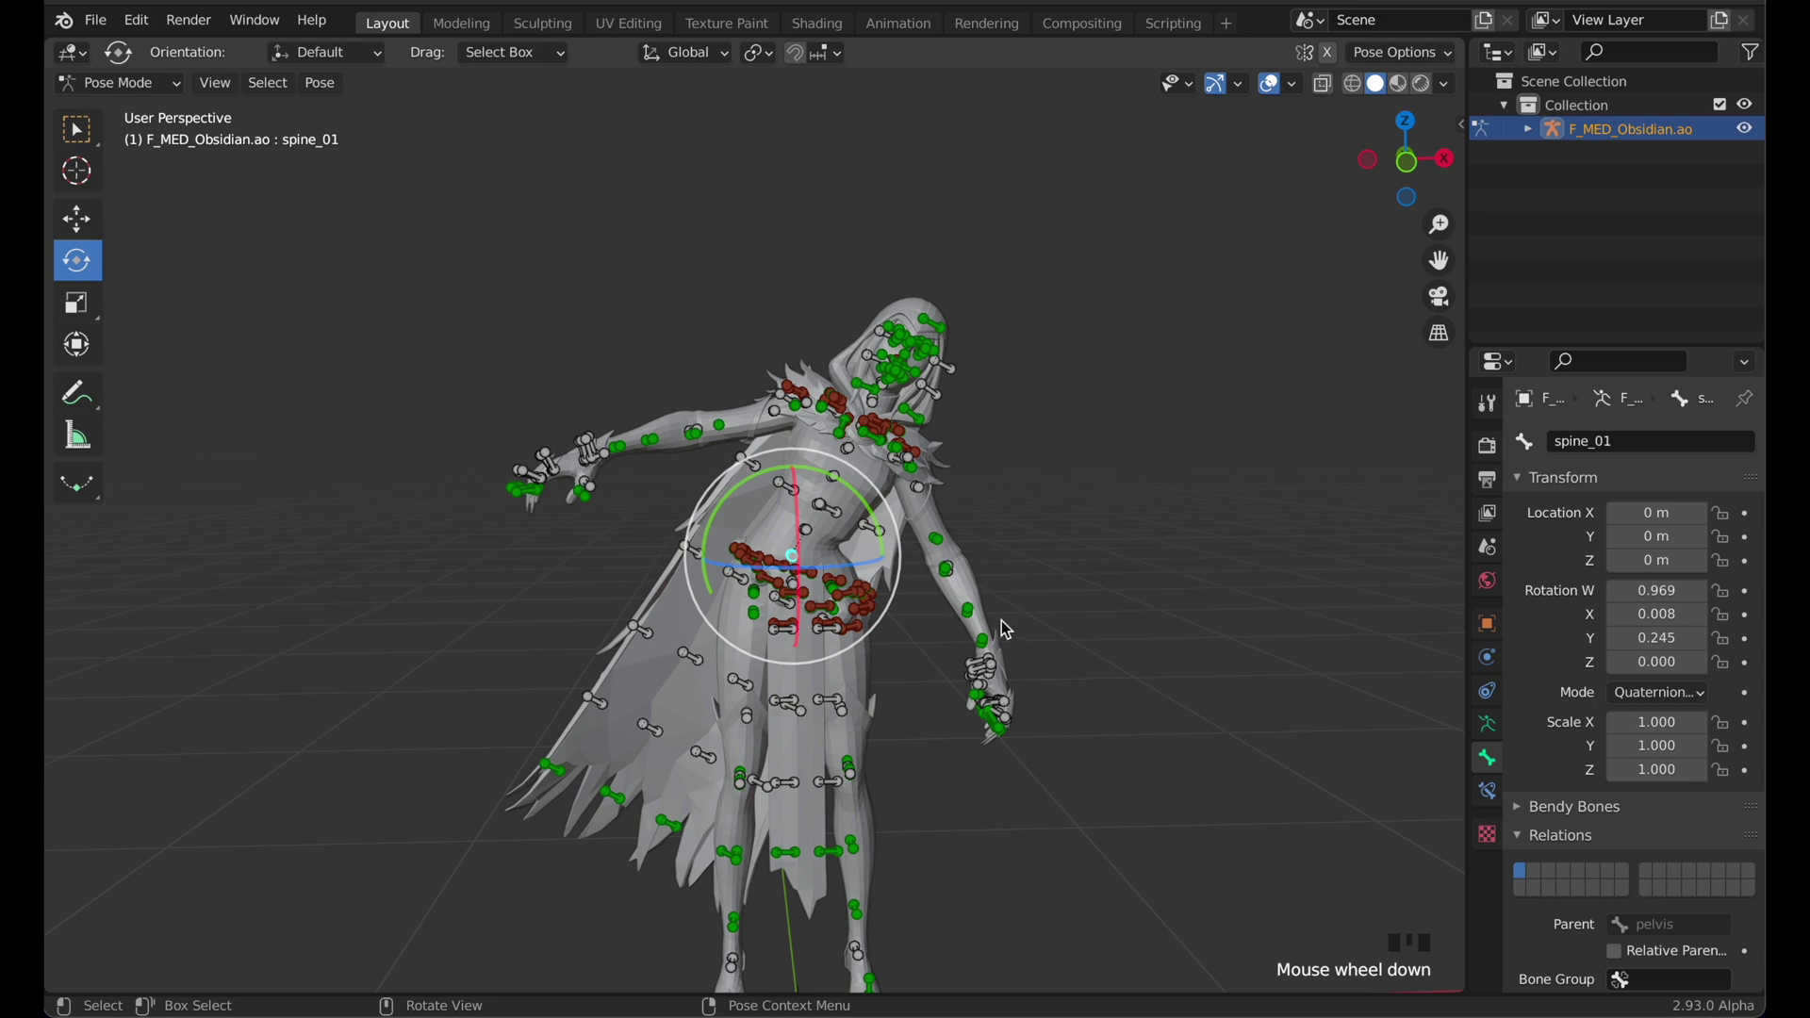
middle_drag(826, 613, 884, 637)
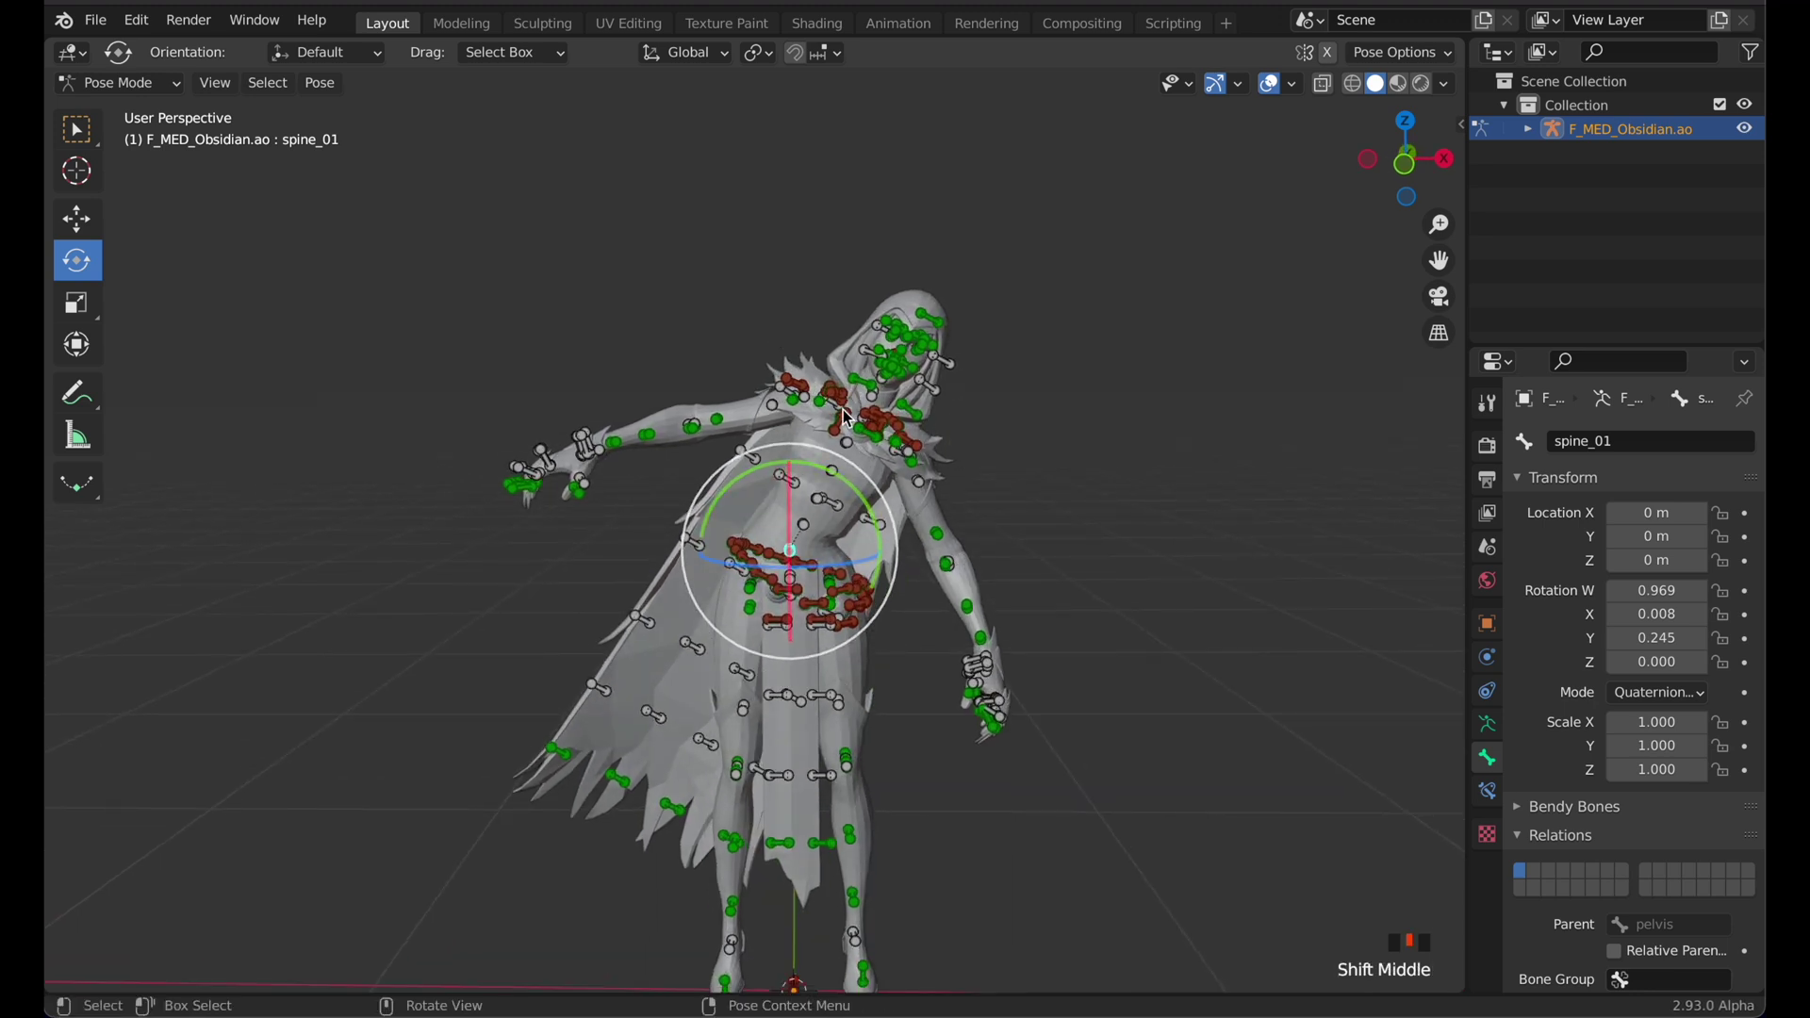
key(a)
click(615, 270)
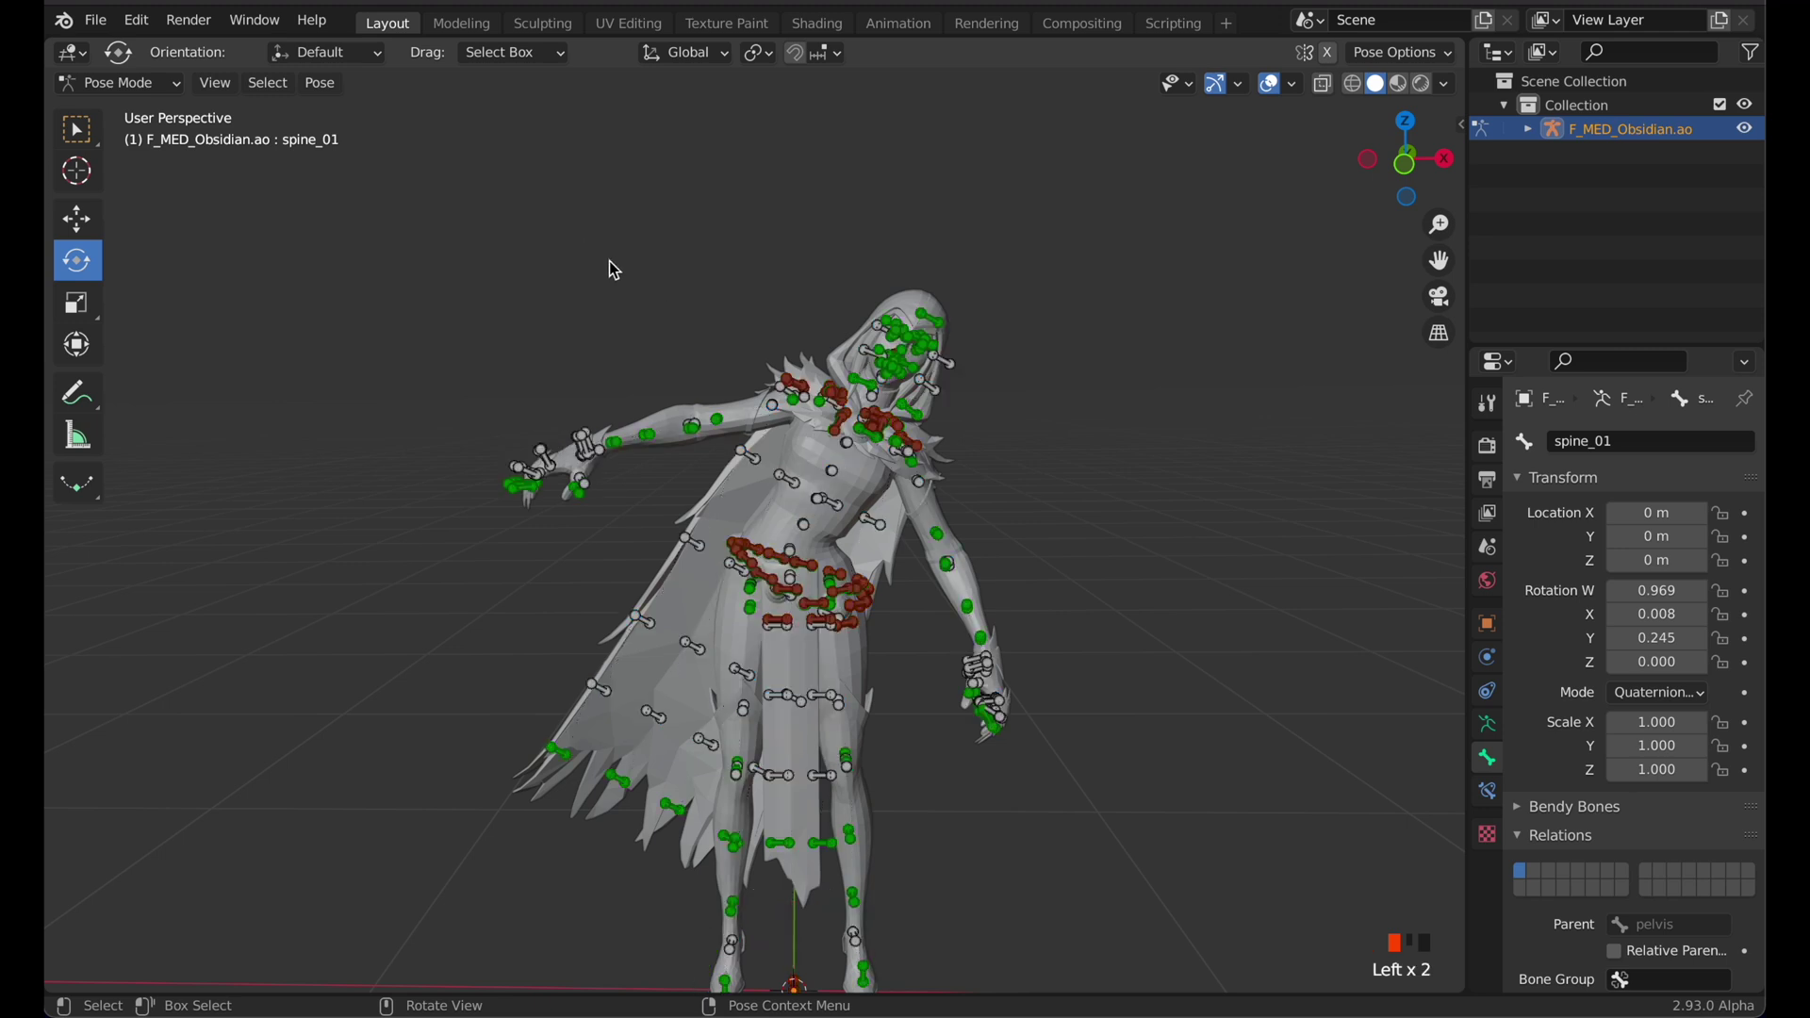
drag(591, 229, 940, 678)
click(778, 634)
key(a)
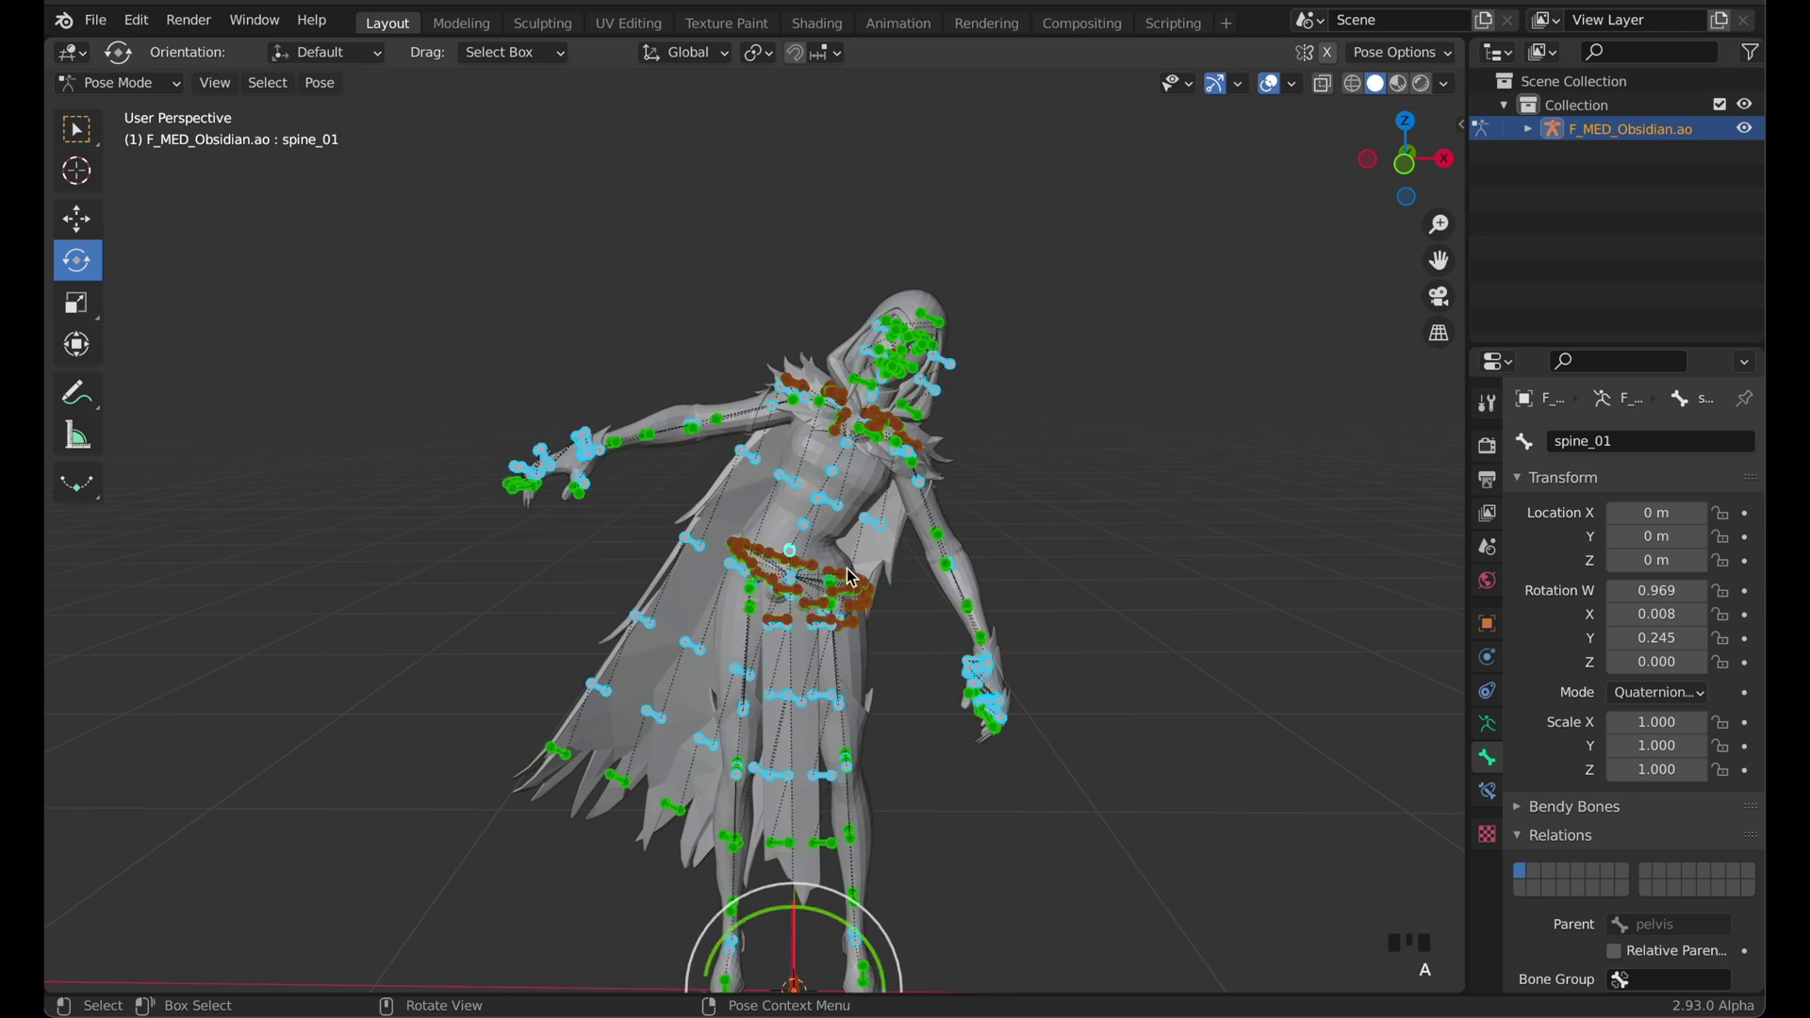
right_click(811, 510)
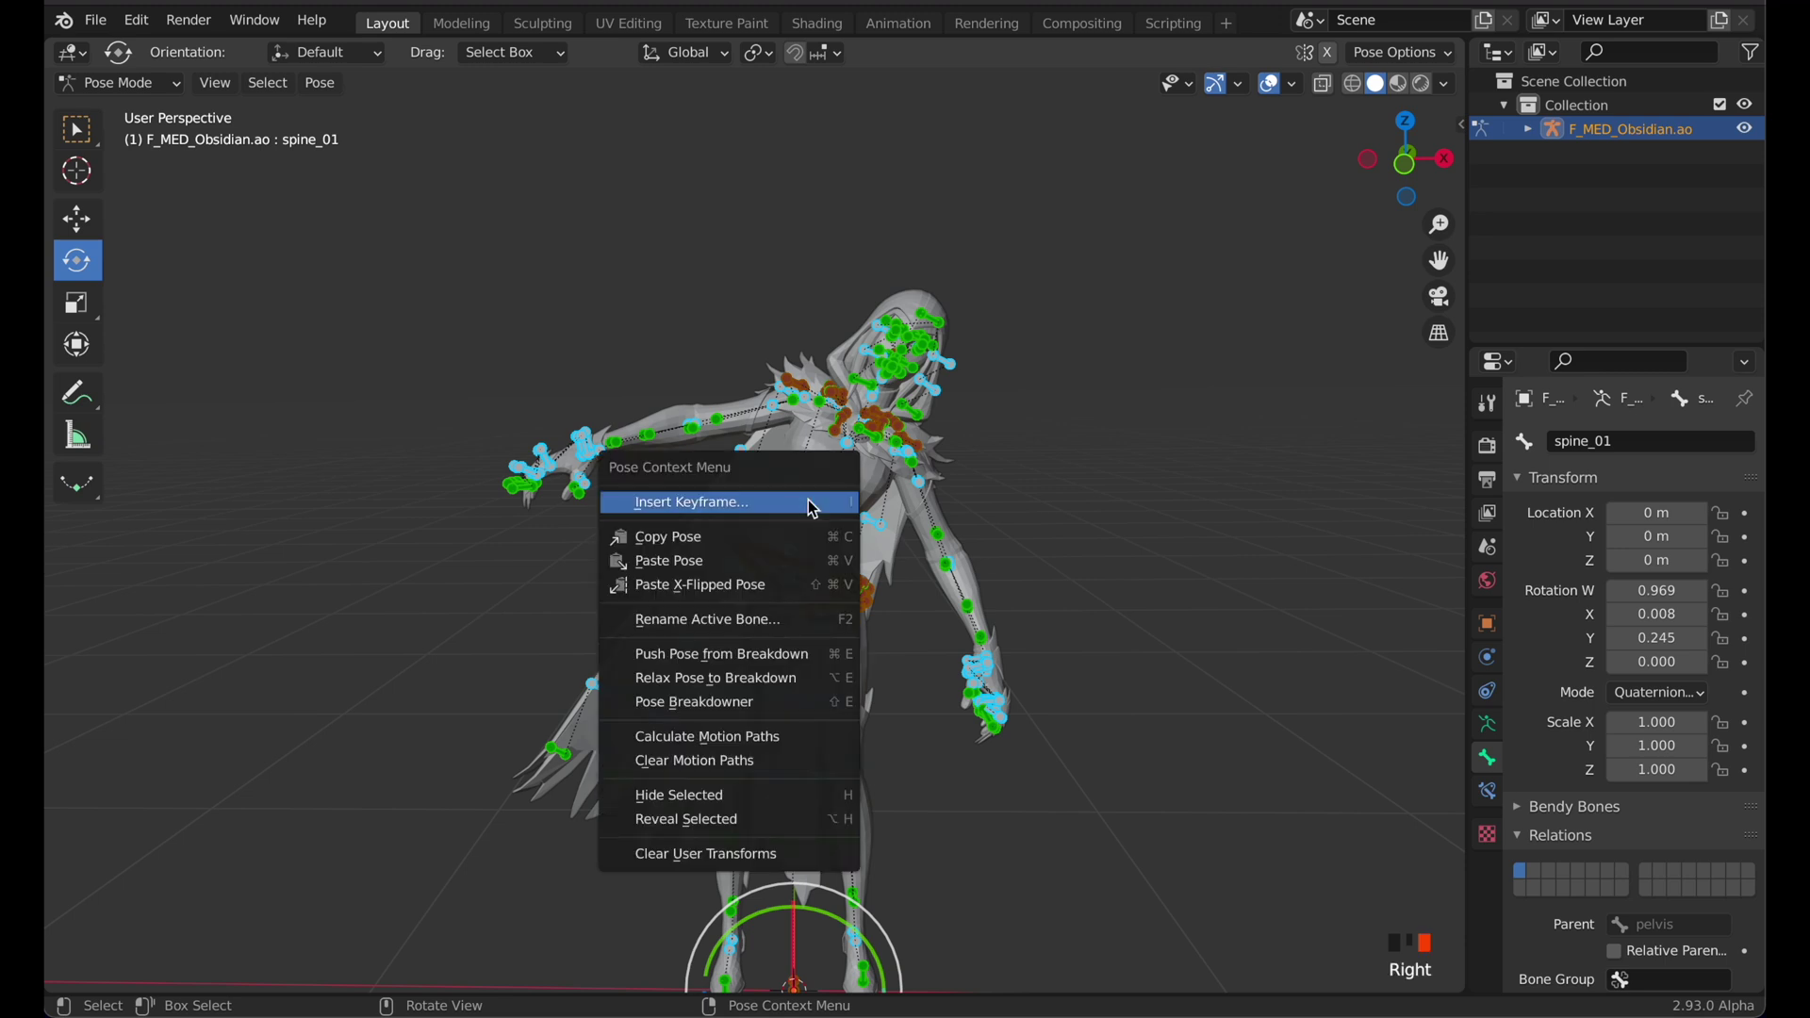
click(689, 860)
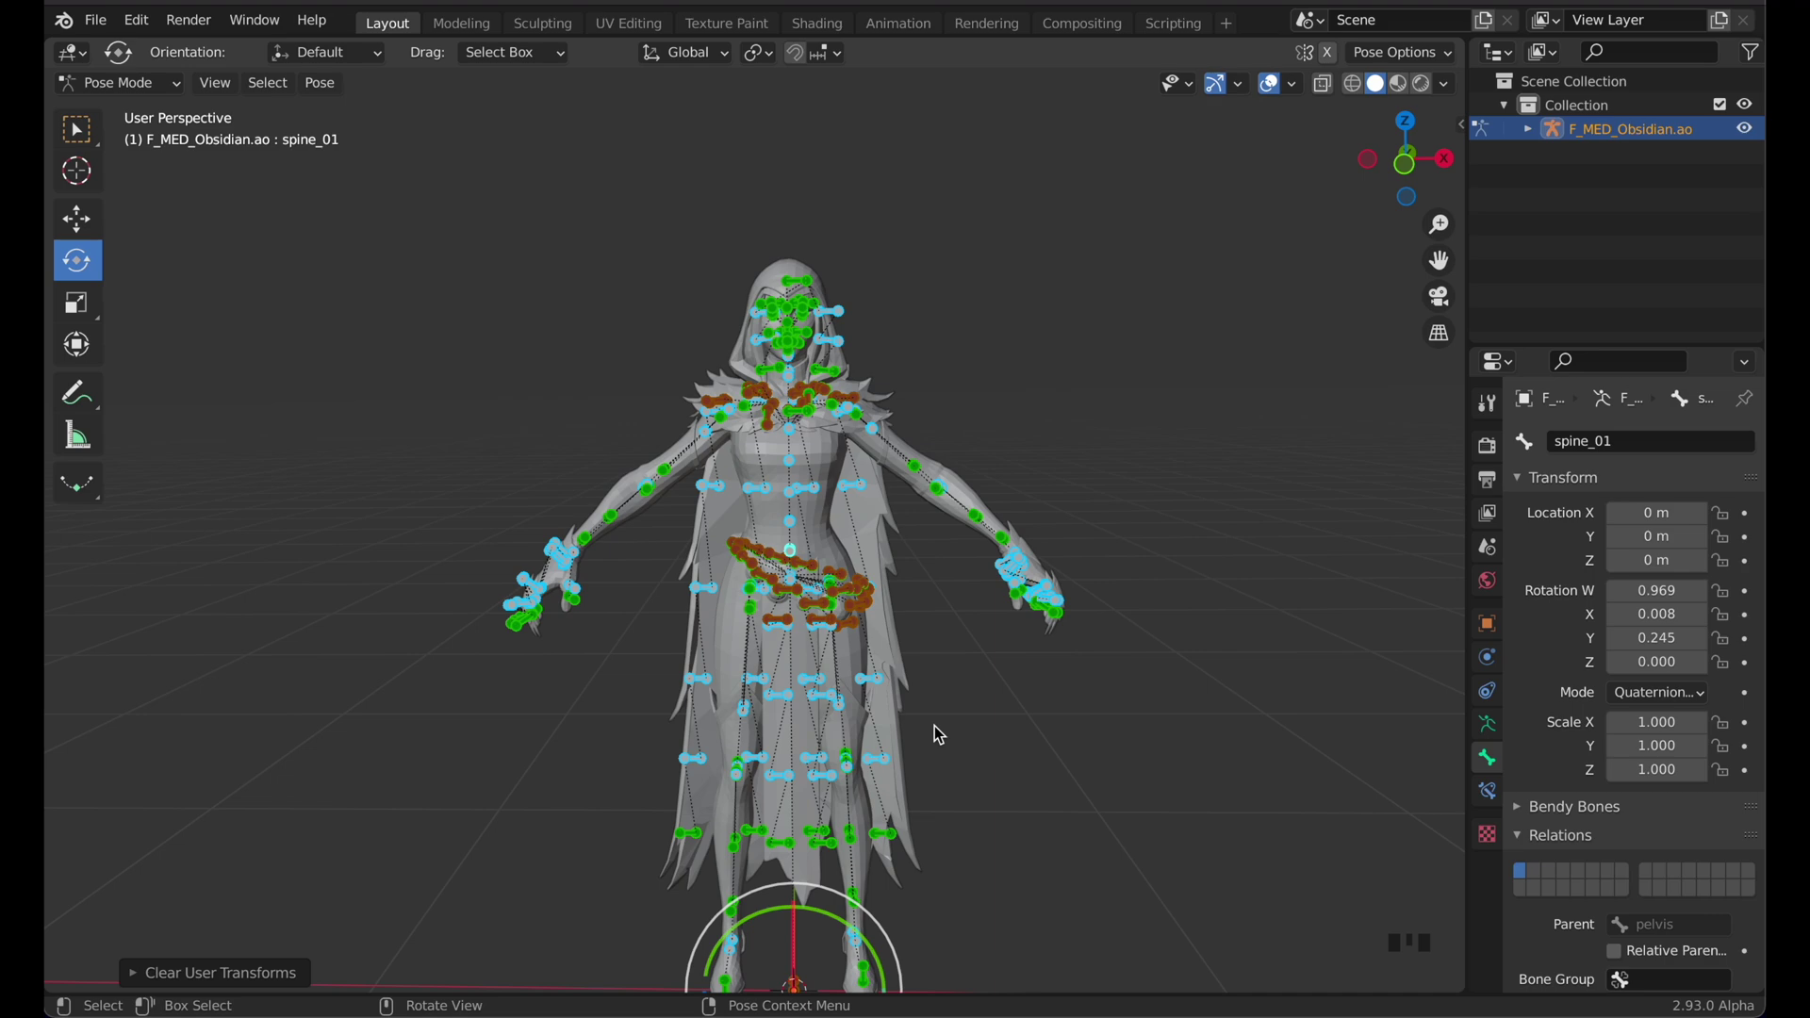
key(Tab)
key(Tab)
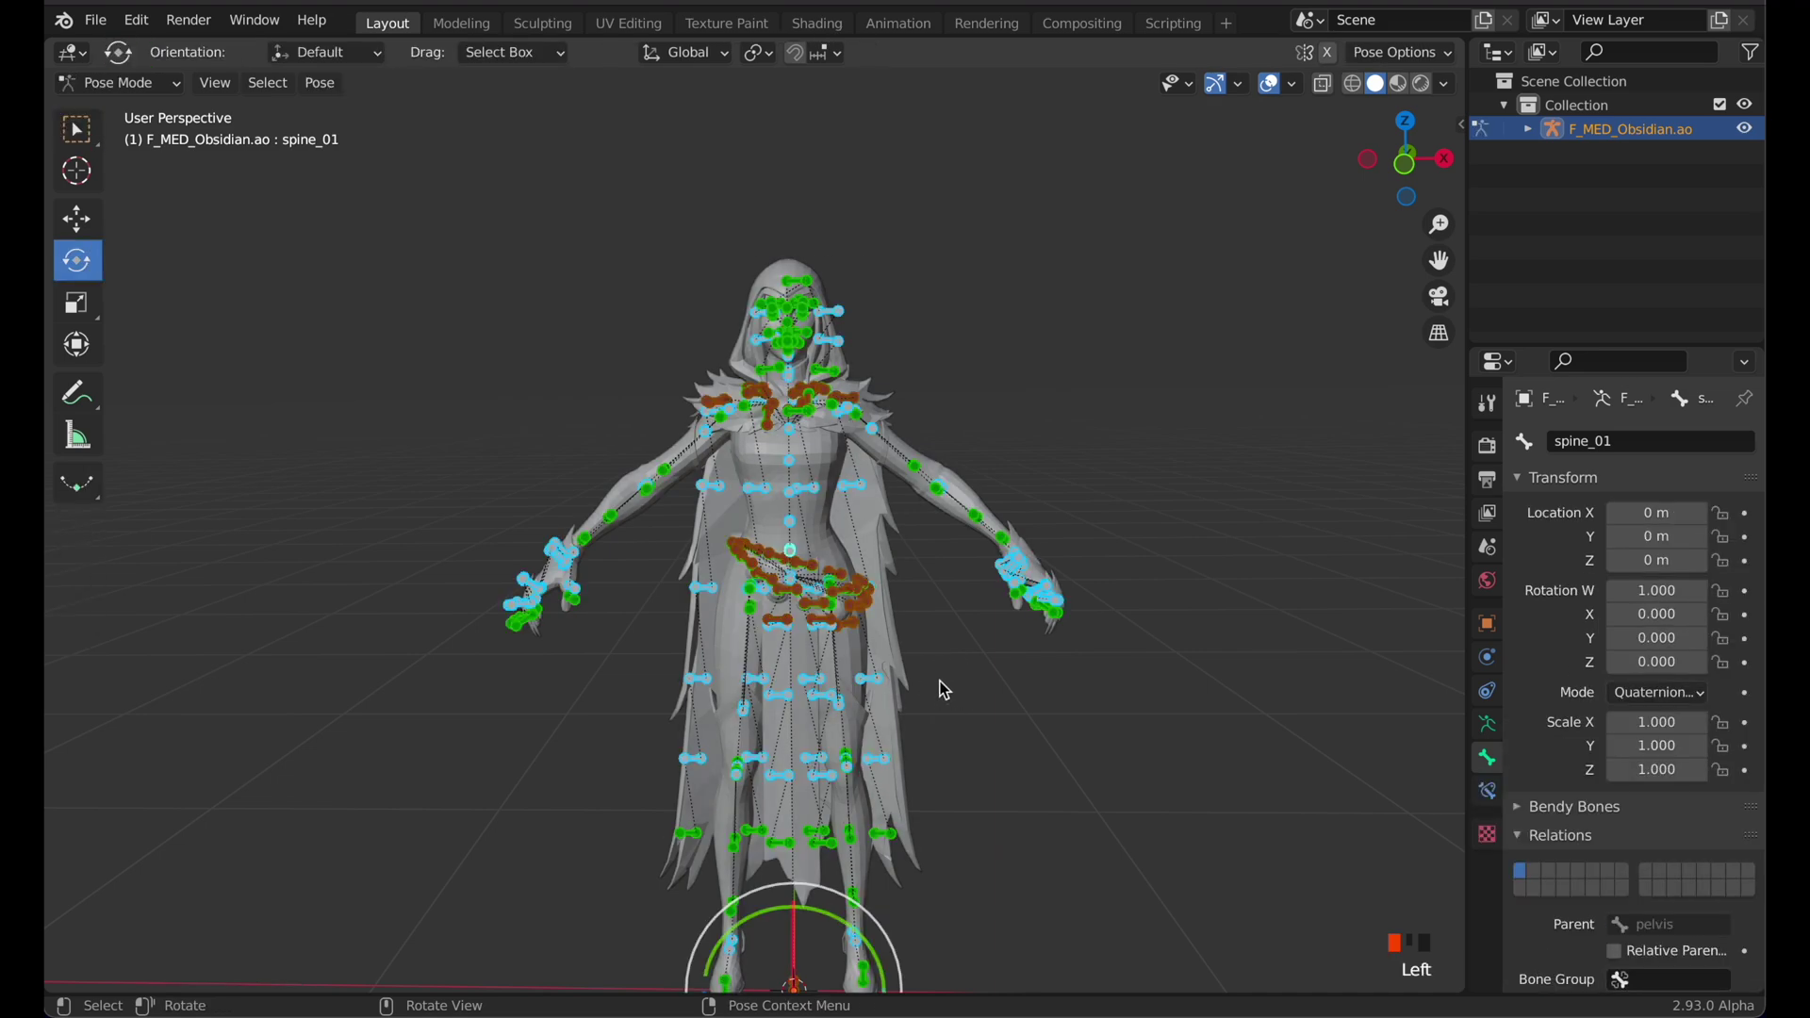
click(960, 693)
middle_drag(960, 693, 918, 709)
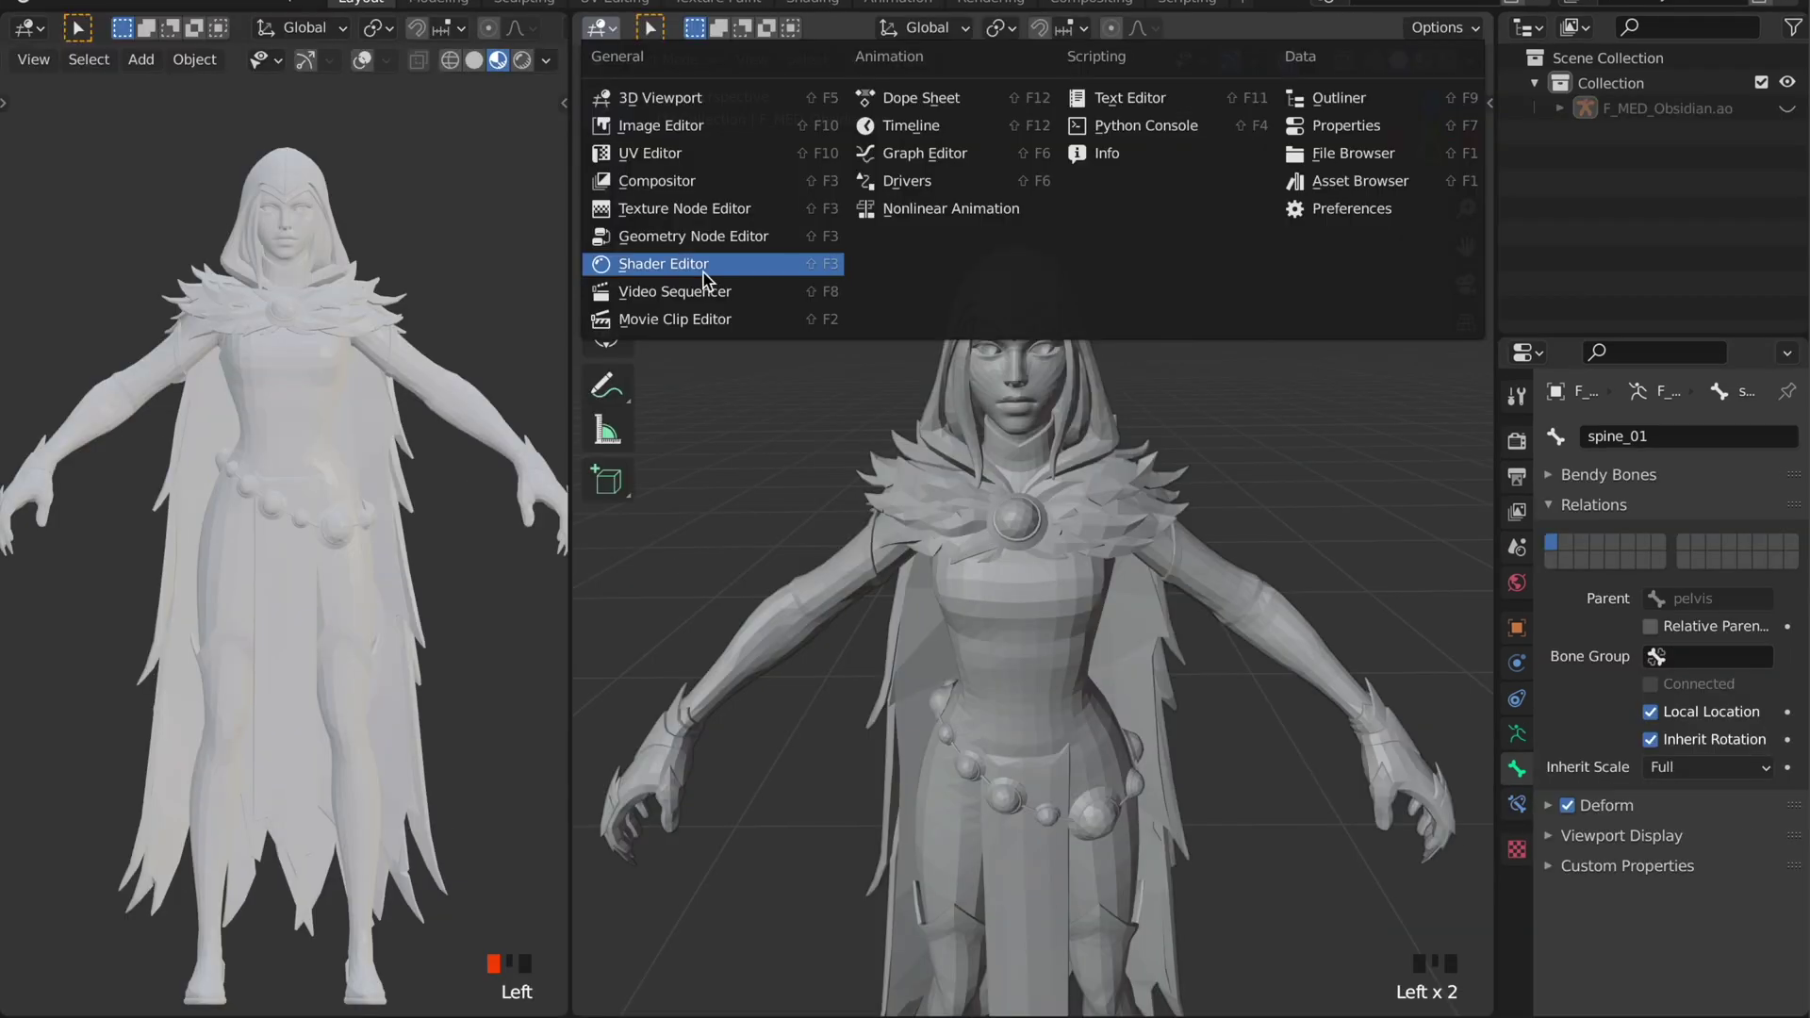
Switch the central area to the Shader Editor and open the body mesh's material slot list
click(707, 267)
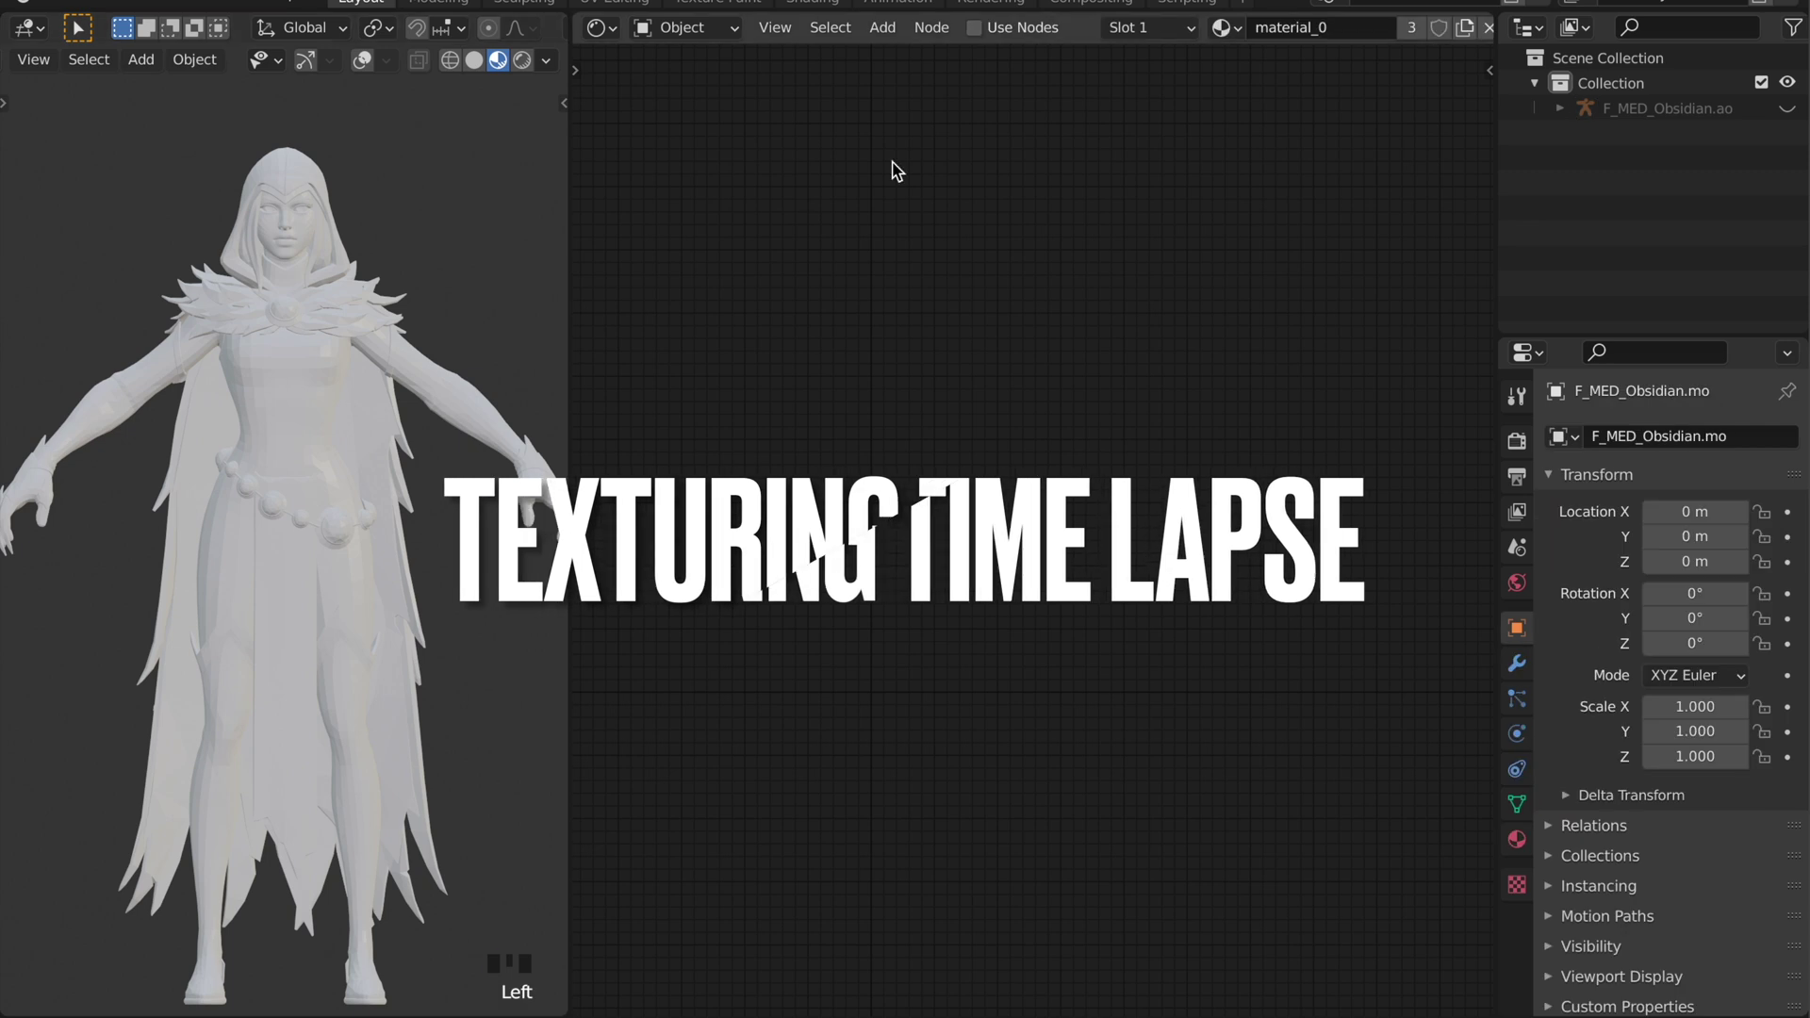
click(1149, 28)
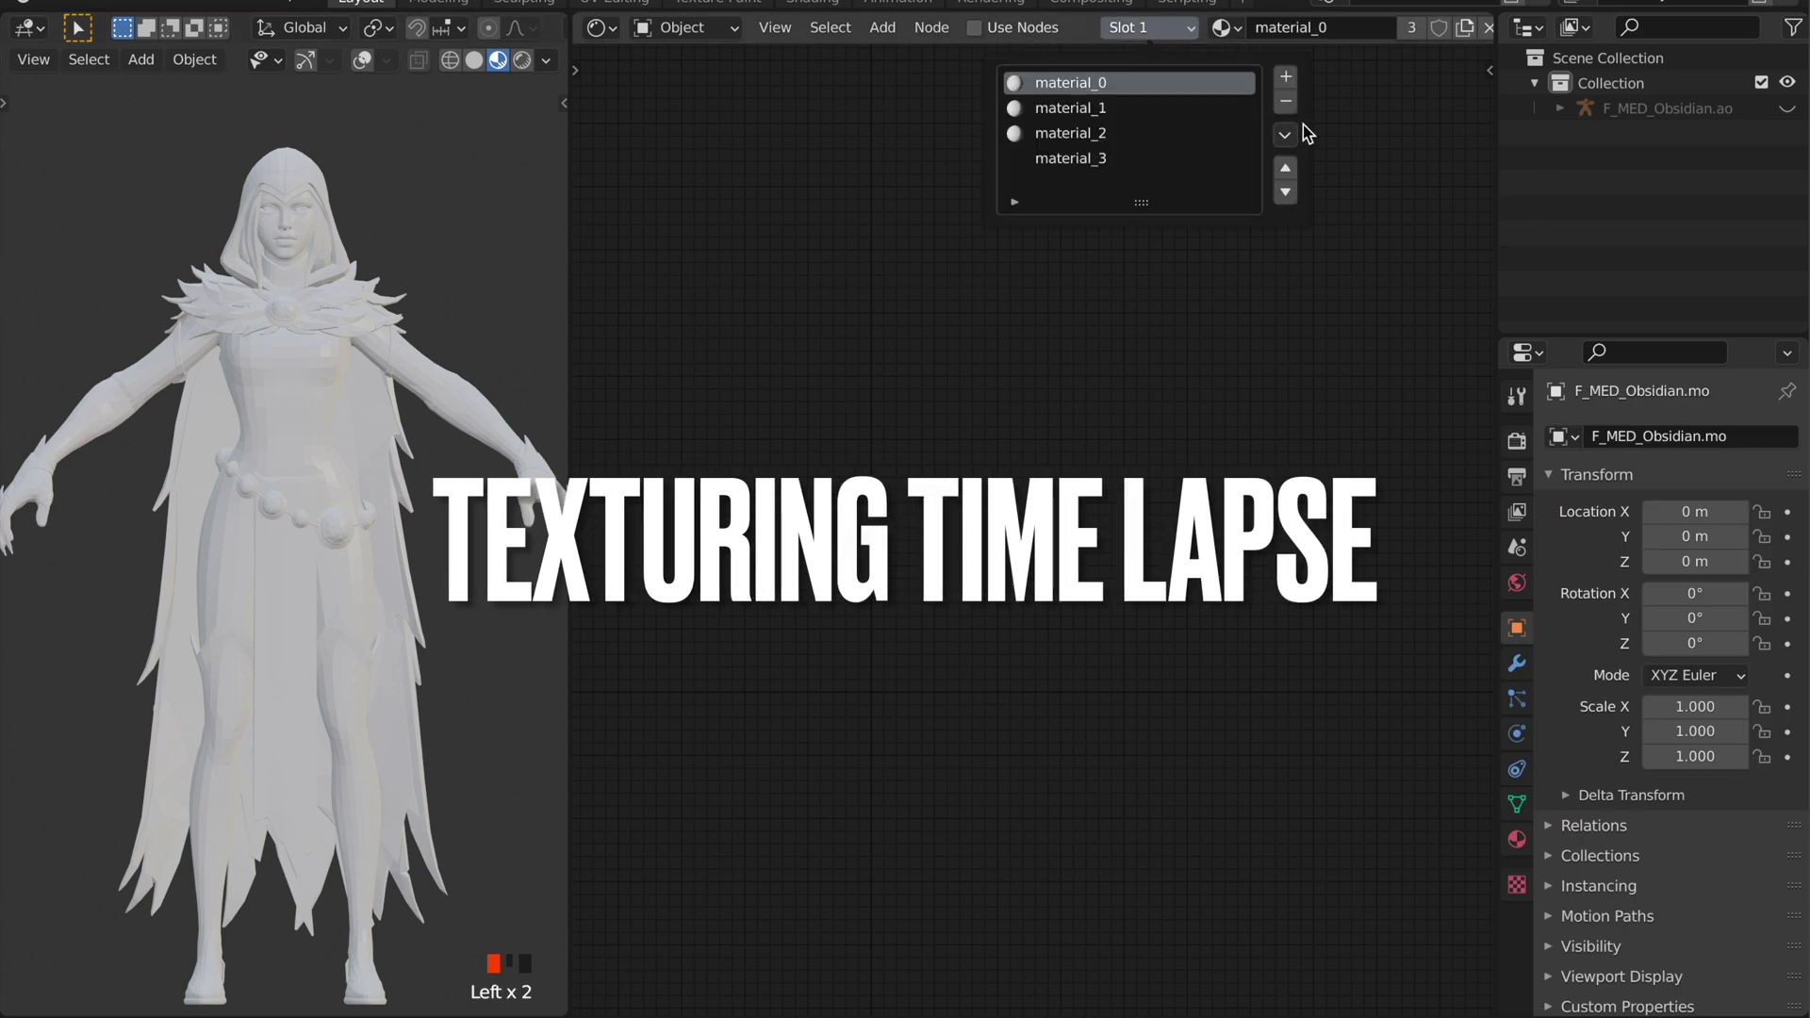
click(1210, 30)
click(1070, 177)
click(945, 510)
key(x)
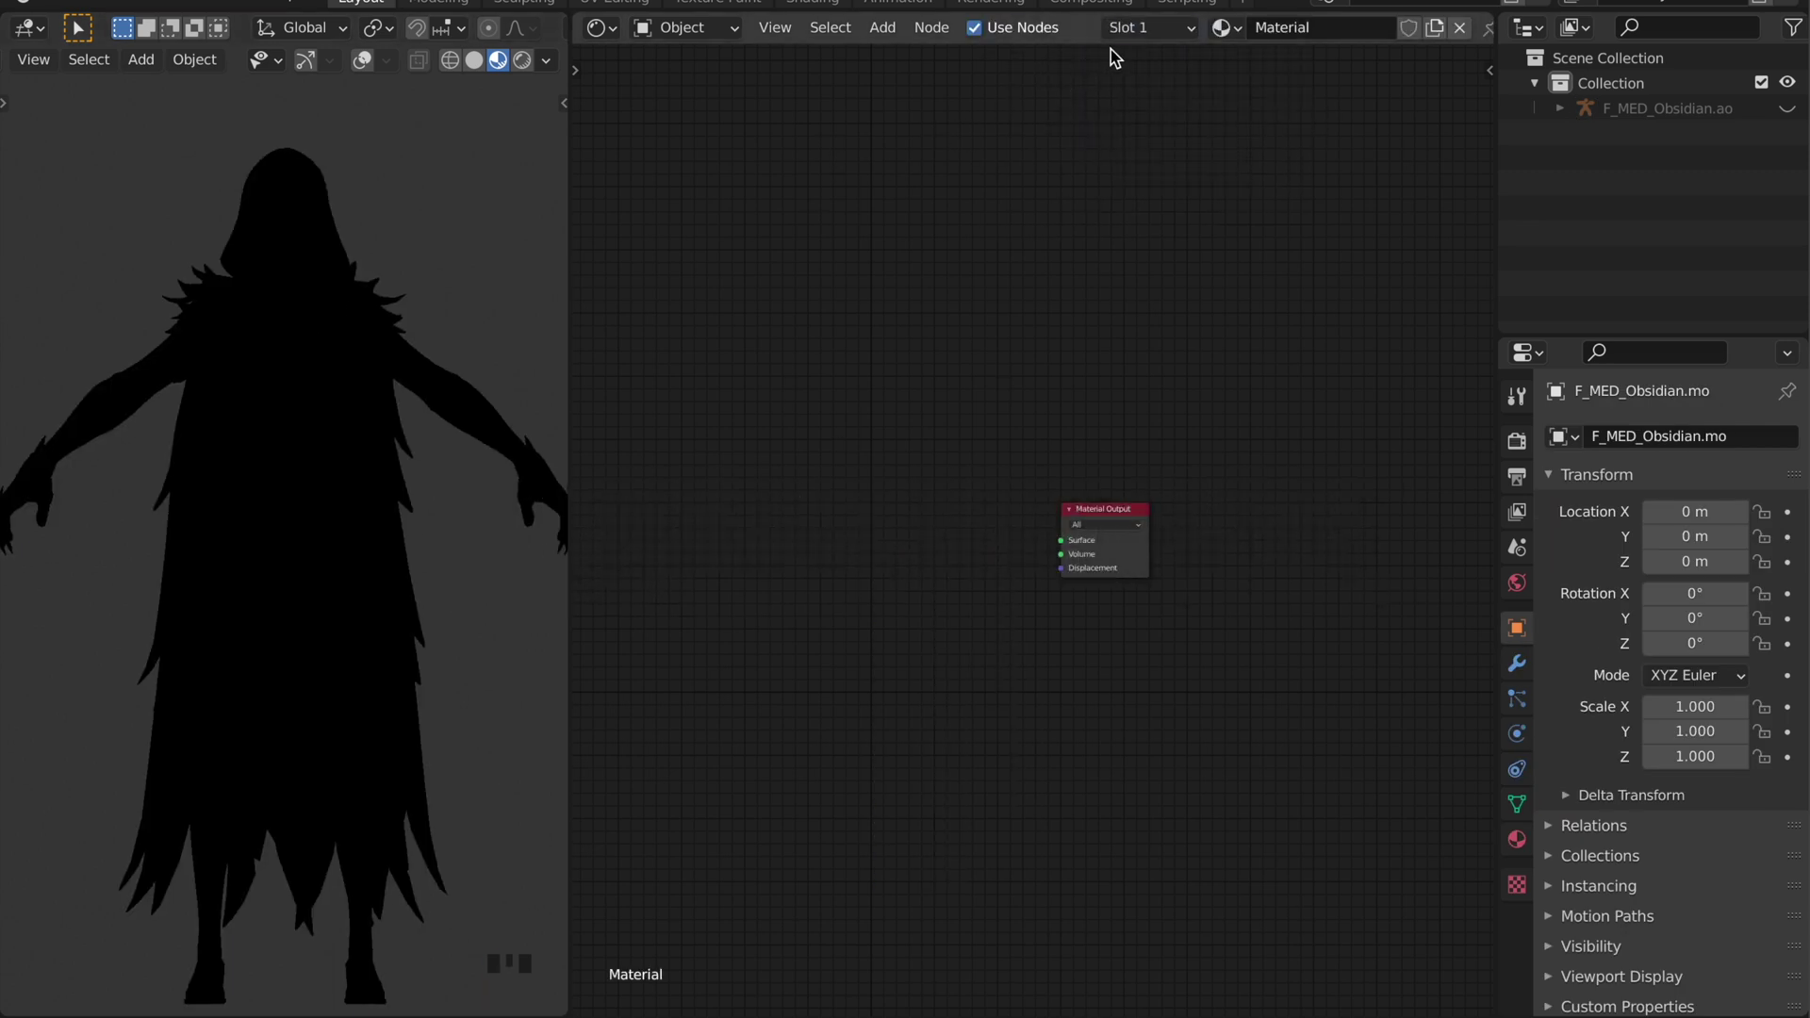
click(1135, 34)
key(ctrl+z)
key(ctrl+z)
key(ctrl+z)
key(ctrl+z)
key(ctrl+z)
key(ctrl+z)
key(ctrl+z)
key(ctrl+z)
key(ctrl+z)
key(ctrl+z)
key(ctrl+z)
key(ctrl+z)
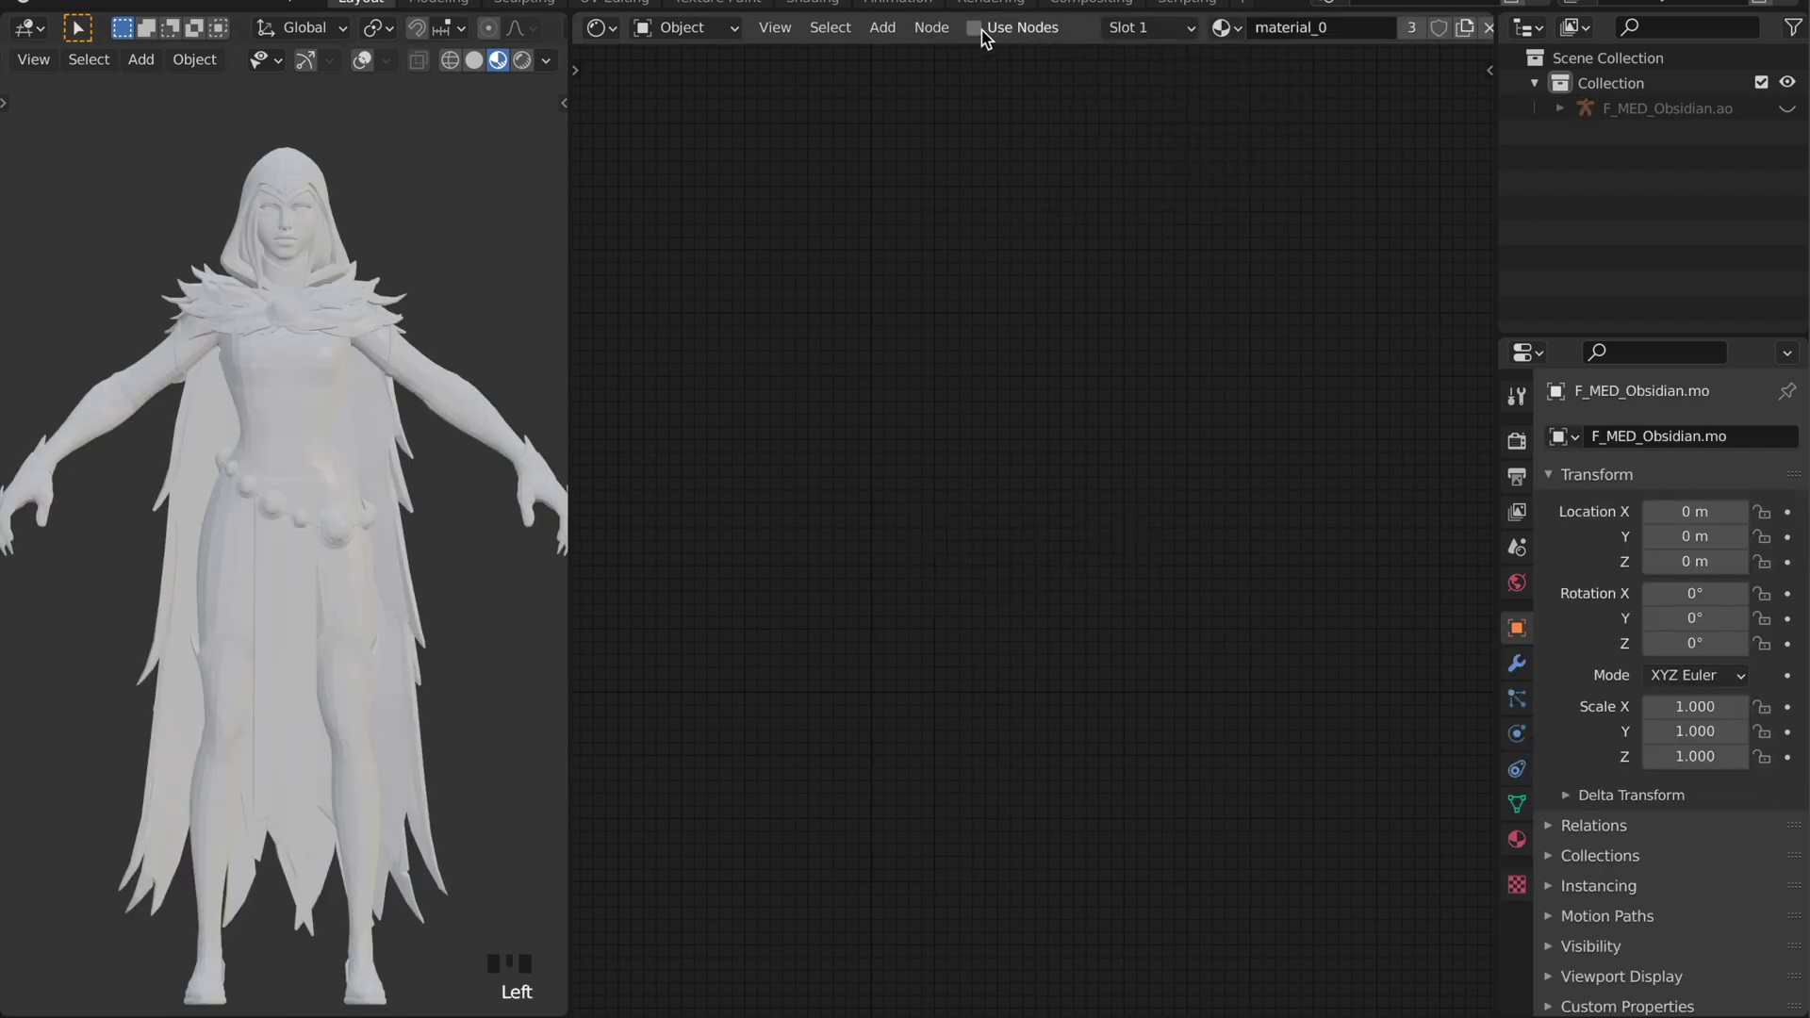
click(982, 30)
click(968, 509)
key(x)
key(ctrl+z)
Check the untextured character up close in the 3D viewport and select its body mesh
middle_drag(430, 162, 423, 196)
middle_drag(423, 196, 417, 223)
drag(567, 16, 793, 134)
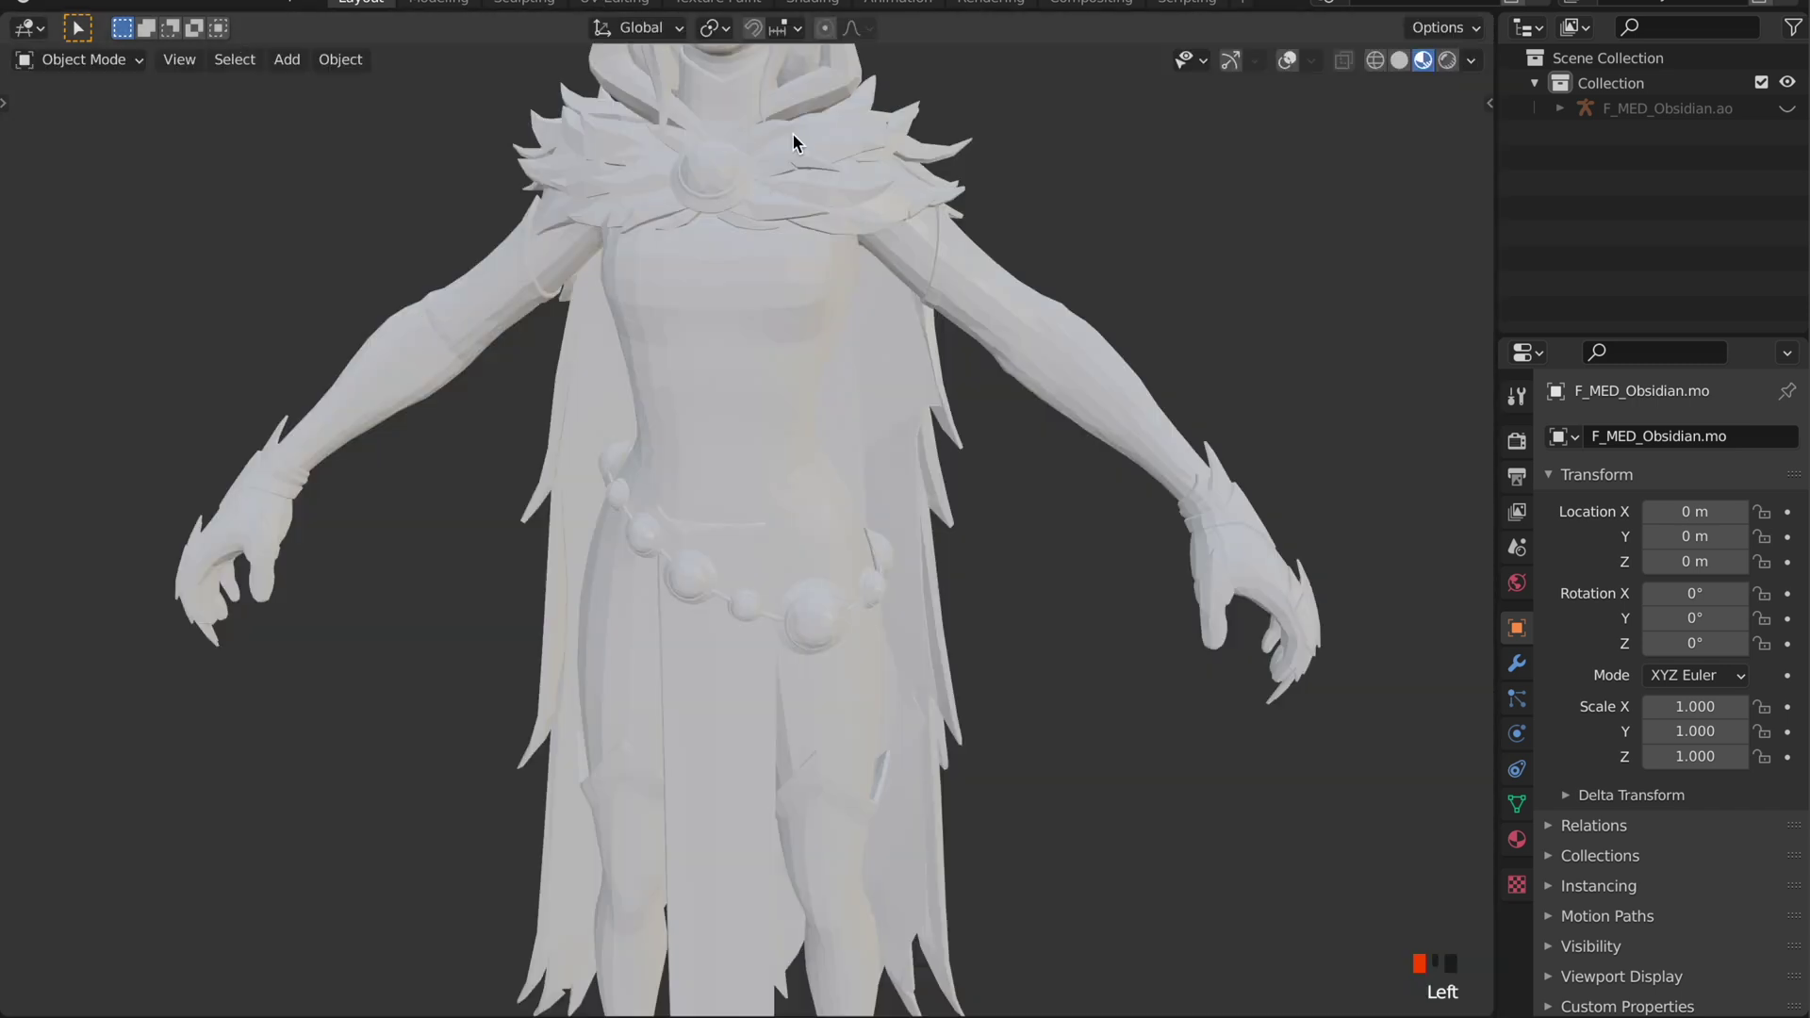
scroll(793, 141, down, 3)
click(868, 404)
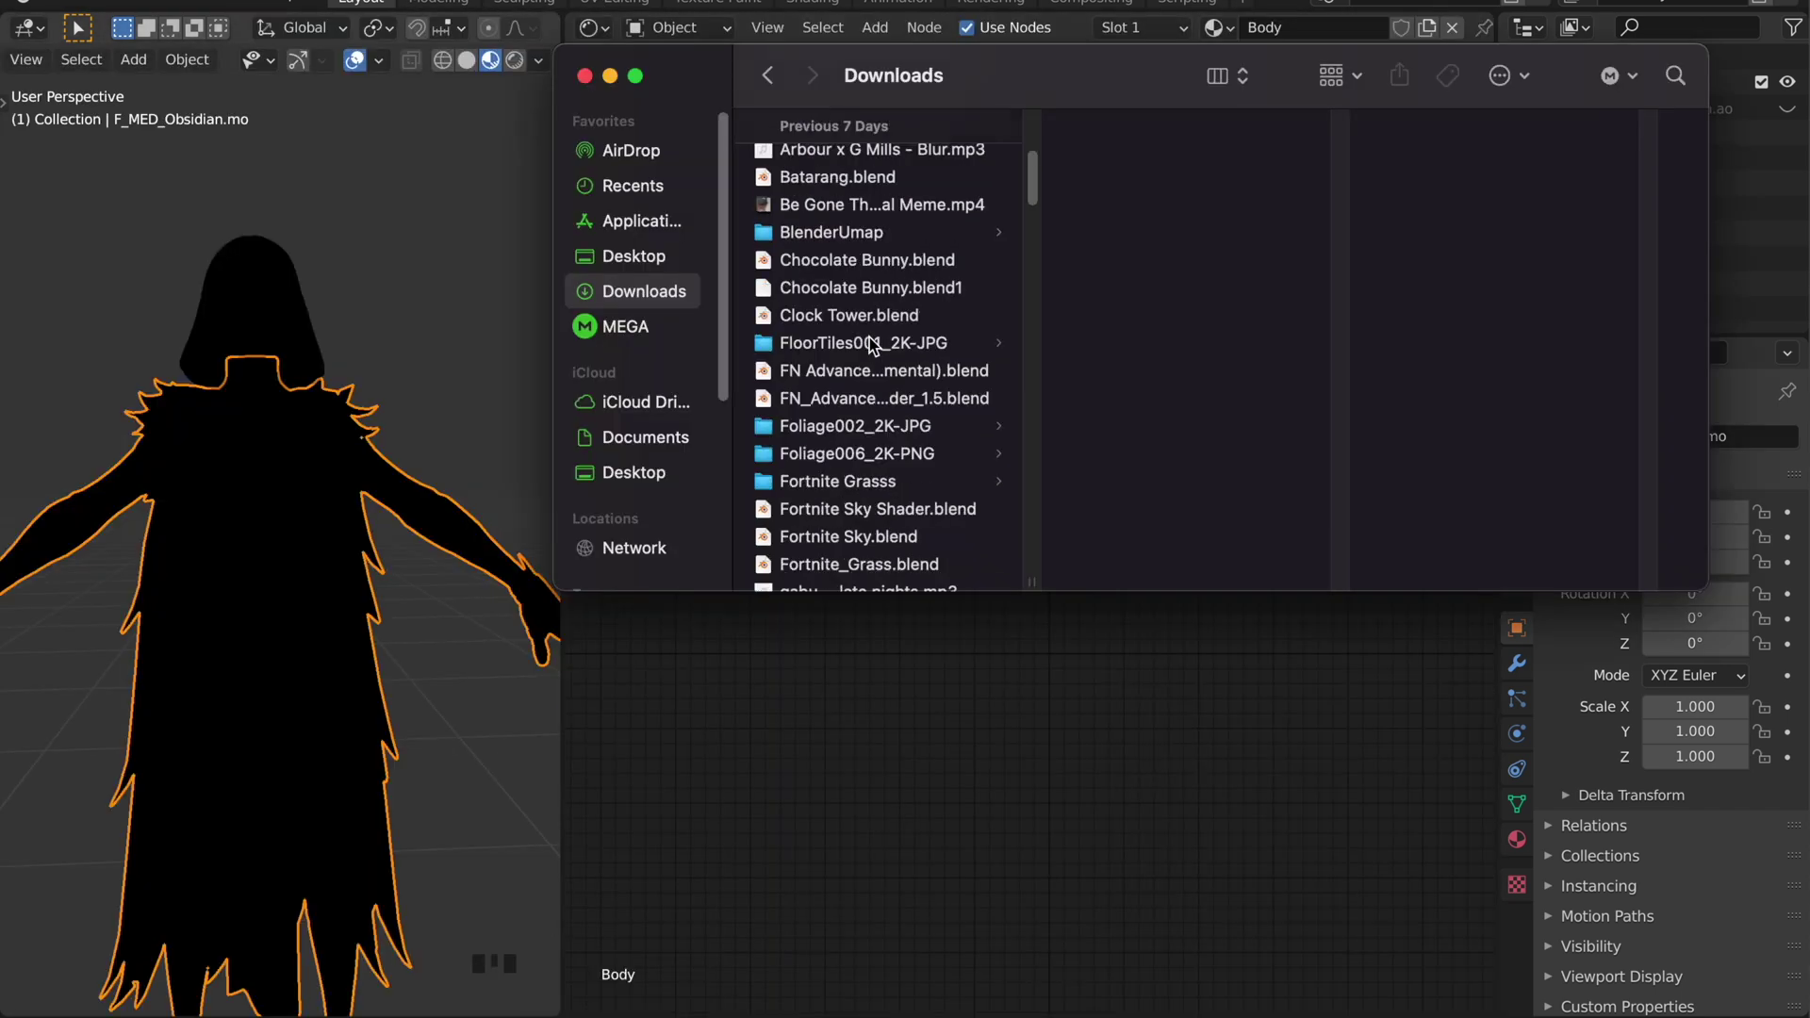
In Finder, open the Textures folder of F_MED_Obsidian from Downloads and move the window clear of the node graph
scroll(864, 514, down, 3)
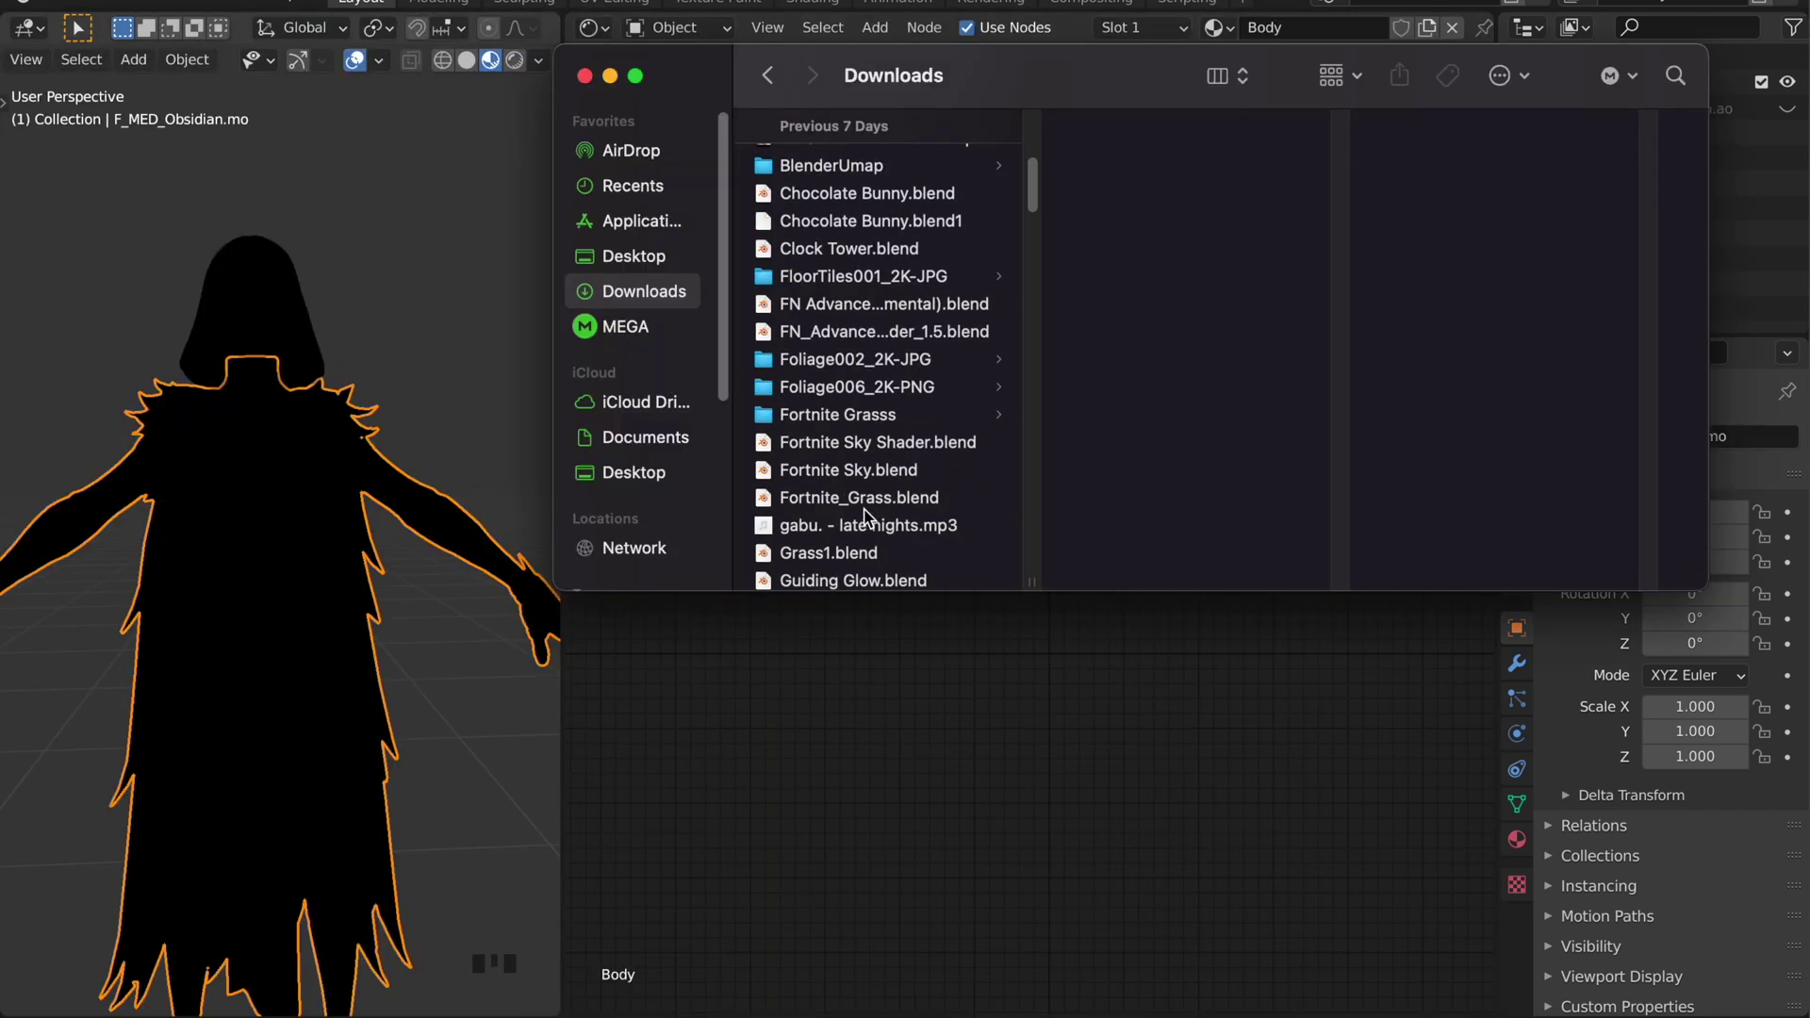
scroll(863, 514, down, 5)
click(830, 573)
click(1098, 165)
click(1434, 250)
click(1171, 191)
drag(1084, 75, 537, 125)
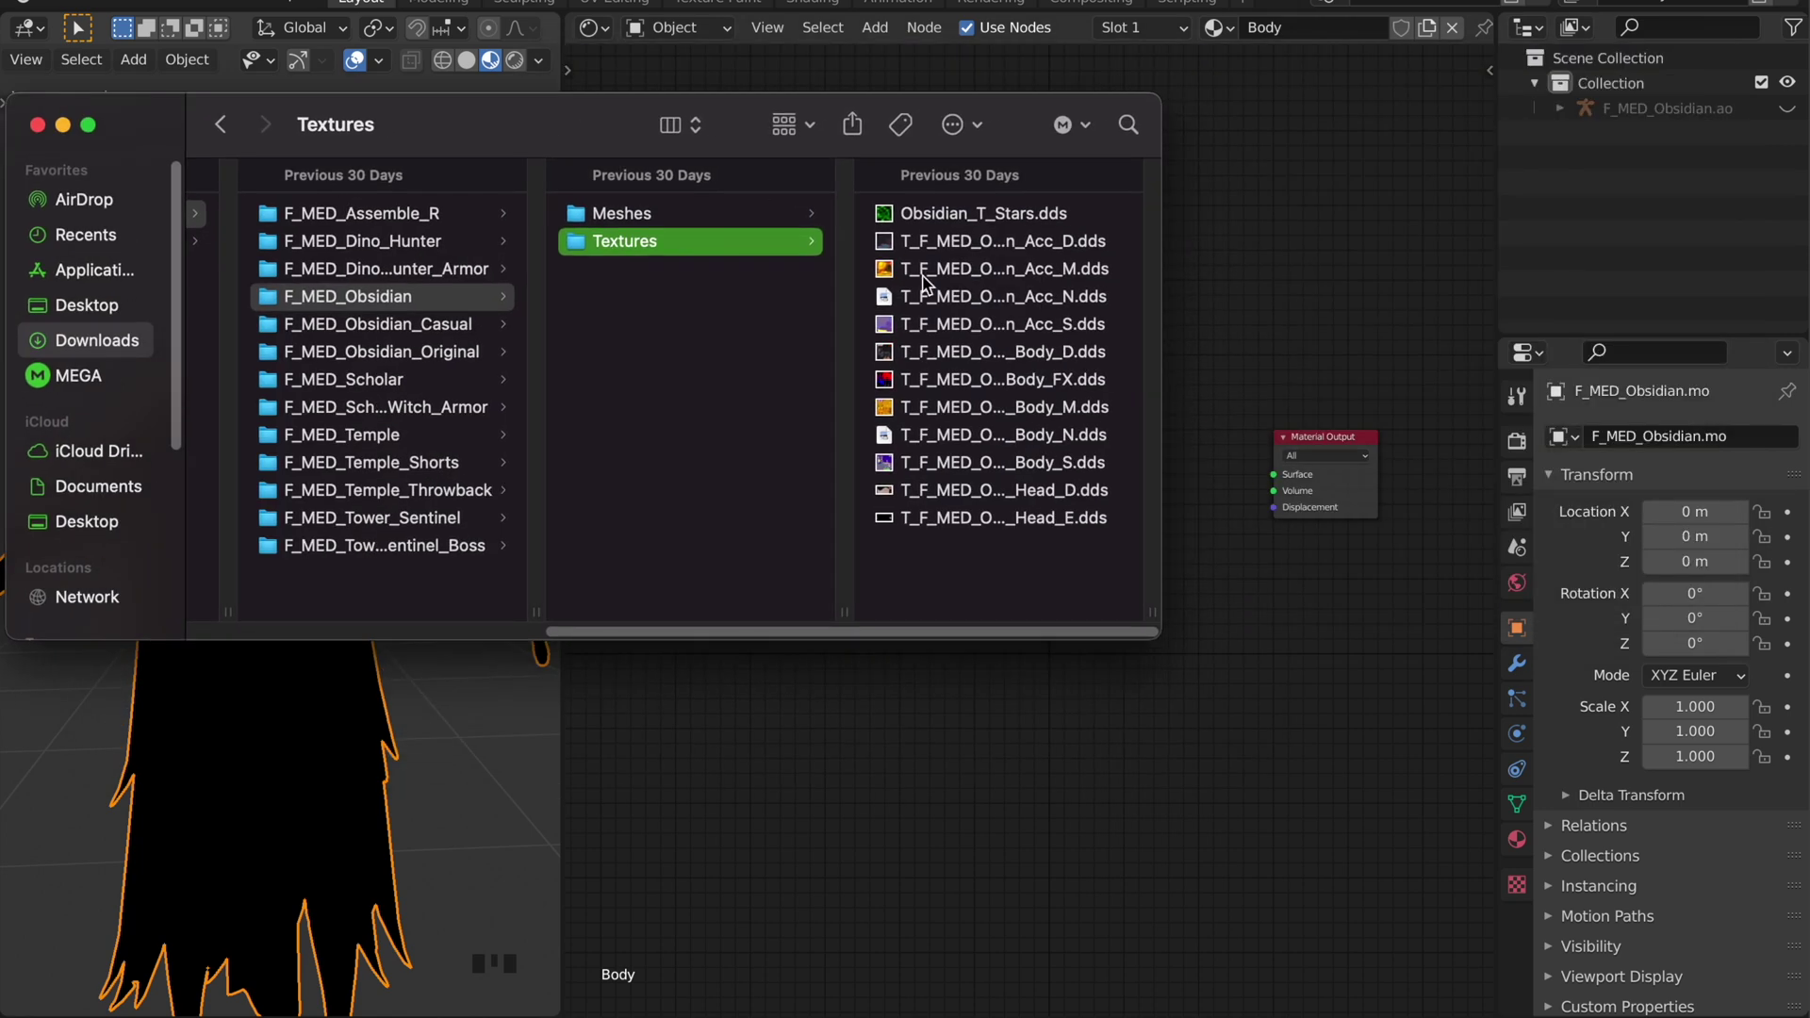
Bring the T_F_MED_Obsidian Body_D, Body_FX, Body_M, Body_N and Body_S .dds images into the Body material as image textures
click(944, 224)
click(702, 247)
drag(707, 363, 943, 754)
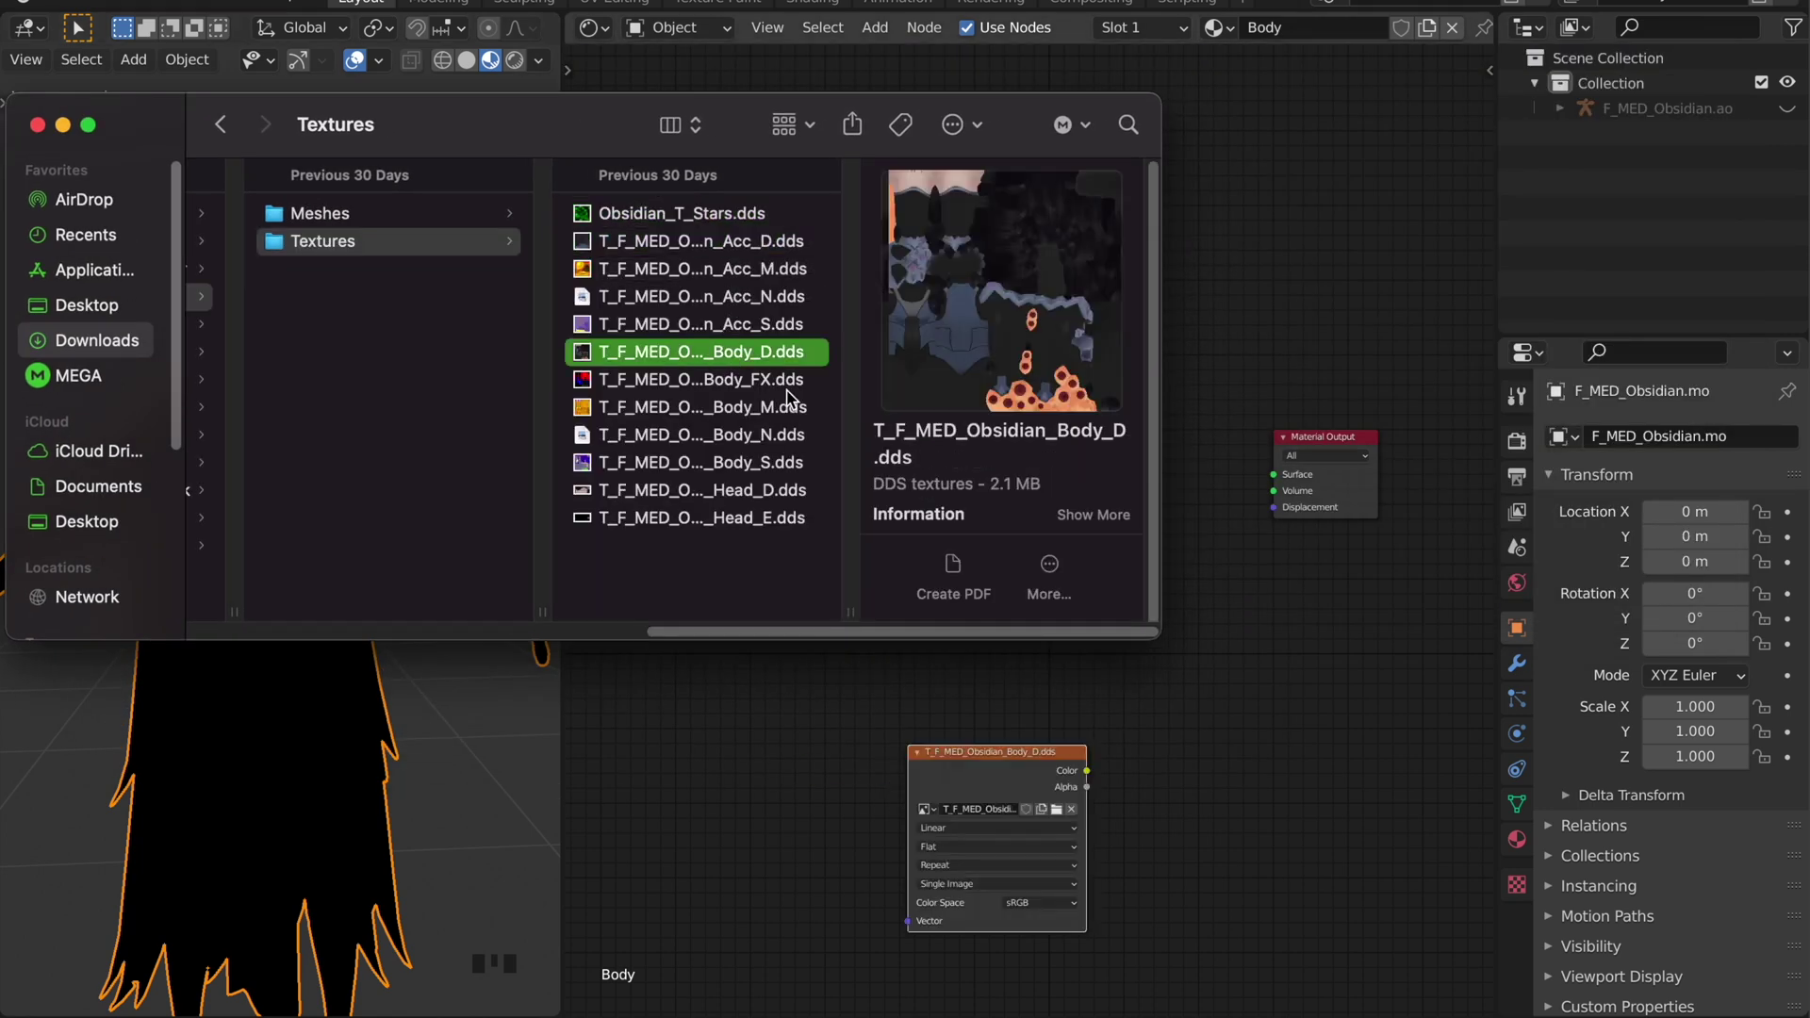
Append the FN Advanced Shader node group from the NodeTree data of the experimental FN Advanced Shader file in Downloads
click(54, 4)
click(87, 282)
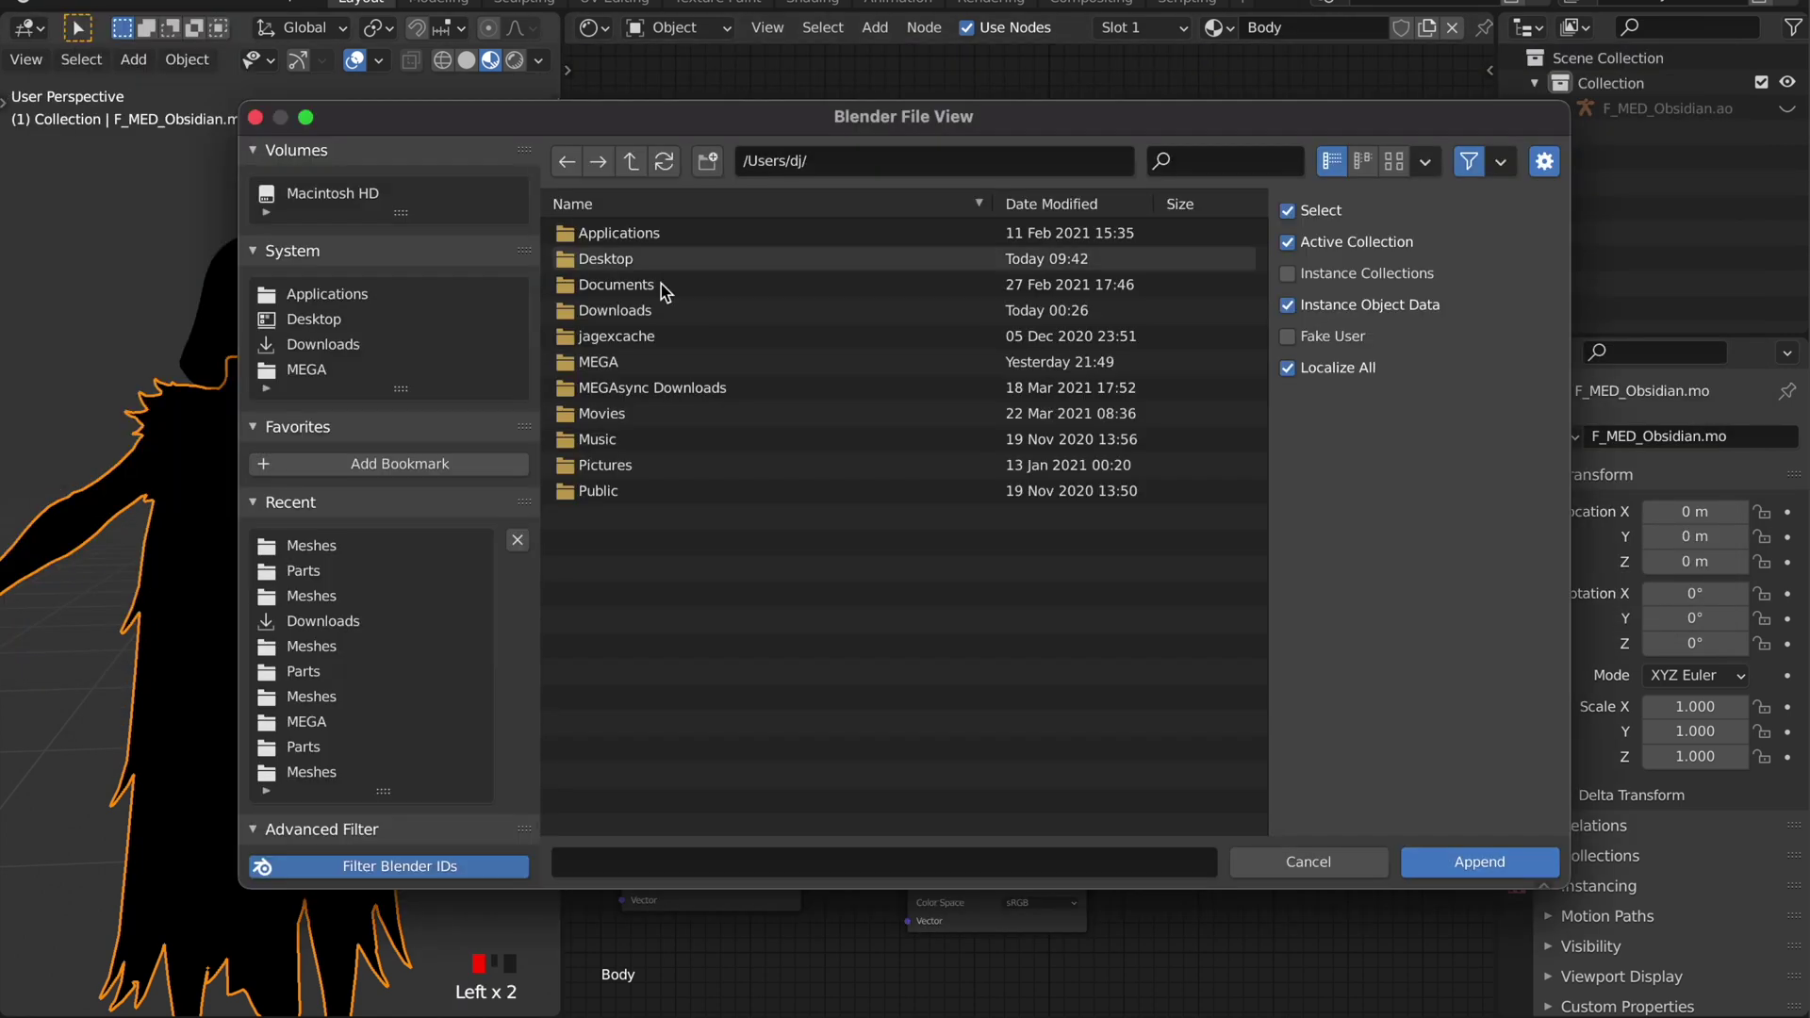
double_click(700, 309)
scroll(704, 724, down, 2)
click(703, 724)
scroll(716, 528, up, 2)
scroll(716, 498, down, 8)
double_click(731, 610)
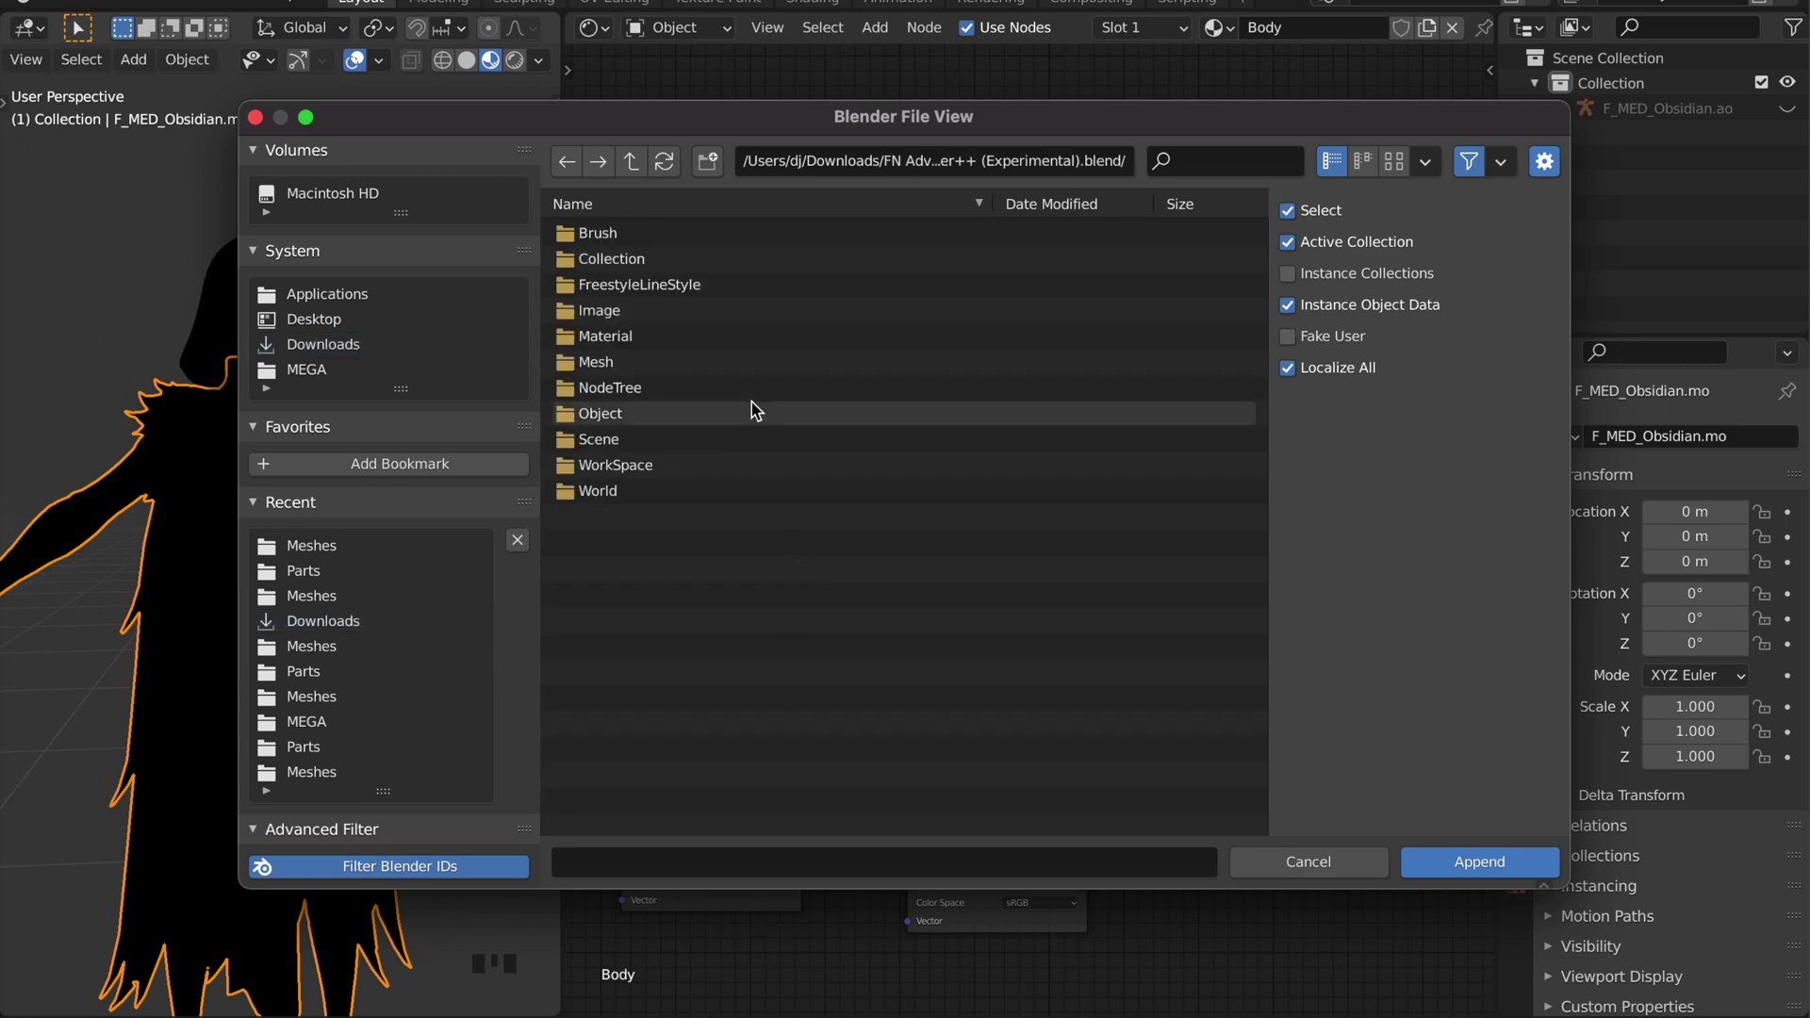
double_click(751, 388)
double_click(768, 285)
Add the FN_Advanced_Shader_1.6_Experimental group to the Body material and connect its BSDF to the Material Output's Surface
key(shift+a)
mouse_move(1075, 786)
click(1177, 835)
click(1091, 476)
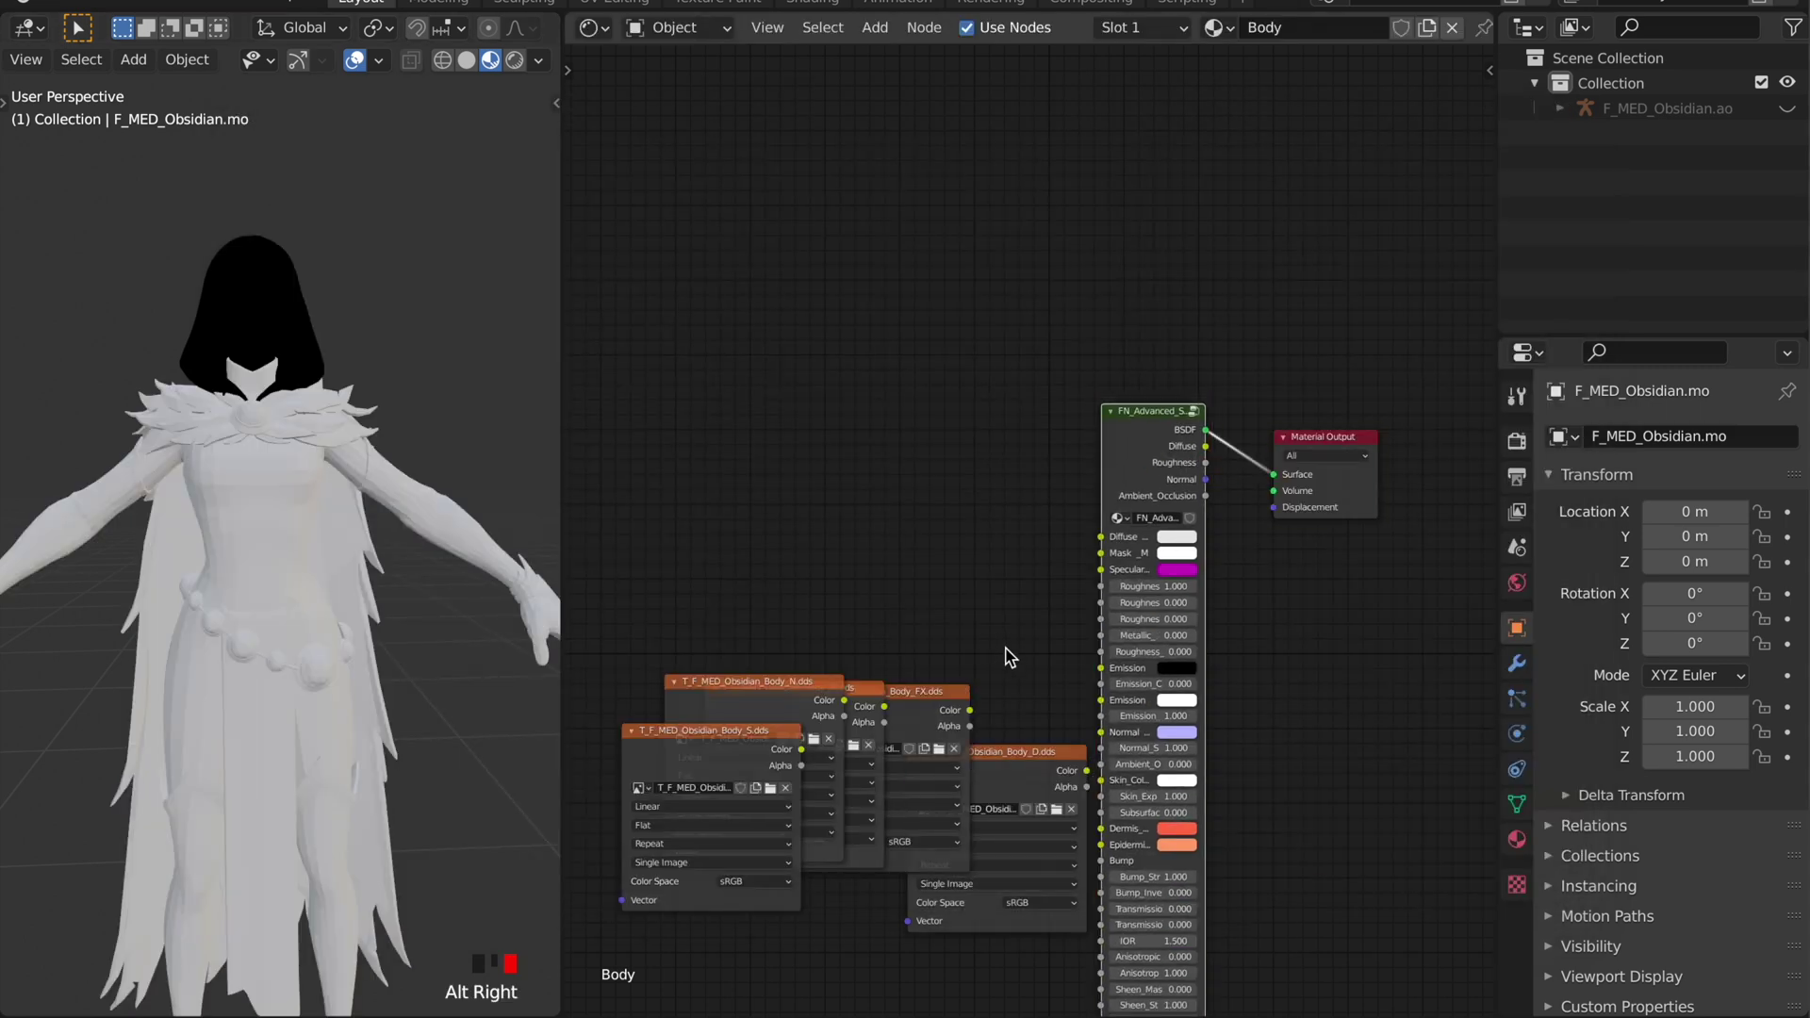
Link the Body_D texture's Color to the shader's Diffuse input, move the Body_FX texture aside, and use solid viewport shading
drag(1042, 753, 894, 400)
drag(1108, 536, 1109, 537)
drag(919, 705, 1467, 683)
click(467, 61)
Set the color space of the Body_M, Body_N and Body_S textures to Linear
middle_drag(877, 698, 936, 637)
scroll(936, 636, up, 4)
drag(932, 638, 1043, 581)
key(ctrl+z)
drag(1014, 797, 1011, 744)
drag(833, 853, 807, 802)
drag(762, 925, 777, 873)
Connect Body_M to the shader's Mask input, Body_N to Normal and Body_S to Specular, spacing the texture nodes apart
drag(1085, 600, 1259, 441)
drag(981, 603, 697, 379)
drag(872, 656, 1252, 705)
drag(754, 660, 869, 924)
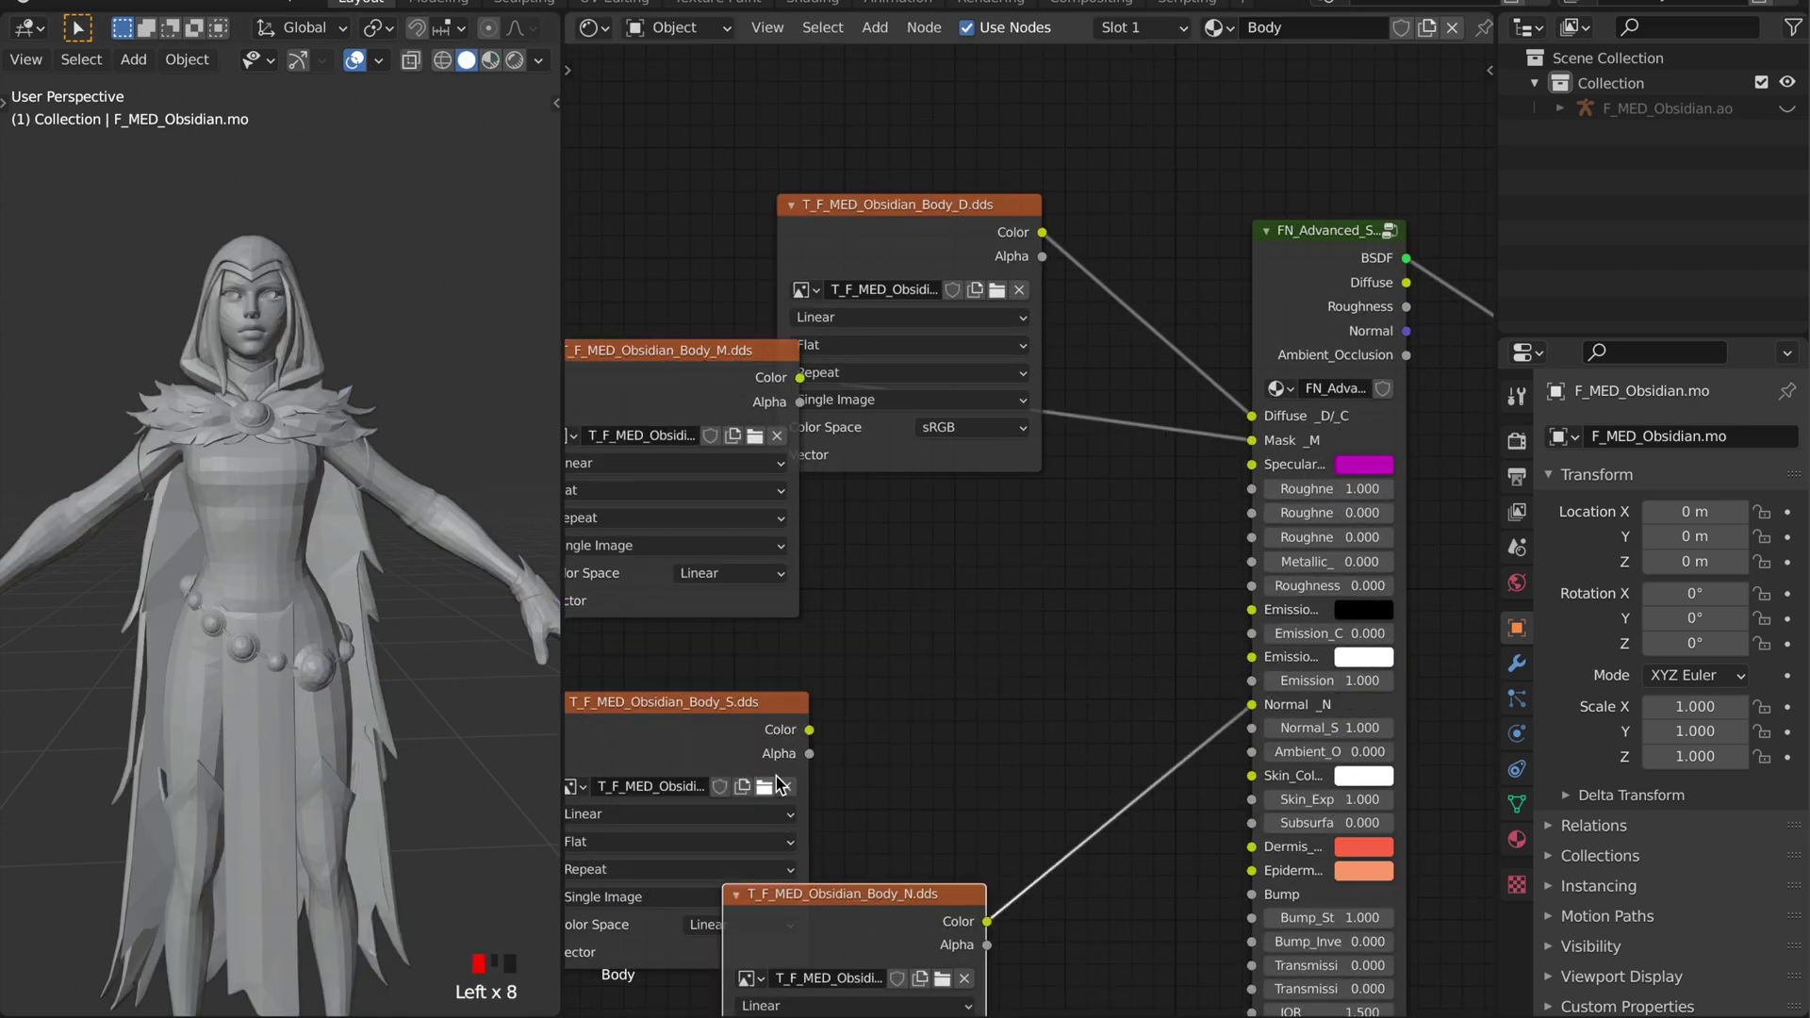
drag(809, 729, 1252, 465)
Hide the options of the four linked Body texture nodes and preview the body's material in the 3D viewport
scroll(1107, 647, down, 6)
drag(1072, 231, 820, 730)
key(ctrl+h)
click(790, 454)
click(491, 60)
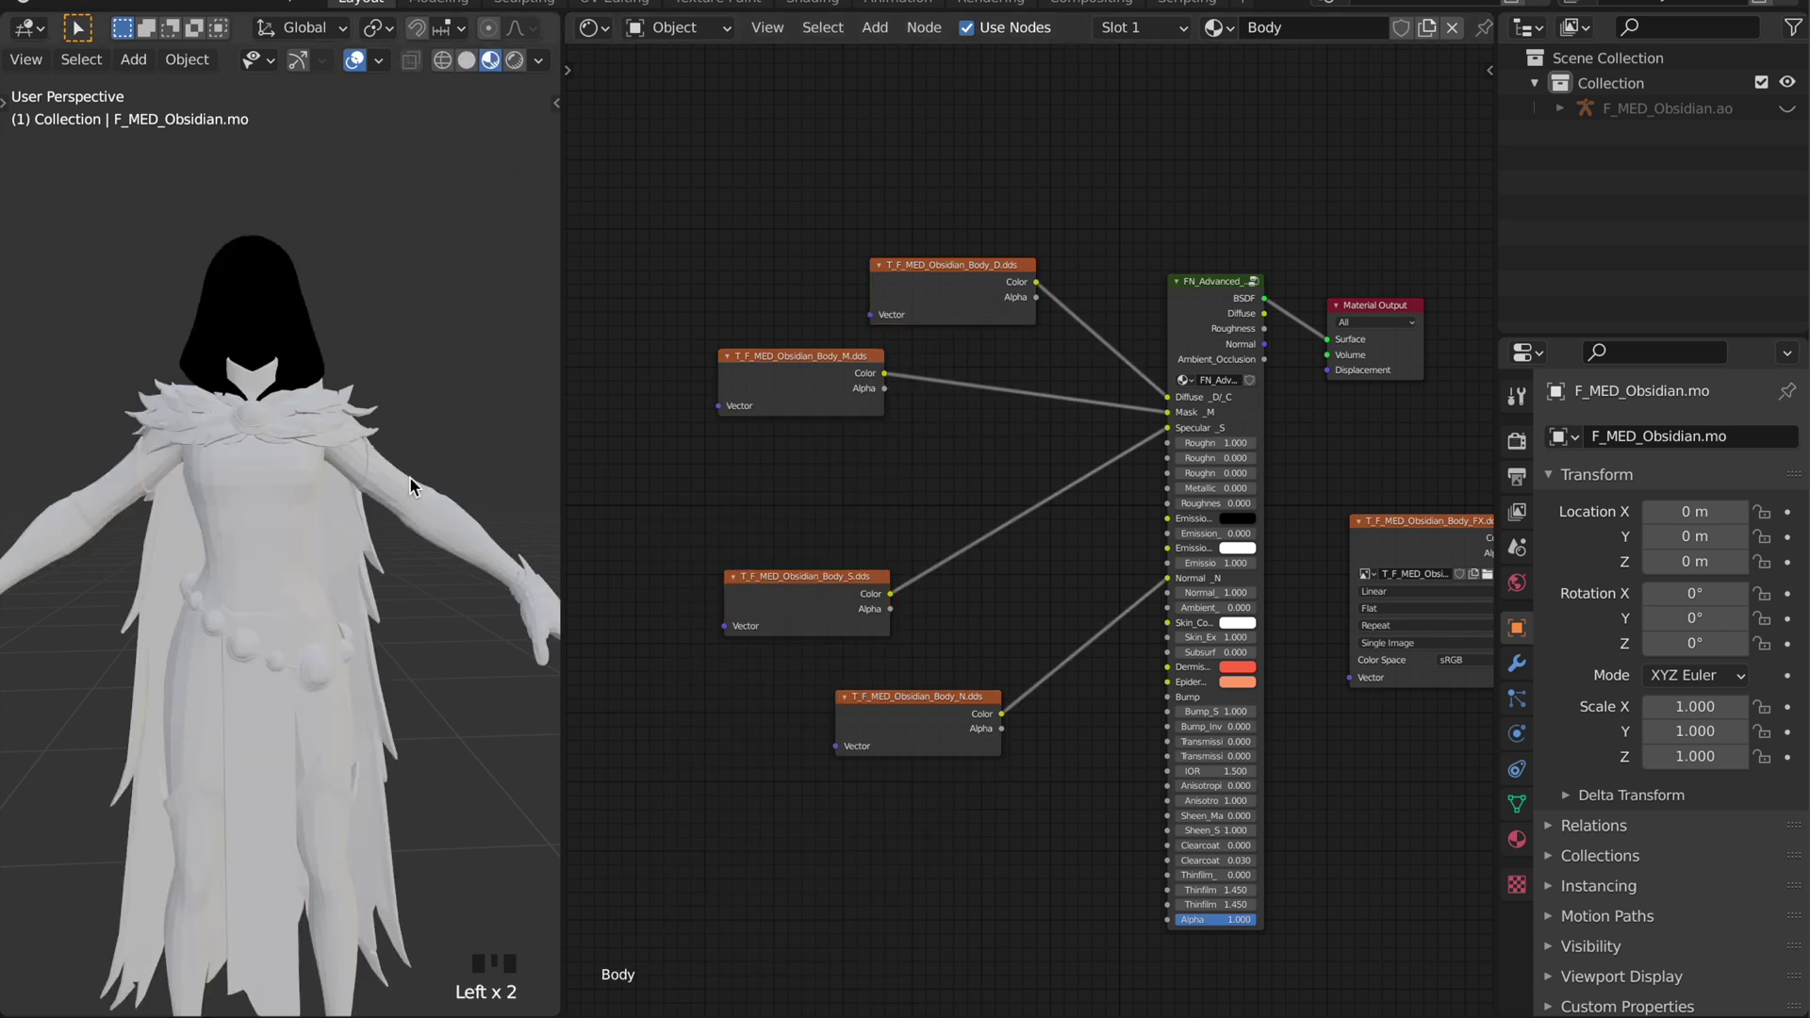
scroll(1309, 626, up, 3)
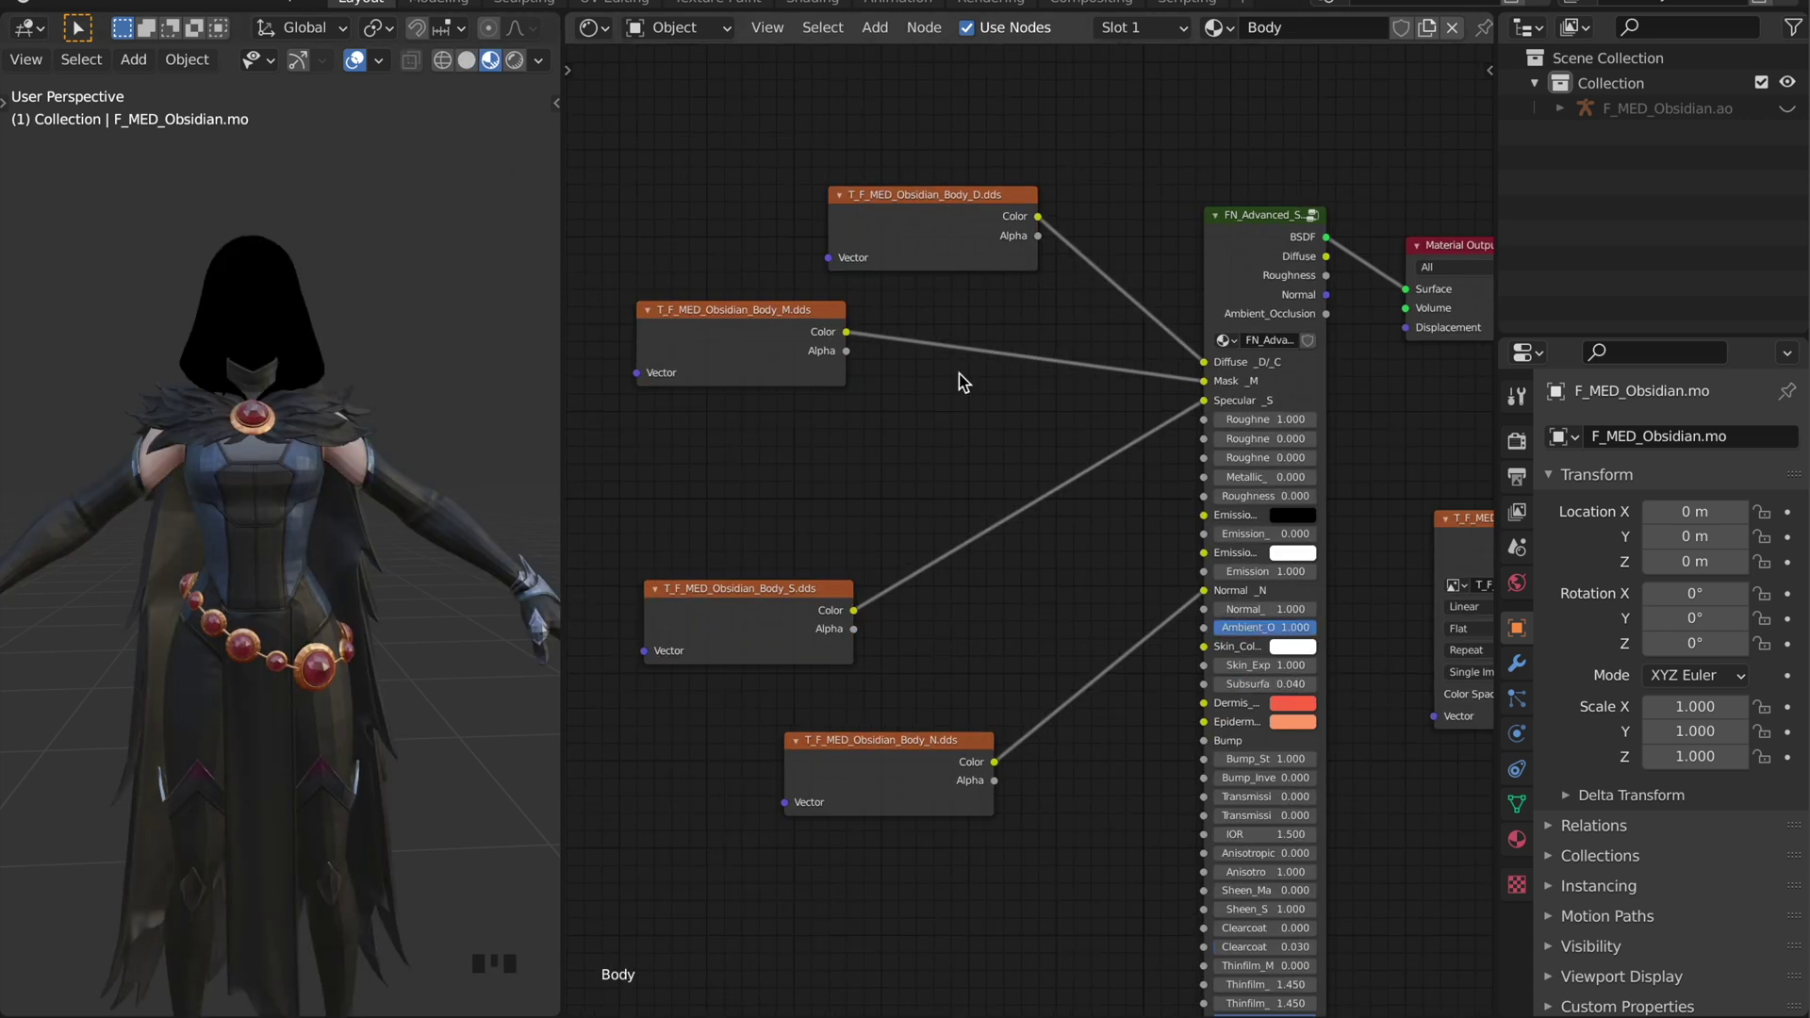
Return to solid shading and stack the Body_D, Body_M, Body_S and Body_N nodes in one column beside the shader
click(466, 60)
middle_drag(1022, 849, 972, 821)
drag(863, 202, 846, 339)
drag(703, 311, 877, 422)
drag(674, 588, 841, 507)
drag(844, 744, 872, 598)
Move the Body_FX texture below the stack, link its Color to the shader's Anisotropic input, and hide its options
middle_drag(1405, 528, 1304, 536)
drag(1314, 534, 622, 746)
scroll(873, 650, up, 1)
middle_drag(874, 650, 887, 486)
drag(802, 584, 1098, 695)
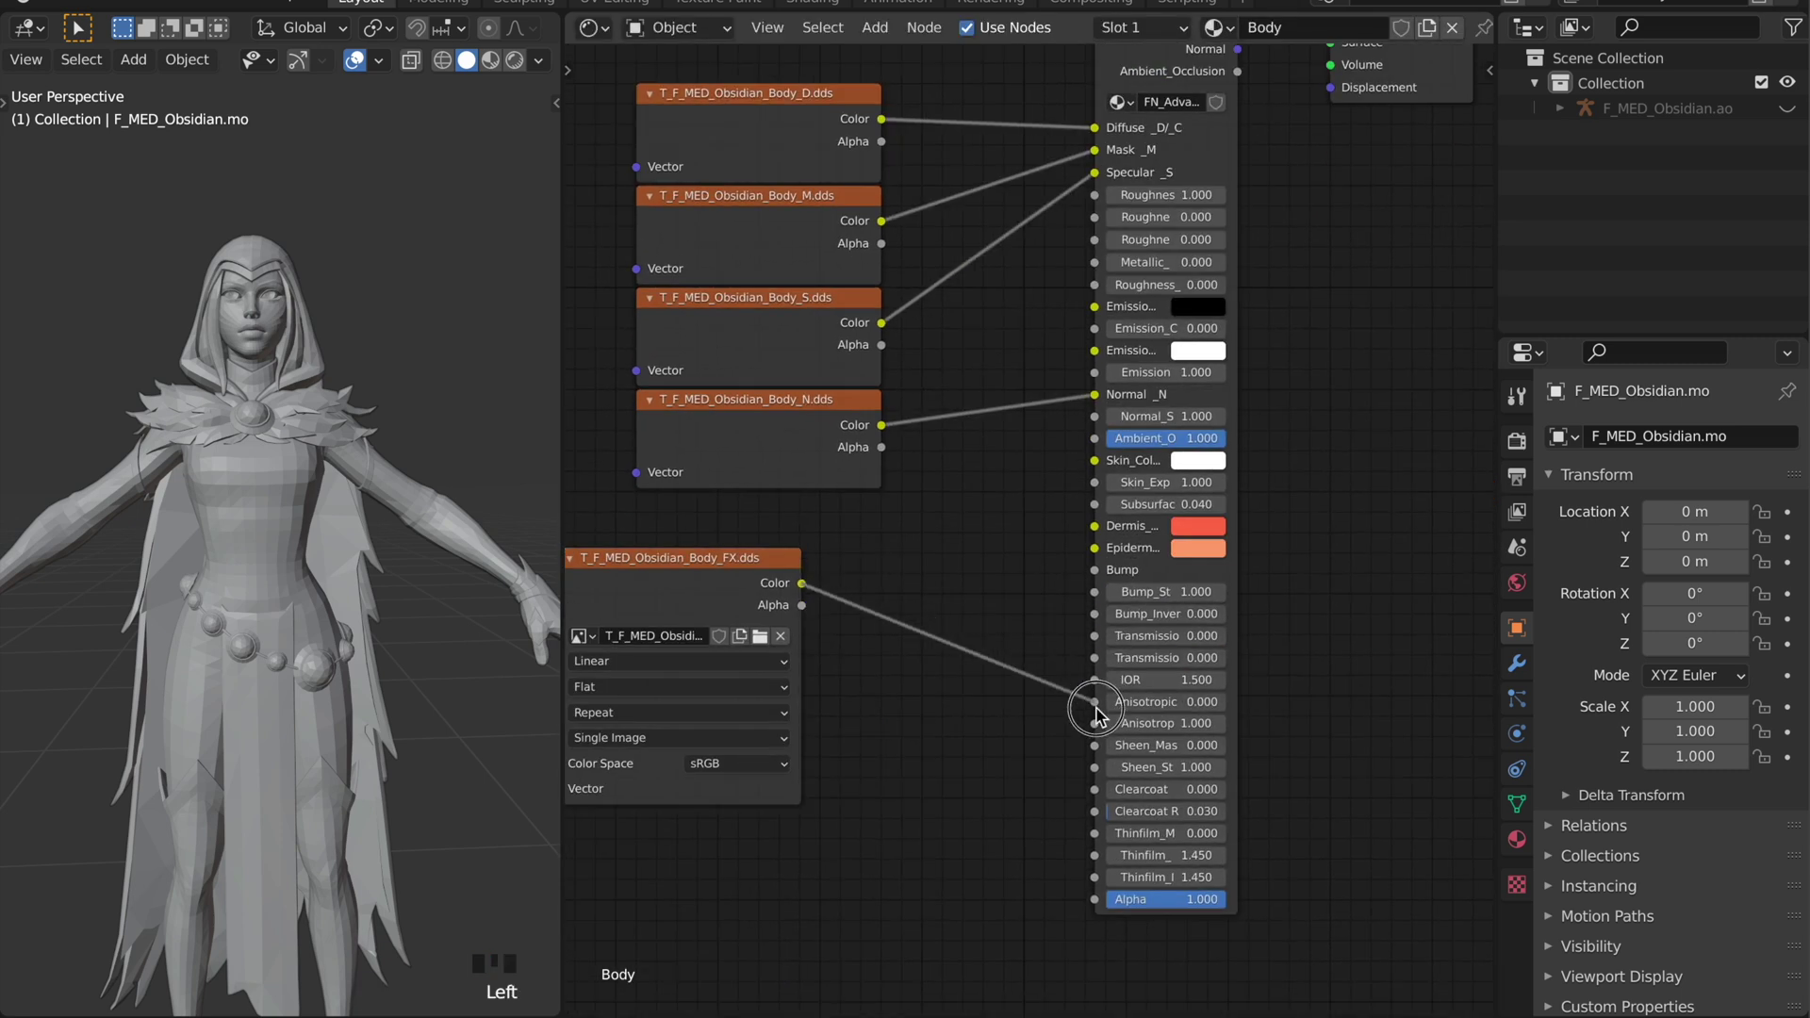
key(ctrl+h)
drag(693, 660, 767, 542)
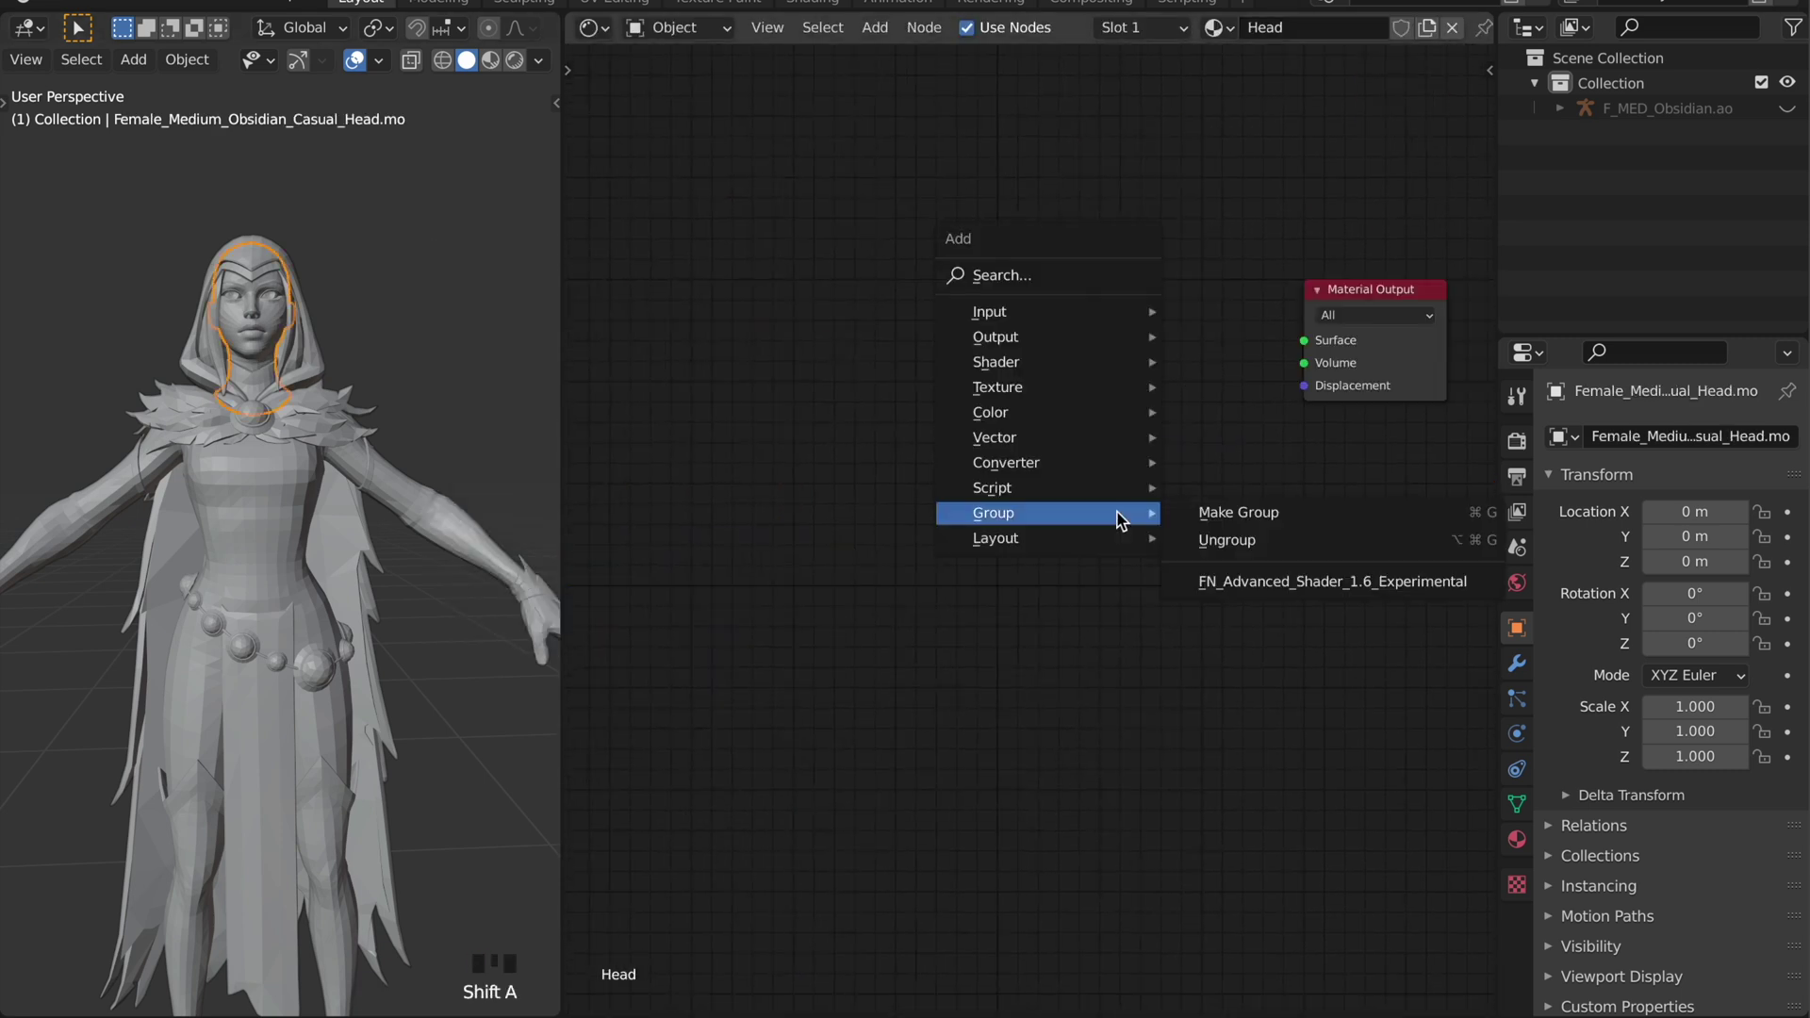
Add the FN_Advanced_Shader_1.6_Experimental group to the Head material and connect its BSDF to the Material Output's Surface
click(1199, 577)
click(1180, 283)
drag(1251, 276, 1304, 340)
Bring T_F_MED_Obsidian_Head_D.dds and T_F_MED_Obsidian_Head_E.dds from the Textures folder into the Head material
click(82, 985)
drag(699, 485, 773, 729)
drag(700, 517, 686, 798)
click(728, 682)
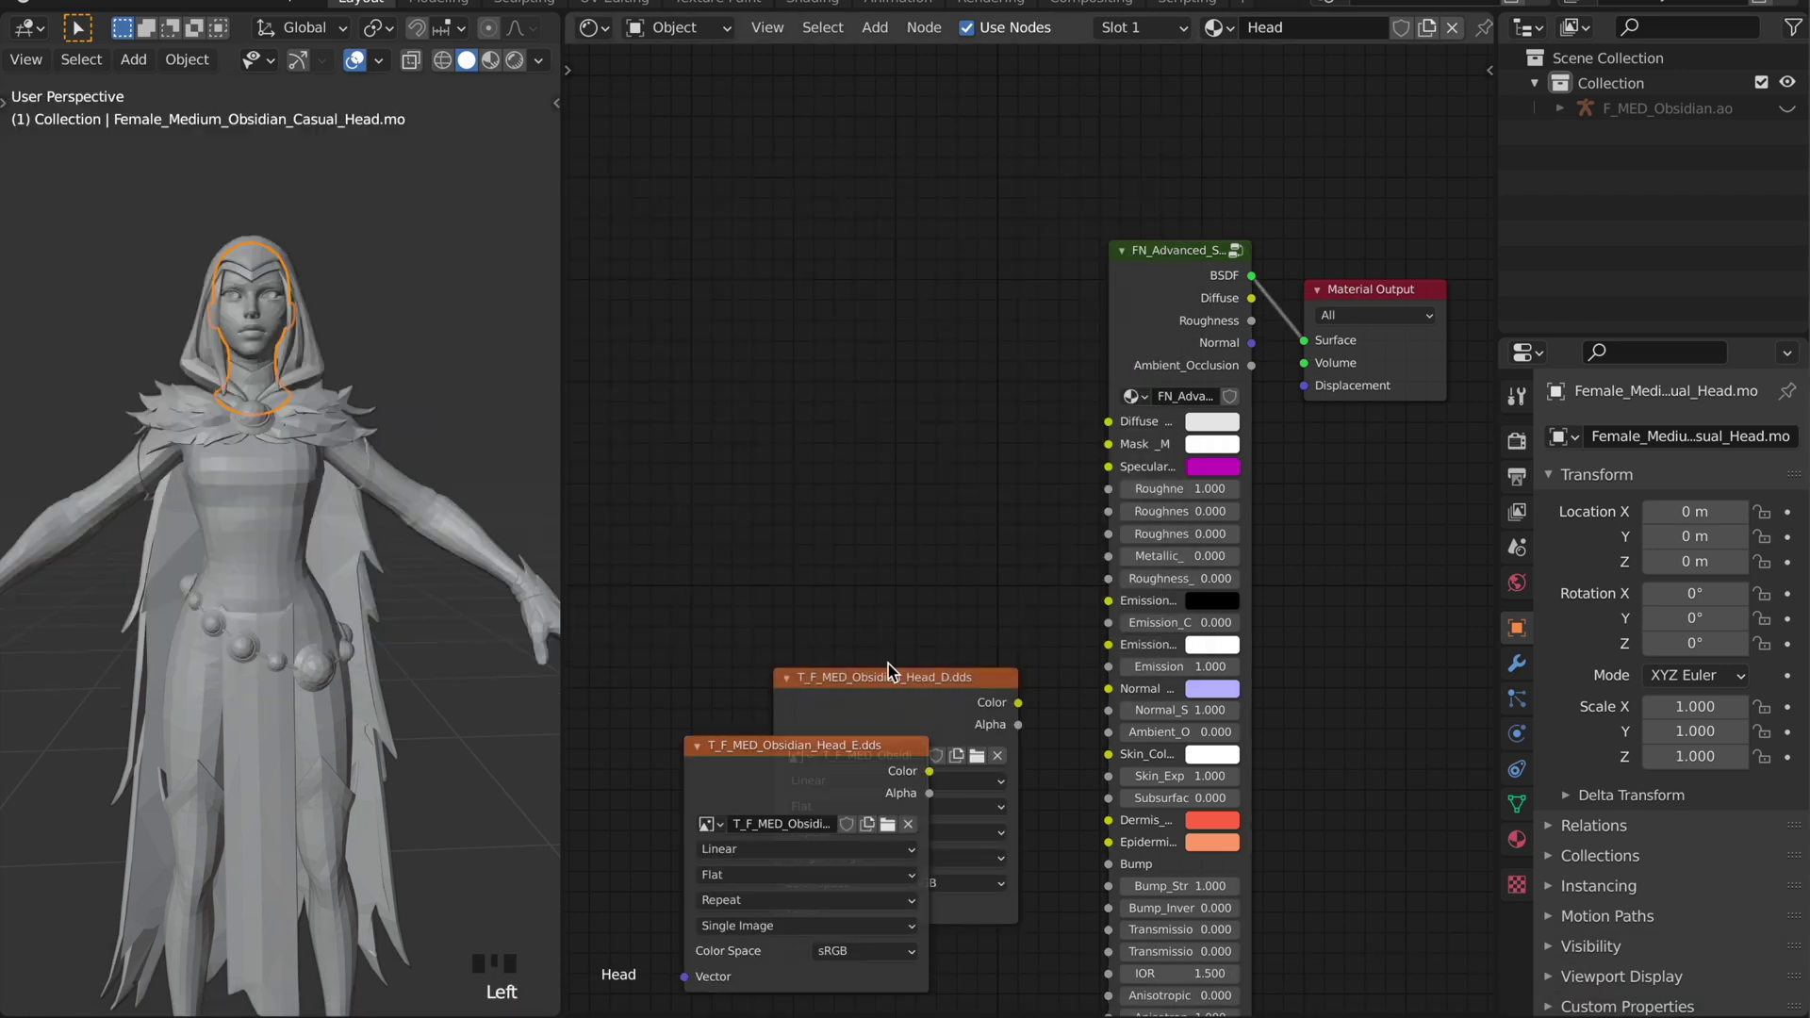
Connect Head_D to the shader's Diffuse input and Head_E to Emission, previewing the result and tidying the nodes
drag(848, 681, 787, 342)
drag(957, 364, 1110, 418)
click(492, 60)
drag(929, 771, 1105, 603)
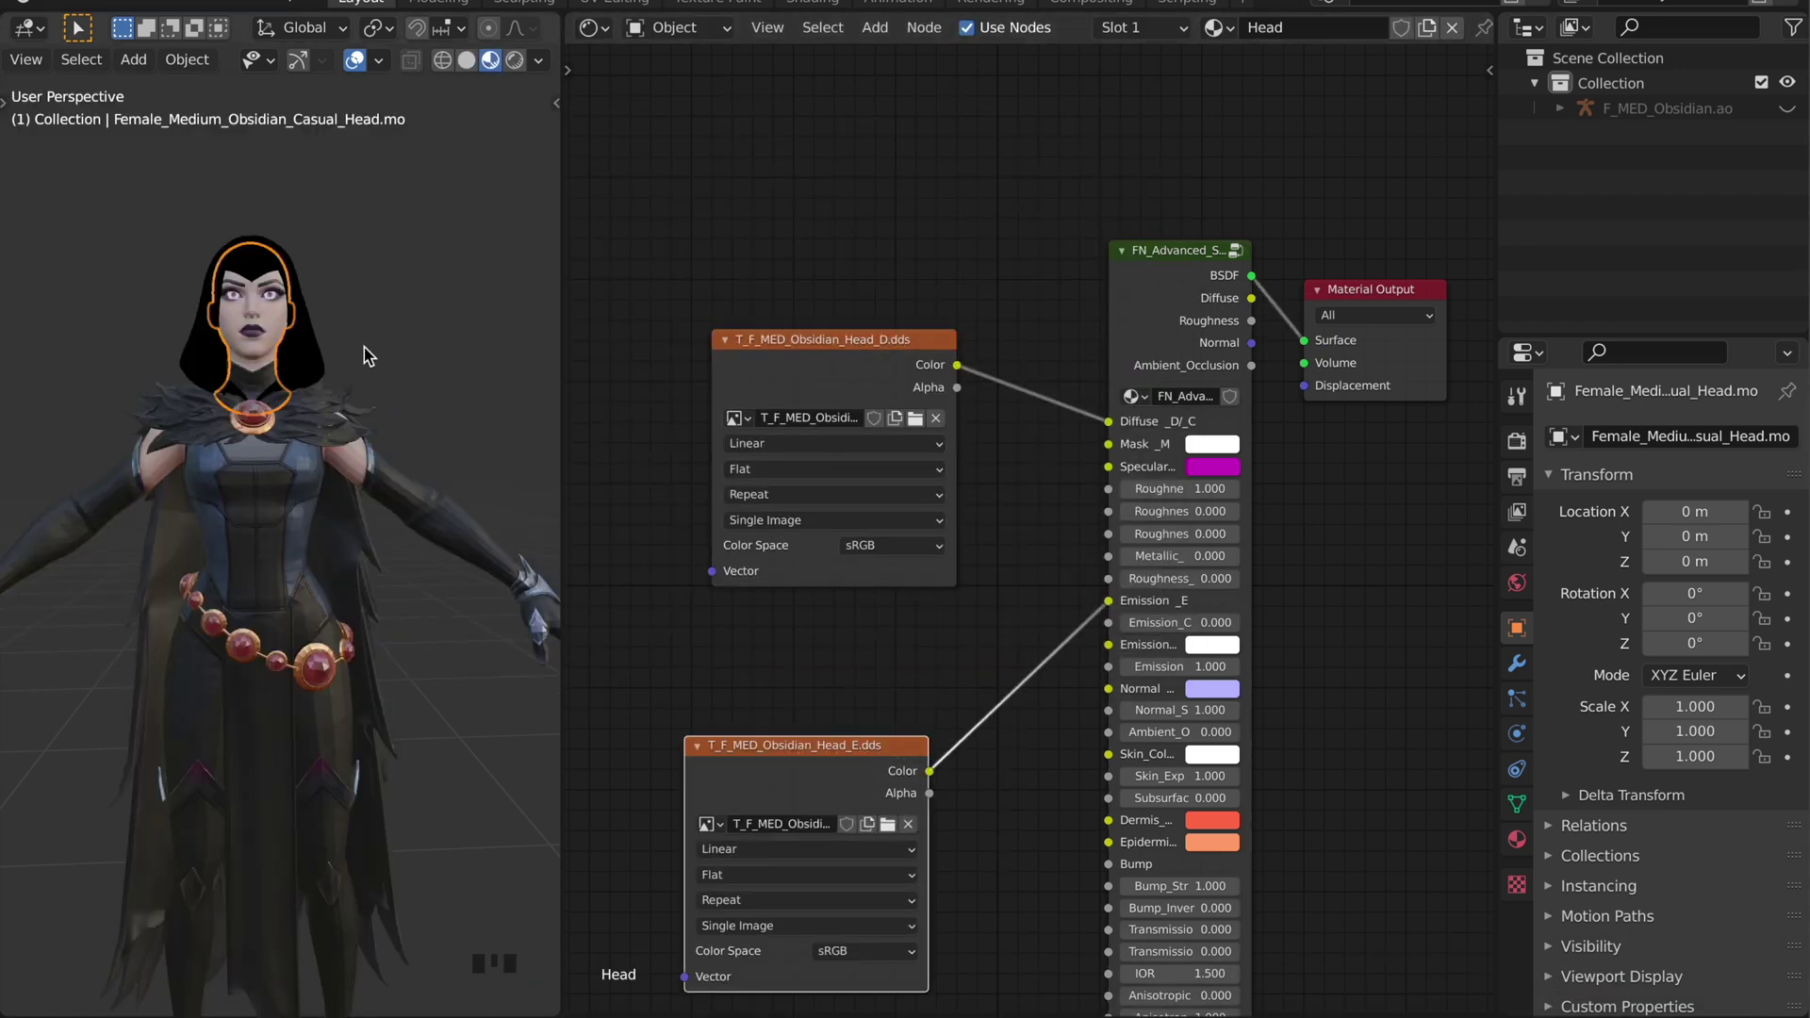
click(466, 60)
drag(849, 747, 877, 526)
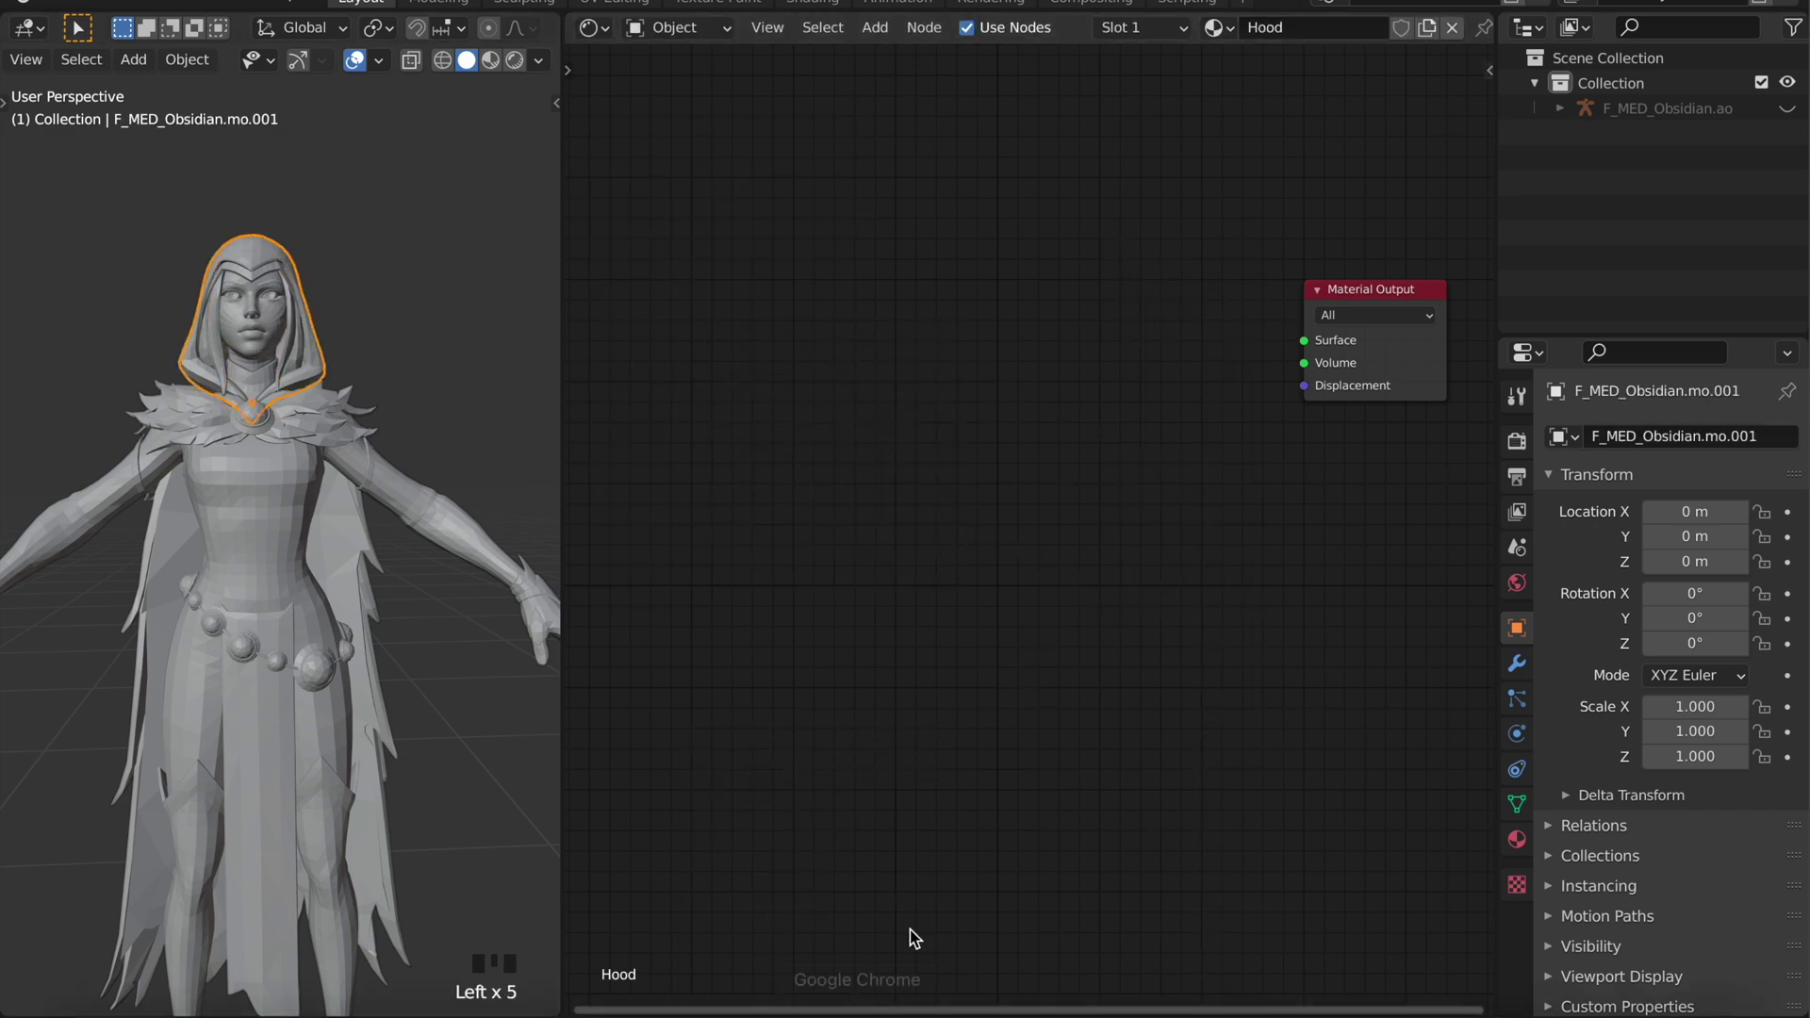
Add the FN Advanced Shader group to the Hood material and connect its BSDF to the Material Output's Surface
key(shift+a)
click(1207, 660)
click(1169, 370)
drag(1213, 256, 1304, 340)
Bring the T_F_MED_Obsidian Acc_D, Acc_M, Acc_N and Acc_S .dds images from the Textures folder into the Hood material
click(202, 985)
drag(700, 242, 739, 705)
drag(700, 297, 645, 745)
drag(699, 324, 647, 686)
Link the Acc_D texture's Color to the shader's Diffuse input and spread the other Acc texture nodes apart
drag(1056, 703, 872, 280)
drag(1012, 305, 1239, 428)
drag(985, 658, 660, 533)
drag(943, 707, 842, 743)
Set the color space of the Acc_M, Acc_S and Acc_N textures and link them to the Mask, Specular and Normal inputs
click(1121, 869)
click(930, 948)
click(929, 876)
click(709, 723)
click(718, 794)
drag(1187, 688, 1275, 375)
drag(1065, 662, 804, 389)
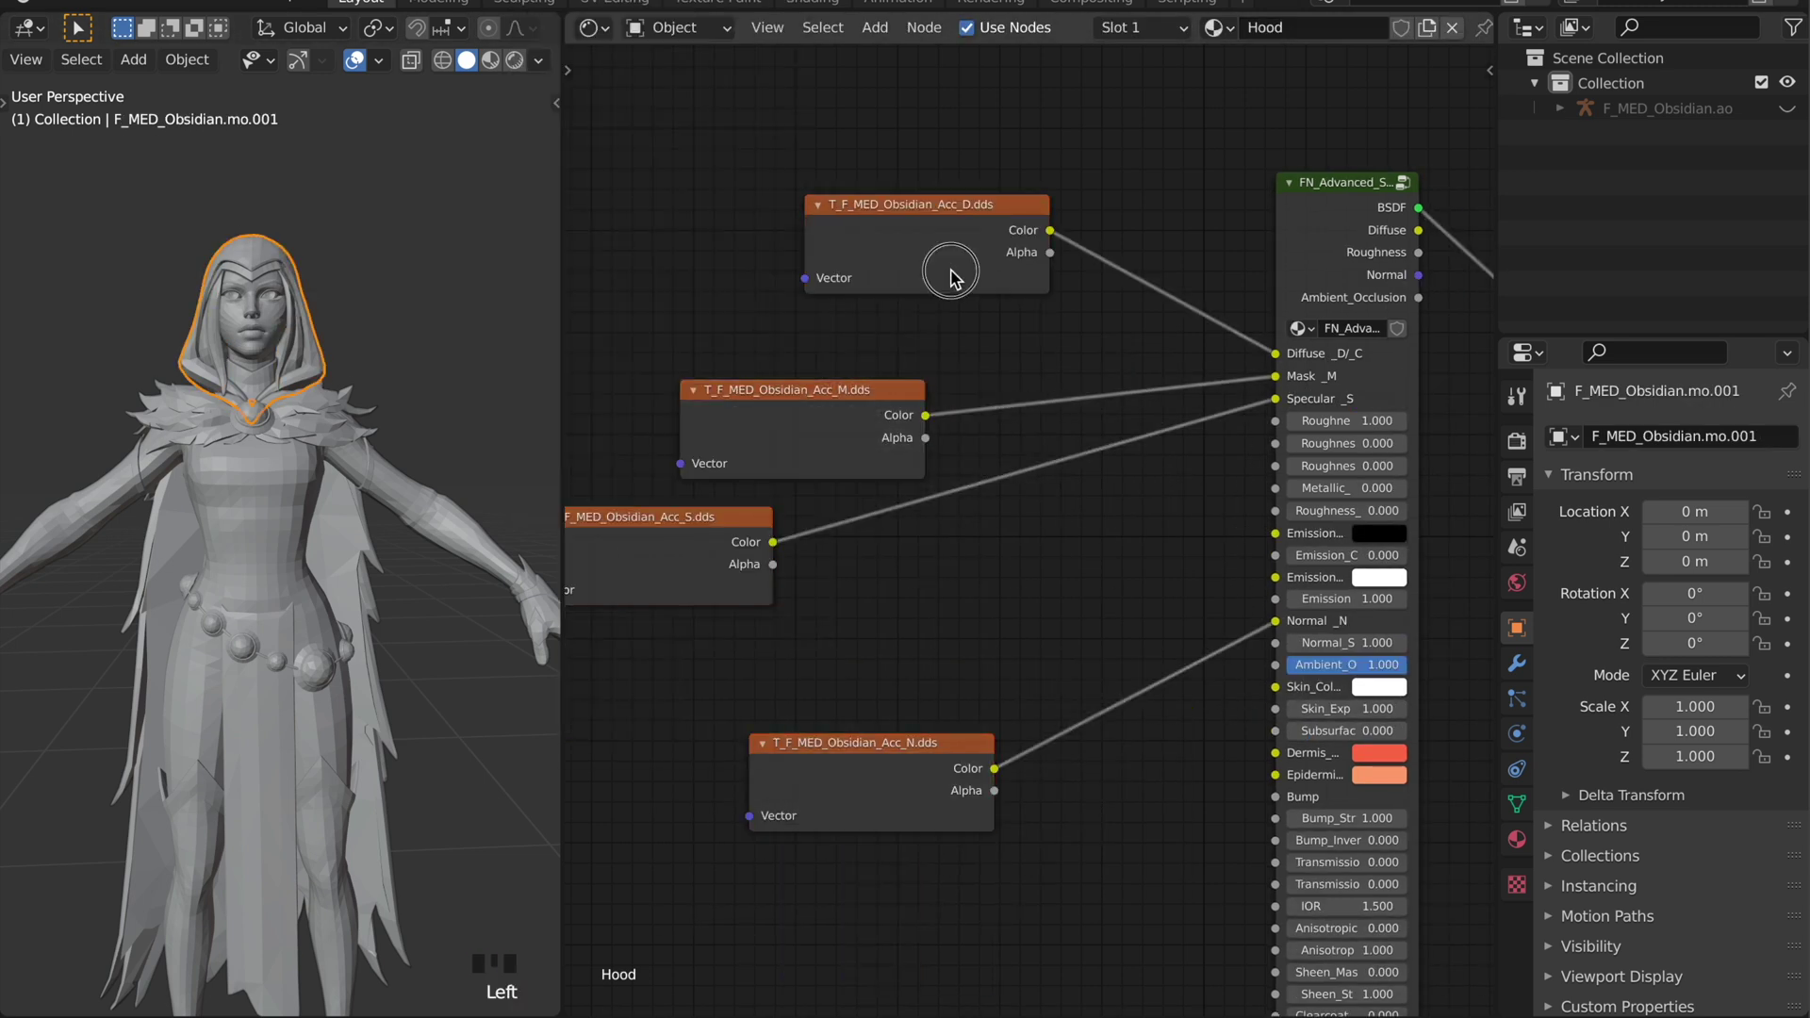
Stack the four Acc texture nodes in one column and preview the hood's material before returning to solid shading
drag(719, 421, 962, 497)
drag(695, 560, 963, 570)
mouse_move(903, 758)
mouse_down()
mouse_move(971, 663)
mouse_move(949, 643)
mouse_up()
click(707, 500)
click(491, 60)
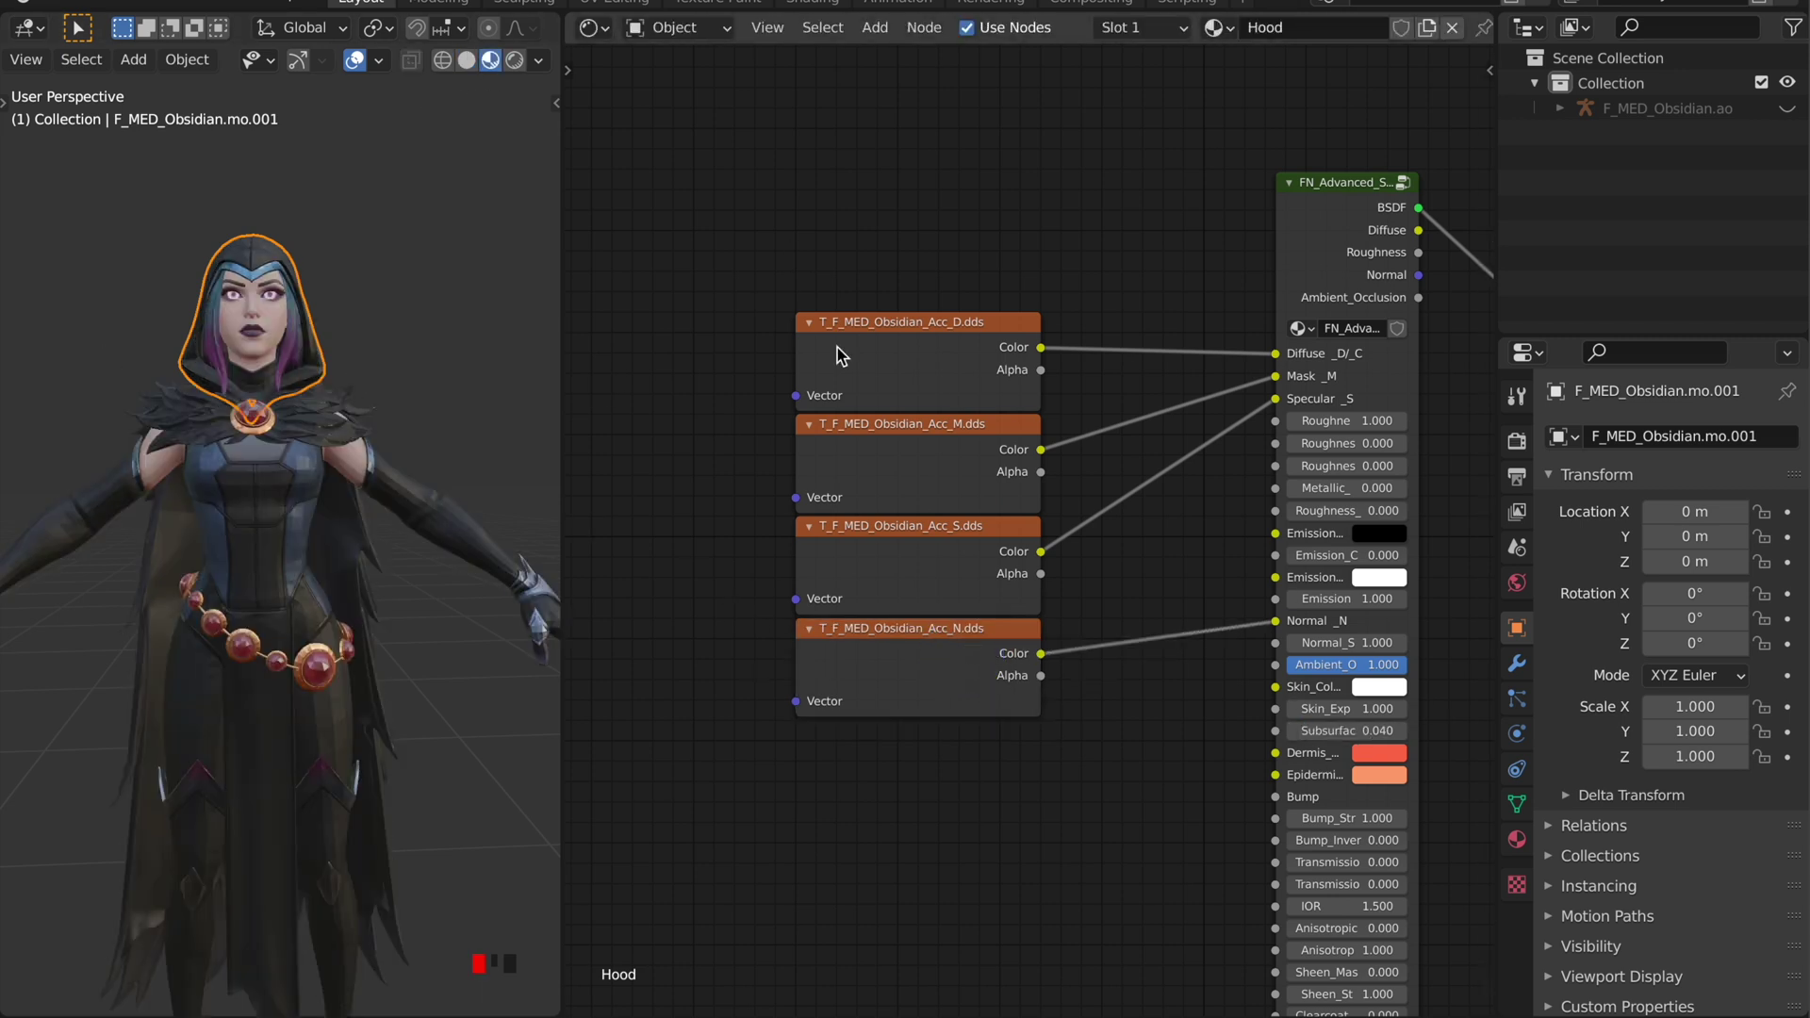
click(465, 59)
Maximize the 3D viewport and switch it to Material Preview to check the character's textures
key(ctrl+space)
scroll(921, 302, down, 1)
shift+middle_drag(921, 303, 953, 274)
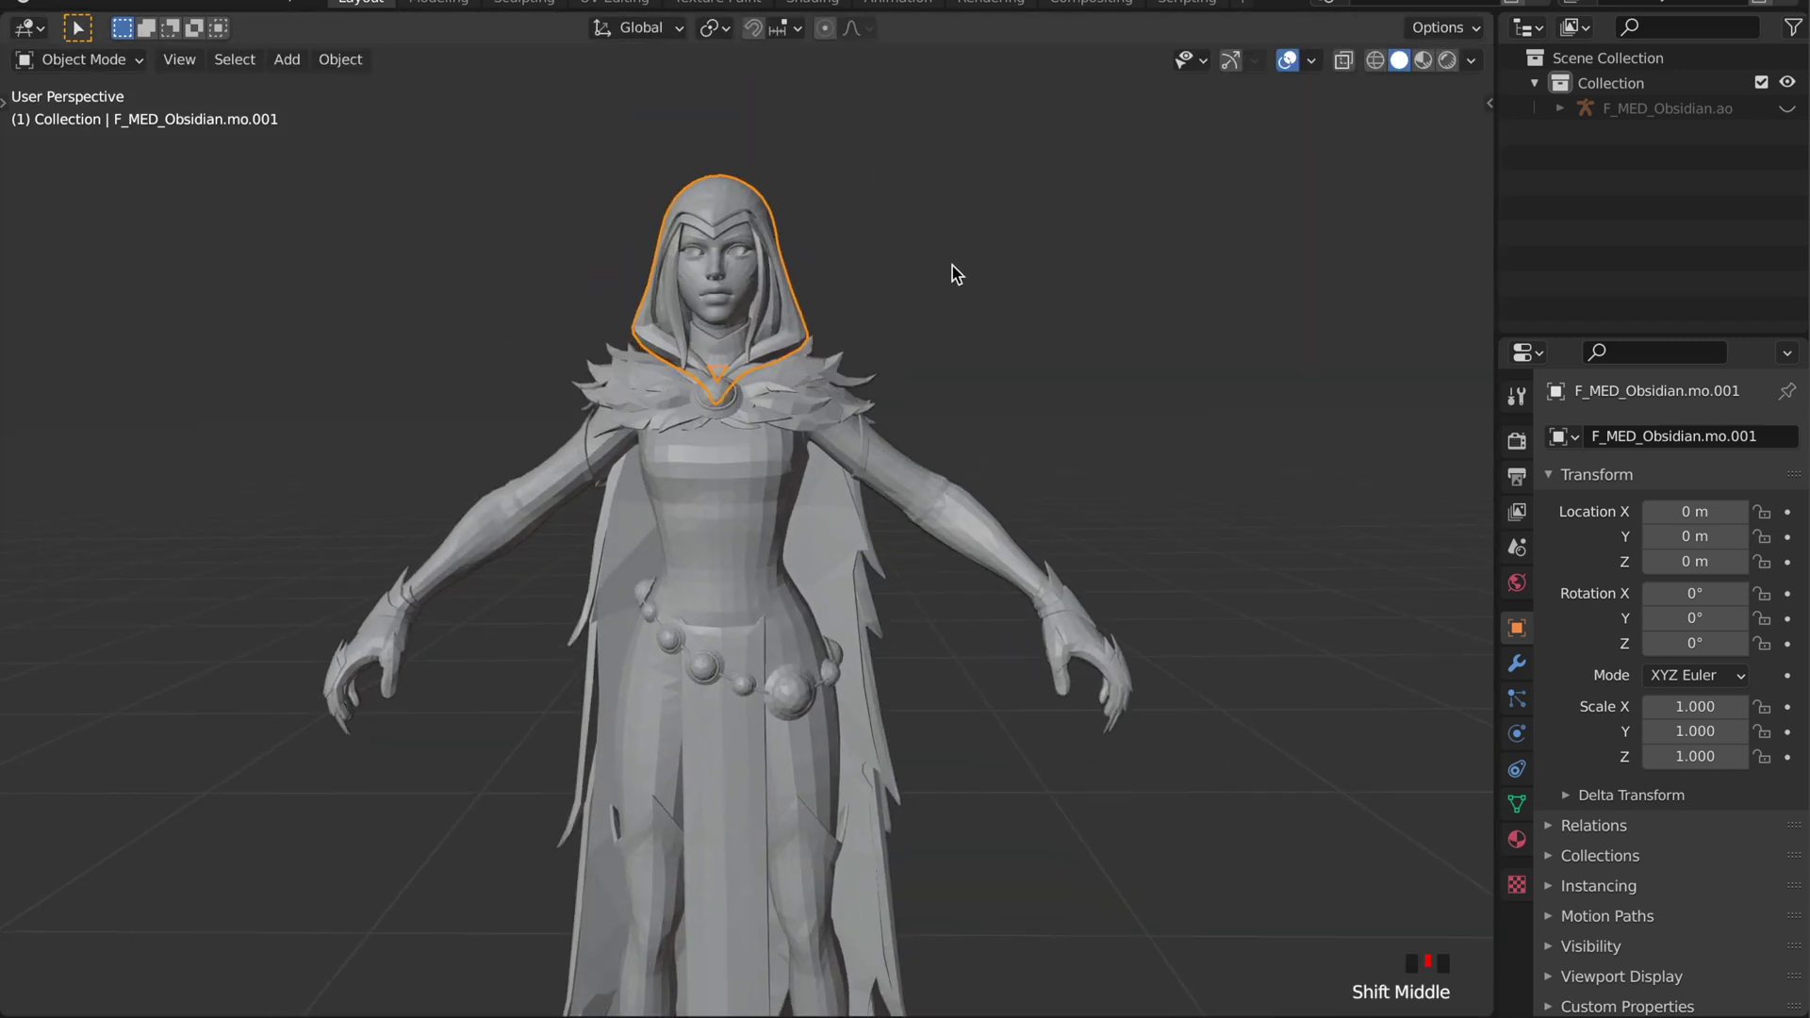
click(1399, 81)
scroll(820, 366, up, 4)
middle_drag(835, 343, 903, 336)
scroll(820, 366, down, 3)
Join the character's head and hood meshes into the body mesh F_MED_Obsidian.mo
click(702, 351)
shift+click(790, 325)
key(ctrl+j)
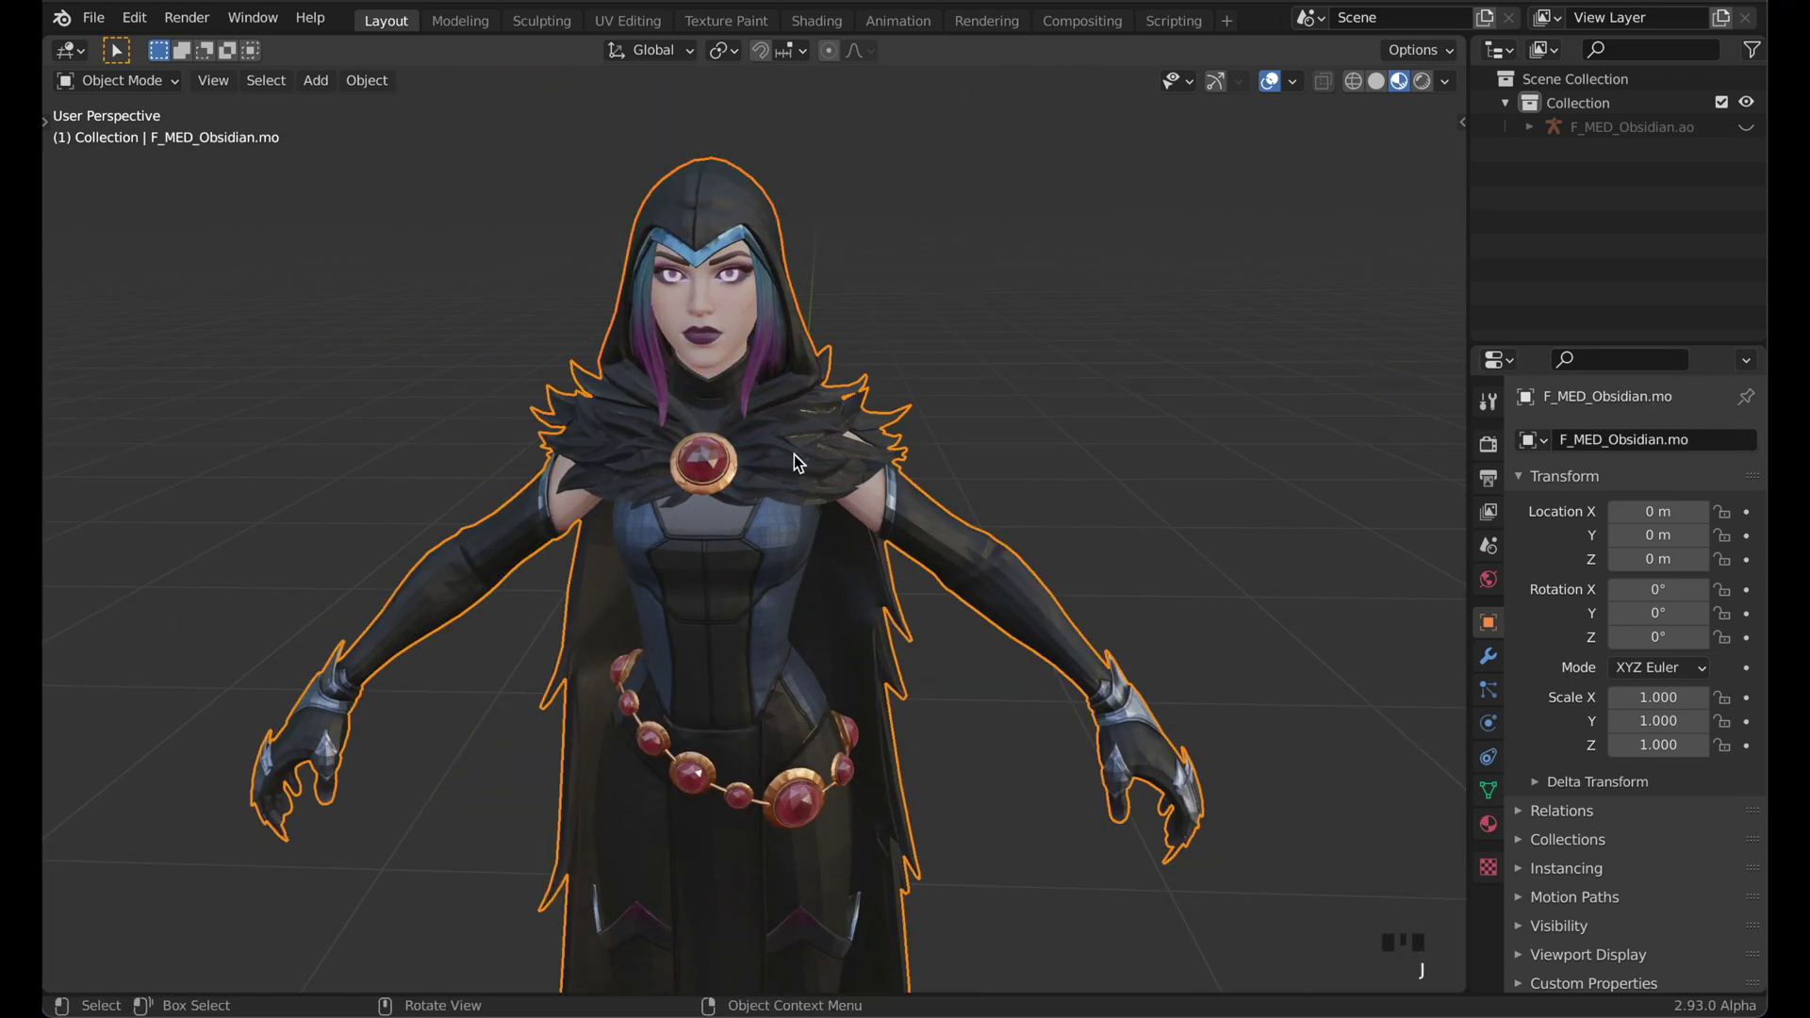
Deselect the joined mesh and examine the textured character's face, cloak, arms and belt from several angles and distances
scroll(767, 440, up, 3)
scroll(795, 468, down, 3)
middle_drag(795, 467, 787, 642)
click(782, 632)
scroll(815, 502, up, 3)
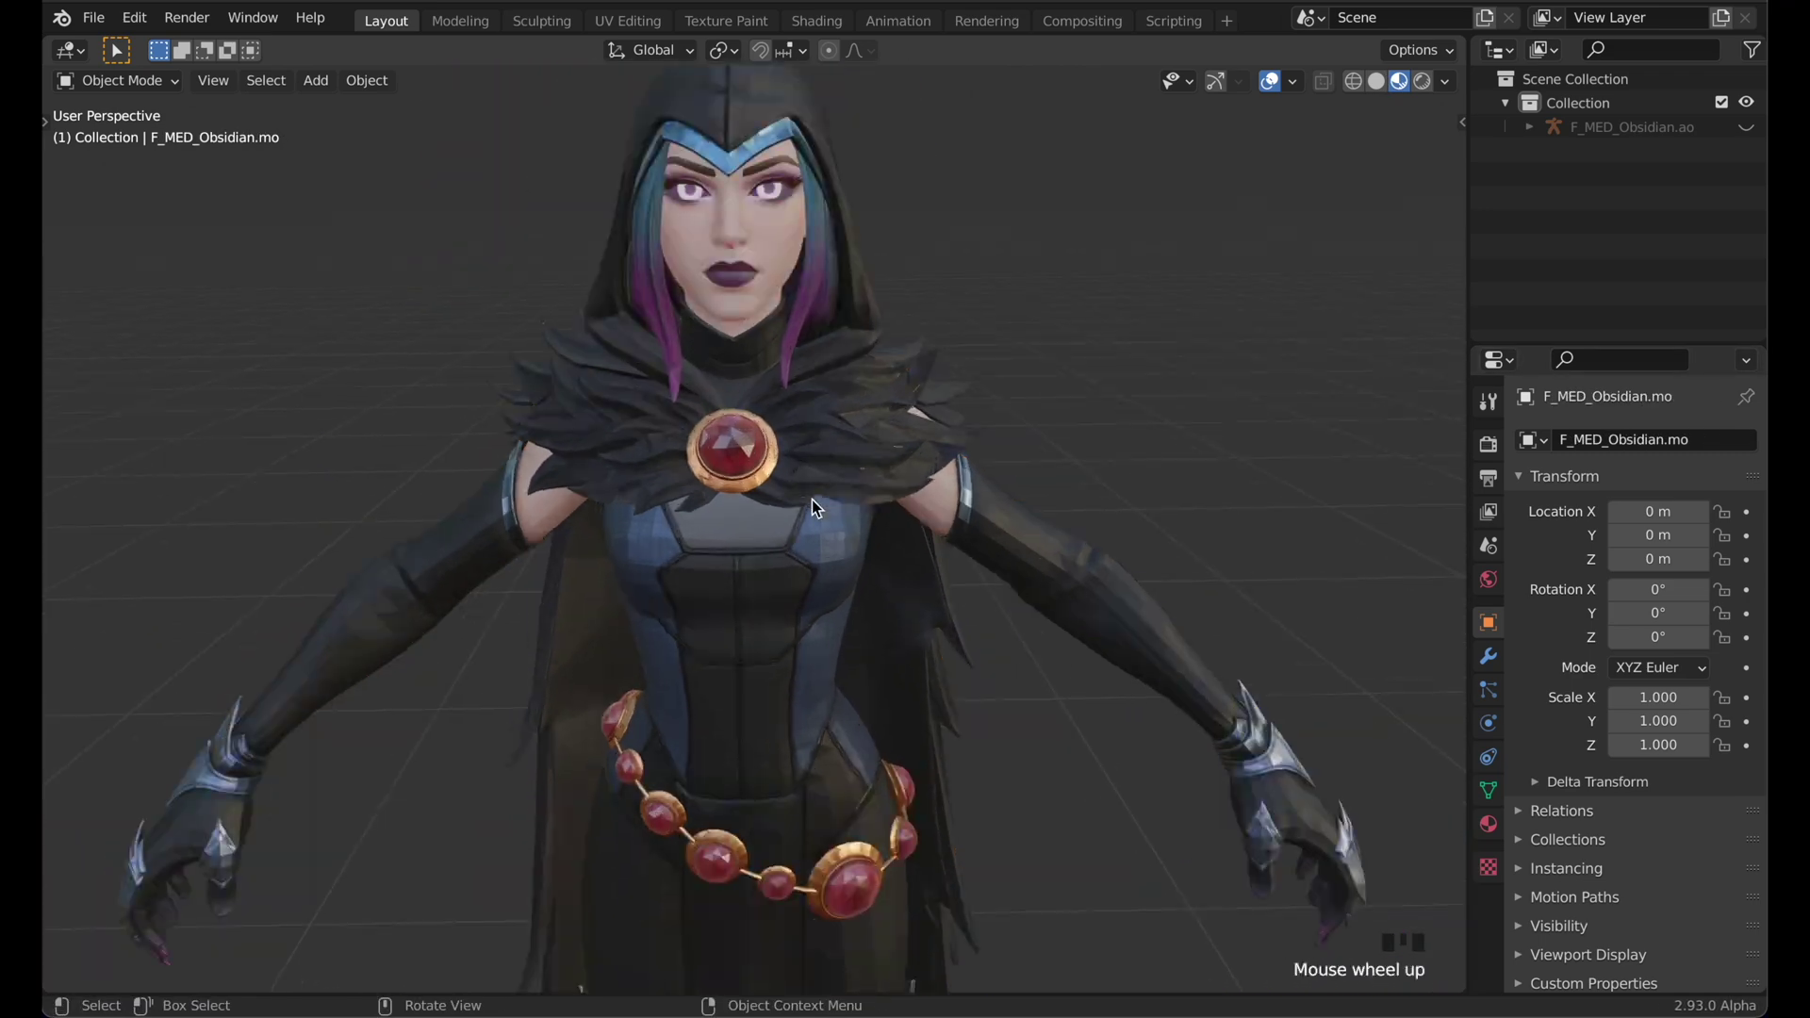
middle_drag(816, 503, 799, 477)
scroll(811, 472, down, 3)
mouse_move(910, 448)
middle_down()
mouse_move(962, 488)
mouse_move(902, 410)
mouse_move(924, 377)
middle_up()
scroll(943, 349, up, 3)
shift+middle_drag(1042, 106, 1036, 204)
key(z)
click(1036, 103)
click(906, 443)
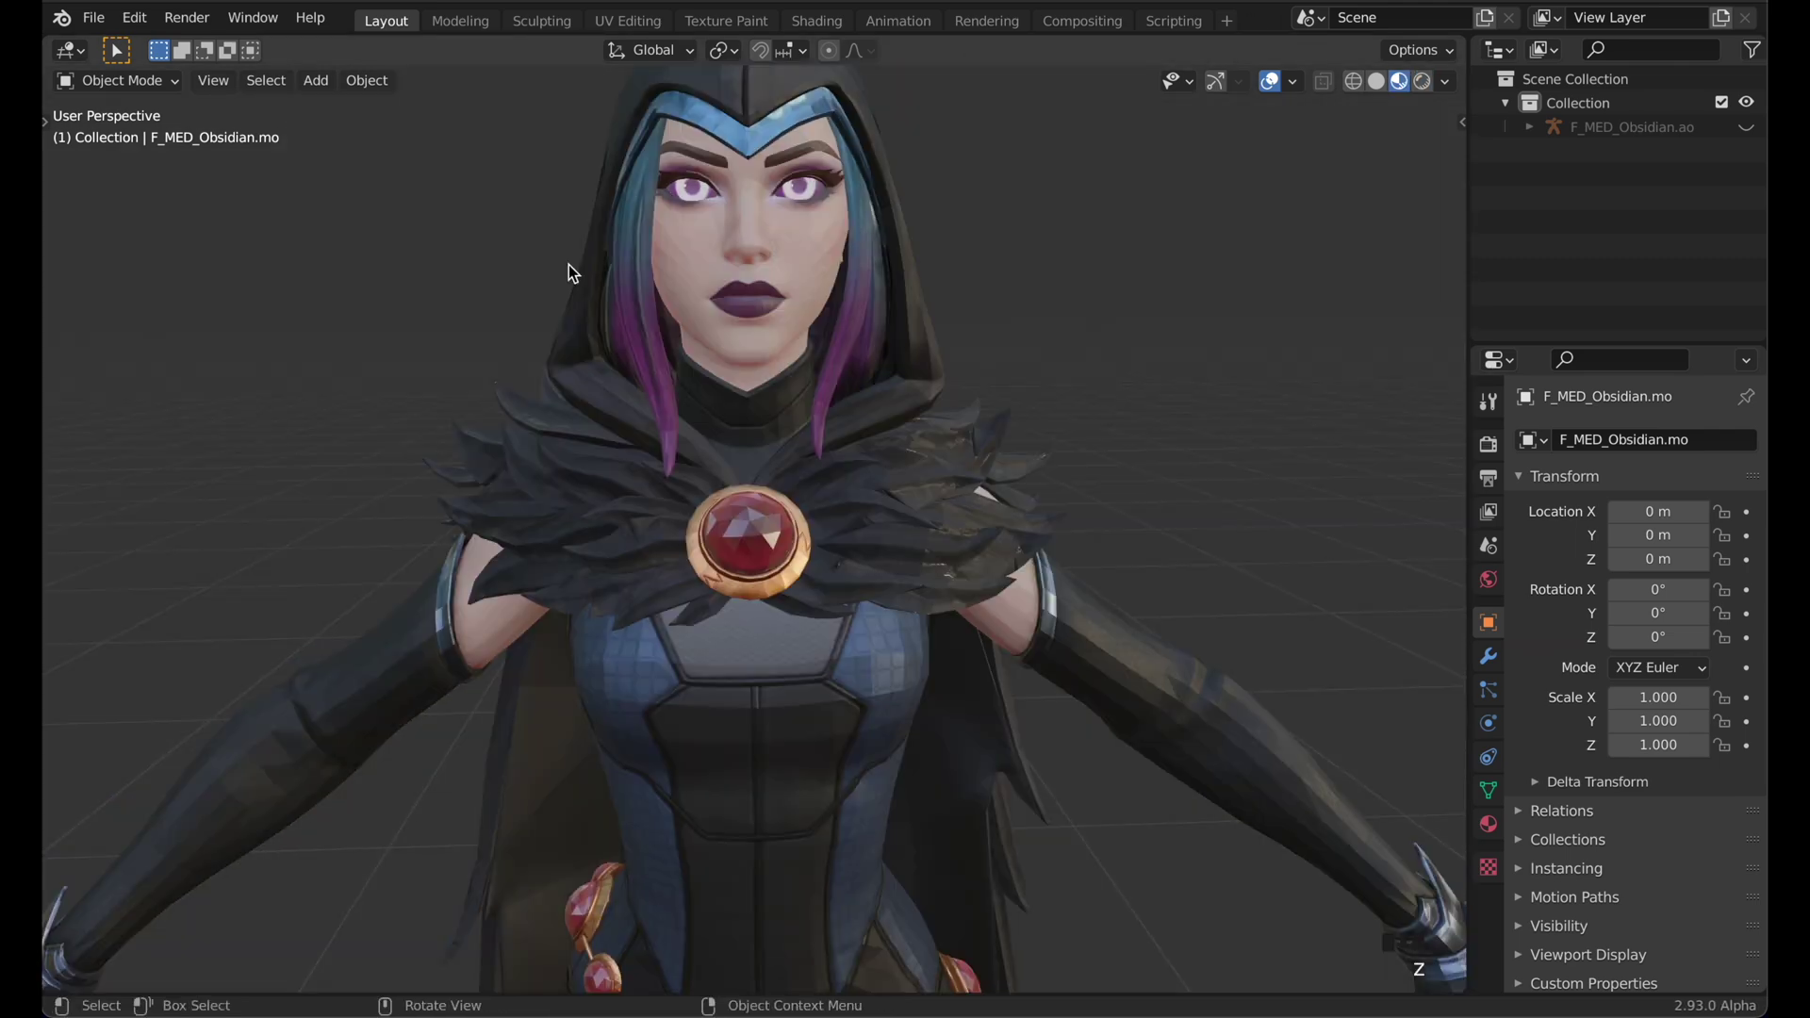
Save the project as Raven.blend
scroll(568, 264, down, 3)
click(93, 17)
click(142, 199)
click(776, 848)
text(Raven)
click(1458, 853)
shift+middle_drag(1090, 892, 1084, 821)
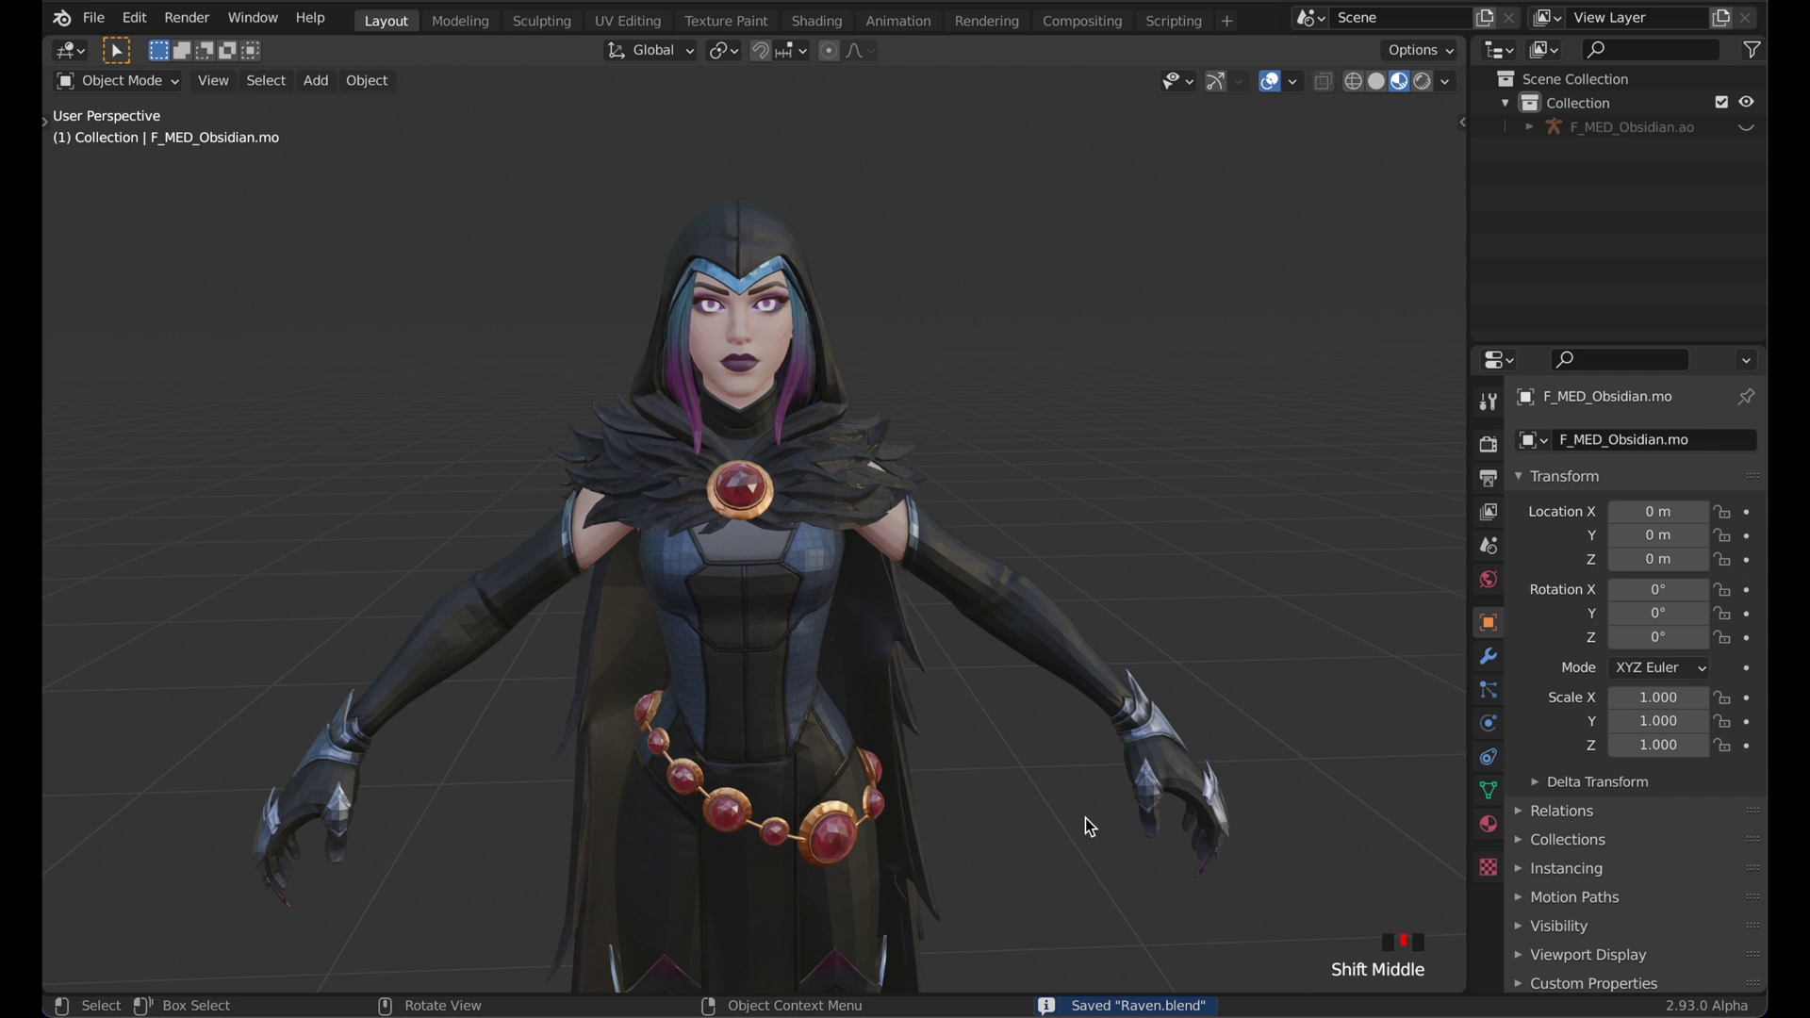
shift+middle_drag(820, 558, 861, 518)
click(94, 17)
click(93, 17)
click(93, 17)
mouse_move(189, 424)
click(396, 421)
click(93, 17)
click(310, 411)
Select the character's combined mesh and apply Shade Smooth to it
middle_drag(772, 429, 781, 462)
click(782, 468)
right_click(831, 482)
click(710, 478)
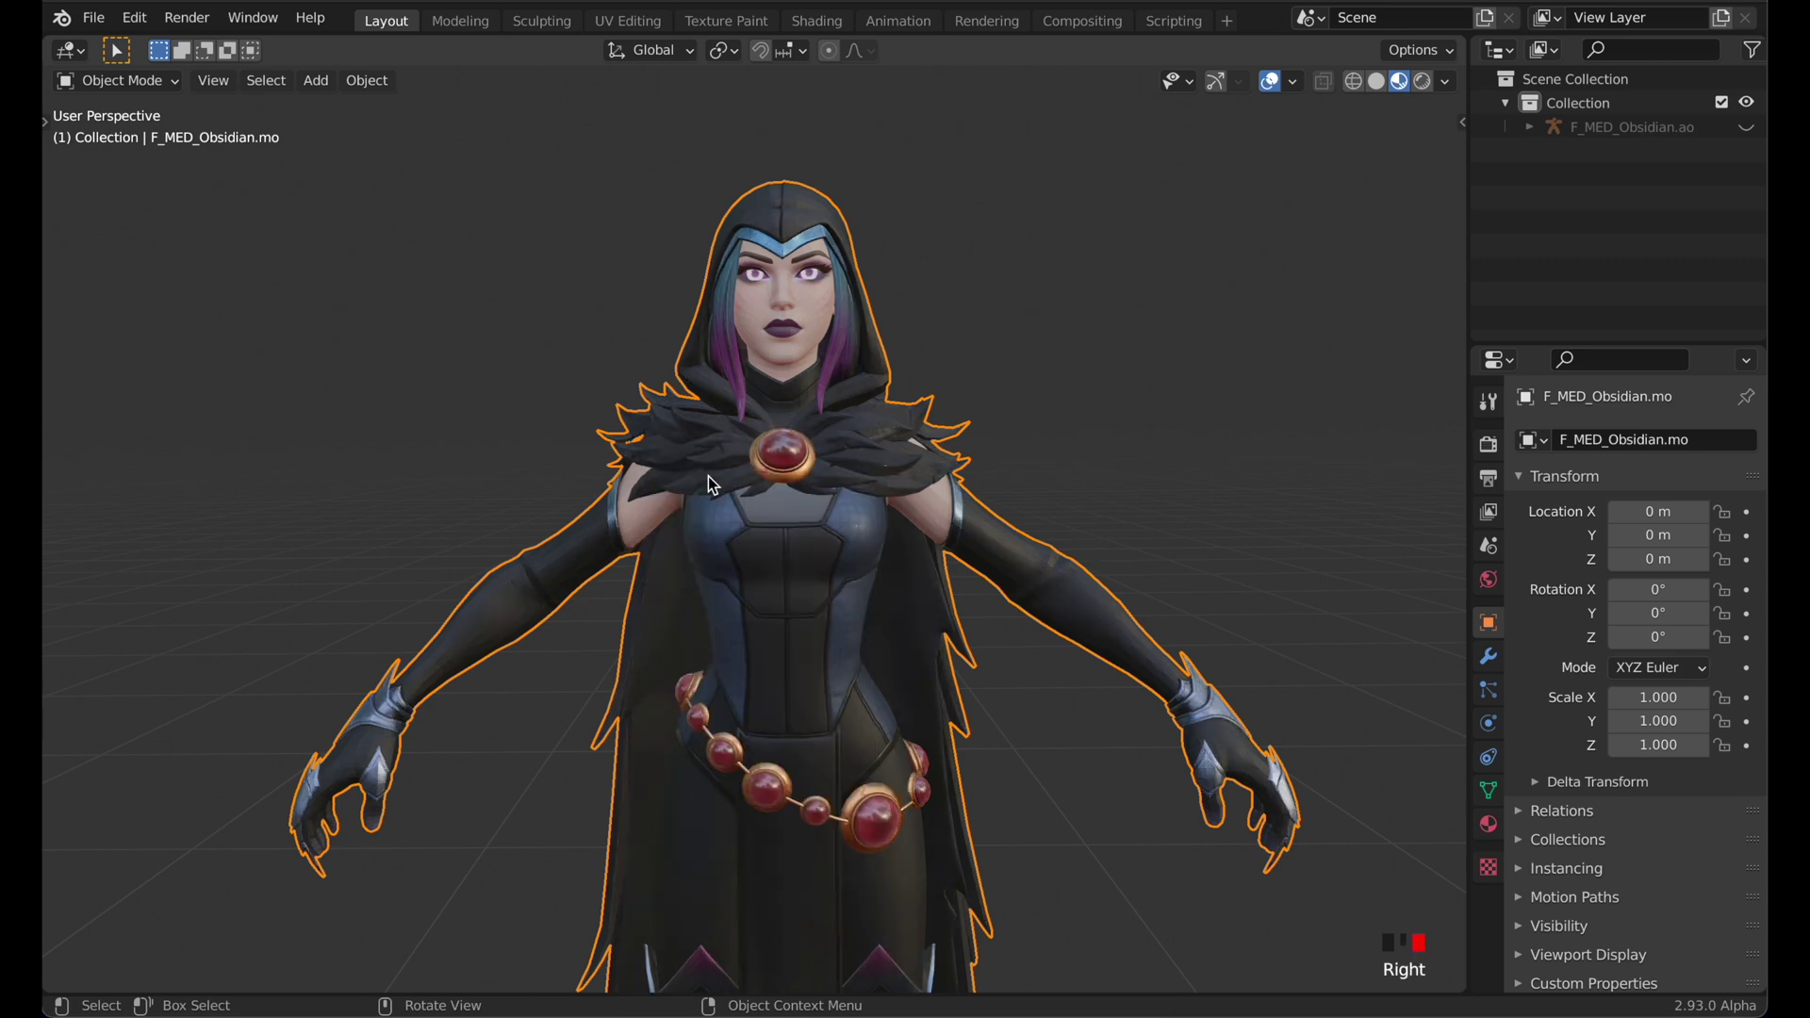
scroll(830, 484, up, 5)
scroll(830, 483, down, 3)
right_click(830, 484)
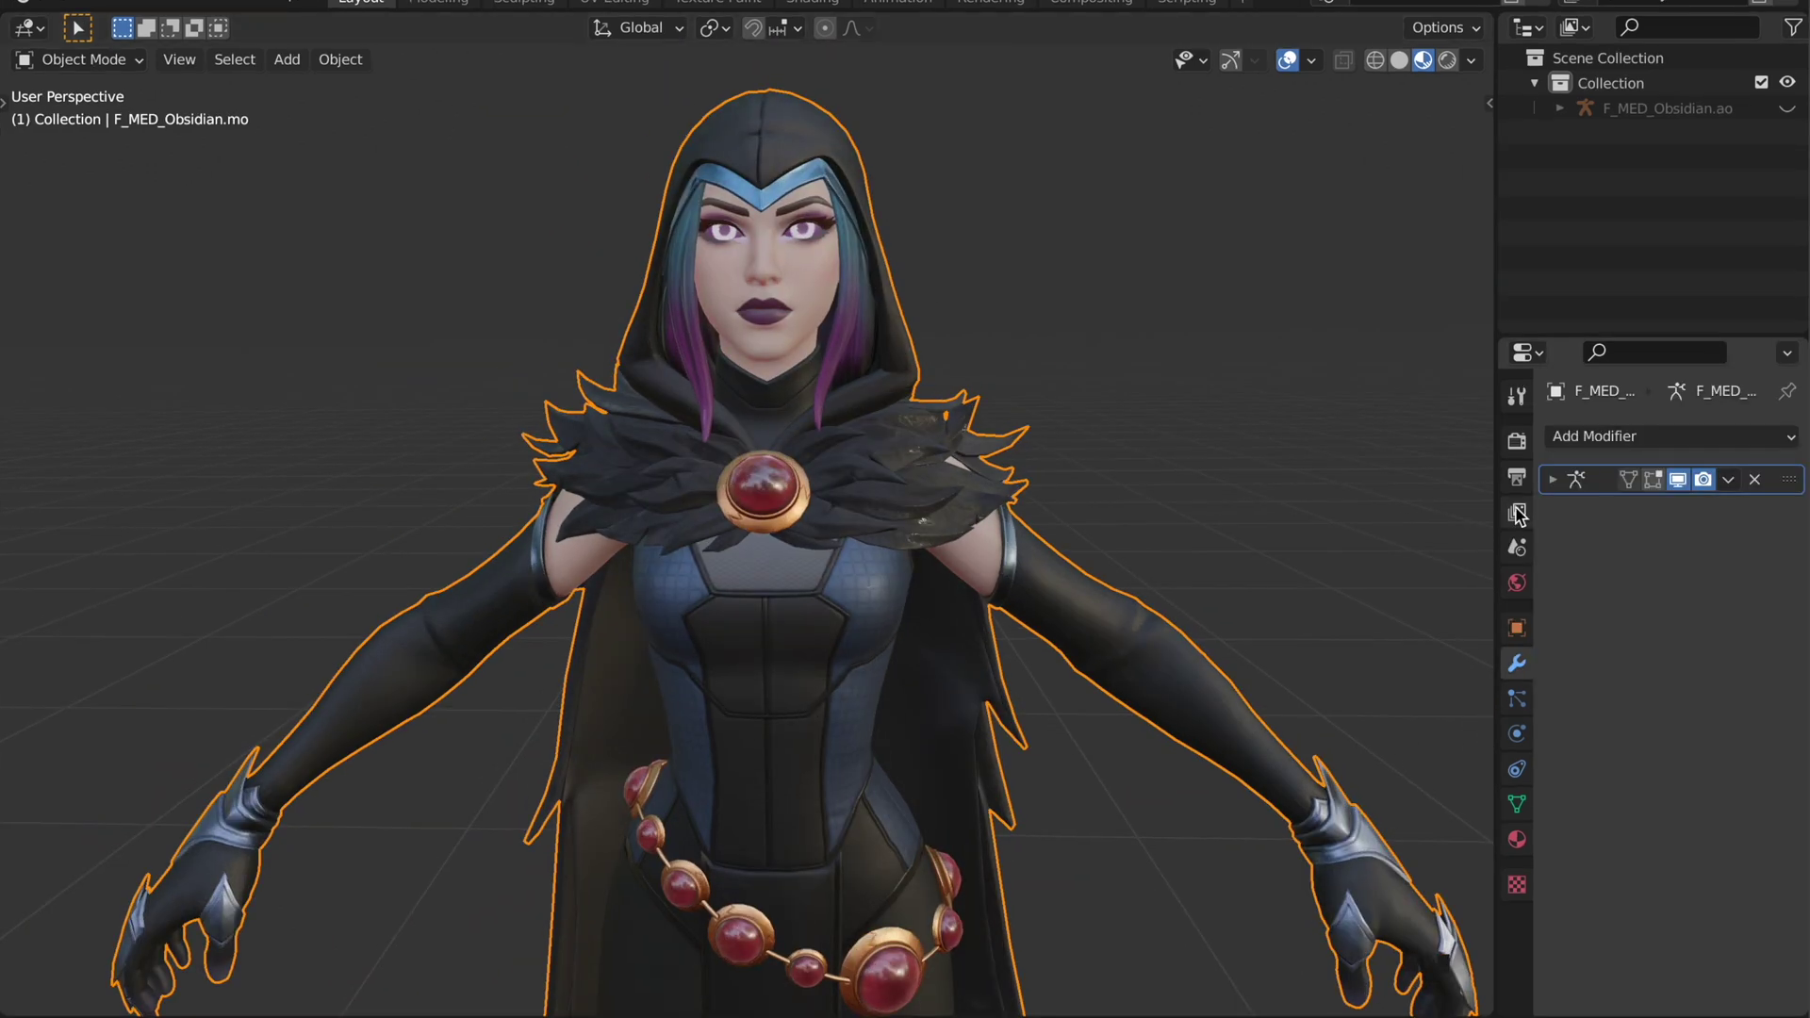
Unhide the F_MED_Obsidian.ao armature and switch it to Pose Mode
click(1654, 581)
click(1553, 480)
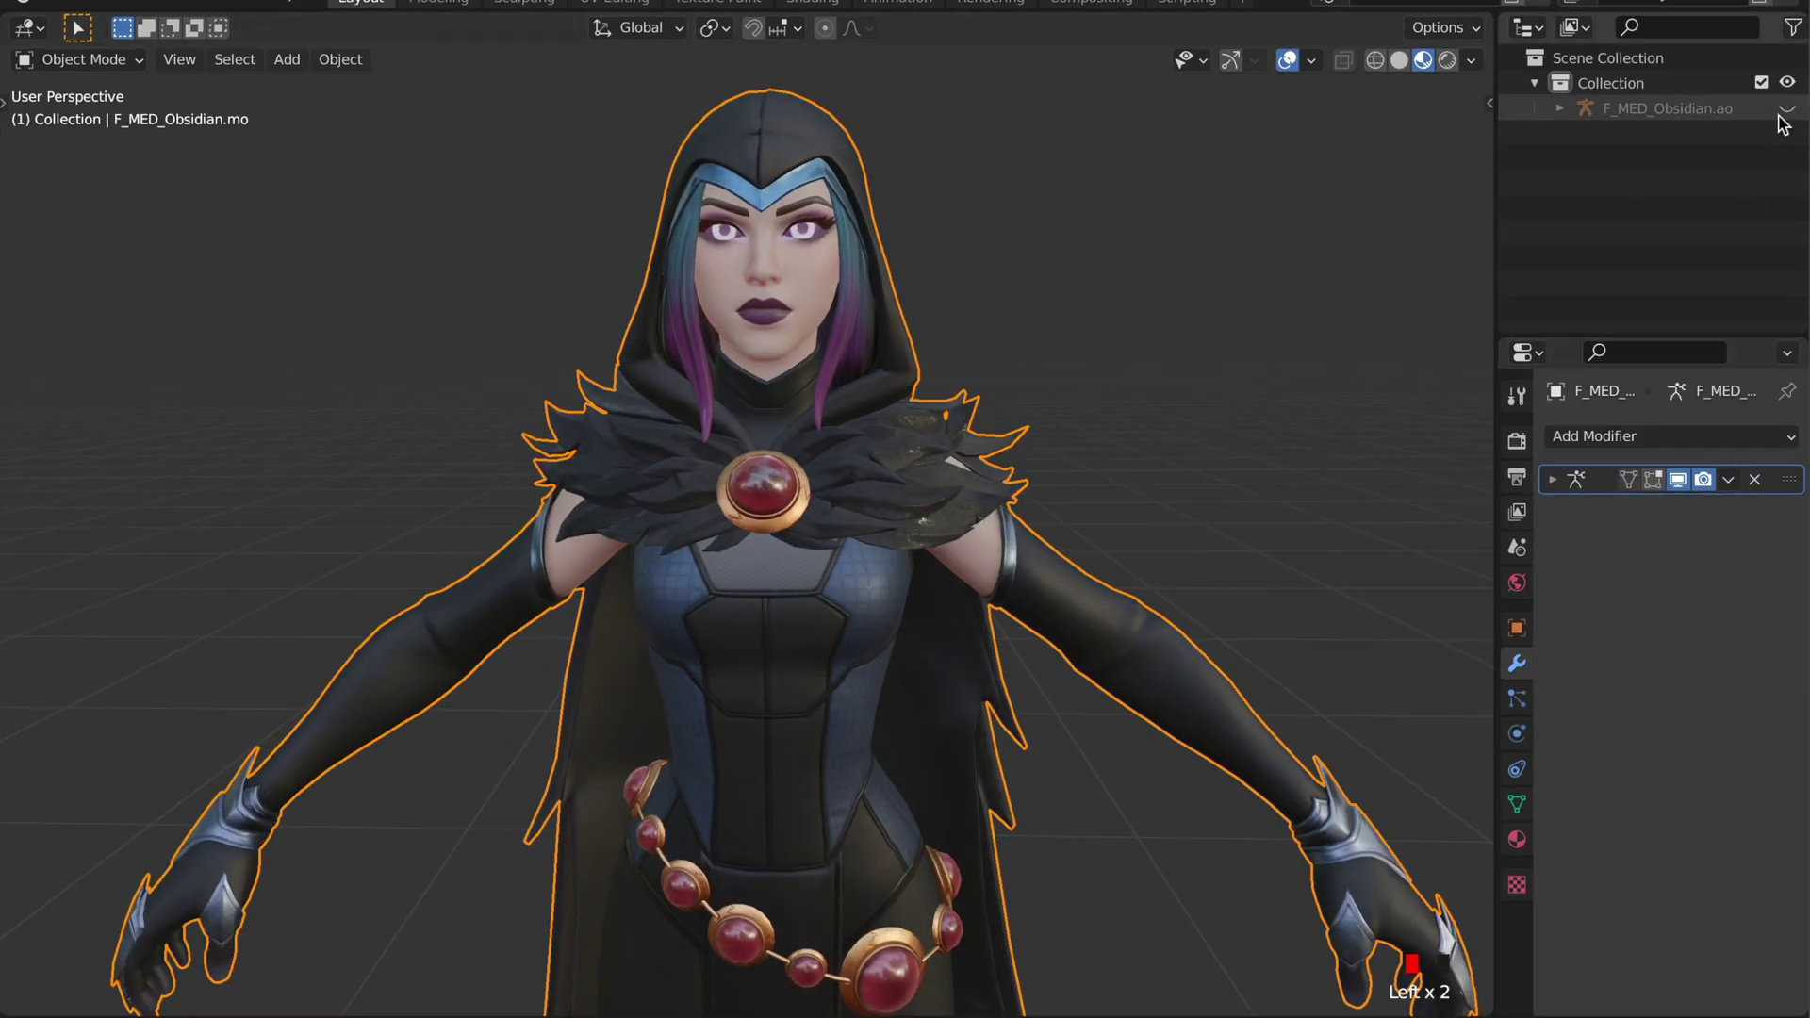
click(1785, 109)
click(1123, 654)
click(83, 60)
click(83, 142)
Try rotating the lowerarm_l bone to test the rig, and hide the viewport overlays
click(1043, 696)
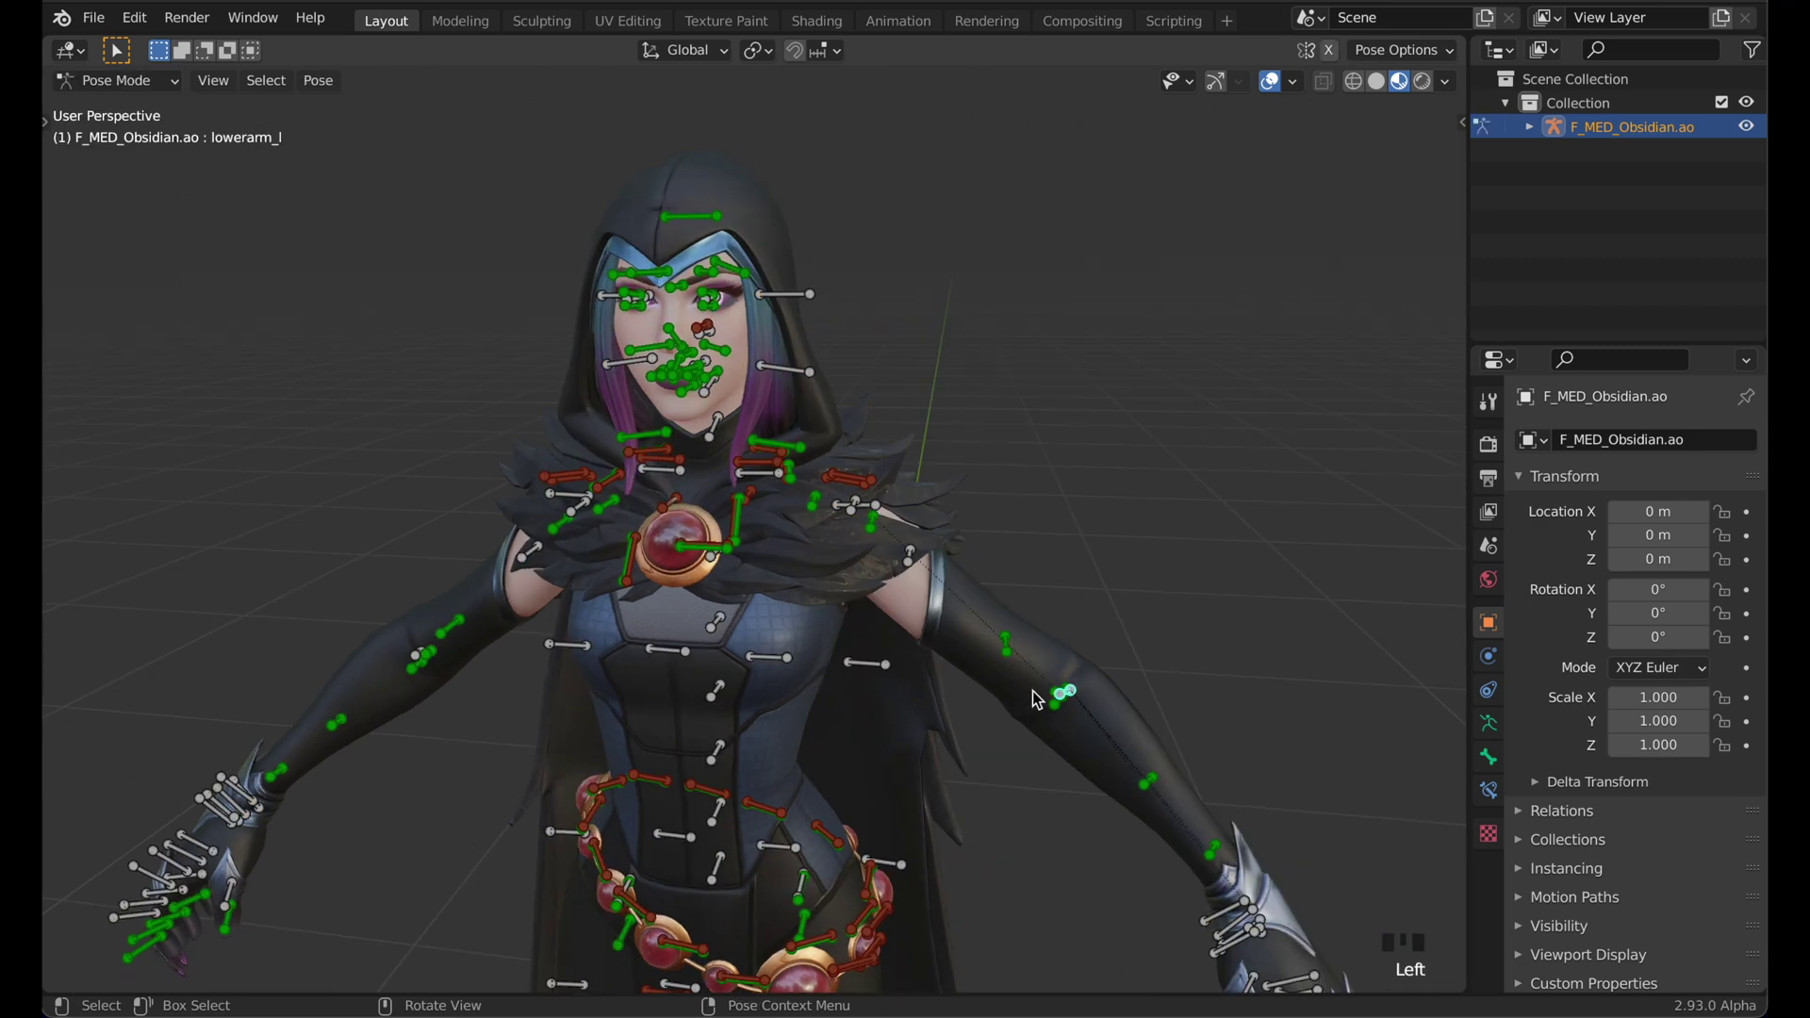
key(t)
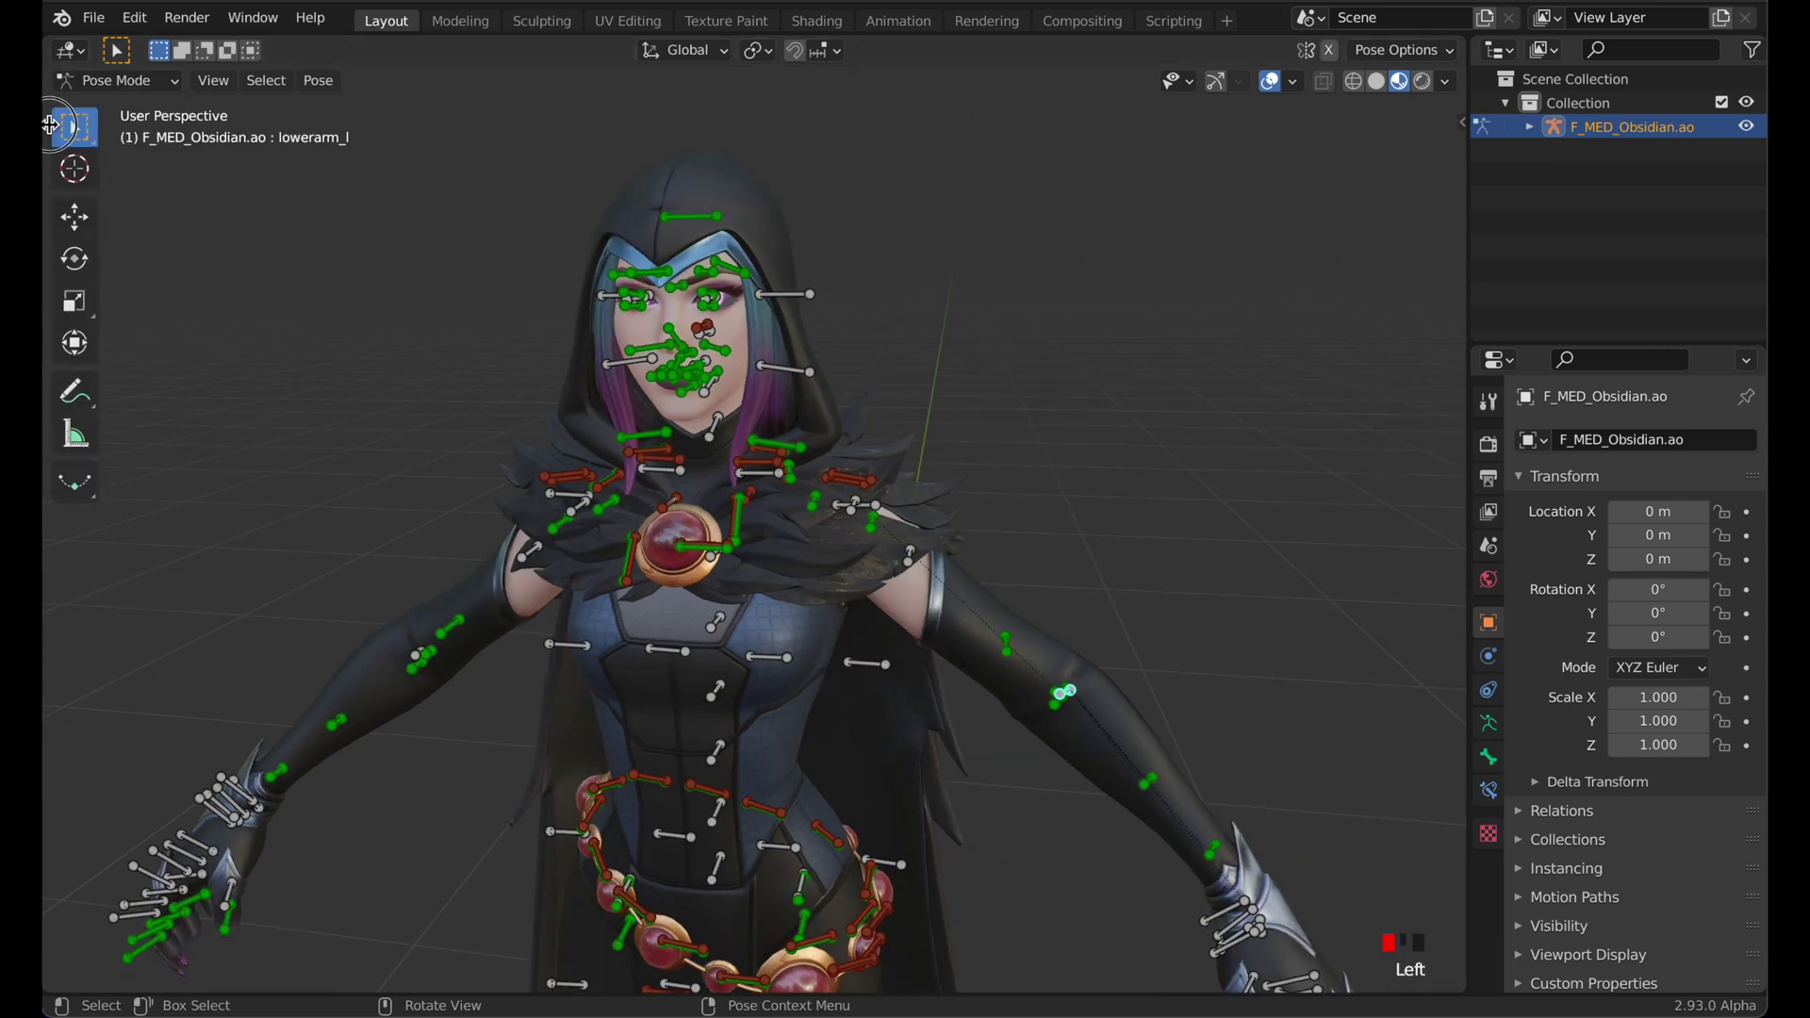
key(shift+space)
key(r)
drag(1086, 735, 1311, 562)
right_click(1047, 792)
right_click(1311, 561)
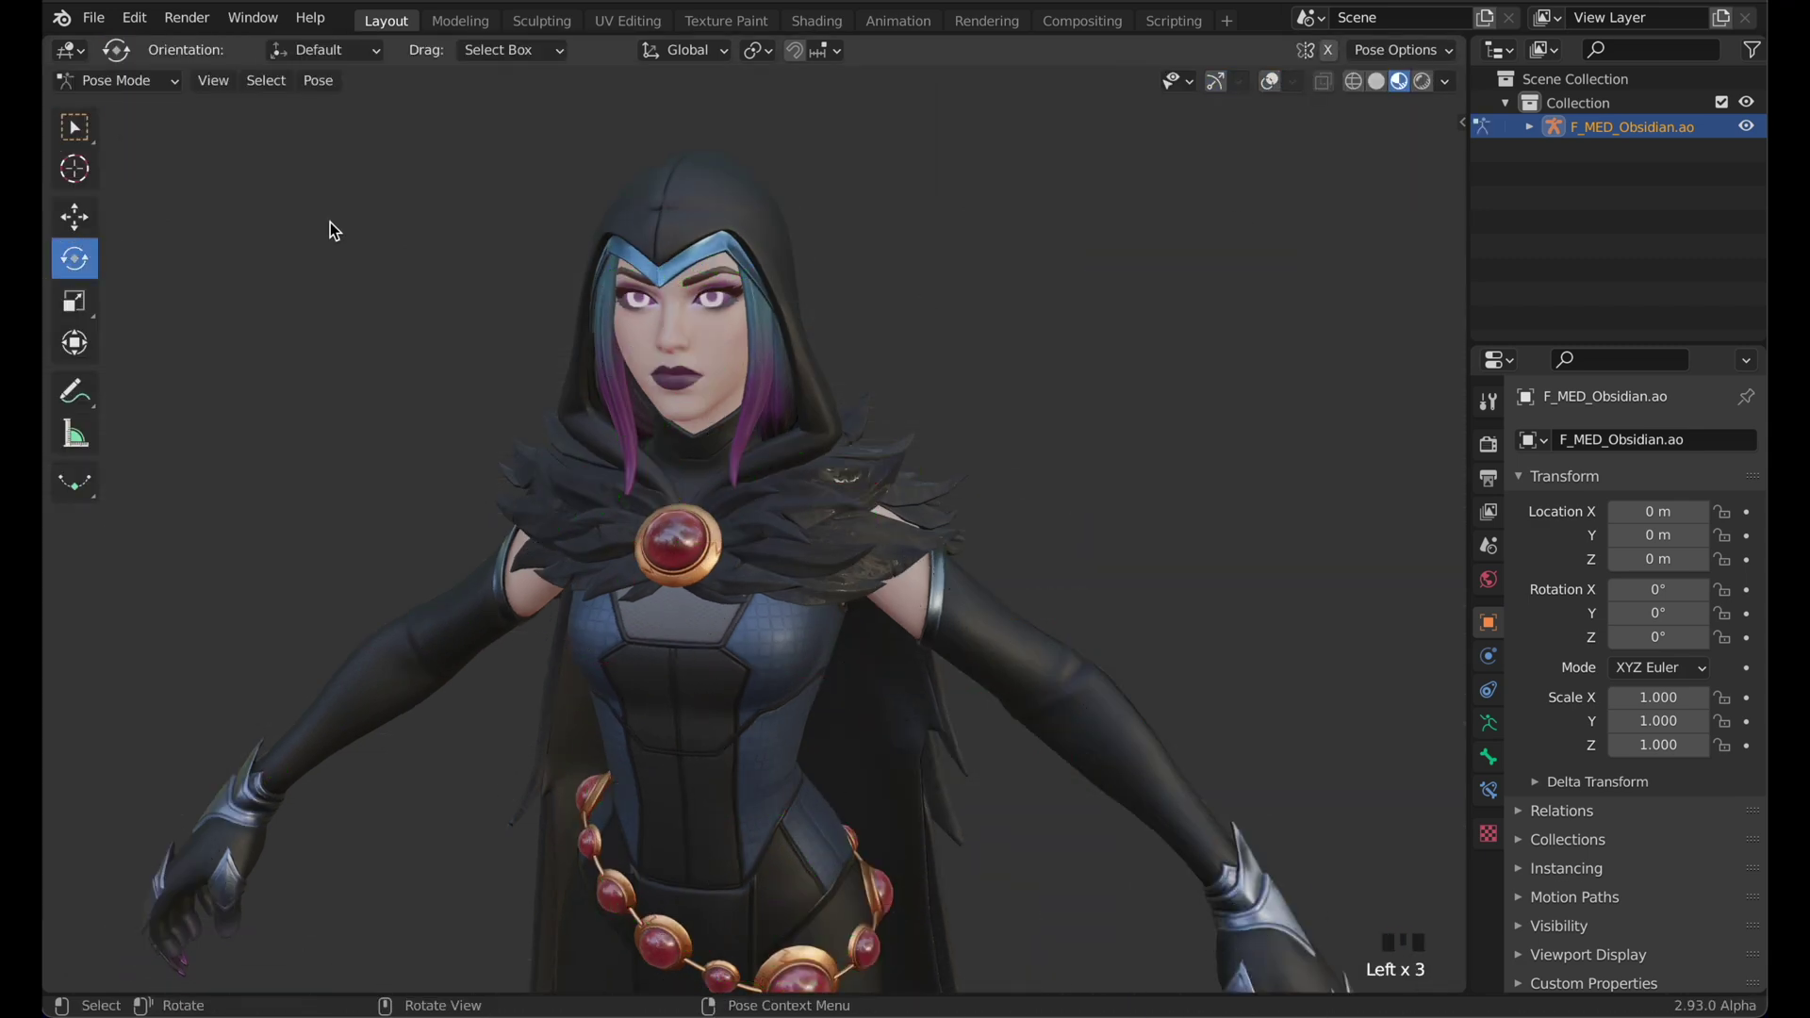
key(t)
middle_drag(331, 226, 557, 371)
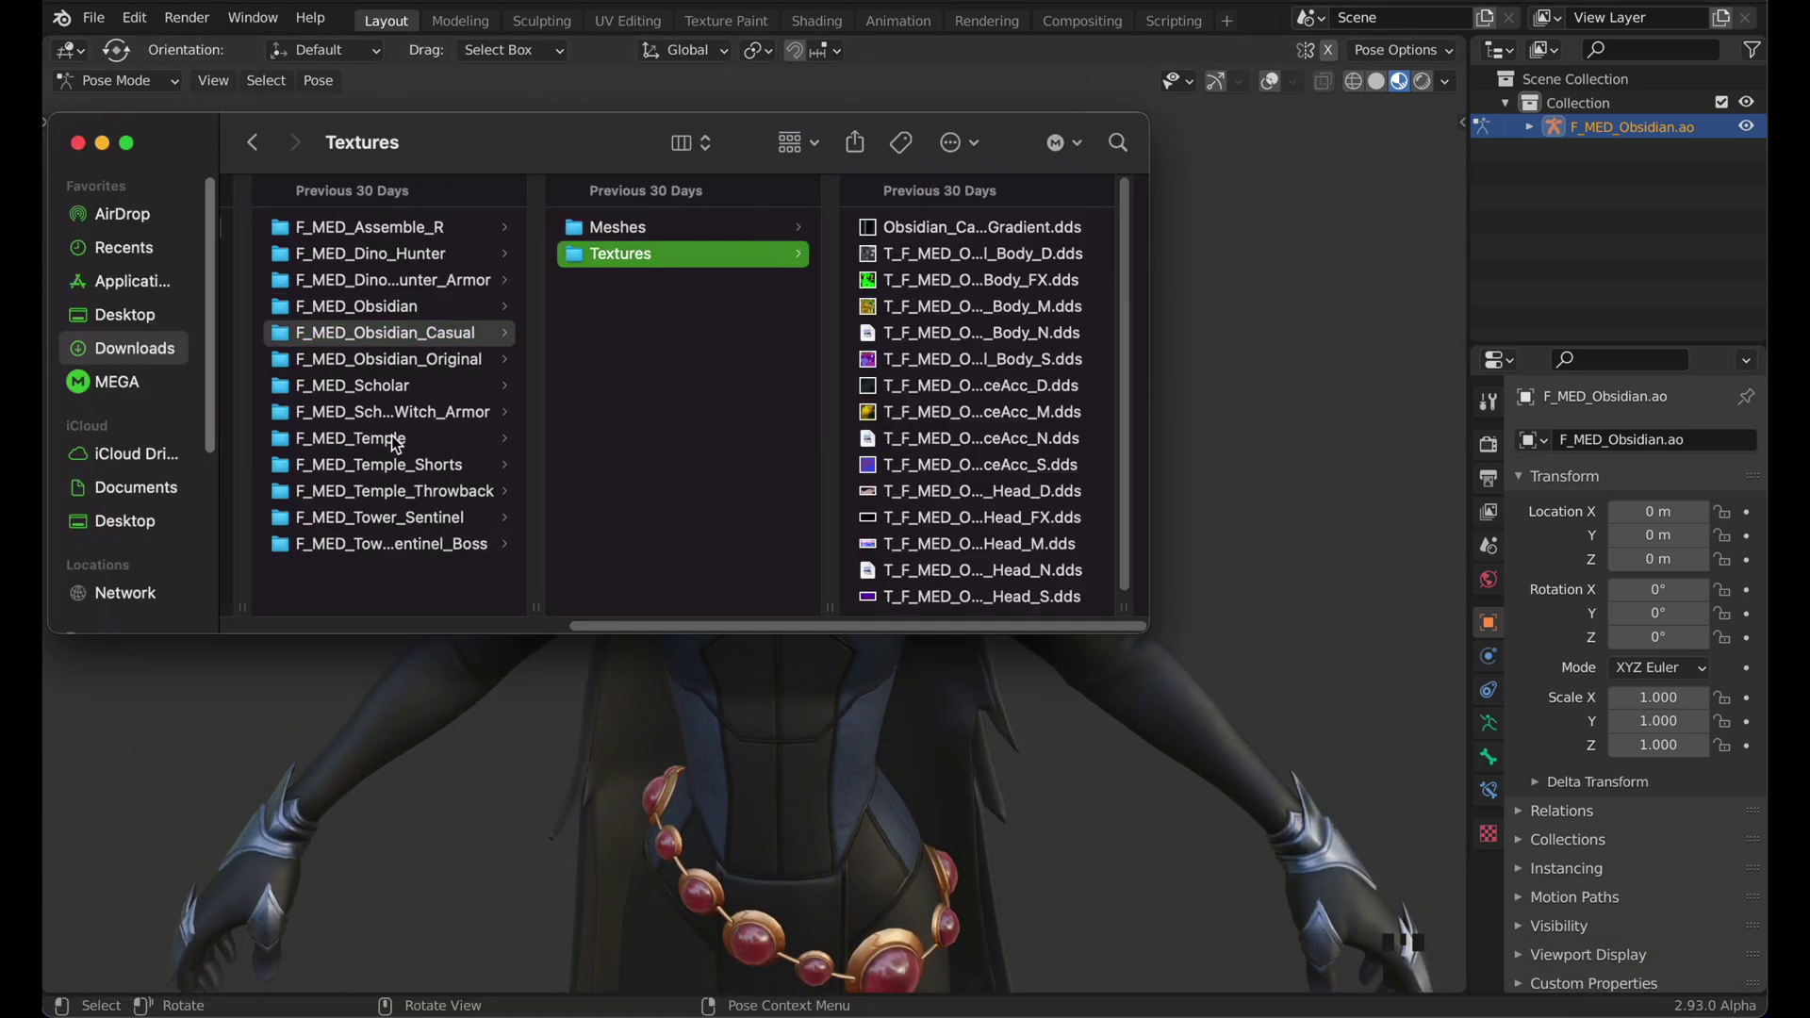
key(Left)
key(Down)
key(Down)
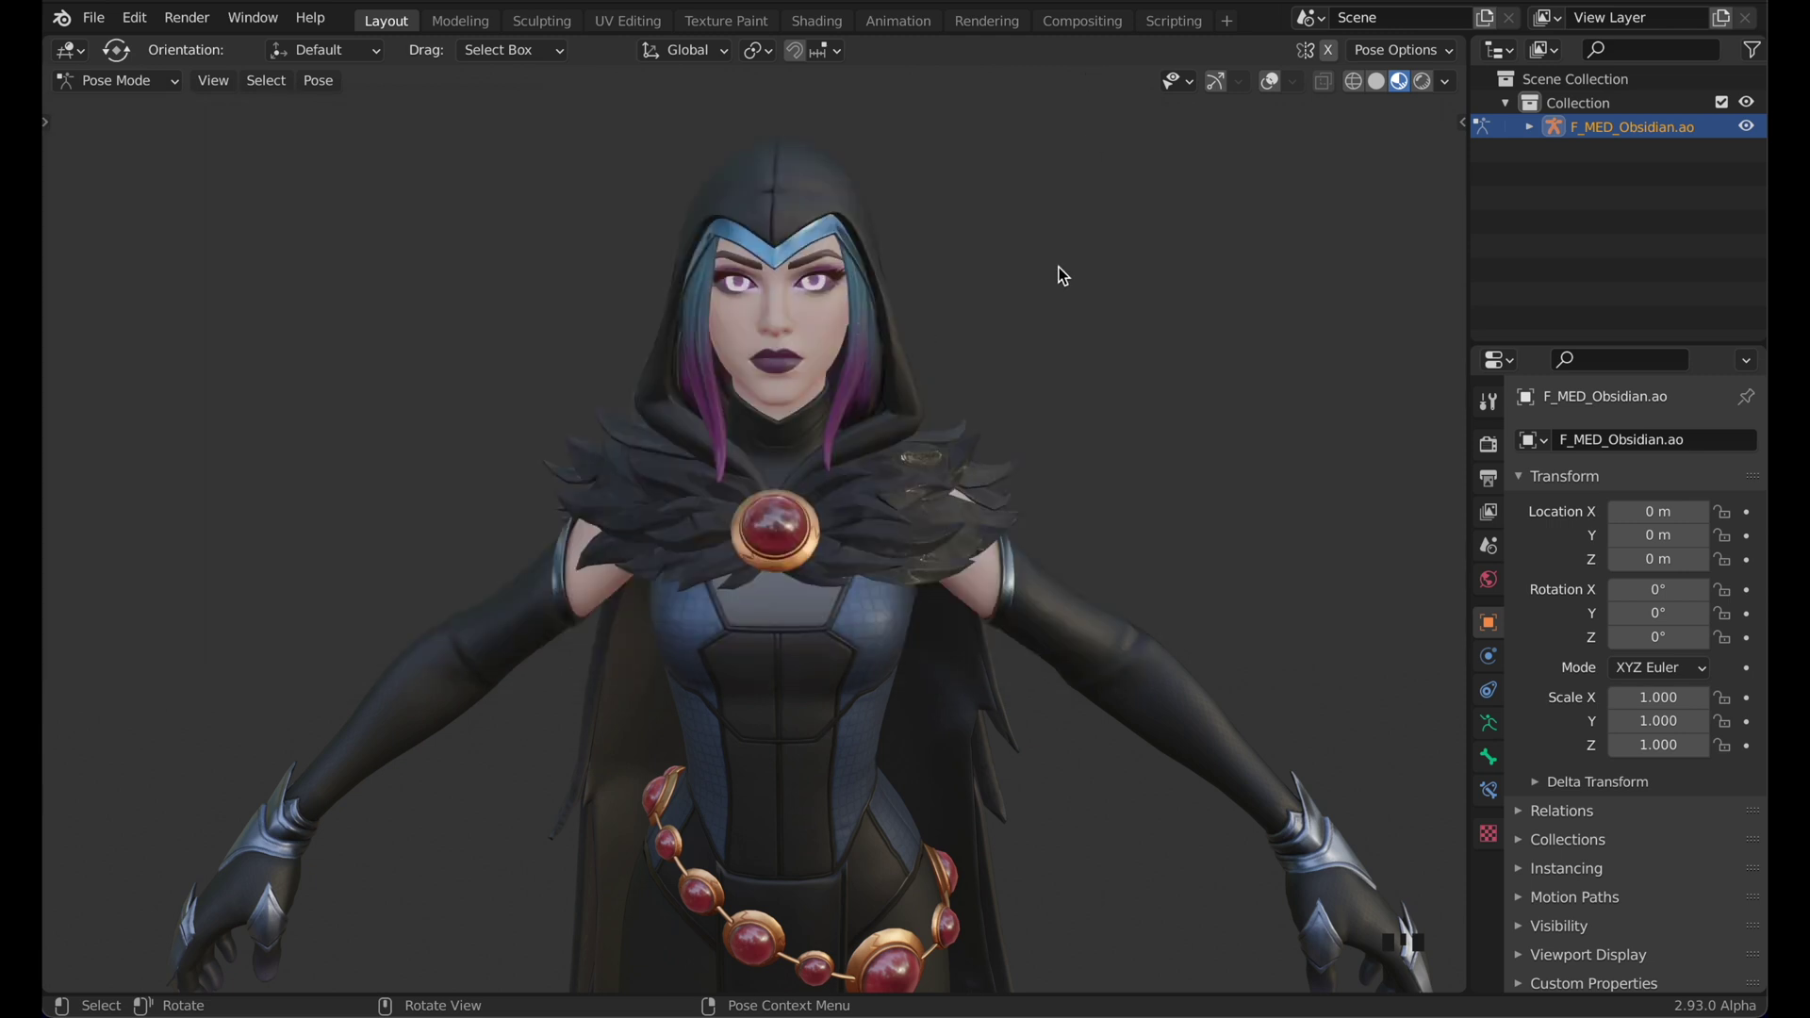
key(Return)
right_click(1579, 102)
click(1320, 477)
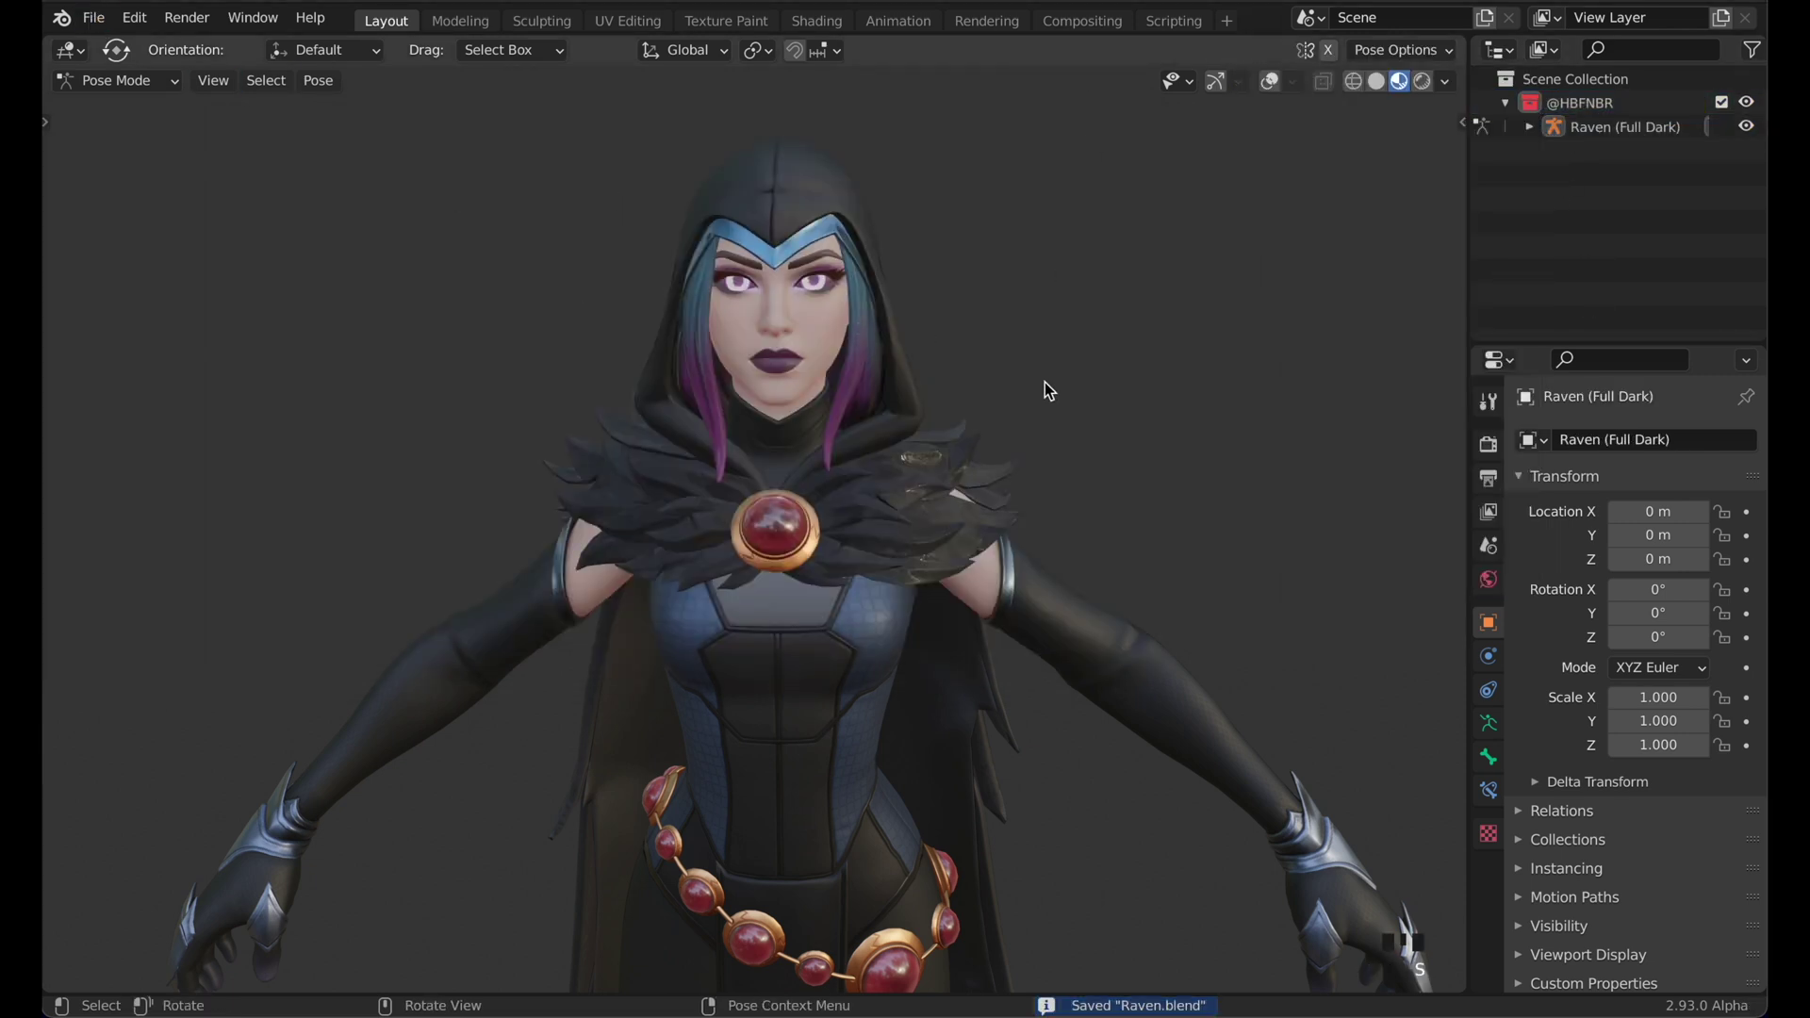
Open the render properties and examine the framed character in the viewport
click(1488, 445)
click(1518, 718)
click(1538, 719)
click(1518, 718)
key(KP_Decimal)
shift+middle_drag(1151, 594, 1177, 404)
ctrl+middle_drag(1177, 405, 1179, 413)
click(1175, 336)
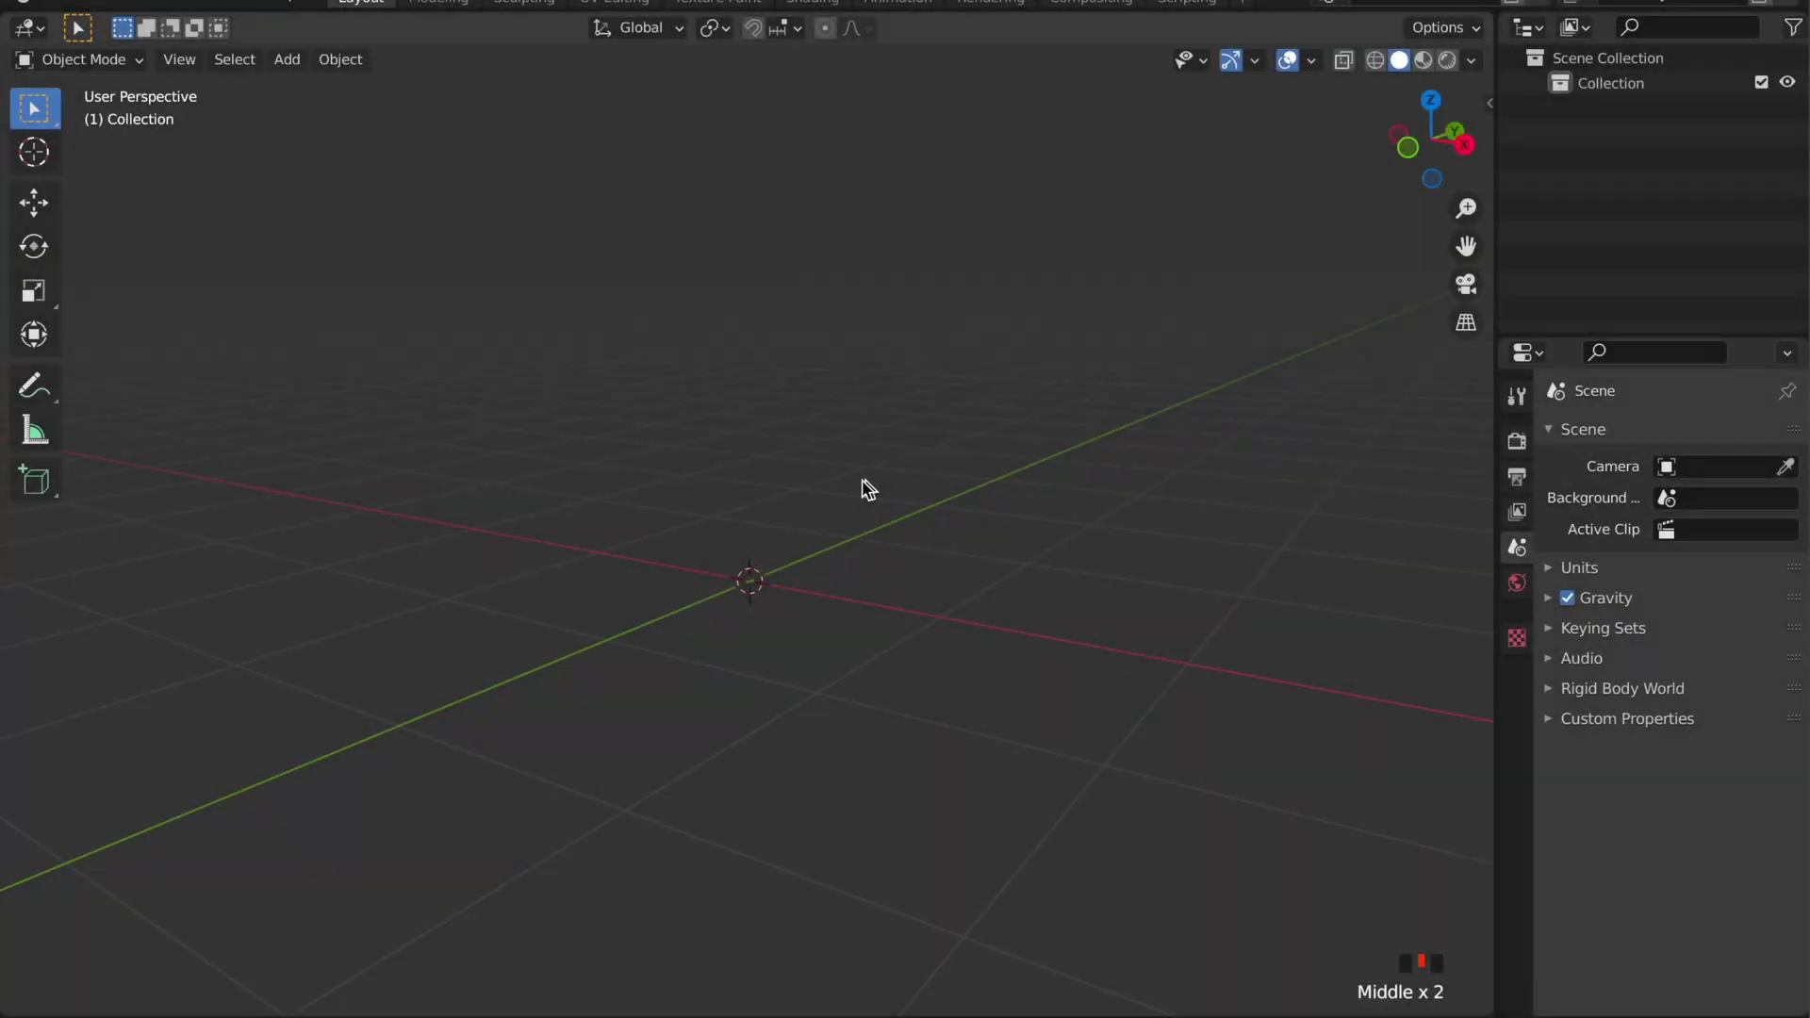
Import the F_MED_Sushi_Ninja body PSK, with its skeleton, from the female Medium Bodies folder into the empty scene
key(n)
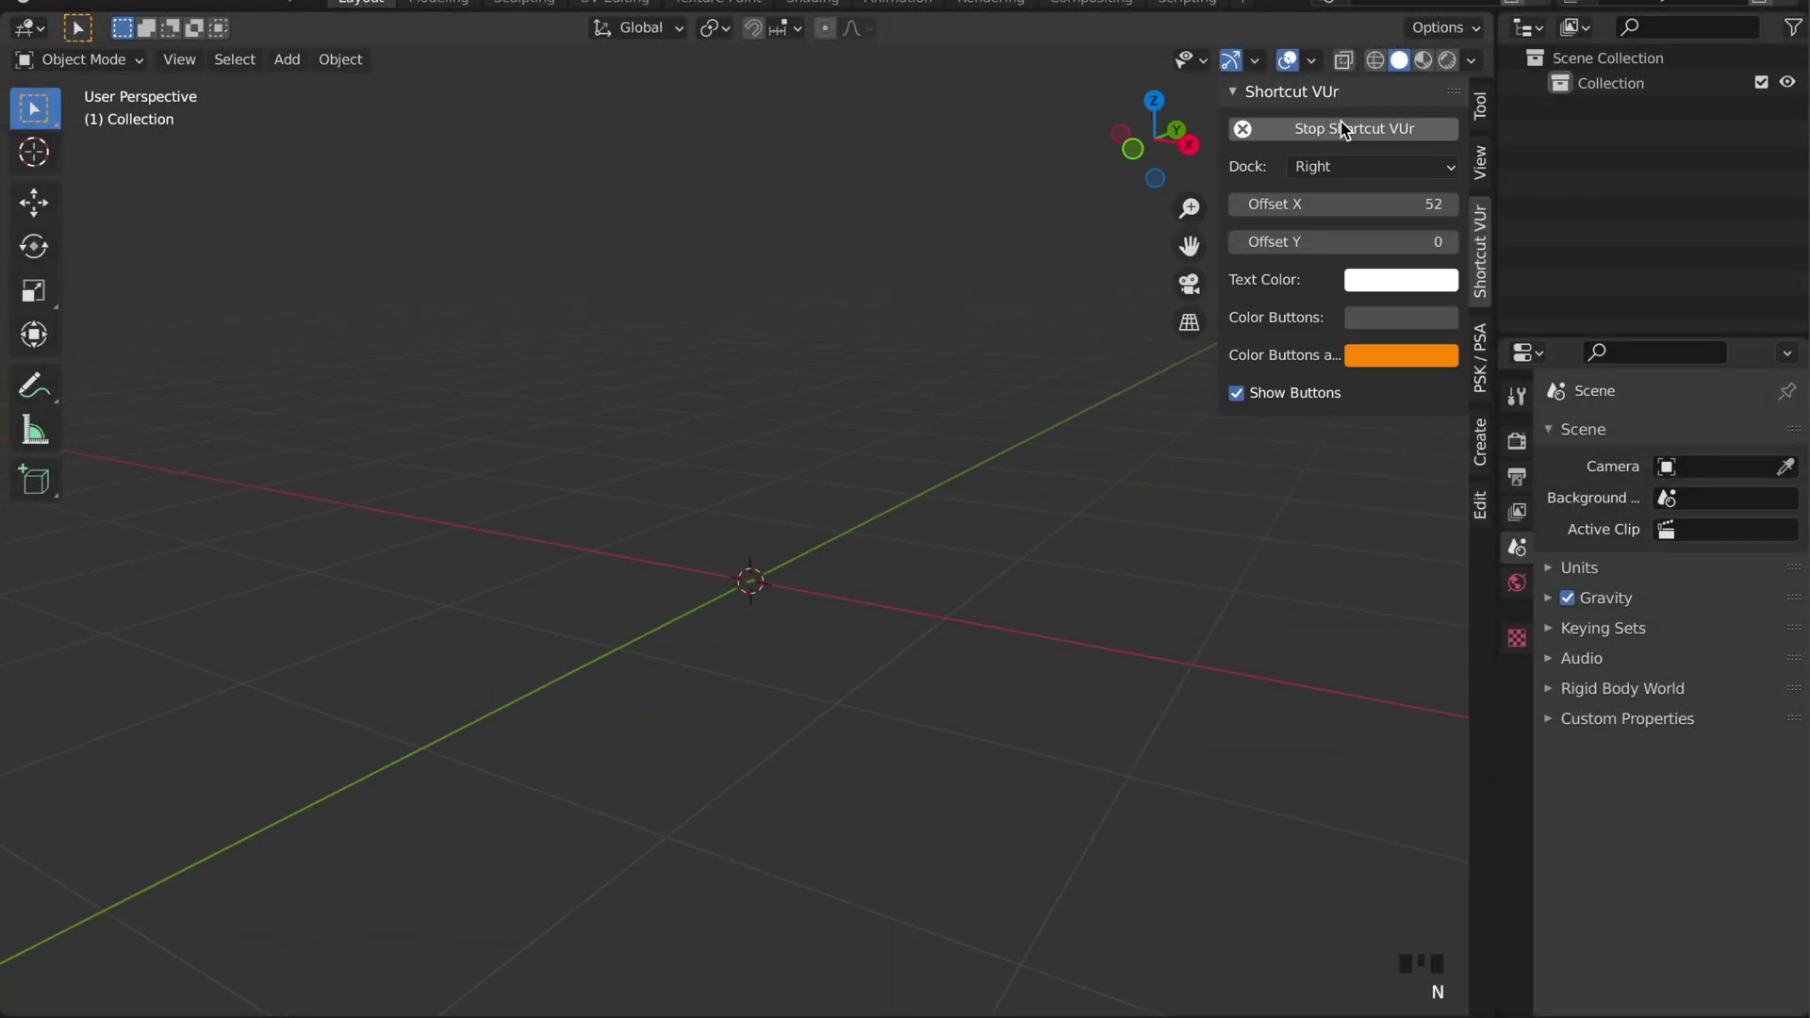
click(1486, 166)
click(1480, 363)
click(1328, 131)
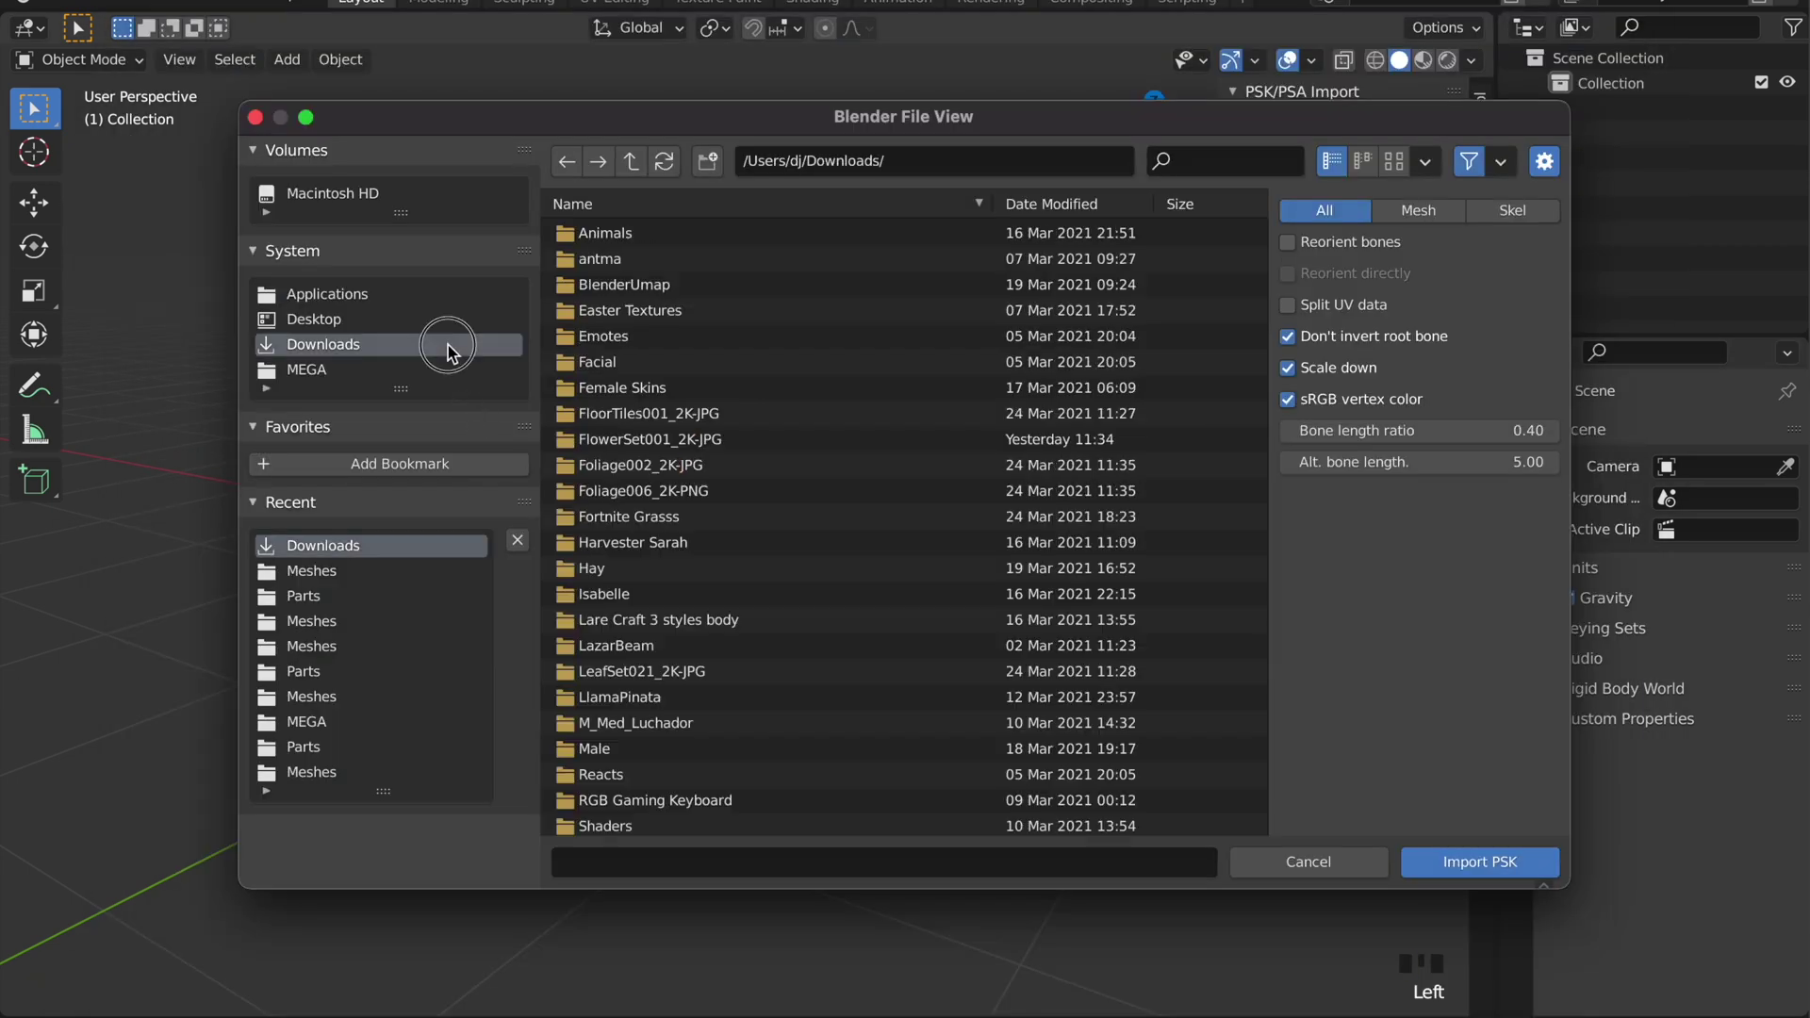
click(444, 369)
double_click(748, 258)
double_click(710, 309)
double_click(697, 254)
double_click(697, 259)
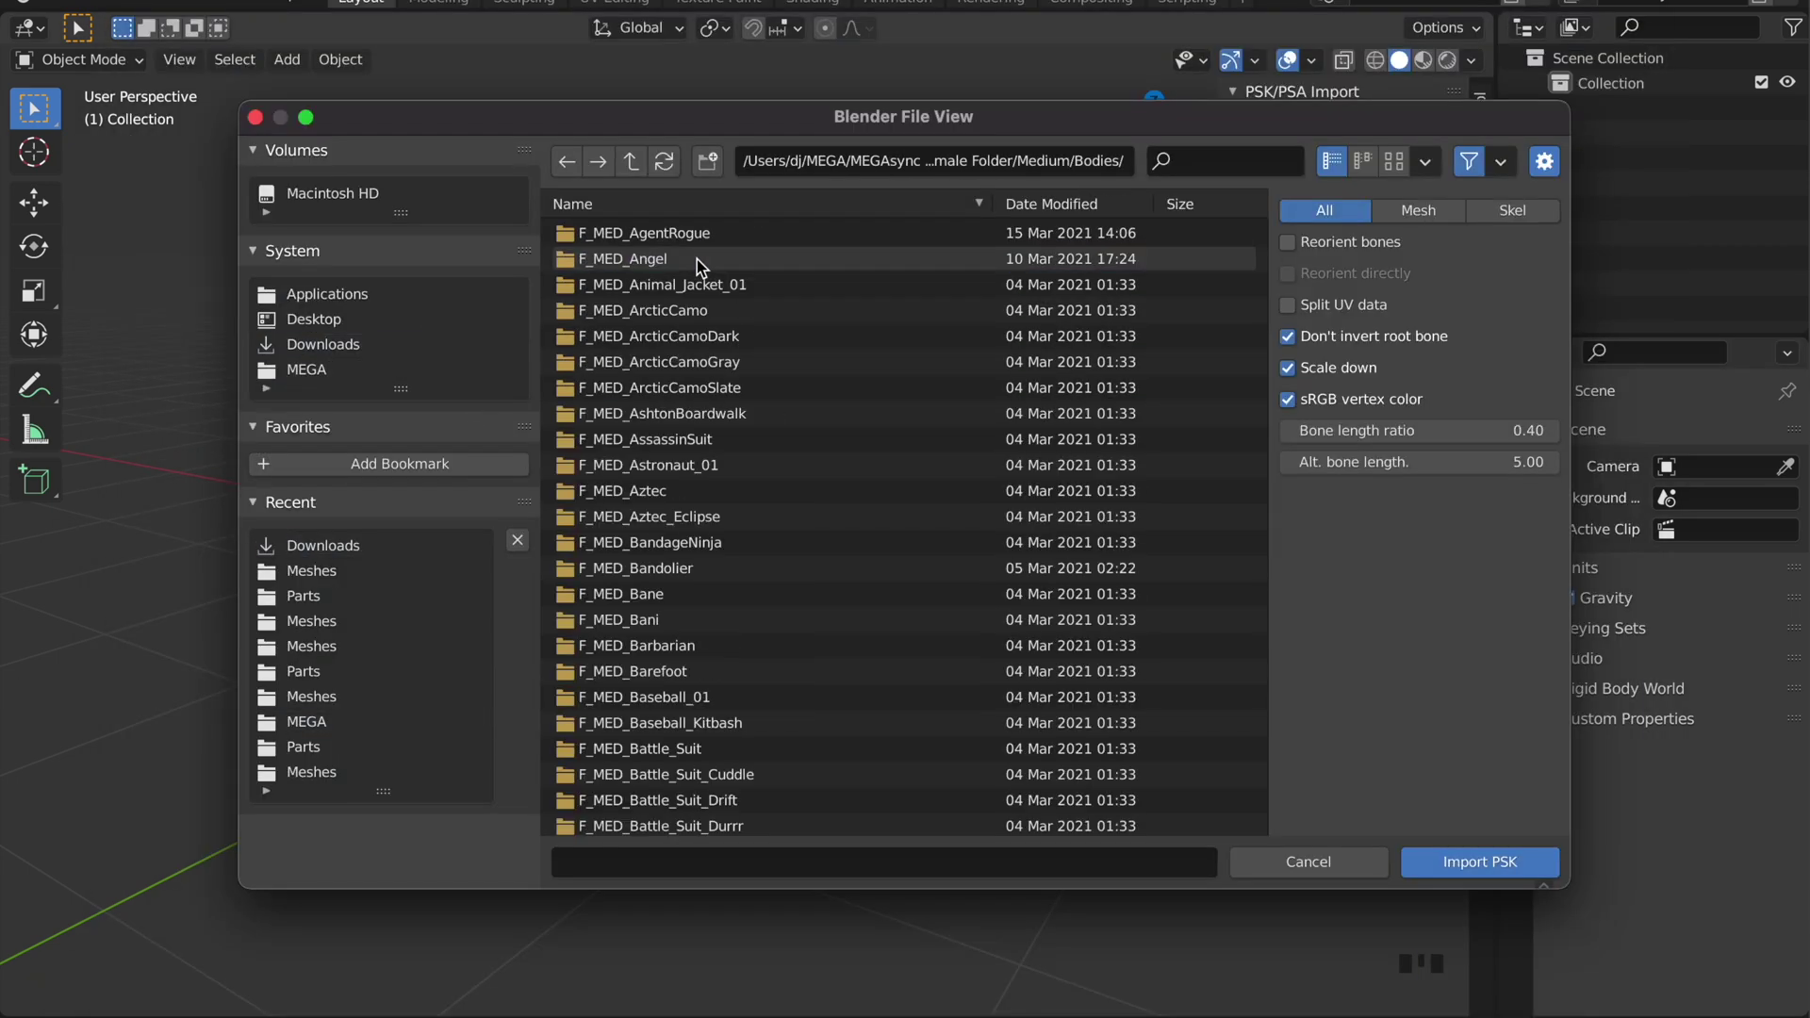
scroll(698, 259, down, 8)
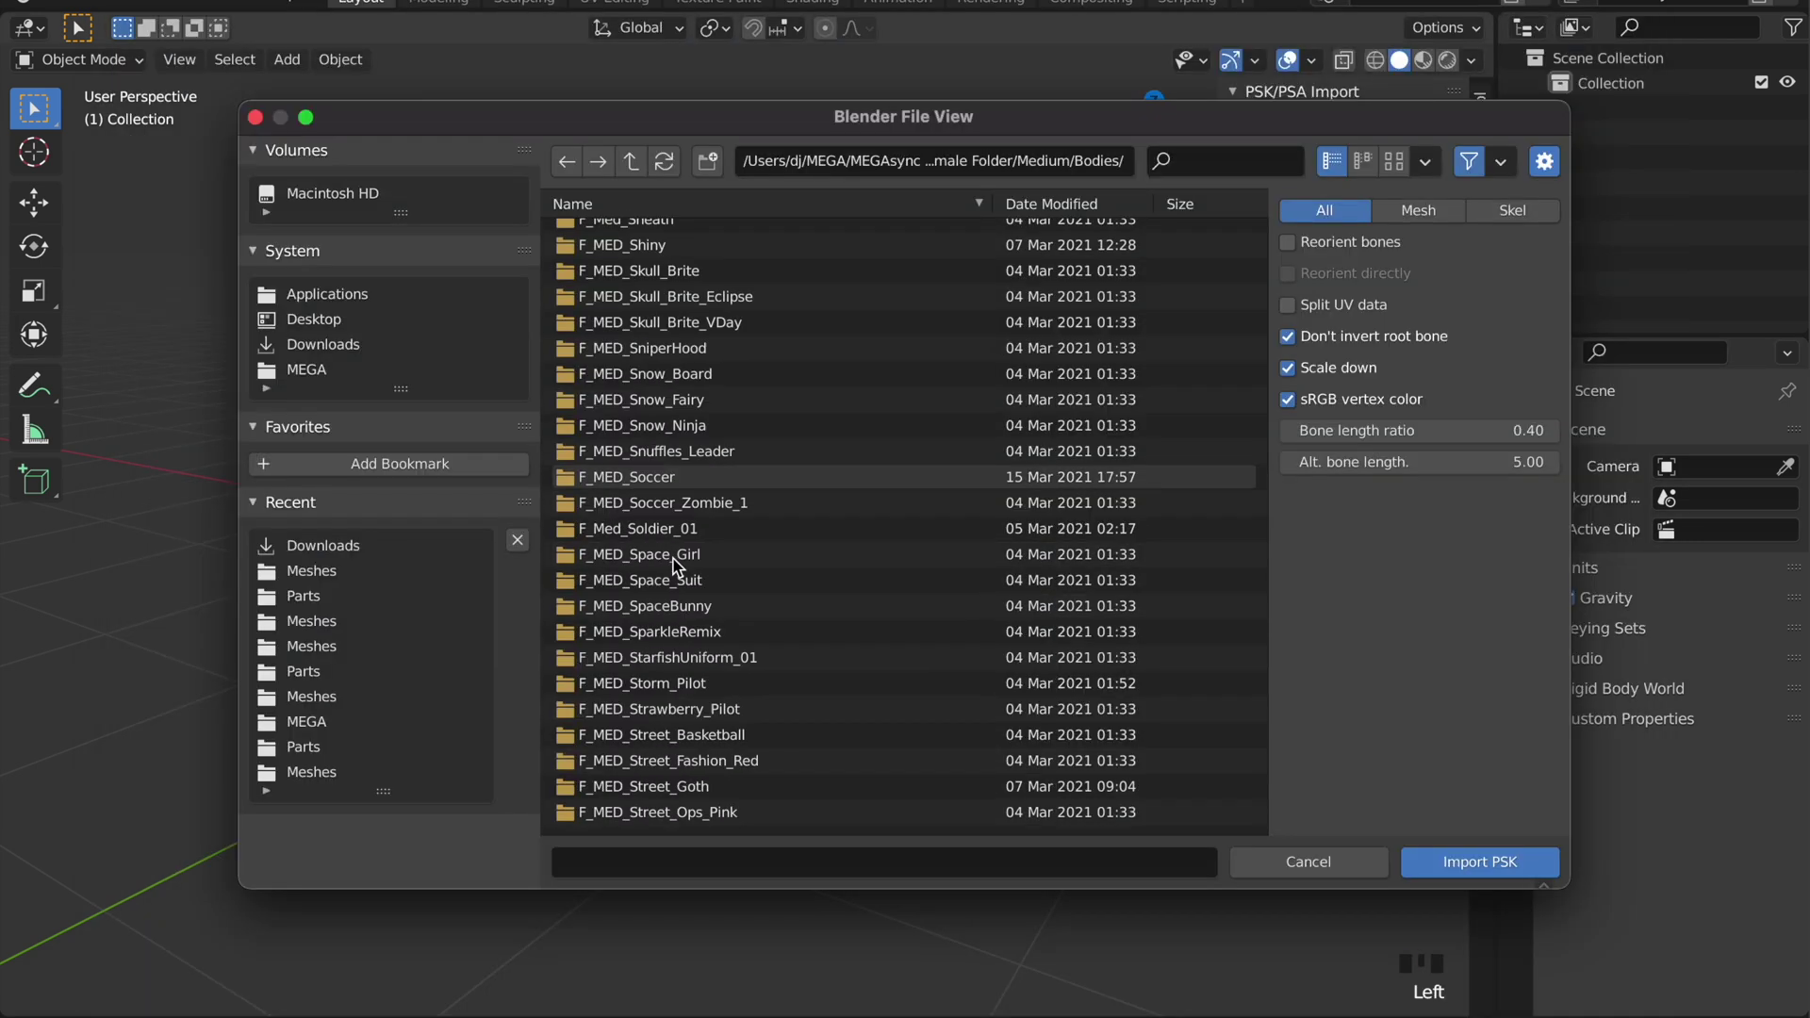
double_click(625, 247)
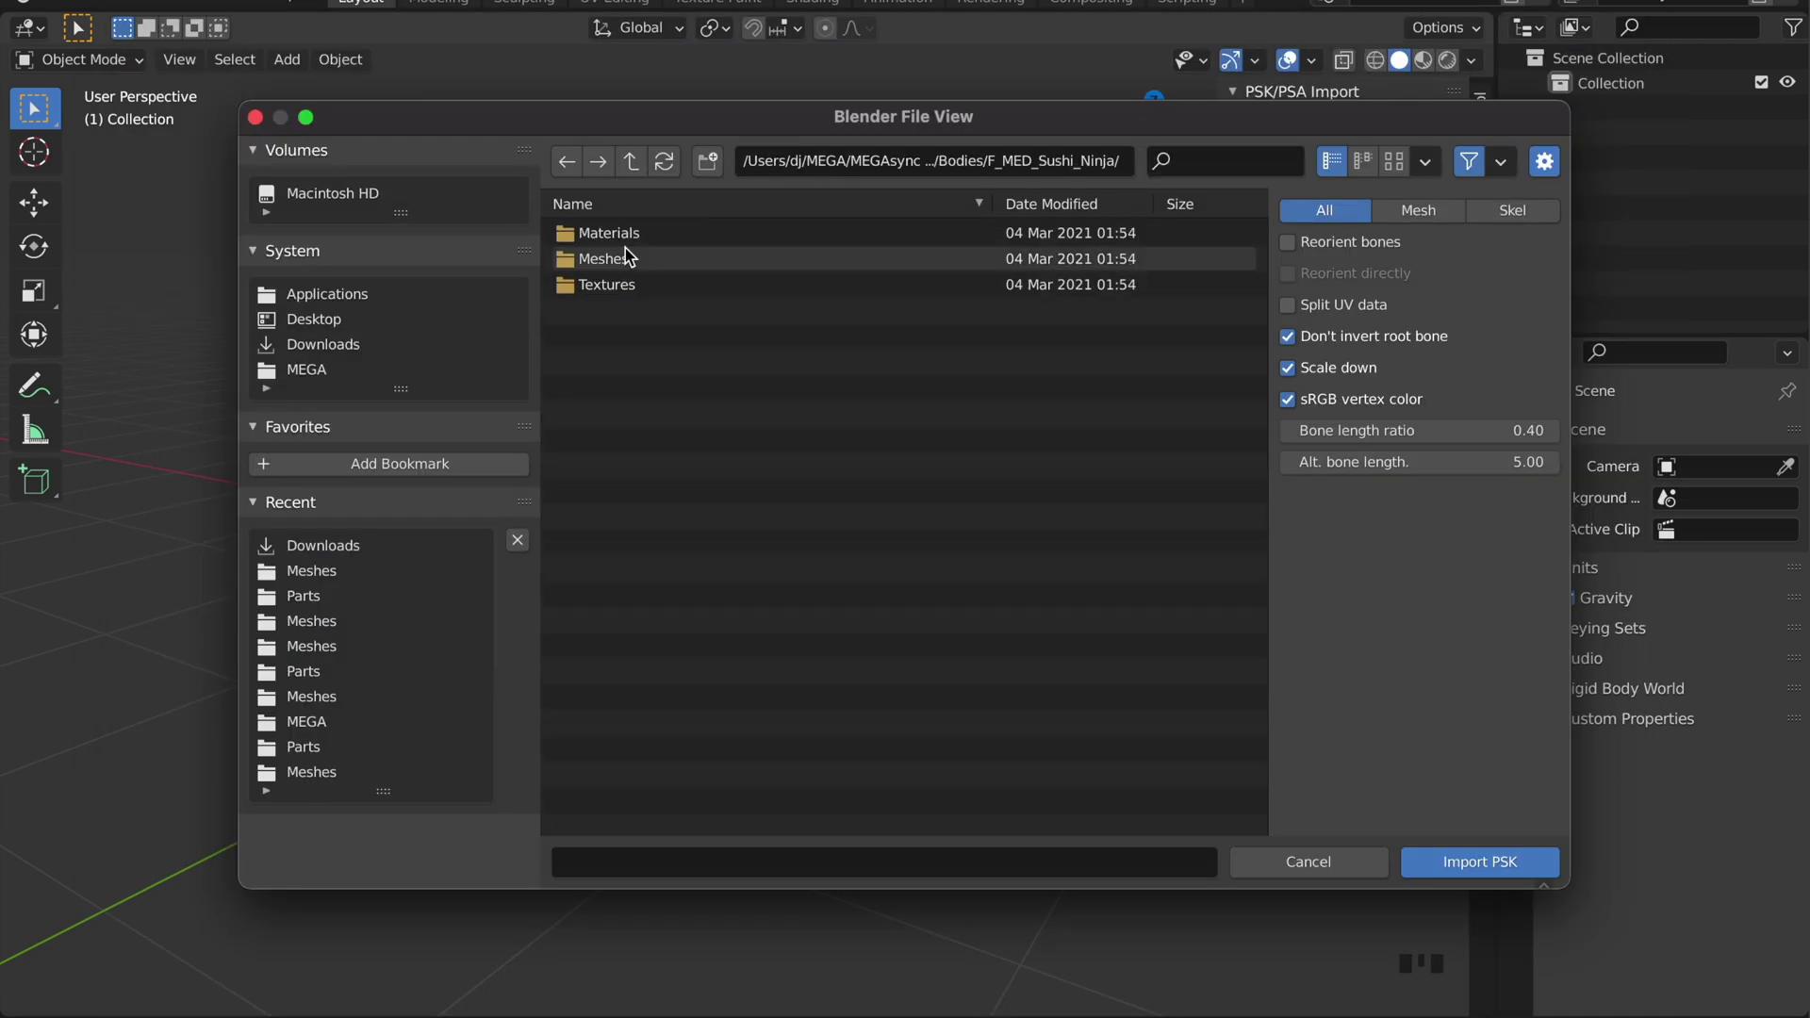
double_click(625, 259)
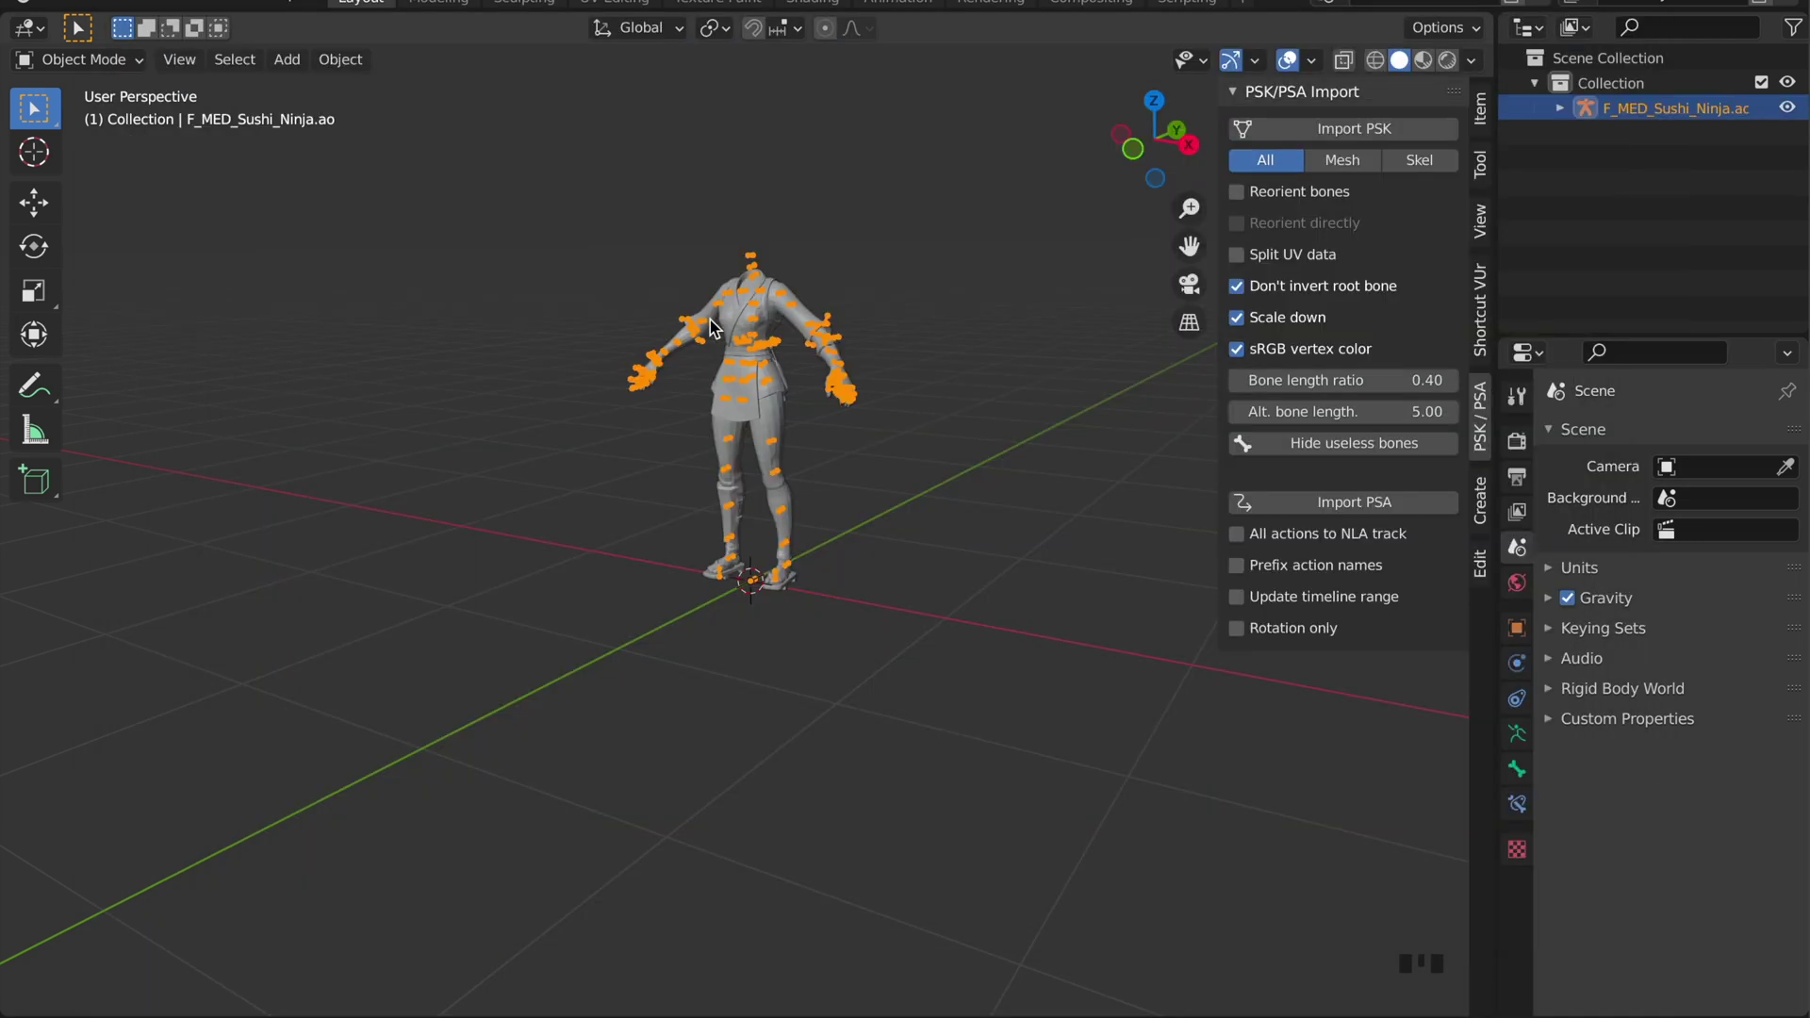
Import F_MED_Sushi_Ninja_FaceAcc.psk from the body's Parts folder
scroll(710, 320, up, 3)
shift+middle_drag(710, 320, 791, 265)
double_click(735, 247)
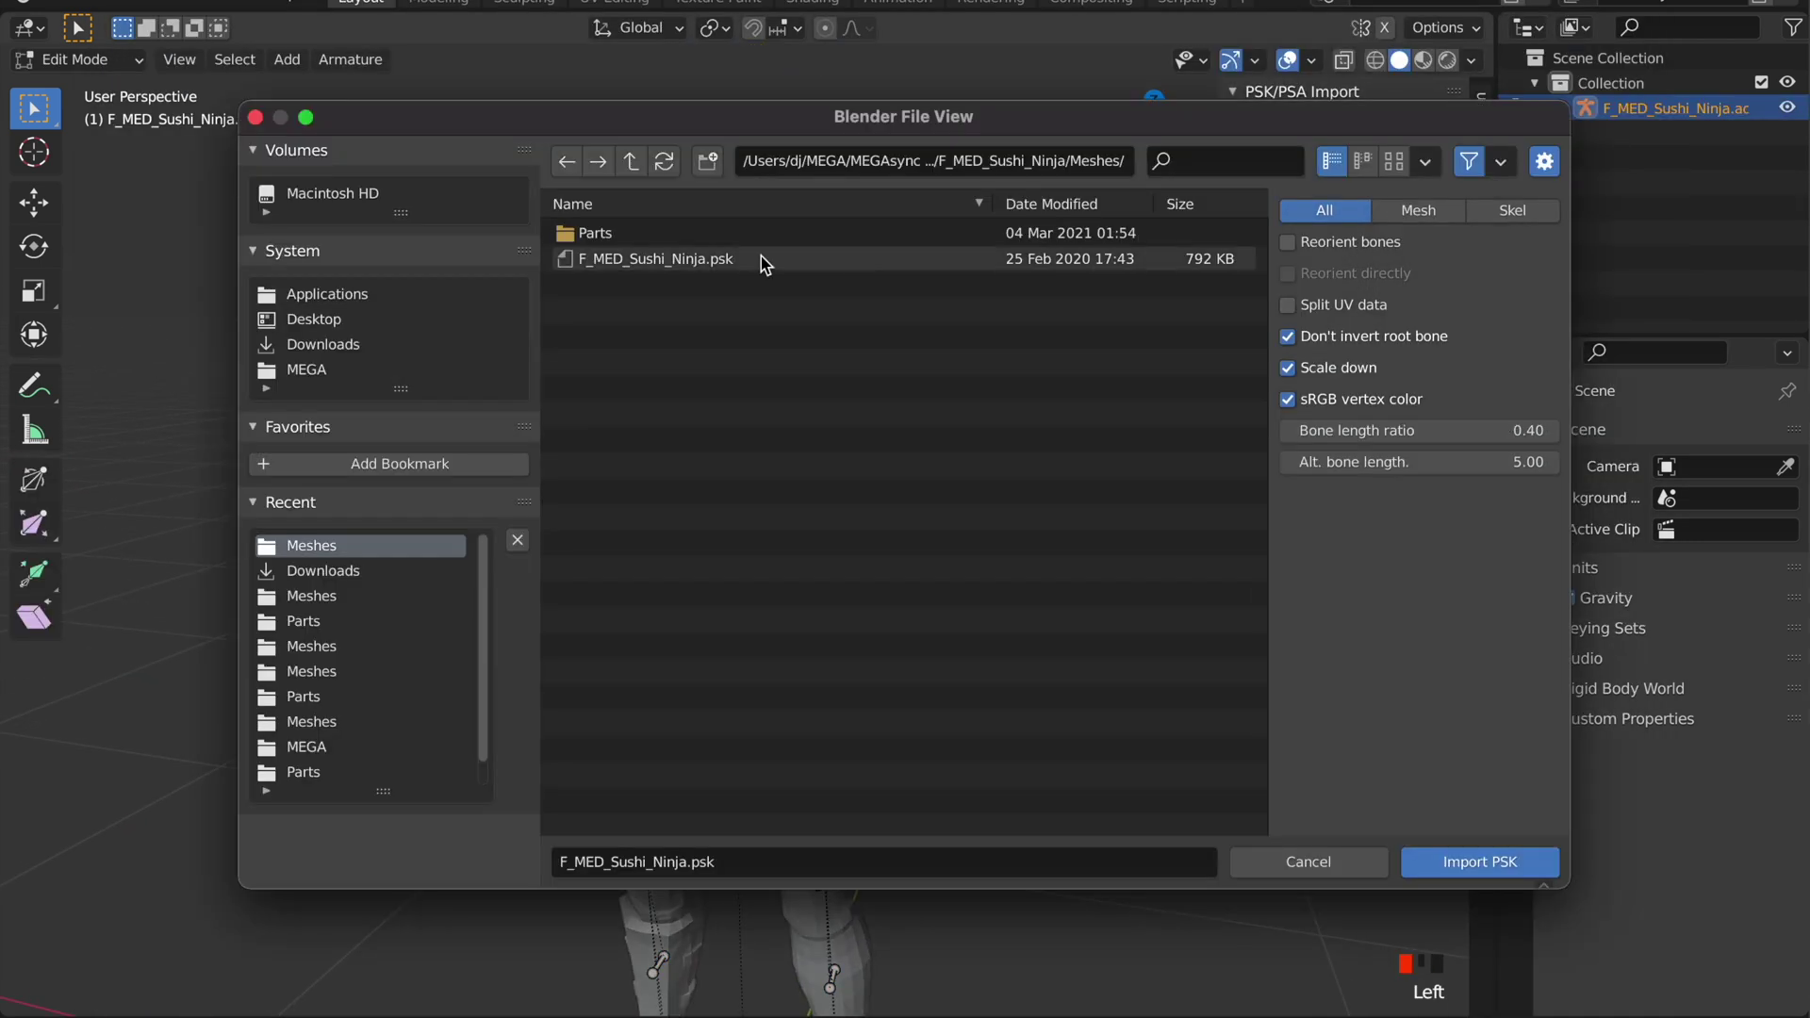
double_click(761, 257)
Delete the duplicate spine, neck, head and faceAttach bones from the FaceAcc armature in Edit Mode
key(Tab)
middle_drag(773, 287, 667, 276)
shift+middle_drag(681, 740, 744, 666)
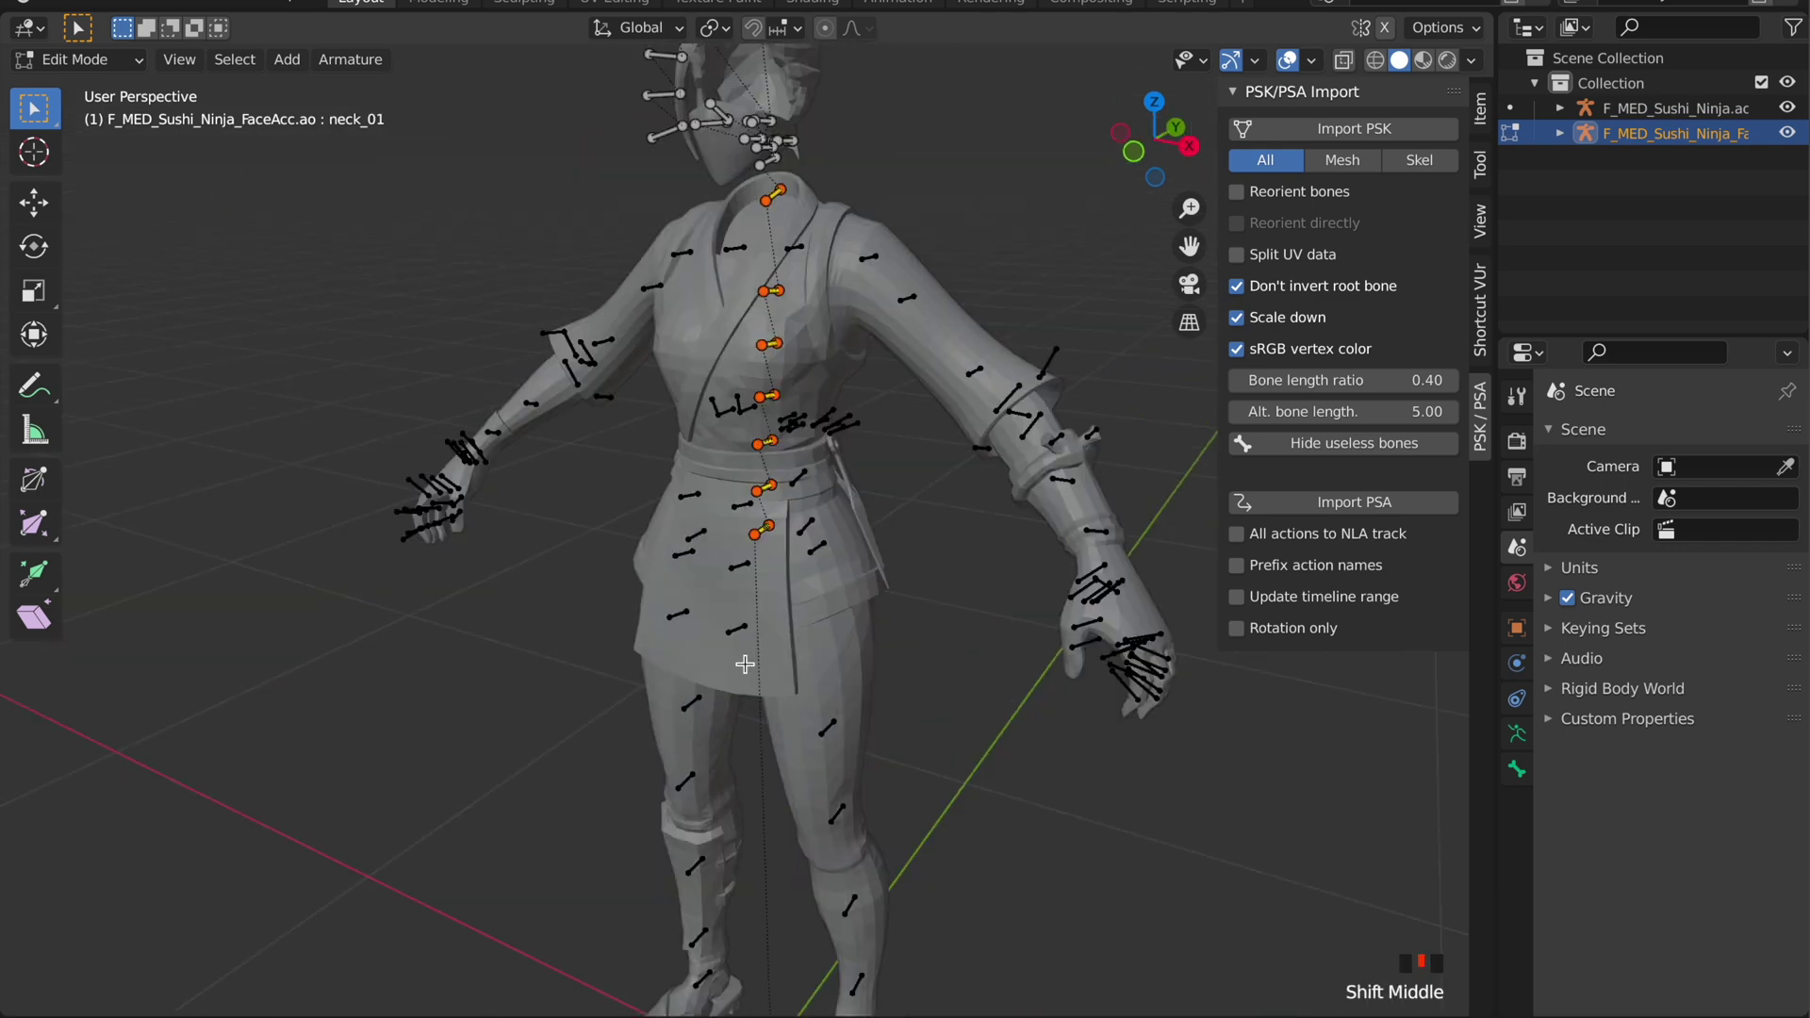
scroll(744, 377, up, 3)
shift+middle_drag(745, 198, 755, 409)
scroll(753, 377, up, 2)
middle_drag(740, 247, 701, 262)
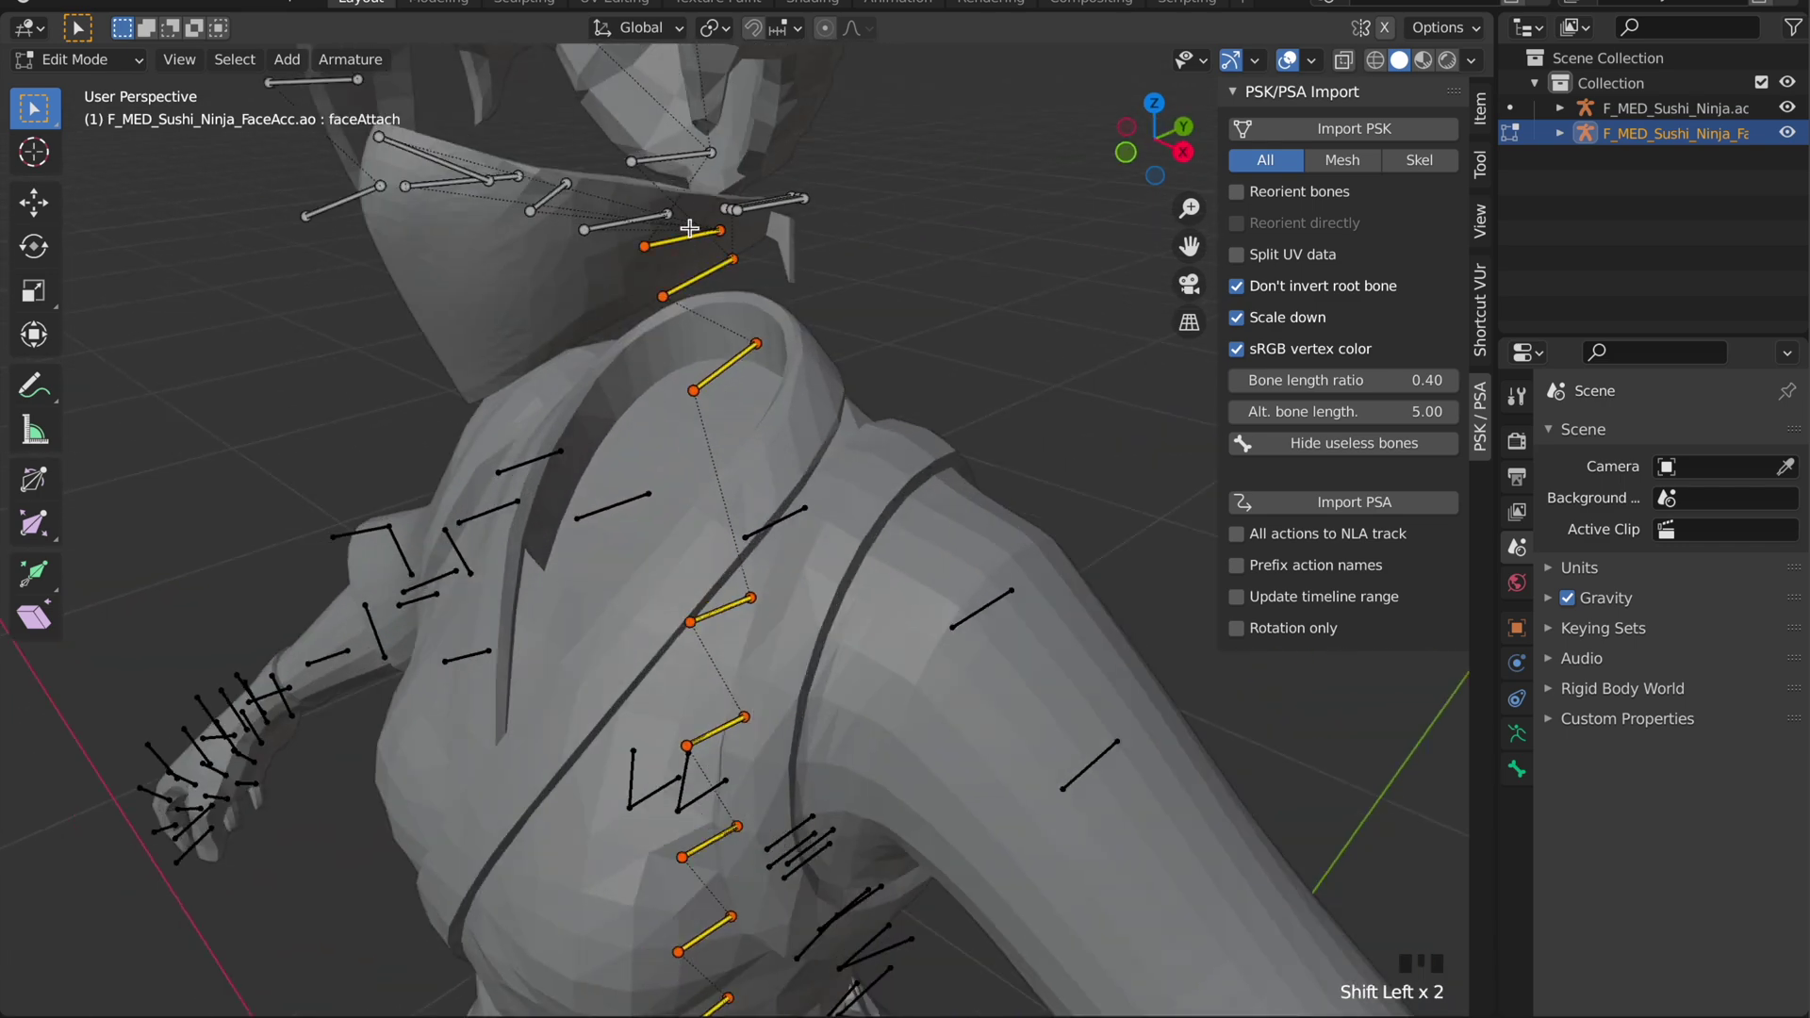
mouse_move(749, 340)
middle_down()
mouse_move(808, 424)
mouse_move(760, 372)
middle_up()
scroll(765, 356, down, 3)
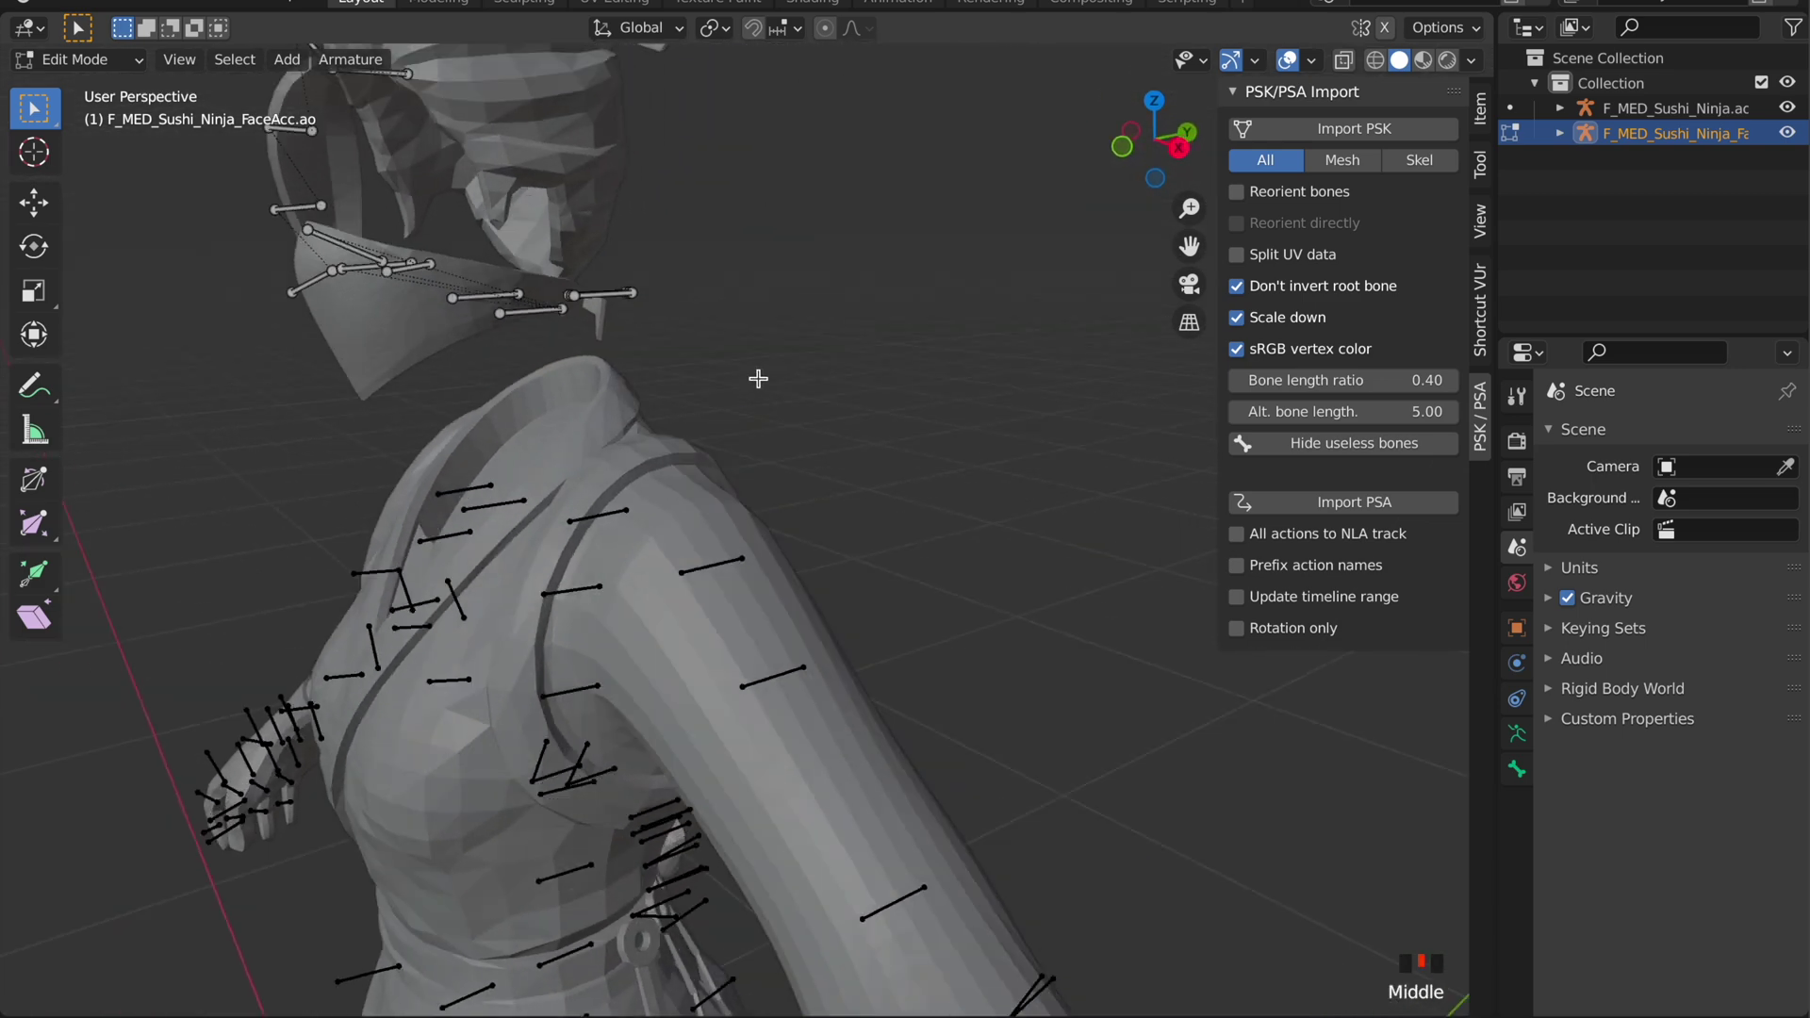
Check the parent relations of the neck-knot and hair-bun bones in the FaceAcc armature, and return to Object Mode
scroll(604, 460, up, 4)
click(1509, 771)
middle_drag(509, 490, 527, 533)
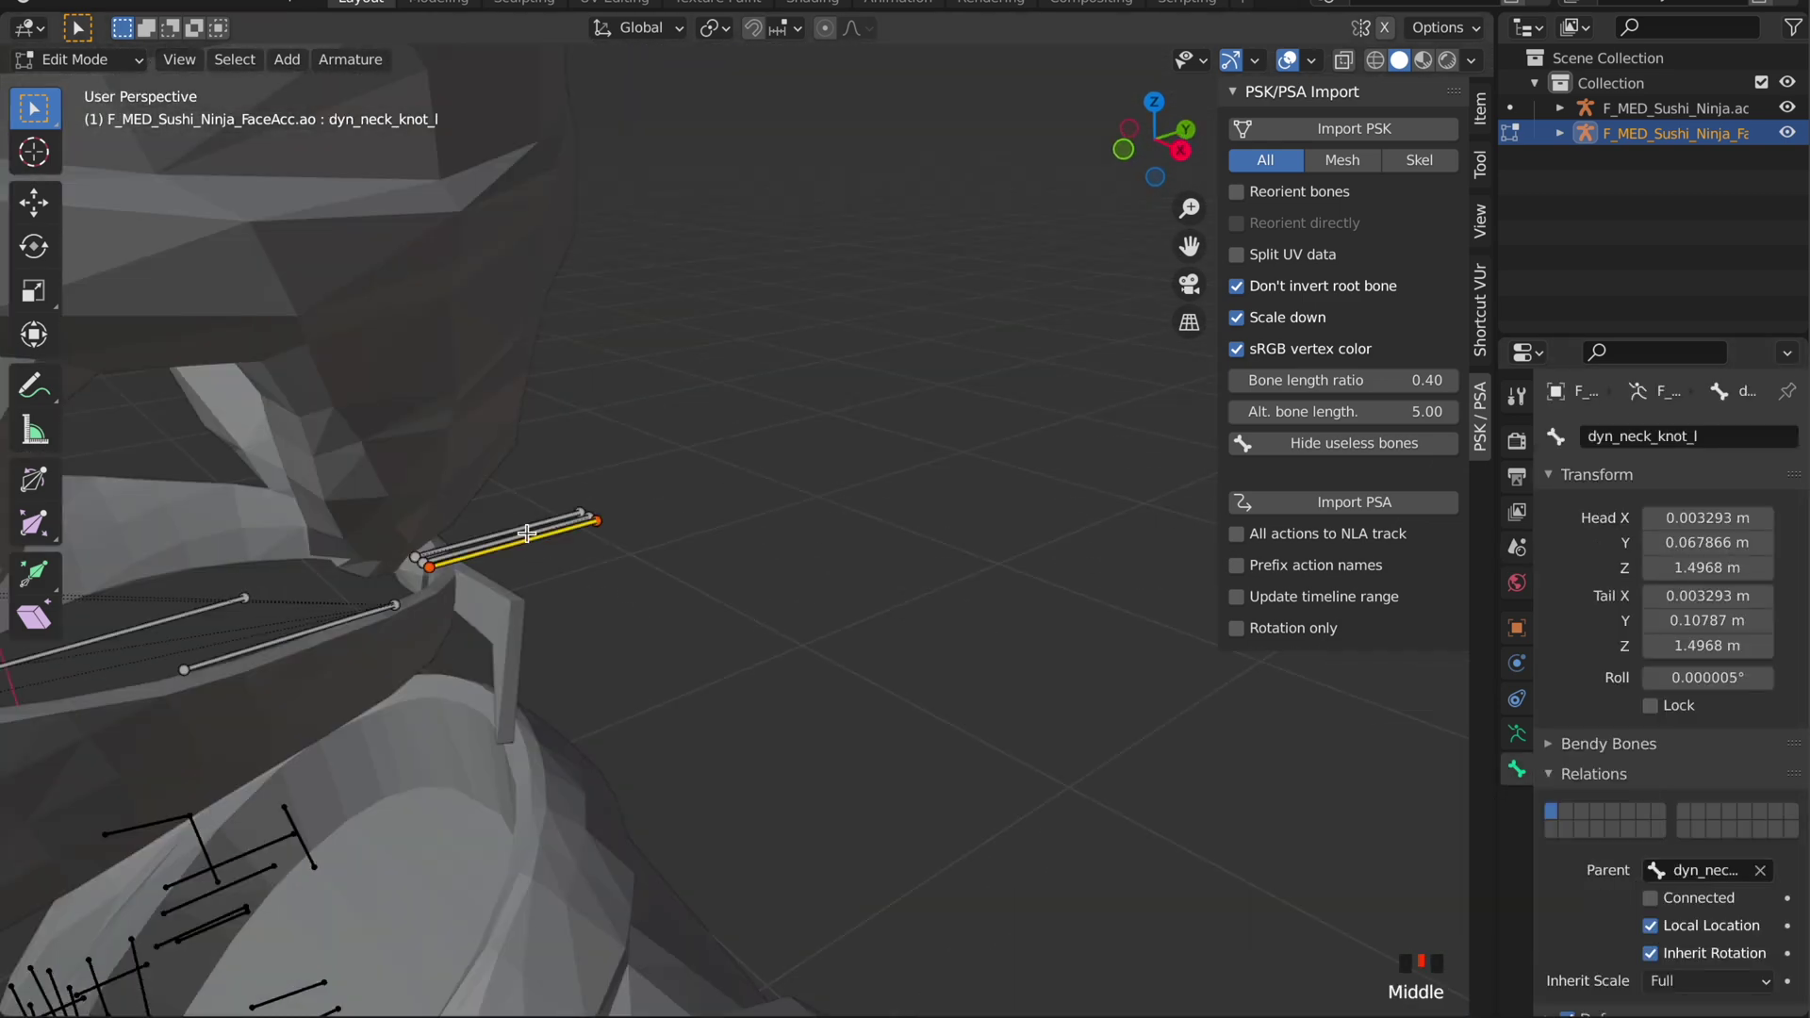
click(1696, 863)
click(1694, 849)
click(522, 535)
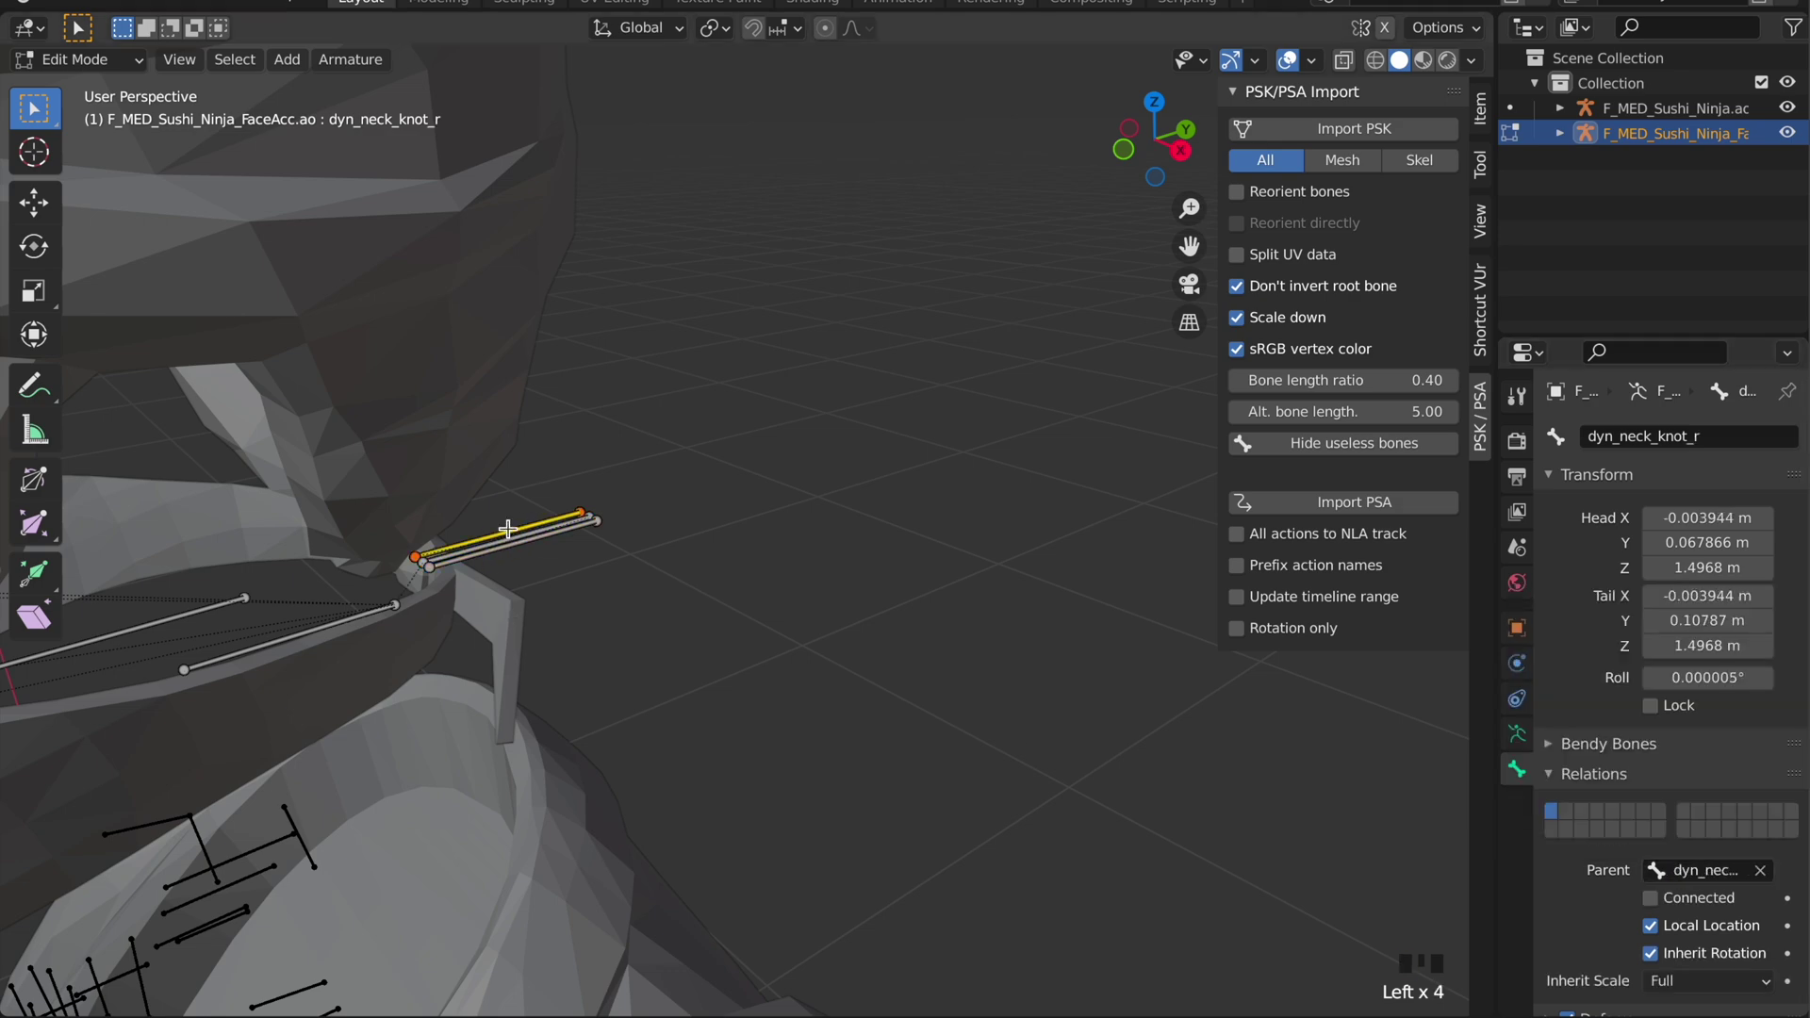
middle_drag(745, 658, 640, 361)
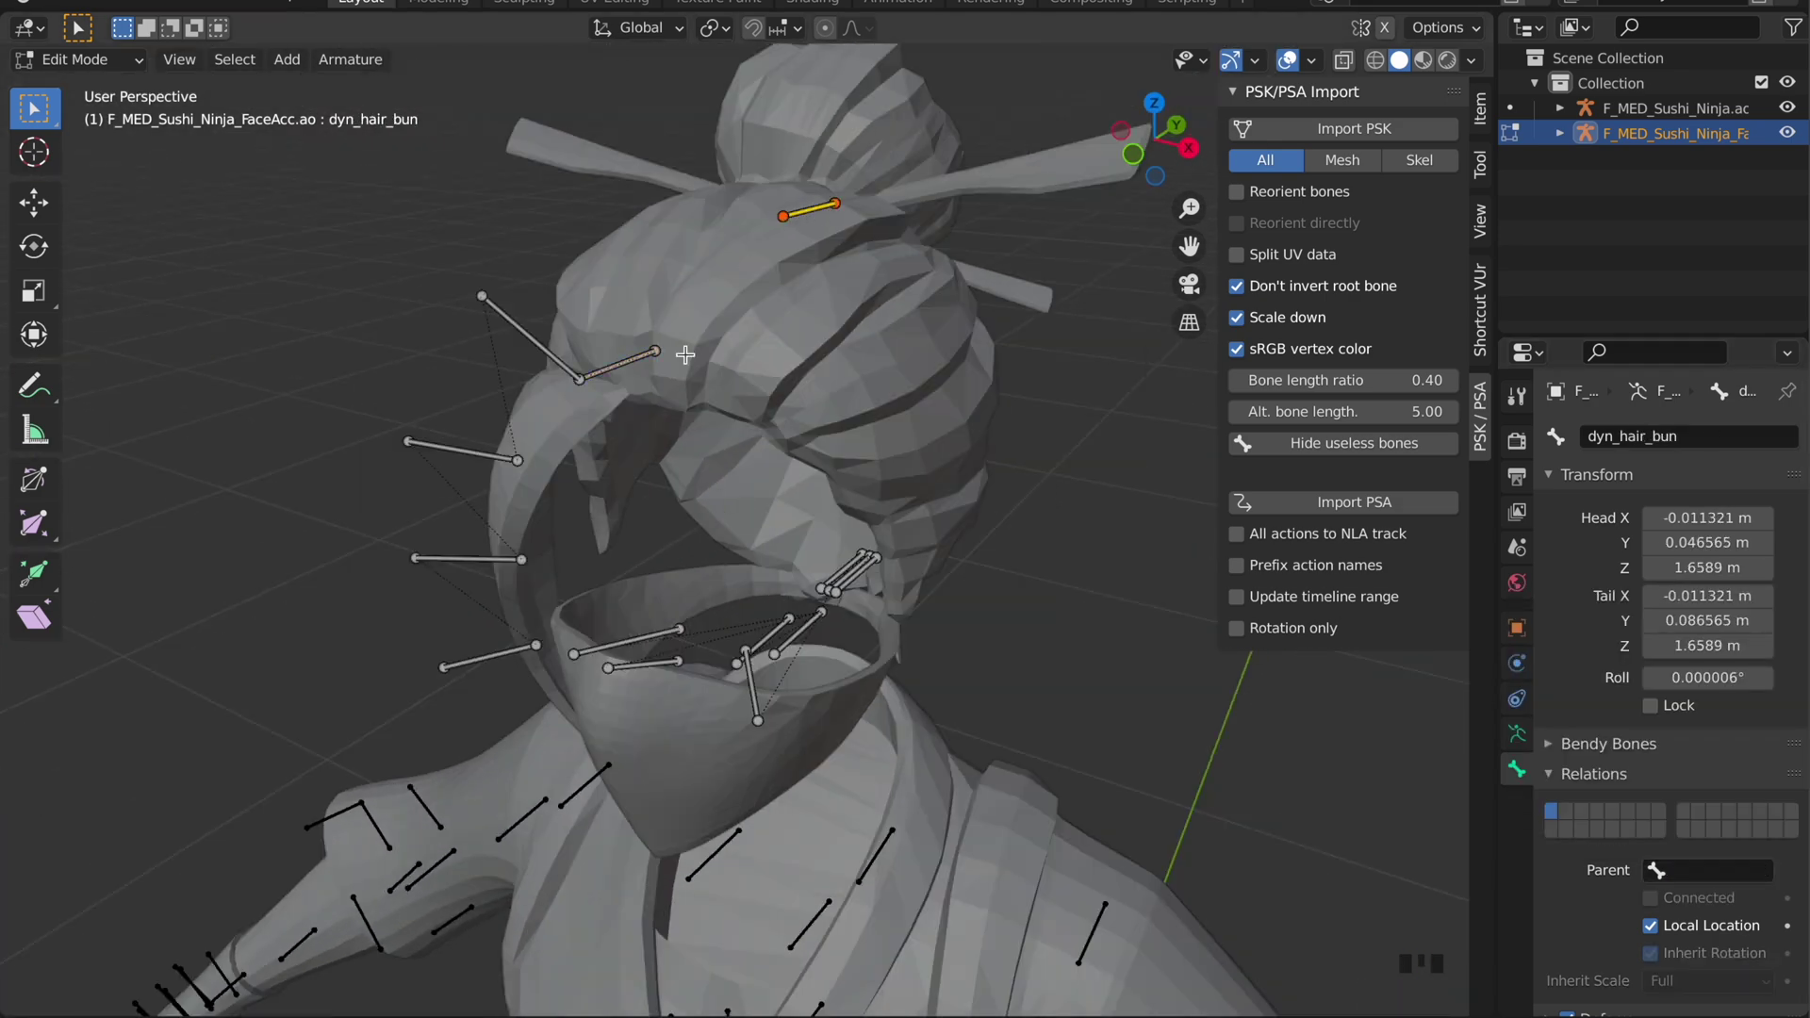
middle_drag(640, 361, 704, 465)
key(Tab)
scroll(1002, 579, down, 2)
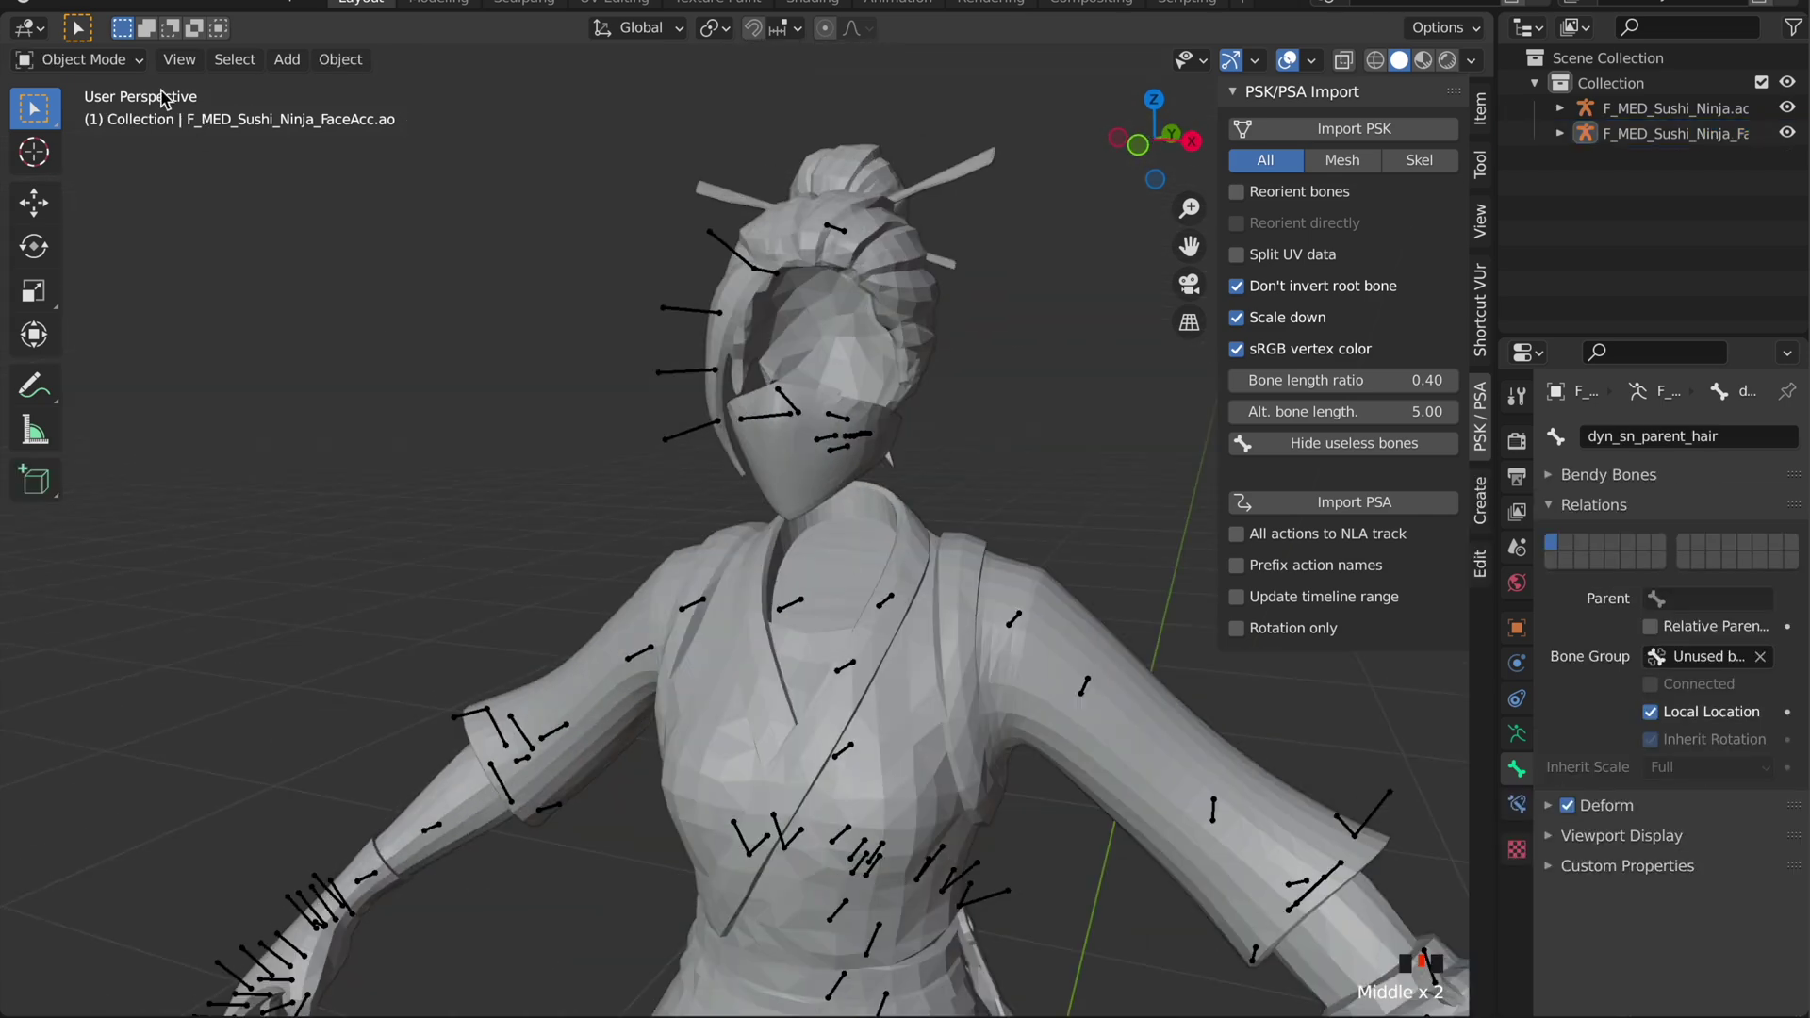
Look up Red Jade's head mesh in the Discord channel and browse to the Medium Heads folder for the PSK import
click(1354, 129)
click(1627, 995)
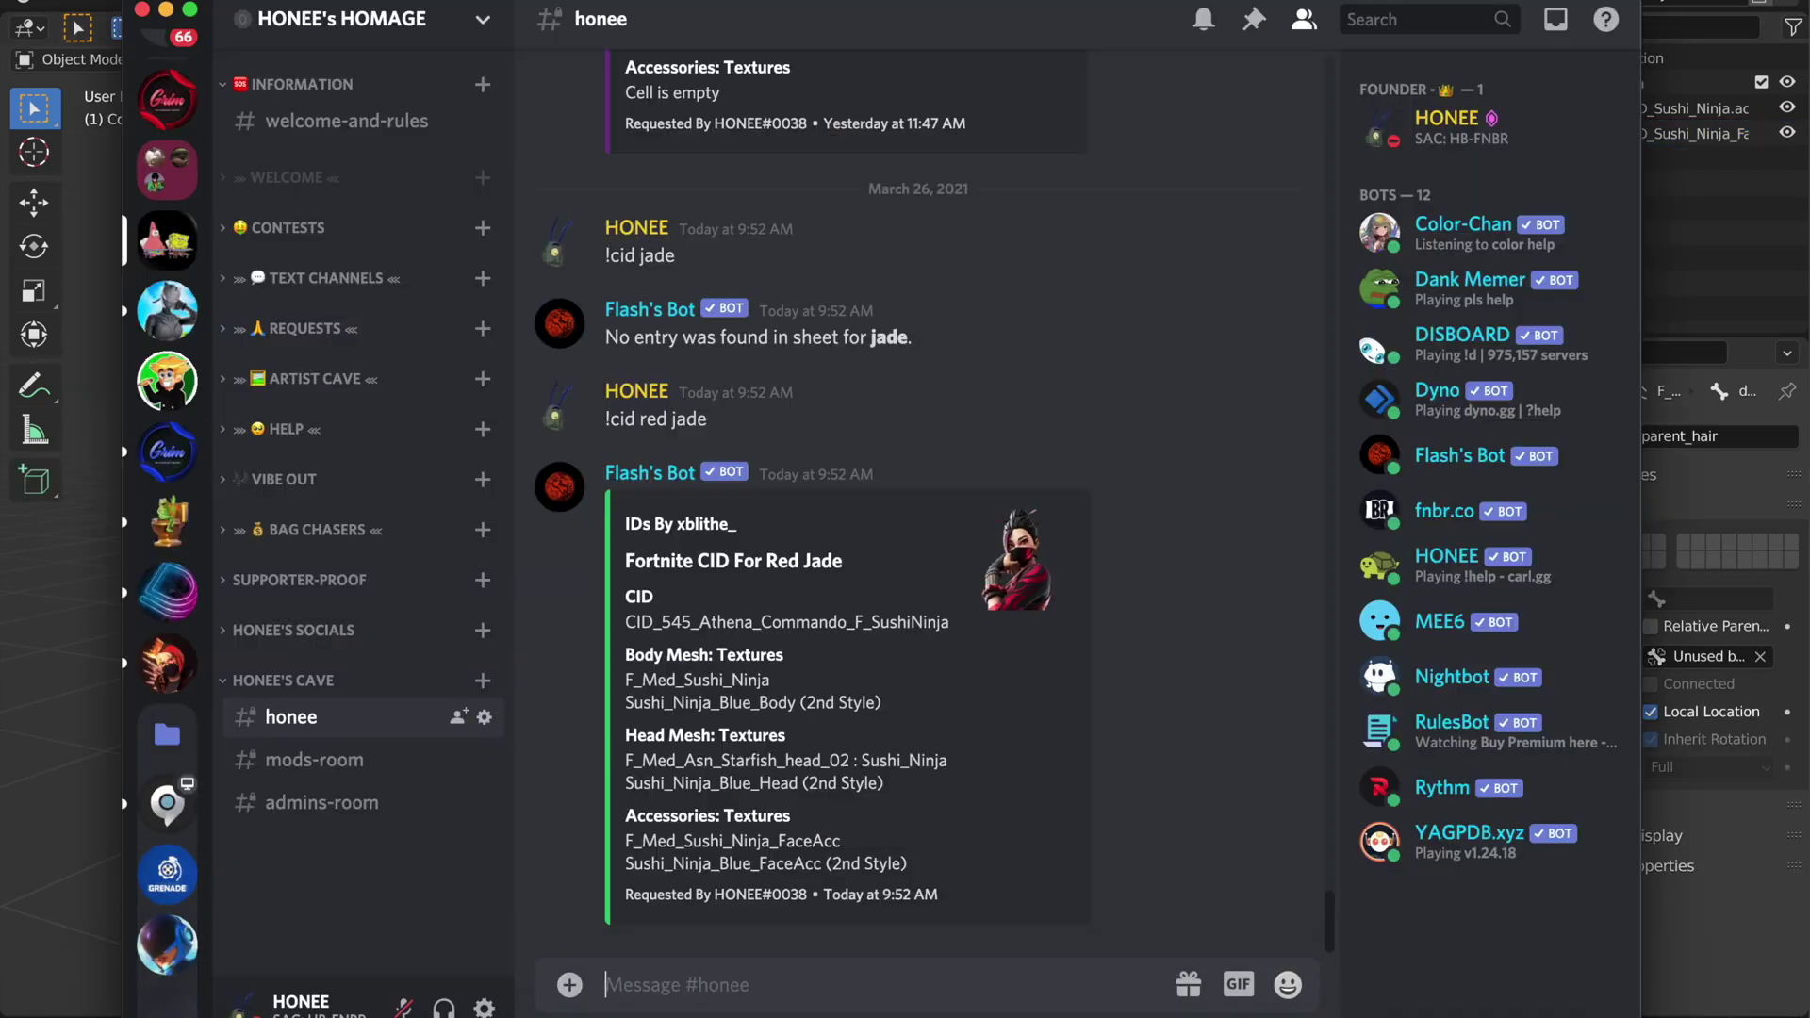
click(28, 731)
click(630, 156)
click(630, 156)
click(629, 156)
double_click(660, 309)
scroll(763, 443, down, 10)
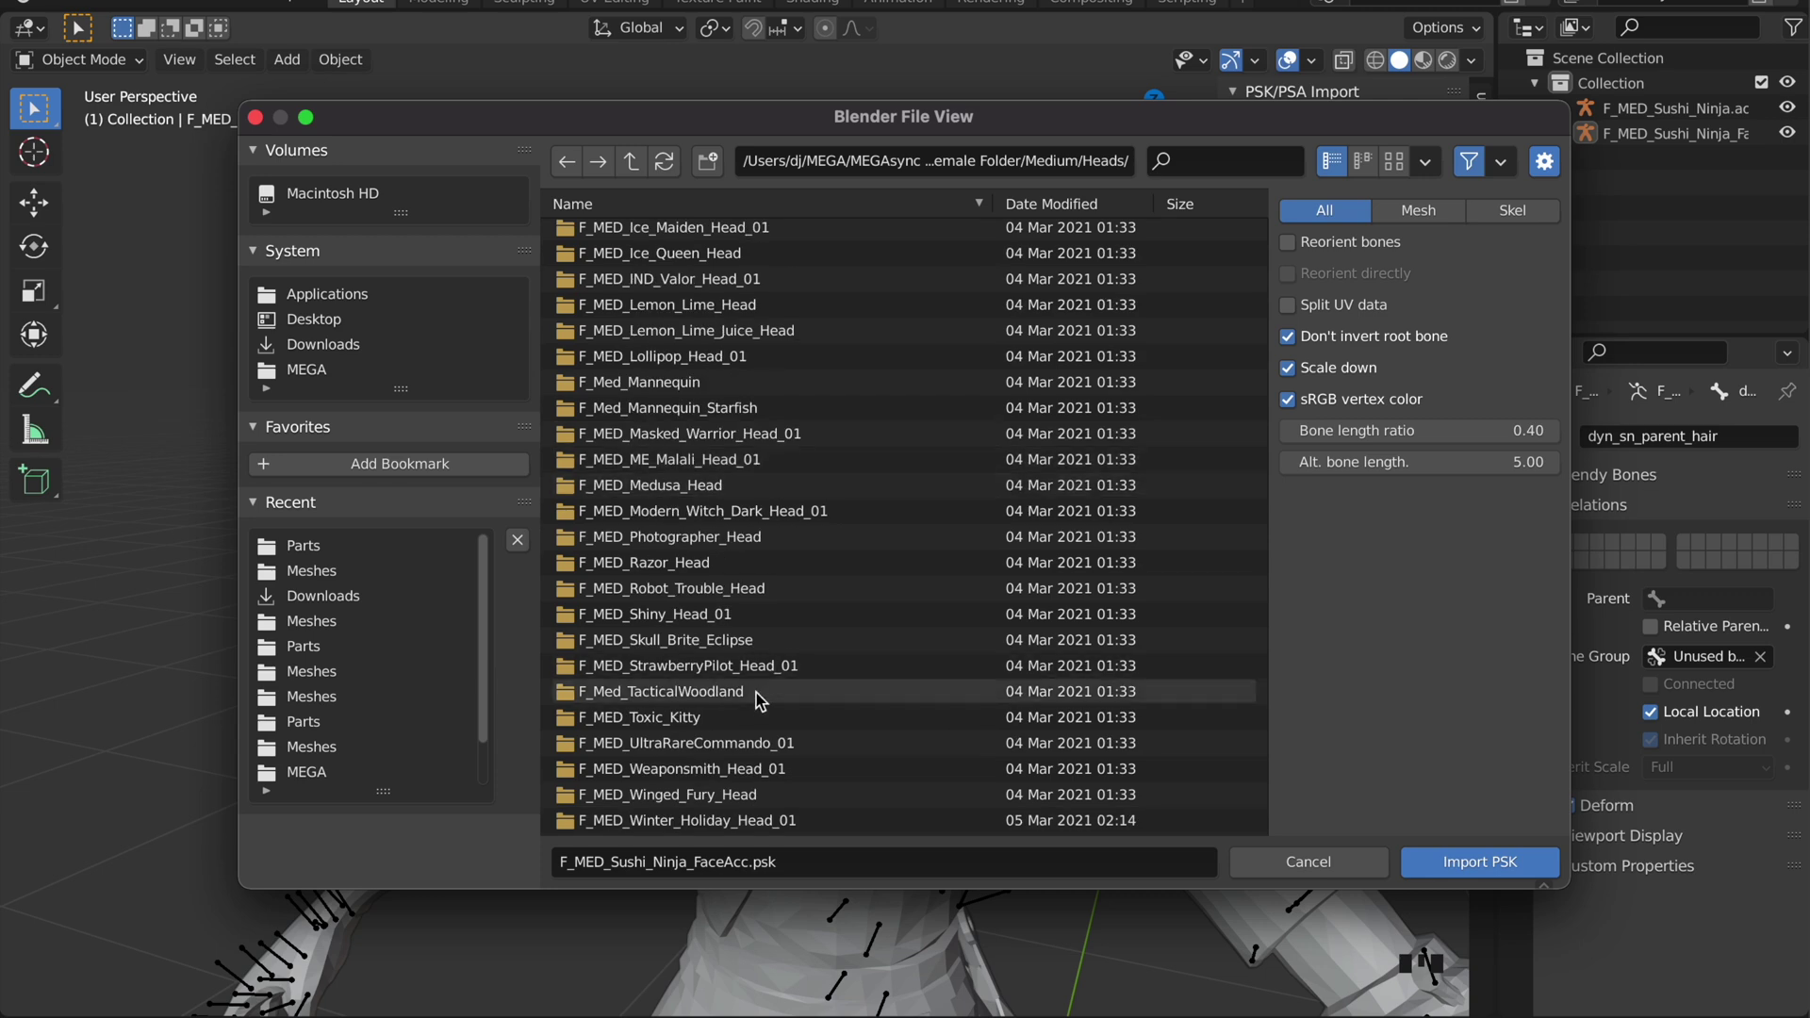
click(1621, 994)
click(77, 628)
Open the Meshes folder of F_MED_ASN_Starfish_Head_01 in the import browser
scroll(636, 335, up, 10)
double_click(741, 416)
double_click(716, 283)
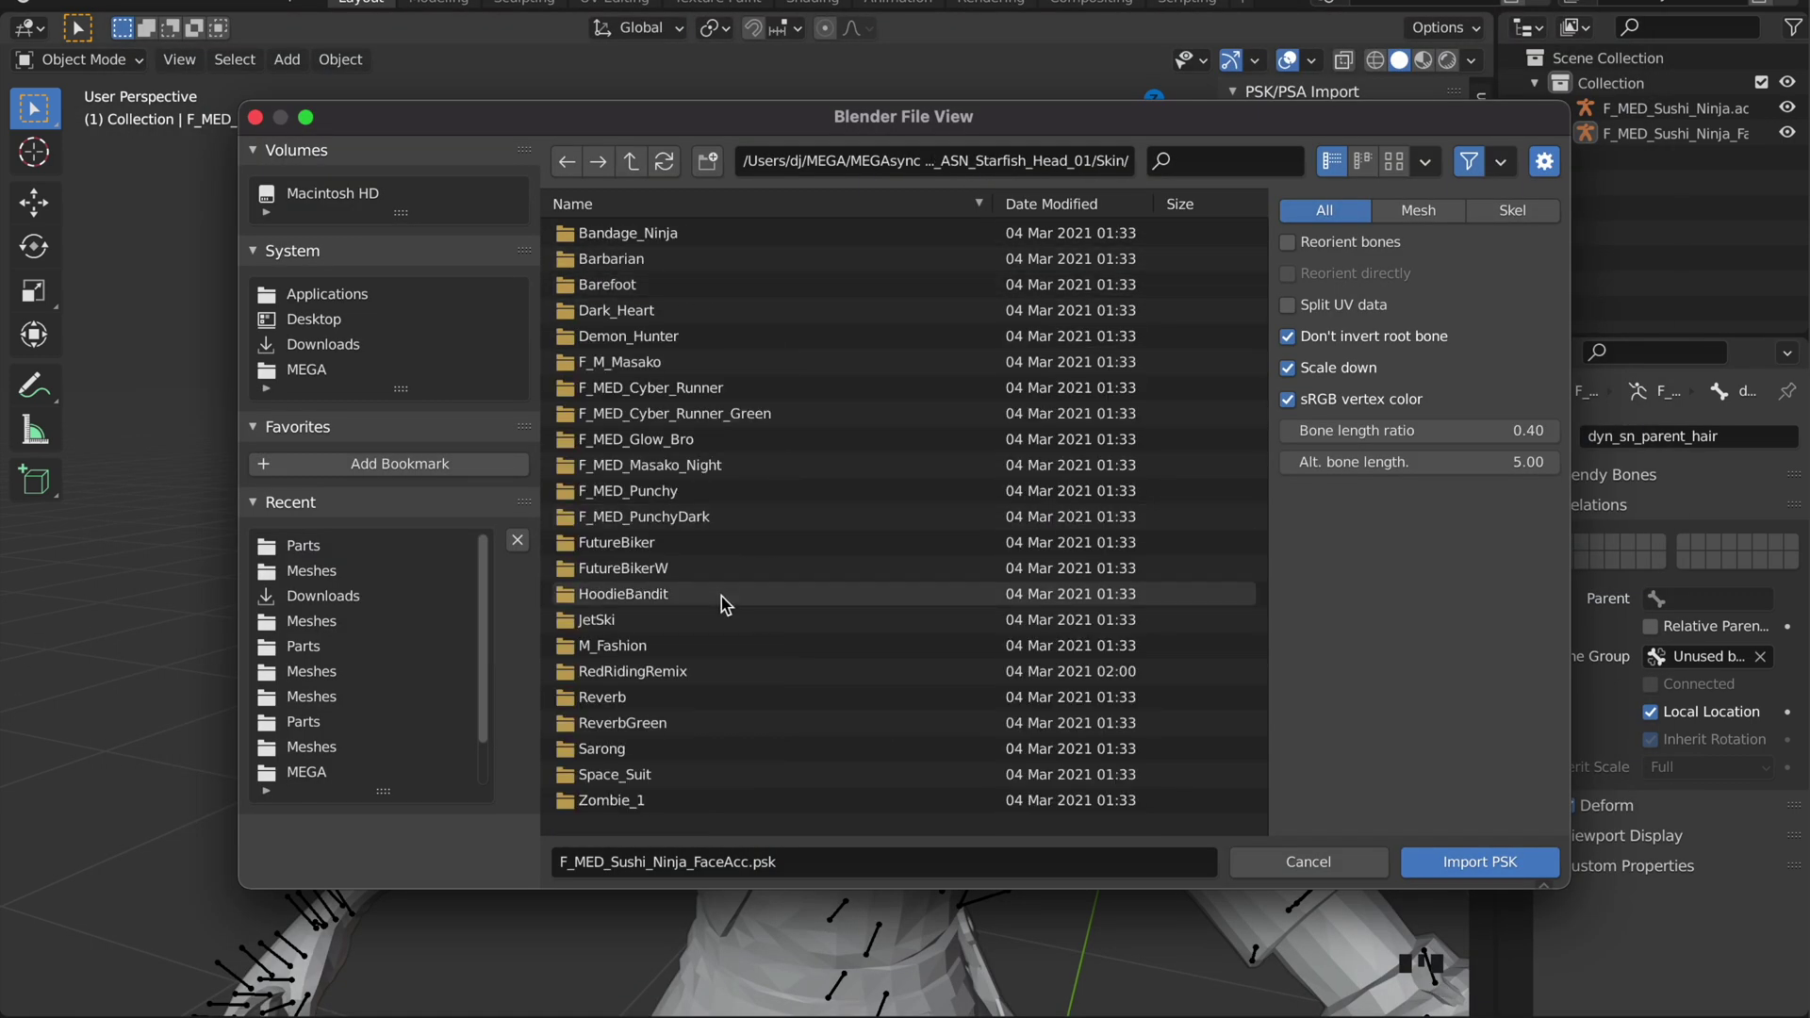
click(566, 161)
double_click(647, 263)
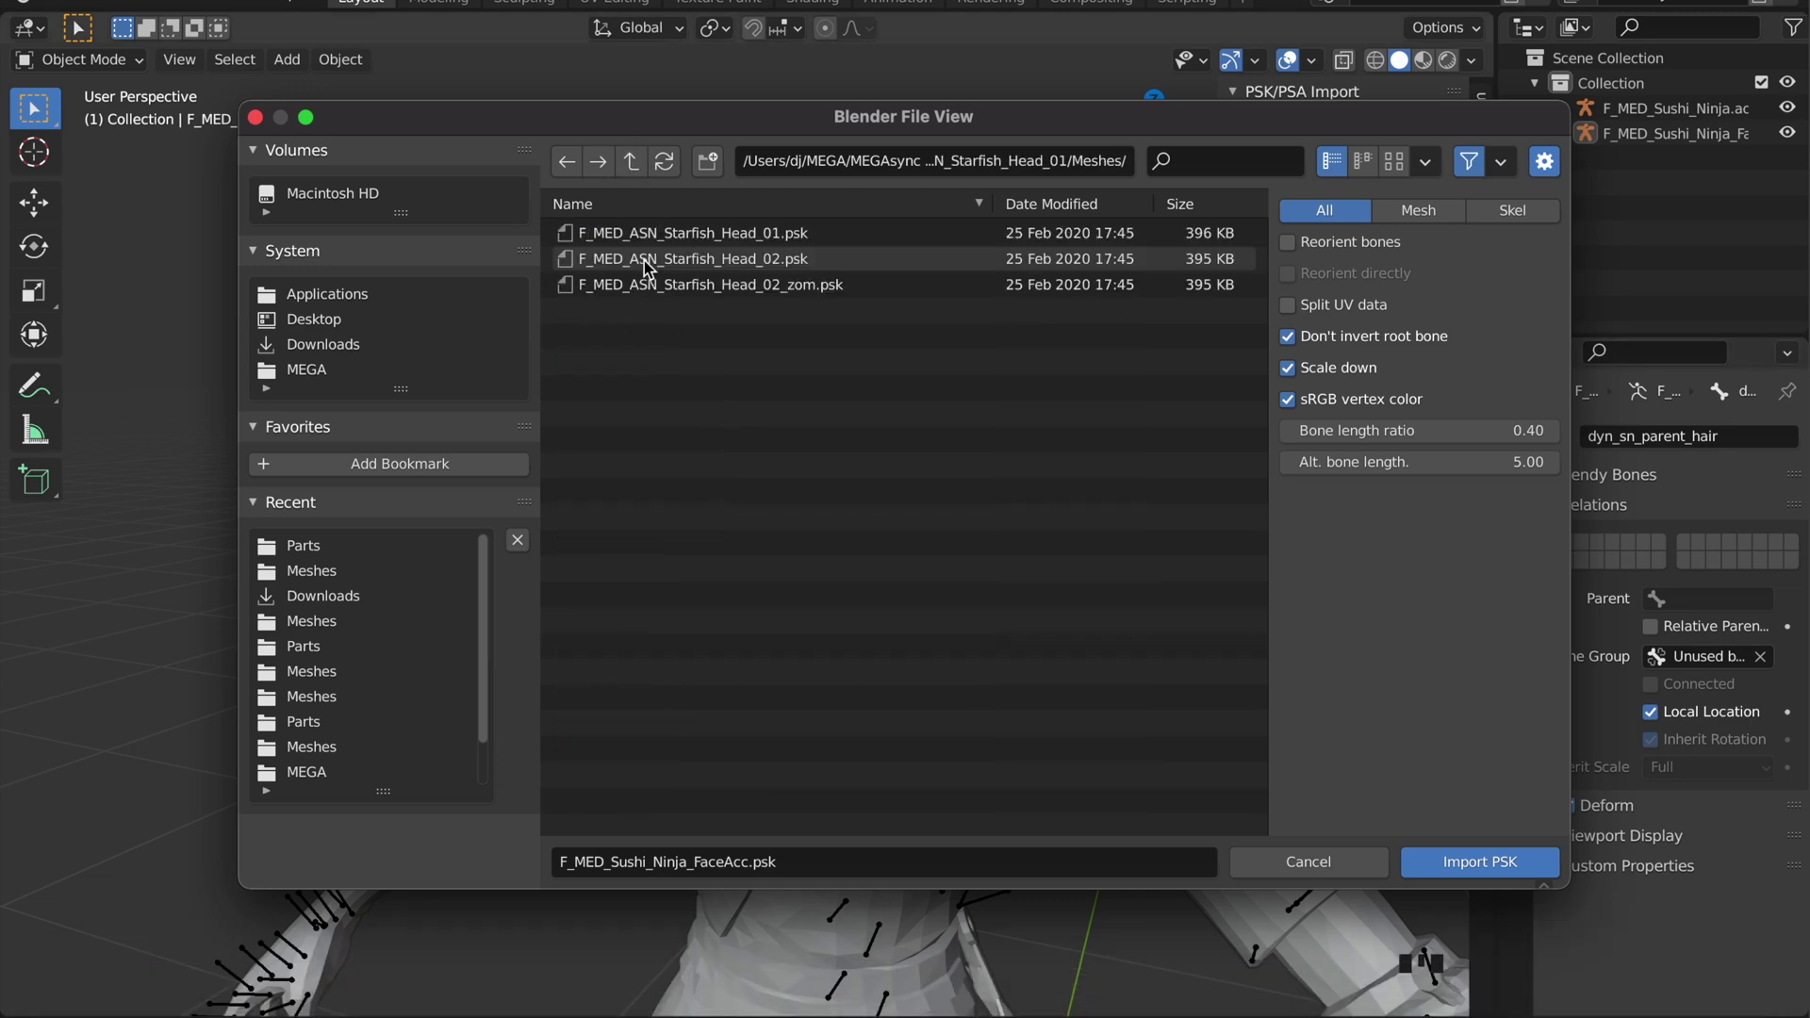
Try the F_MED_ASN_Starfish_Head_01.psk head against the Discord listing, and delete its armature and mesh again
double_click(702, 239)
click(1621, 994)
click(86, 835)
click(864, 390)
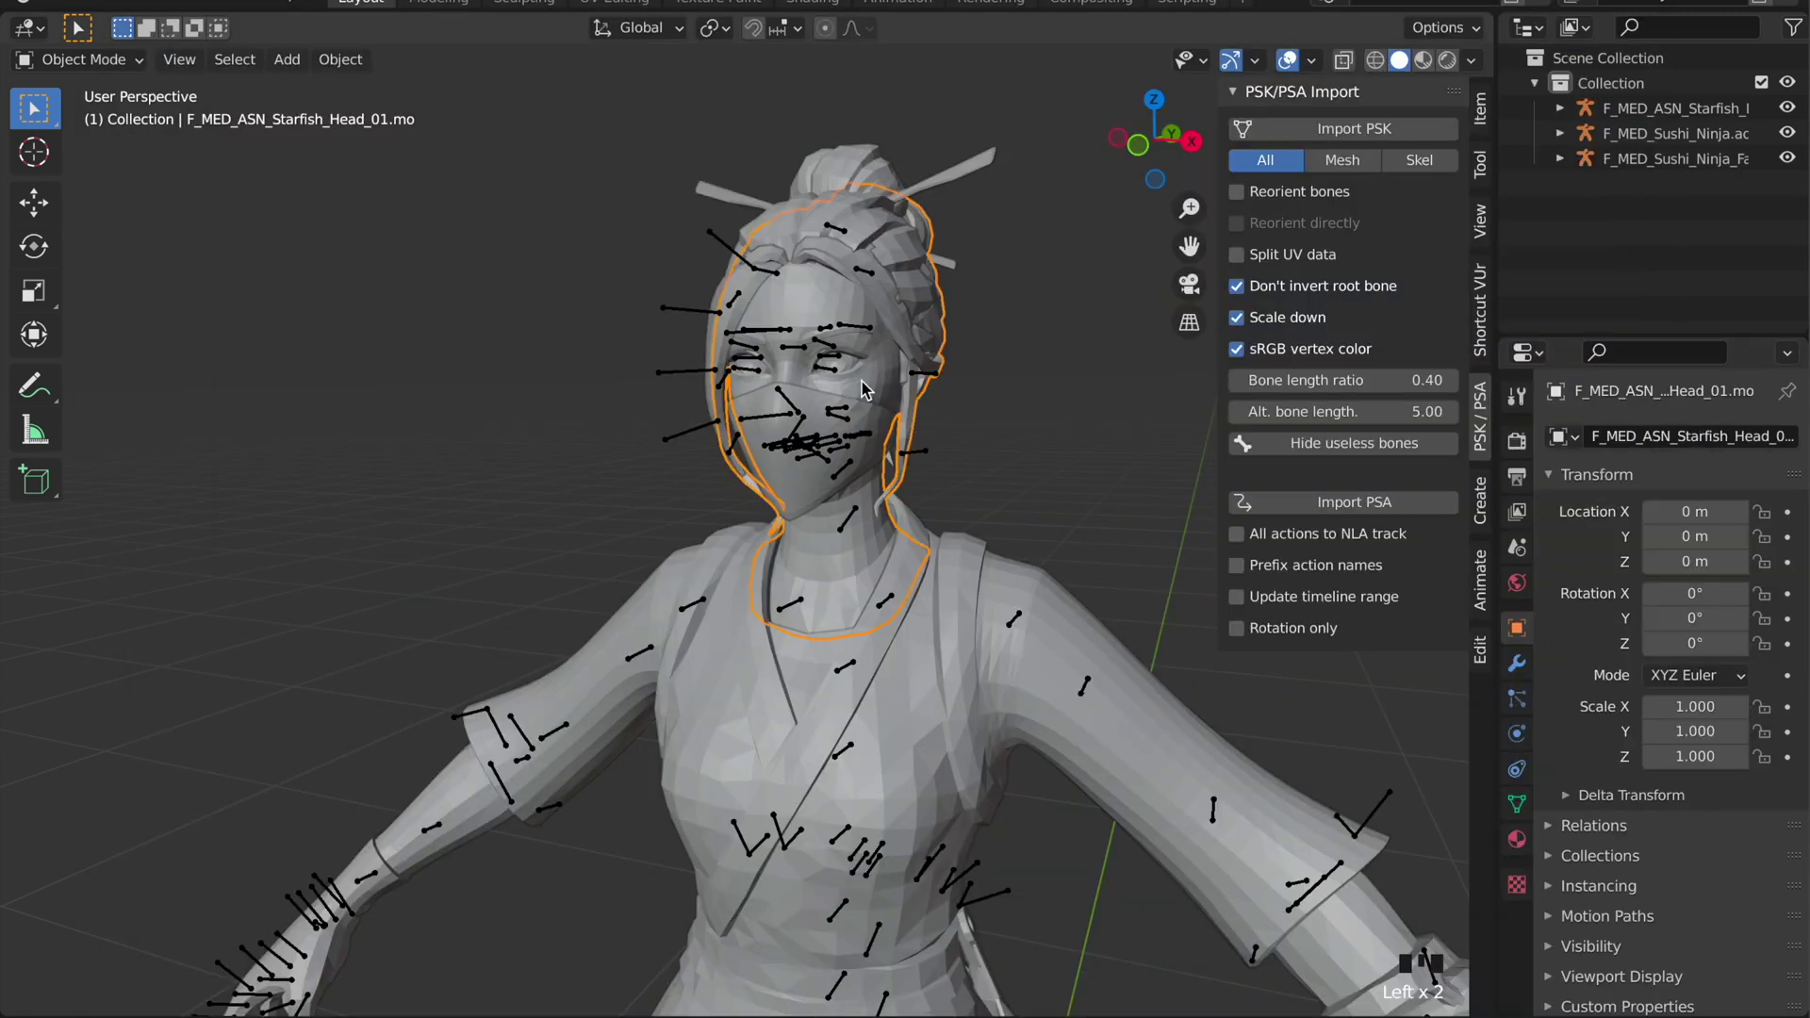
click(1584, 160)
click(1584, 134)
click(1586, 110)
click(1560, 109)
ctrl+click(1705, 208)
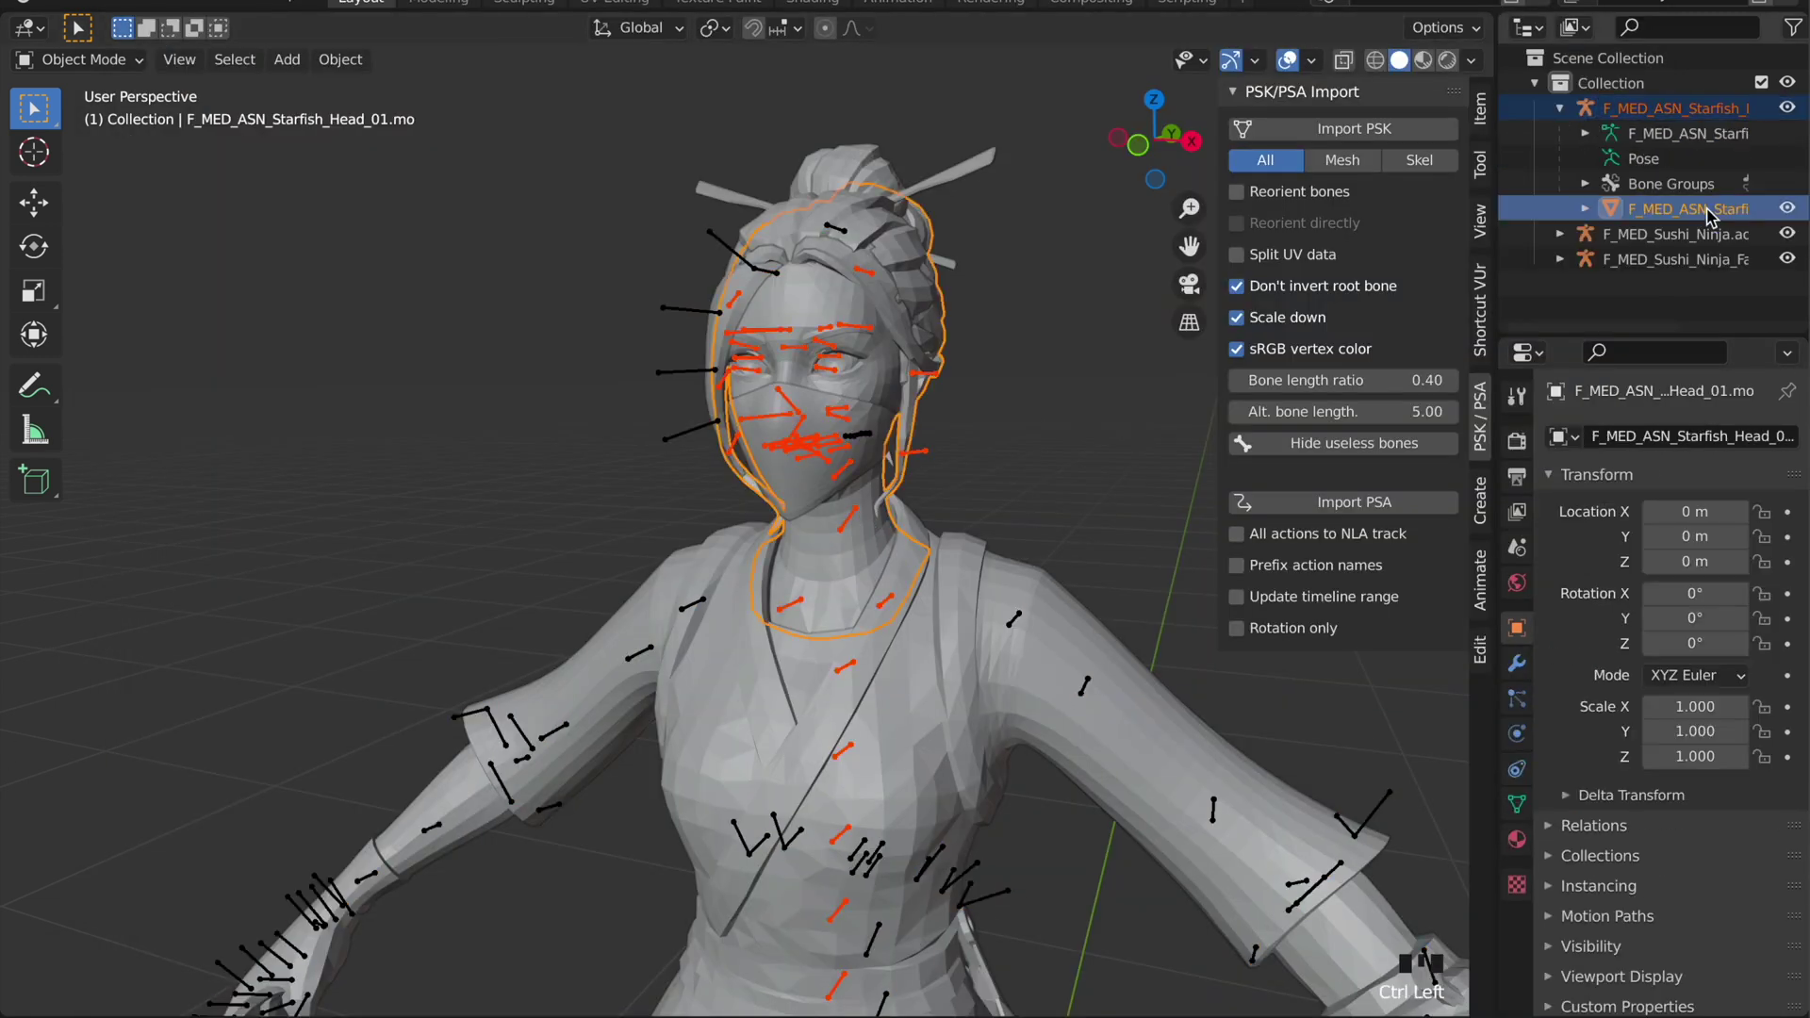
key(x)
click(986, 392)
Import the F_MED_ASN_Starfish_Head_02.psk head
click(1330, 130)
double_click(1093, 261)
middle_drag(961, 444, 943, 458)
Hide the FaceAcc mesh and the Sushi Ninja body and FaceAcc armatures, leaving the head armature displayed
click(1790, 162)
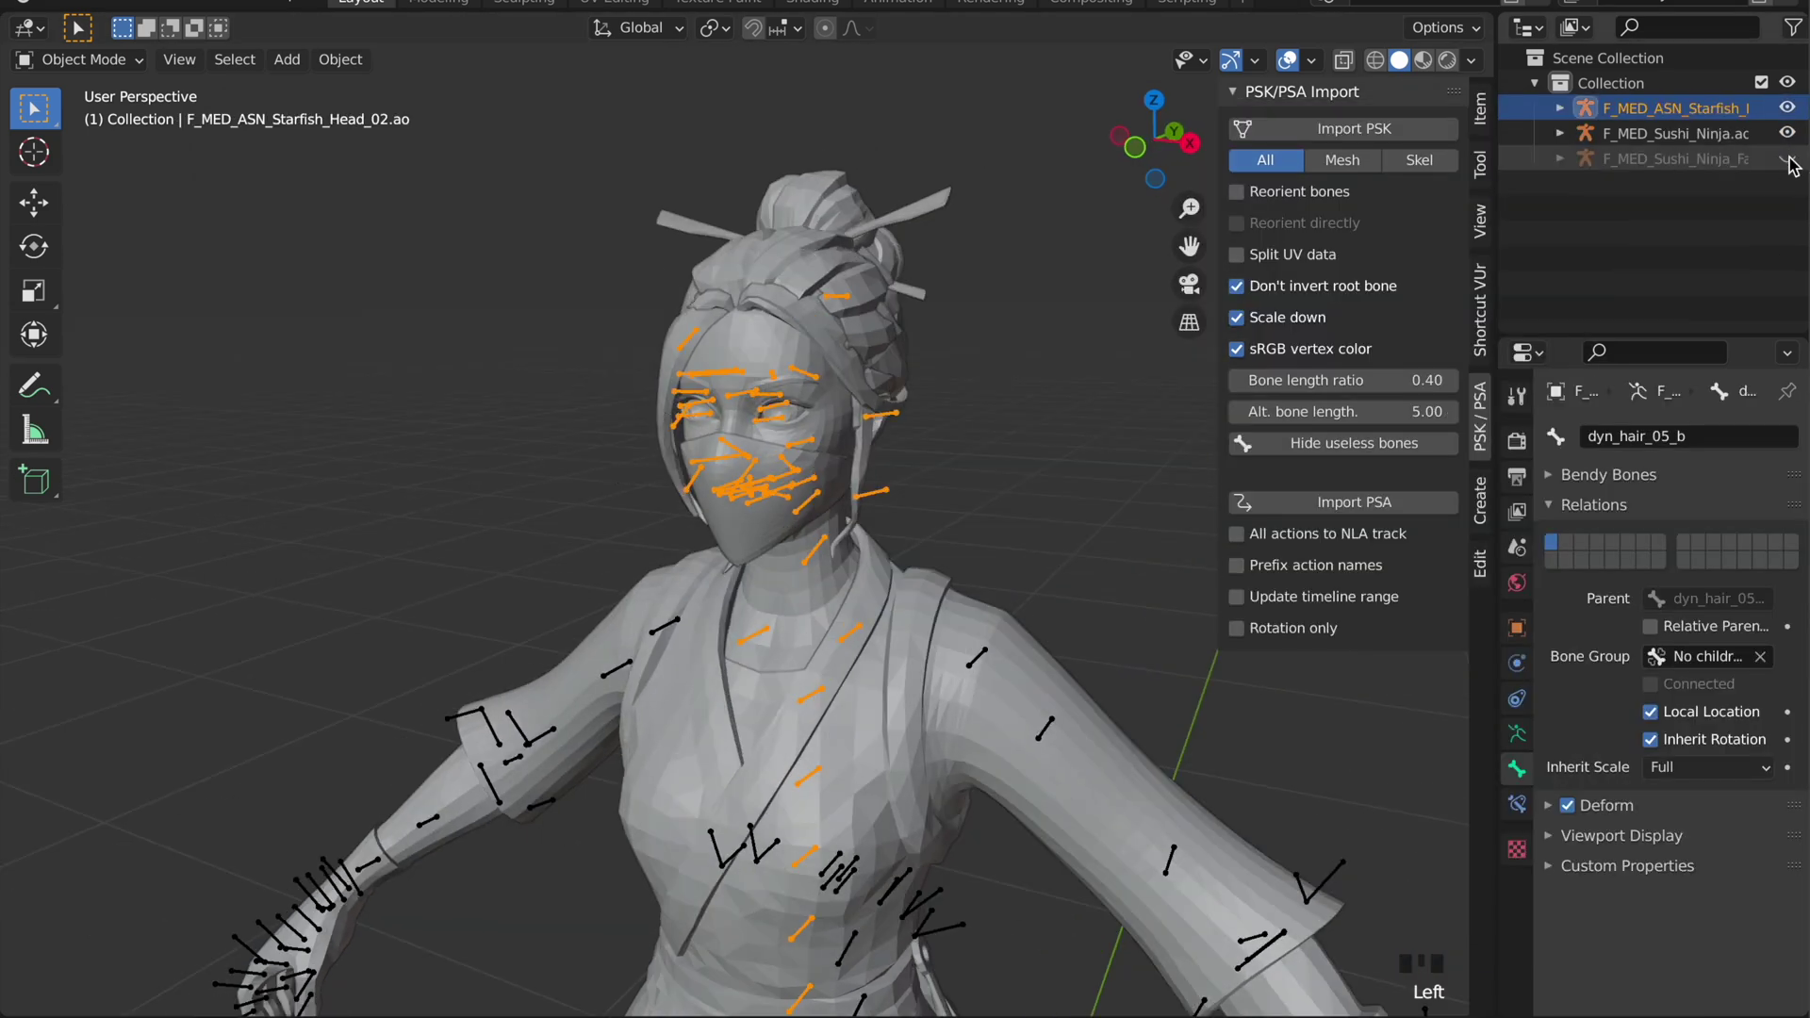
click(1560, 259)
scroll(1678, 283, down, 2)
click(1790, 311)
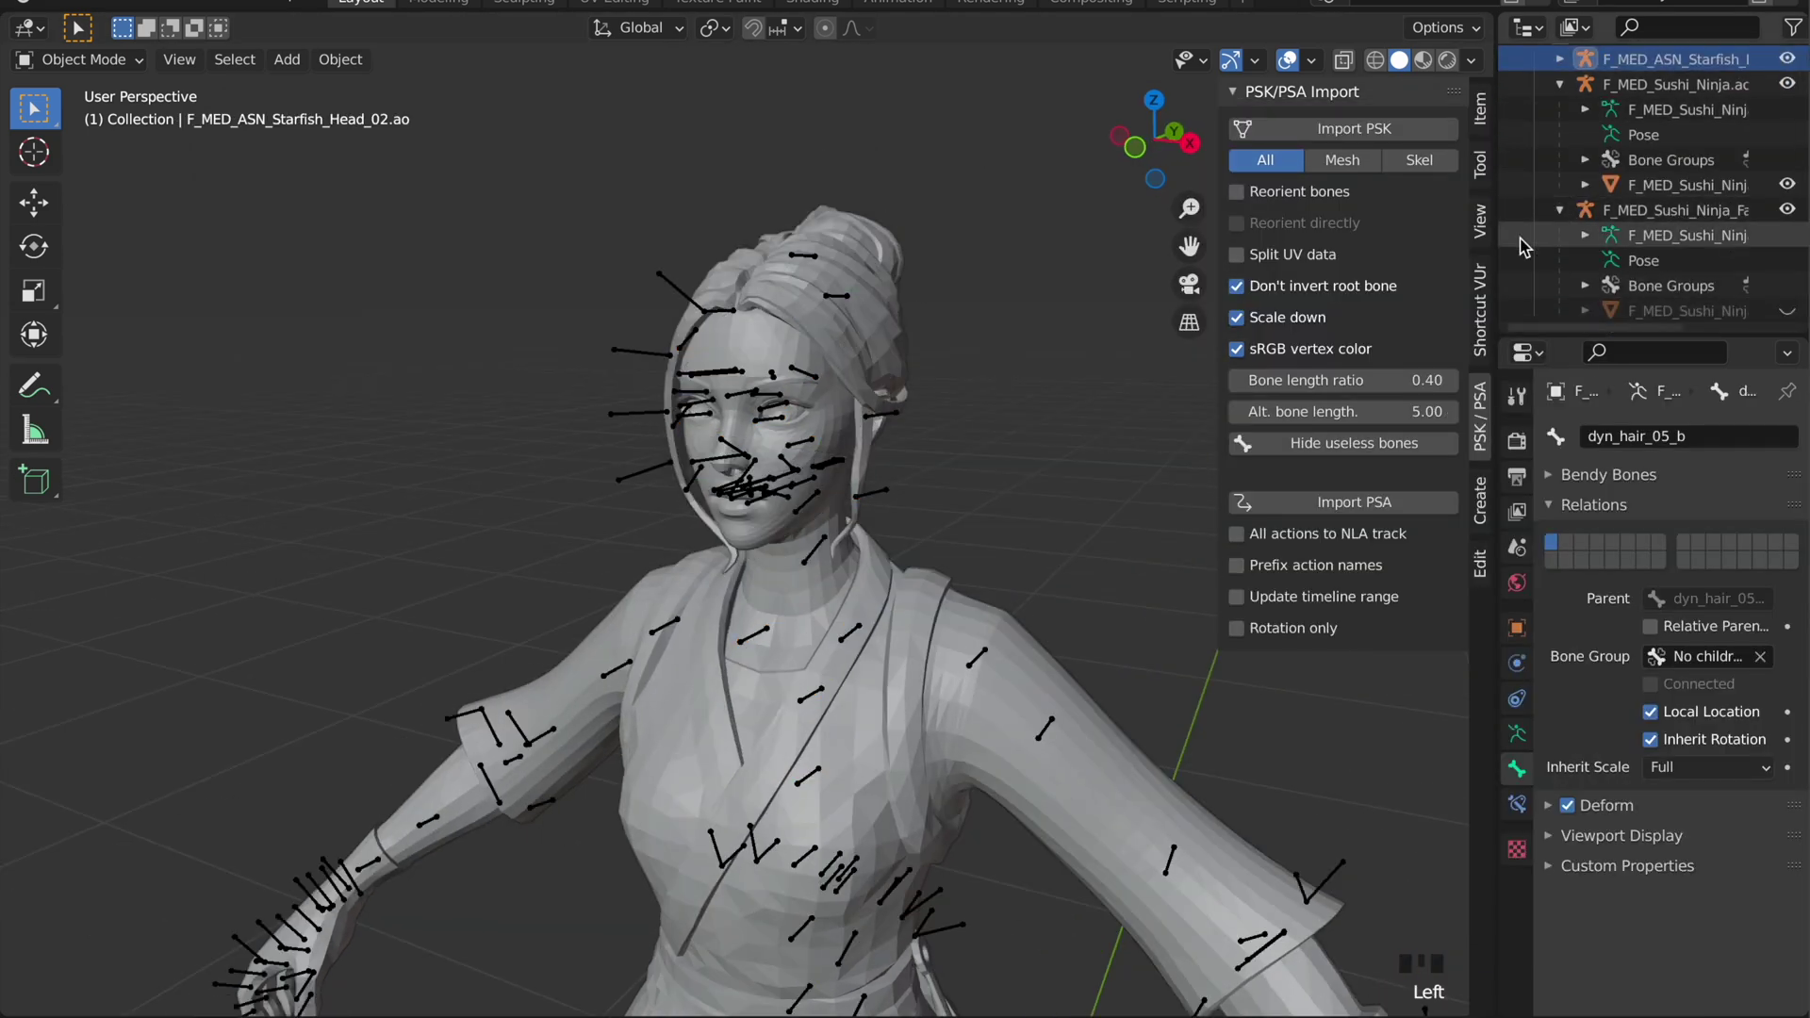
middle_drag(928, 236, 901, 241)
click(1560, 85)
click(1561, 158)
drag(1788, 134, 1787, 159)
Delete the duplicate spine bones from the F_MED_ASN_Starfish_Head_02 armature in Edit Mode
middle_drag(952, 524, 924, 530)
click(752, 578)
click(768, 587)
key(Tab)
scroll(767, 588, down, 3)
middle_drag(767, 590, 792, 596)
shift+middle_drag(724, 792, 736, 1013)
key(x)
Delete the dyn_hair bones around the head from the head armature and leave Edit Mode
middle_drag(812, 408, 792, 329)
scroll(638, 387, up, 2)
shift+middle_drag(792, 330, 805, 383)
shift+click(853, 359)
shift+click(873, 241)
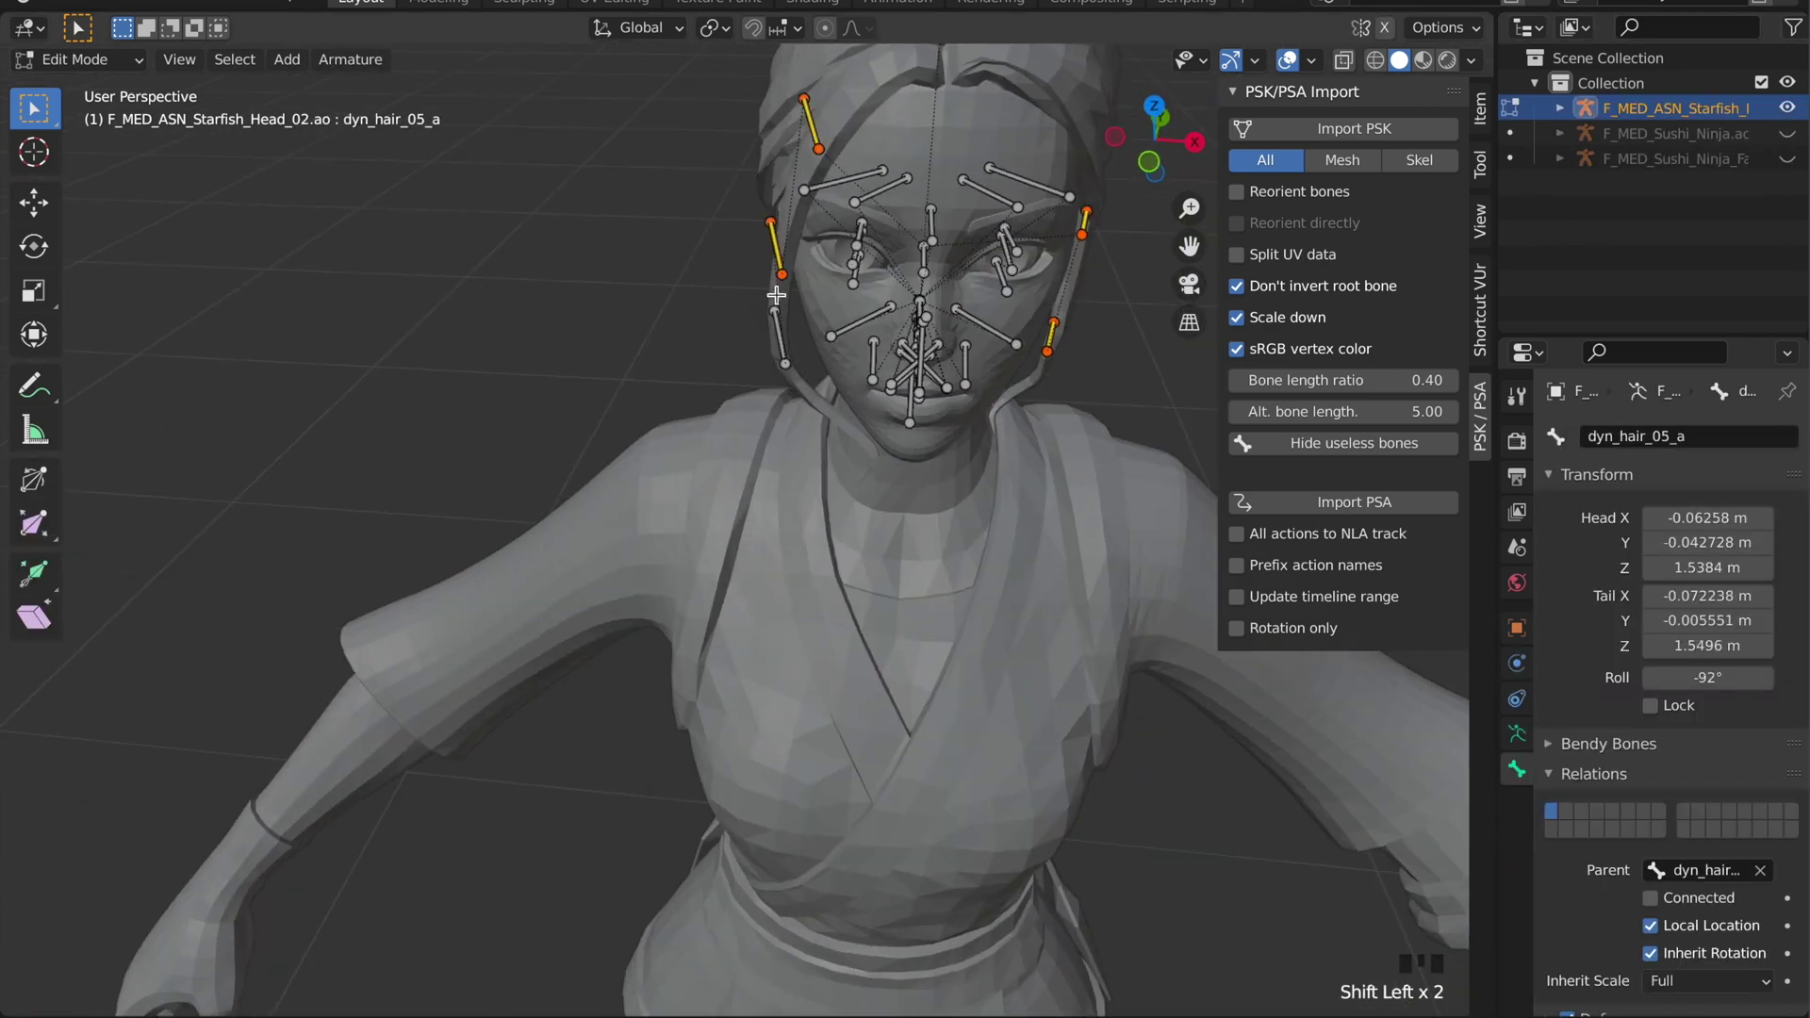
shift+middle_drag(830, 236, 923, 530)
key(x)
click(761, 347)
key(Tab)
Delete the linked hair geometry from the F_MED_ASN_Starfish_Head_02 mesh
click(771, 403)
key(Tab)
key(l)
key(x)
click(927, 528)
key(Tab)
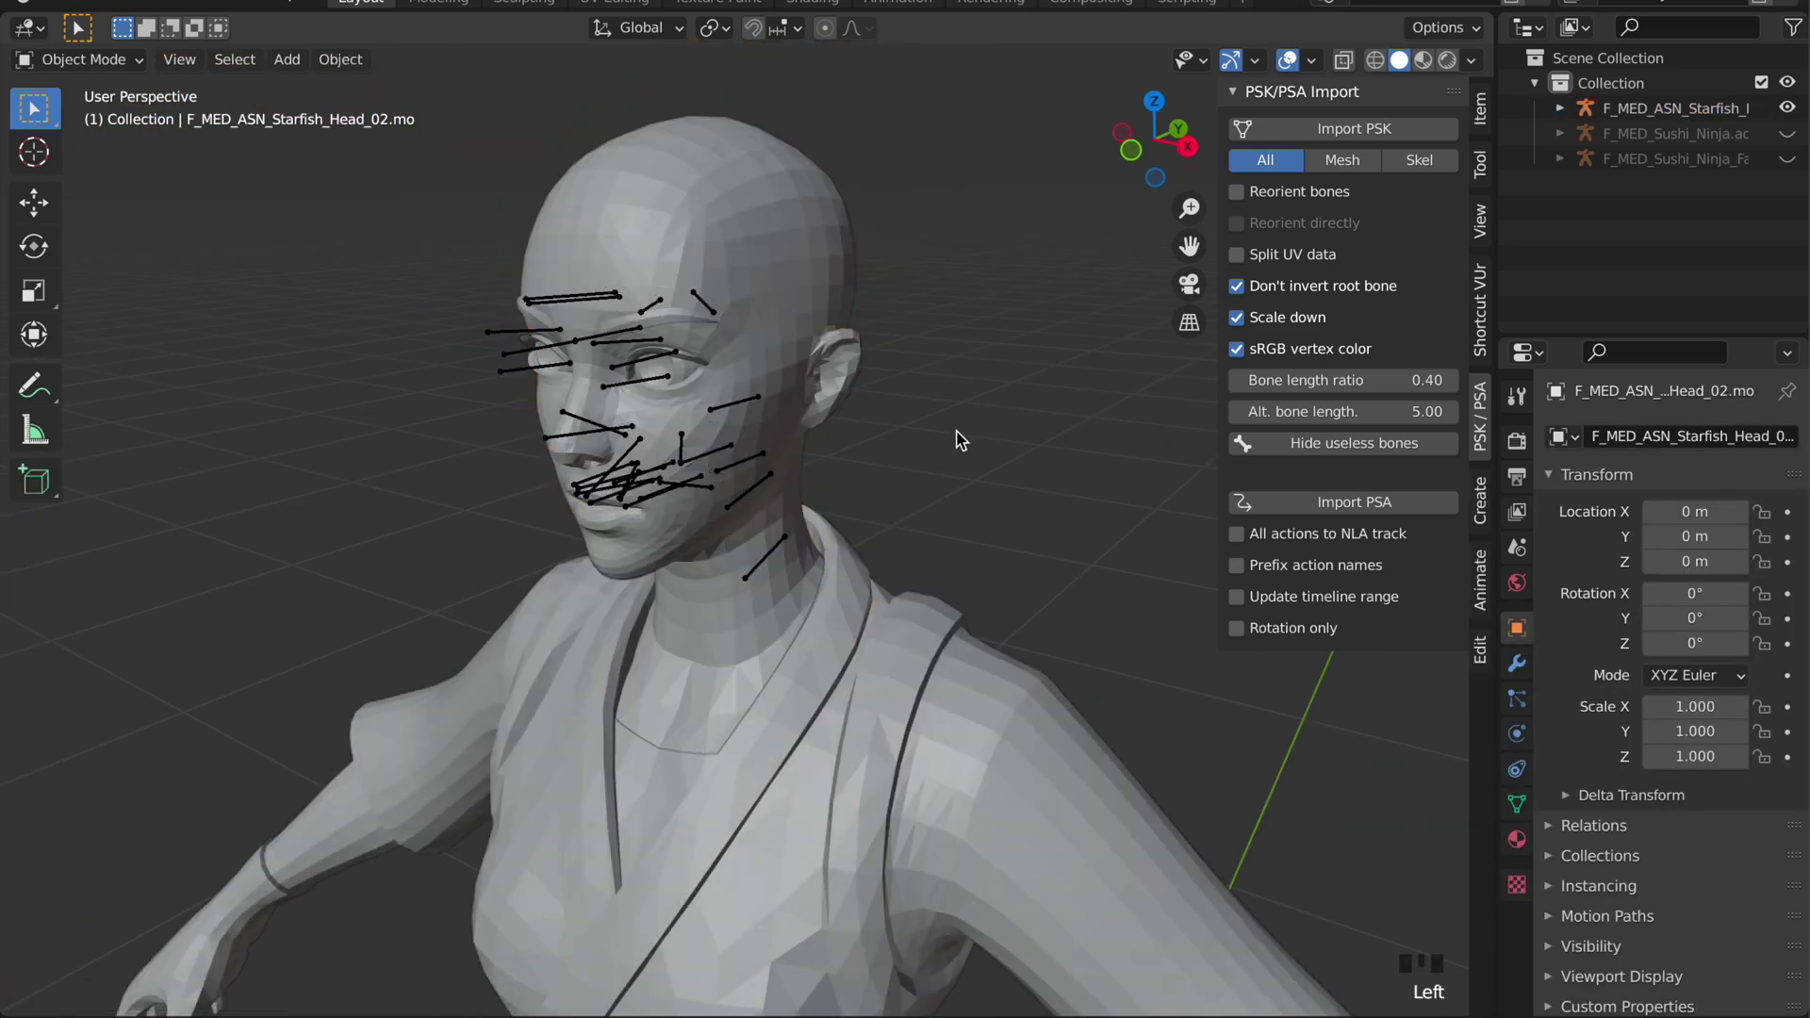
Unhide the Sushi Ninja body and FaceAcc armatures and the FaceAcc mesh, and hide the viewport sidebar
middle_drag(958, 440, 1046, 401)
drag(1787, 159, 1787, 134)
click(1561, 159)
click(1787, 259)
middle_drag(1094, 274, 1054, 348)
key(n)
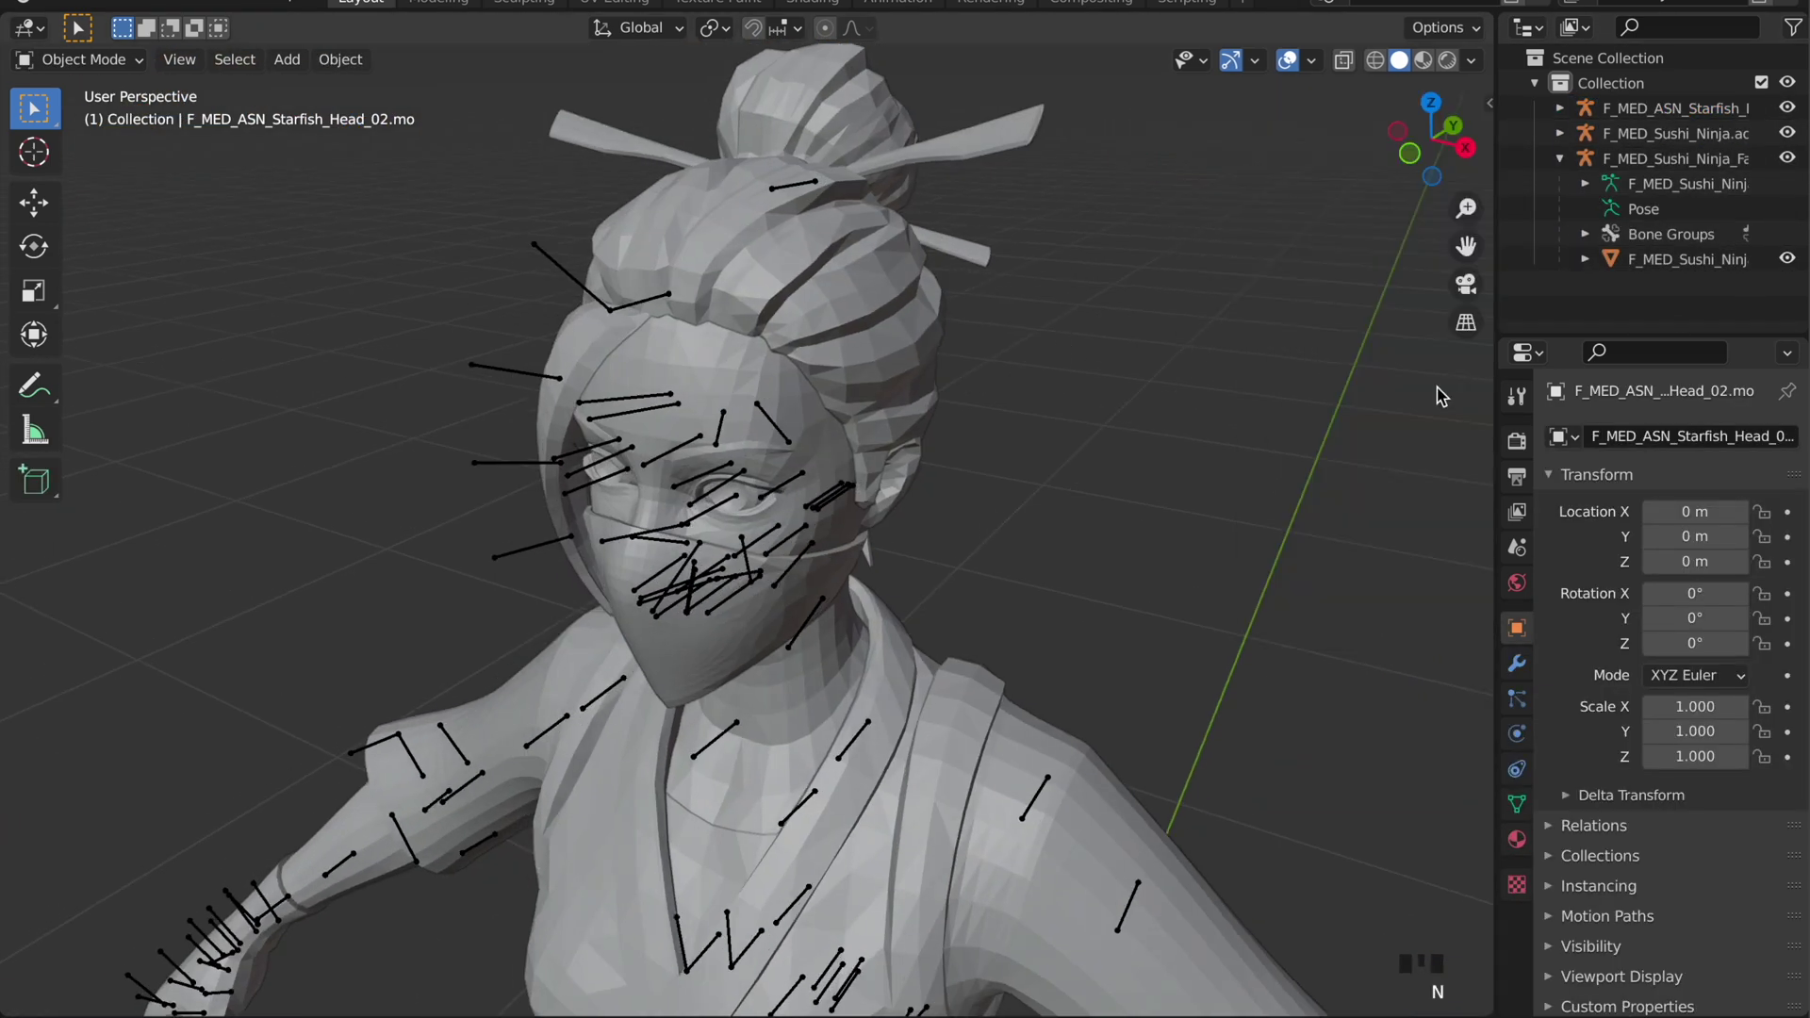
Join the Starfish head armature into the F_MED_Sushi_Ninja_FaceAcc armature
middle_drag(1200, 433, 1122, 400)
click(657, 429)
shift+click(759, 458)
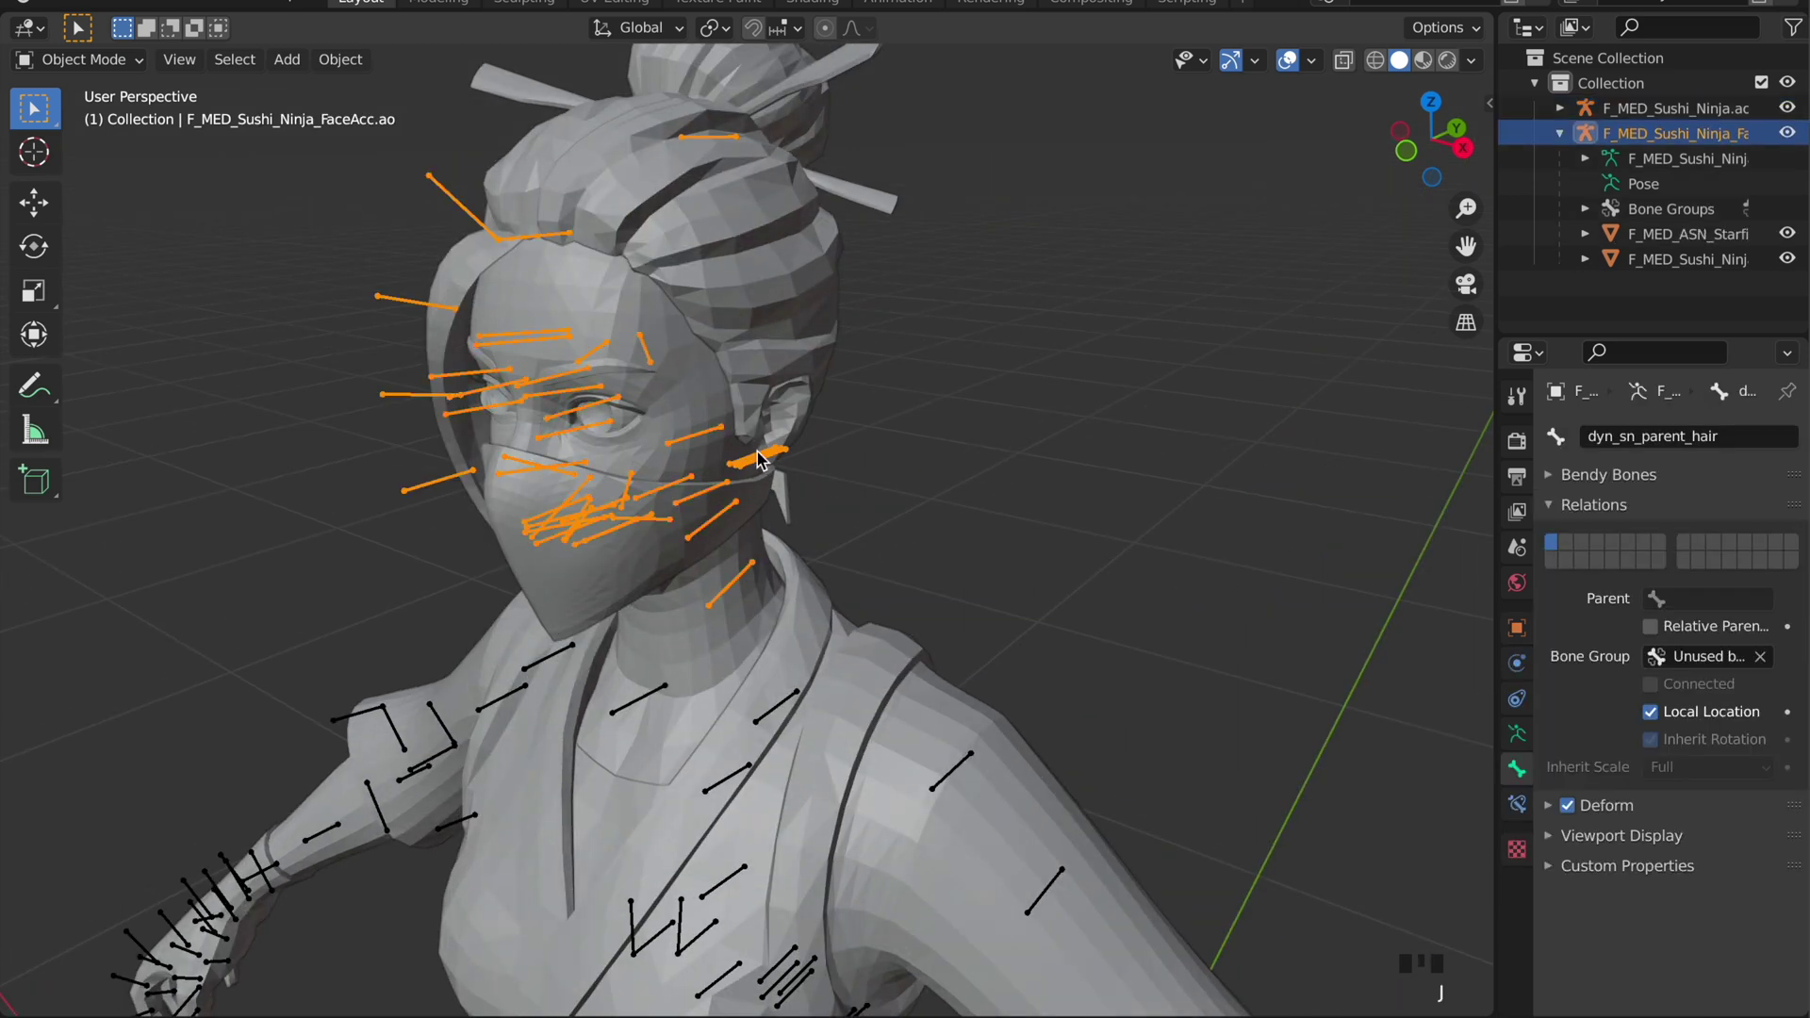
key(super+j)
In Edit Mode on the joined armature, set the head bone as parent of the dyn_sn_parent_hair bone above the forehead
key(Tab)
click(558, 234)
scroll(560, 238, up, 2)
middle_drag(561, 241, 581, 274)
click(1686, 864)
text(head)
key(Return)
middle_drag(1225, 151, 1228, 453)
Set the head bone as parent of another loose accessory bone, and check the parenting of the front hair bones
click(771, 394)
click(1701, 873)
text(head)
key(Return)
middle_drag(1178, 832, 1174, 508)
click(376, 216)
click(464, 220)
double_click(464, 222)
middle_drag(760, 525, 792, 545)
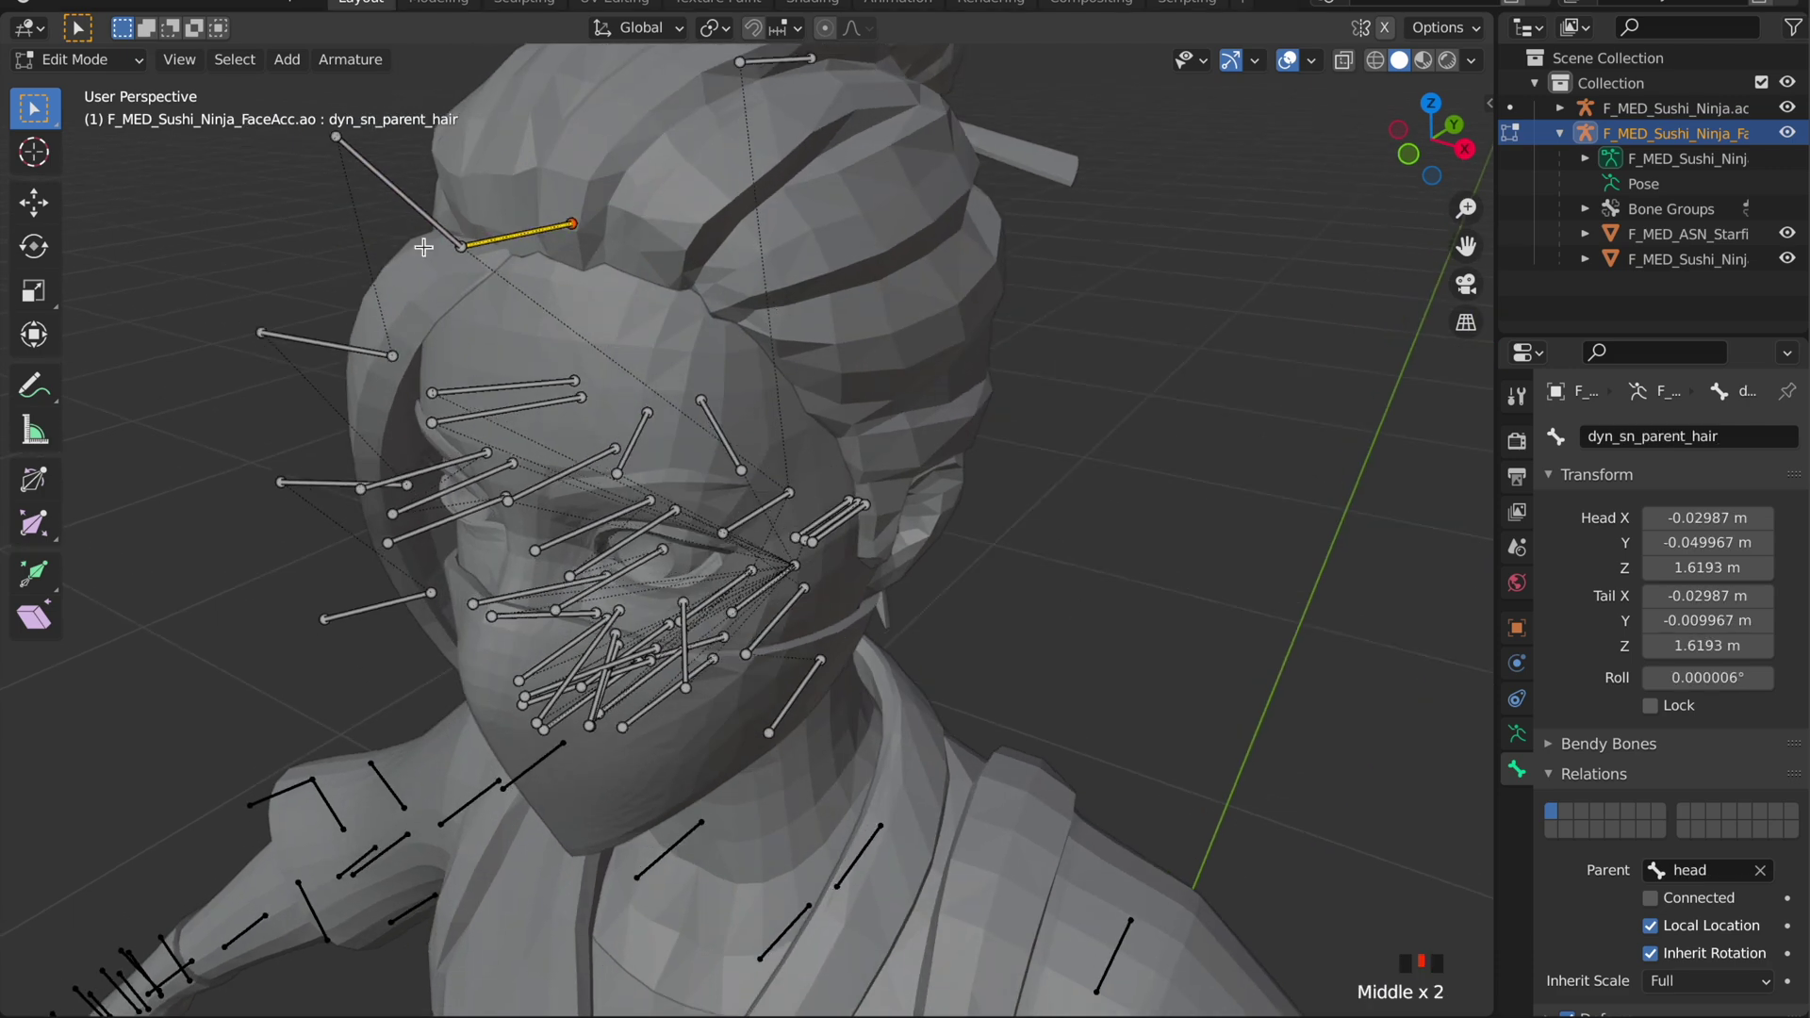
Set the head bone as parent of the accessory bone near the ear, inspect the neighbouring bones, and leave Edit Mode
middle_drag(828, 462, 724, 428)
scroll(723, 428, up, 3)
click(655, 453)
click(1737, 869)
text(head)
key(Return)
click(617, 319)
click(682, 513)
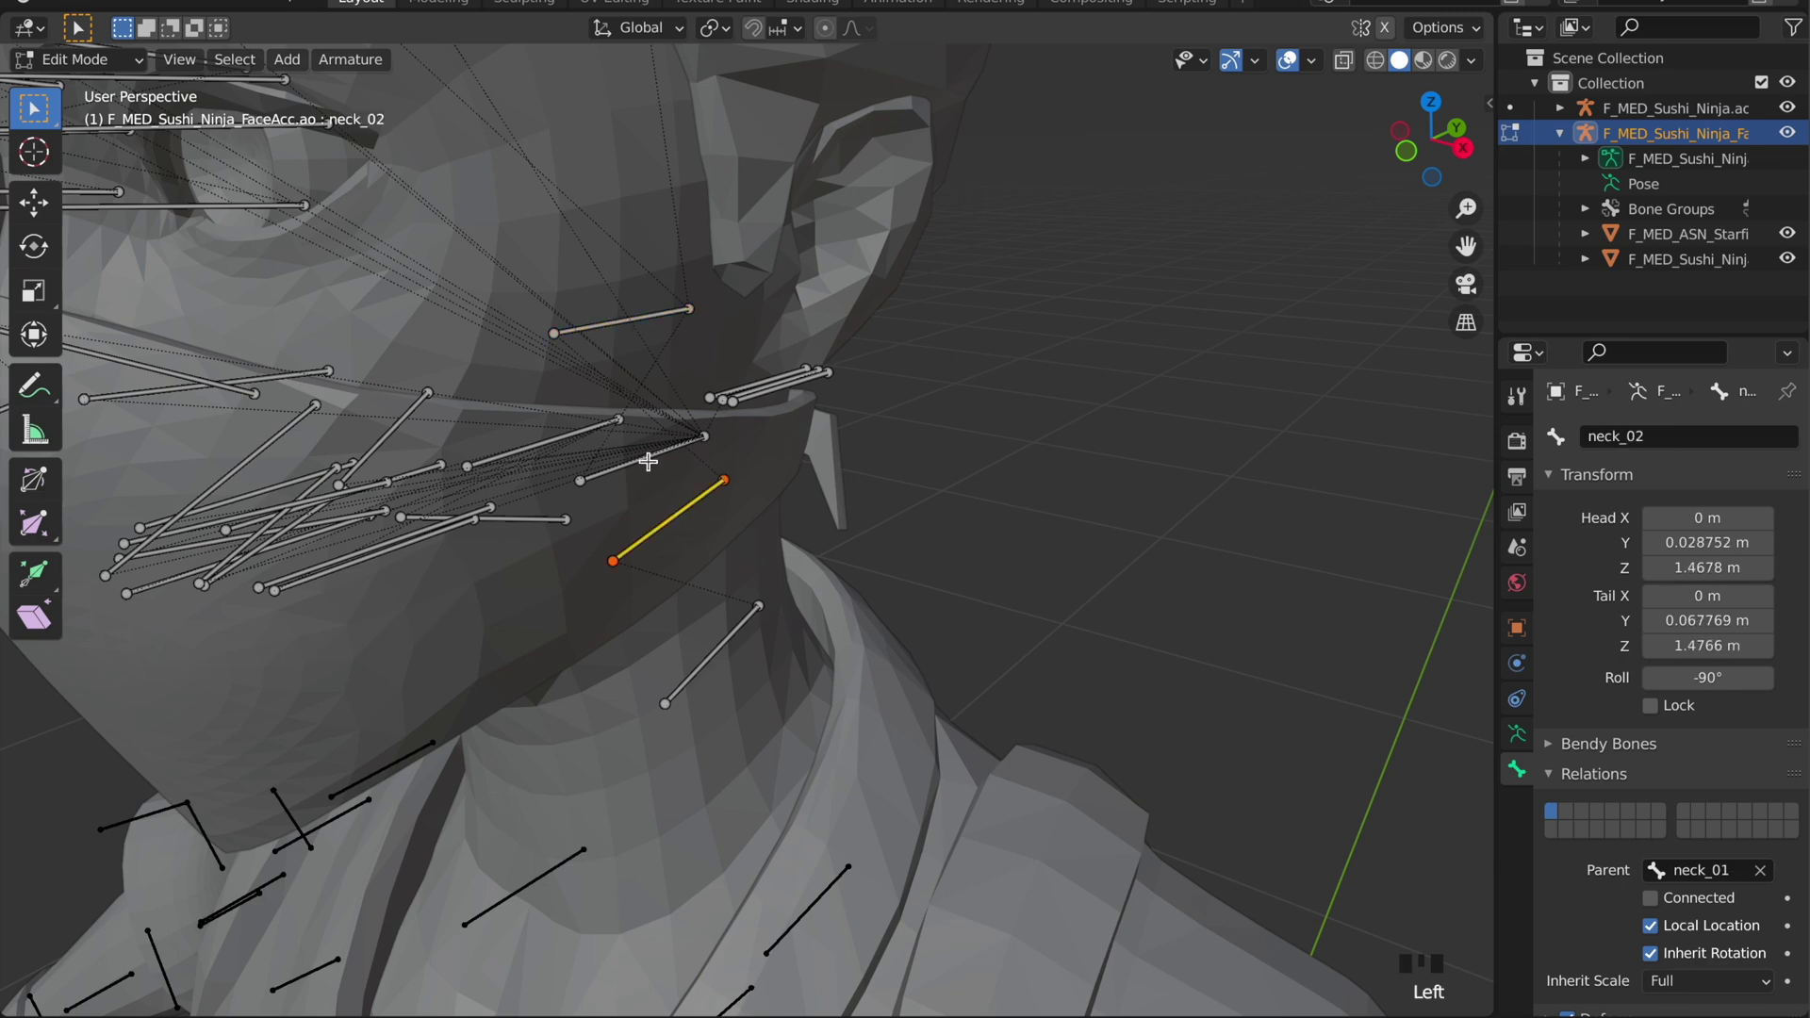
key(Tab)
Join the combined head and FaceAcc armature into the Sushi Ninja body armature
scroll(960, 601, down, 2)
click(738, 484)
shift+click(782, 668)
key(ctrl+j)
In Edit Mode, set spine_05 as the parent of the neck_01 bone to attach the head to the body
key(Tab)
click(745, 528)
click(1706, 598)
click(1593, 707)
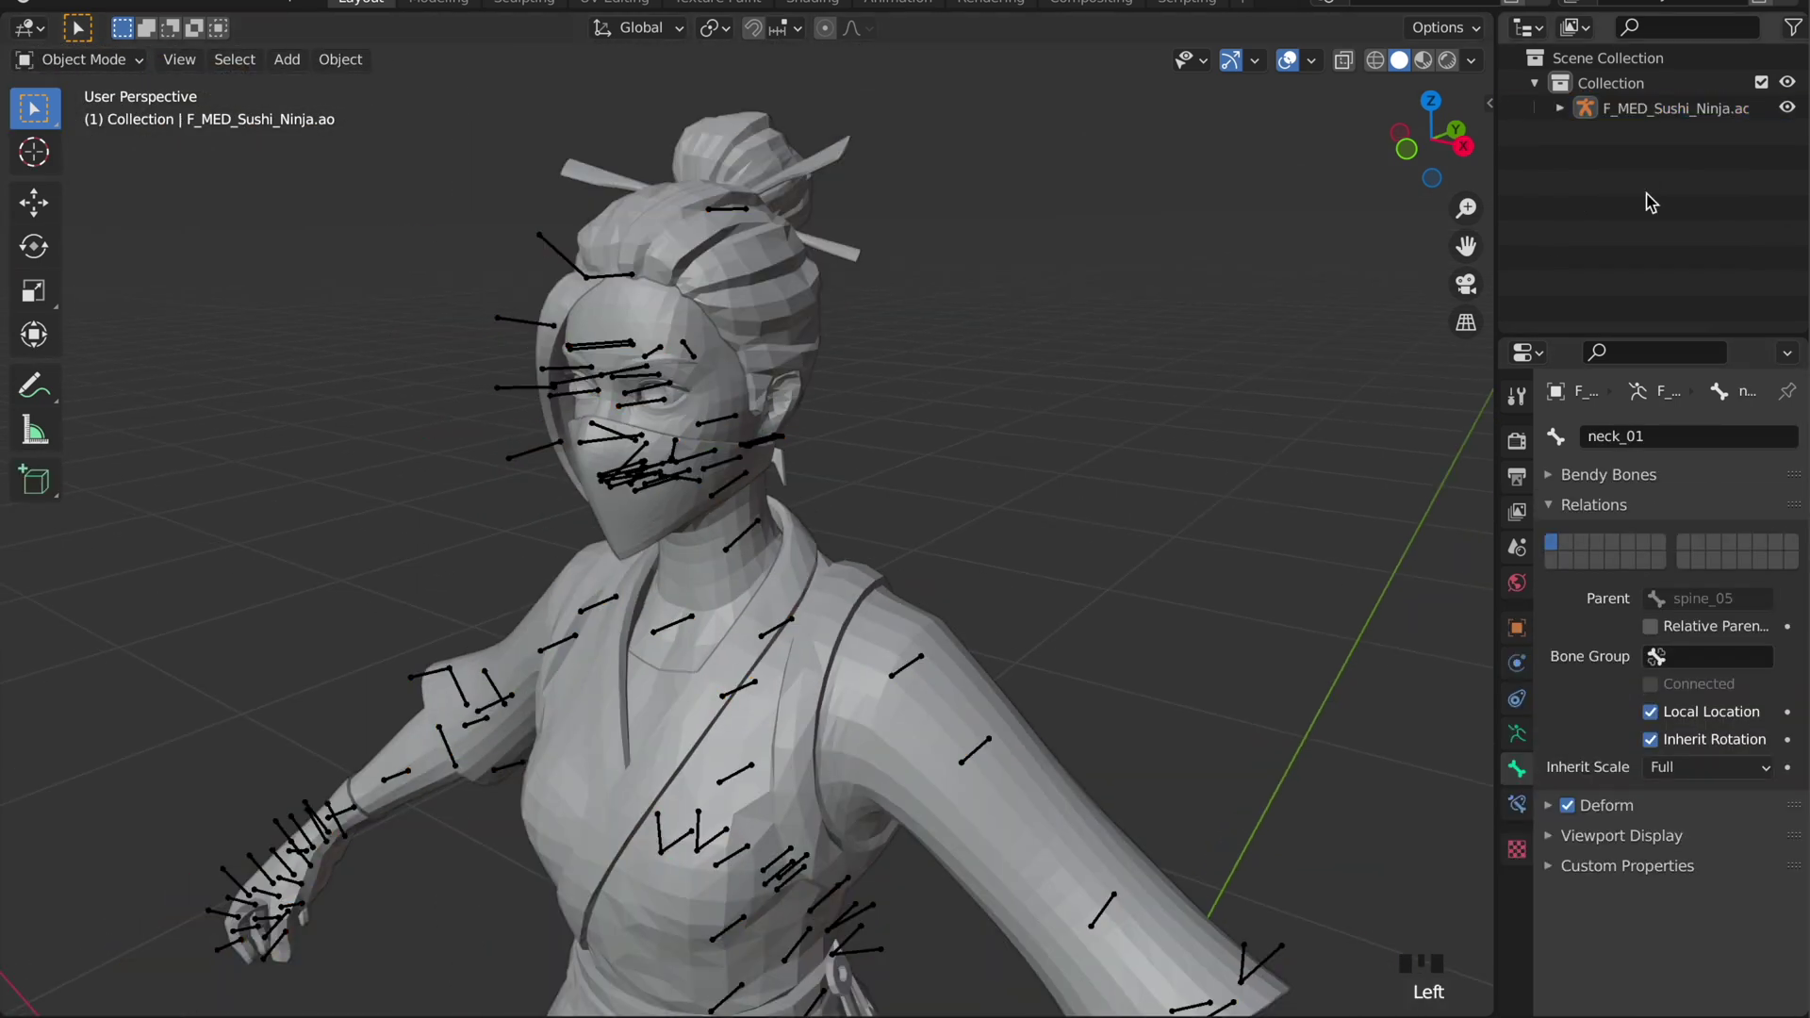
Rename the combined armature to Jade and hide it so only the character meshes show
double_click(1668, 108)
text(Jade)
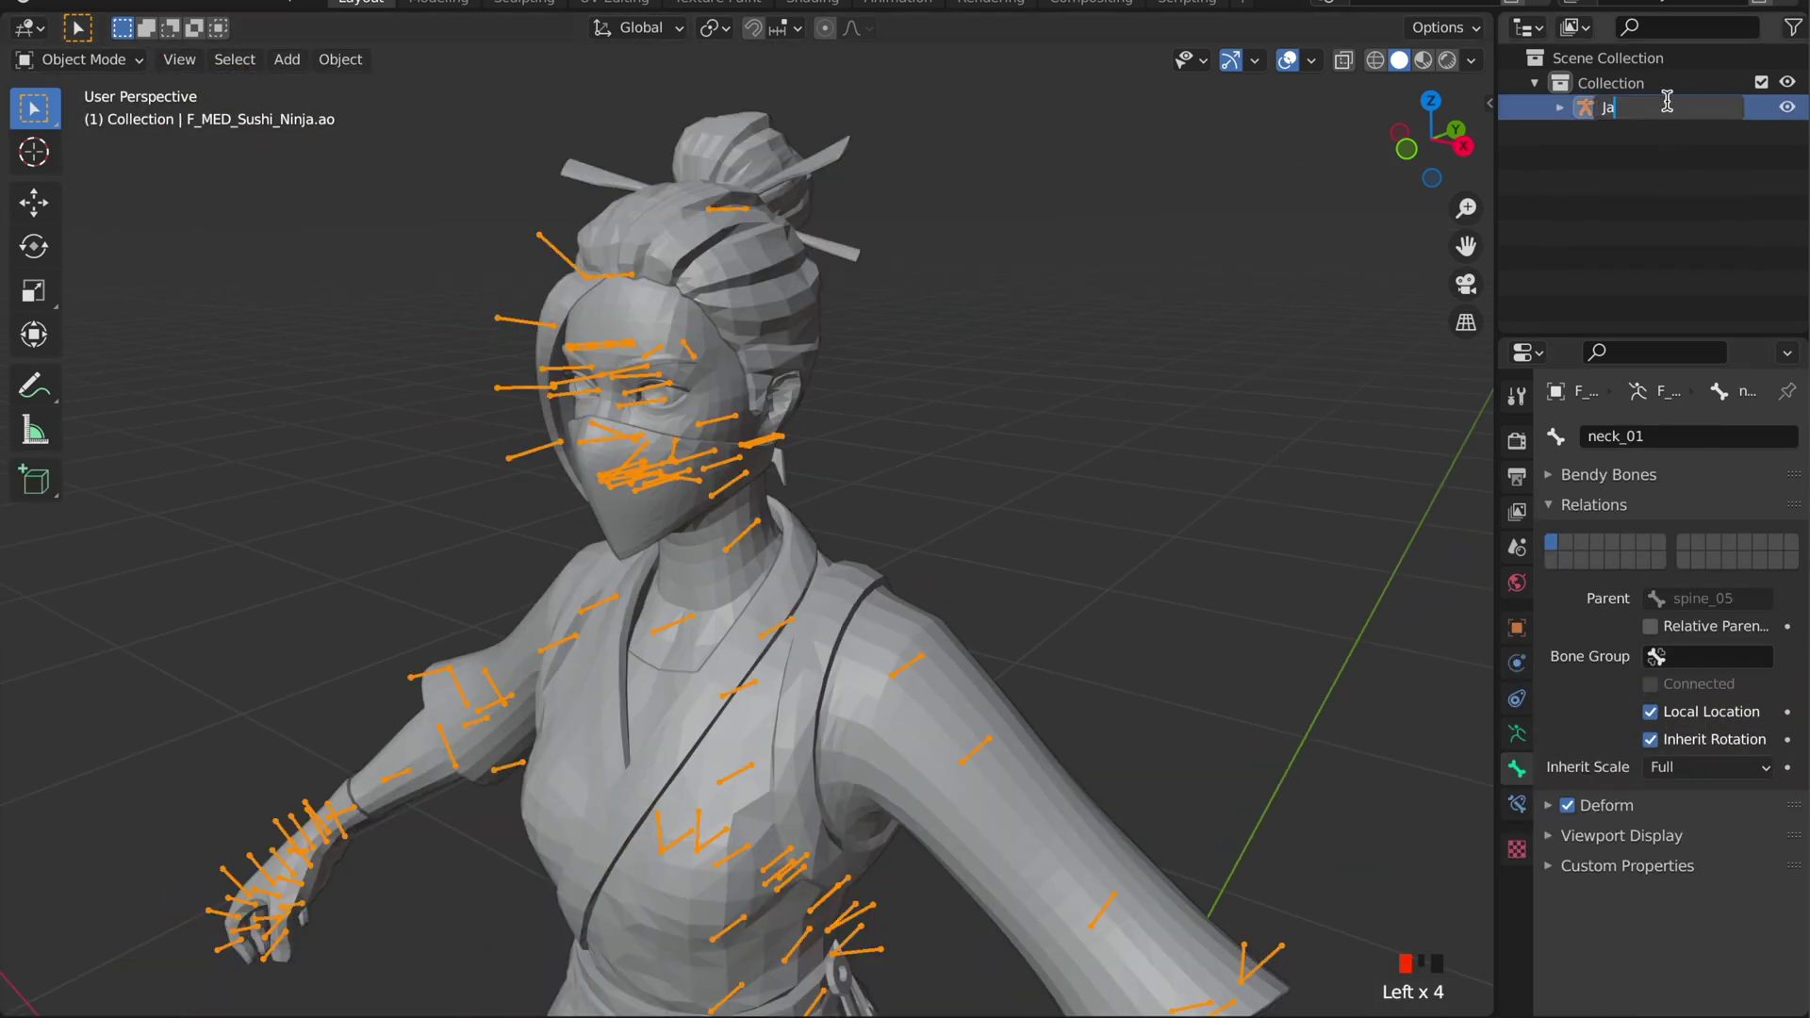
key(Return)
scroll(1066, 501, down, 2)
middle_drag(1067, 500, 1174, 528)
shift+middle_drag(1118, 565, 1081, 502)
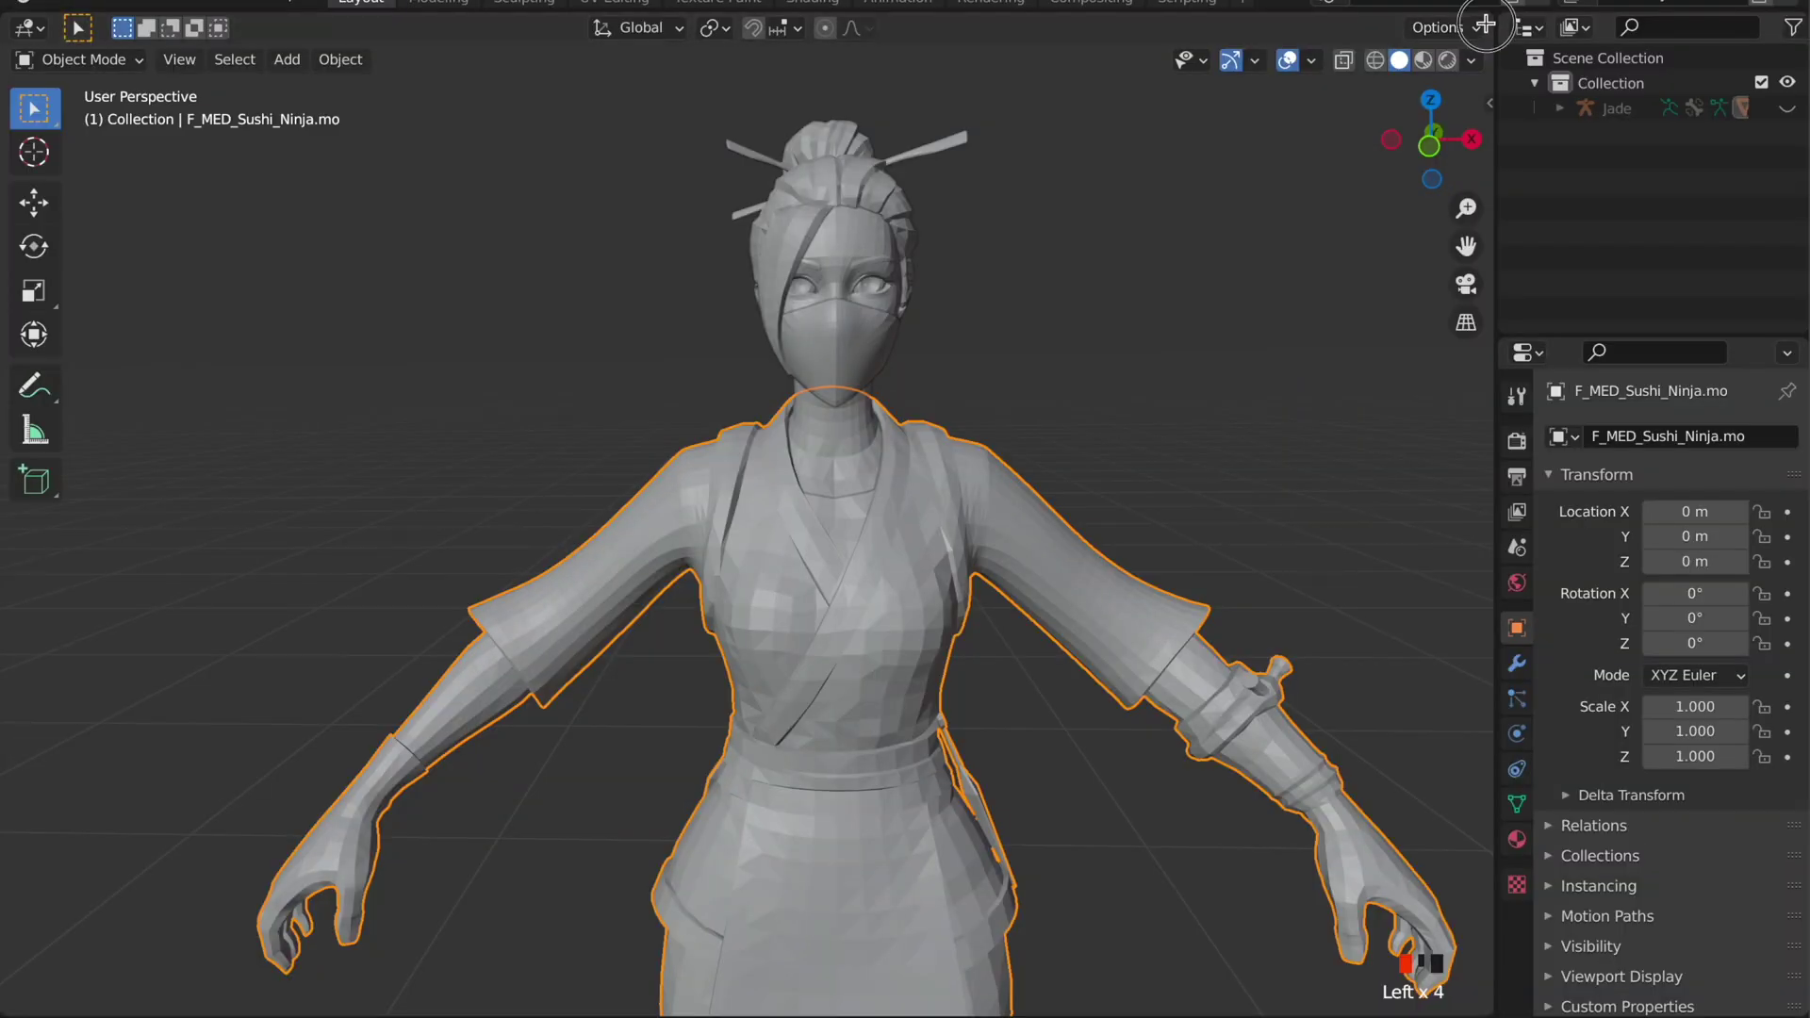
Frame the full character in front orthographic view and deselect the body mesh
drag(1486, 23, 765, 145)
key(Escape)
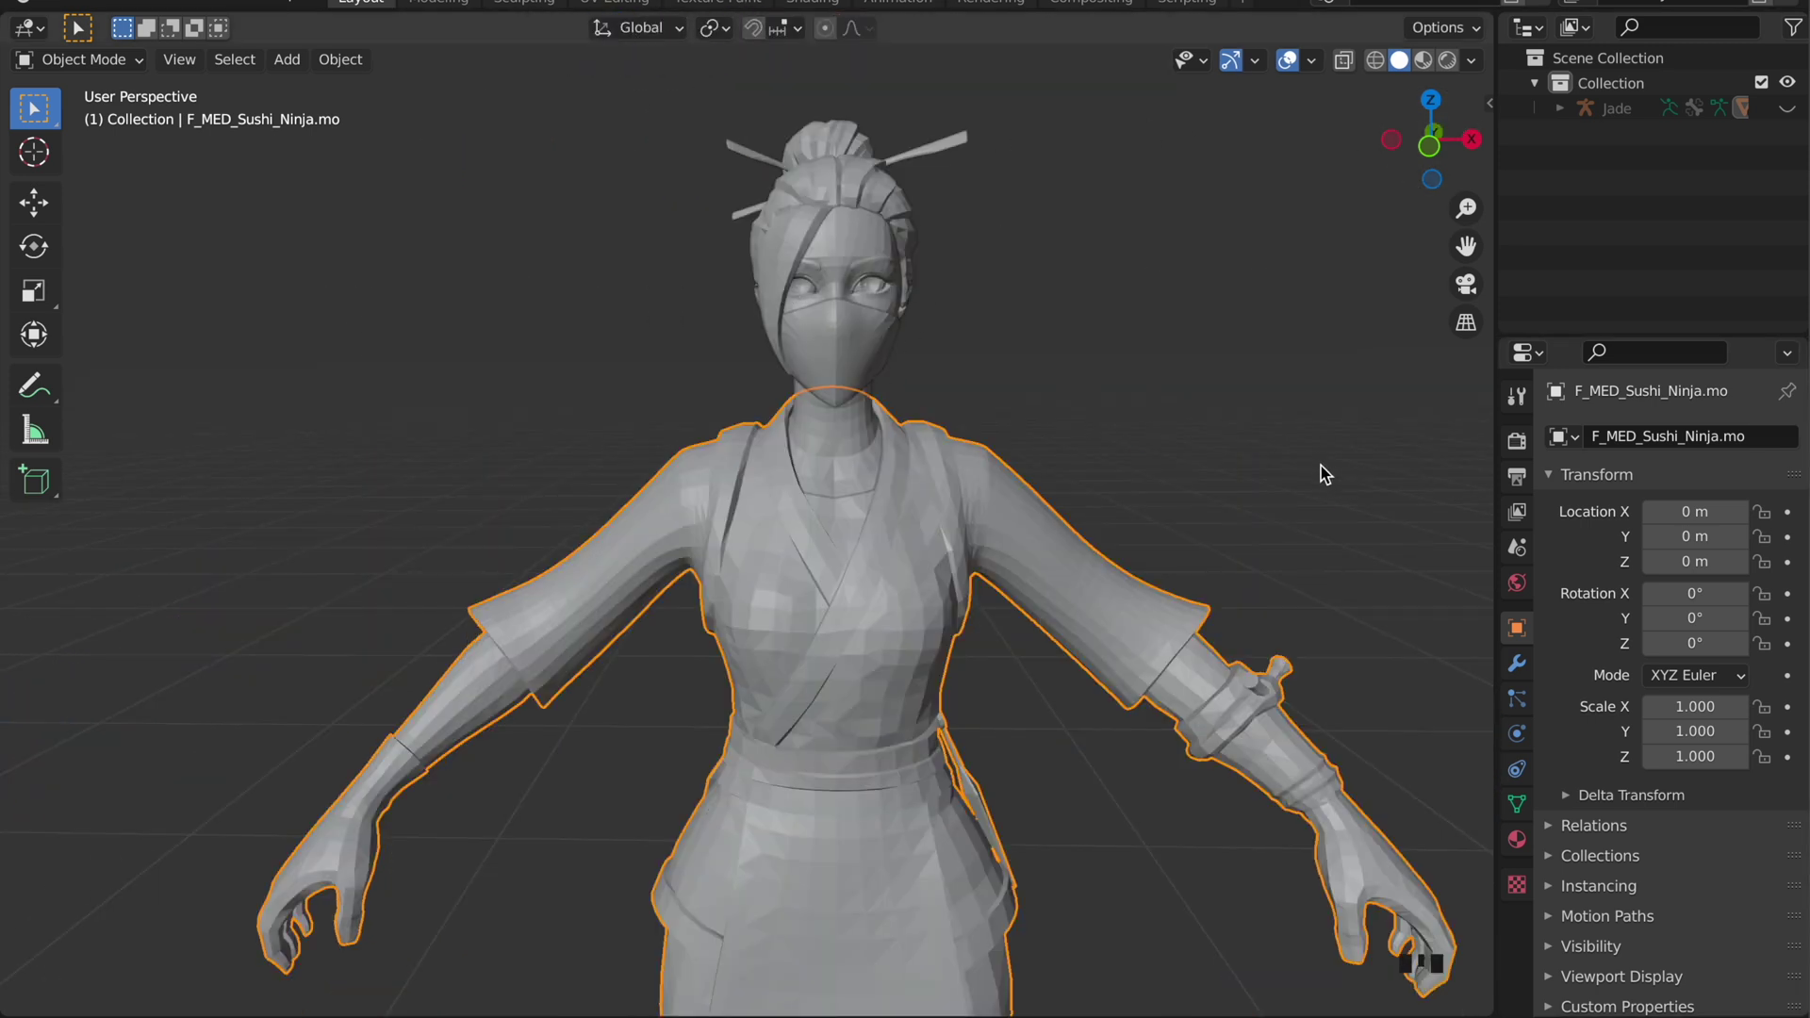
key(KP_1)
shift+middle_drag(1227, 408, 1160, 236)
scroll(1221, 394, down, 2)
scroll(1216, 392, down, 1)
scroll(1142, 268, up, 1)
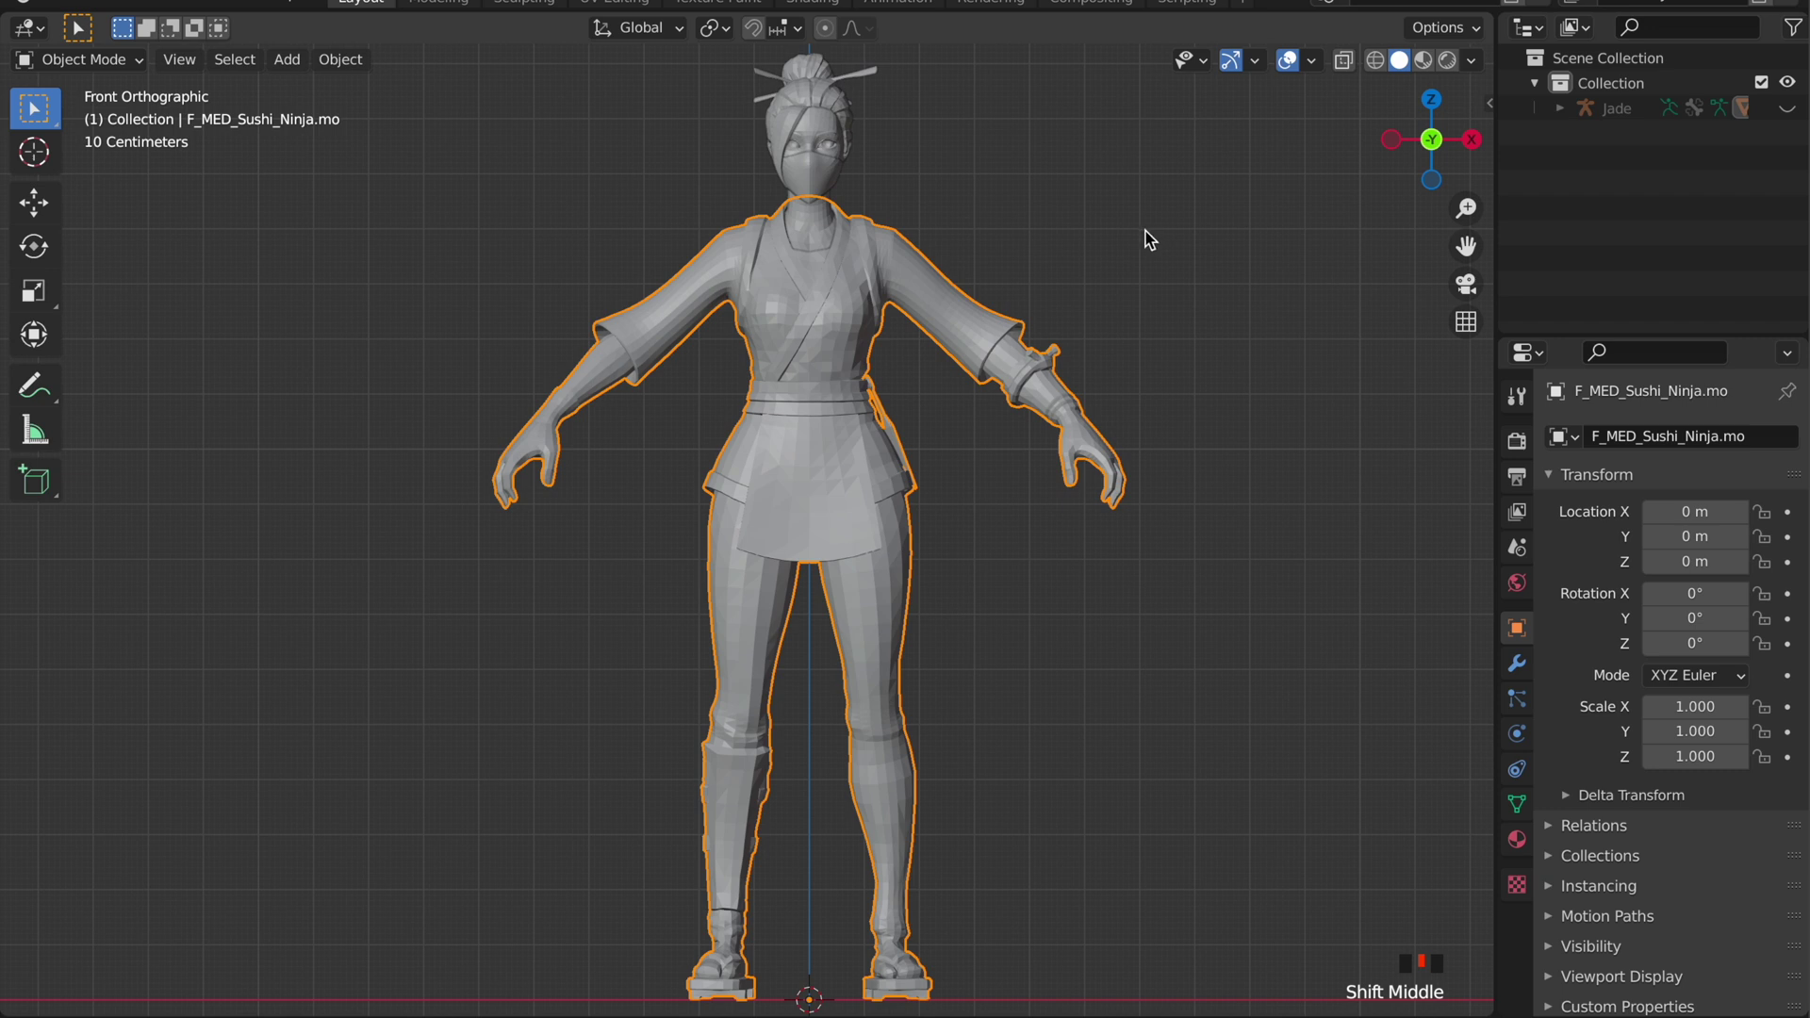
click(1086, 222)
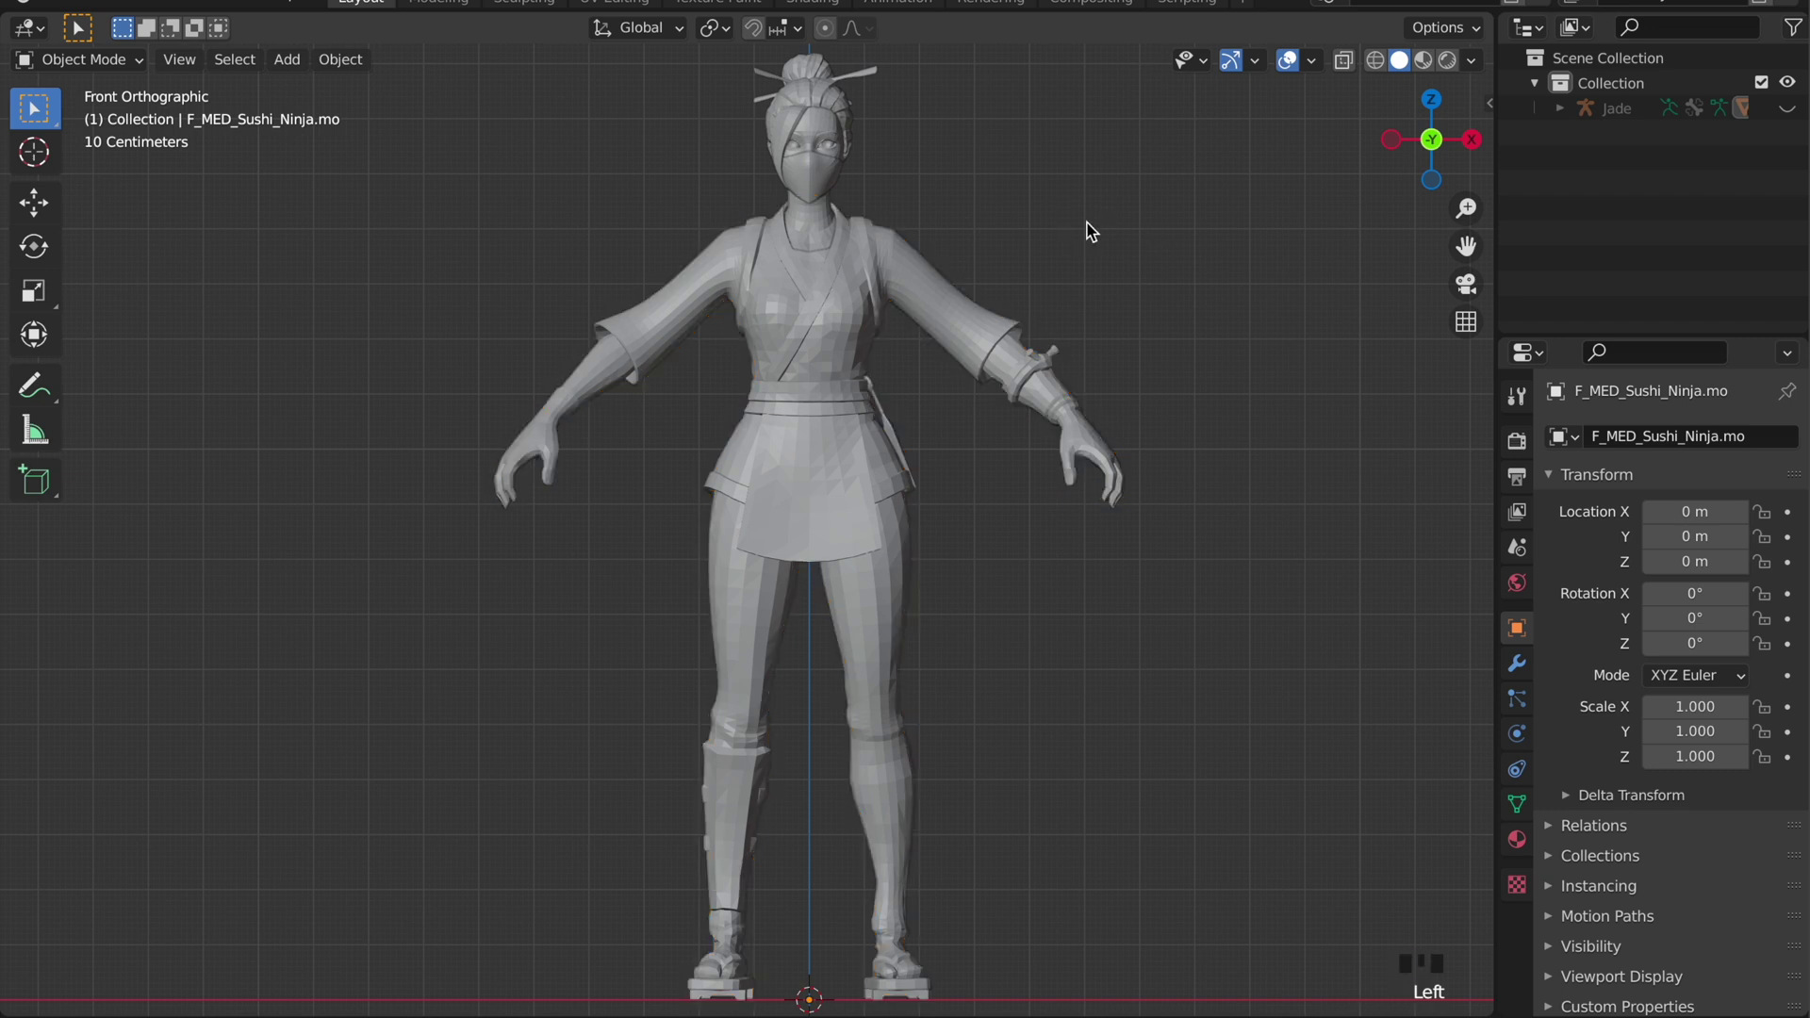
click(831, 286)
click(1140, 234)
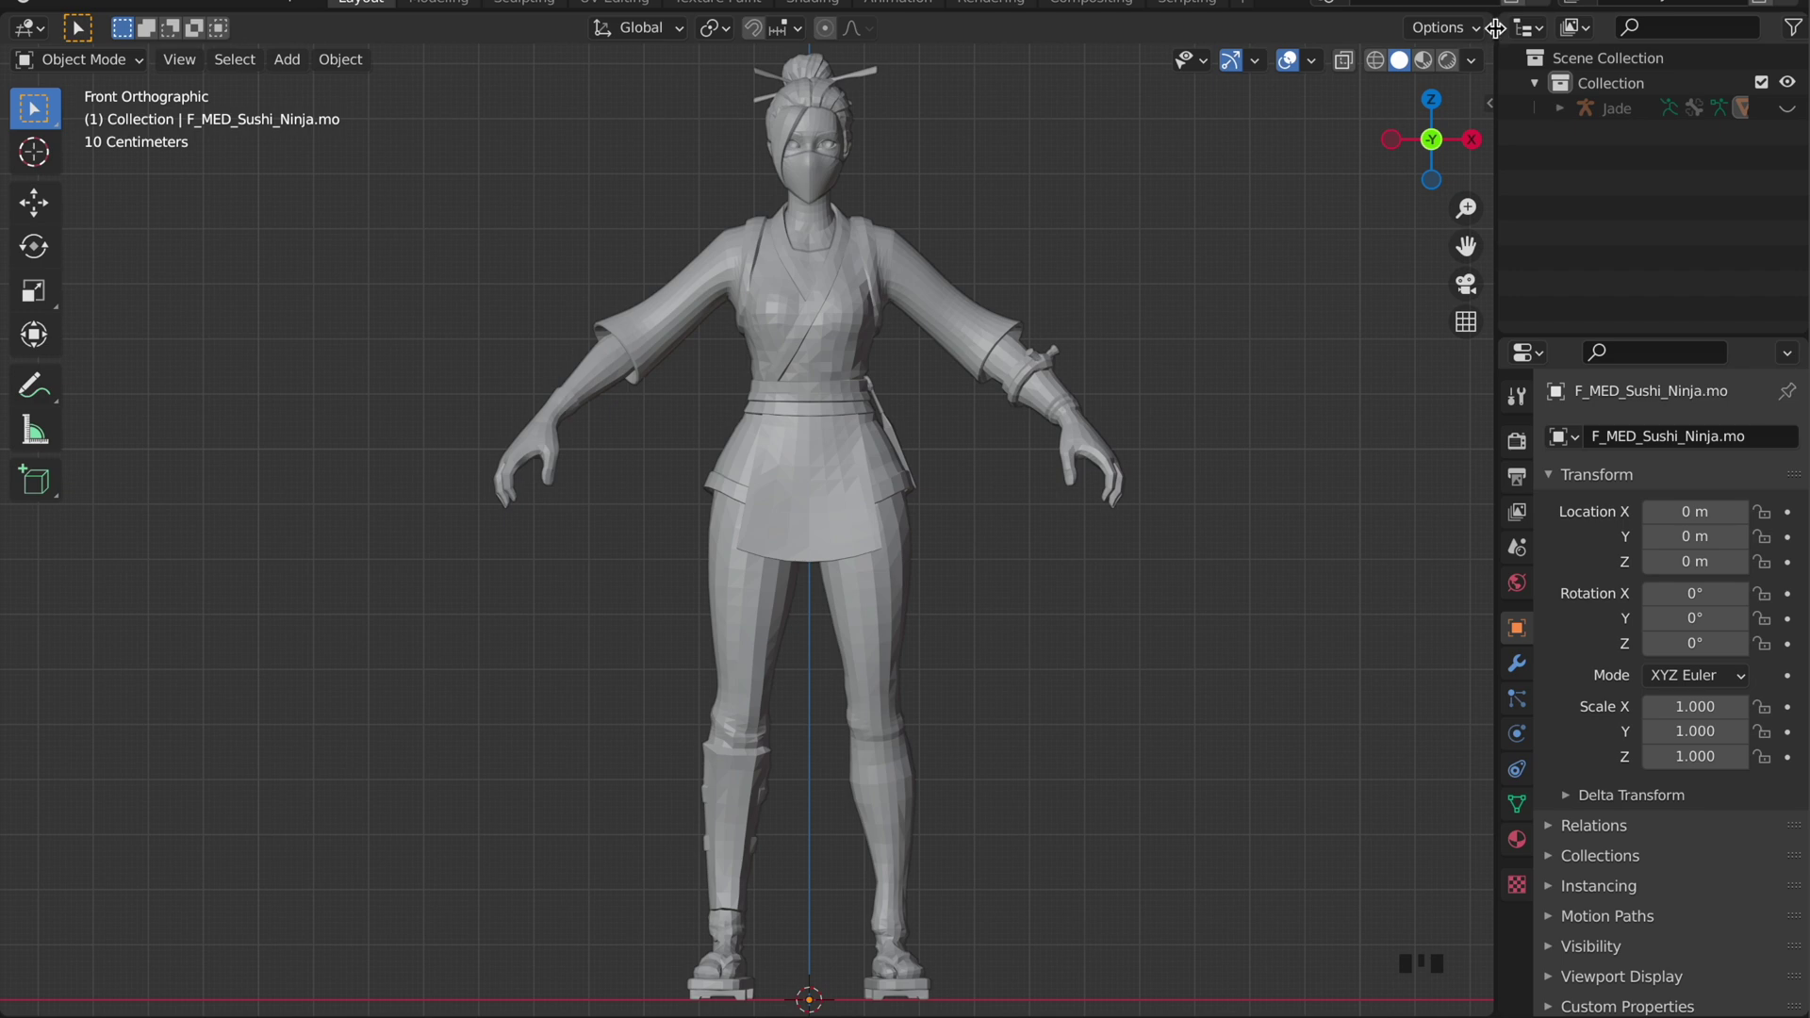
Split the 3D viewport vertically so a narrow character view sits beside a wide main area
drag(1494, 27, 1498, 150)
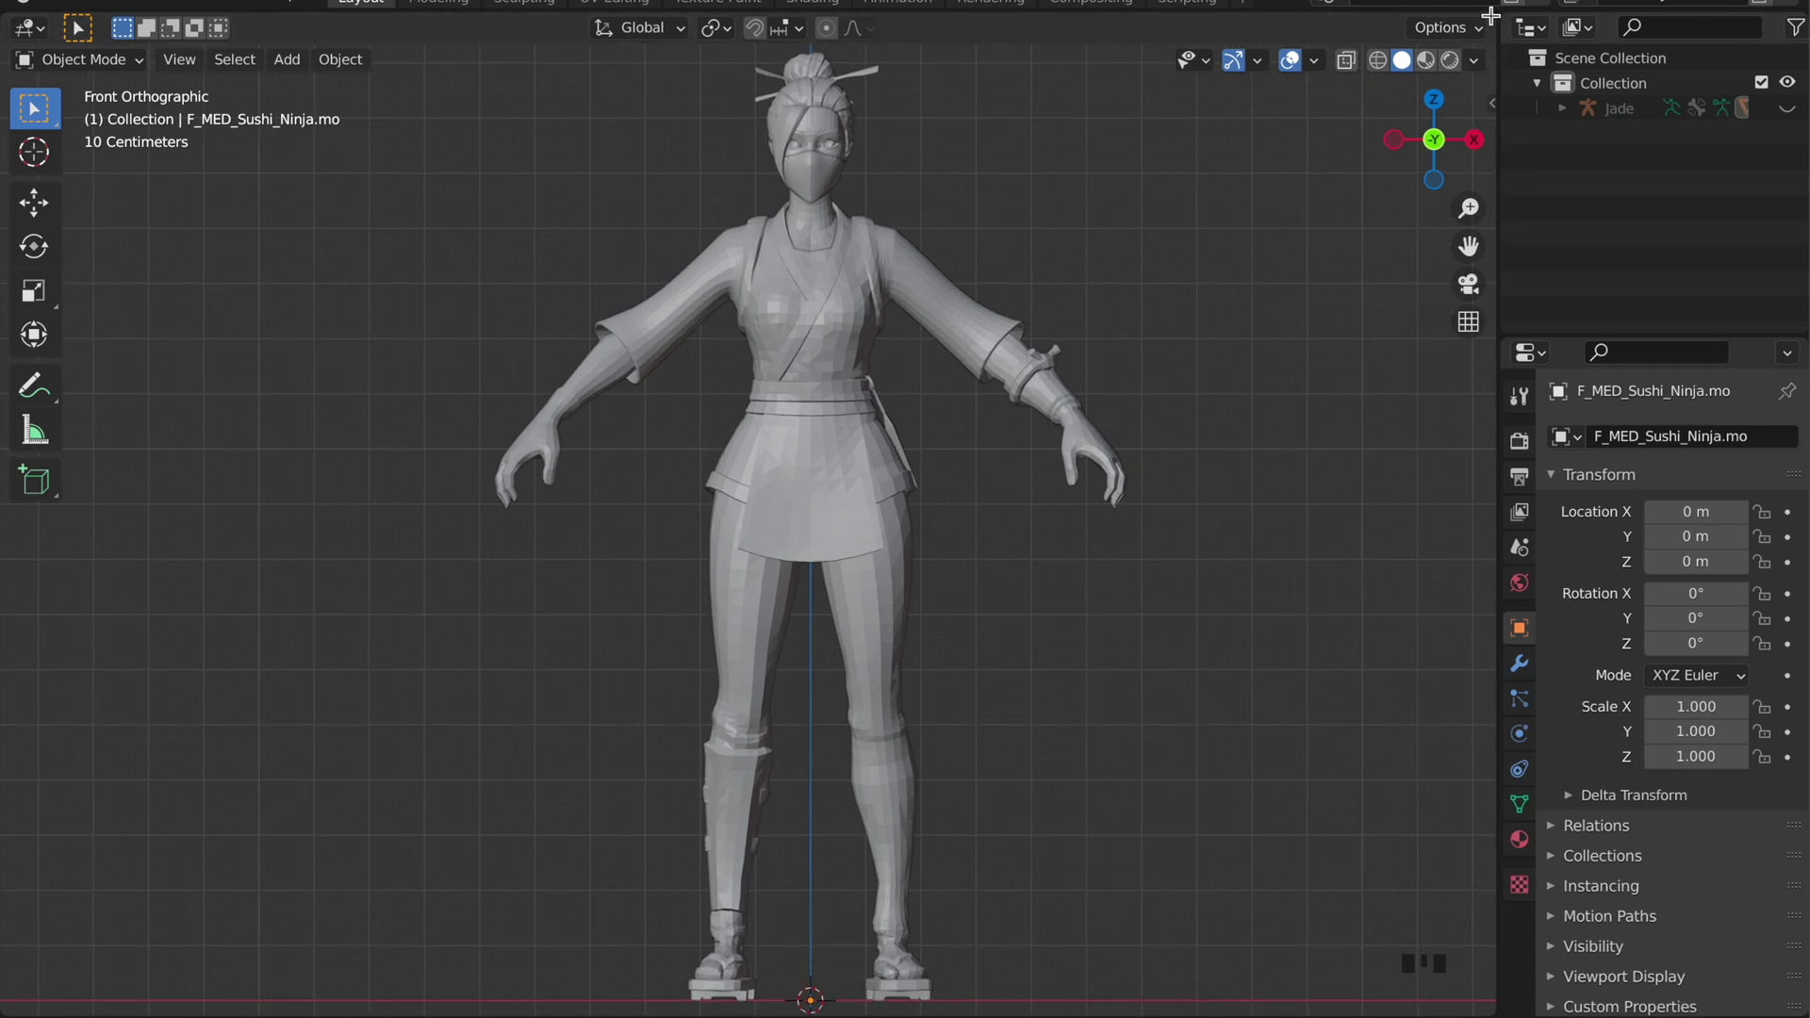
drag(1489, 14, 431, 207)
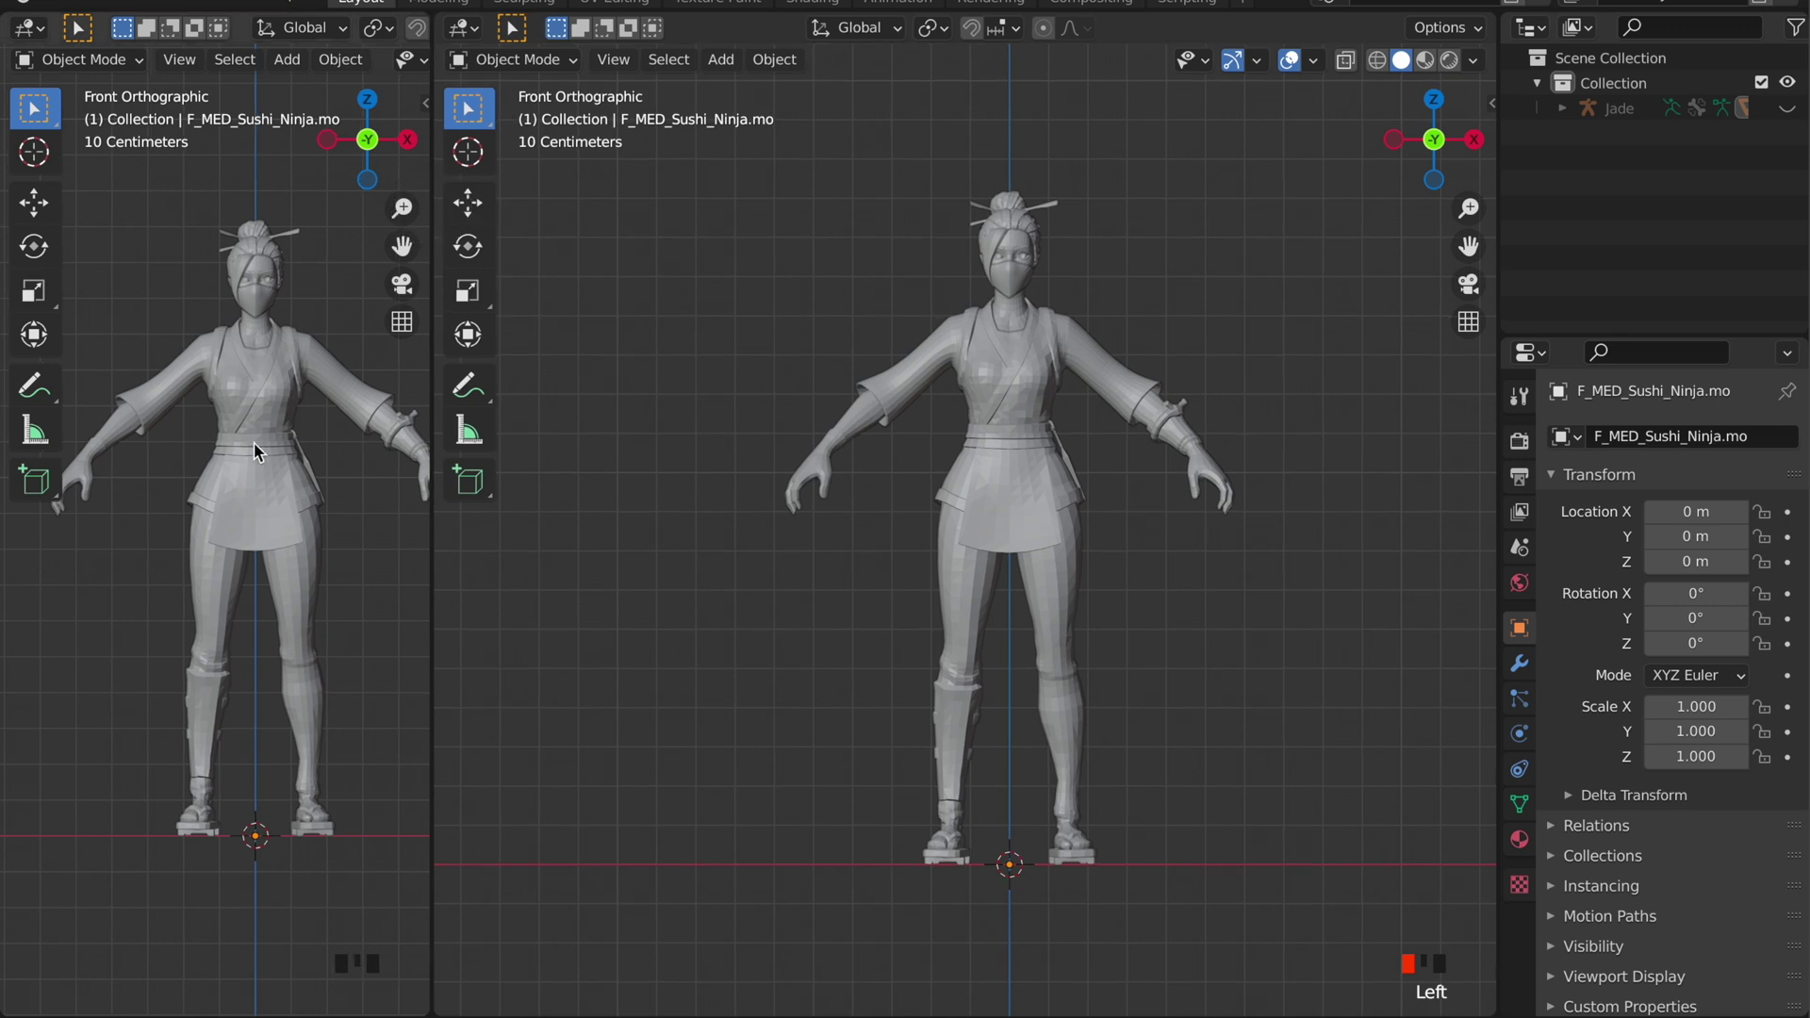
shift+middle_drag(264, 437, 241, 449)
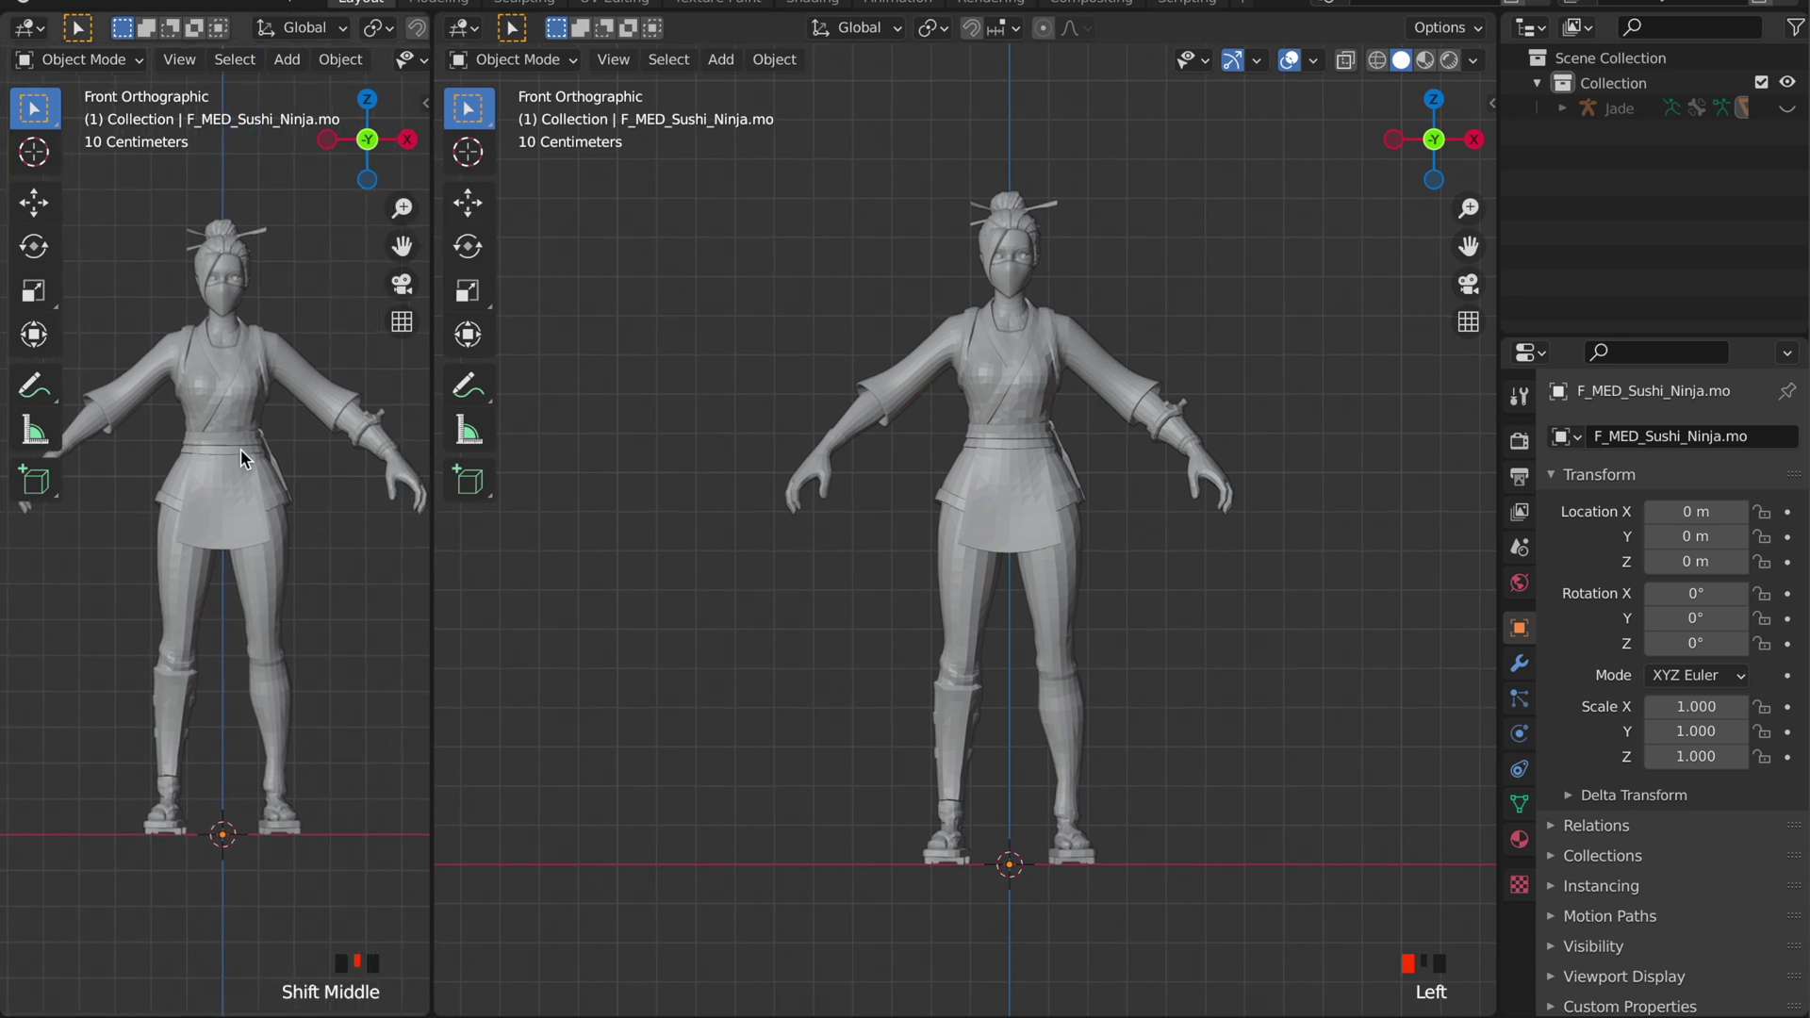
drag(432, 1011, 343, 481)
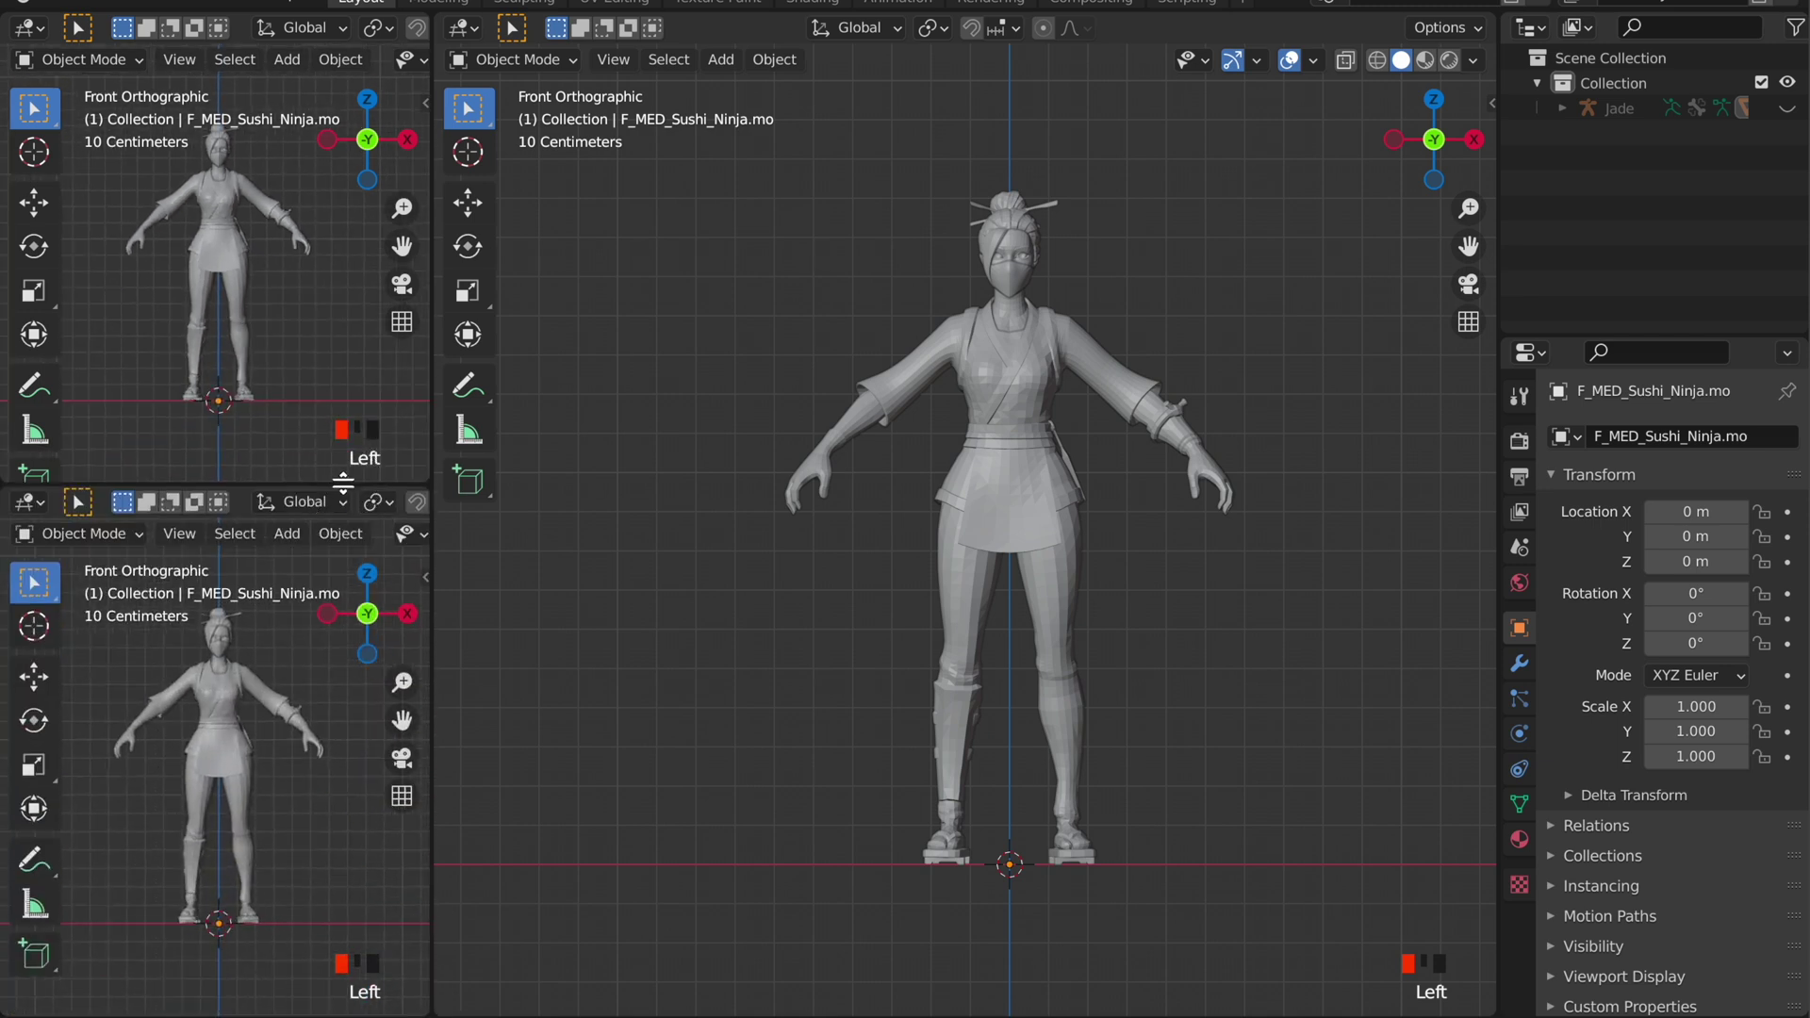
key(Escape)
Turn off the overlays and gizmos in the narrow viewport
middle_drag(335, 55, 207, 68)
click(190, 60)
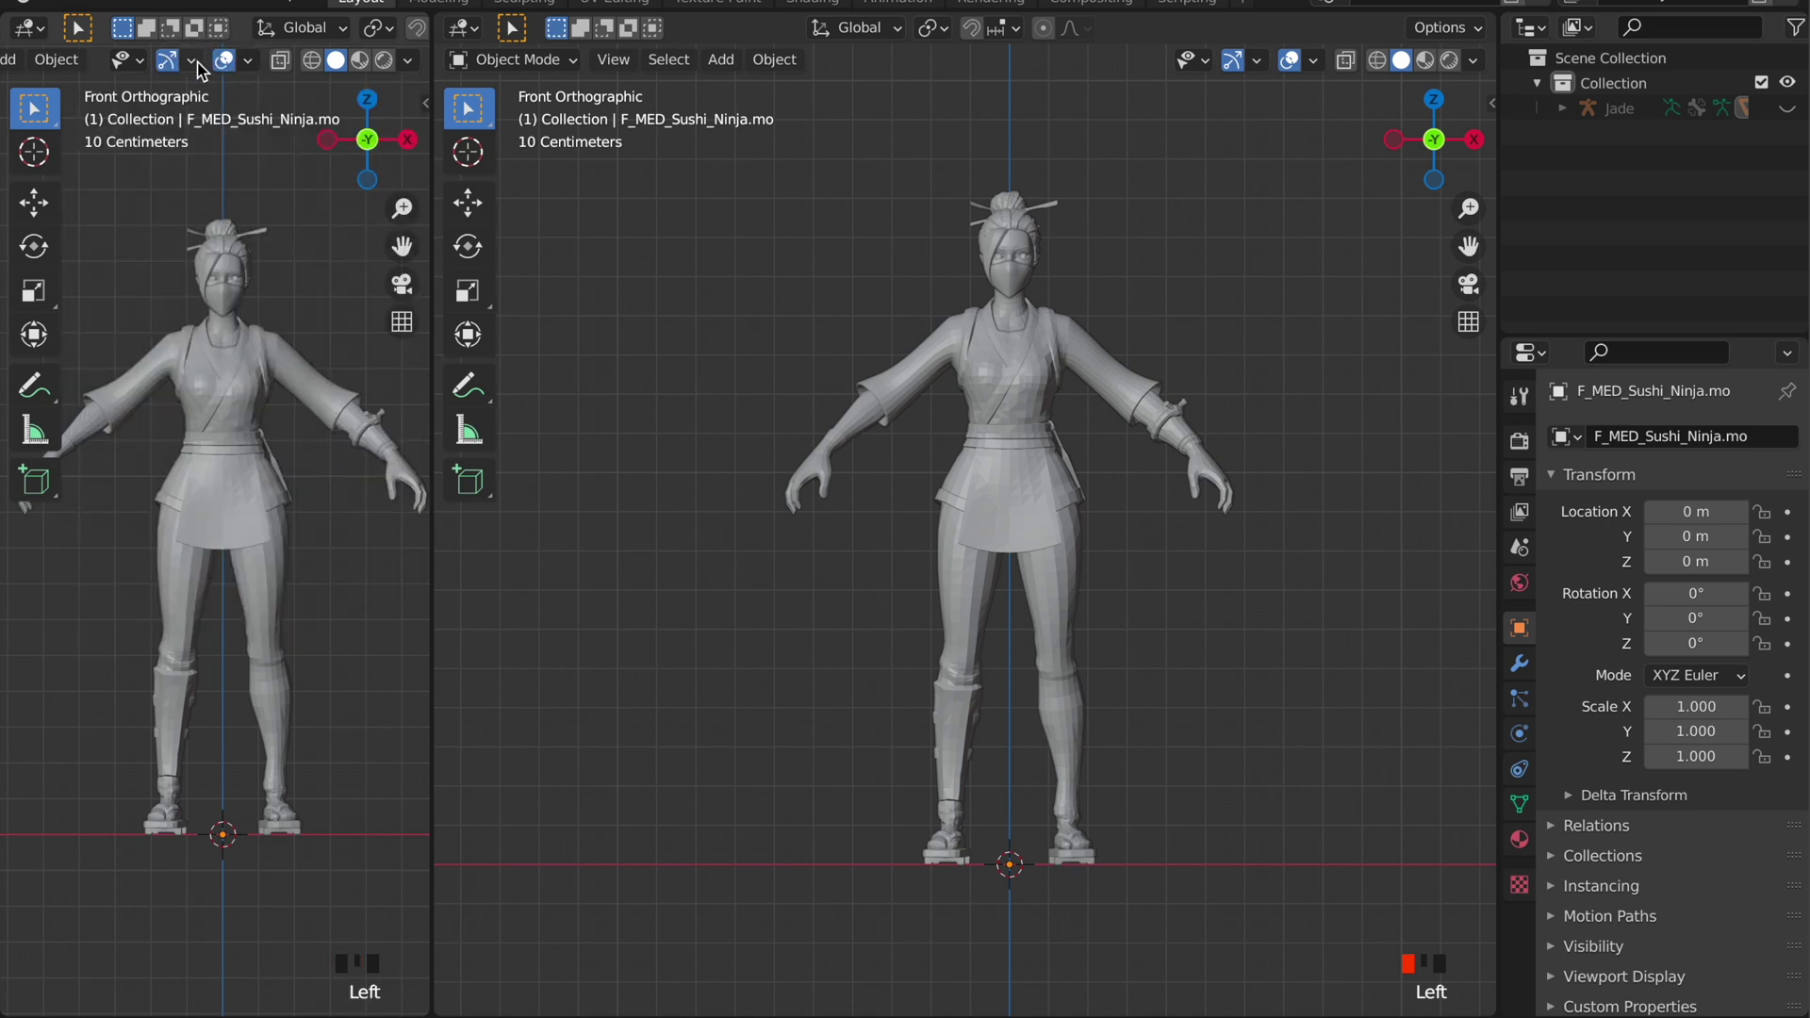
click(224, 62)
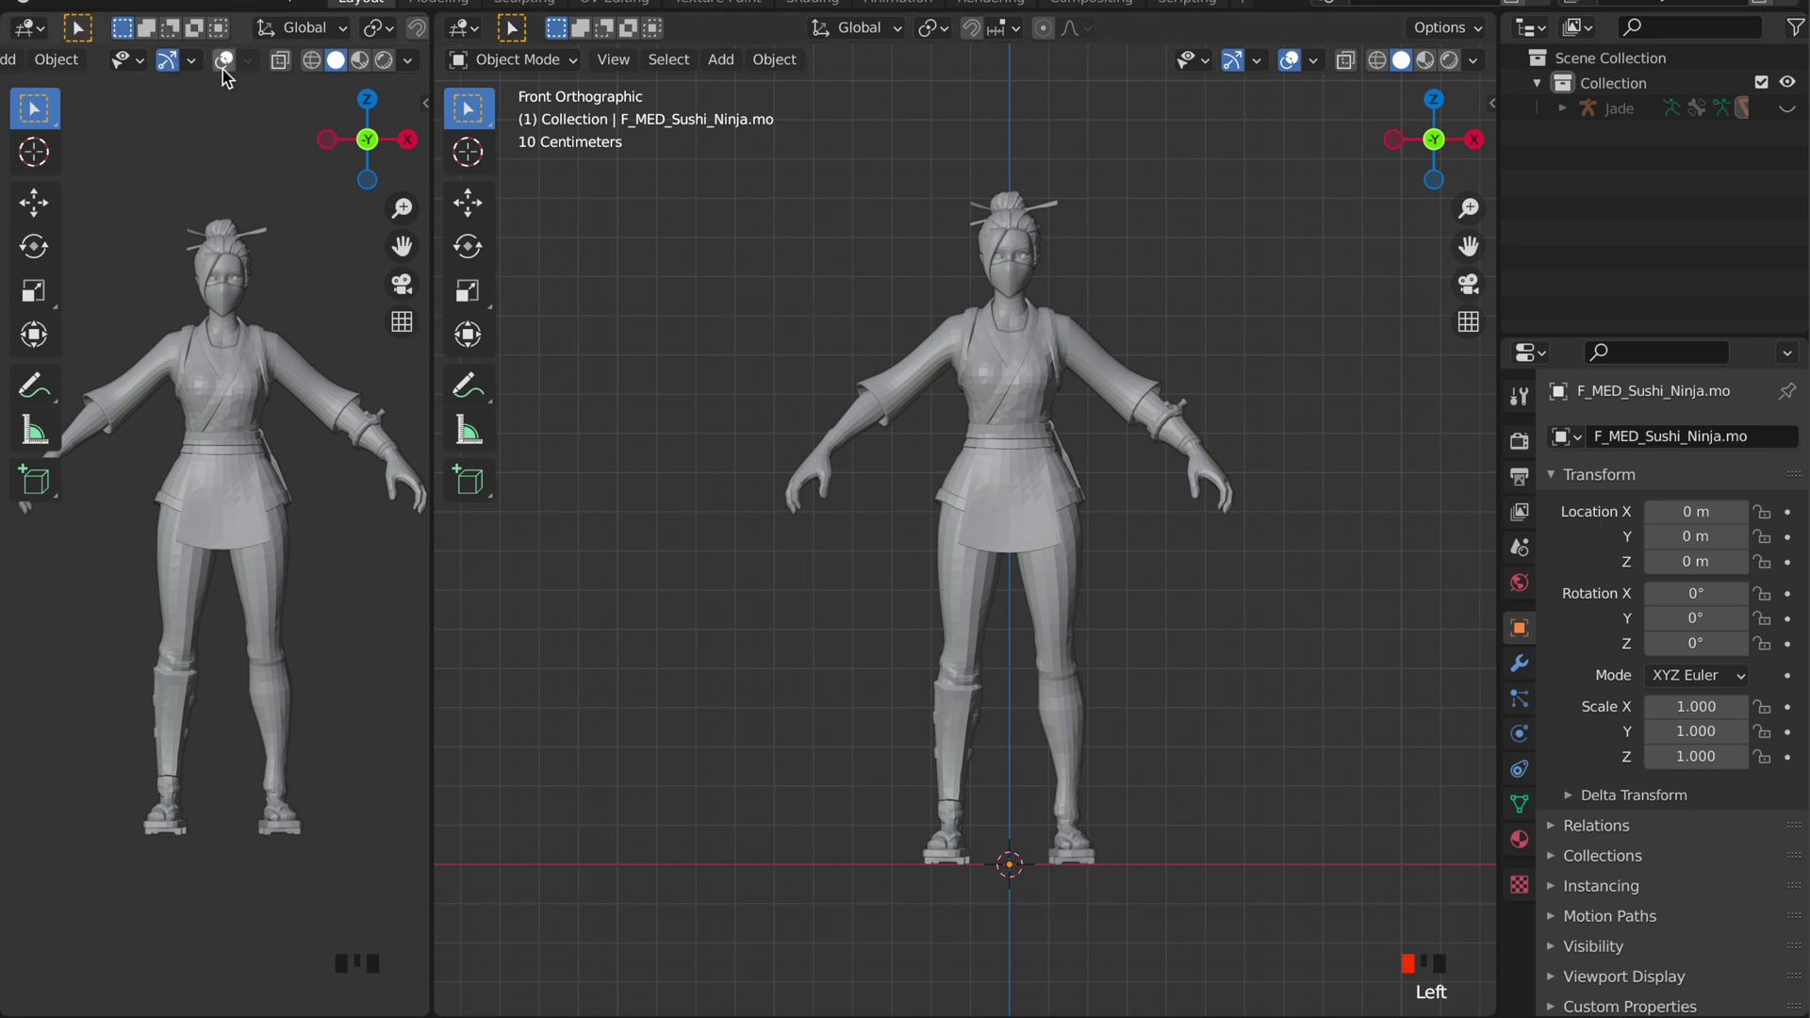
click(170, 64)
click(463, 27)
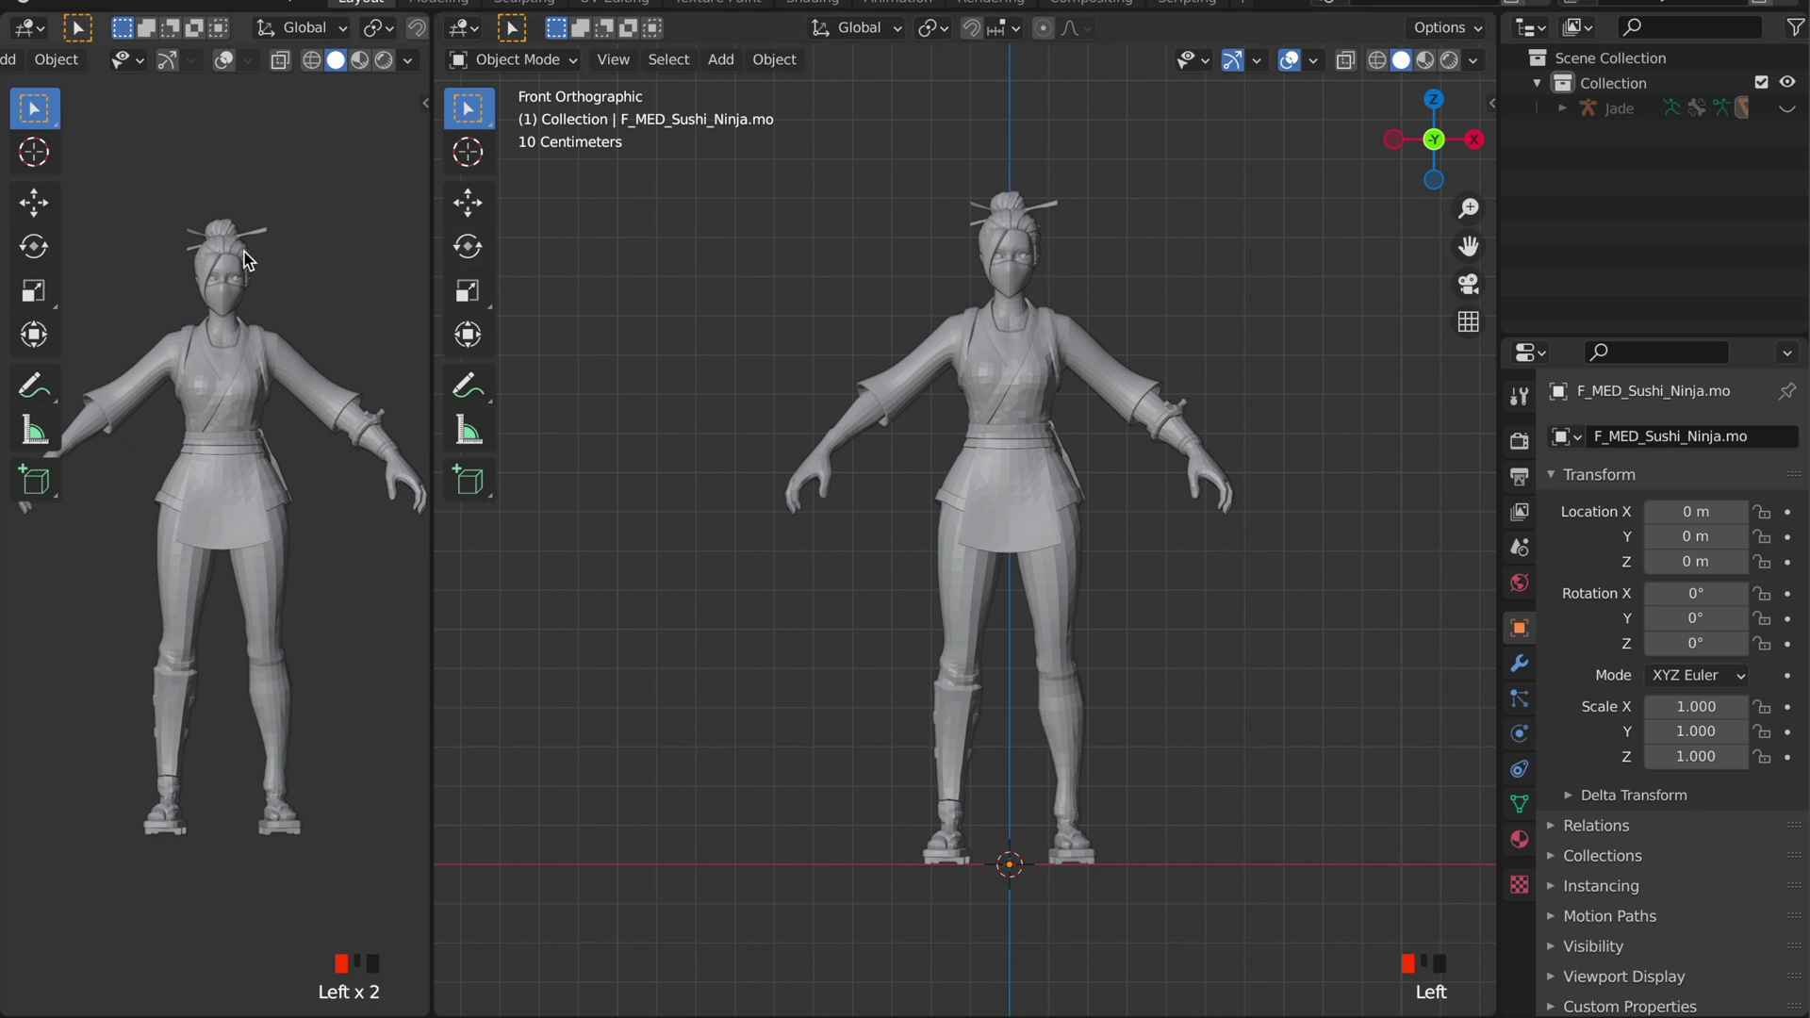
Centre the character in the narrow viewport, collapse its toolbar, and display it in Material Preview shading
shift+middle_drag(244, 251, 234, 245)
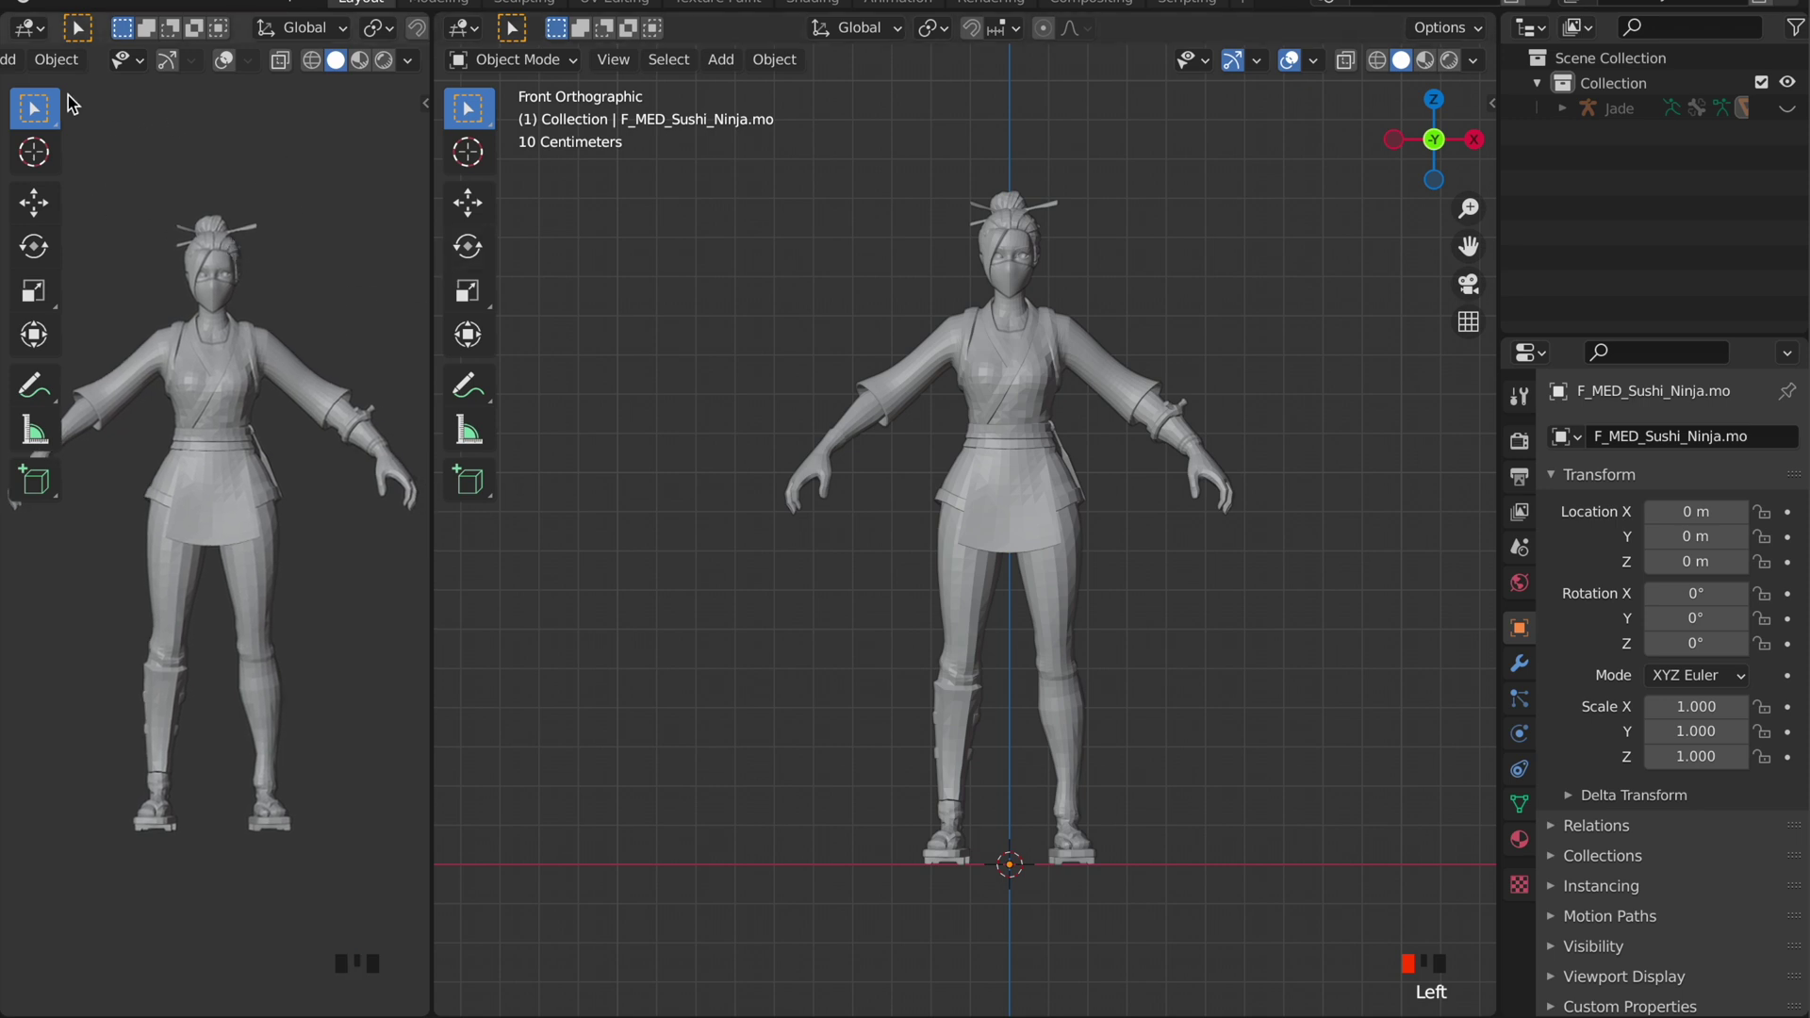
drag(73, 95, 19, 94)
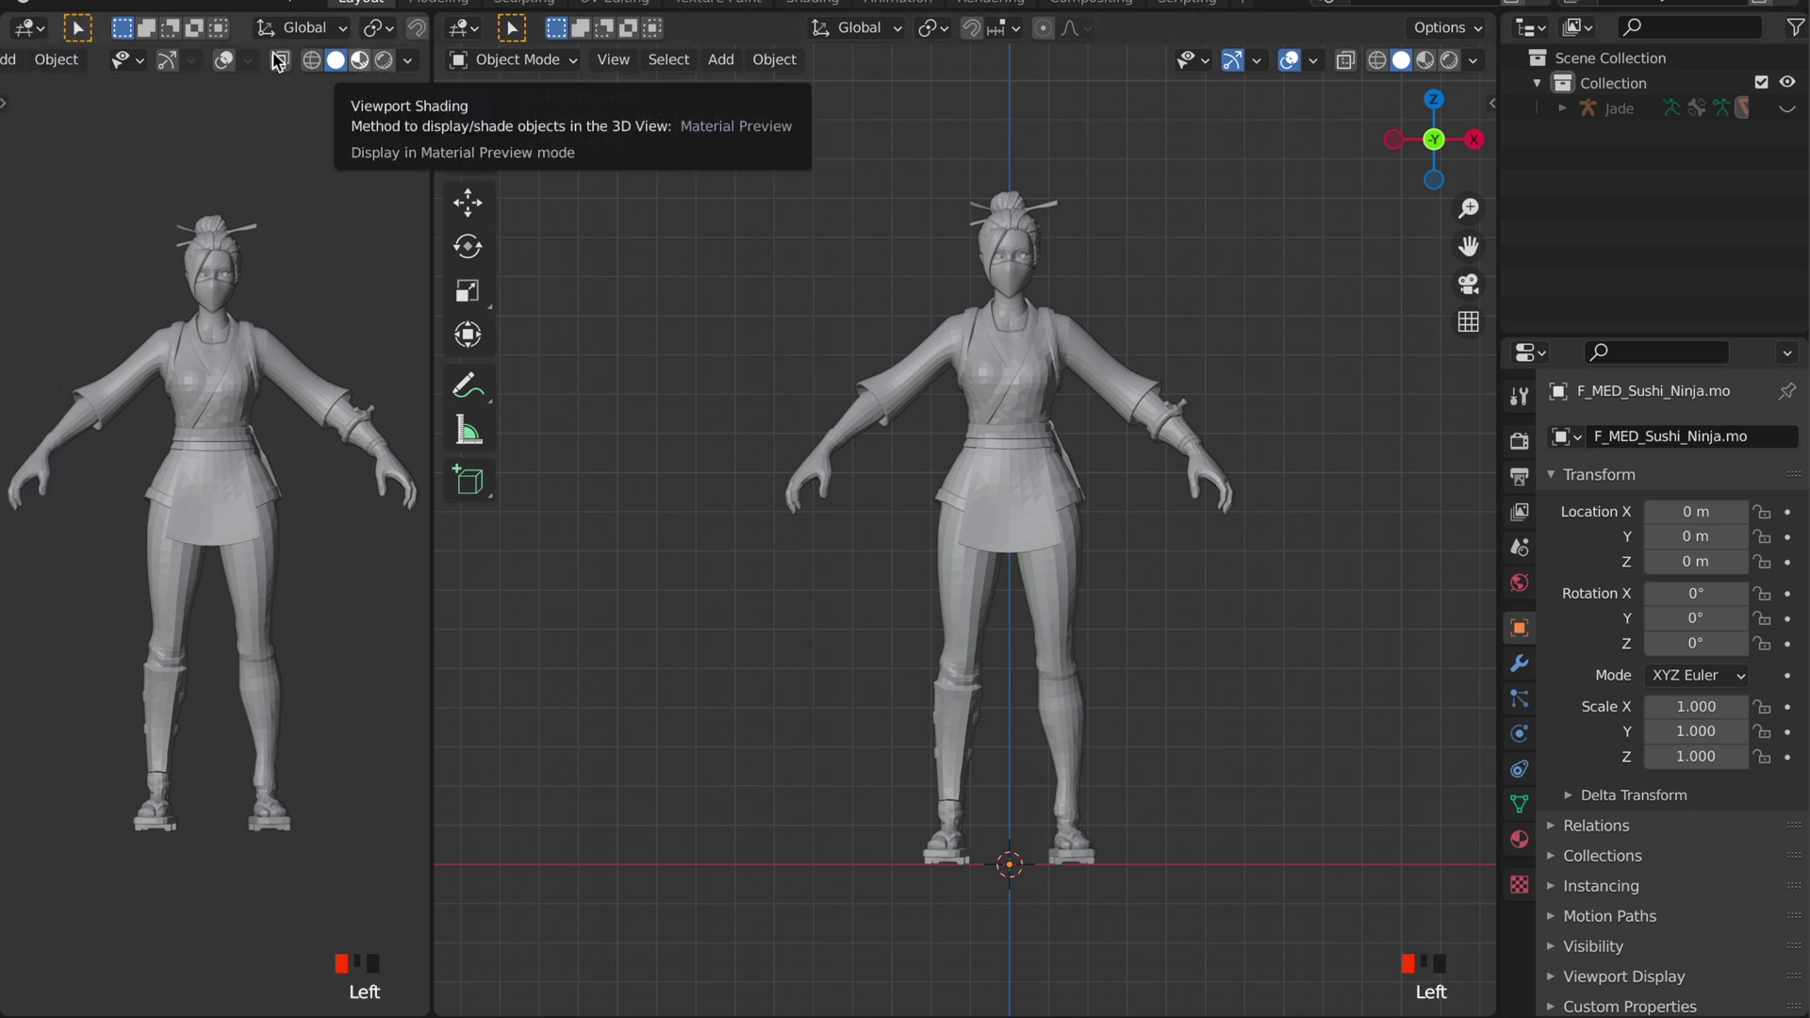
click(359, 59)
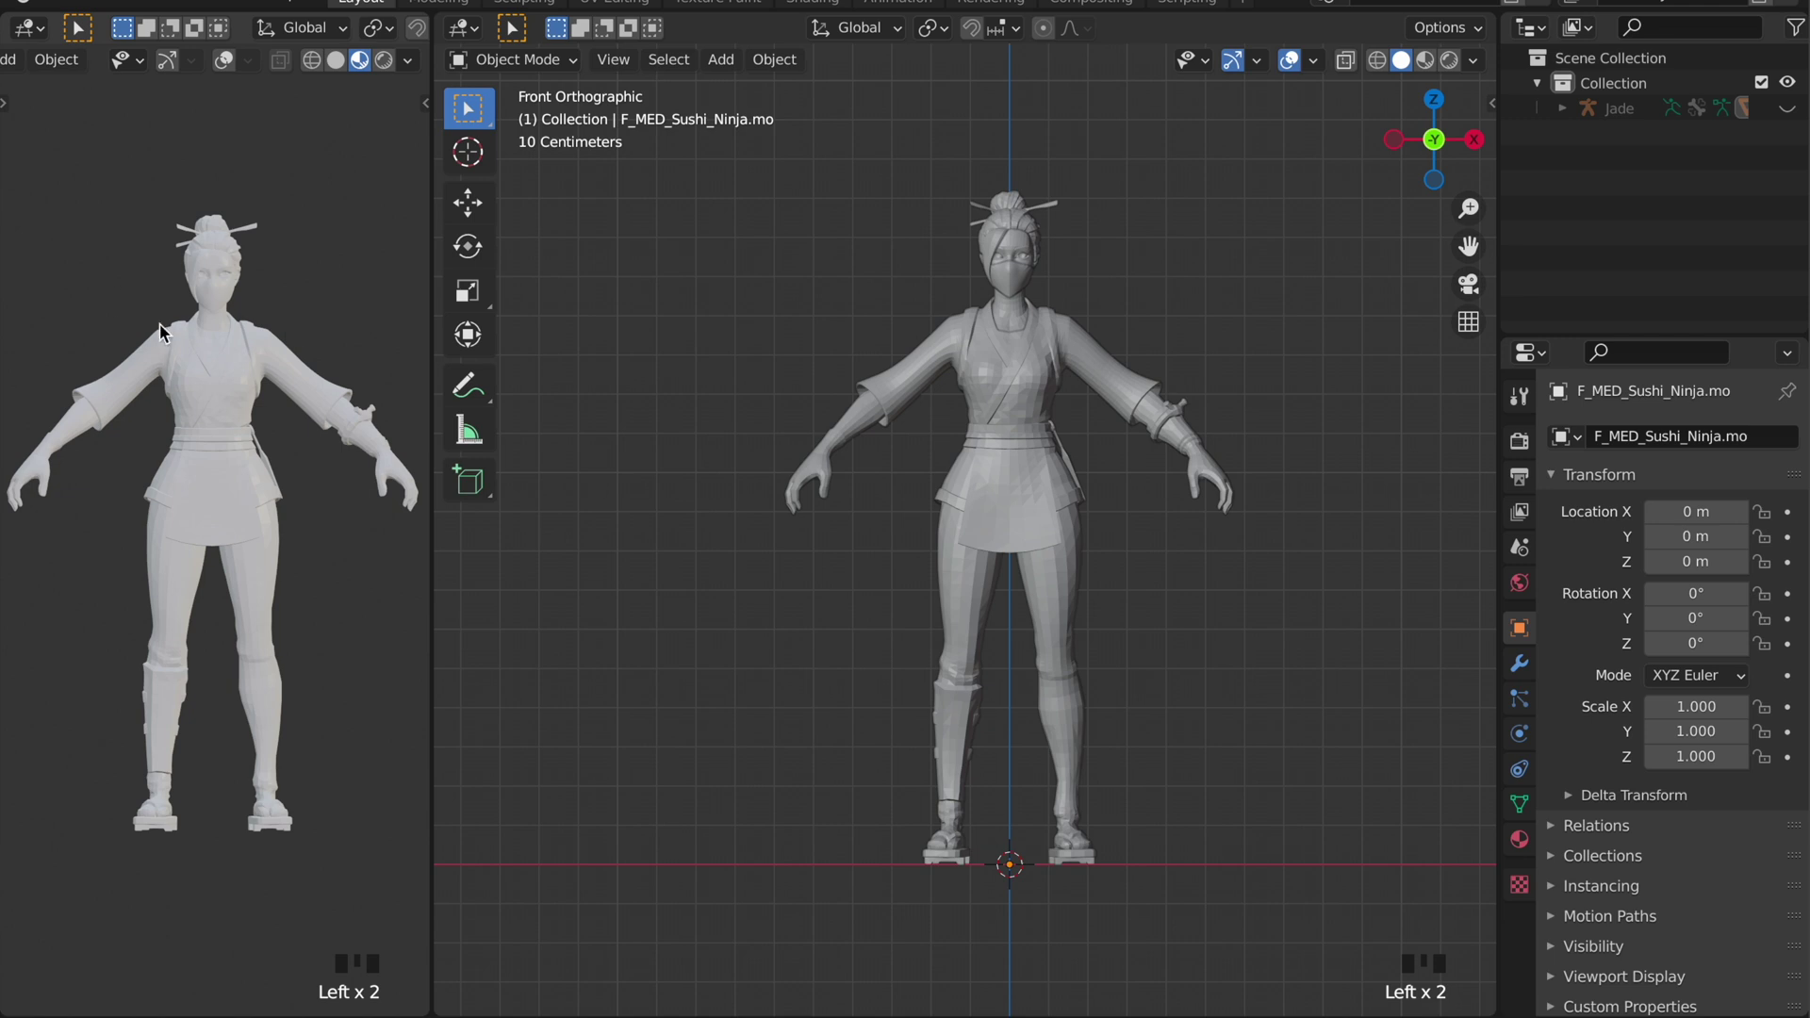
Change the wide area to the Shader Editor and hide its sidebar
click(465, 29)
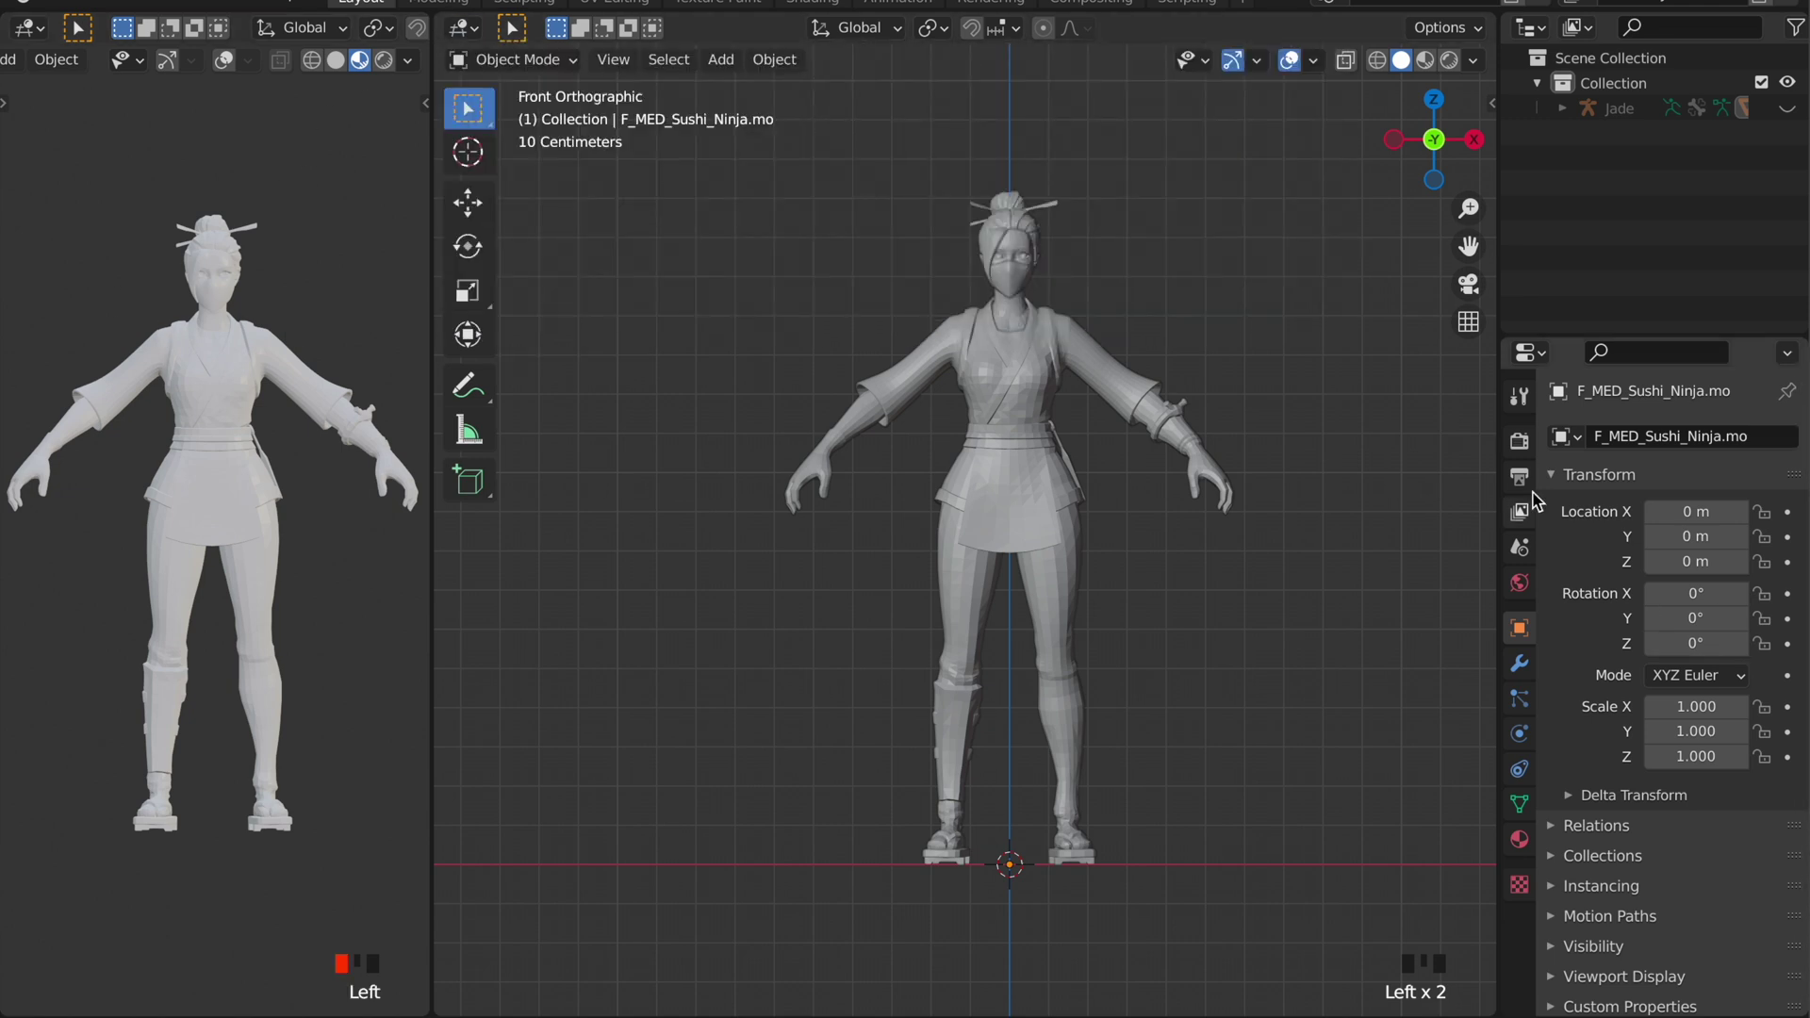
click(1520, 443)
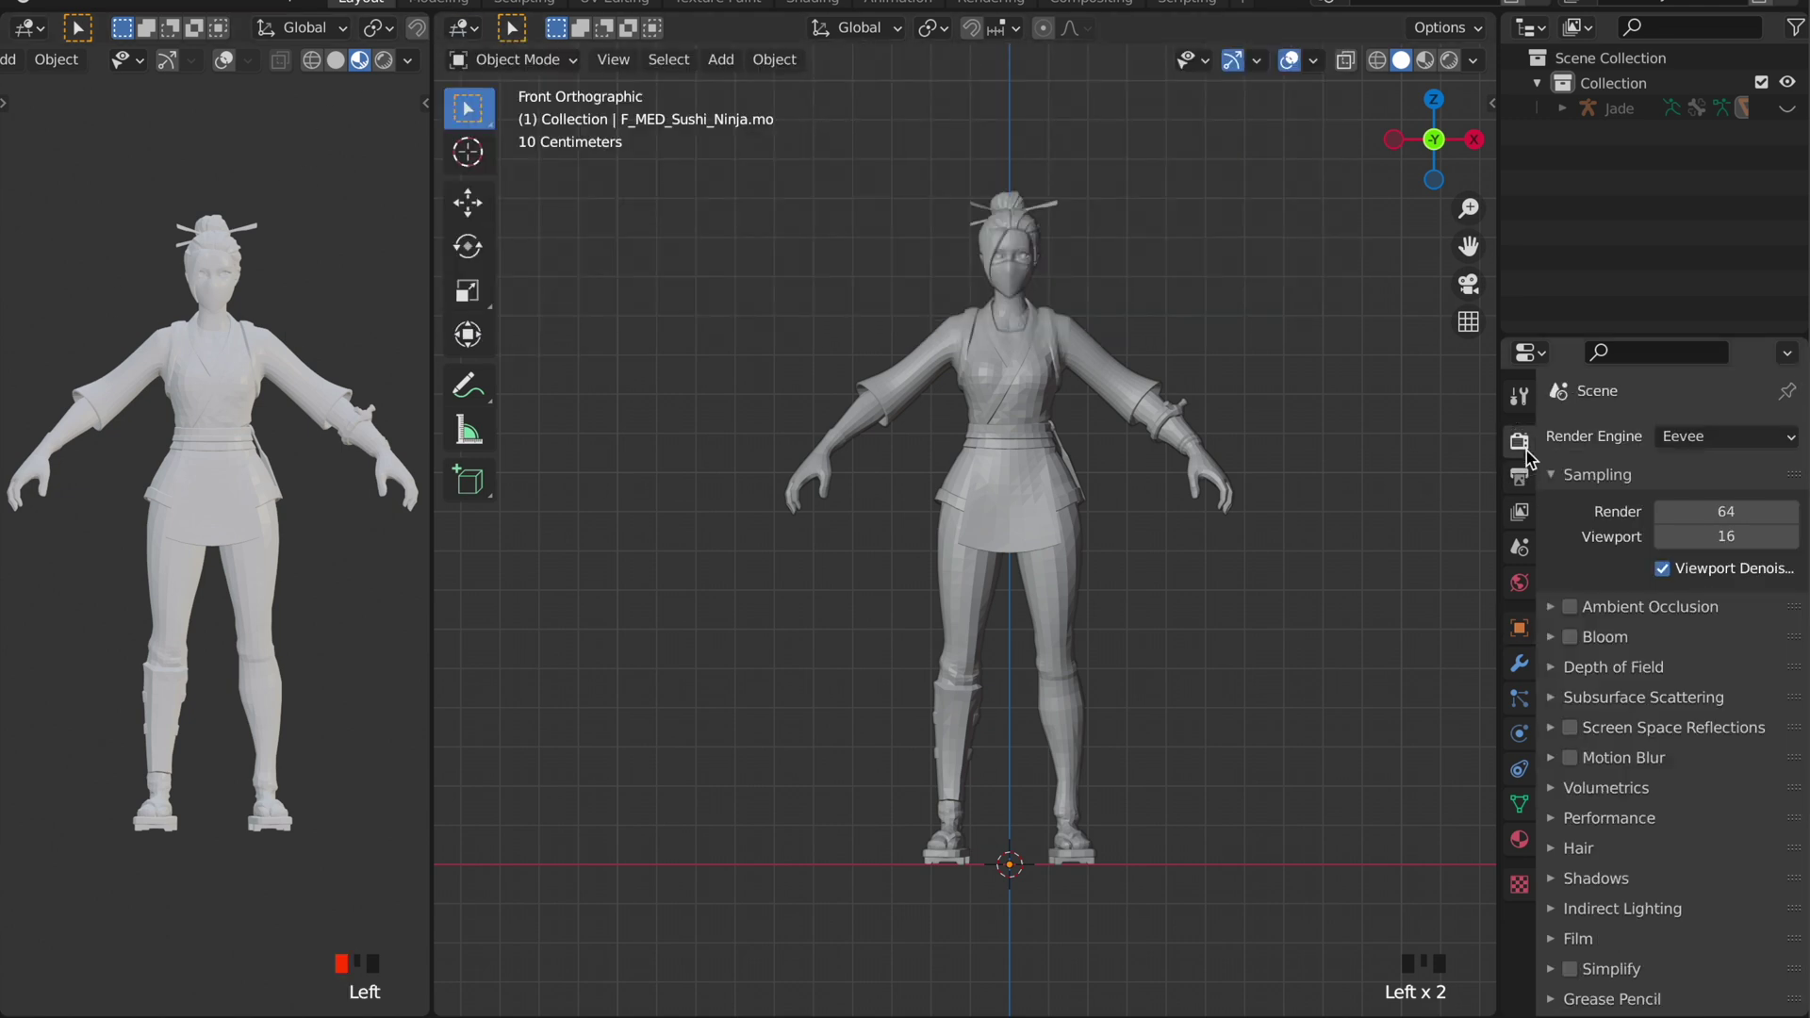
click(464, 29)
click(525, 263)
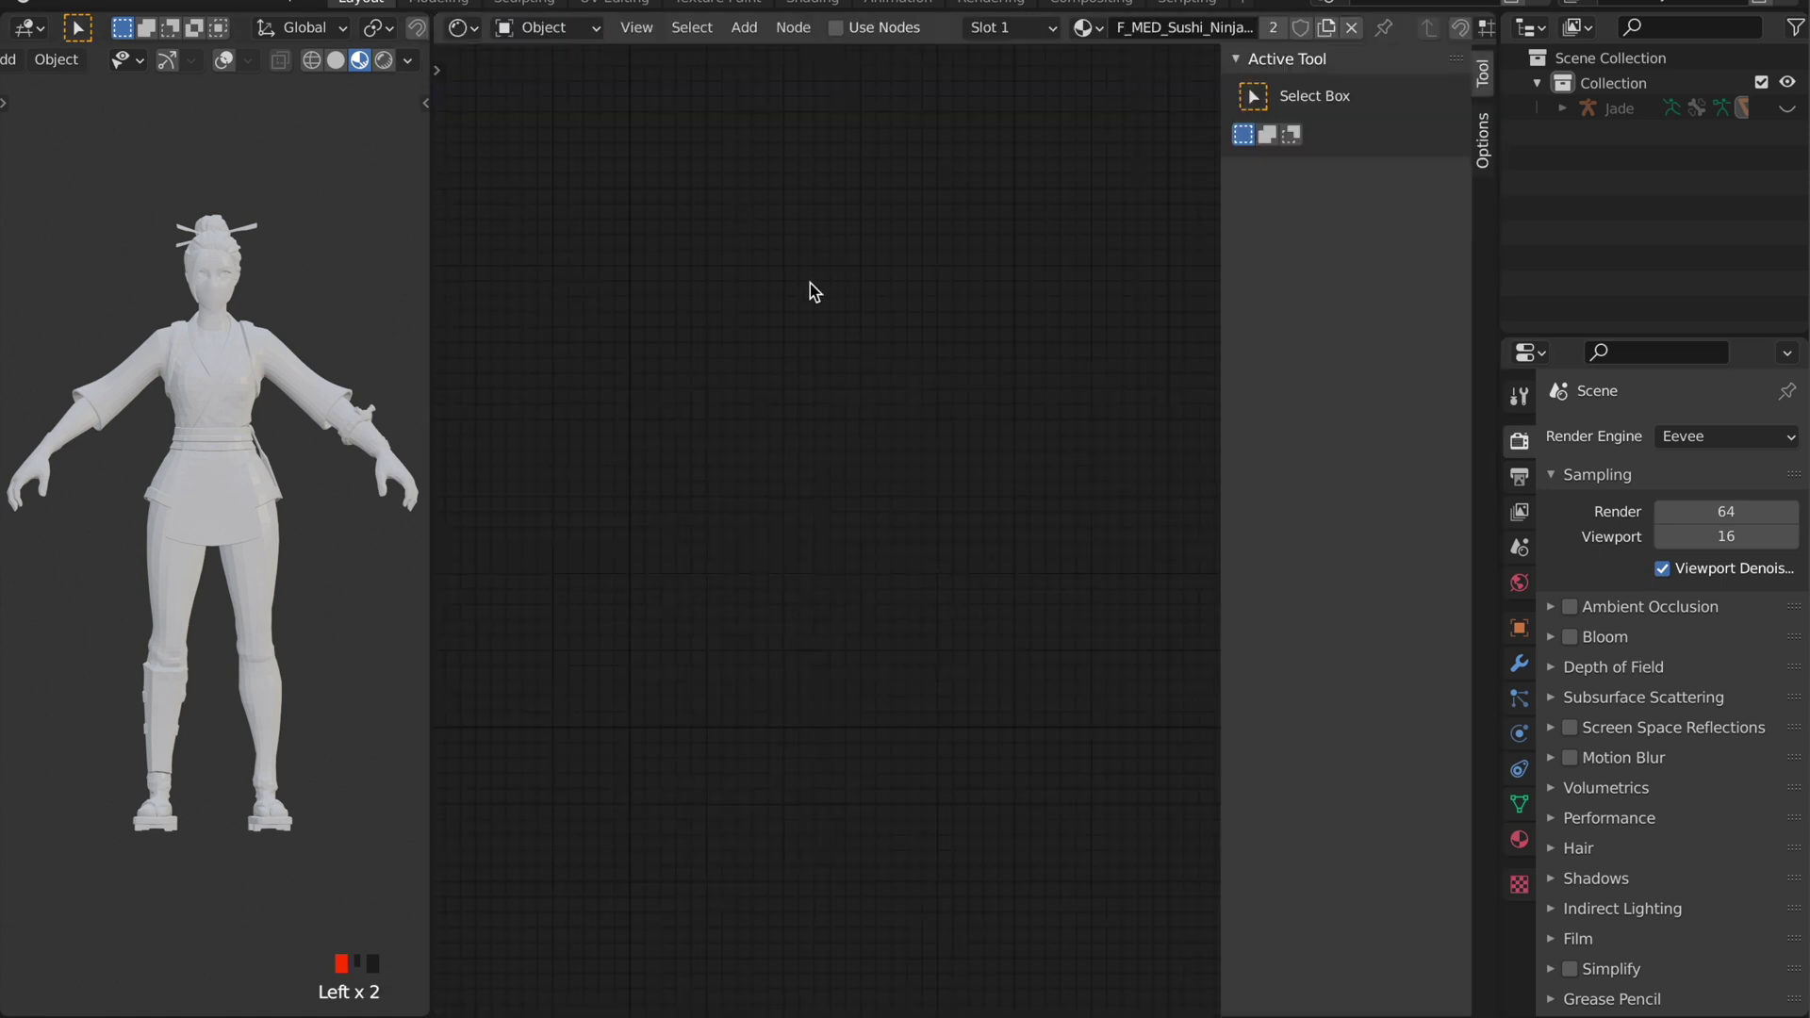
key(n)
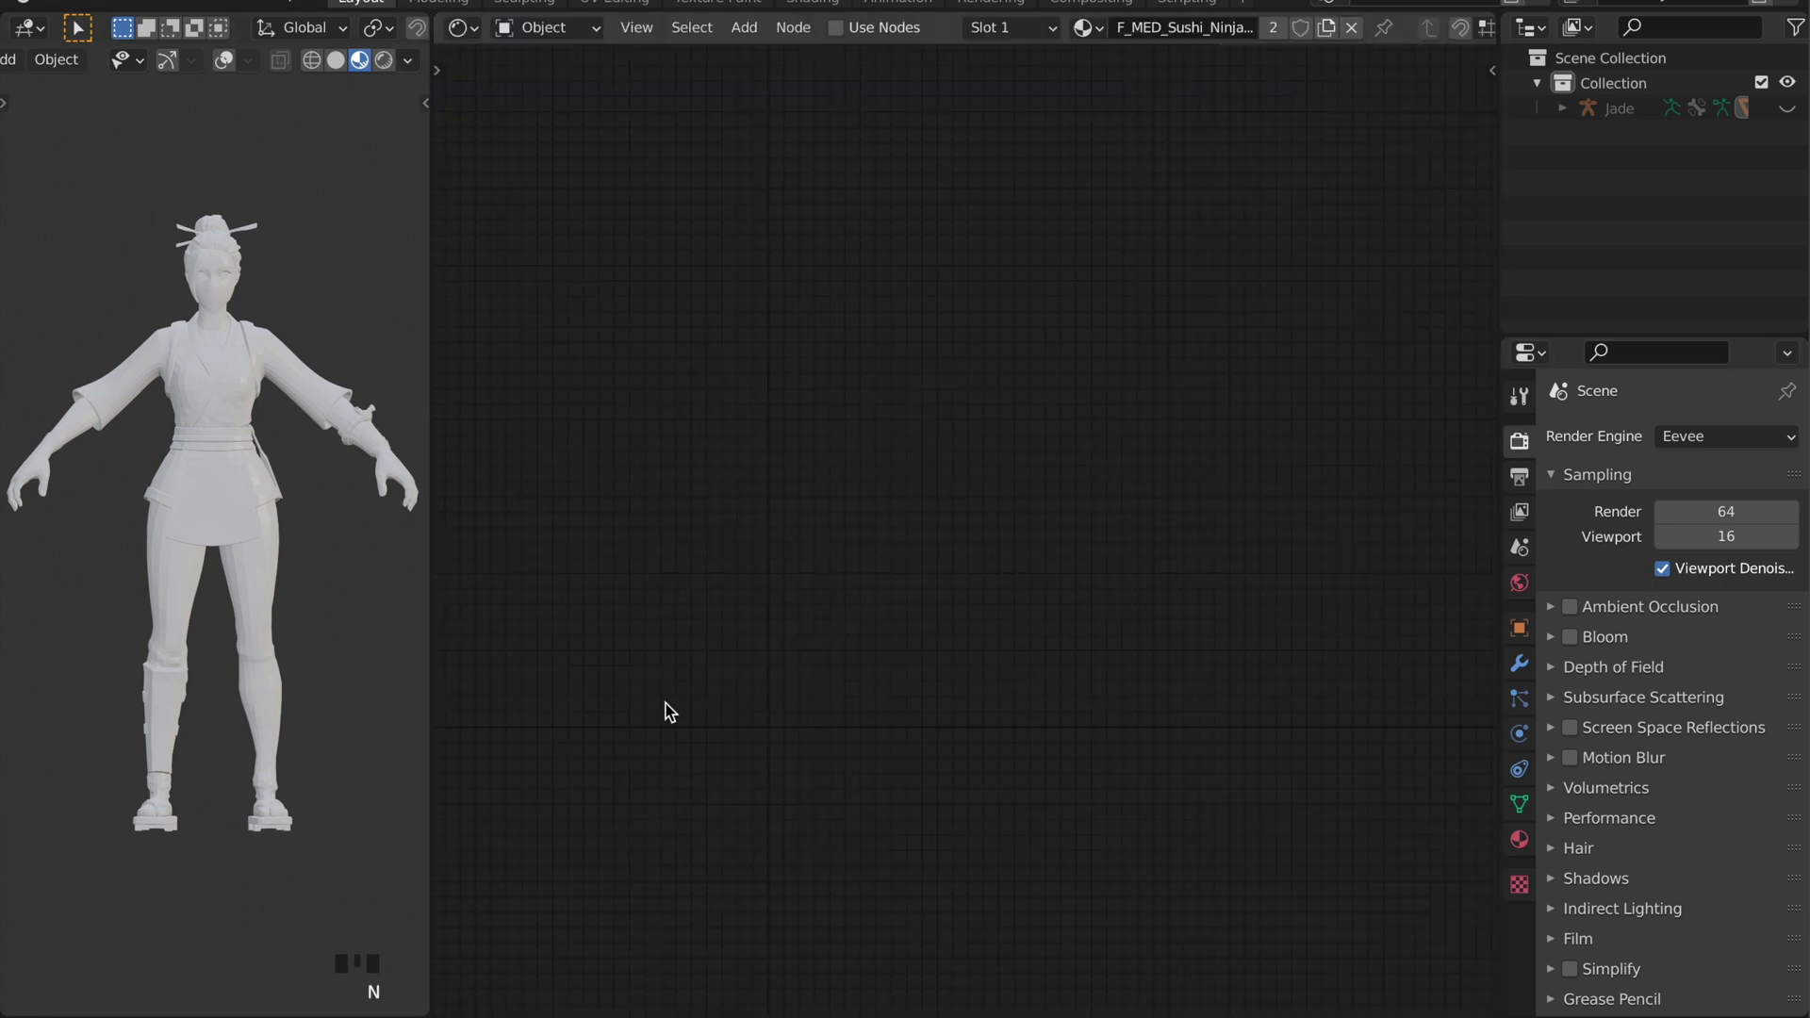
key(n)
key(n)
key(n)
key(n)
key(n)
key(n)
key(n)
key(n)
key(n)
key(n)
key(n)
key(n)
key(n)
key(n)
key(n)
key(n)
Remove the duplicate F_MED_Sushi_Ninja_Body material slot from the body mesh
click(1518, 626)
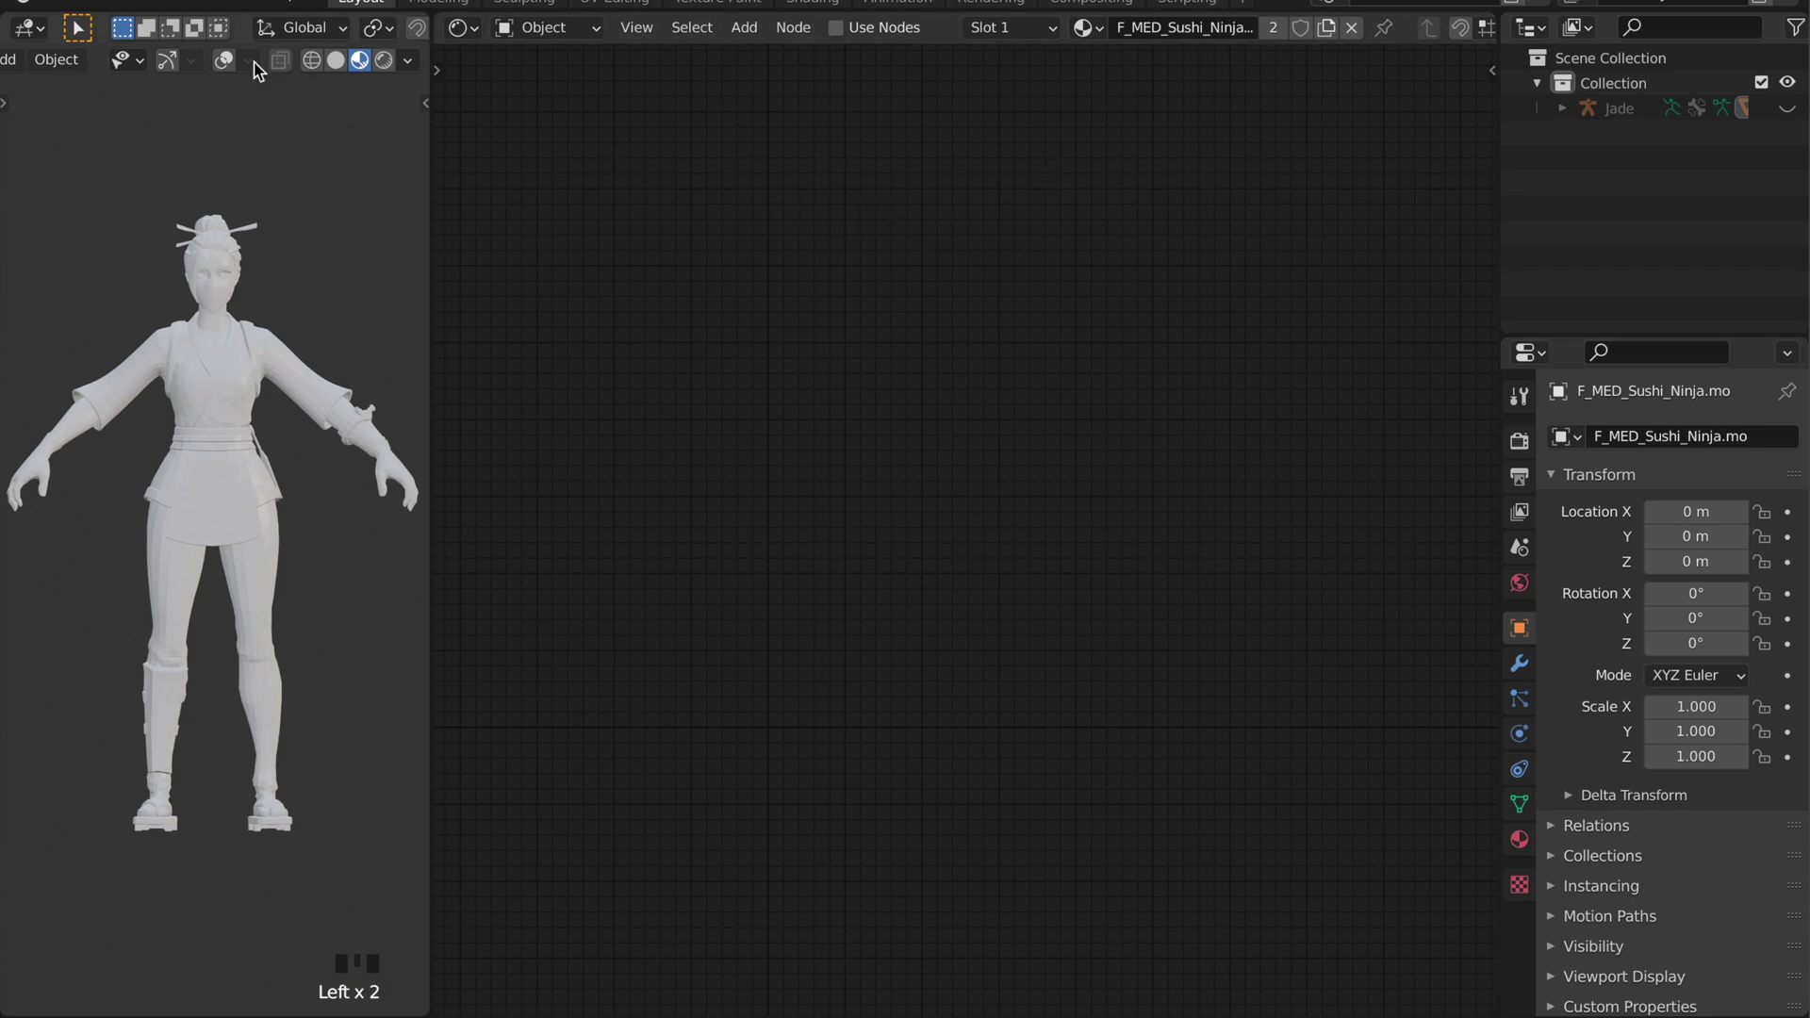
click(1035, 28)
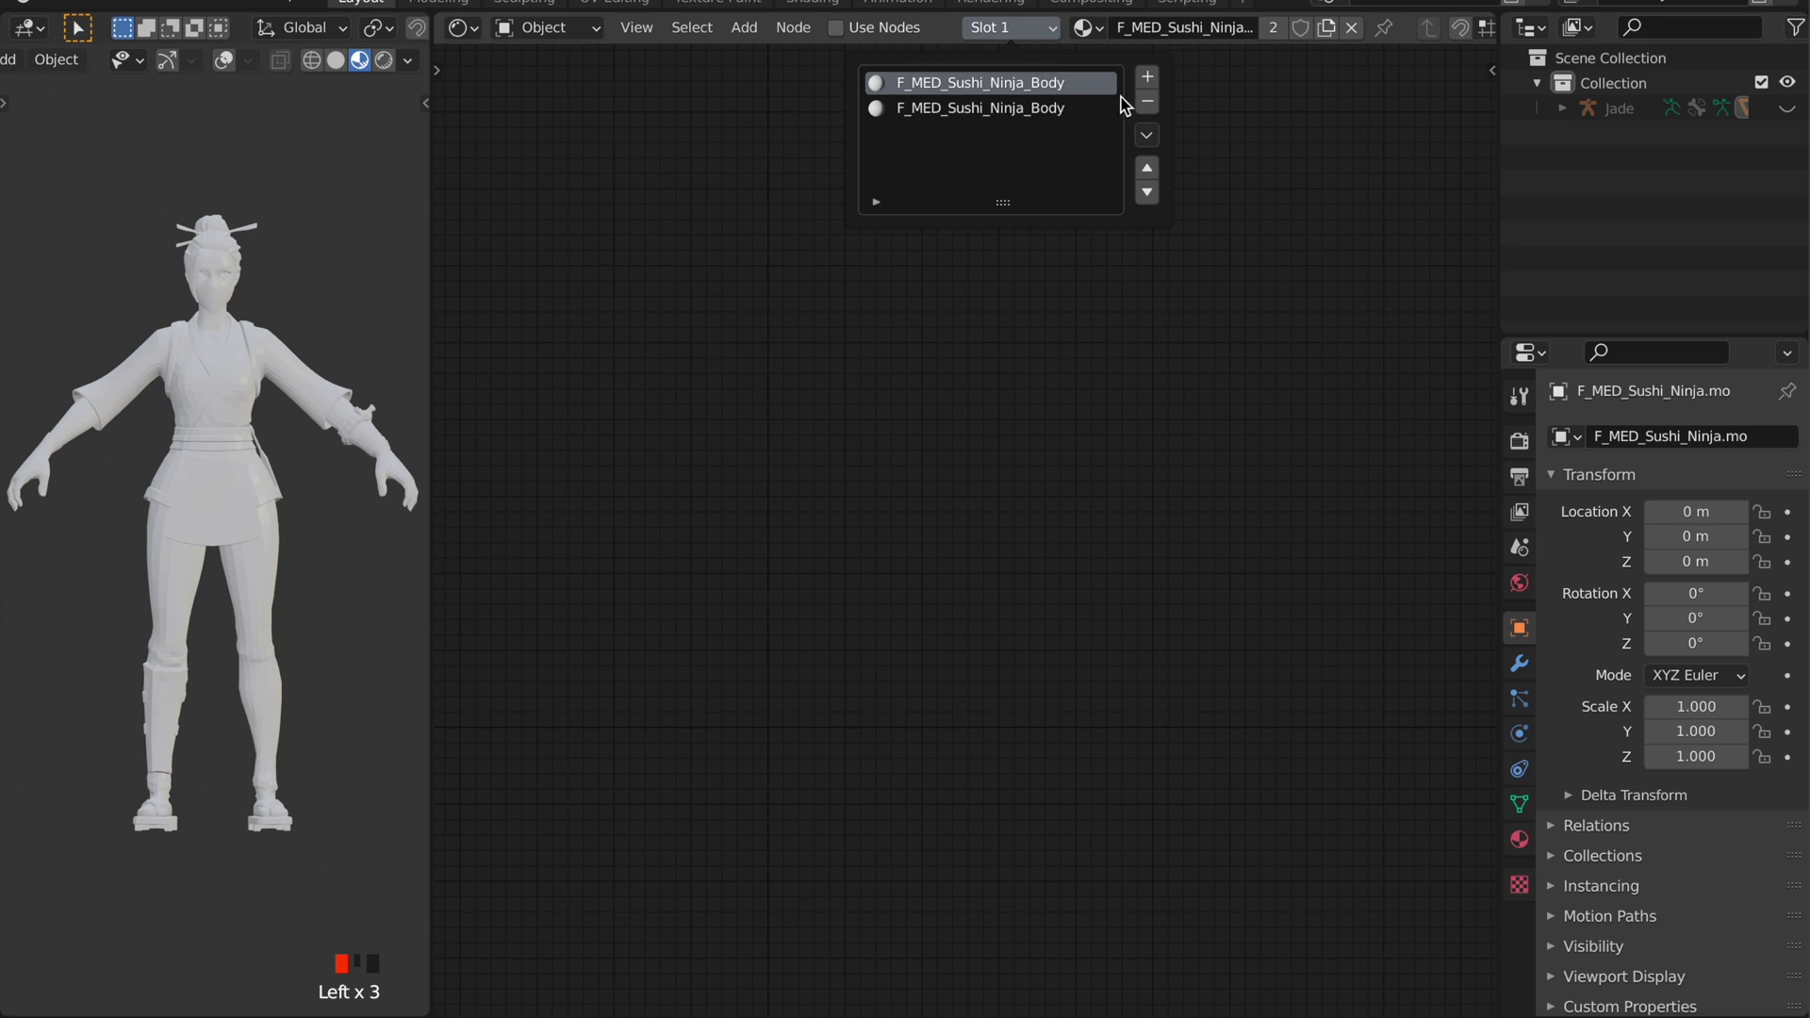
click(1148, 107)
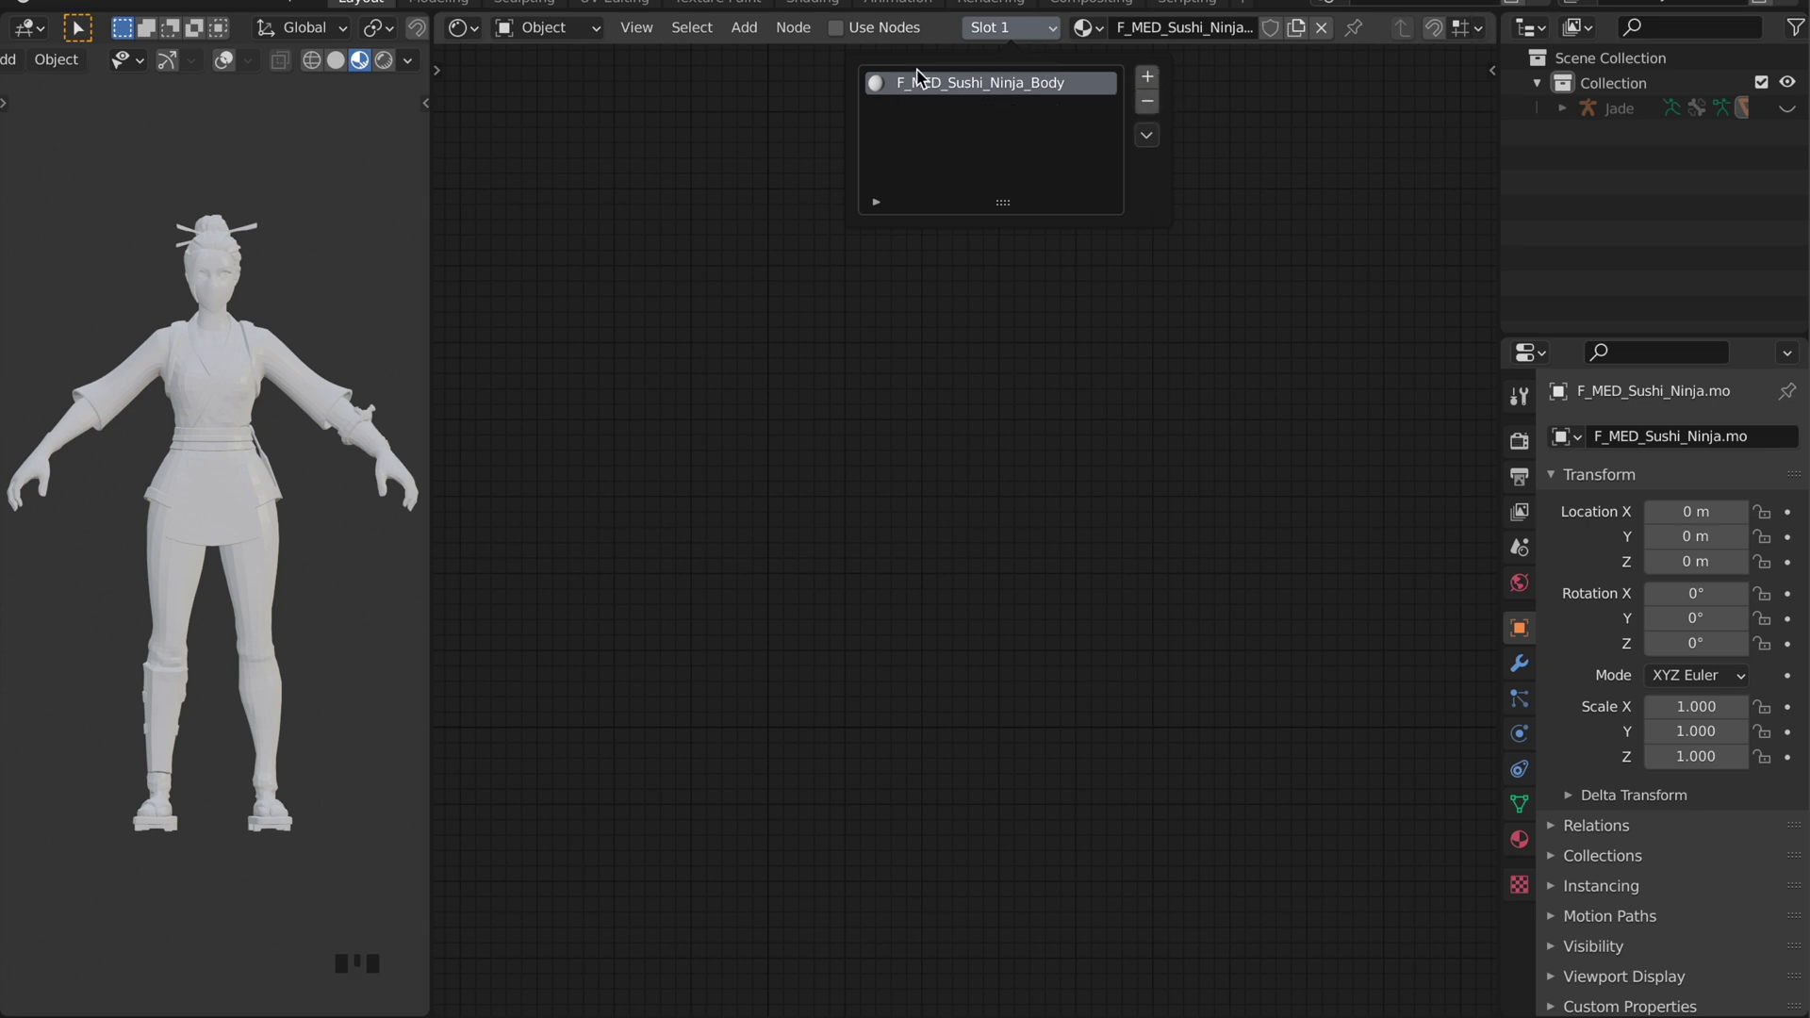
Enable nodes for the F_MED_Sushi_Ninja_Body material and delete its Principled BSDF node
click(837, 30)
scroll(905, 335, up, 4)
middle_drag(906, 335, 1080, 342)
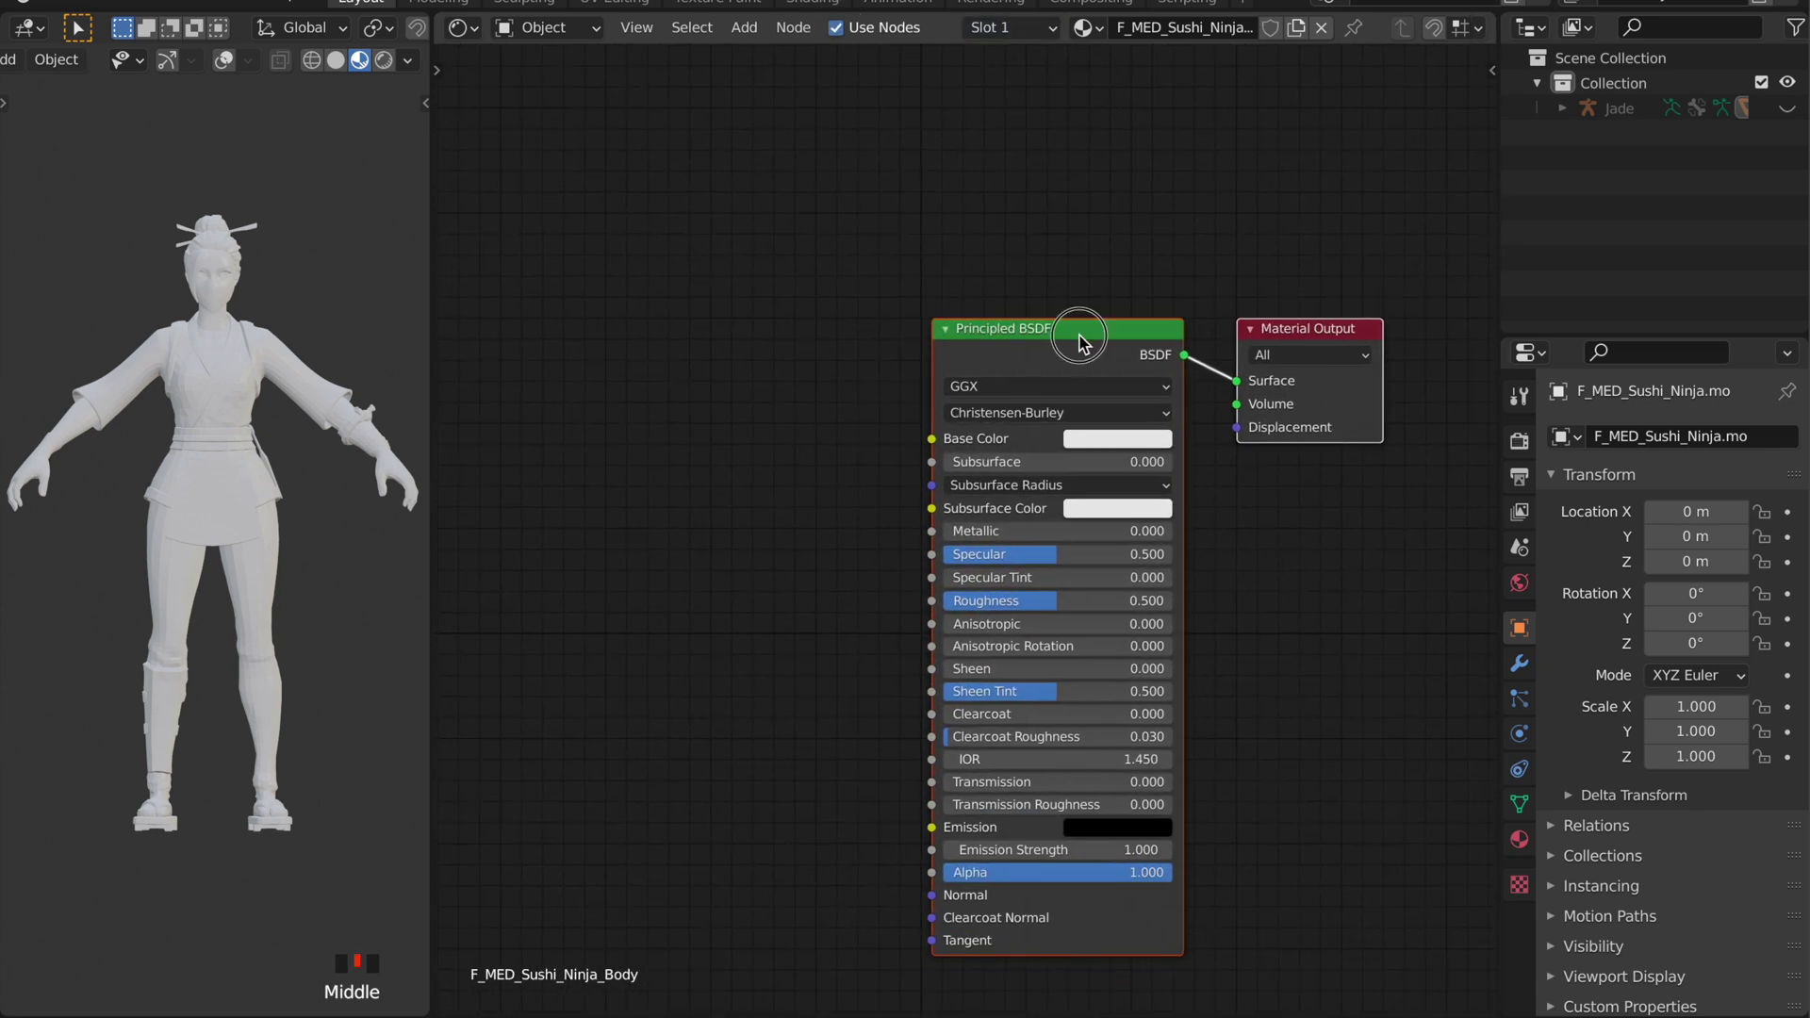
key(x)
Append the advanced Fortnite shader from FN Advanced Shader++ (Experimental).blend in the Downloads folder
click(53, 3)
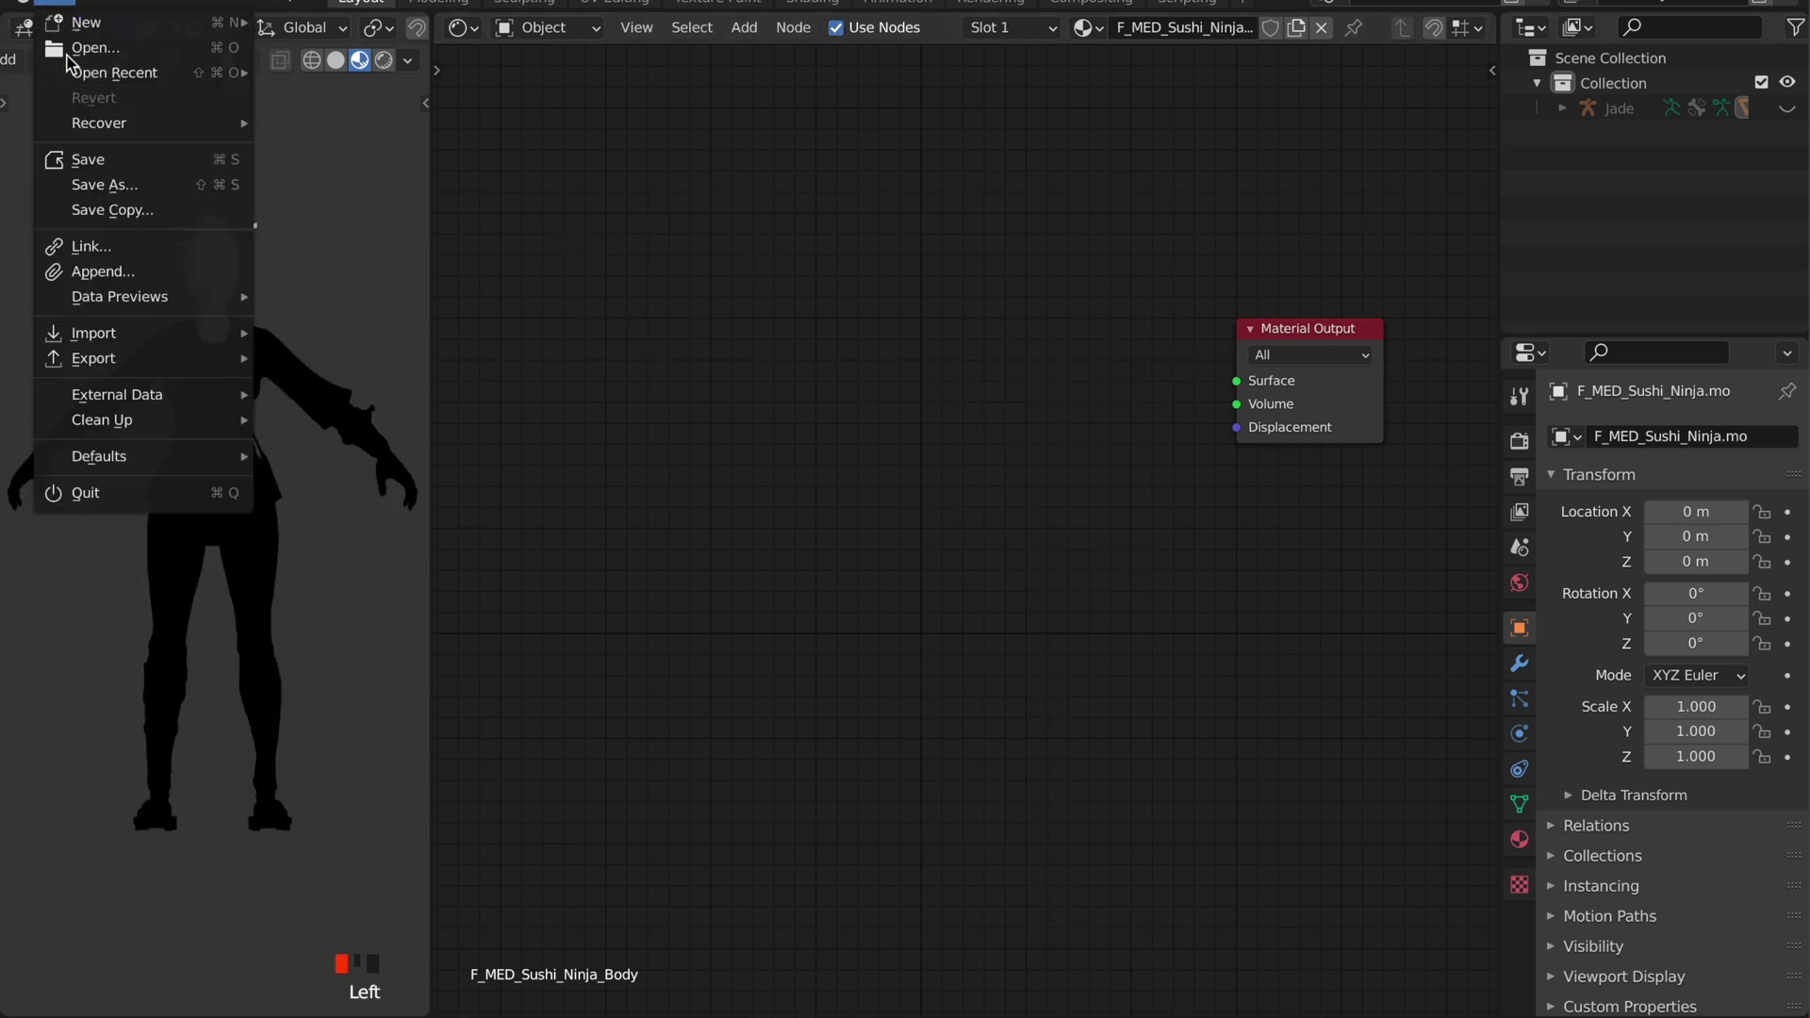
click(127, 272)
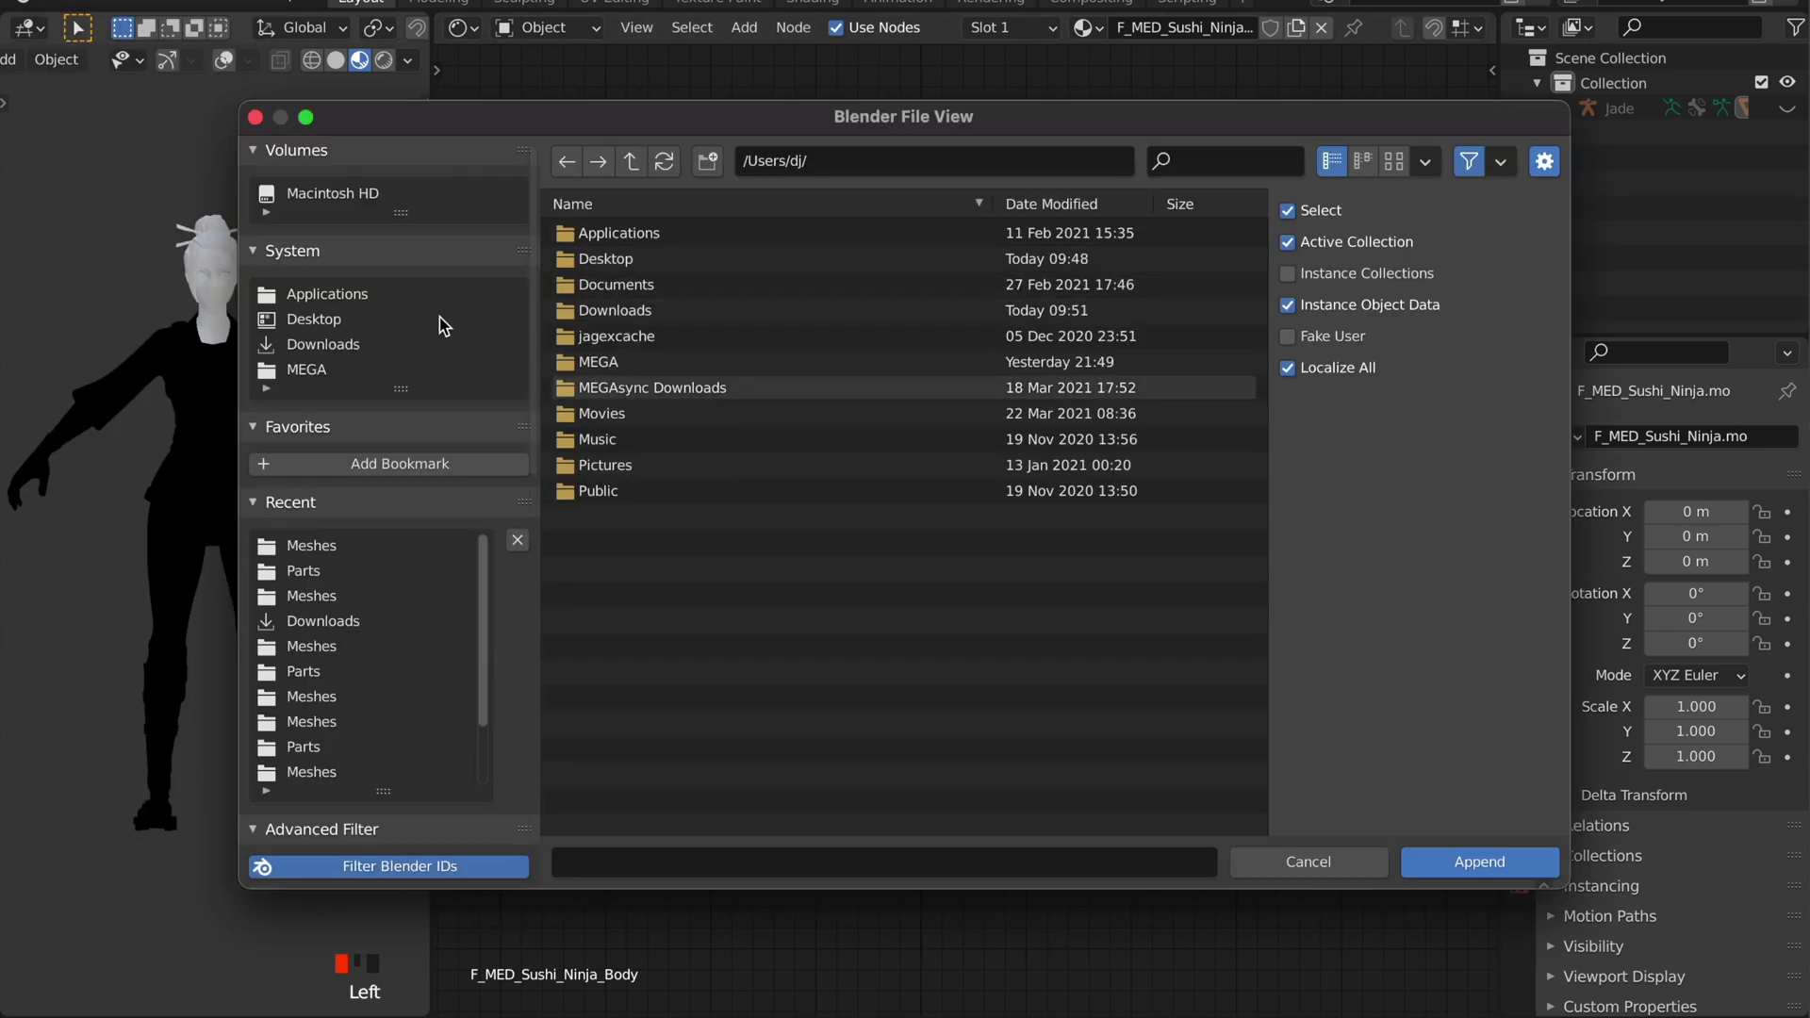
click(443, 368)
click(453, 344)
scroll(744, 513, down, 5)
scroll(760, 483, down, 8)
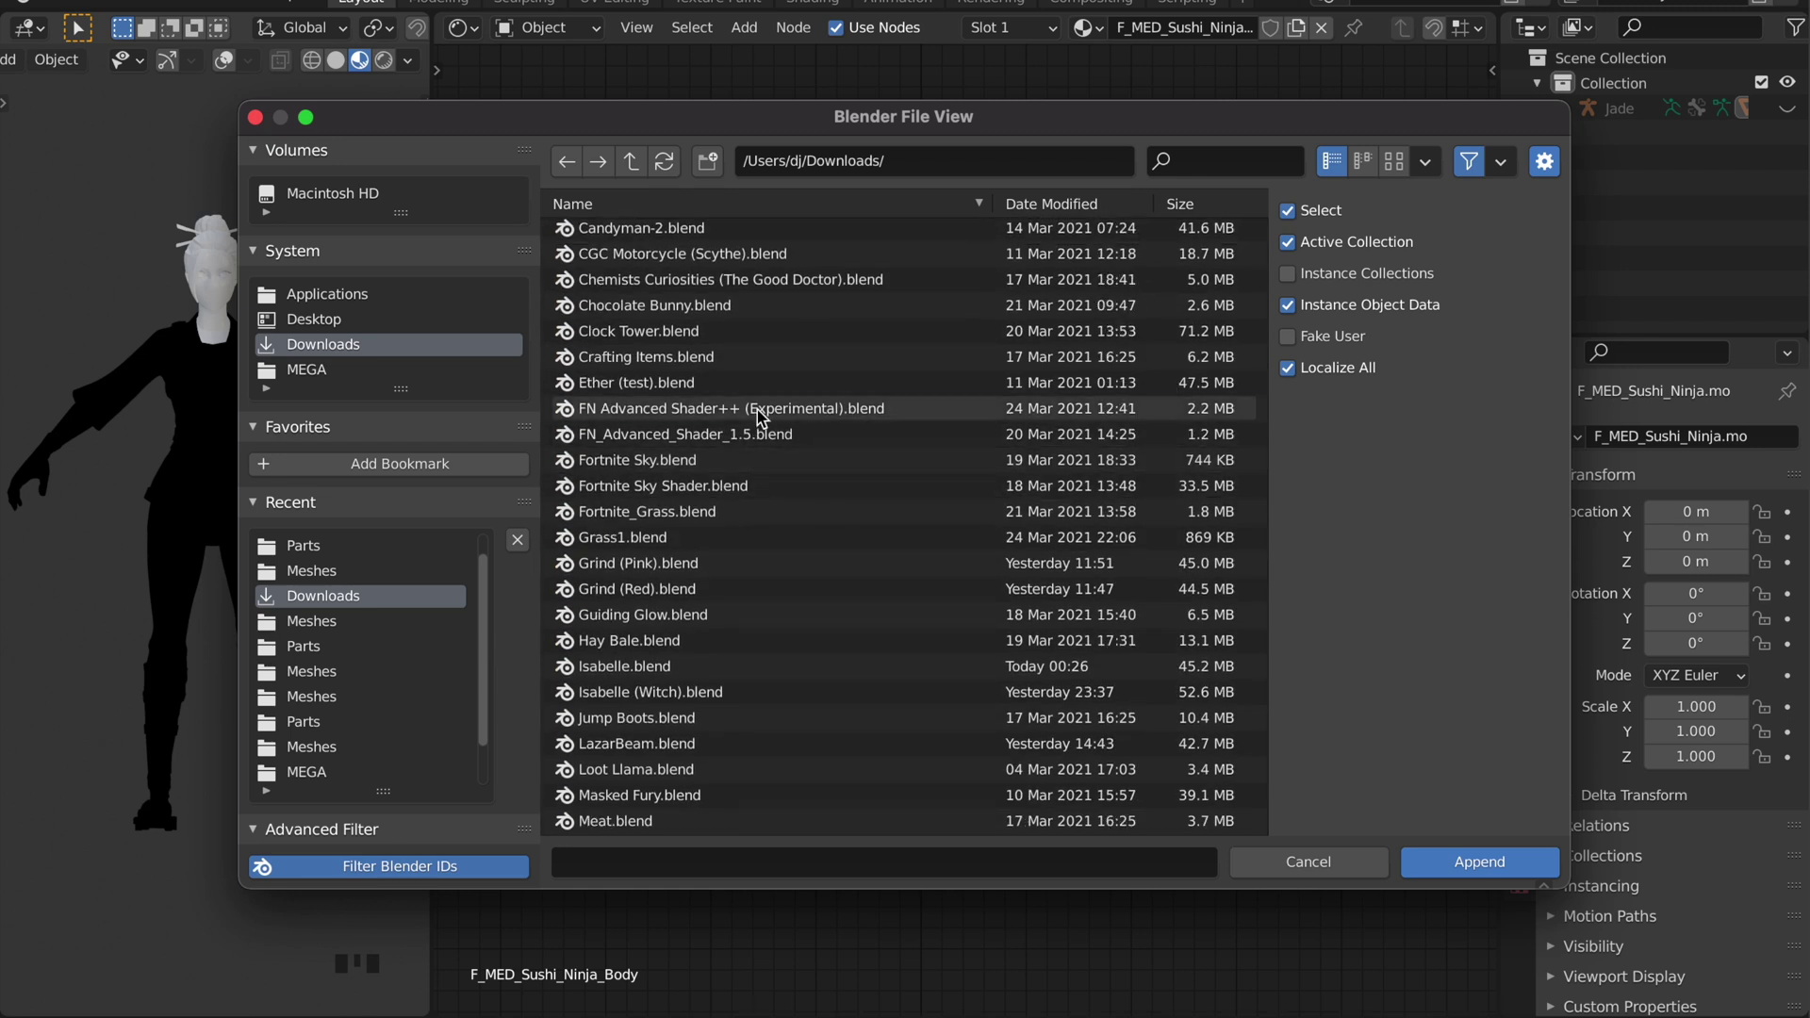
double_click(760, 411)
click(692, 413)
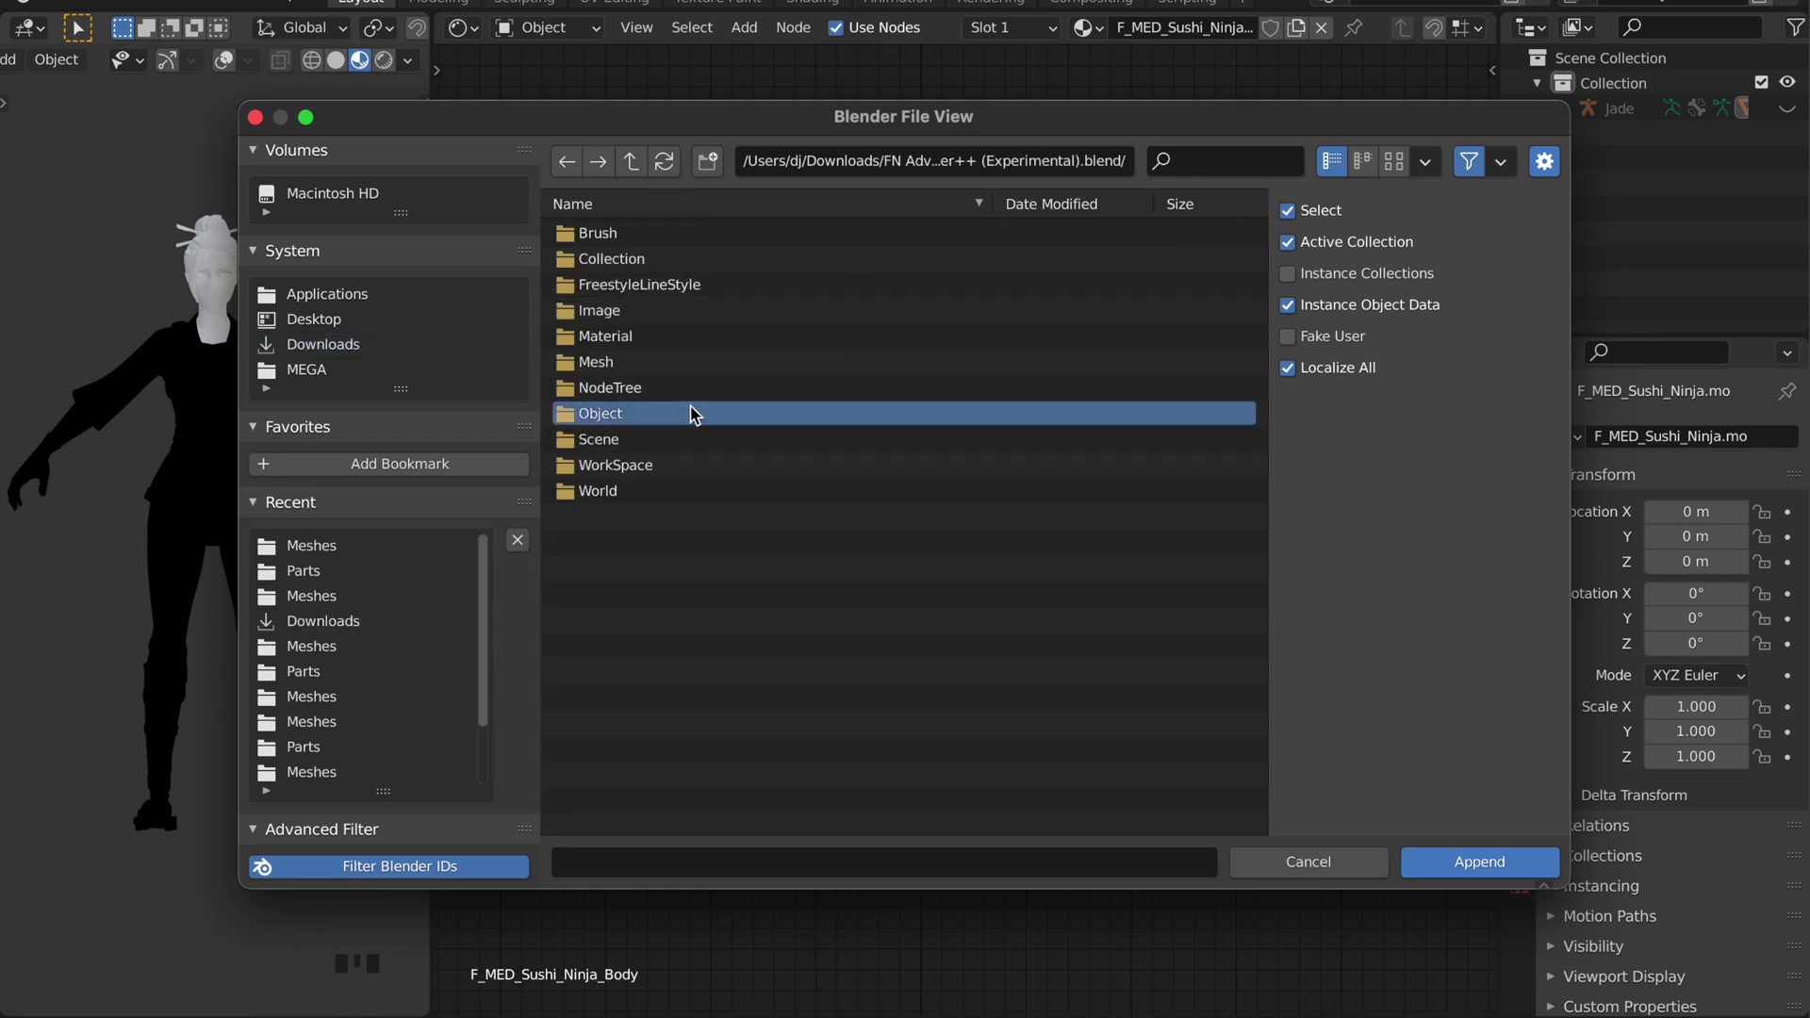
double_click(692, 413)
double_click(744, 269)
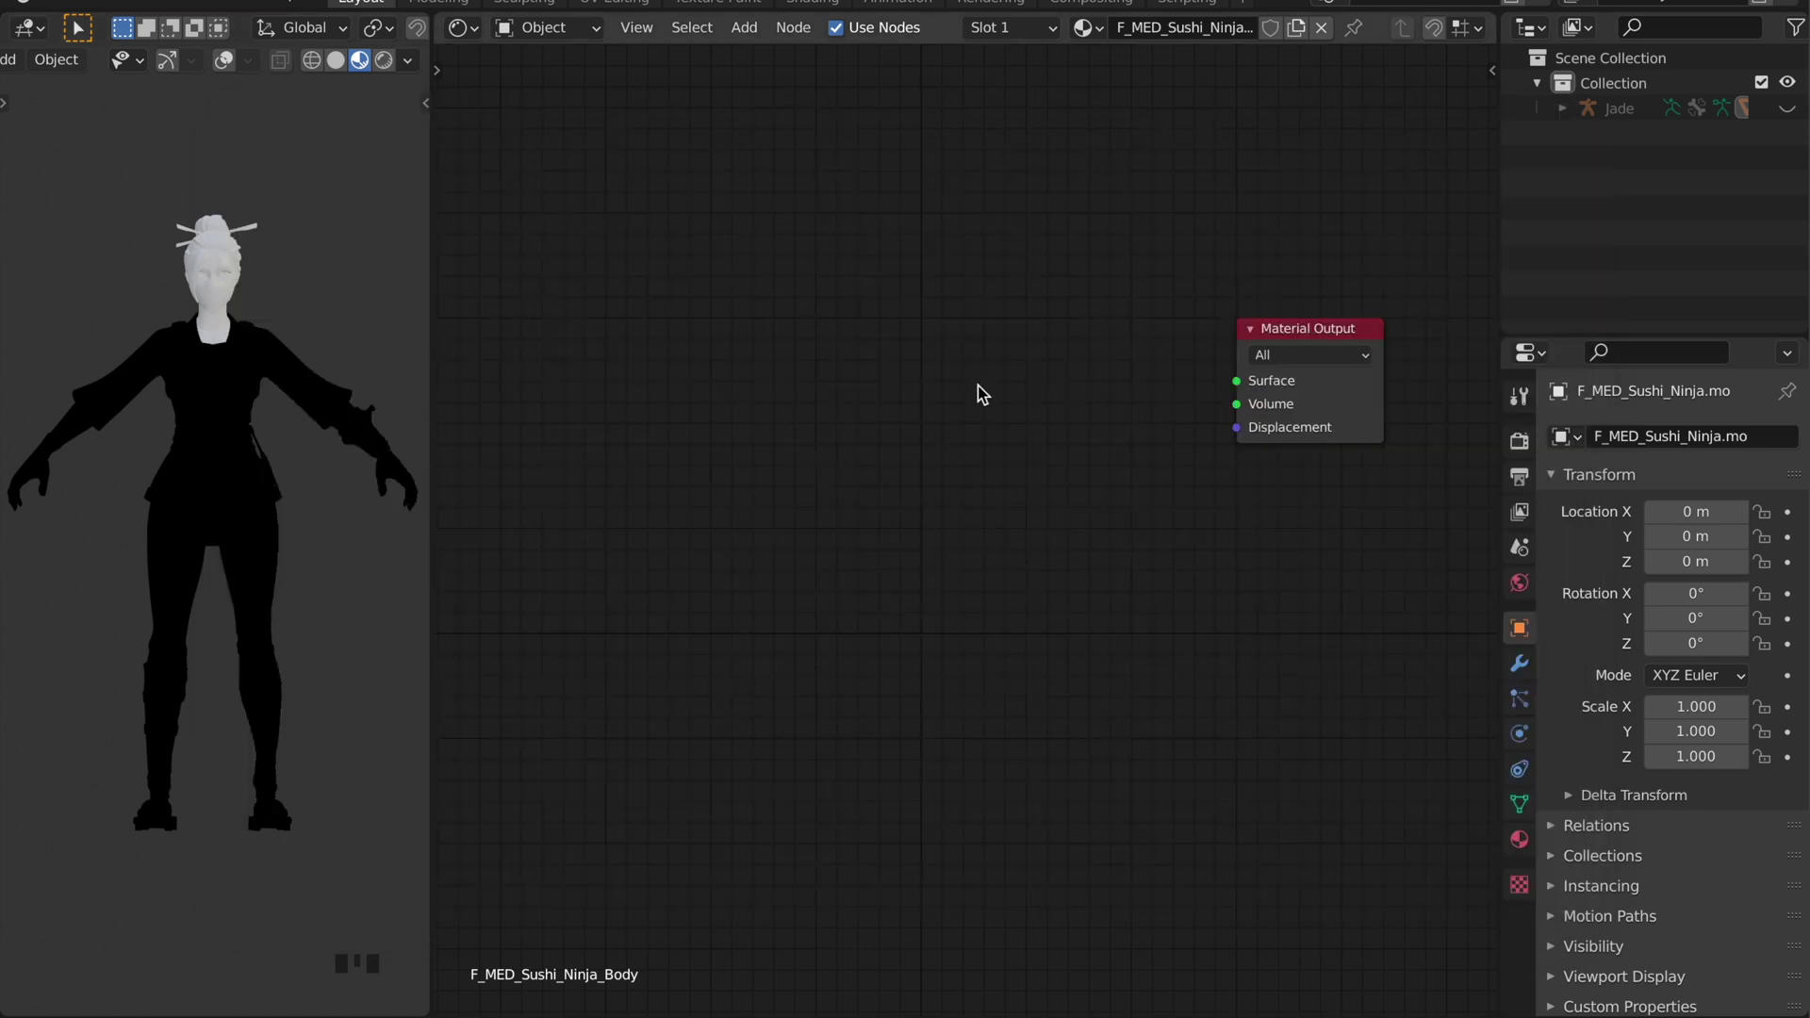
Add the FN Advanced Shader group node to the body material and connect its BSDF output to the Material Output Surface
key(shift+a)
mouse_move(953, 617)
click(1131, 687)
scroll(1125, 277, down, 1)
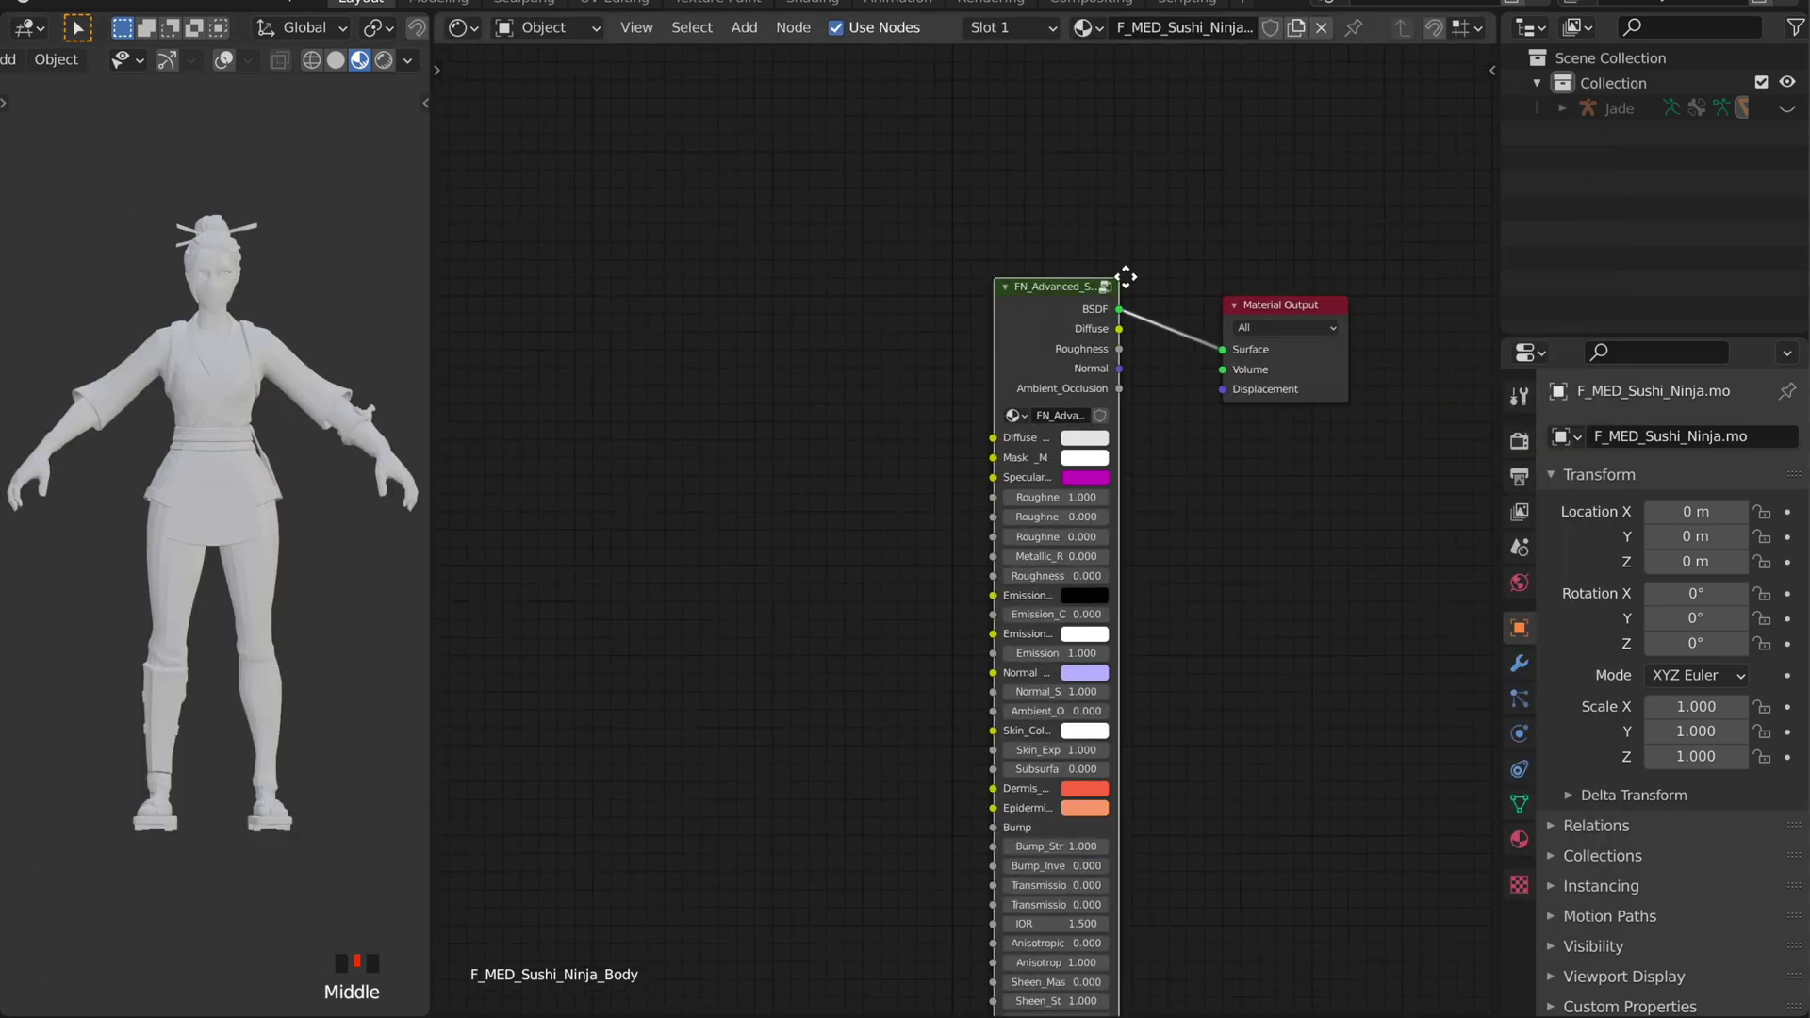
scroll(1126, 276, down, 2)
middle_drag(964, 317, 1090, 323)
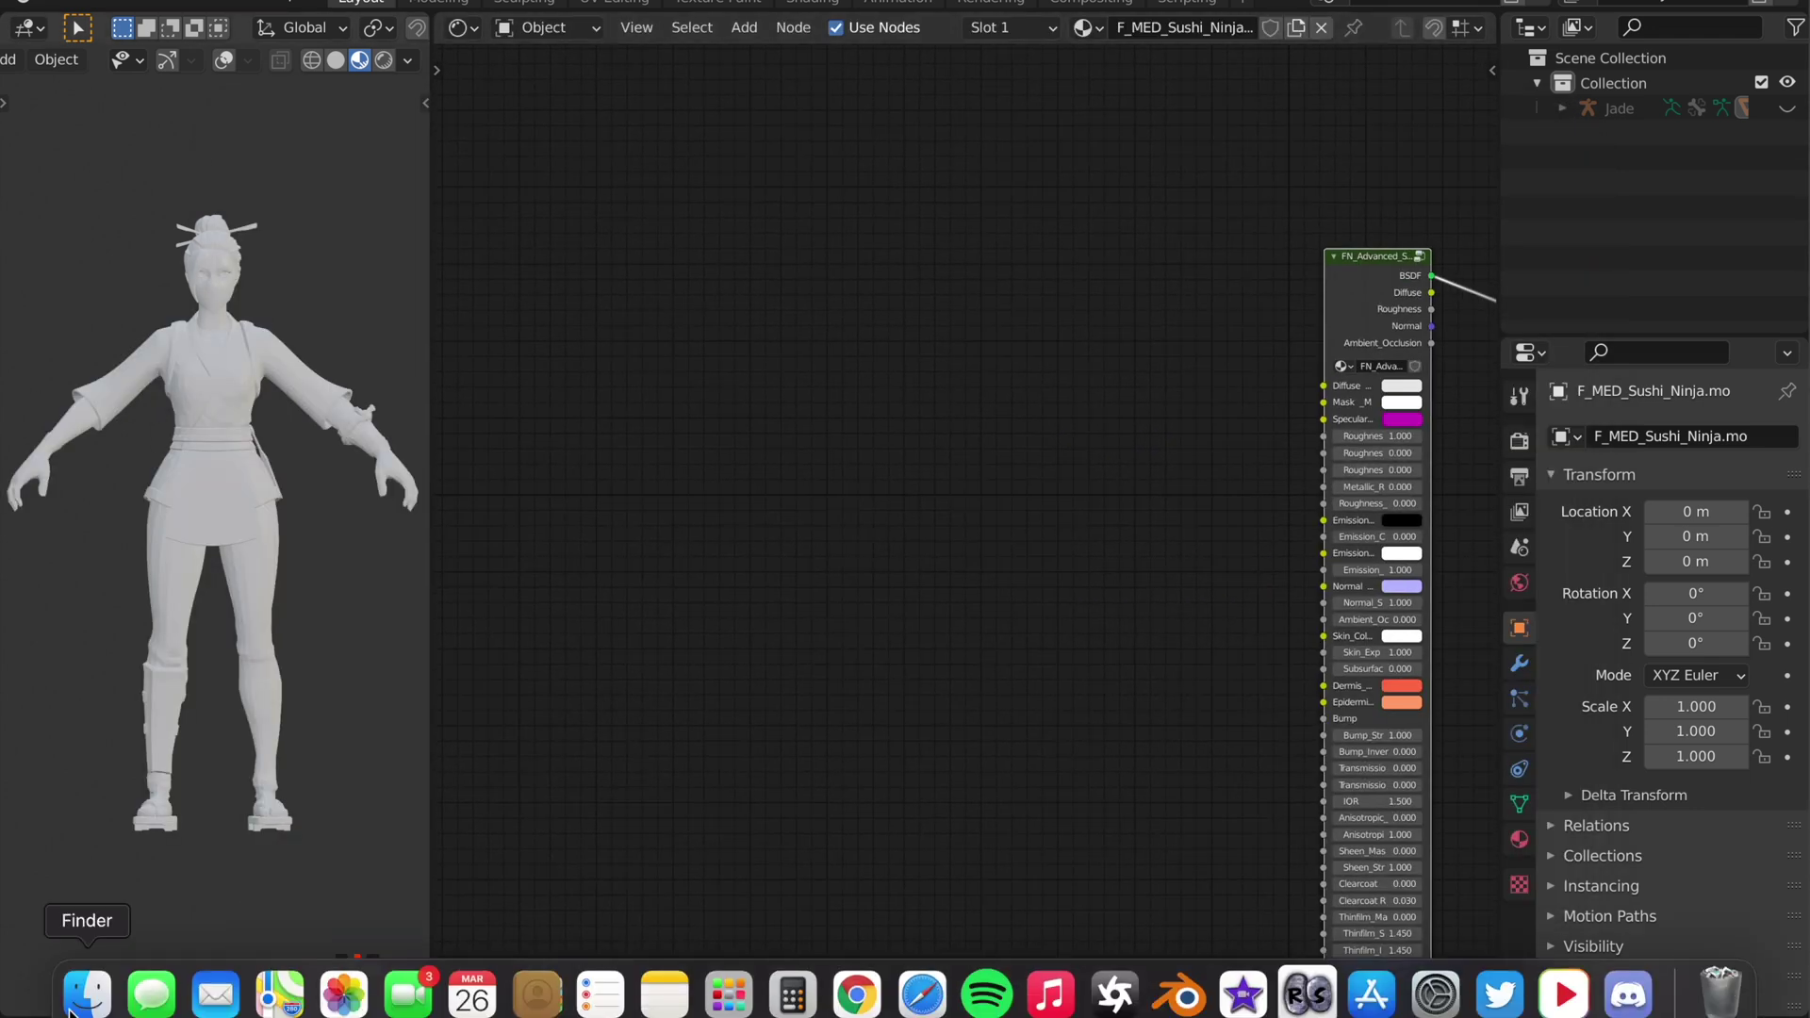
Switch to Finder and browse from MEGAsync Uploads through Female Folder and Bodies to the Sushi Ninja body textures
click(66, 1013)
click(642, 327)
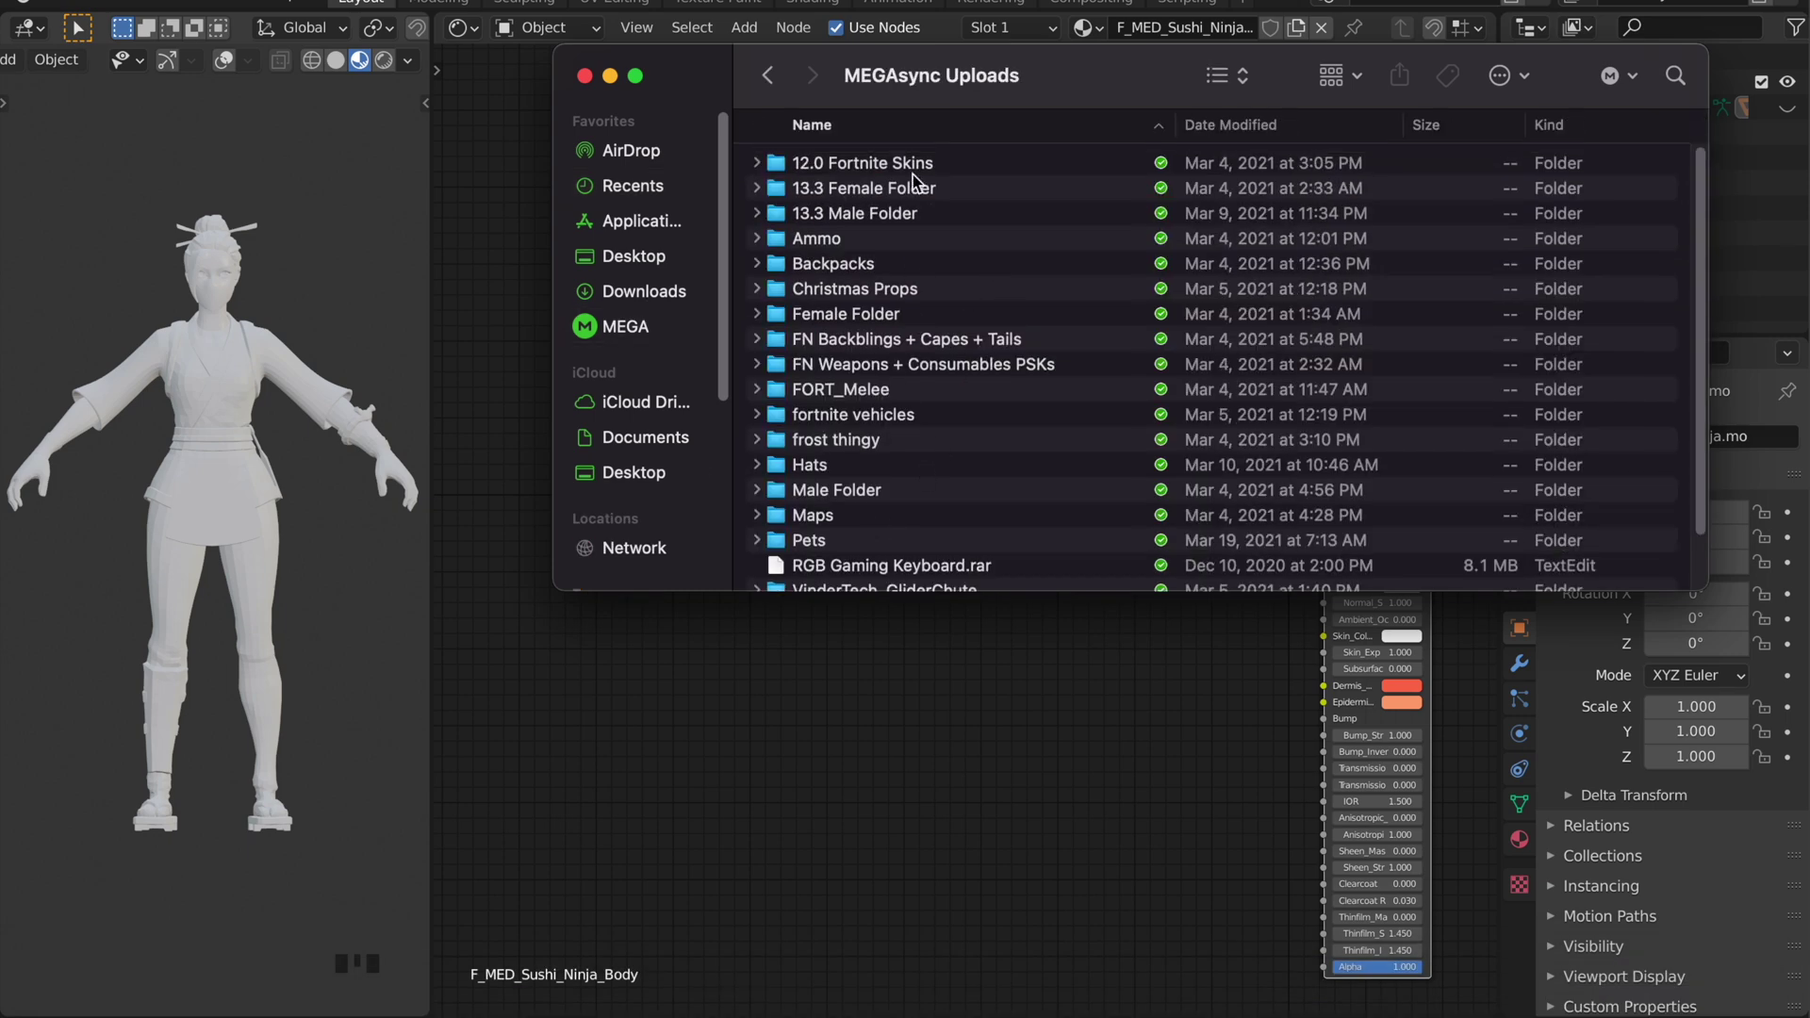
double_click(939, 304)
double_click(1004, 179)
double_click(970, 179)
scroll(1051, 421, down, 10)
scroll(990, 472, down, 15)
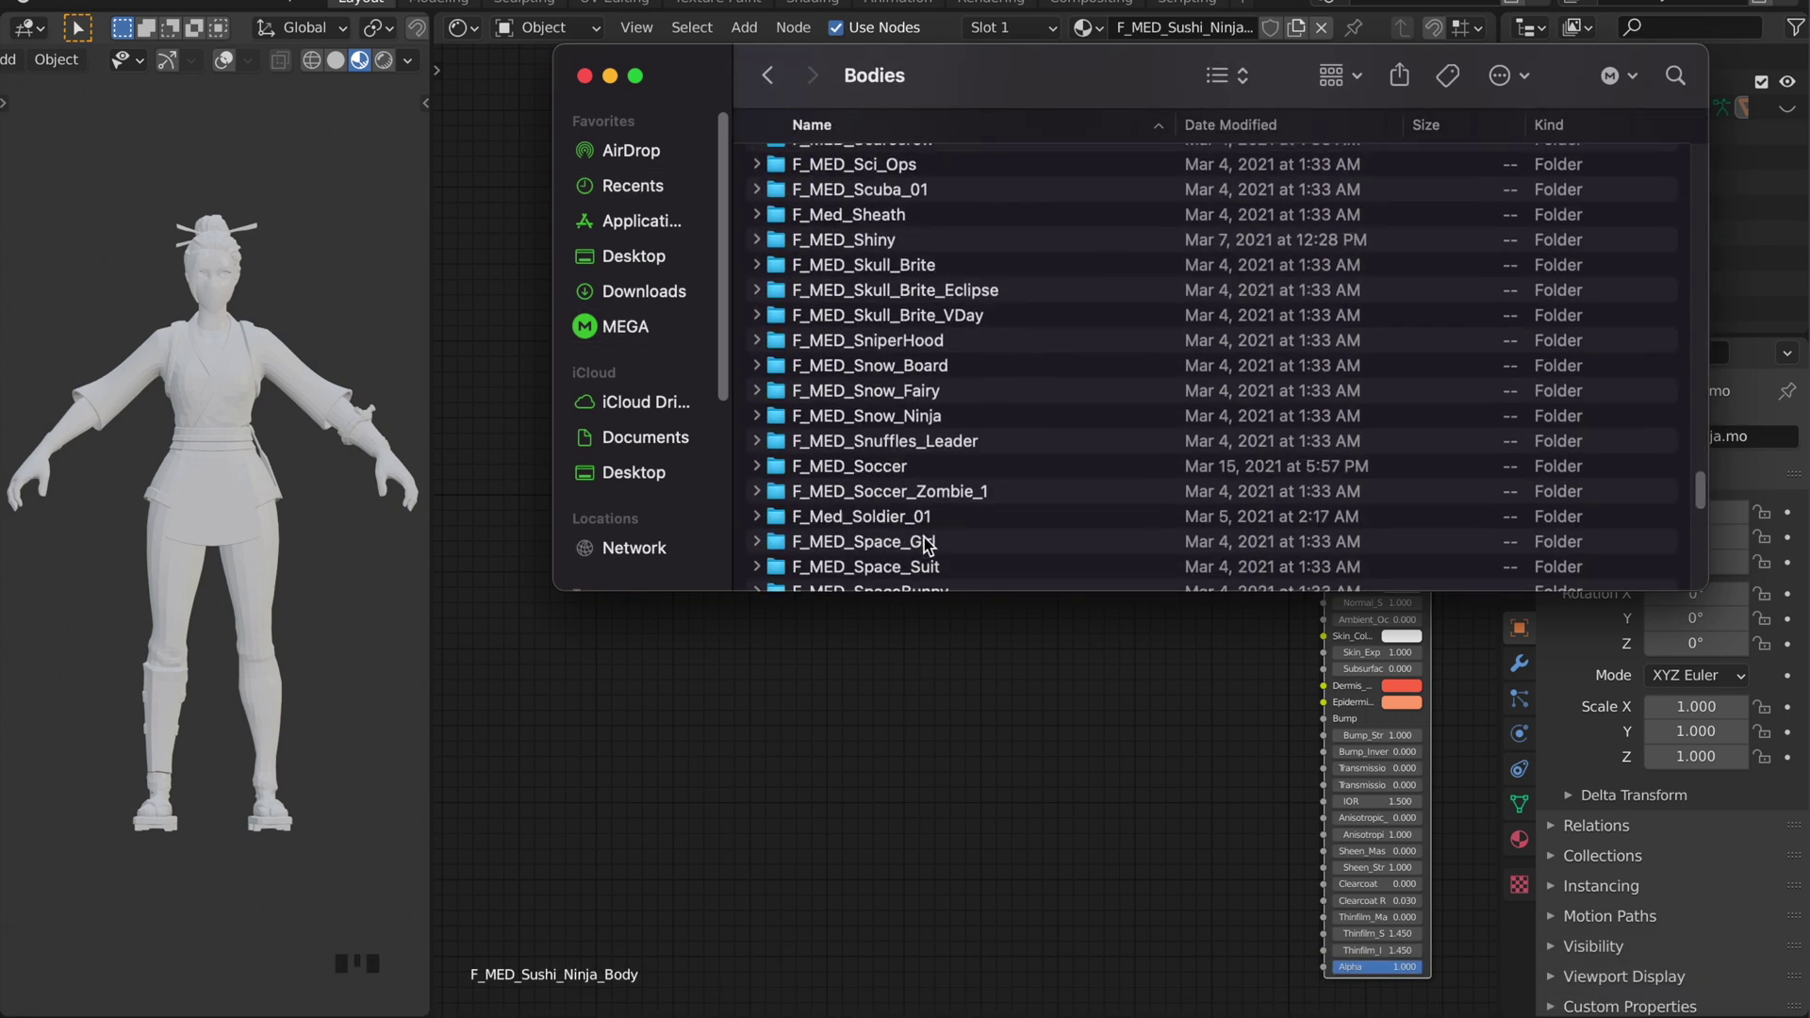
double_click(923, 545)
double_click(877, 188)
click(768, 77)
double_click(877, 213)
Bring the T_F_MED_Sushi_Ninja_Body D, M, S, N and FX TGA textures into the body material's node editor as image nodes
drag(1020, 92, 794, 85)
drag(744, 157, 818, 657)
drag(745, 207, 629, 662)
drag(736, 257, 564, 676)
drag(738, 182, 730, 914)
click(952, 839)
Spread out the body texture nodes in front of the FN Advanced Shader group's inputs
scroll(961, 720, up, 3)
drag(793, 599, 868, 251)
drag(599, 862, 597, 813)
scroll(697, 801, down, 2)
middle_drag(713, 810, 779, 767)
drag(604, 776, 601, 821)
drag(526, 791, 518, 837)
middle_drag(678, 924, 700, 790)
drag(737, 933, 736, 889)
Connect texture colors to the shader: D to Diffuse, M to Mask, S to Specular, N to Normal, FX to Anisotropic_Mask, Sheen_Mask and Clearcoat
drag(963, 163, 1269, 185)
click(752, 517)
drag(756, 517, 986, 486)
drag(677, 482, 1270, 417)
drag(563, 527, 570, 575)
drag(601, 497, 1272, 223)
drag(793, 775, 1273, 690)
drag(793, 775, 961, 760)
Set the shader group's Ambient Occlusion to 1 and its Subsurface to 0.02
double_click(1347, 457)
text(1)
key(Return)
double_click(1354, 513)
text(0.04)
key(Return)
double_click(1372, 513)
text(0.02)
key(Return)
click(1099, 683)
Hide the node options of all the body texture nodes
drag(1111, 889, 566, 185)
right_click(879, 502)
click(876, 952)
click(901, 604)
Stack the texture nodes in one column in the order D, M, S, N, FX
drag(886, 490, 839, 328)
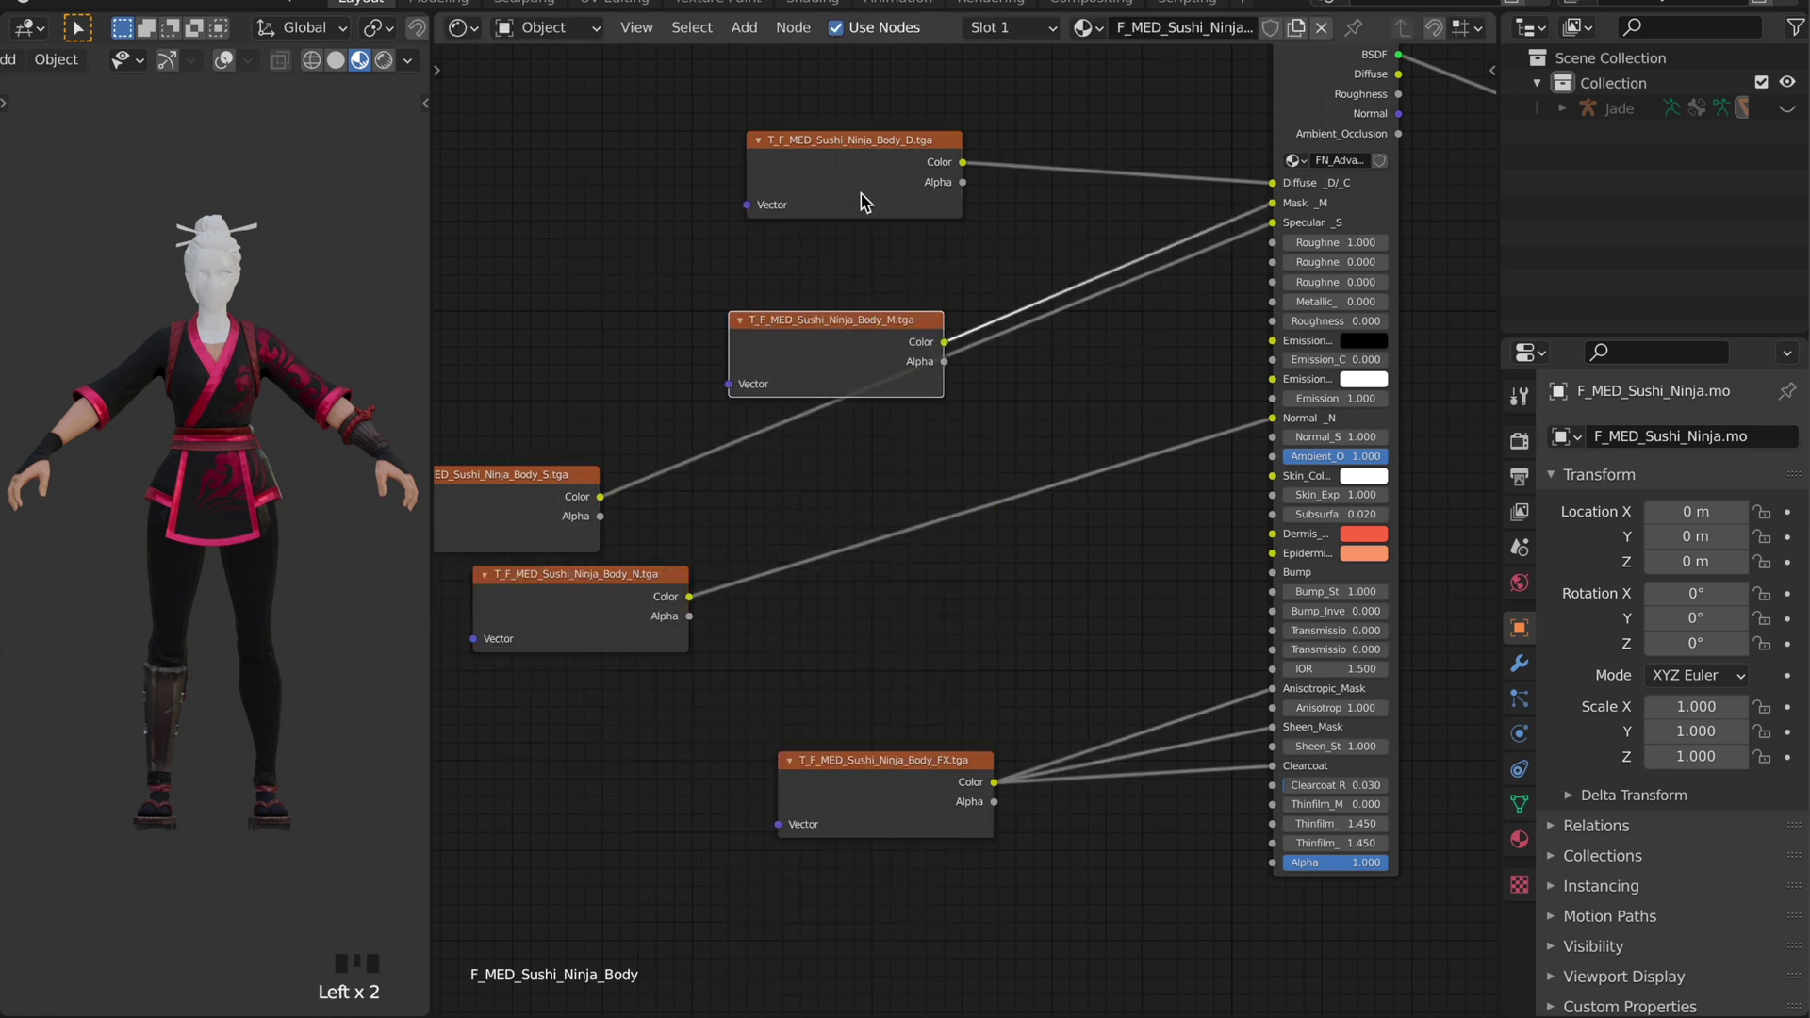
drag(863, 189, 880, 207)
drag(851, 346, 889, 271)
drag(553, 477, 933, 341)
drag(639, 577, 930, 432)
drag(886, 762, 873, 520)
click(602, 489)
Save the project as Jade.blend in the Downloads folder
click(64, 4)
click(311, 426)
click(65, 4)
click(294, 418)
click(64, 5)
click(271, 395)
click(64, 4)
click(103, 182)
click(943, 858)
text(Jade)
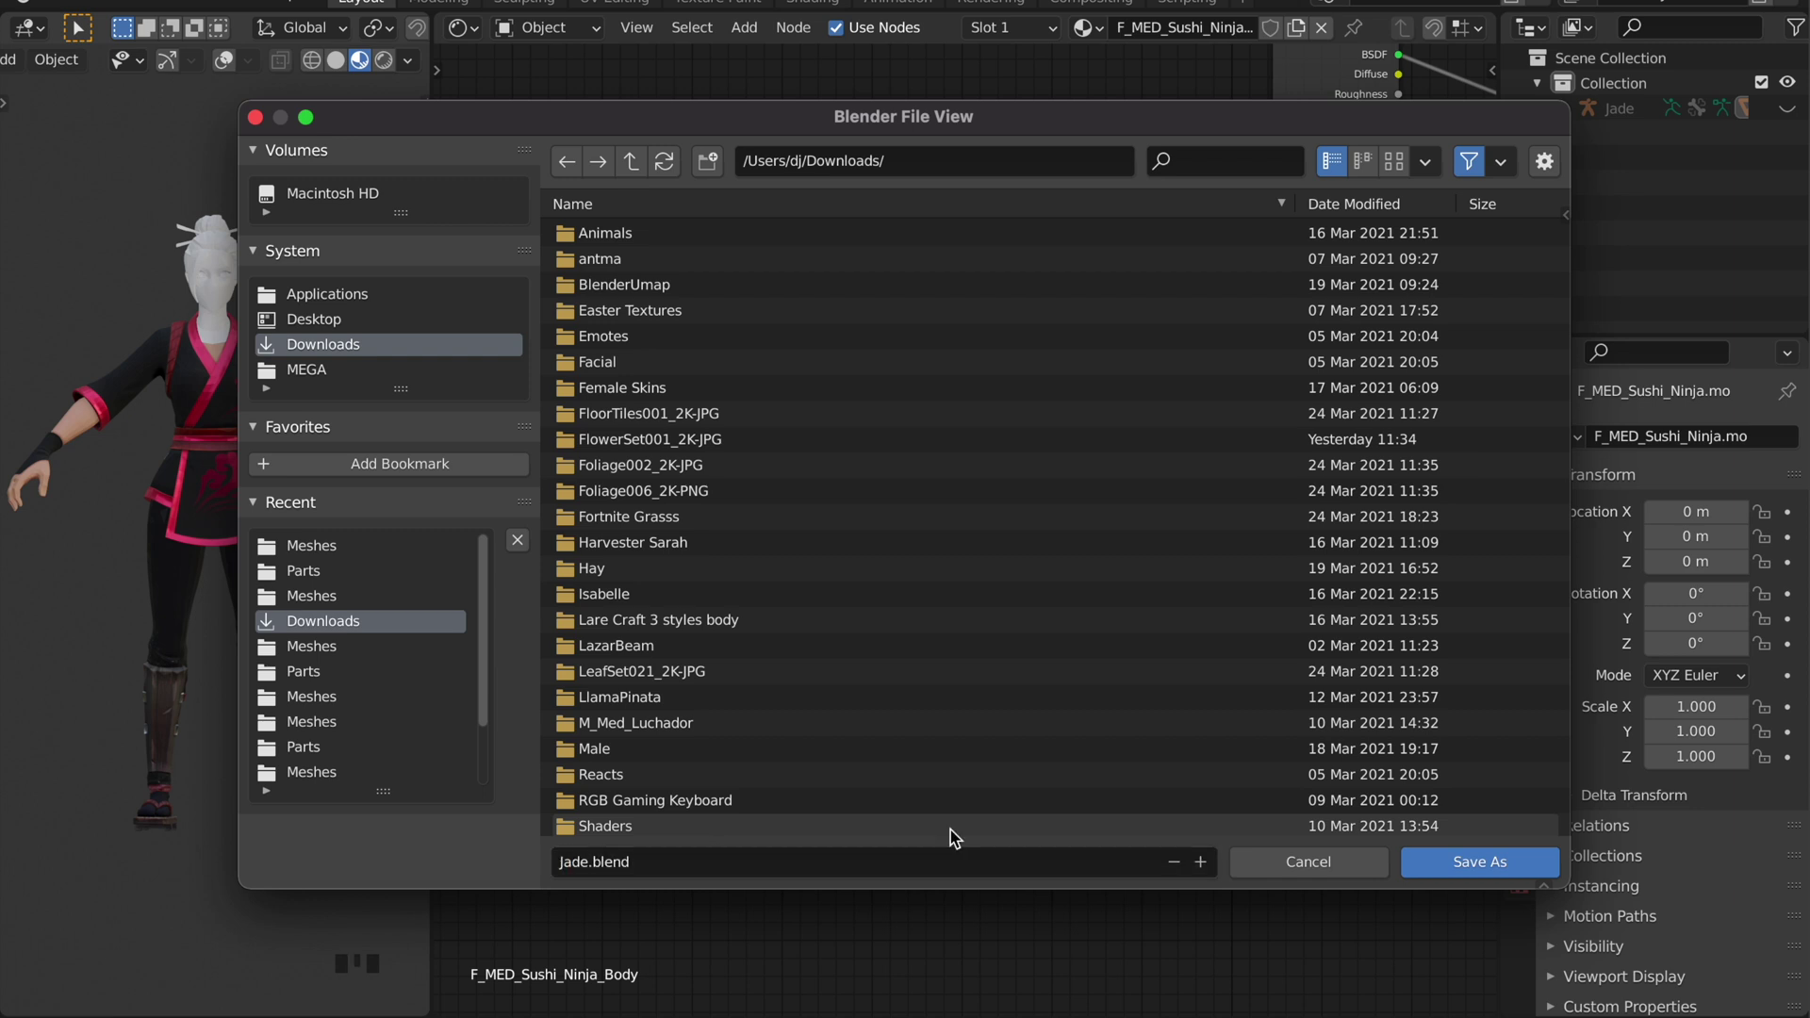
key(Return)
key(Return)
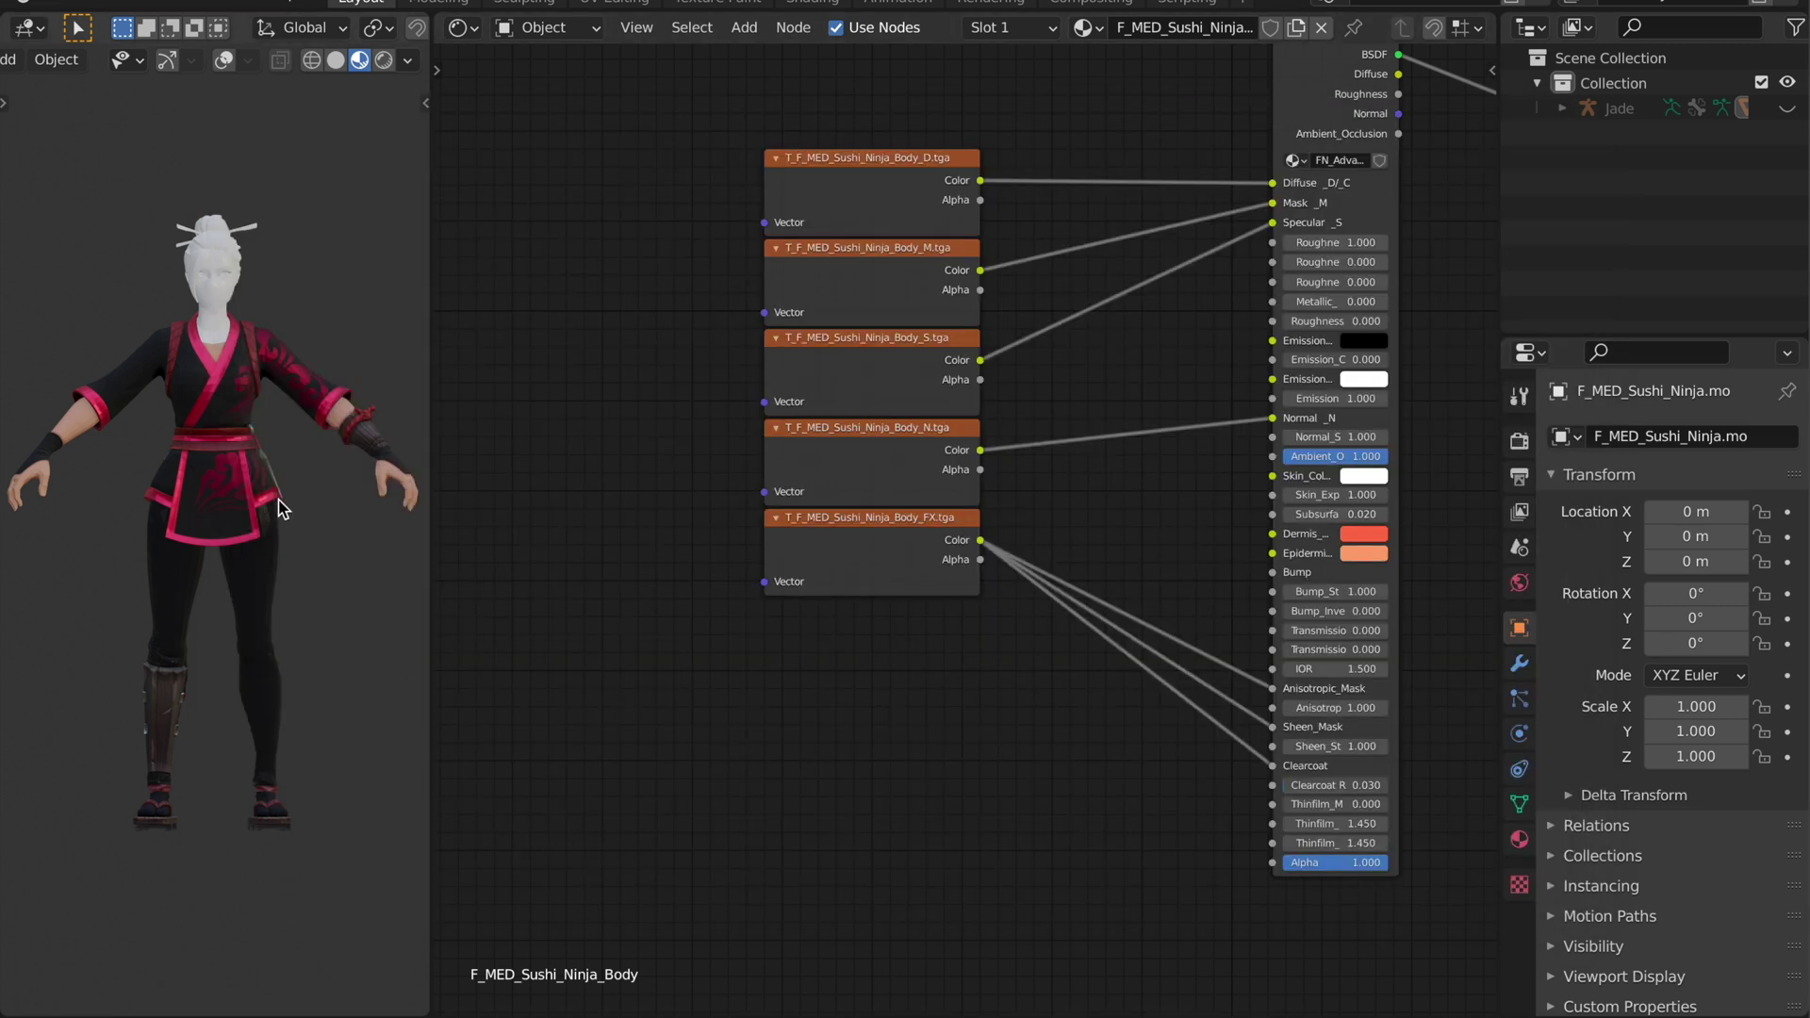
Rename the F_MED_Sushi_Ninja_Body material as Body
scroll(279, 508, up, 2)
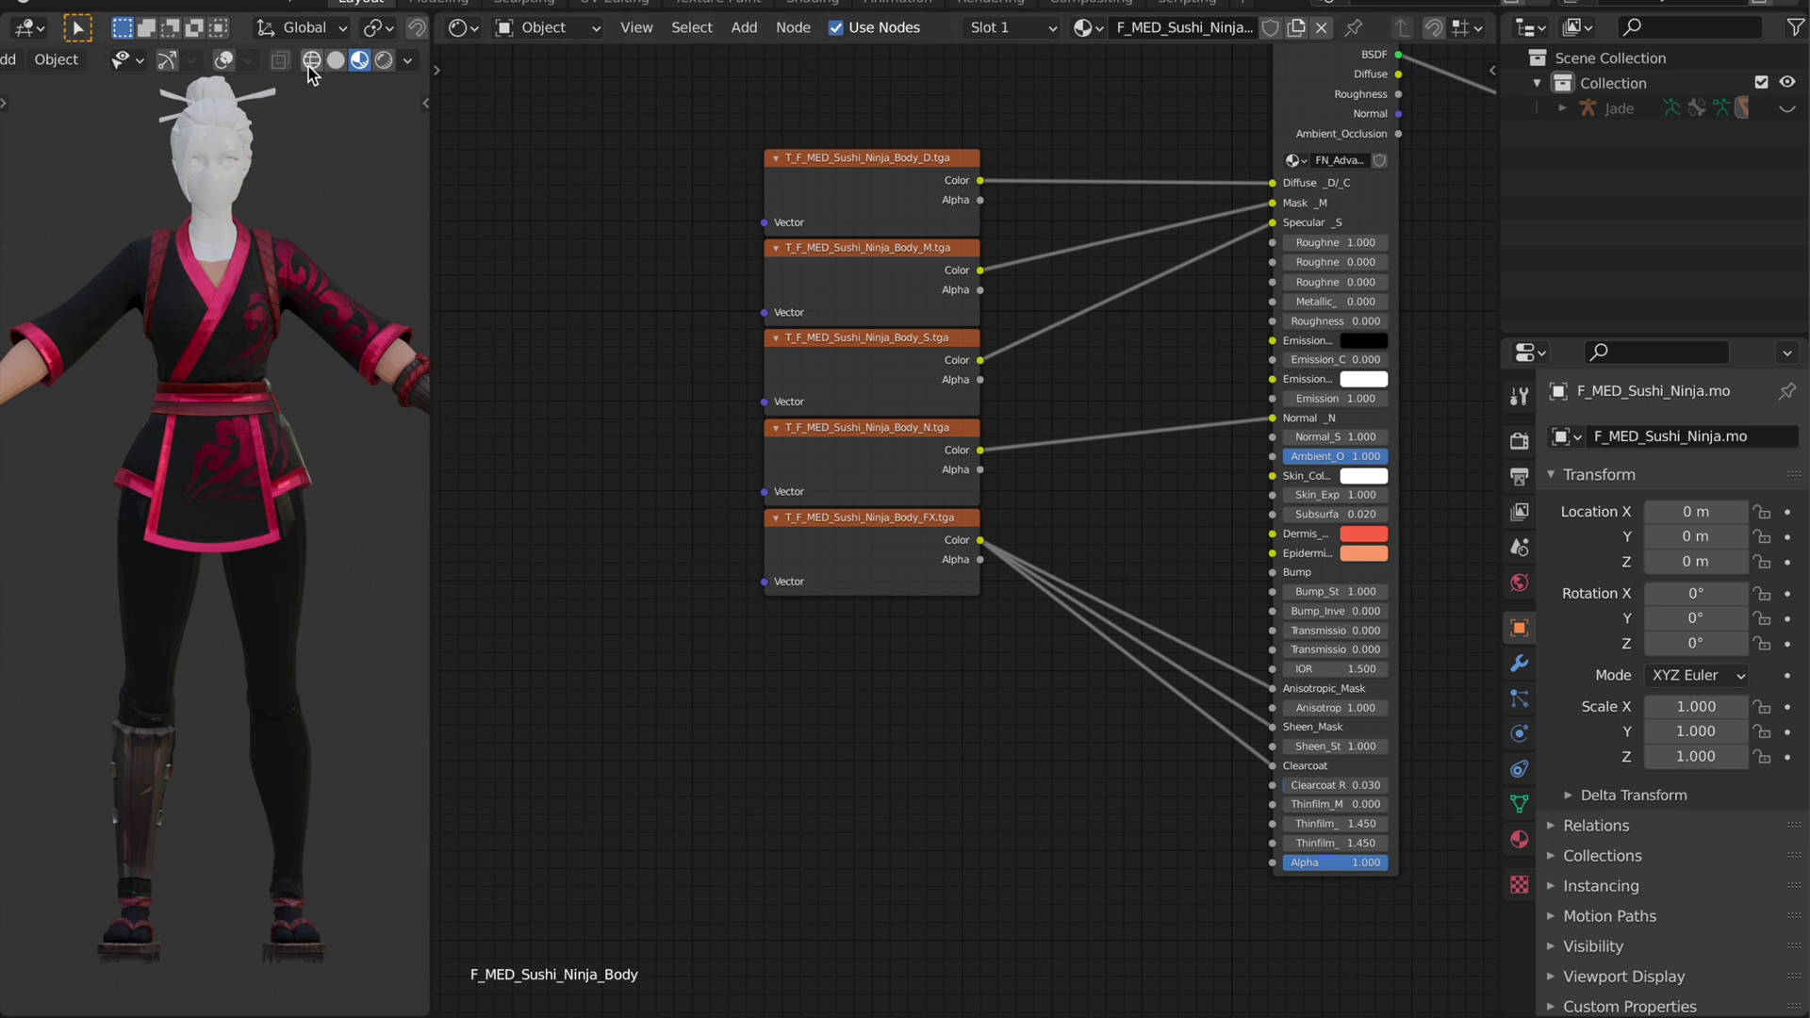
click(224, 59)
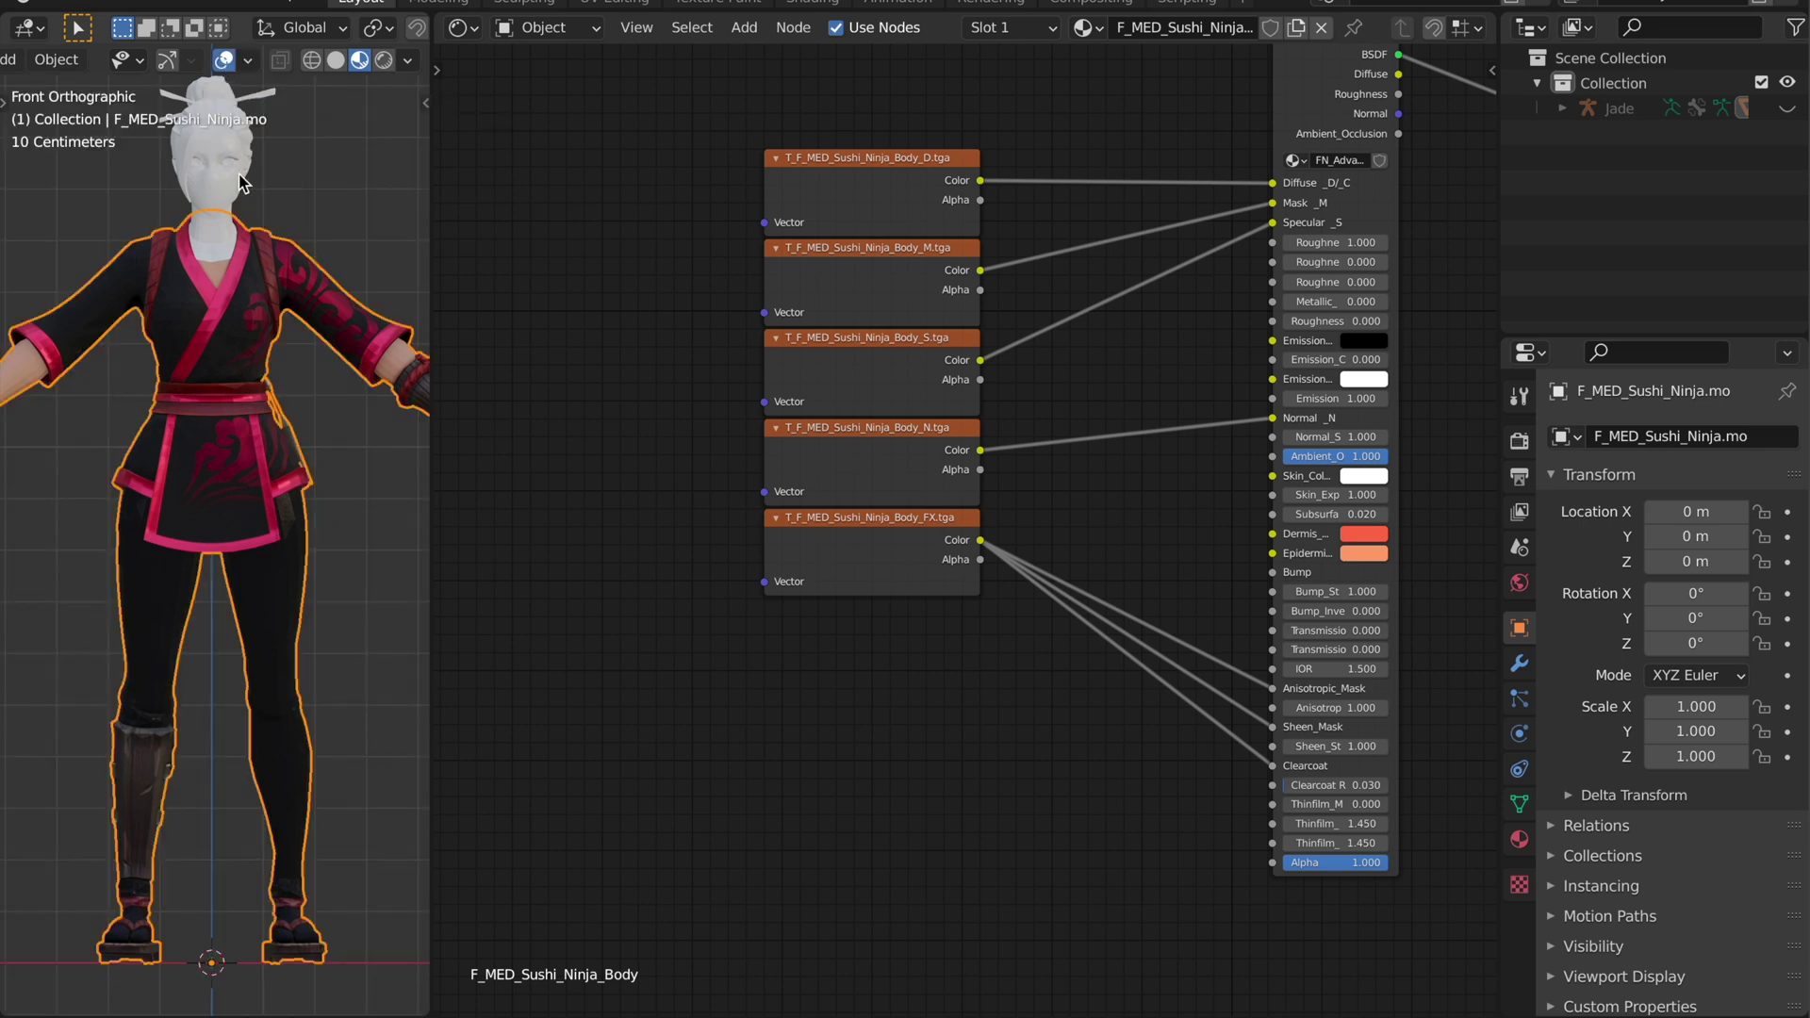
click(1204, 28)
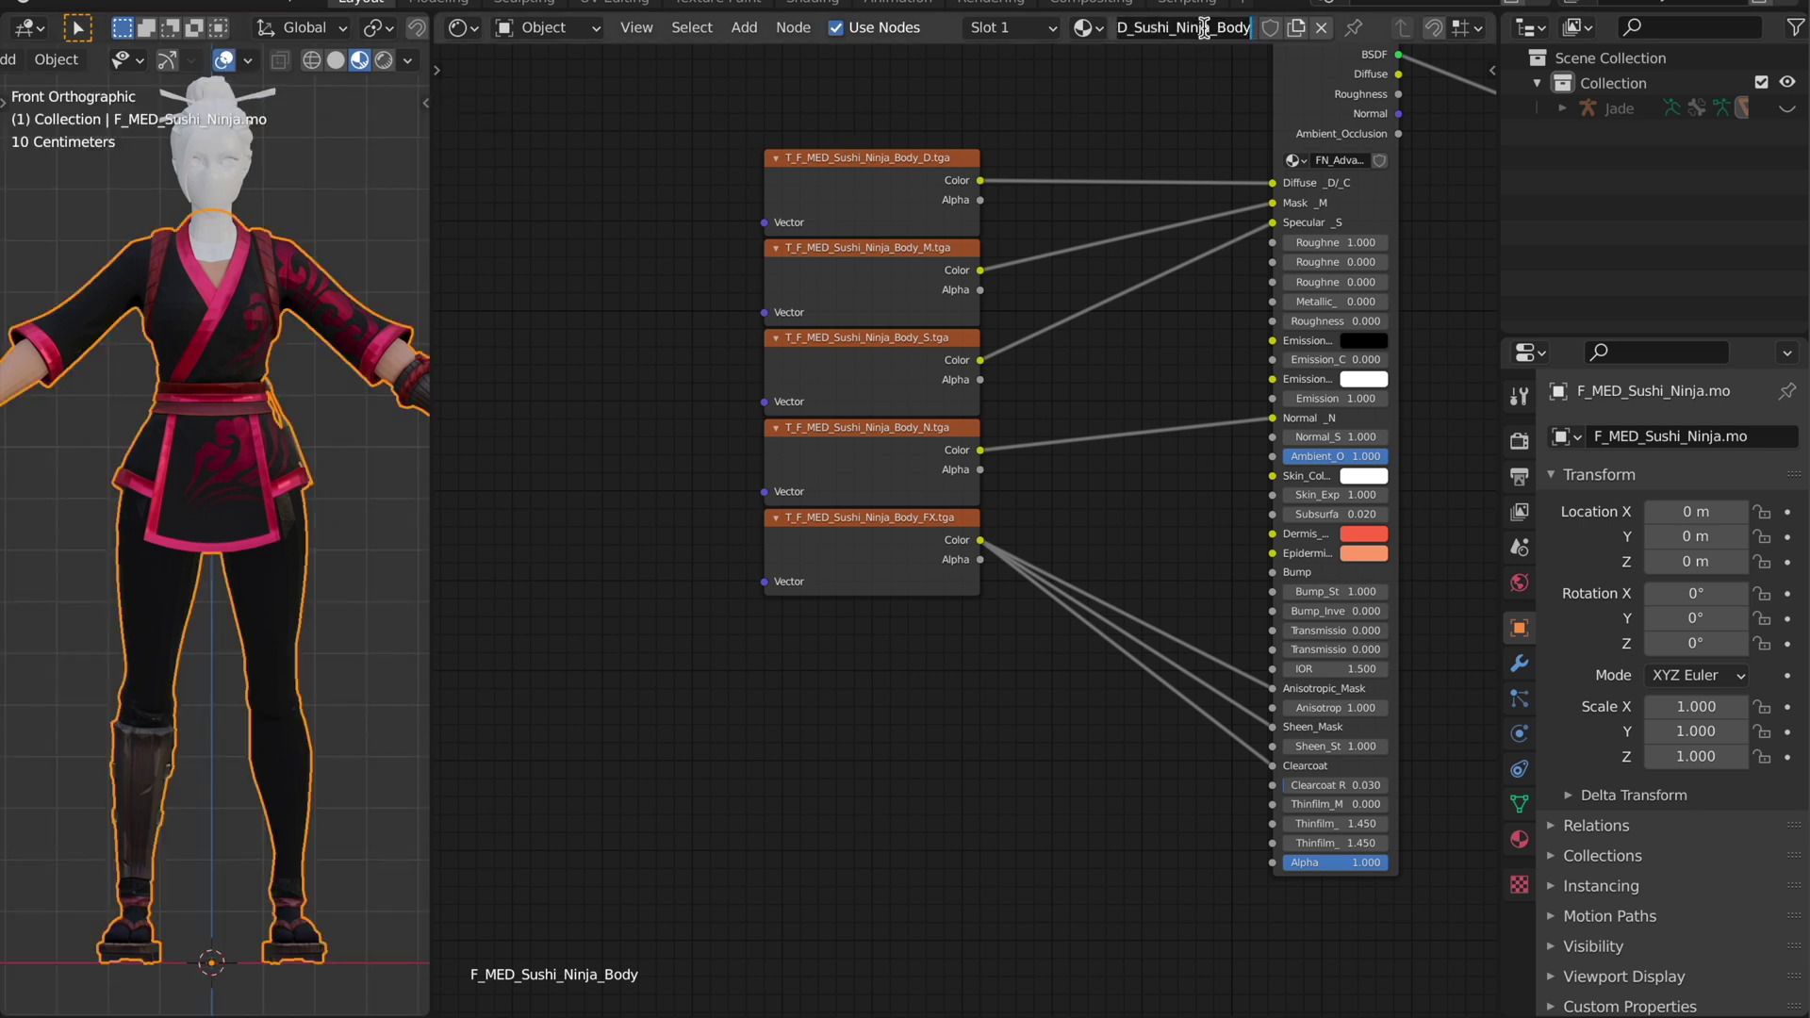
text(Body)
key(Return)
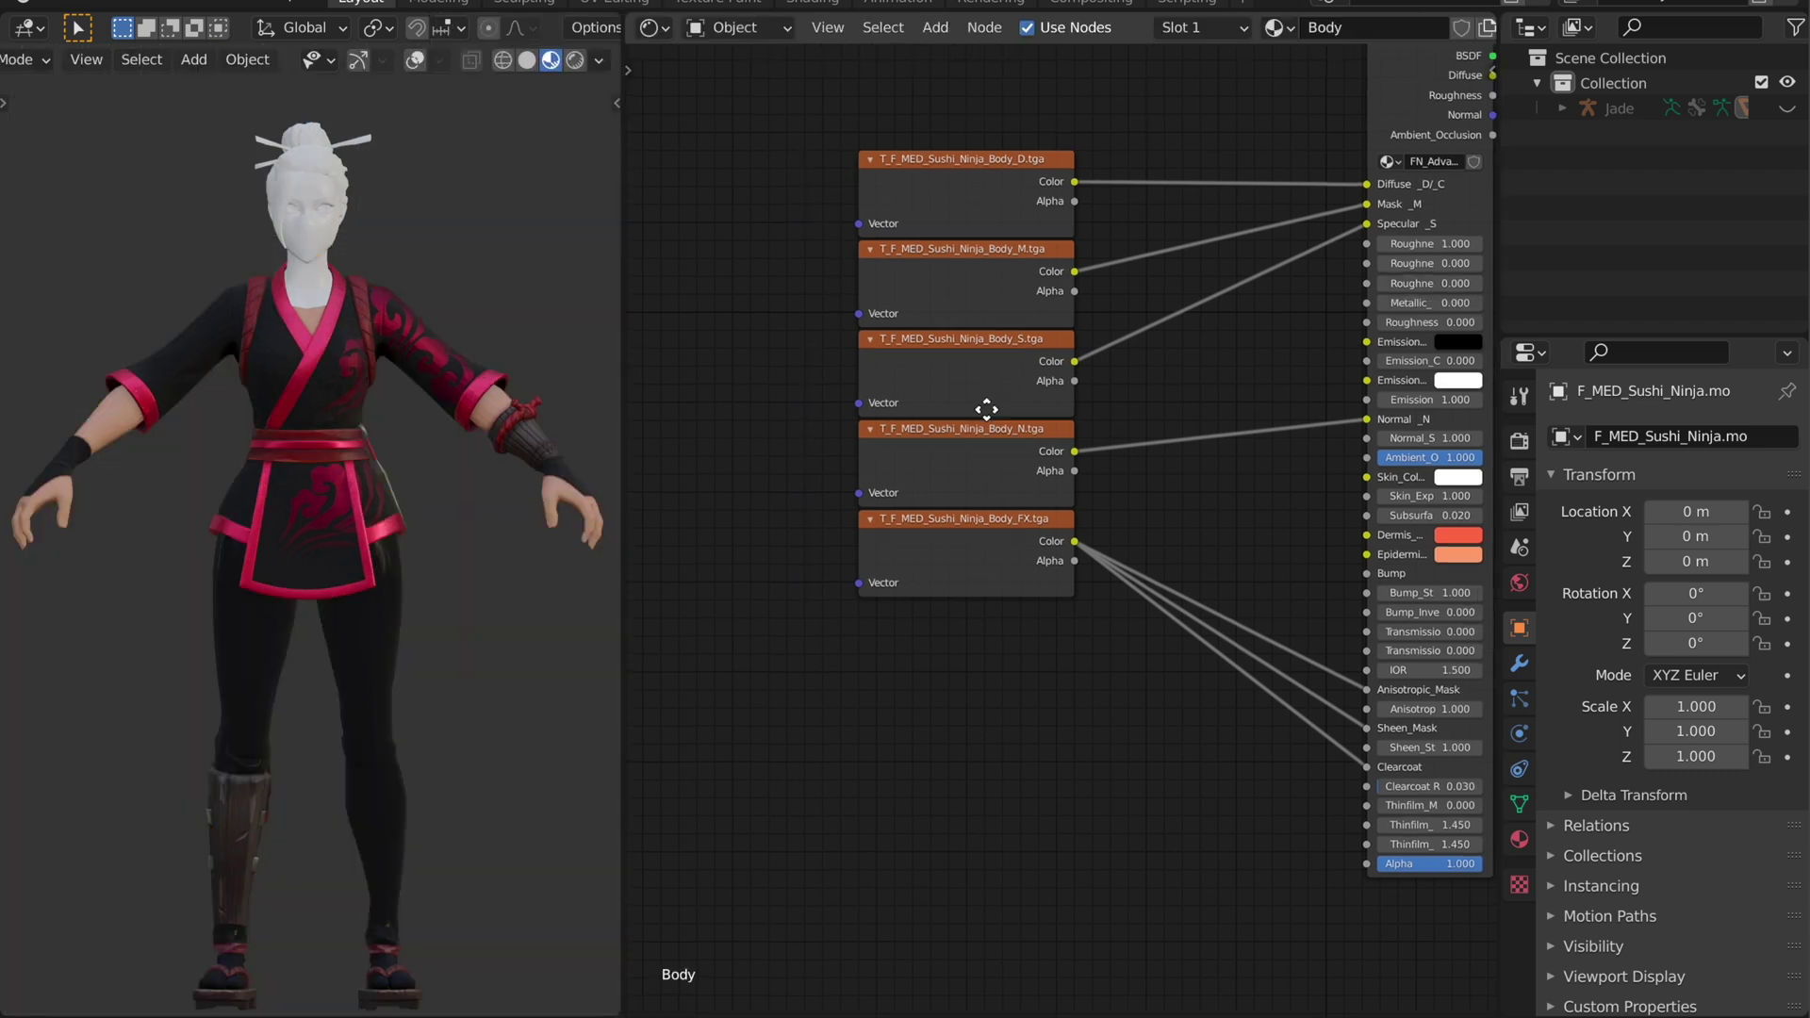
Disconnect the body D texture from the shader's Diffuse input and move its node away from the texture column
middle_drag(986, 409, 990, 591)
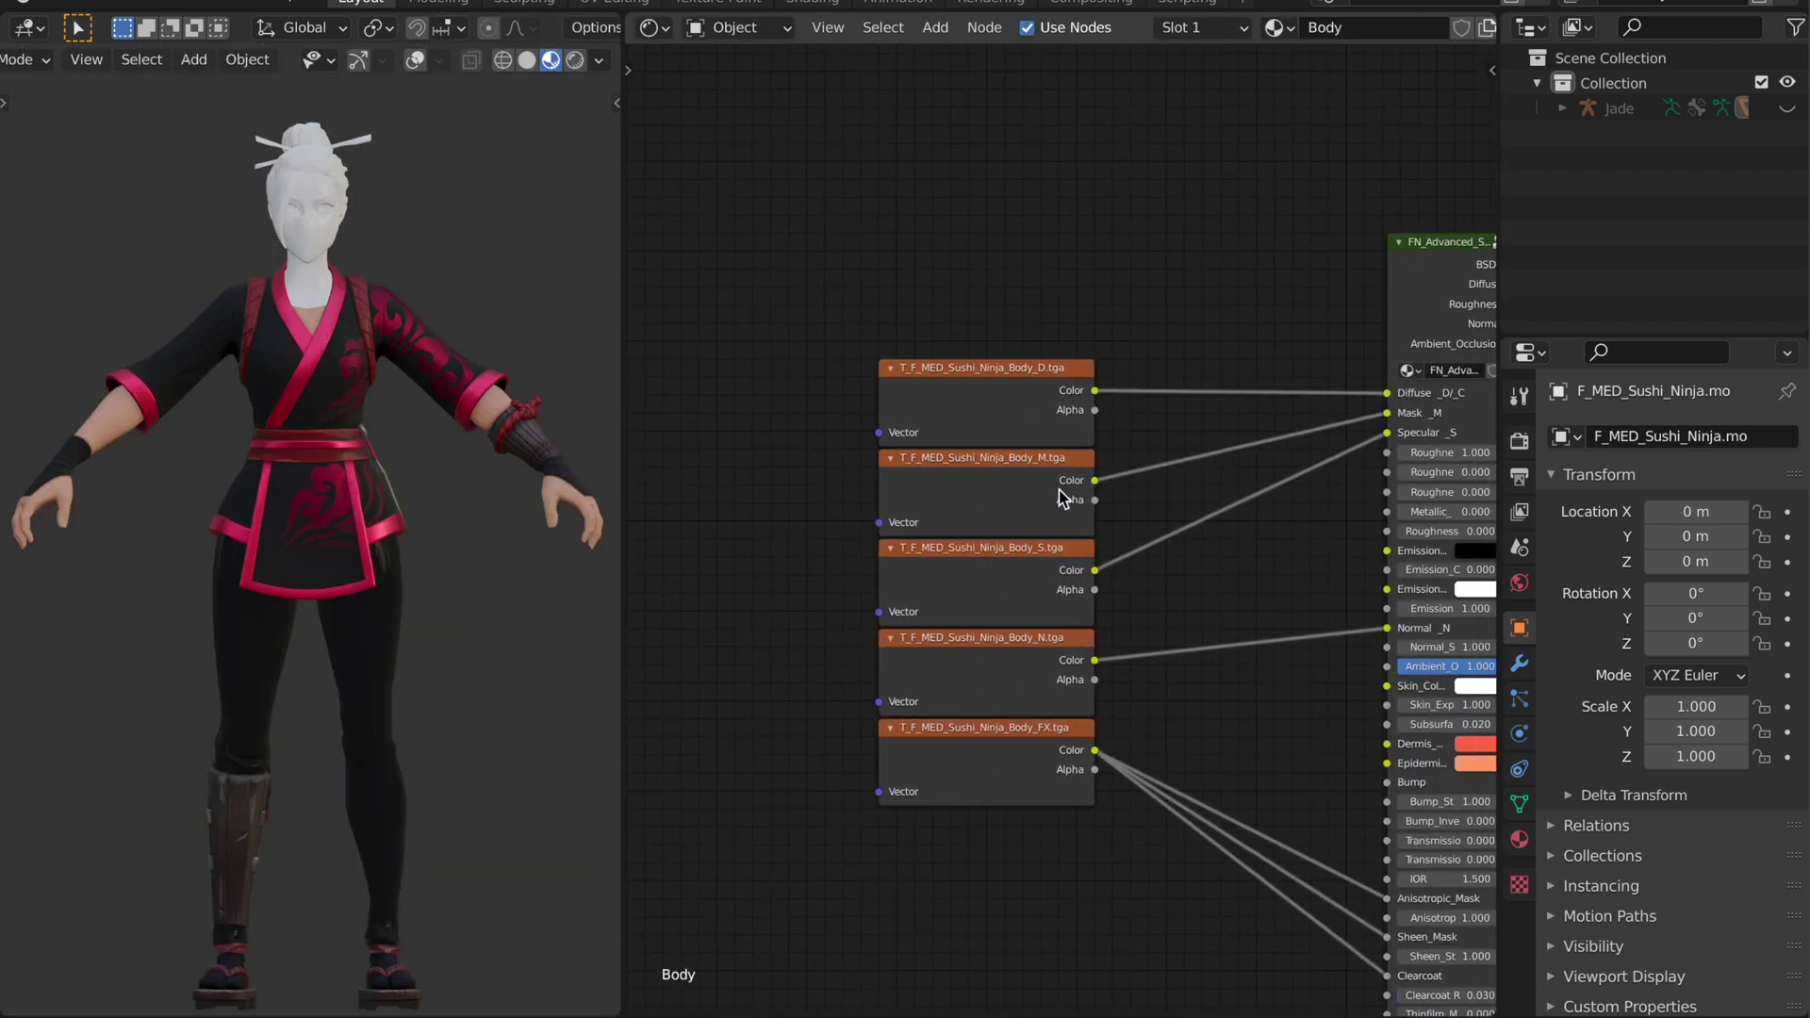
drag(1385, 395, 1325, 375)
click(823, 386)
drag(981, 369, 843, 386)
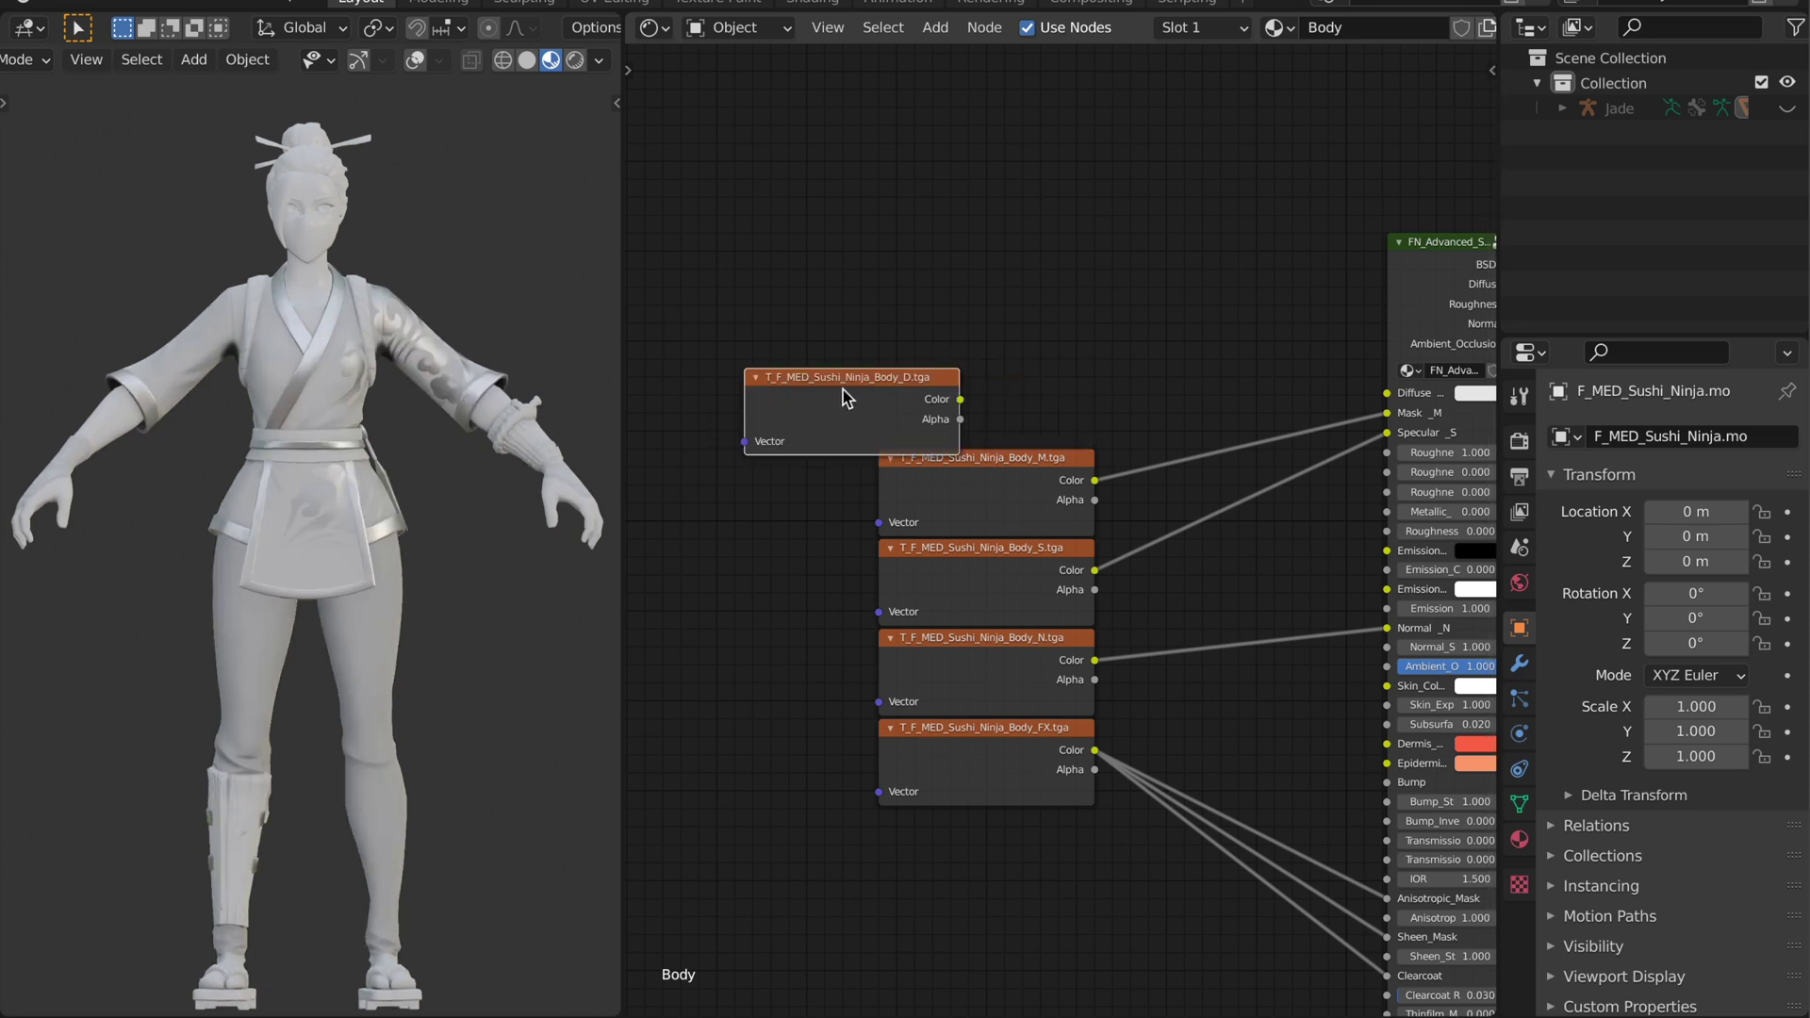
scroll(845, 389, down, 1)
middle_drag(864, 424, 987, 412)
drag(986, 413, 774, 406)
middle_drag(831, 360, 856, 362)
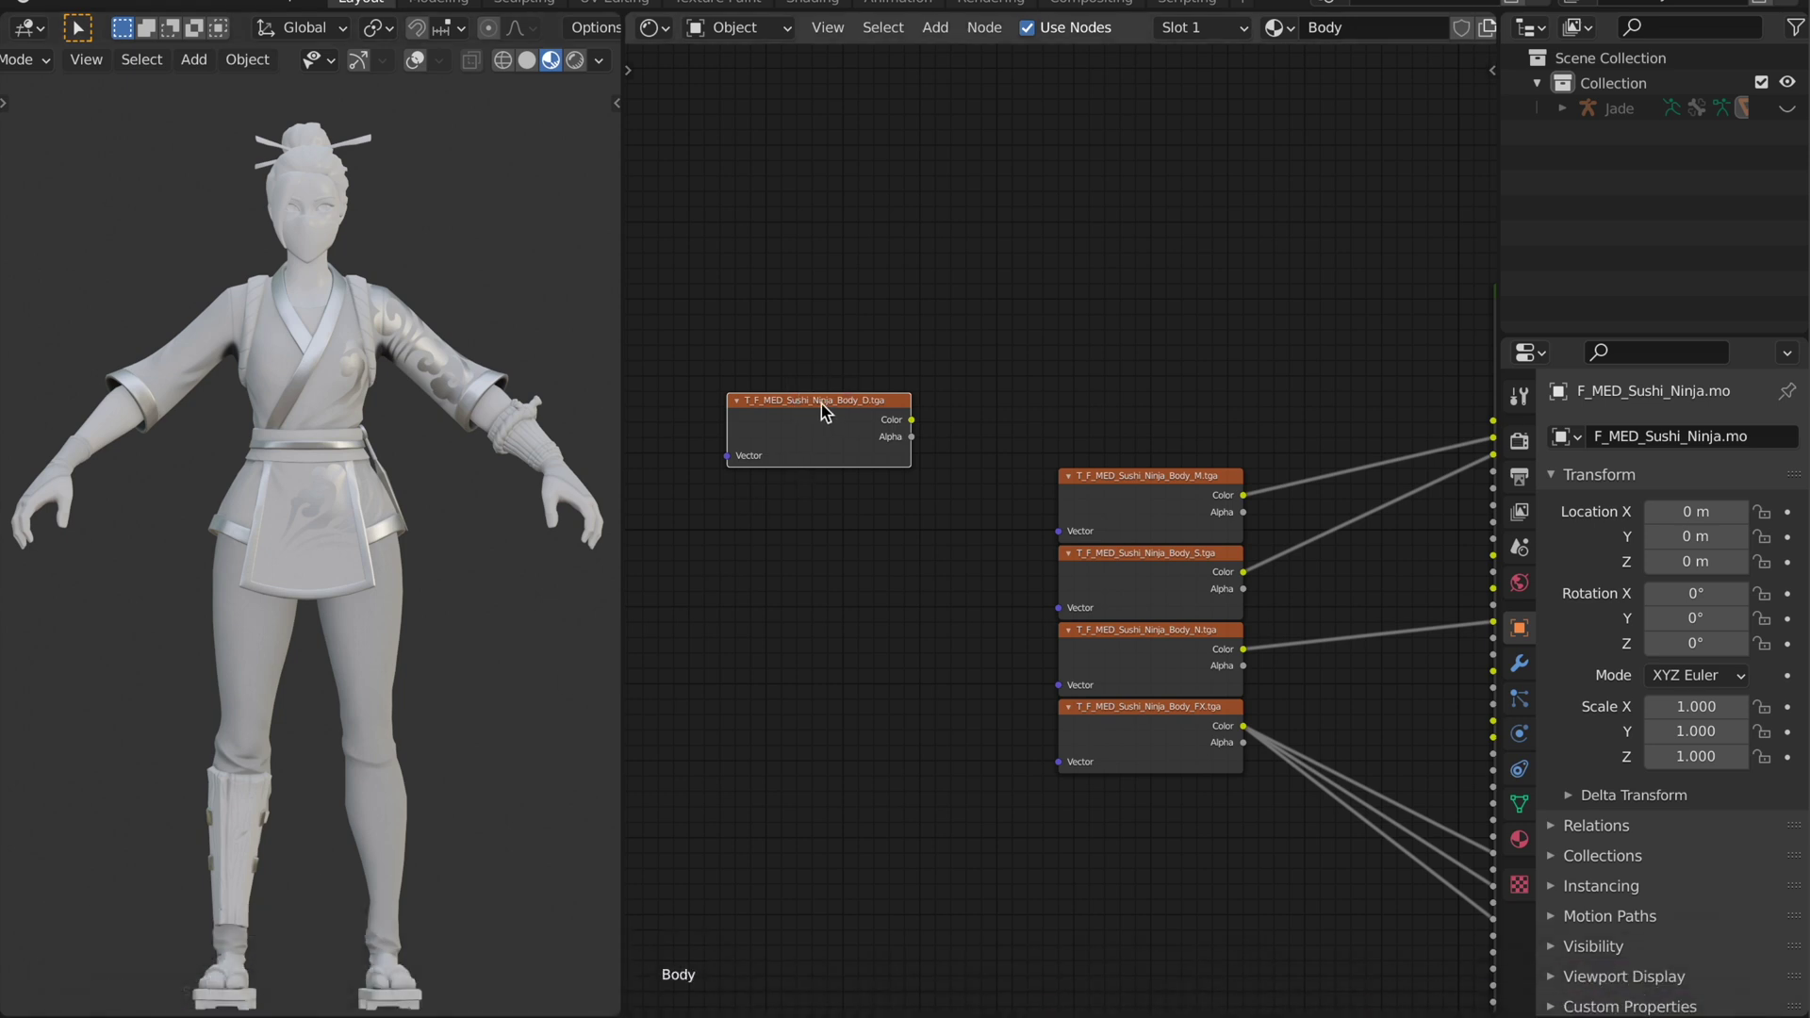
Label the separated diffuse texture node Red Jade Body
key(F2)
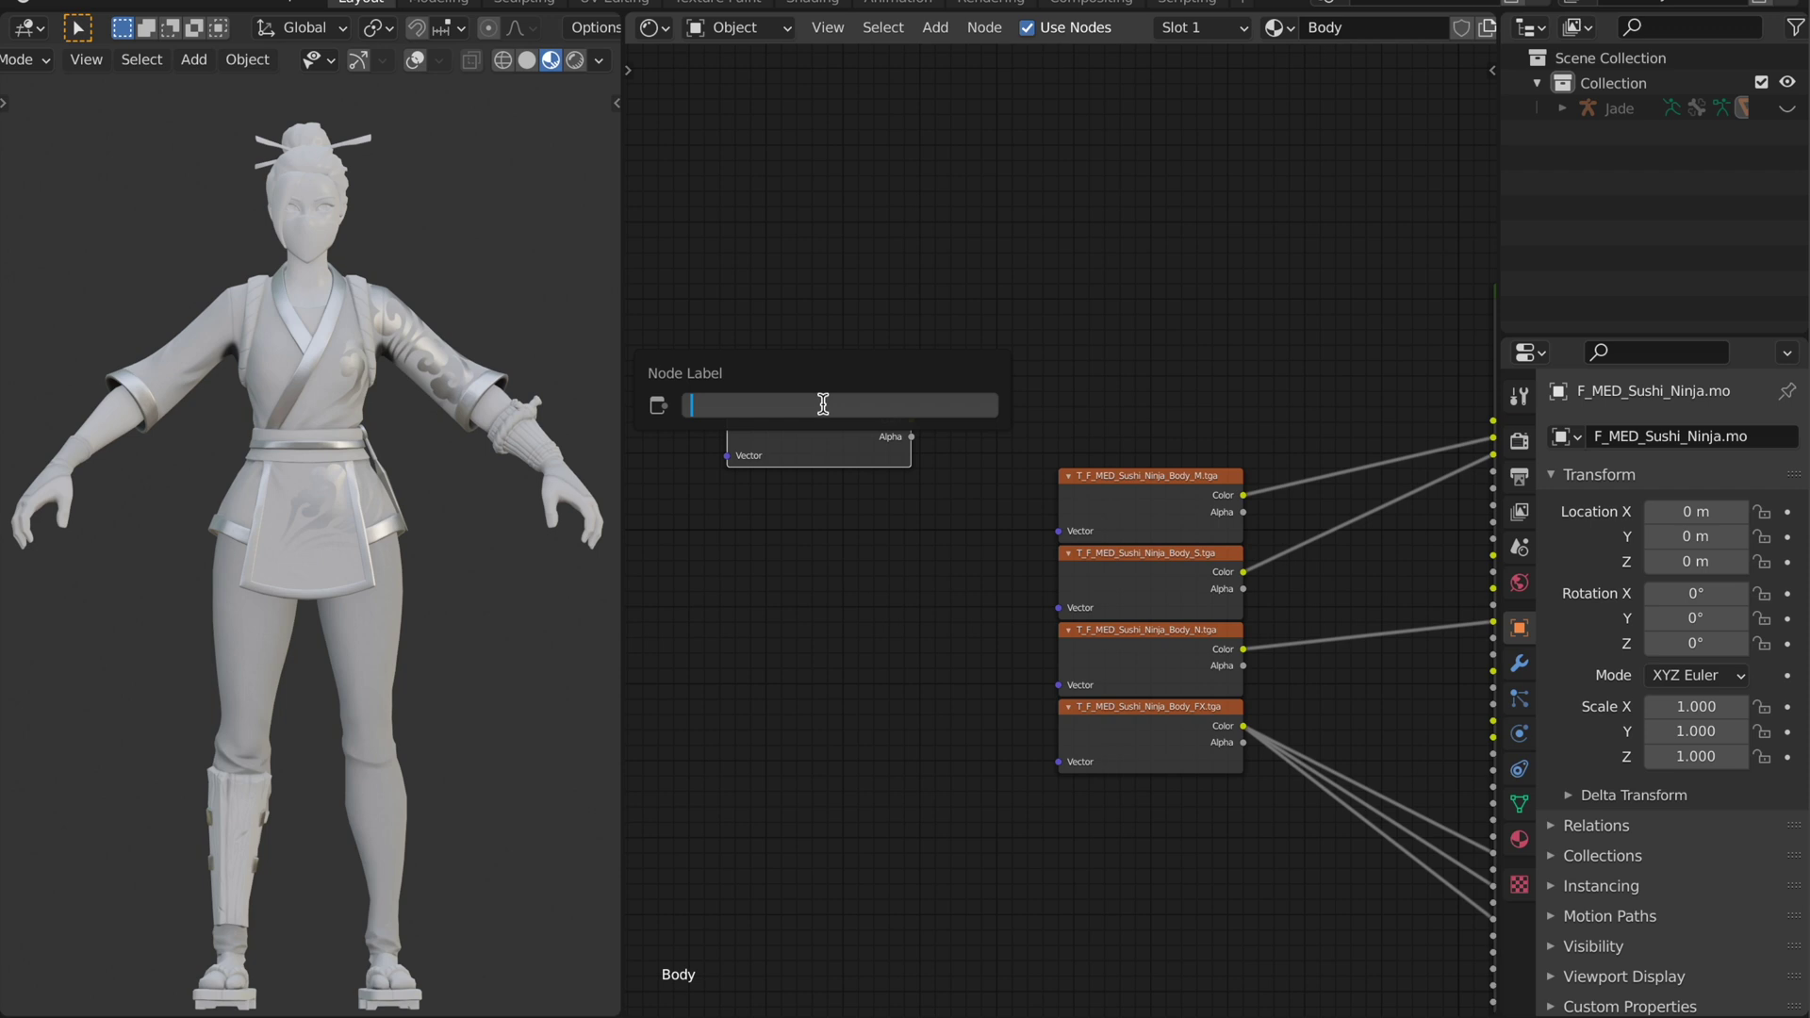
text(Red Jade Body)
key(Return)
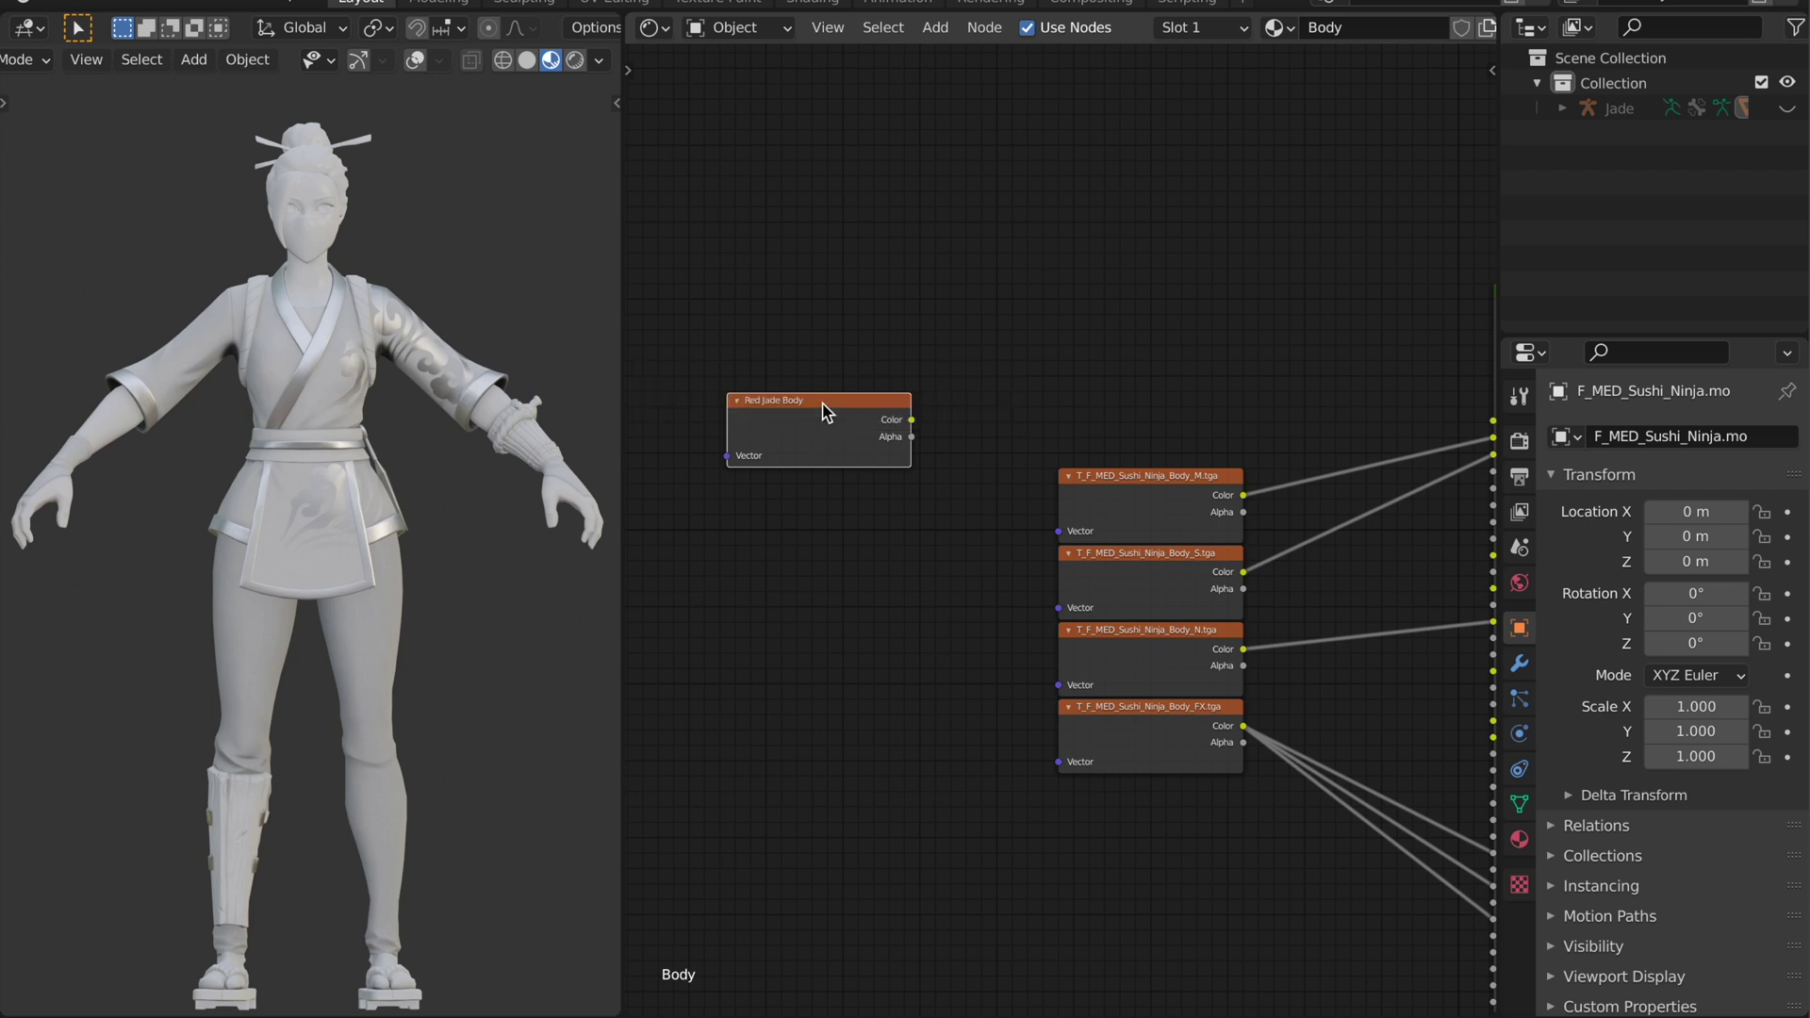
Bring T_F_MED_Sushi_Ninja_Blue_Body_D.tga from Finder's MEGA folder into the node editor below the Red Jade Body node
click(87, 994)
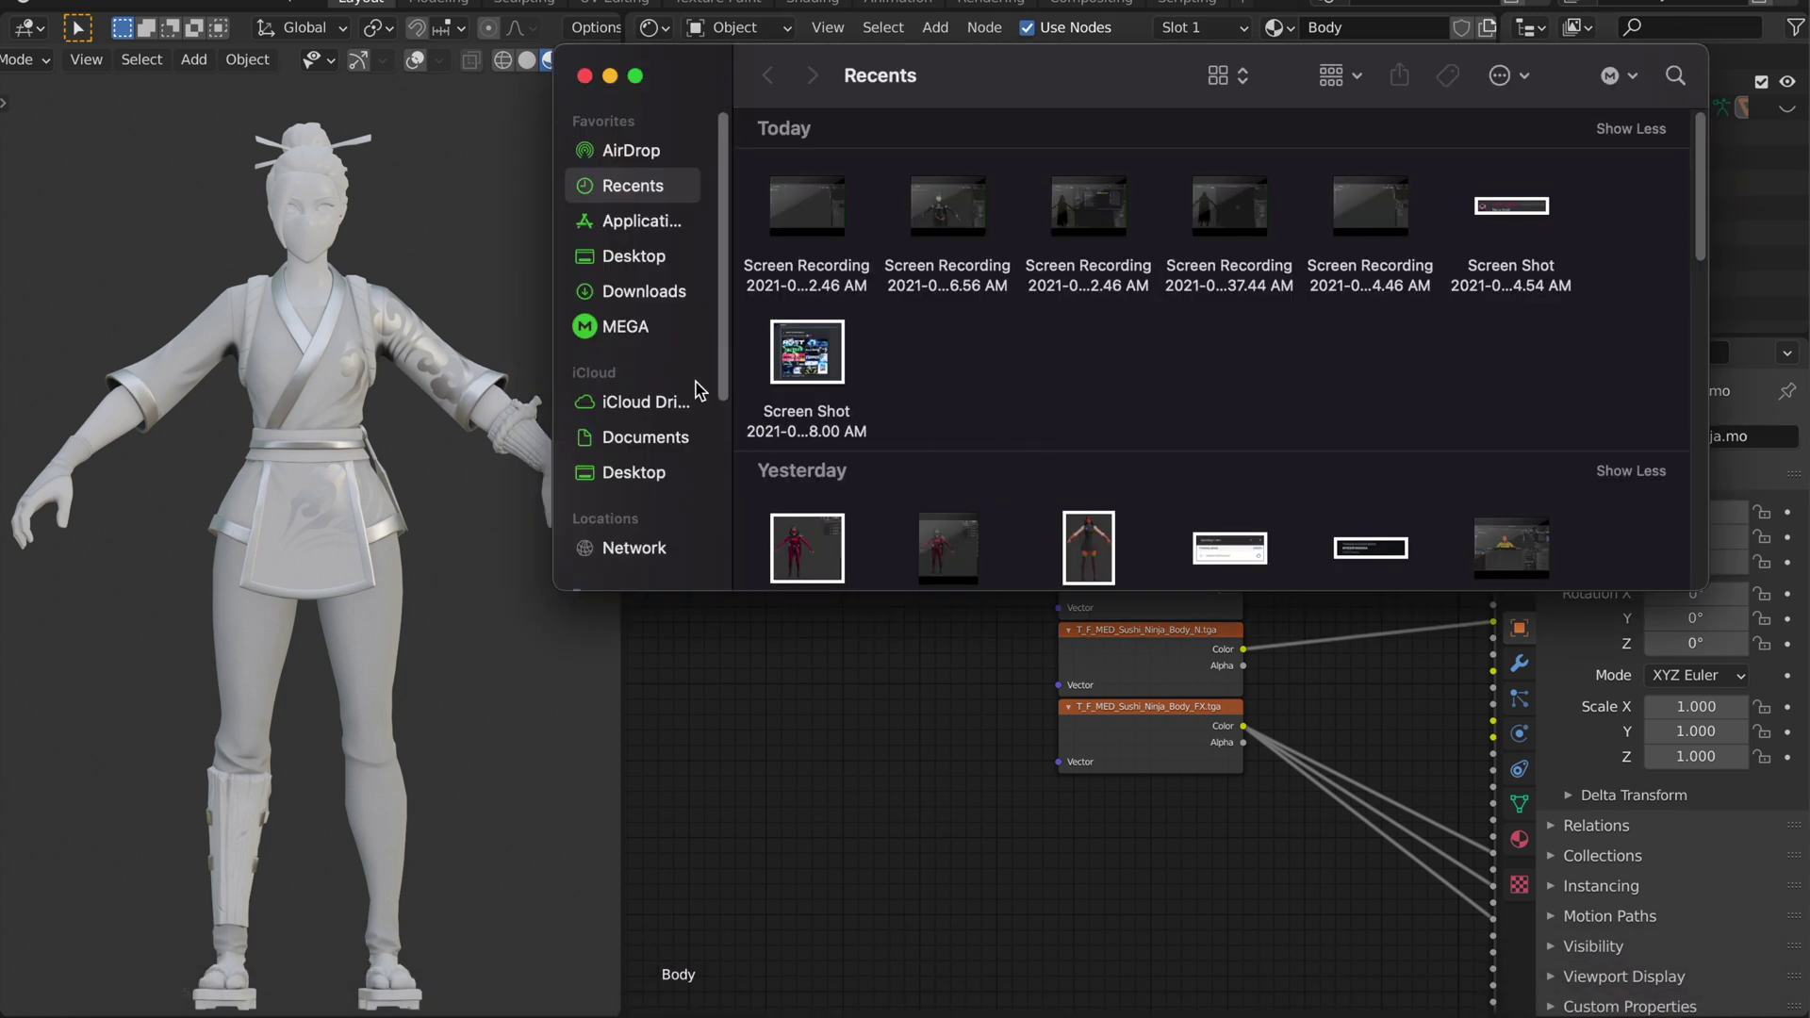
click(679, 330)
click(994, 313)
click(1000, 290)
drag(999, 291, 869, 619)
click(813, 528)
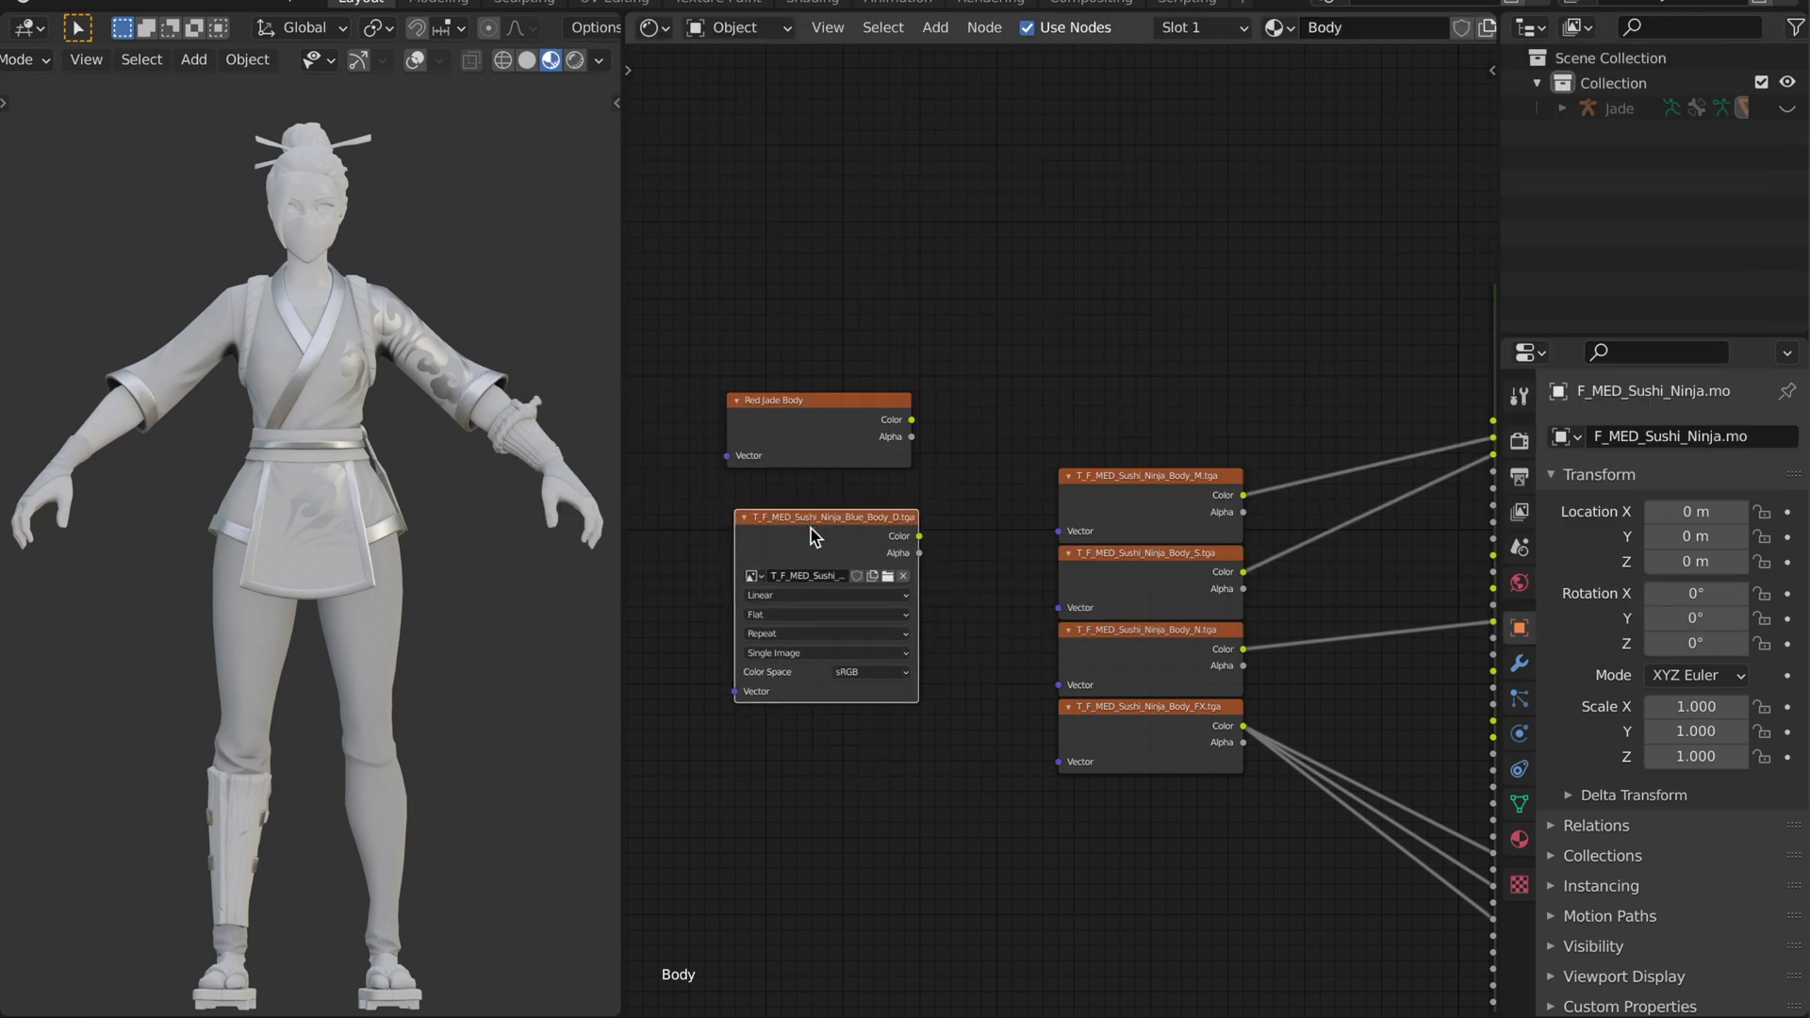
Label the blue diffuse texture node Blue Jade Body
key(F2)
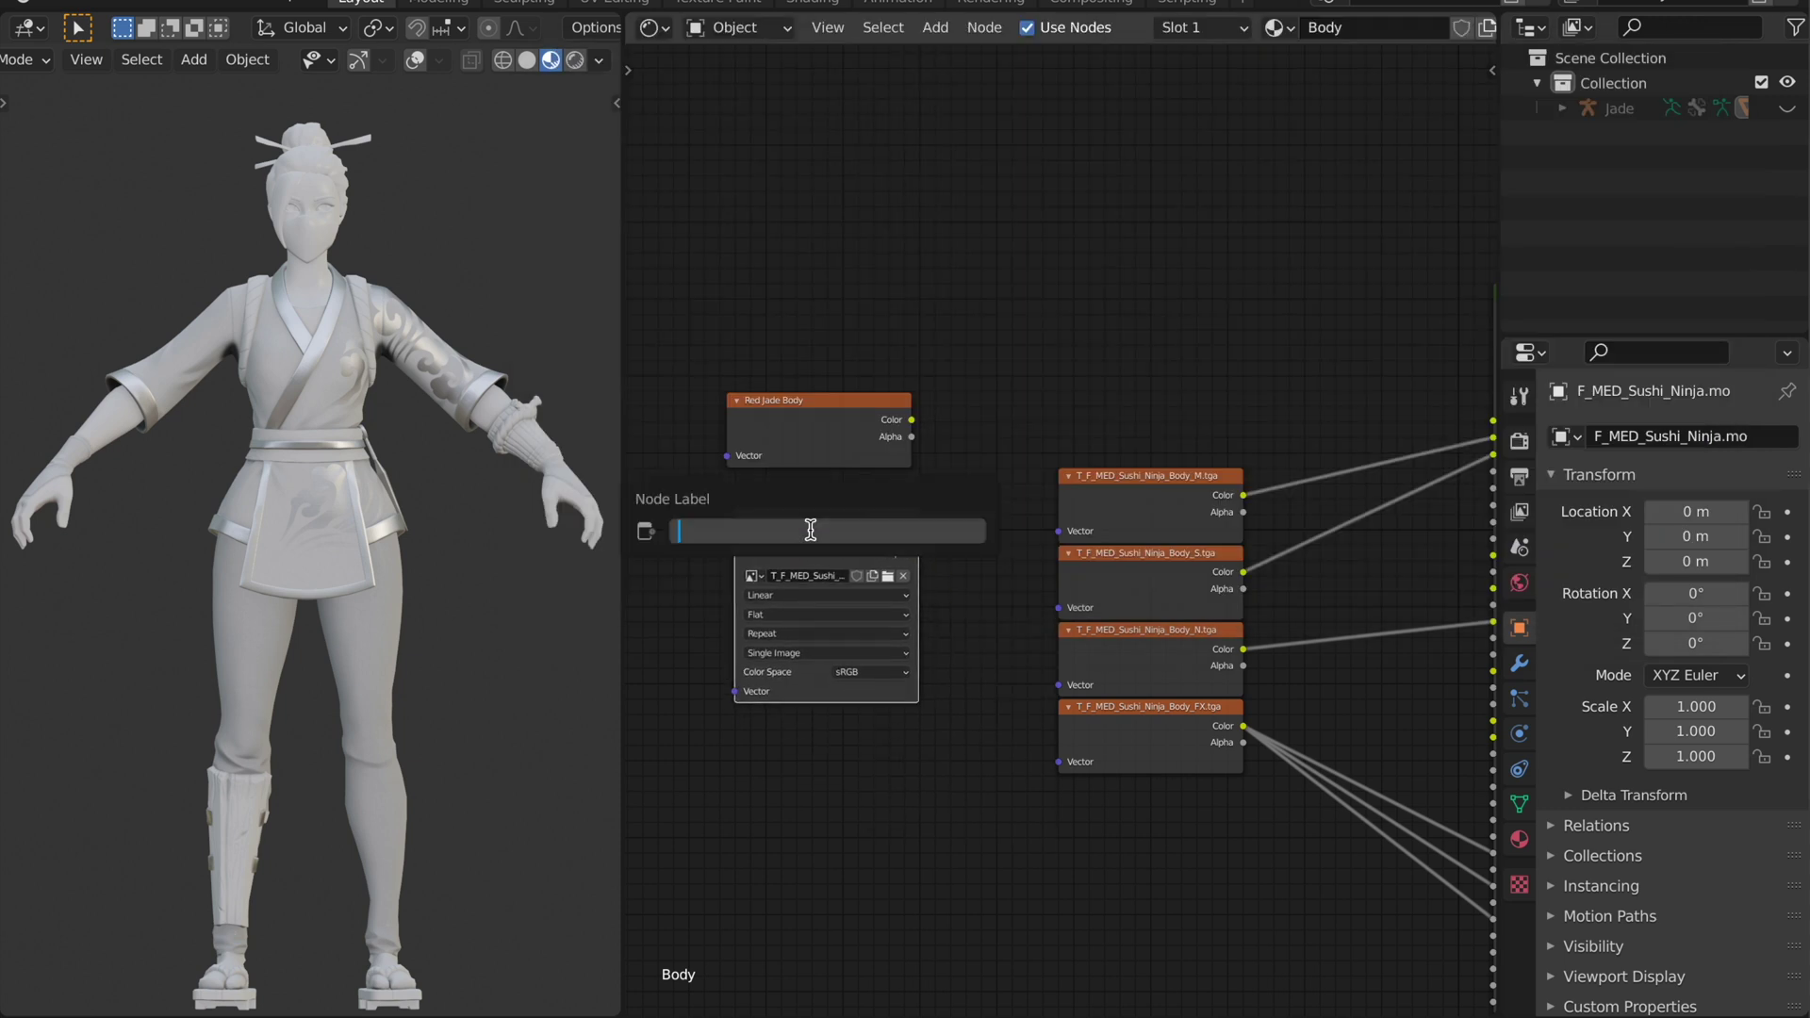
text(Blue Jade Bd)
key(BackSpace)
text(ody)
key(Return)
Hide the Blue Jade Body node's options and align it directly beneath the Red Jade Body node
right_click(811, 530)
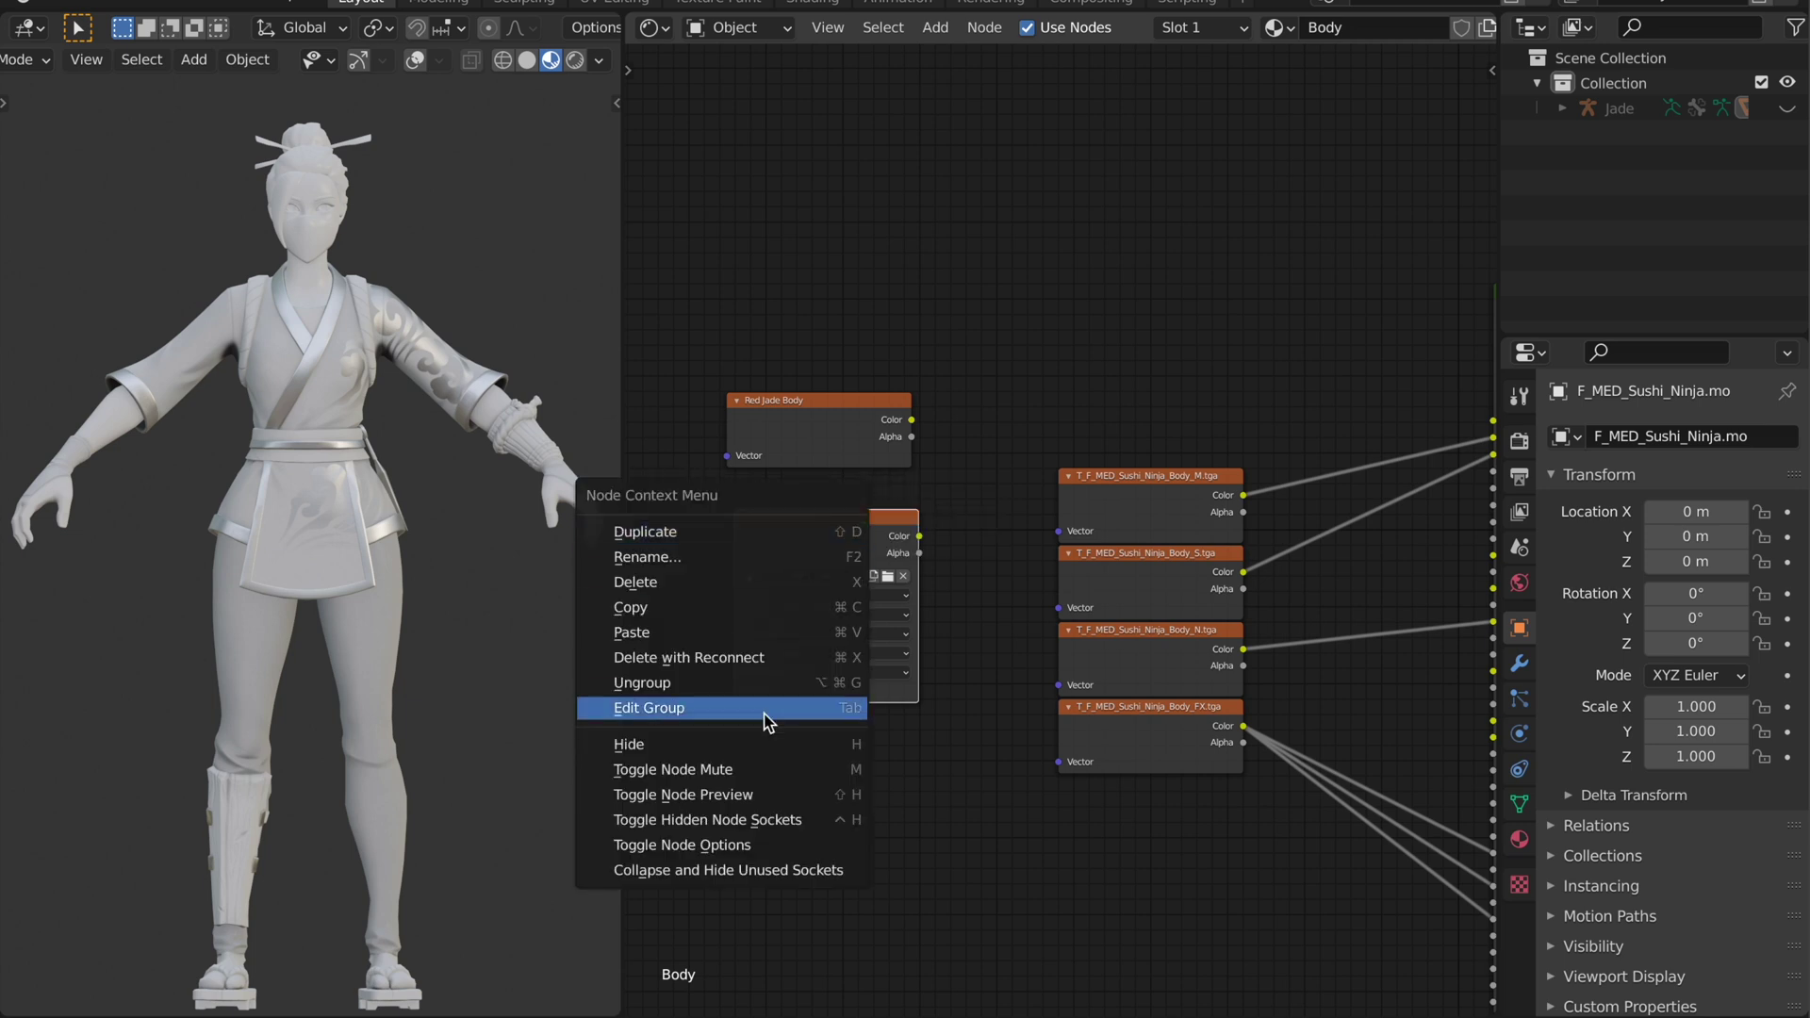
click(724, 836)
drag(771, 551, 783, 511)
mouse_move(803, 402)
mouse_down()
mouse_move(767, 404)
mouse_move(796, 401)
mouse_up()
click(826, 210)
middle_drag(937, 465, 1014, 515)
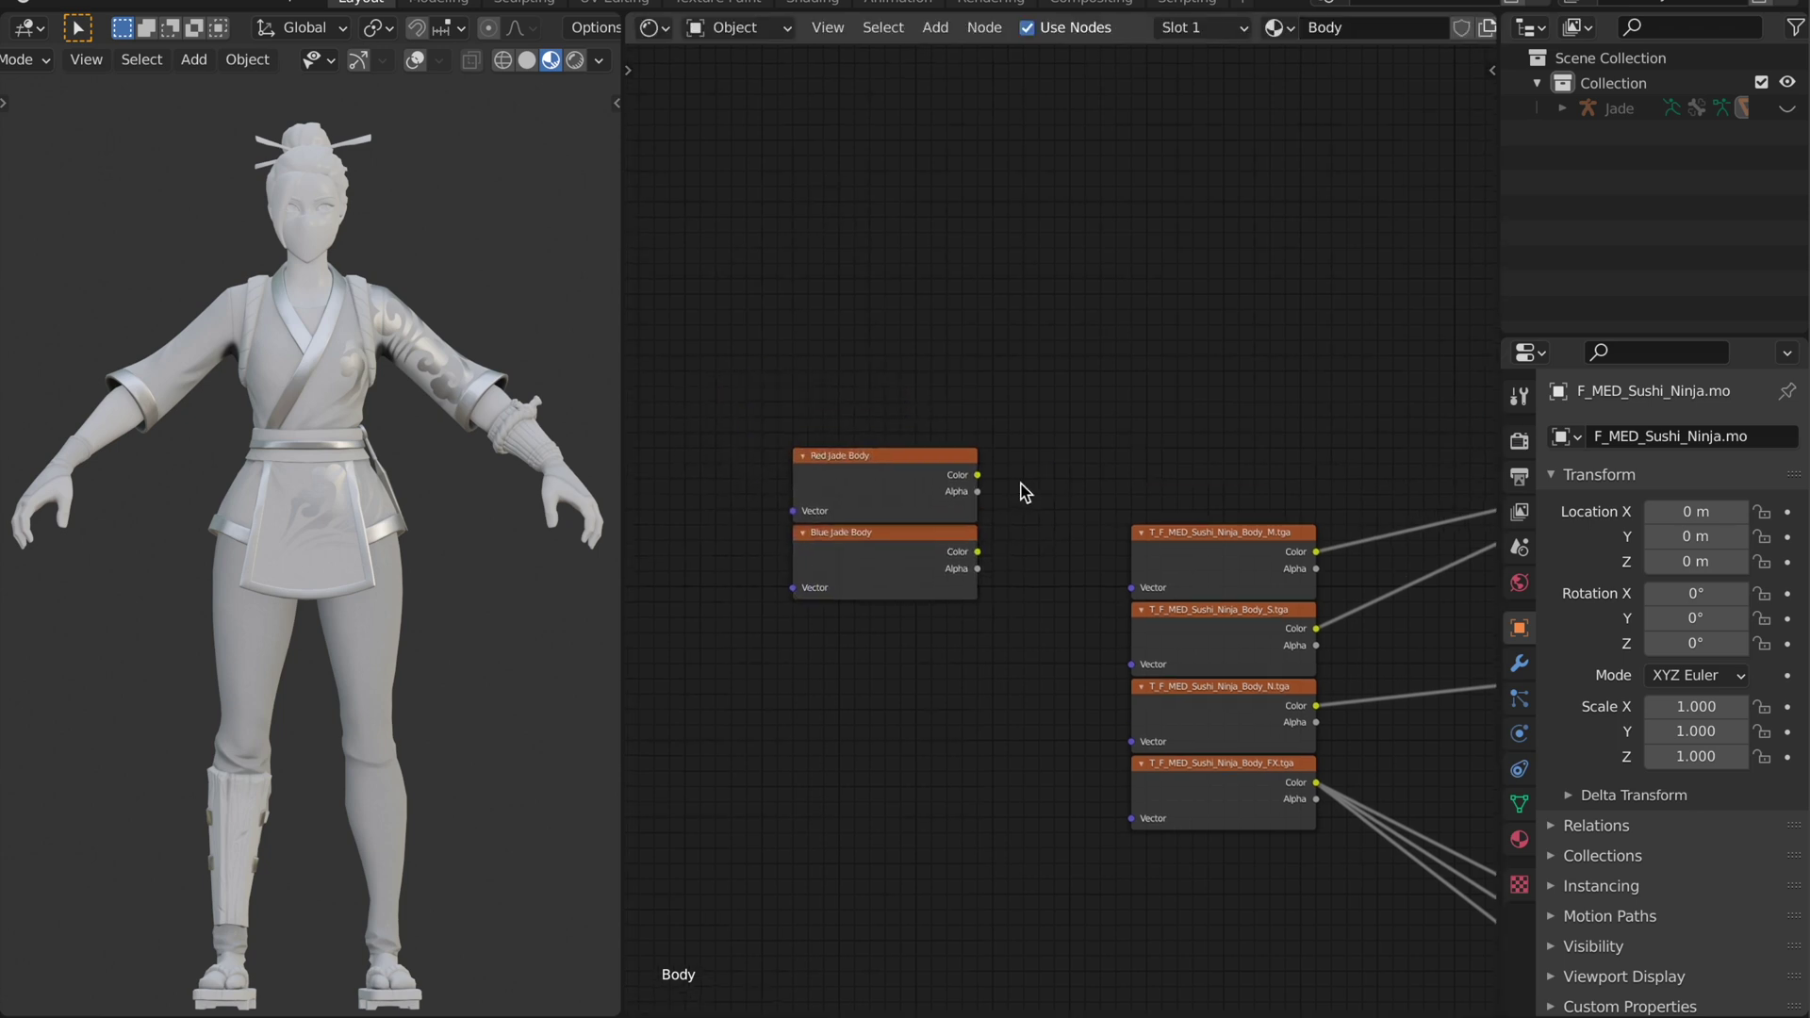
Add a Value node in the empty area above and before the two Jade Body textures
scroll(1034, 343, up, 2)
middle_drag(990, 358, 1296, 438)
scroll(1055, 368, up, 2)
scroll(1273, 425, down, 3)
middle_drag(972, 390, 1071, 443)
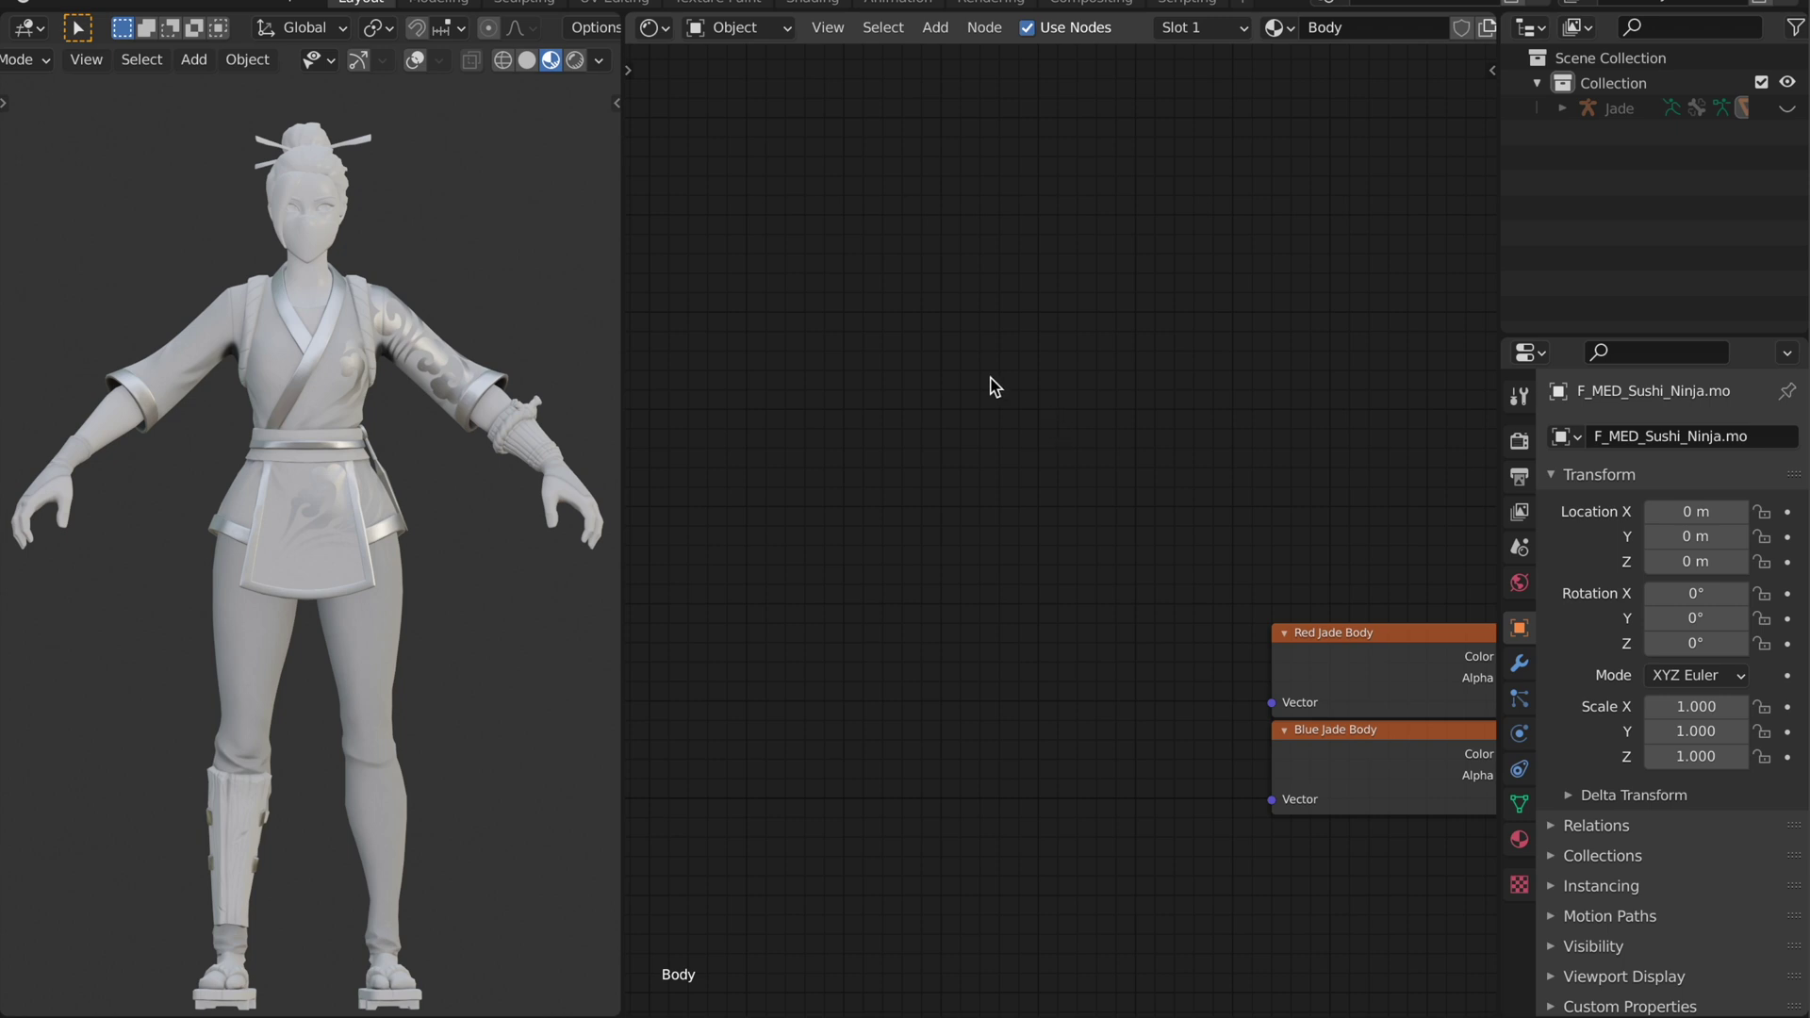
key(shift+a)
click(986, 330)
text(valu)
key(Return)
click(897, 348)
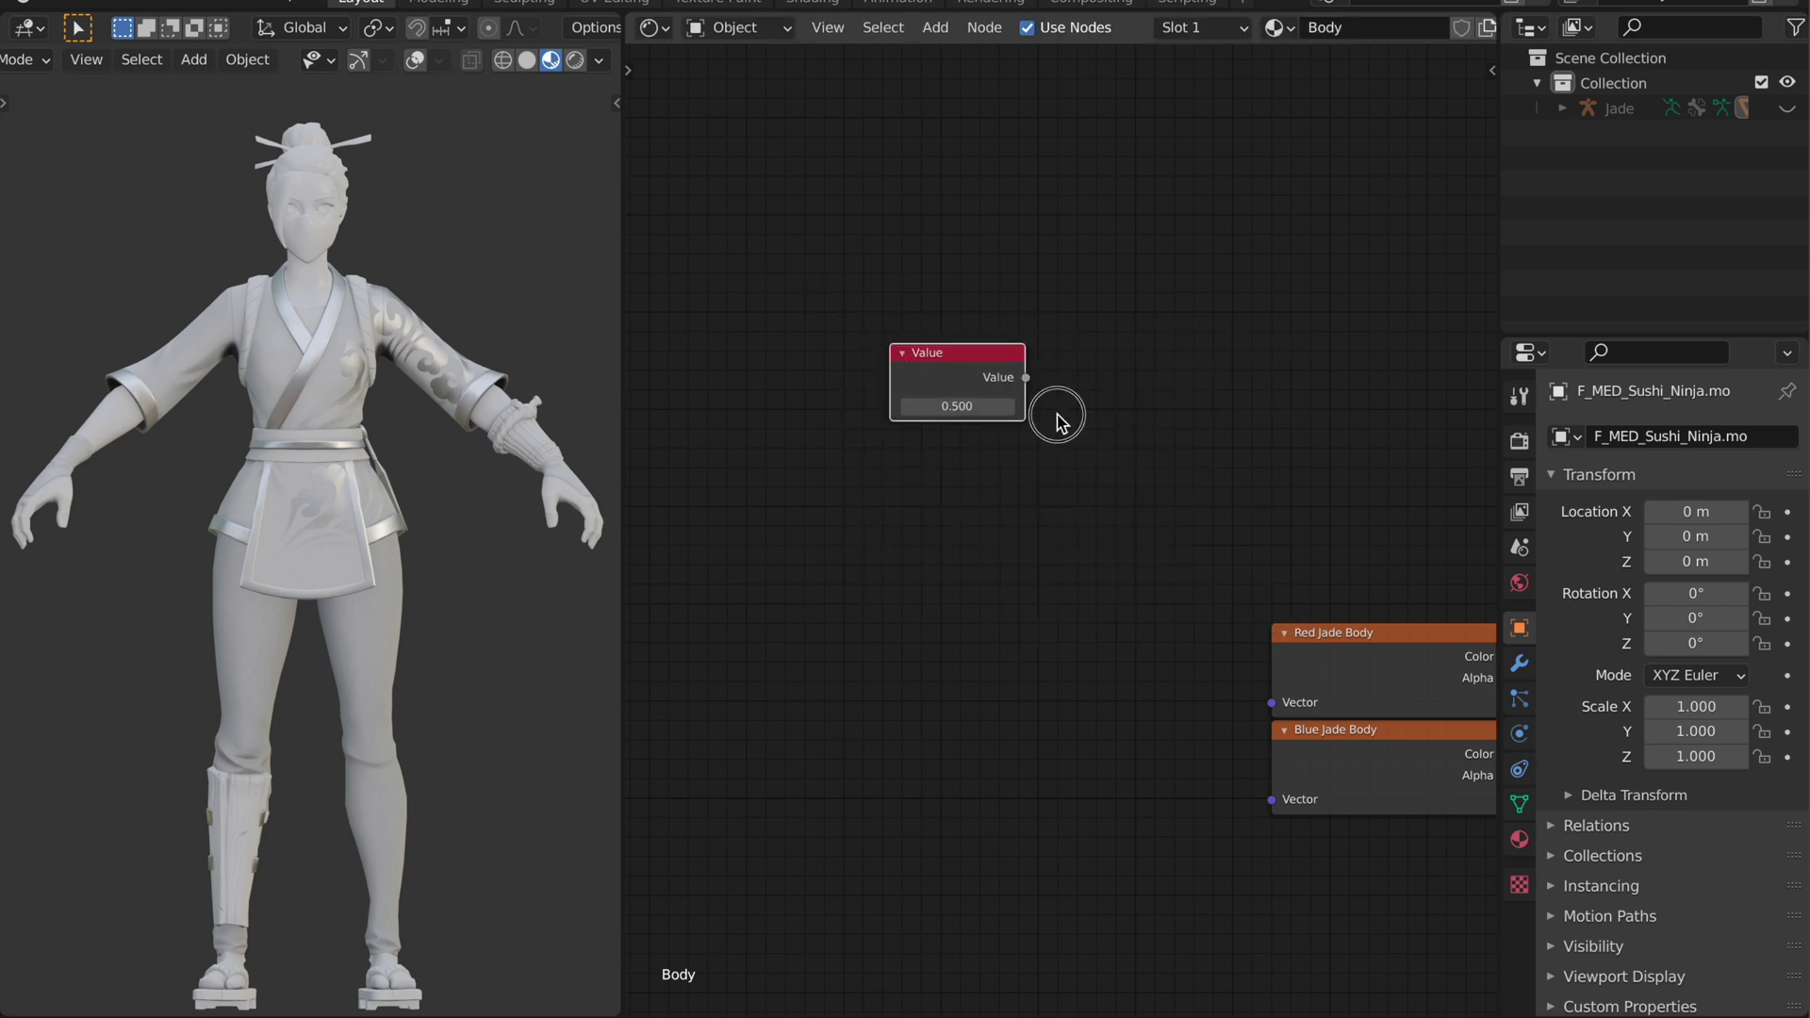
Add a MixRGB node beside the Value node
key(shift+a)
click(1059, 421)
text(mix)
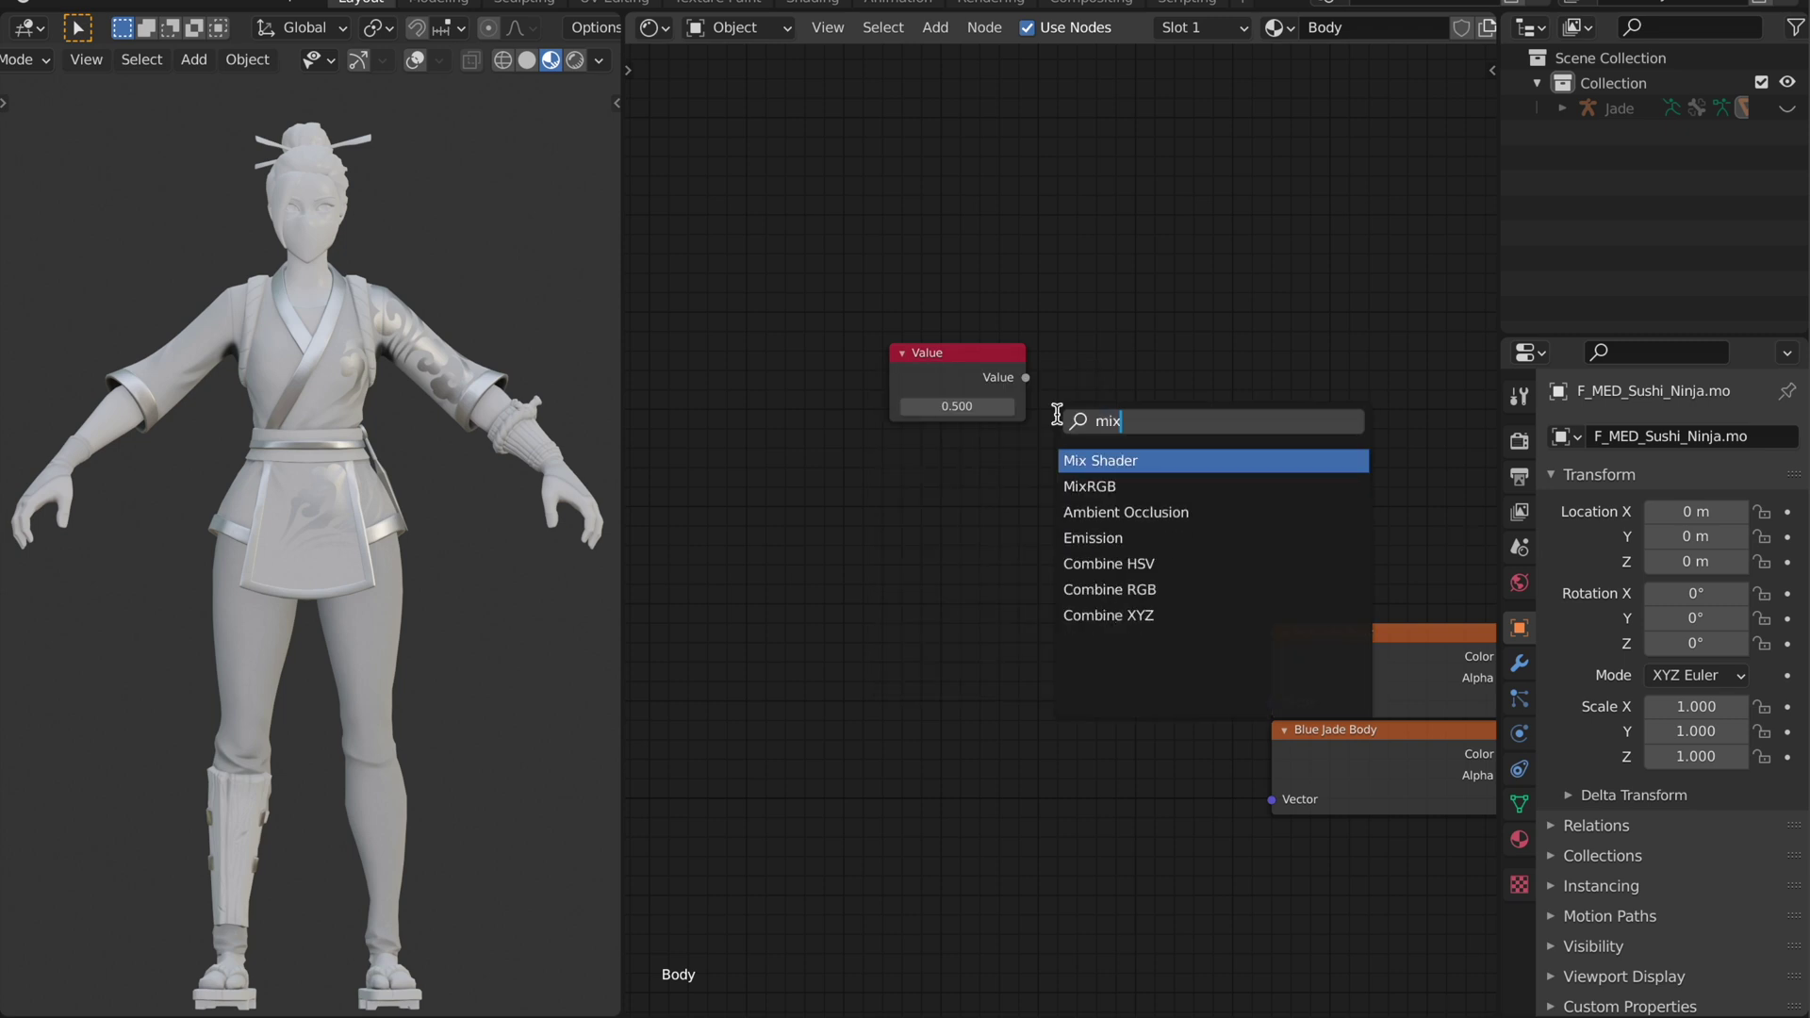
key(Down)
key(Return)
click(1081, 405)
Add a Math node above the Mix node
key(shift+a)
click(1059, 338)
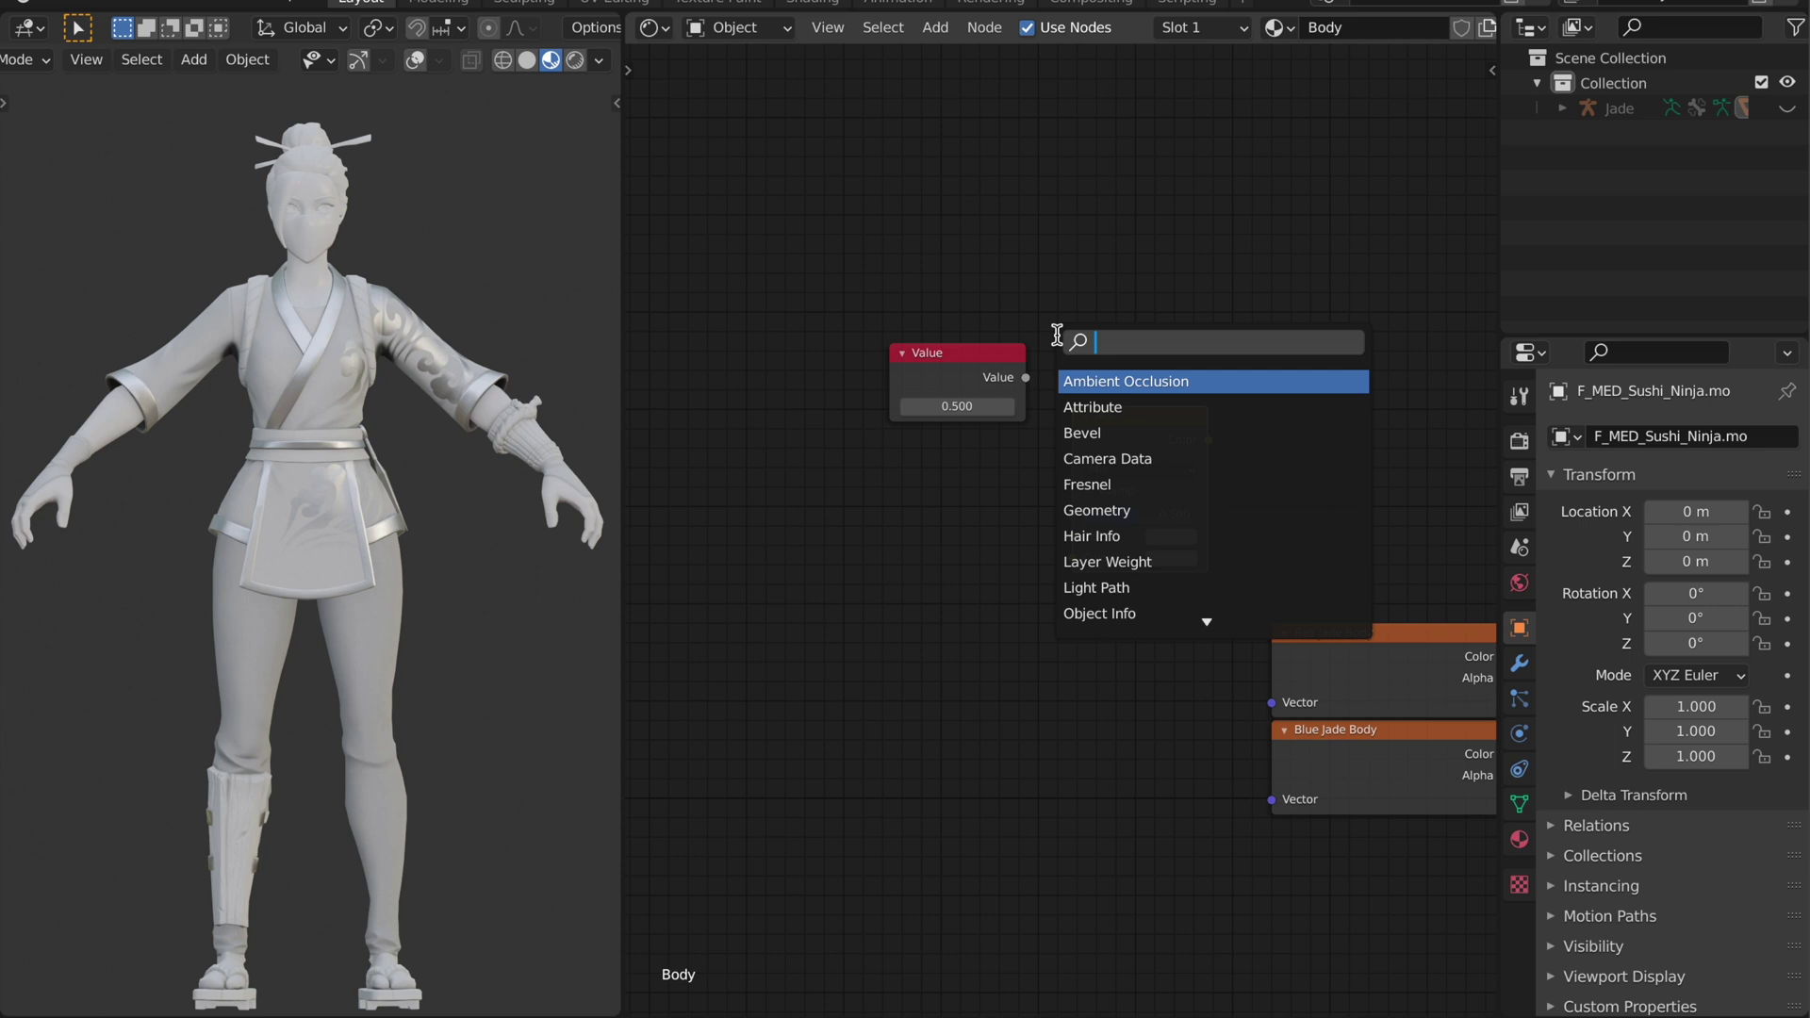
text(sep)
key(BackSpace)
key(BackSpace)
key(BackSpace)
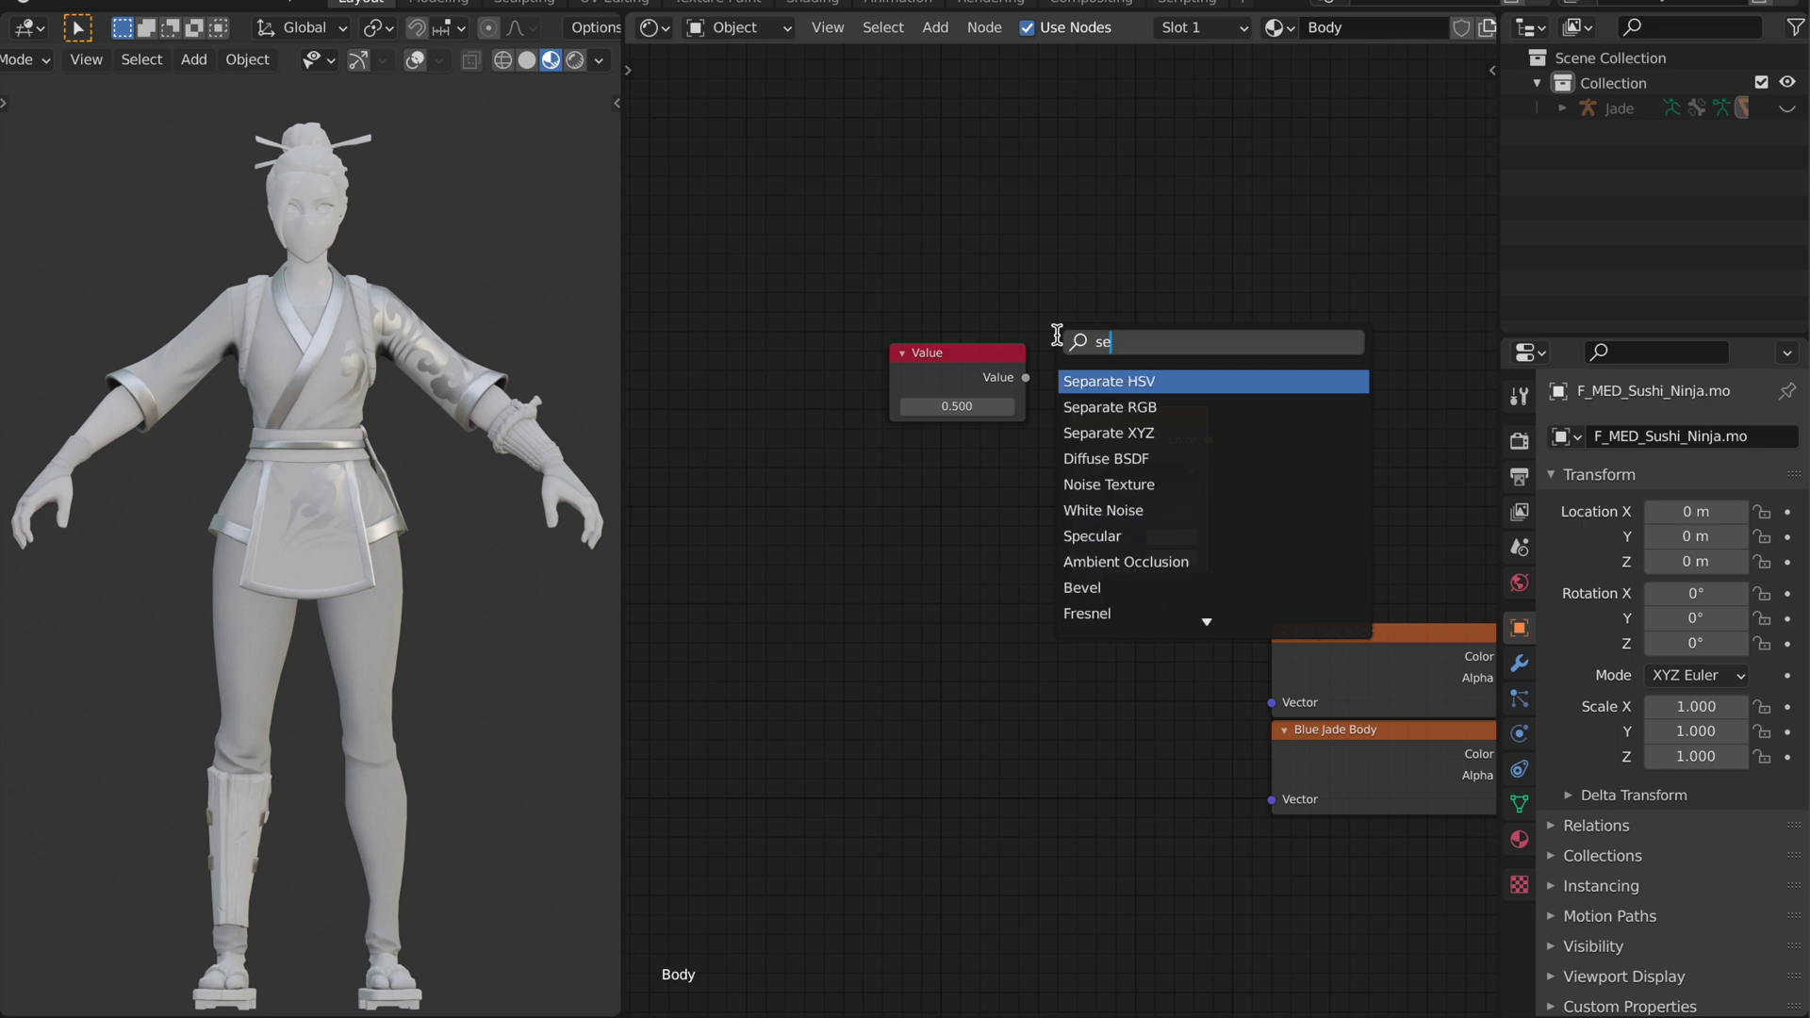
text(math)
key(Return)
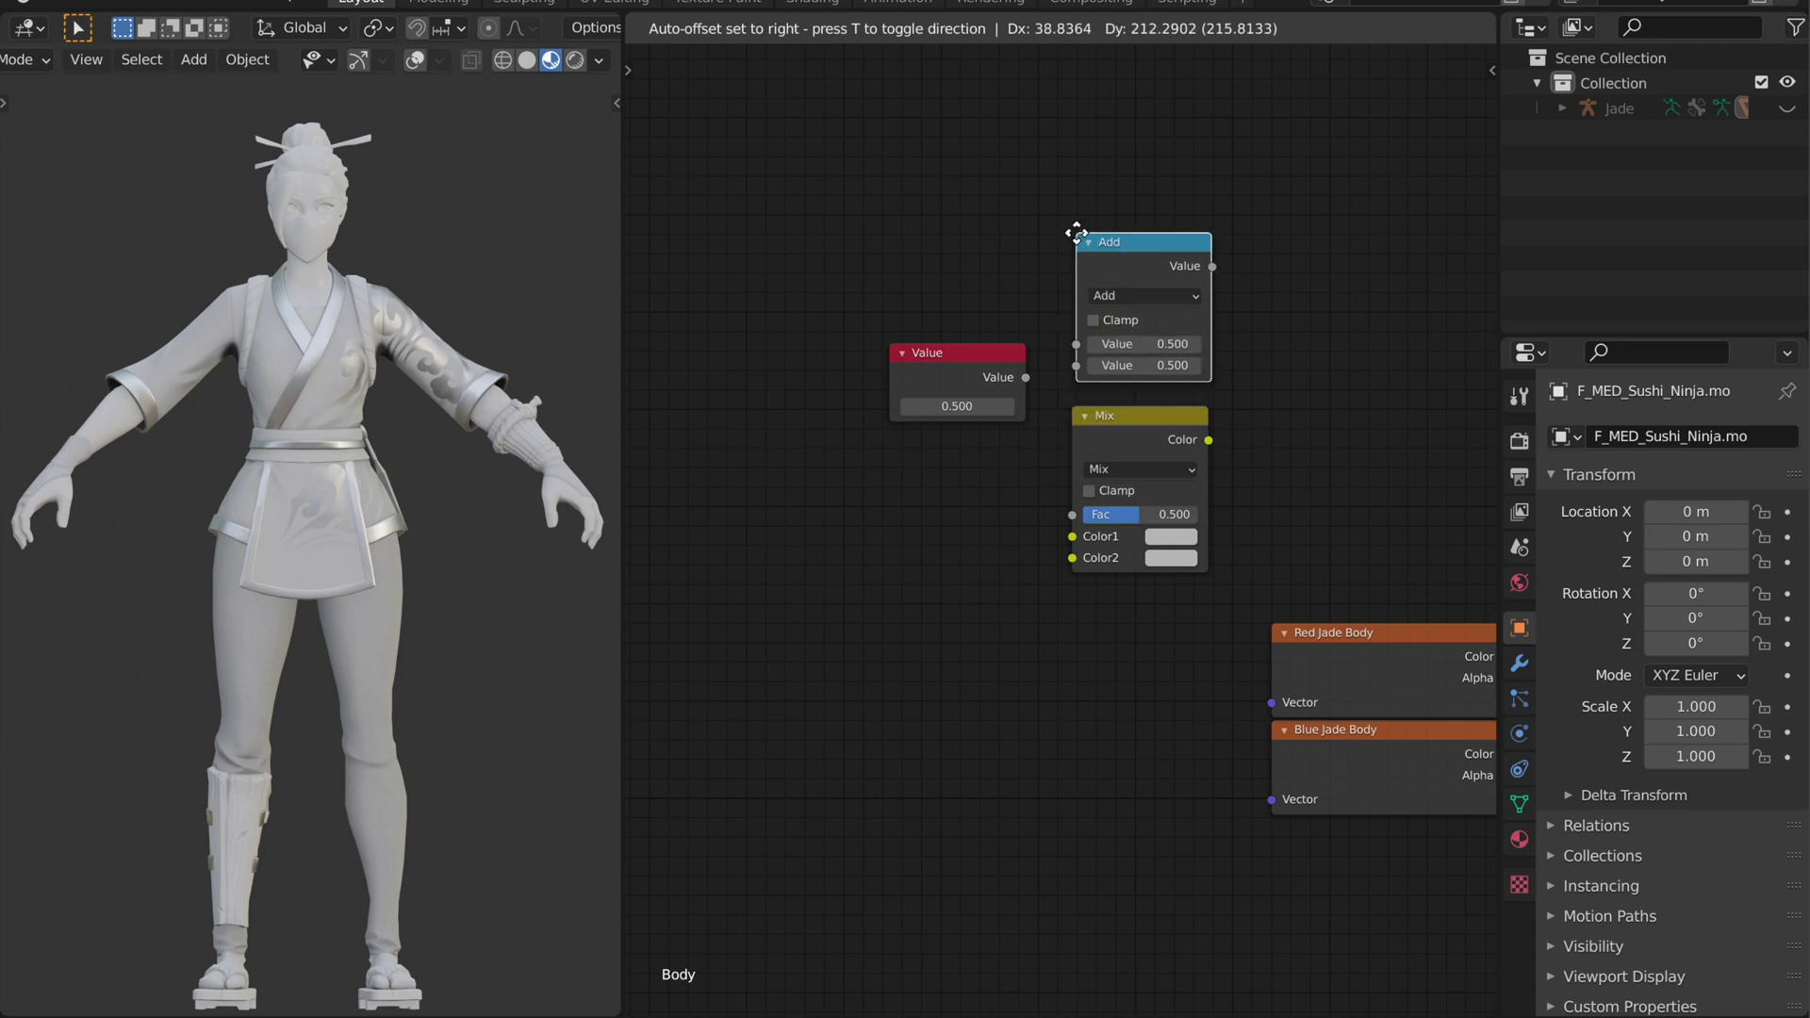
click(1077, 233)
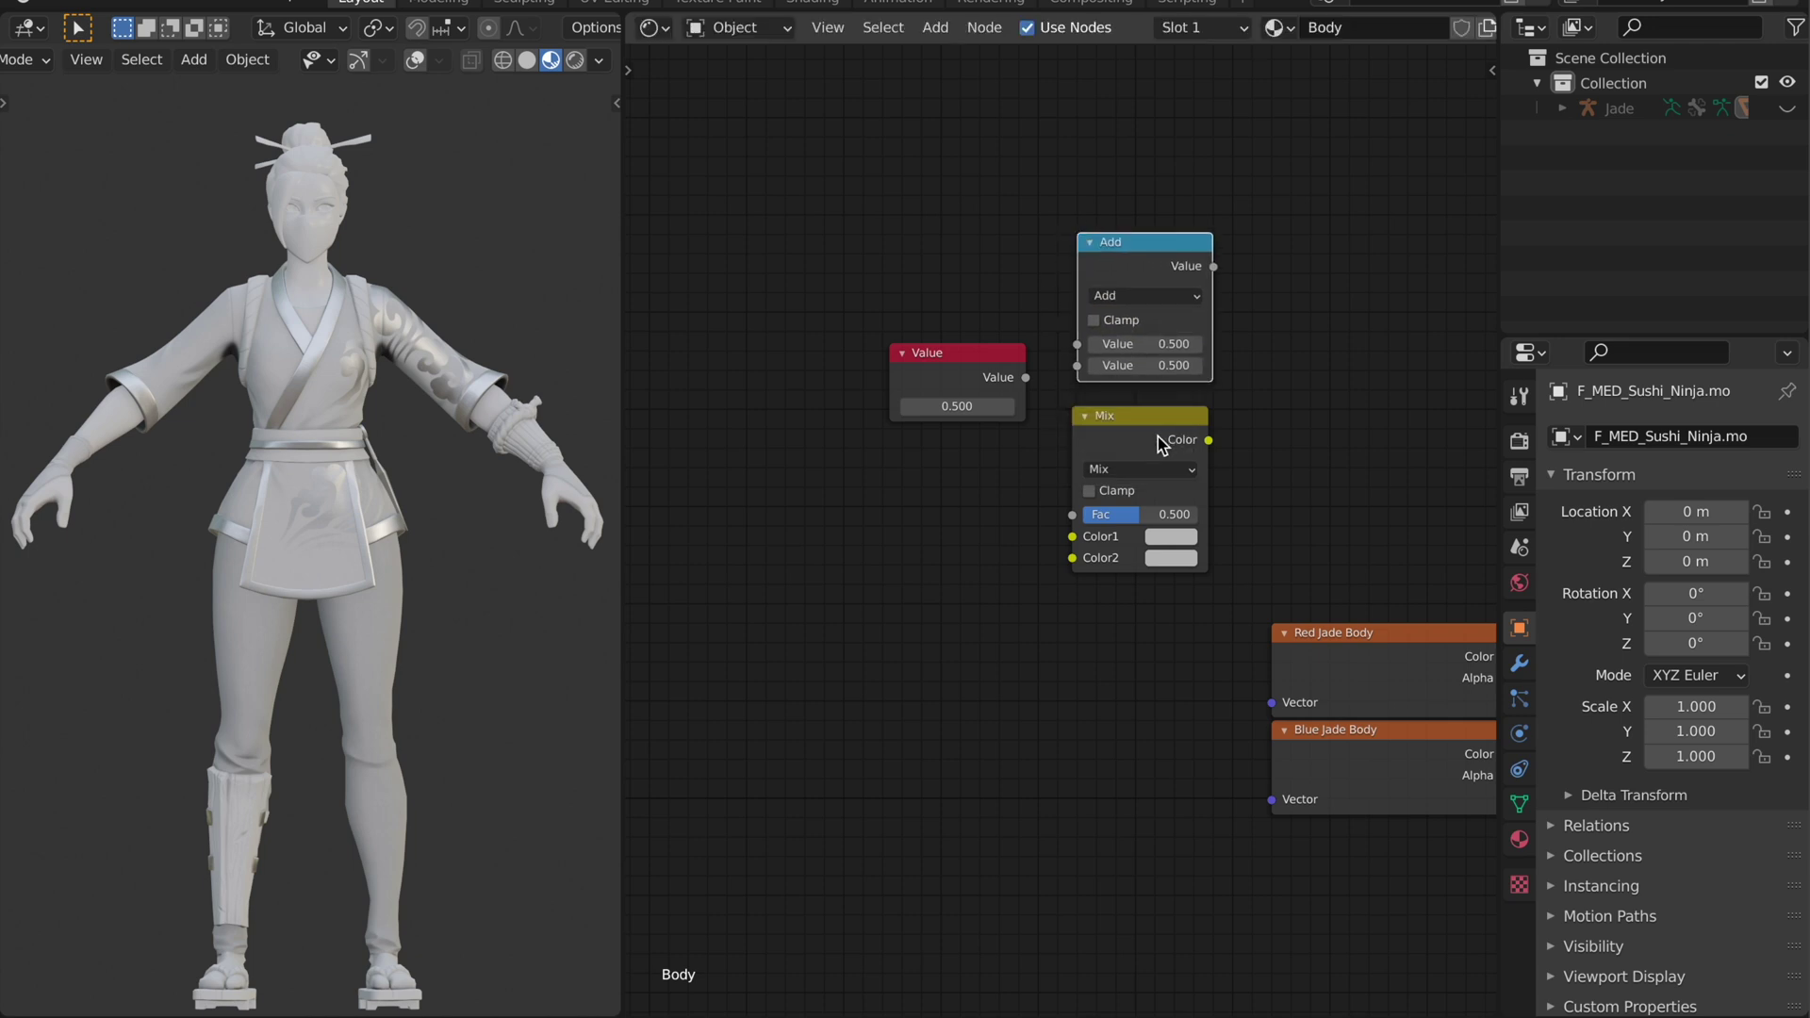
Align the Mix and Add nodes so that Add sits directly on top of Mix
drag(1169, 443, 1154, 464)
key(Escape)
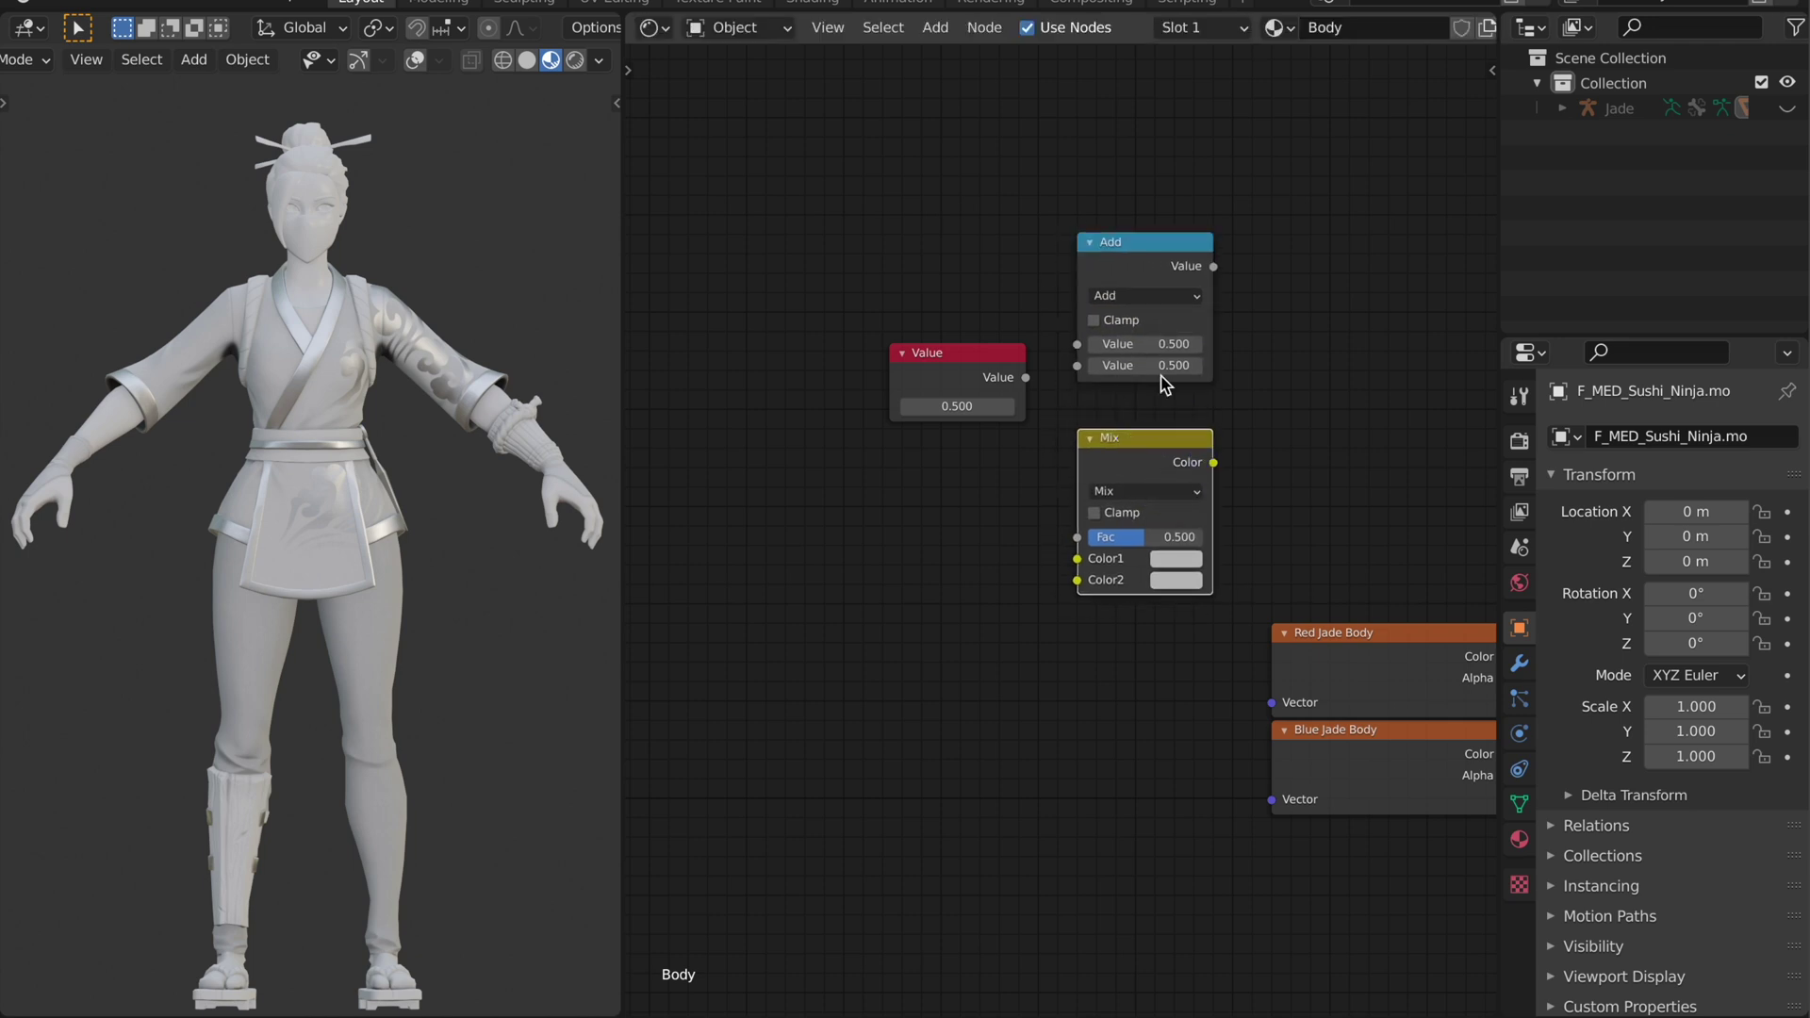
drag(1159, 249, 1173, 306)
middle_drag(1282, 376, 1190, 376)
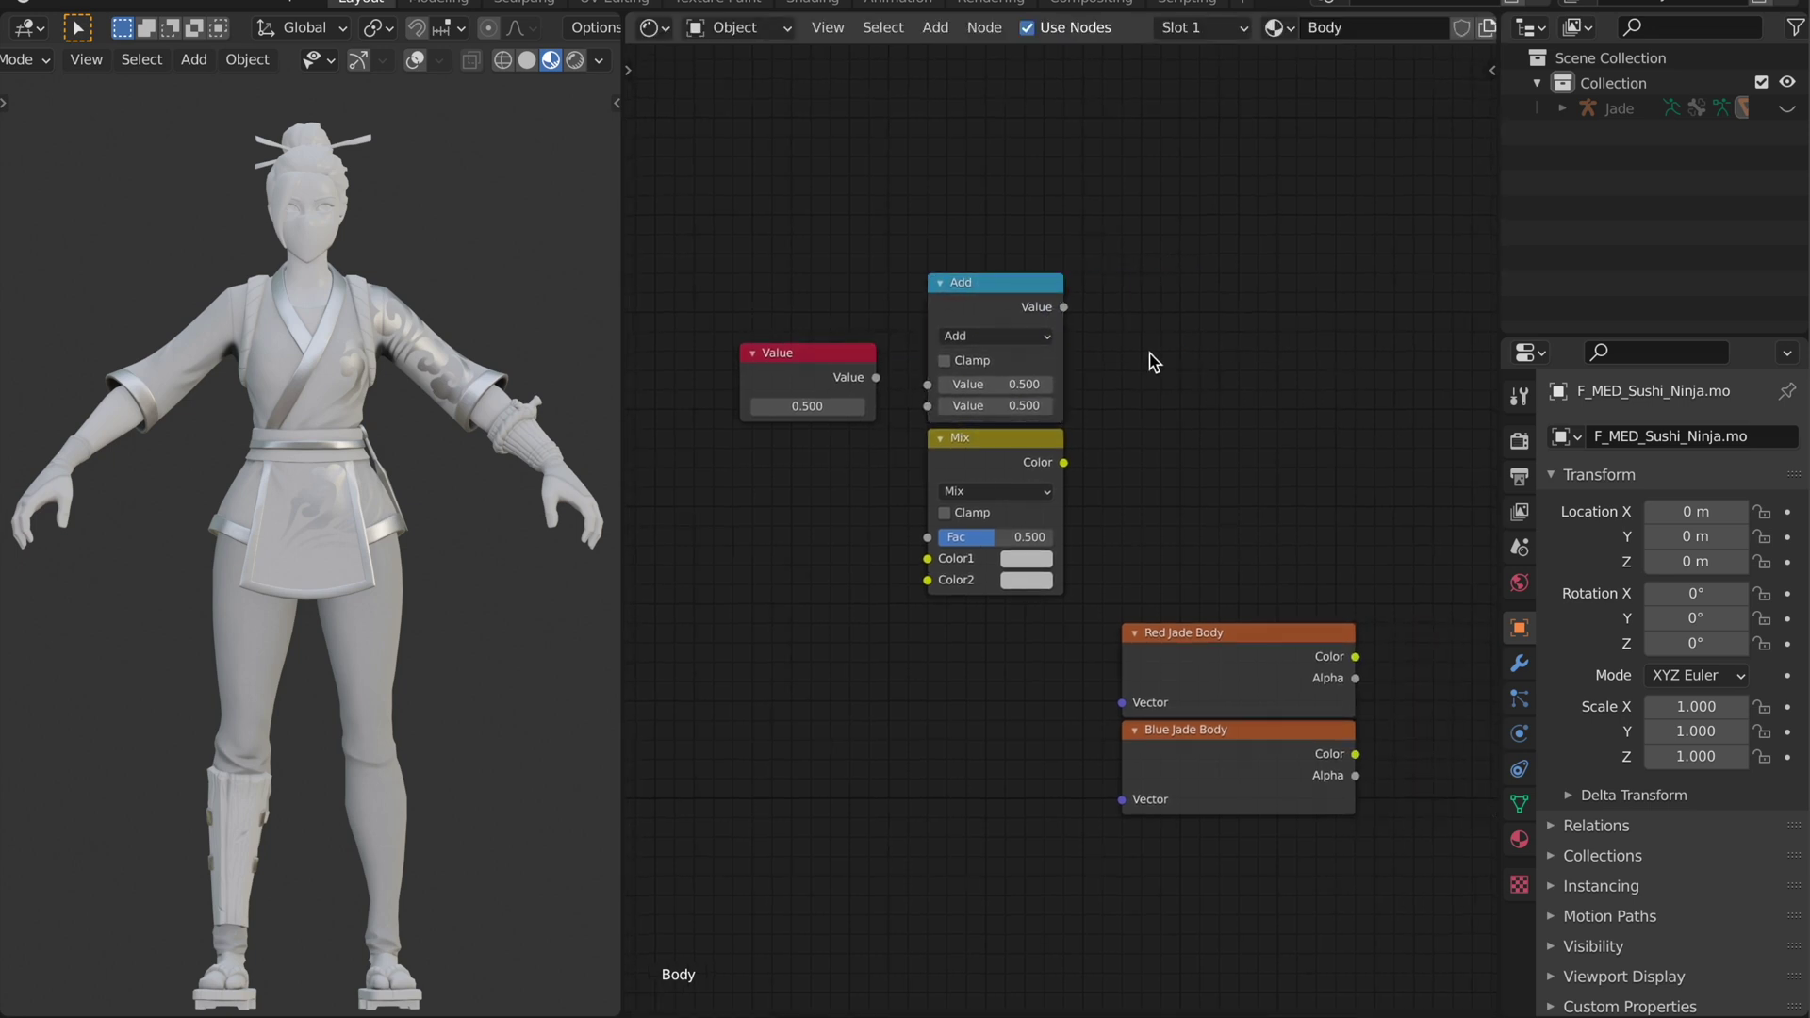
scroll(1144, 369, down, 1)
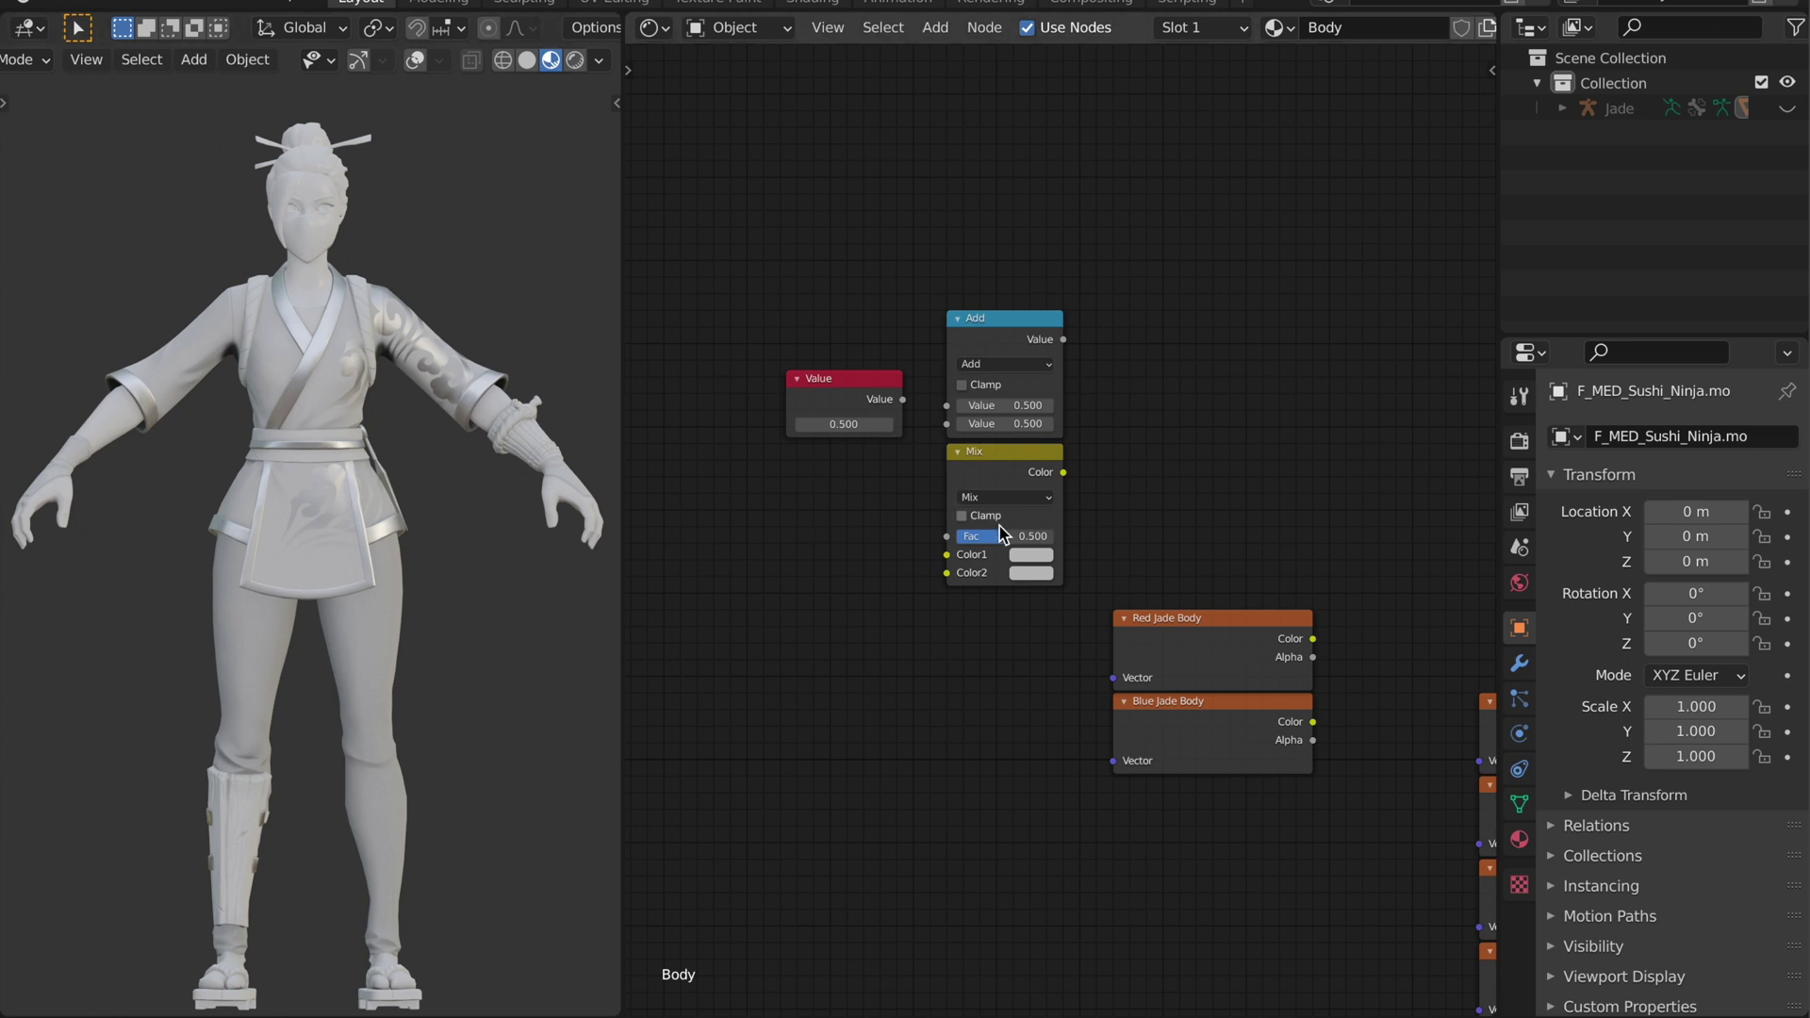
Duplicate the Add and Mix node pair and place the copies right beside the originals
drag(933, 382, 1018, 500)
key(shift+d)
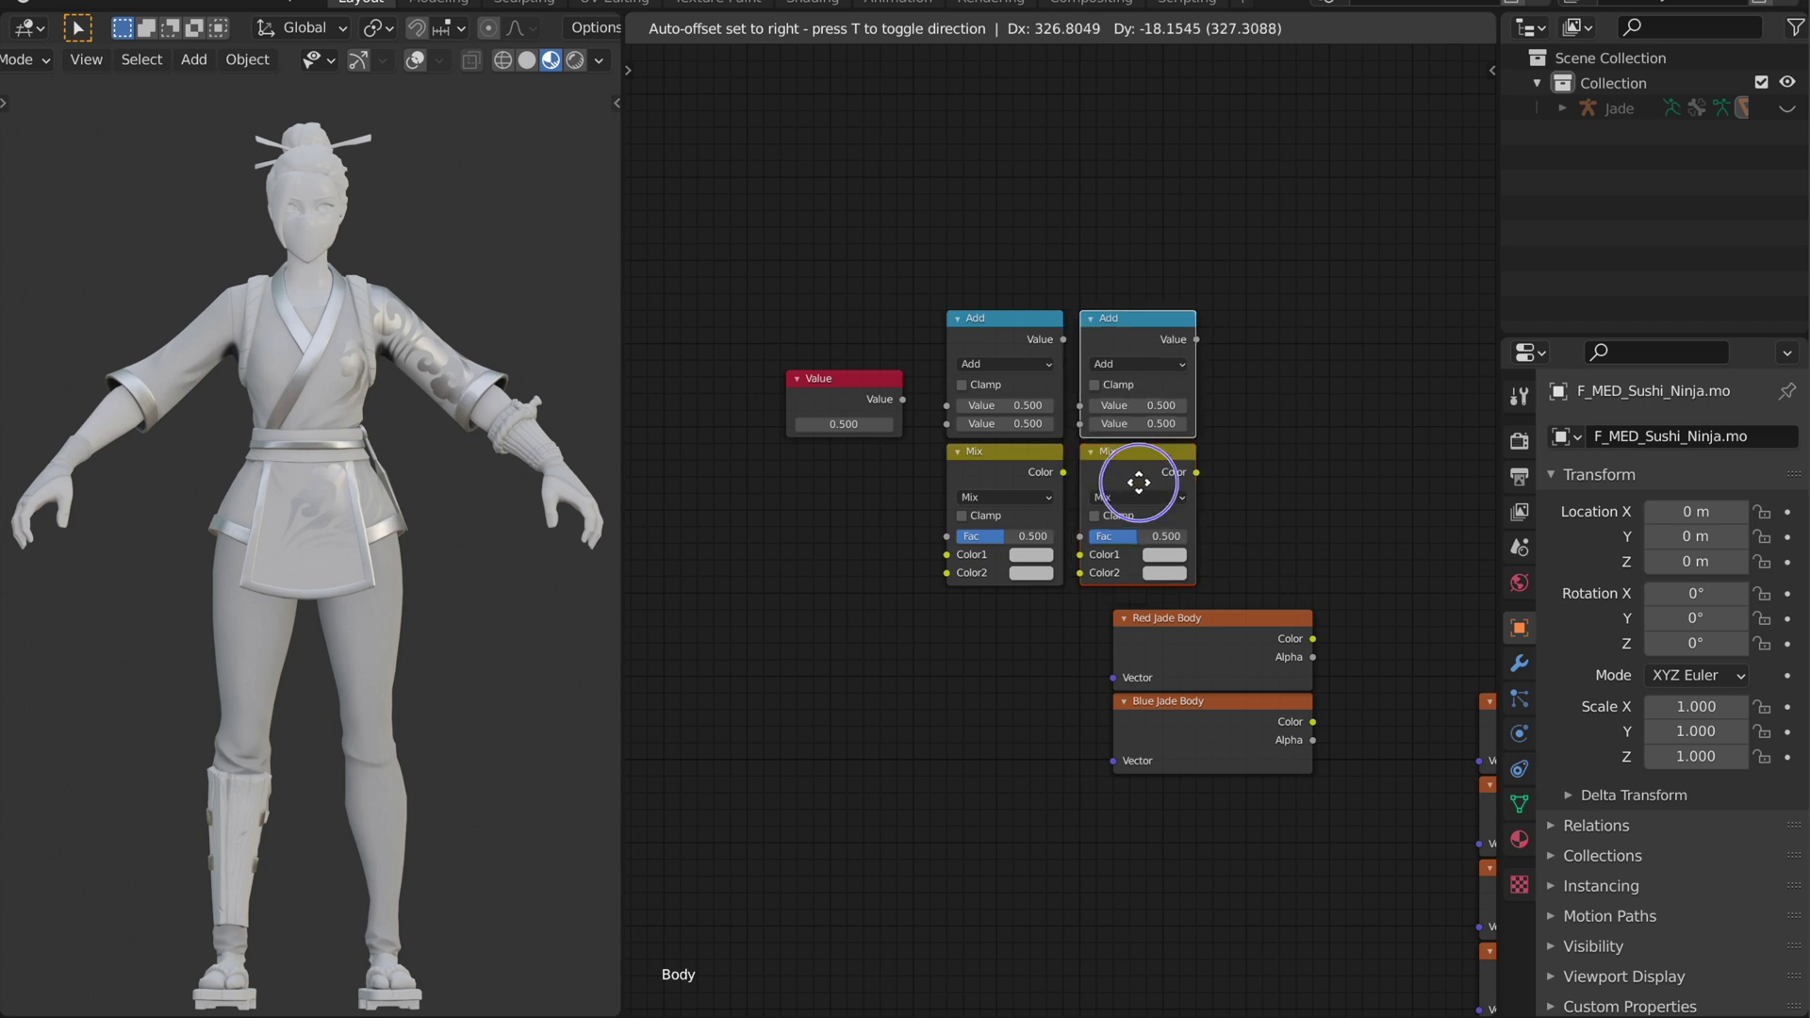
click(1142, 476)
click(1296, 434)
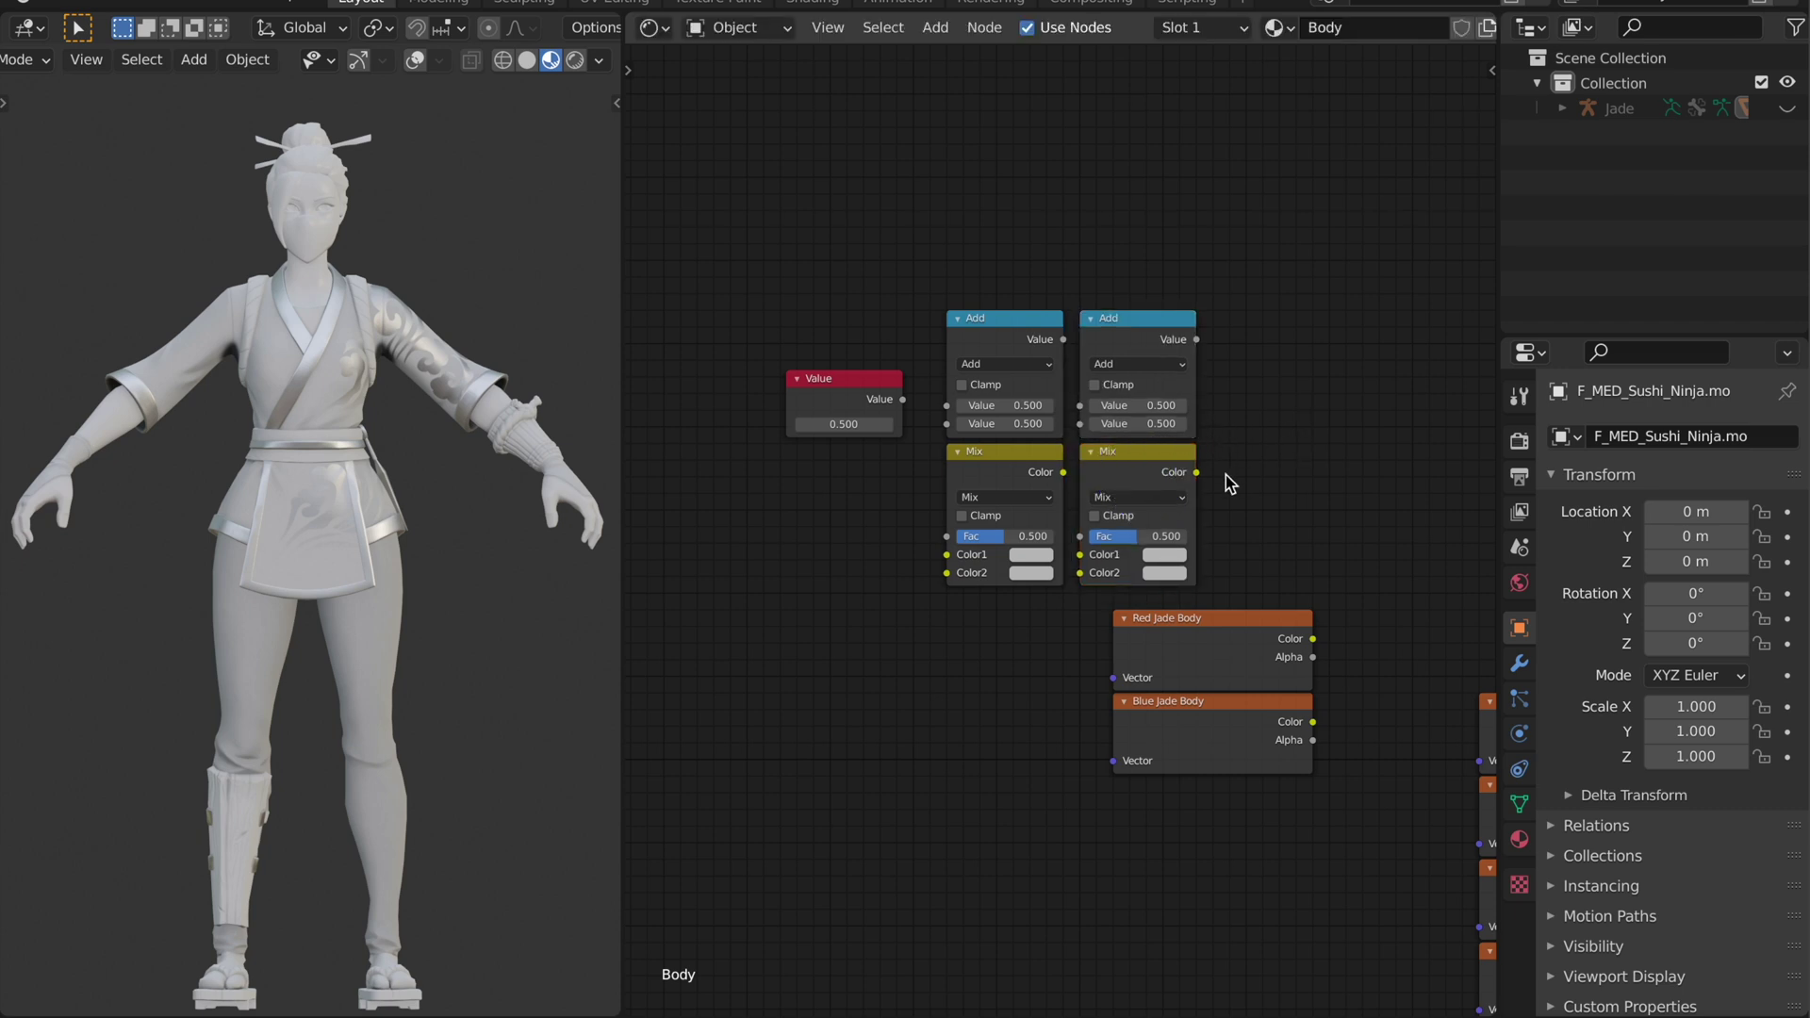
scroll(1567, 767, down, 1)
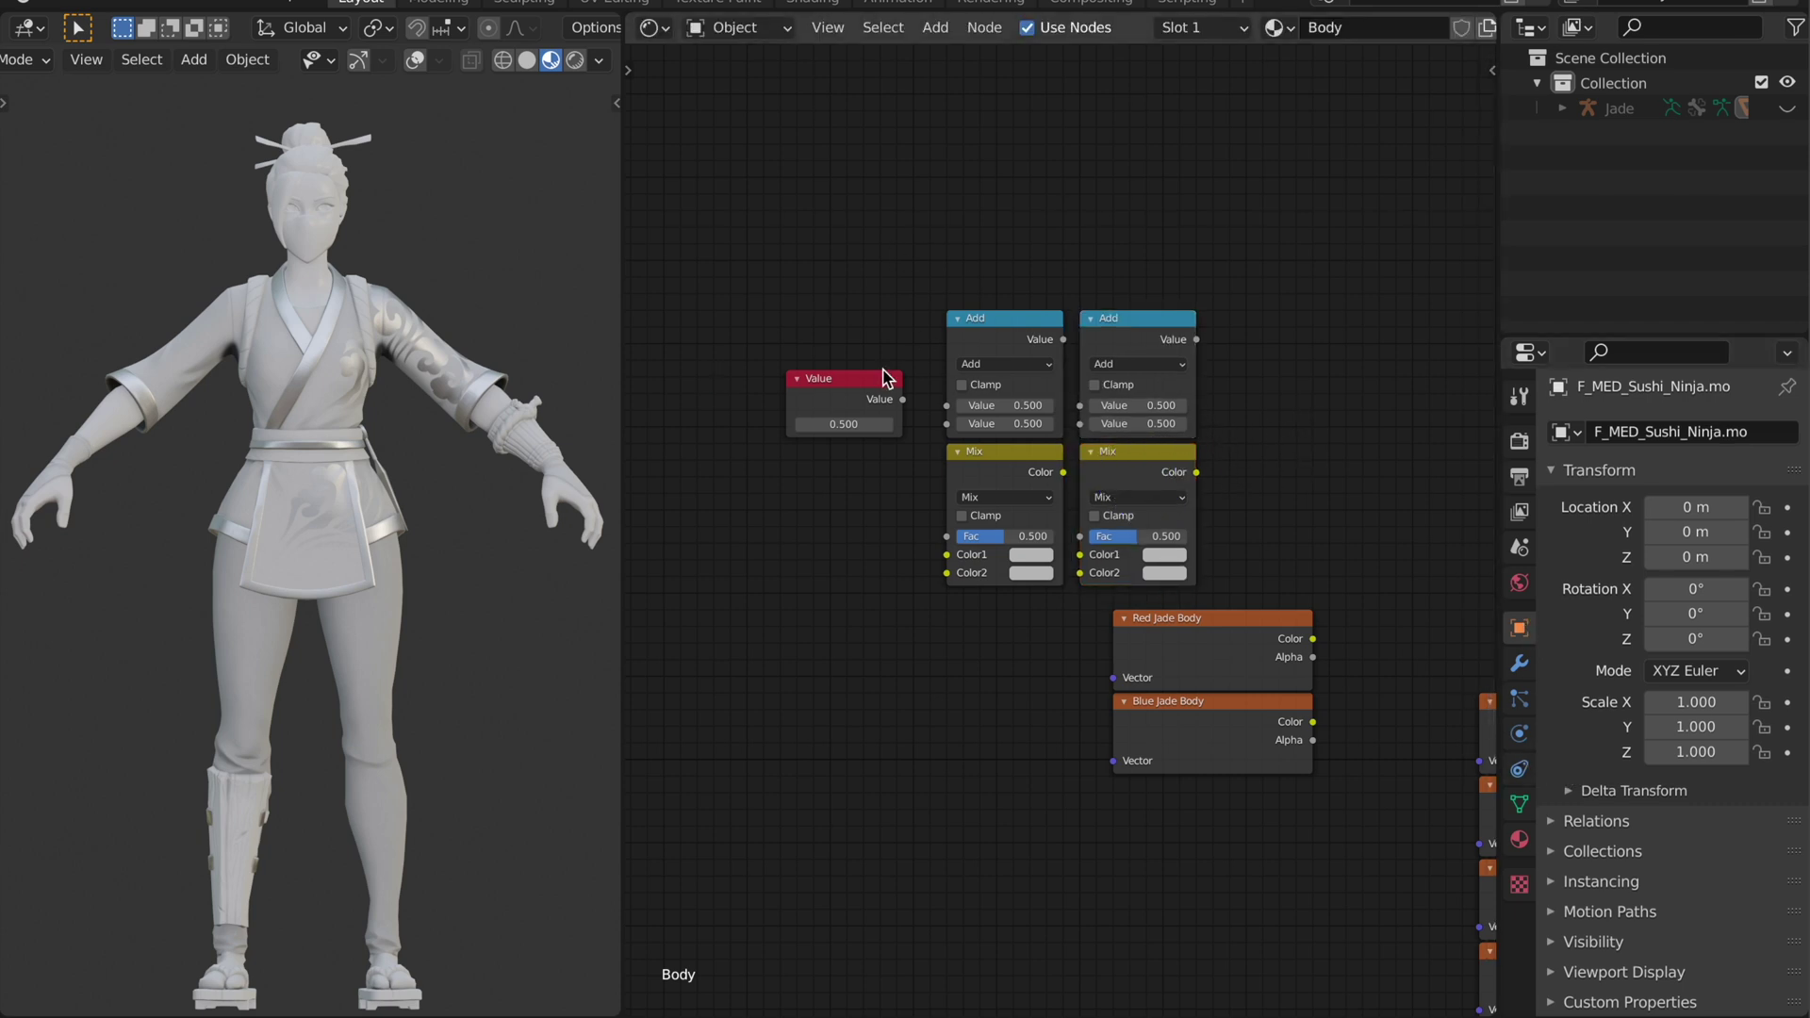
Expand the object's custom properties and show its item properties in the 3D viewport with the transform values collapsed
click(1636, 1007)
key(n)
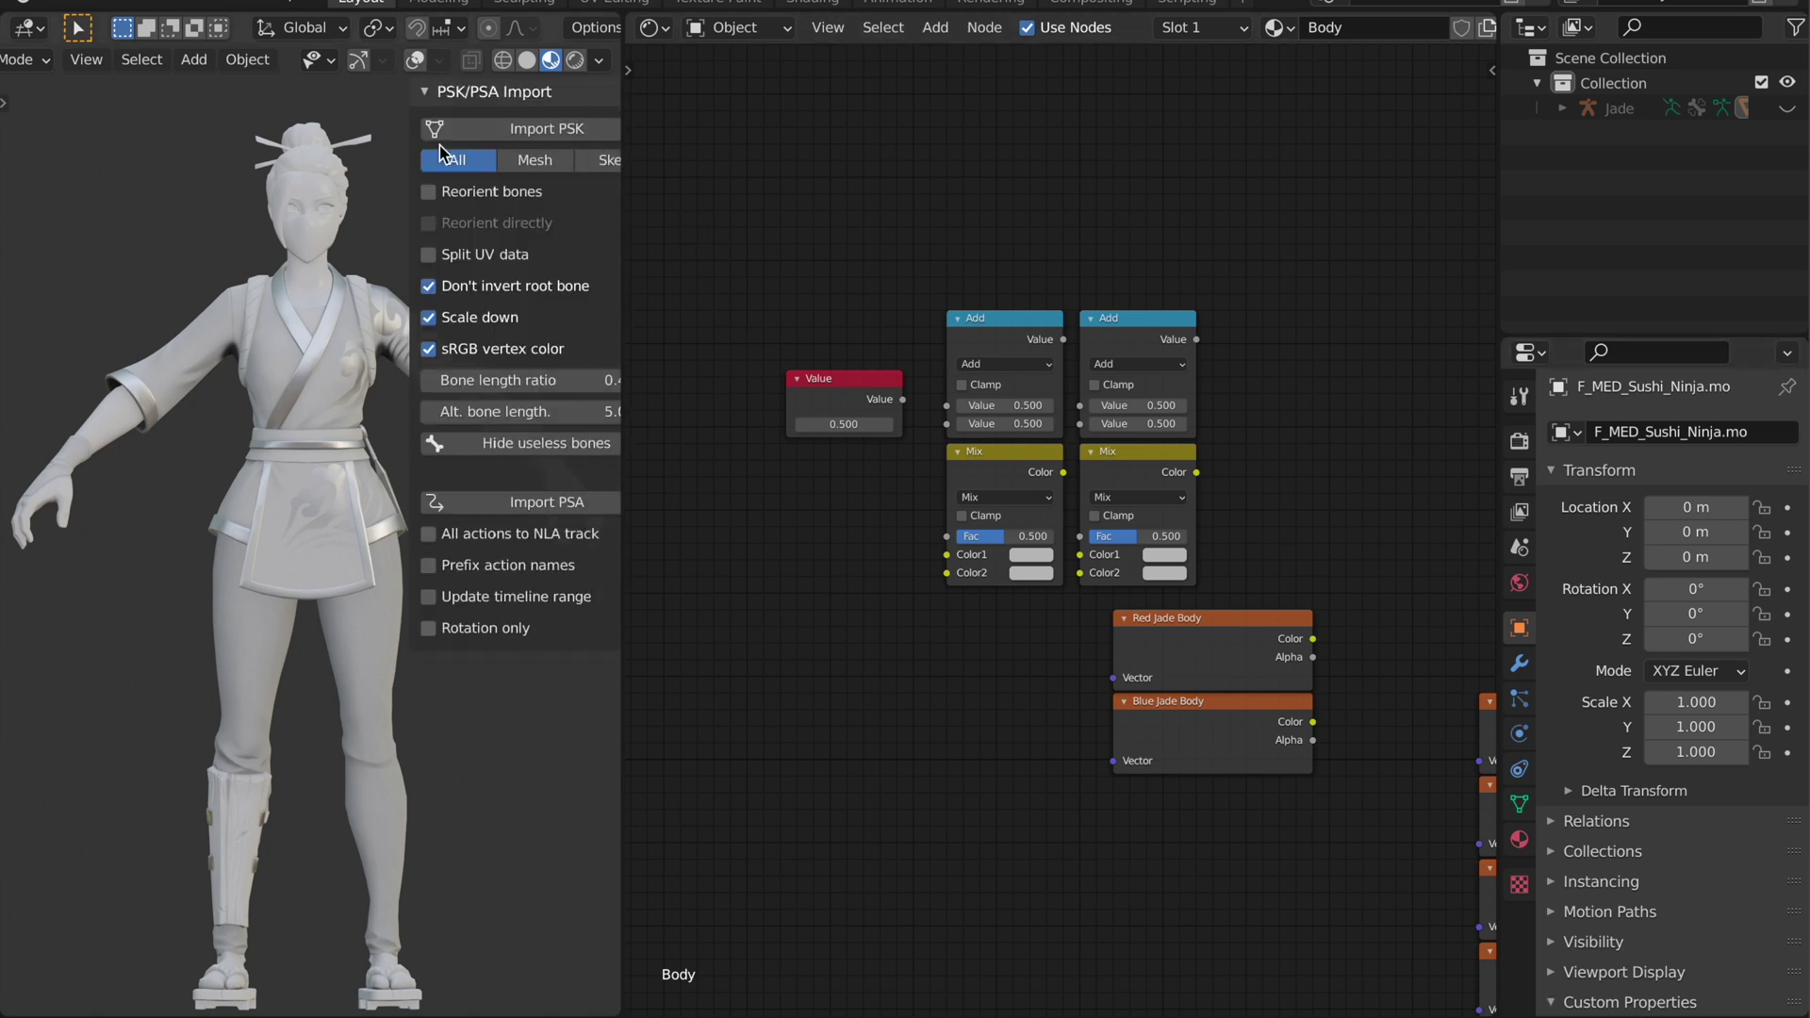
click(607, 109)
click(391, 95)
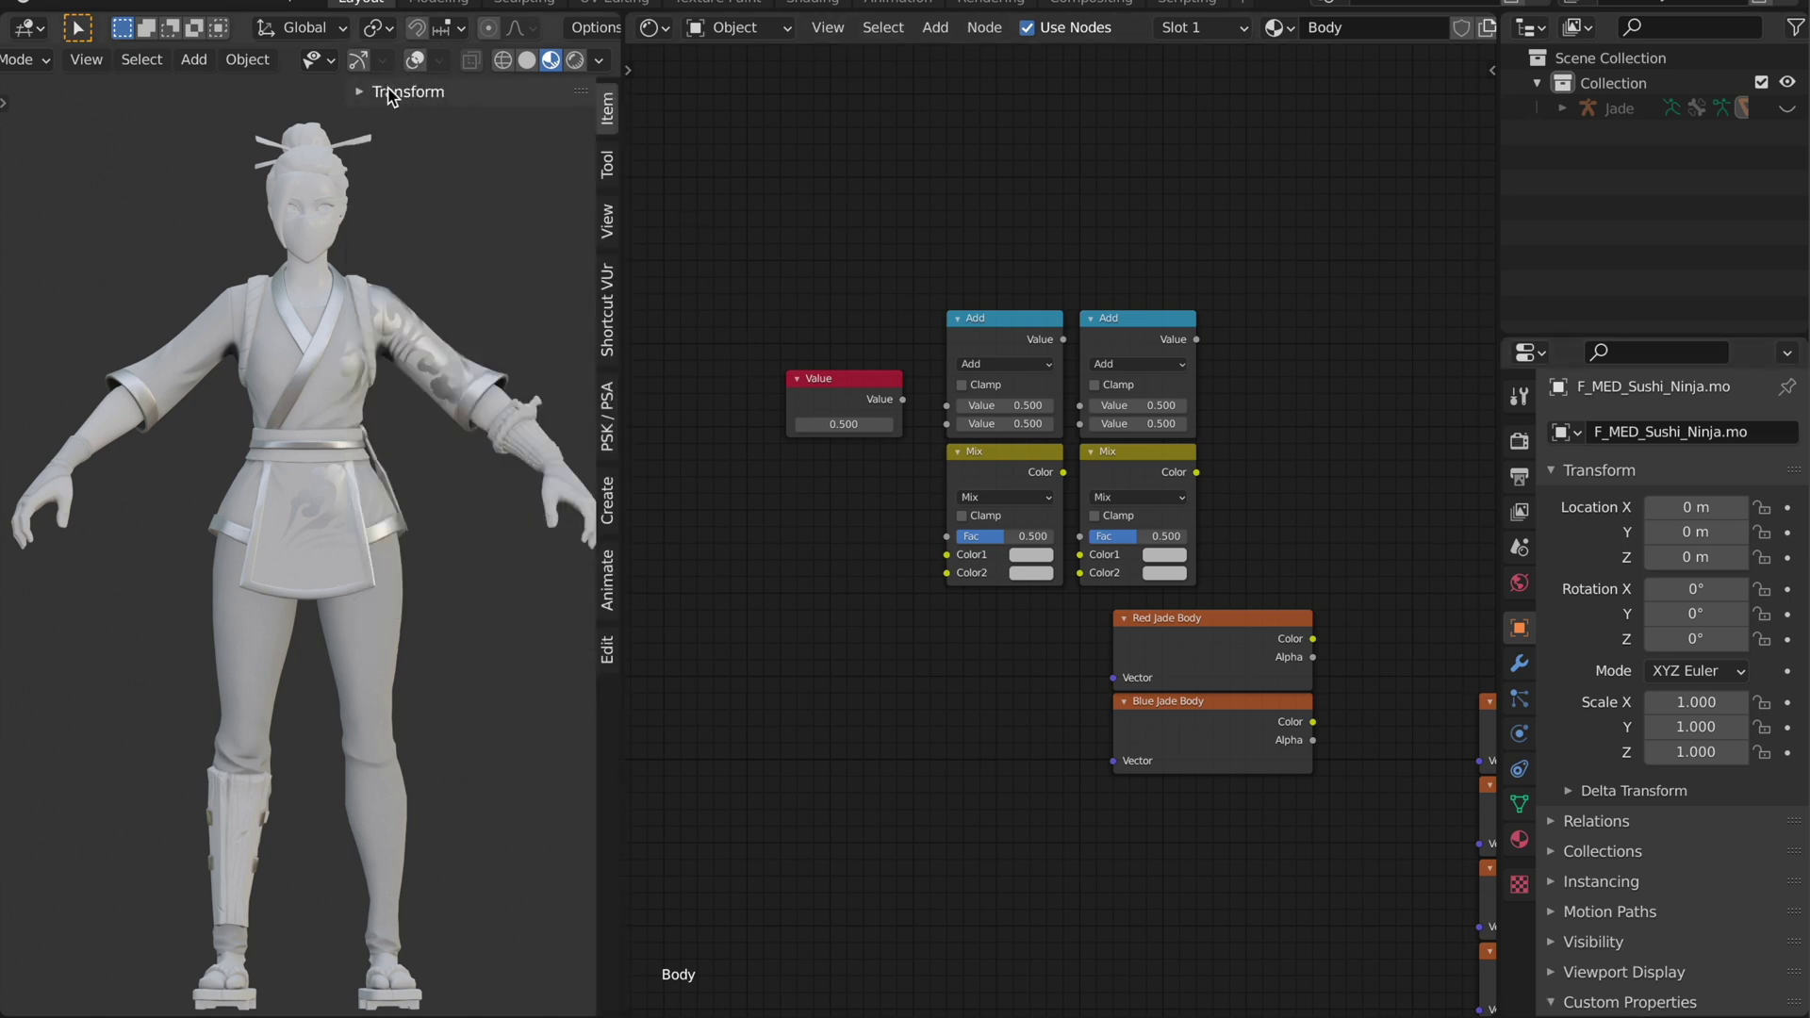
scroll(1625, 820, down, 2)
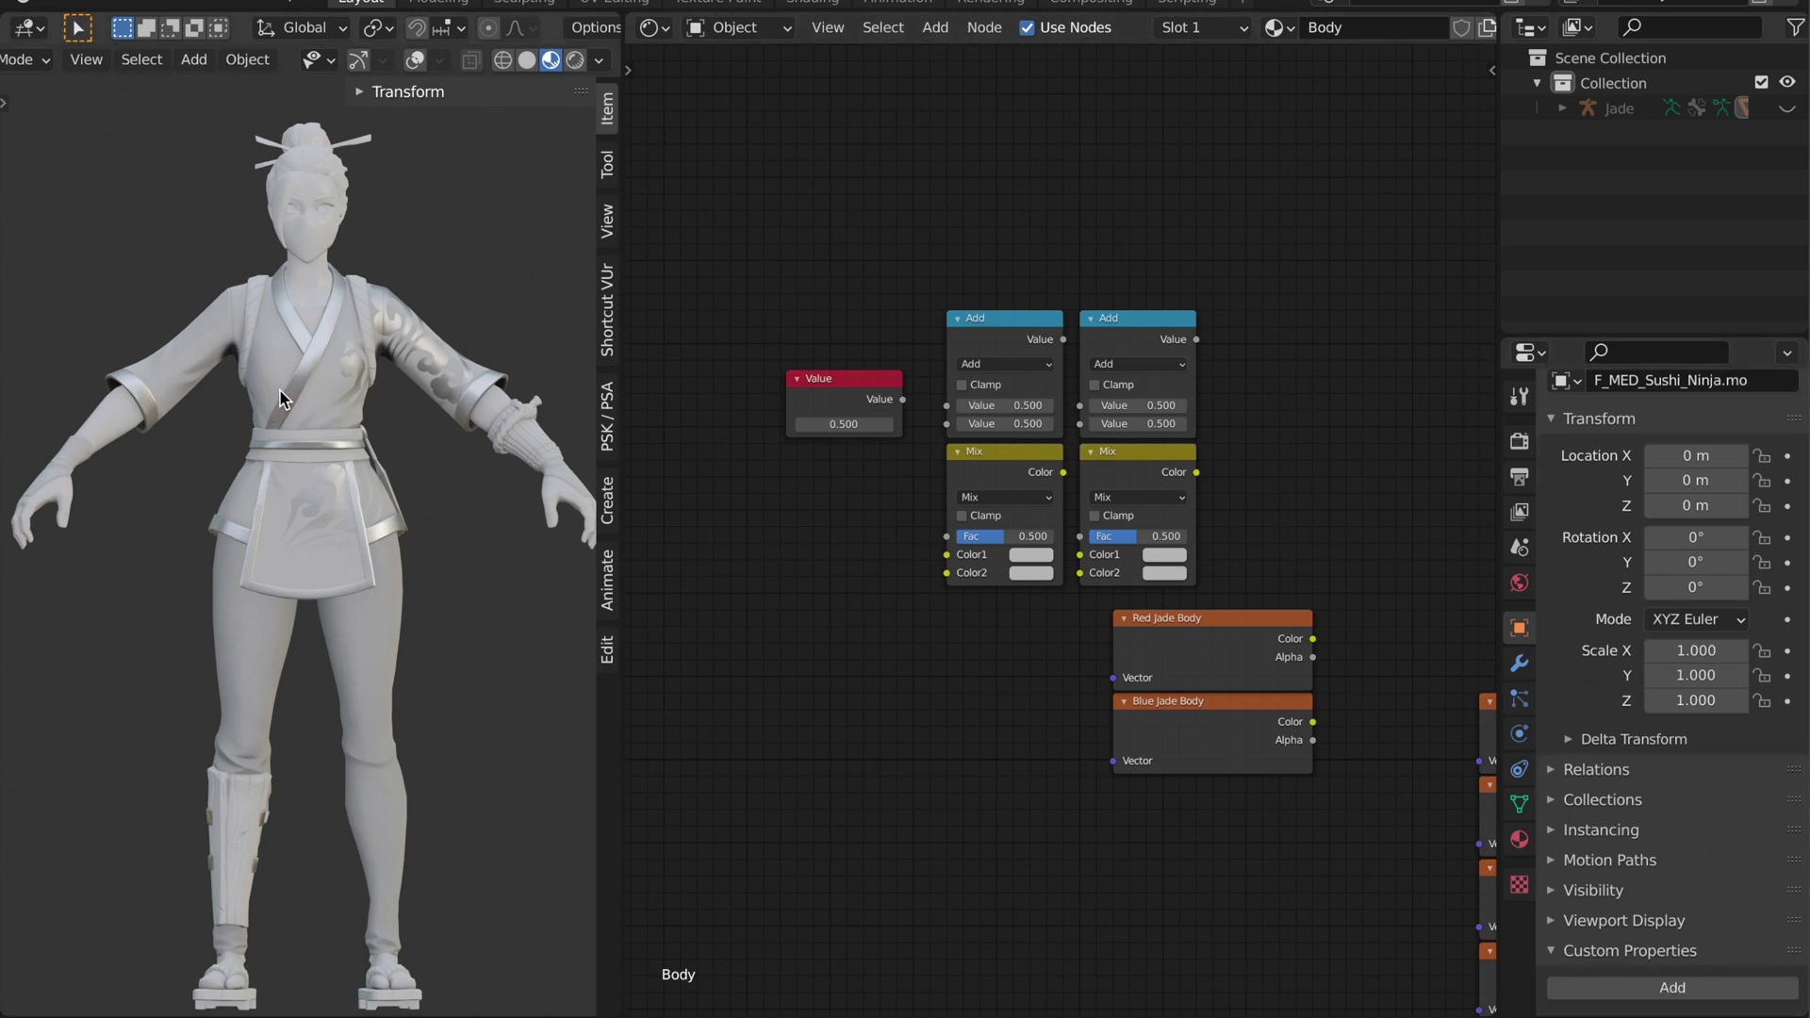
Select the character's body mesh with the viewport overlays and gizmos shown, and hide both again
click(415, 60)
click(358, 60)
click(320, 428)
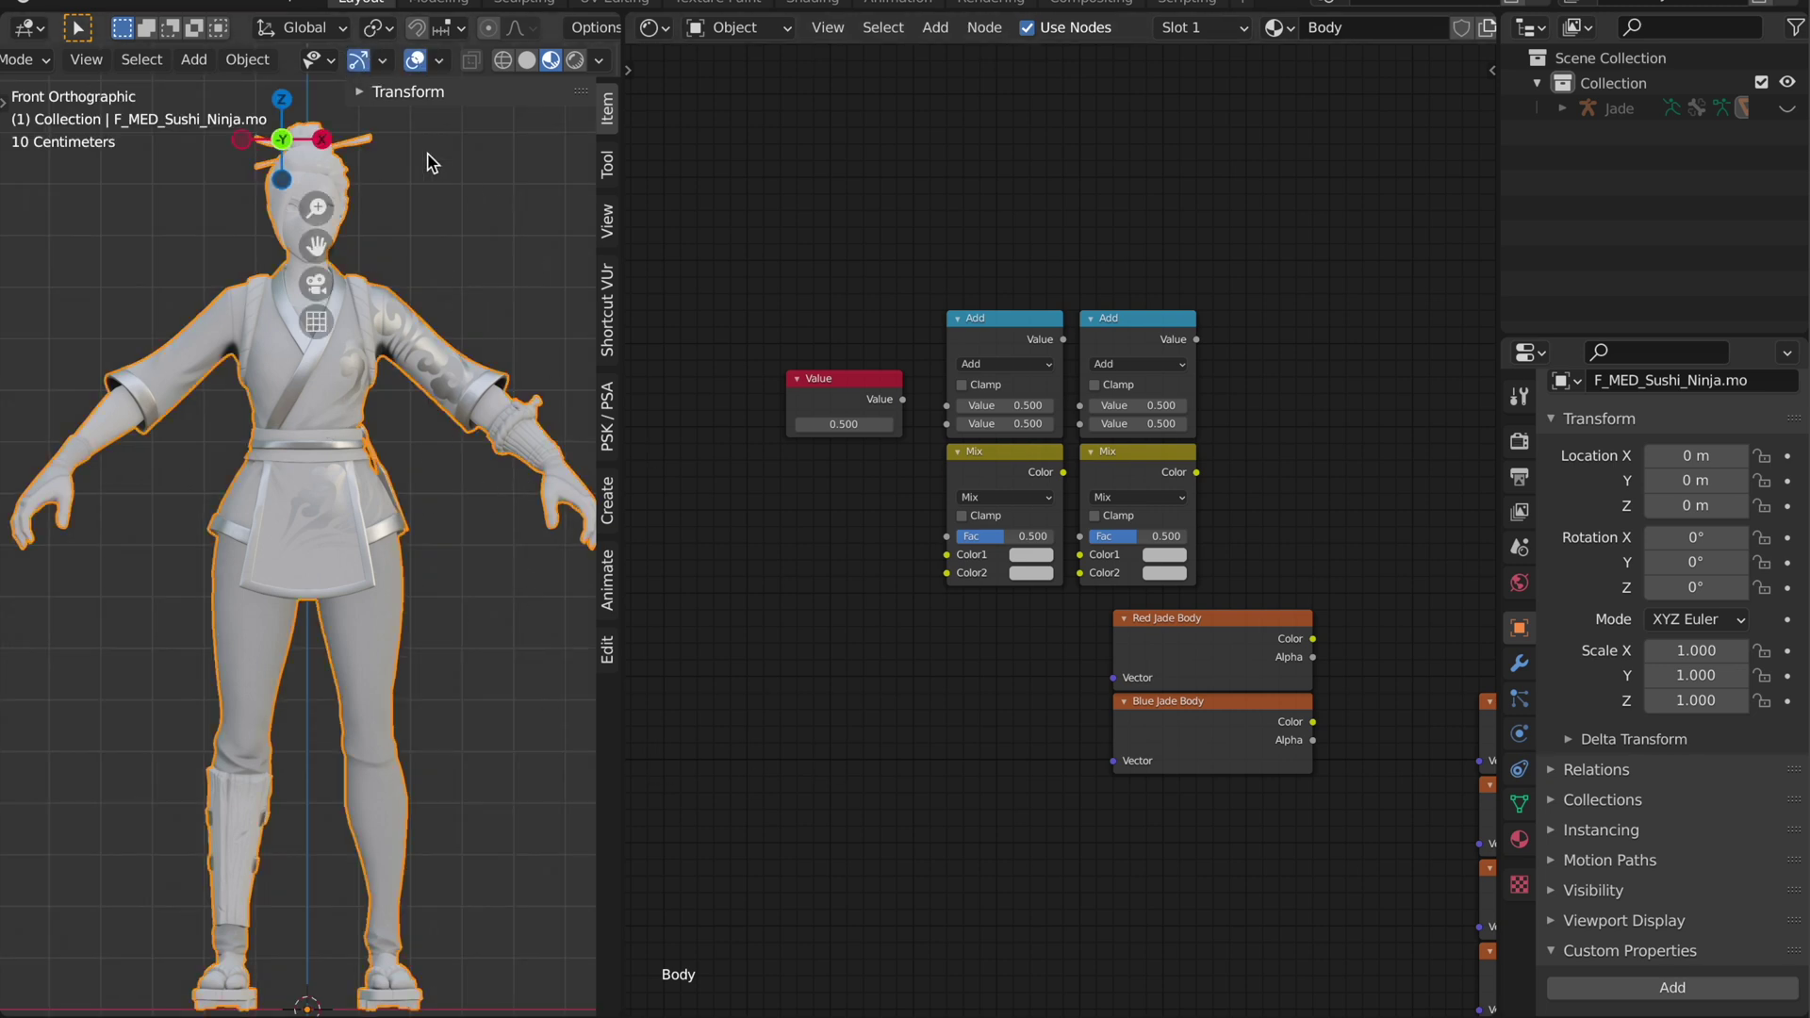
click(415, 59)
click(358, 60)
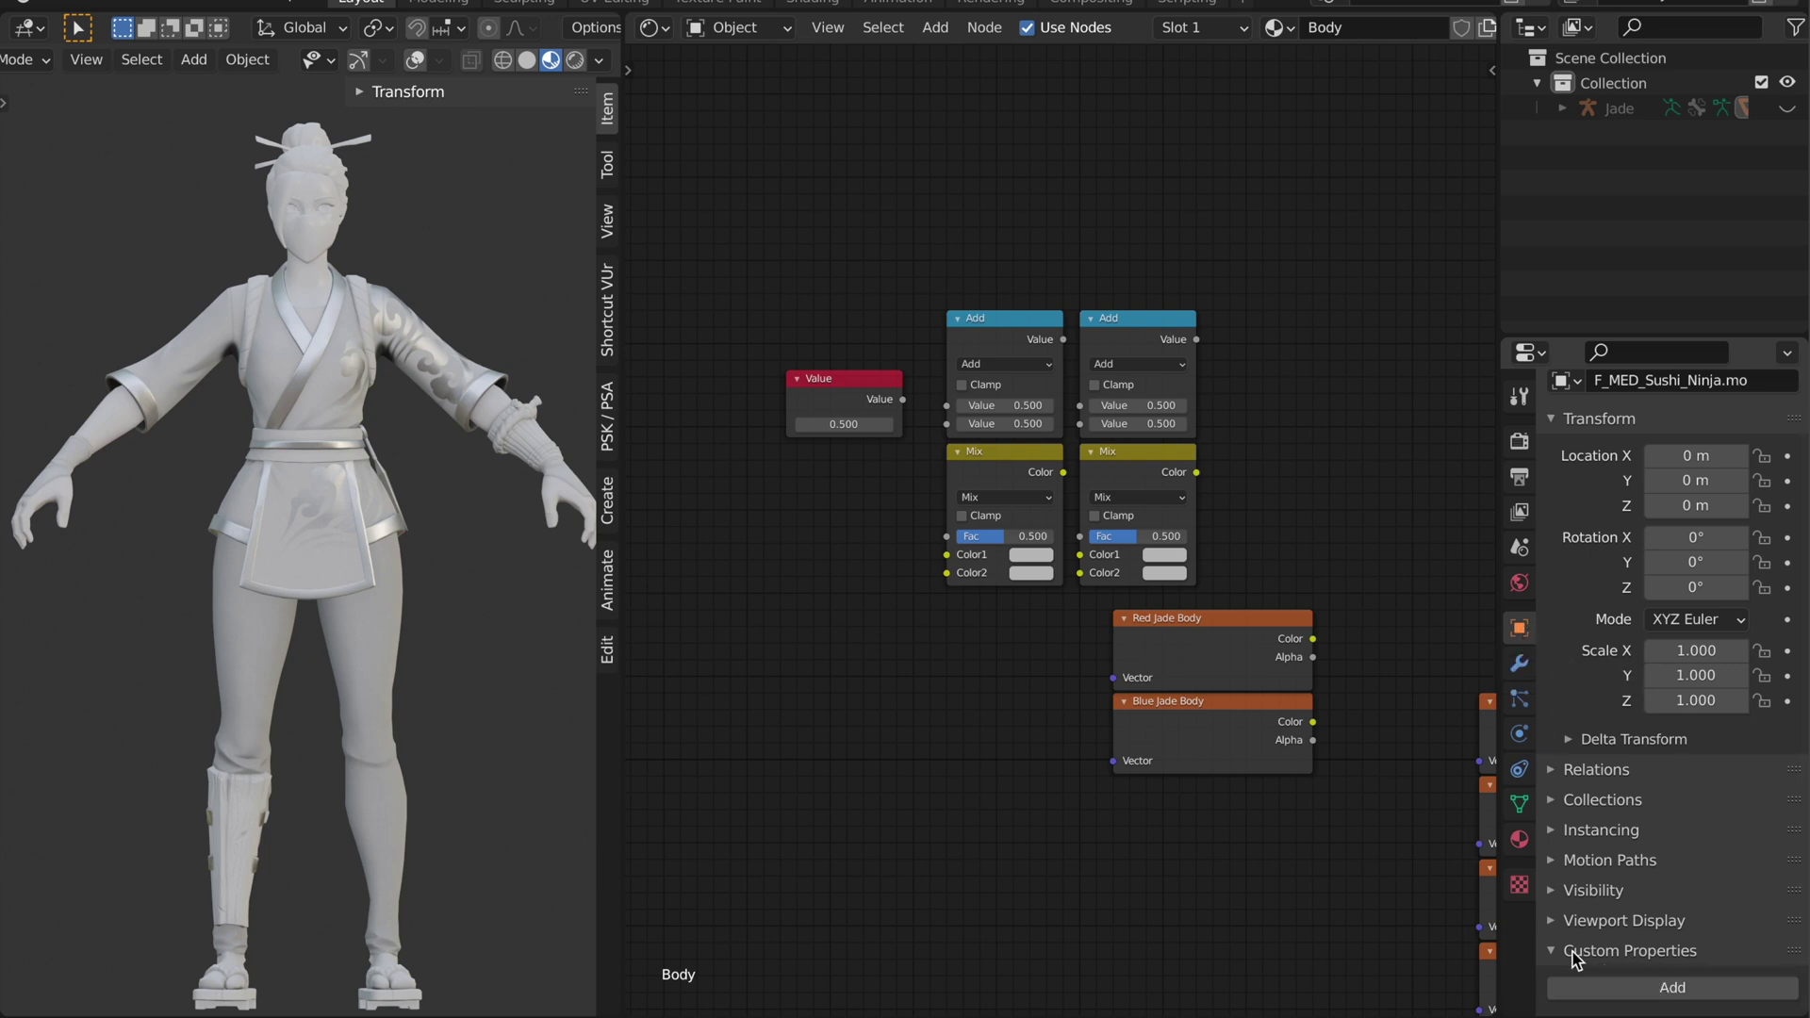
Try adding a custom property to the body mesh and remove it again
click(1652, 987)
scroll(1649, 929, down, 1)
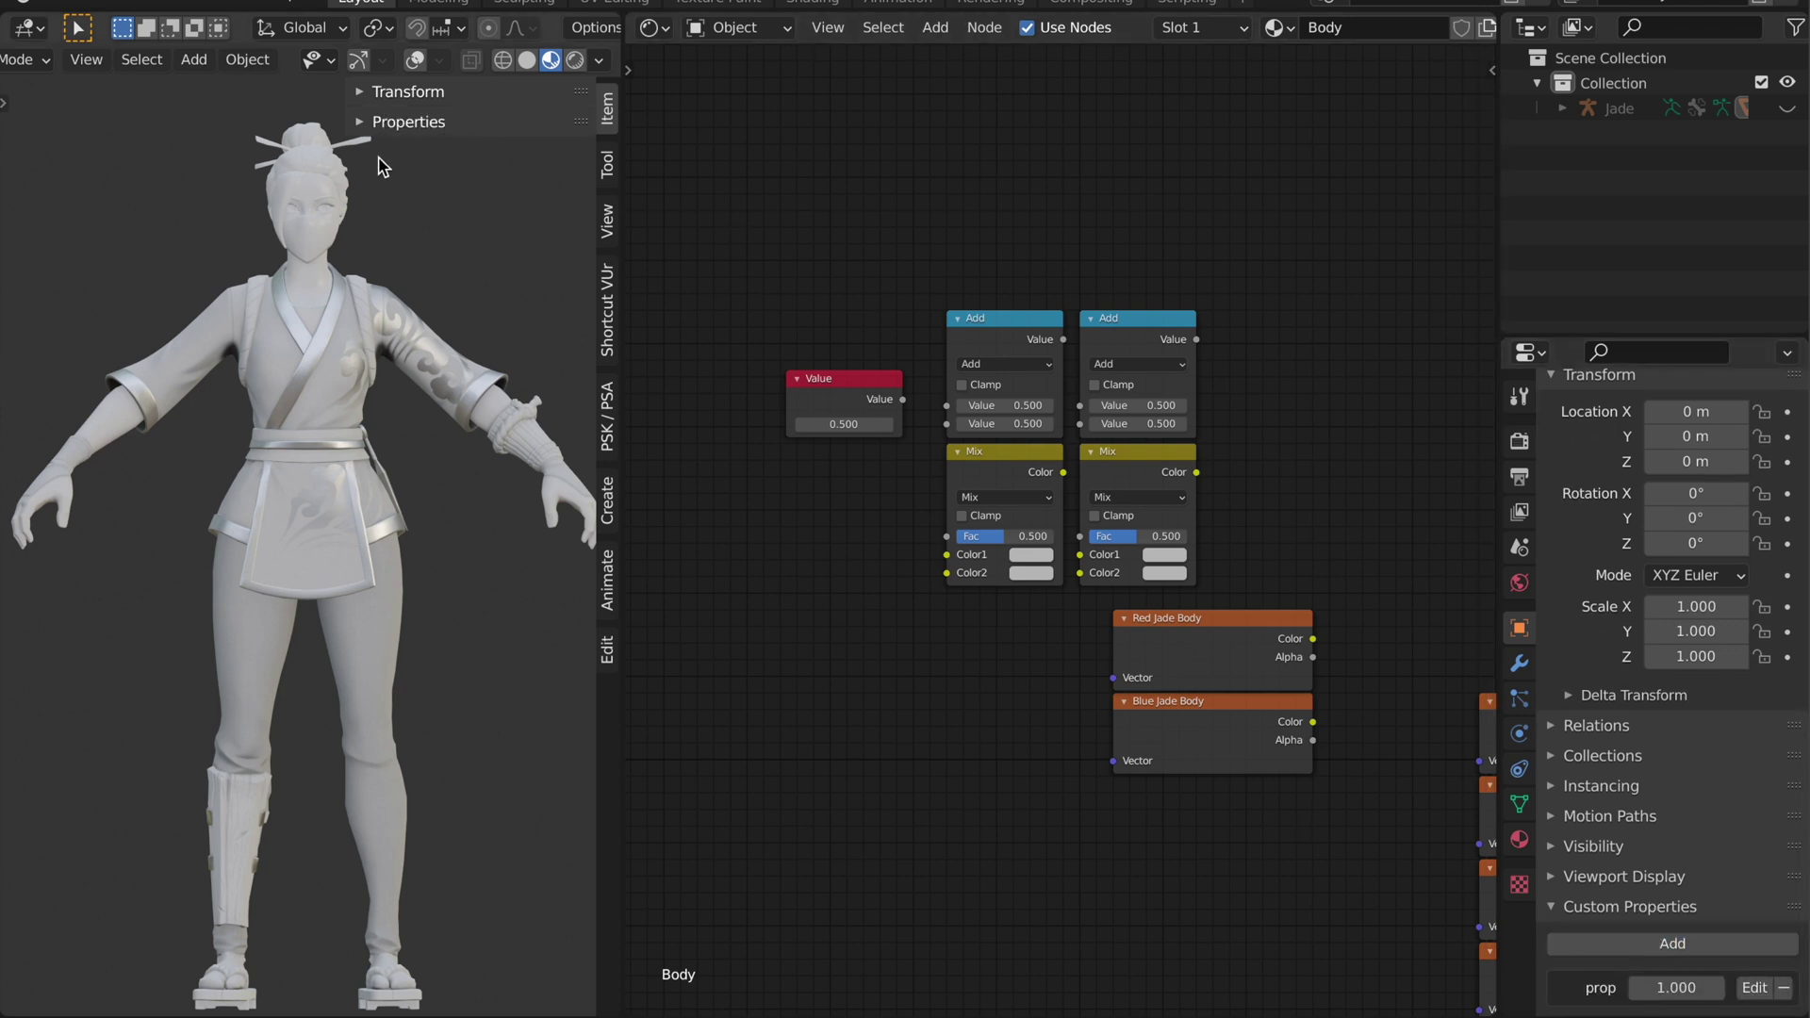
click(372, 124)
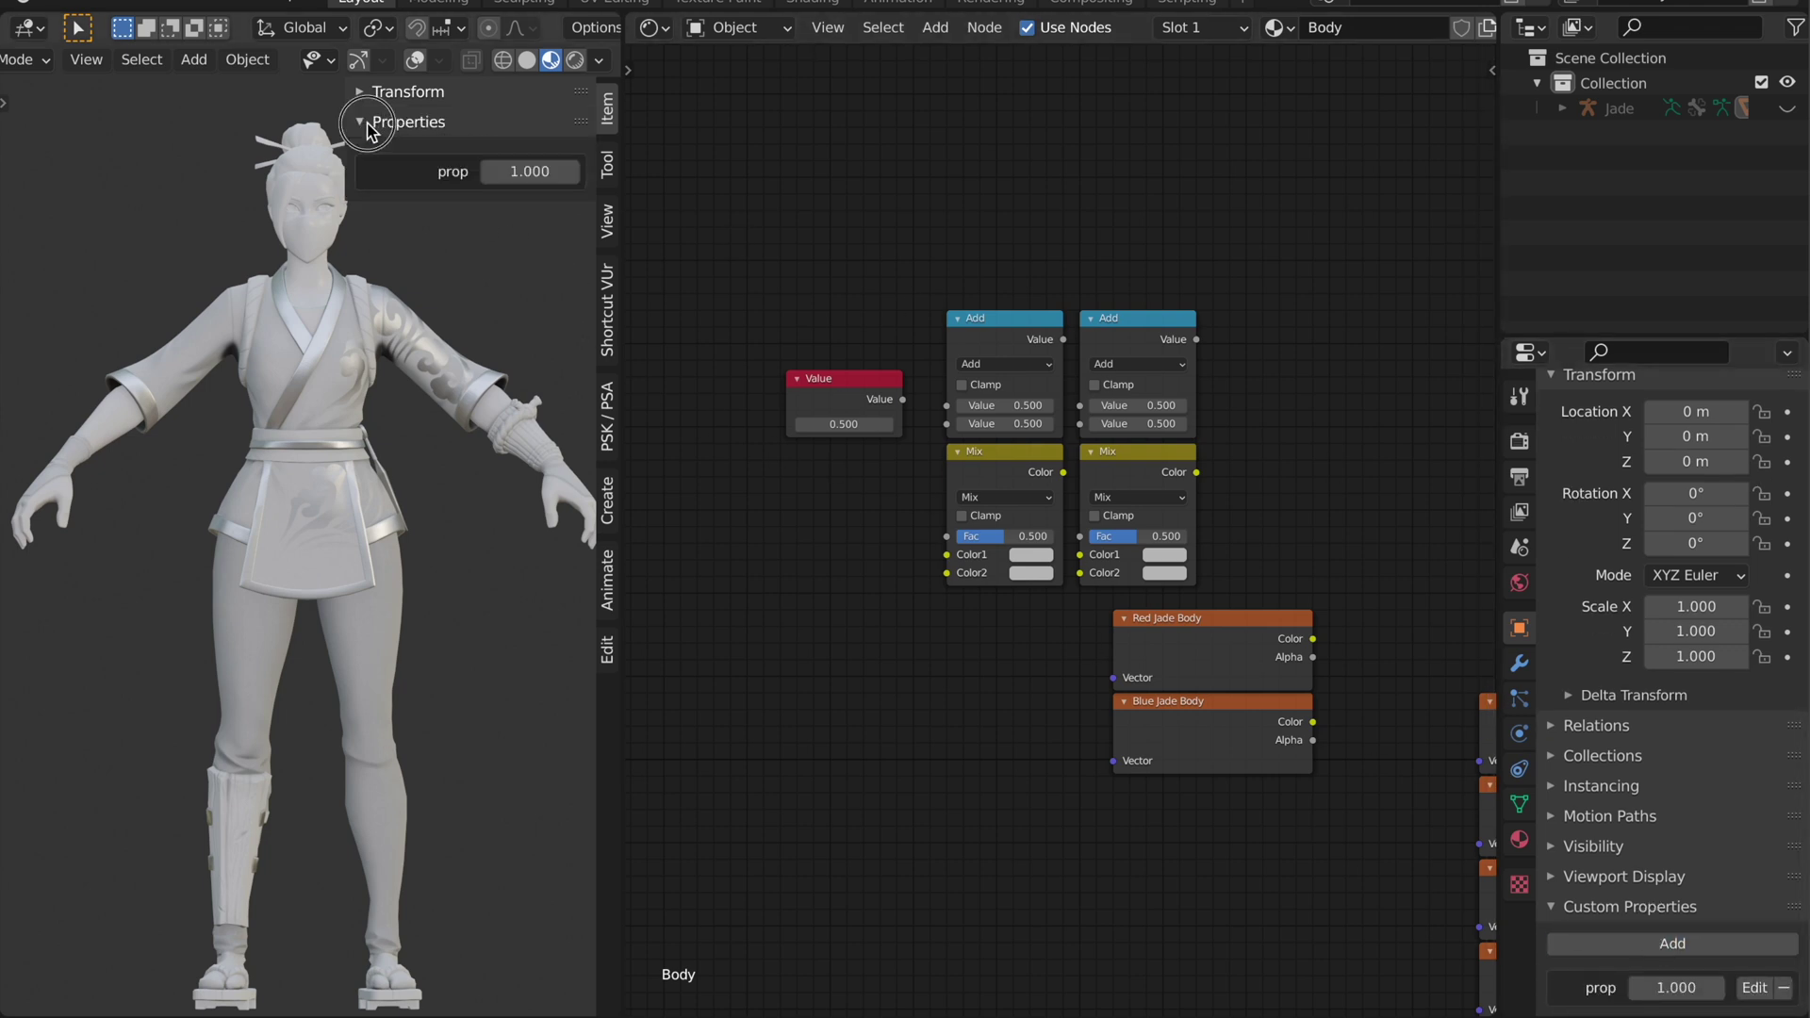
click(429, 123)
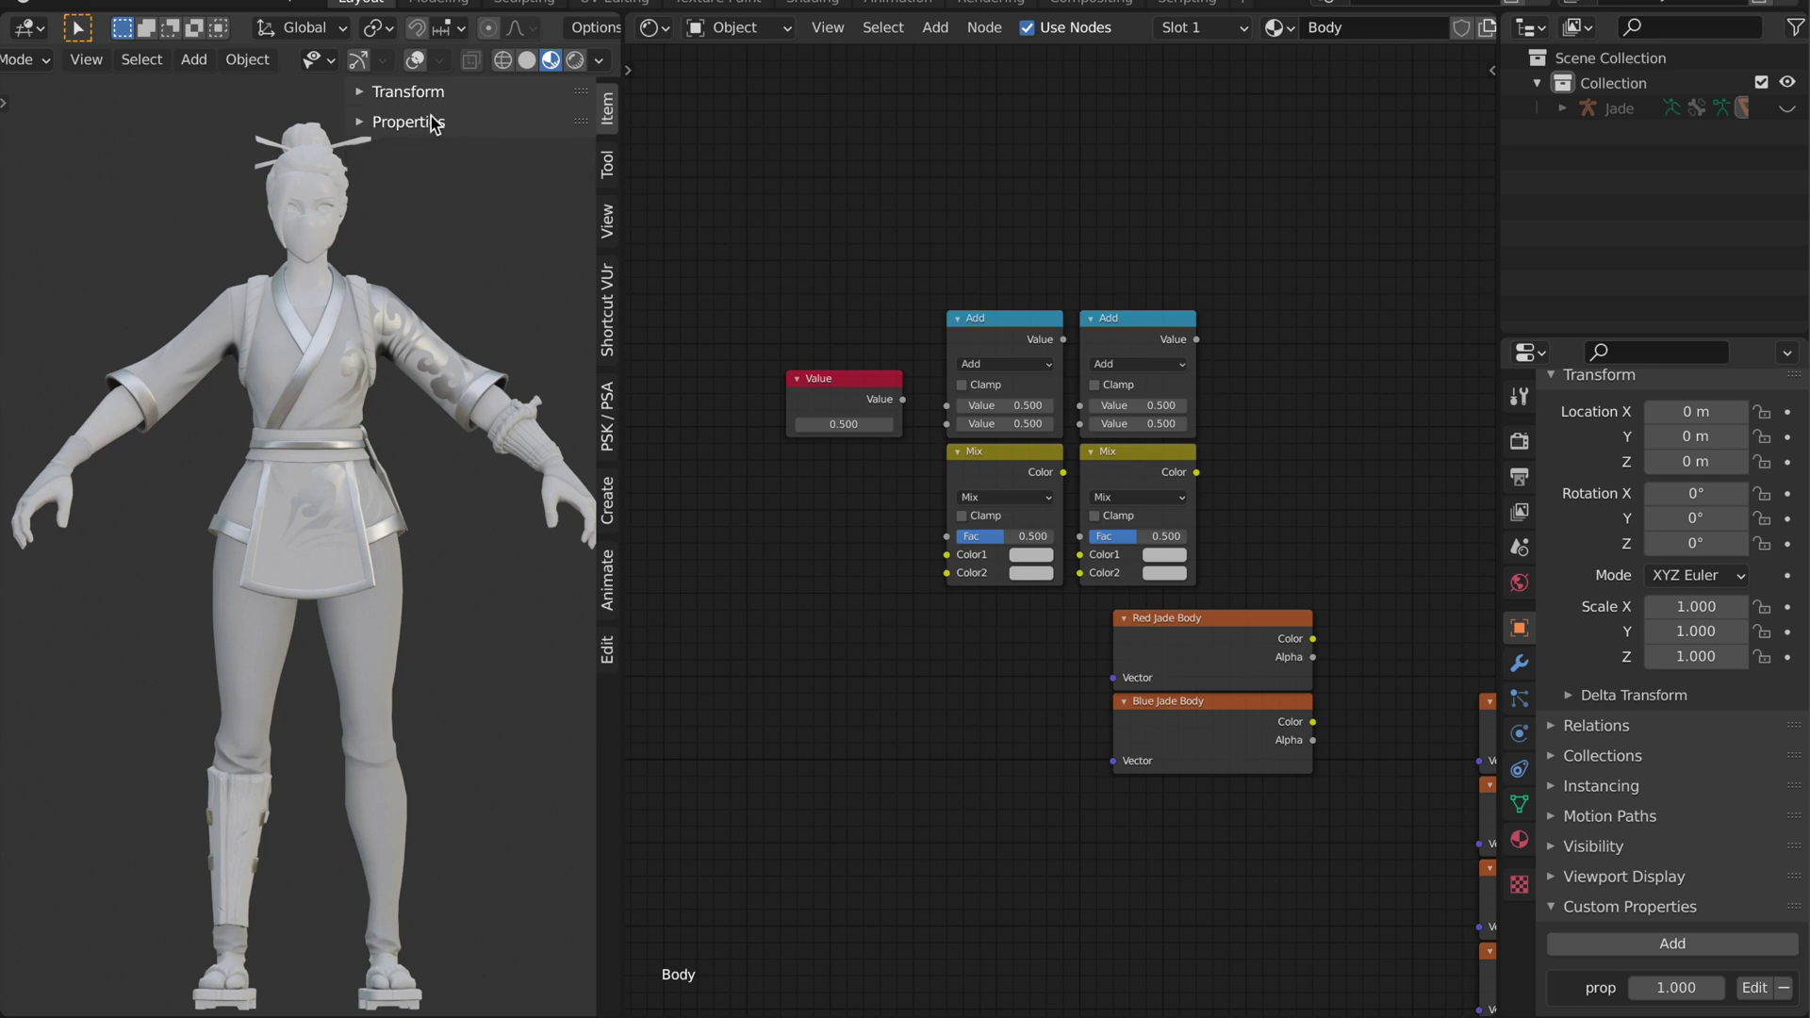
click(1784, 988)
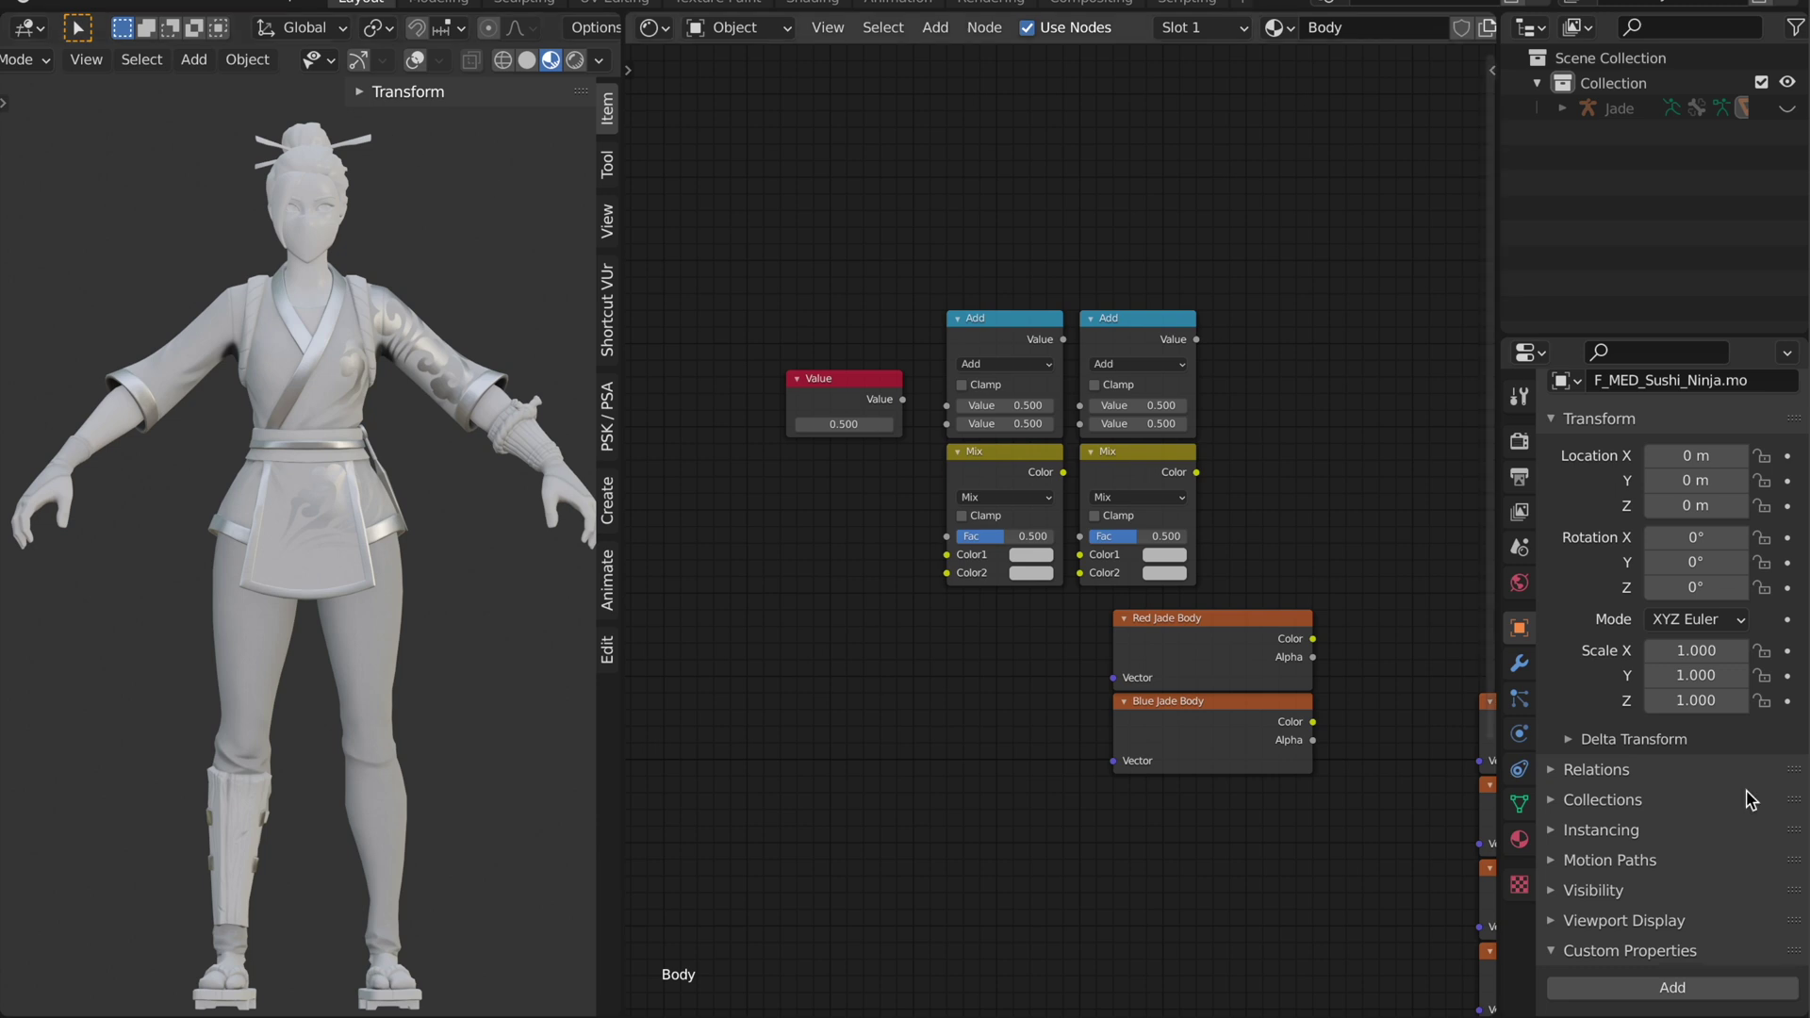
Add a custom property to the body mesh and name it Body
click(1704, 1002)
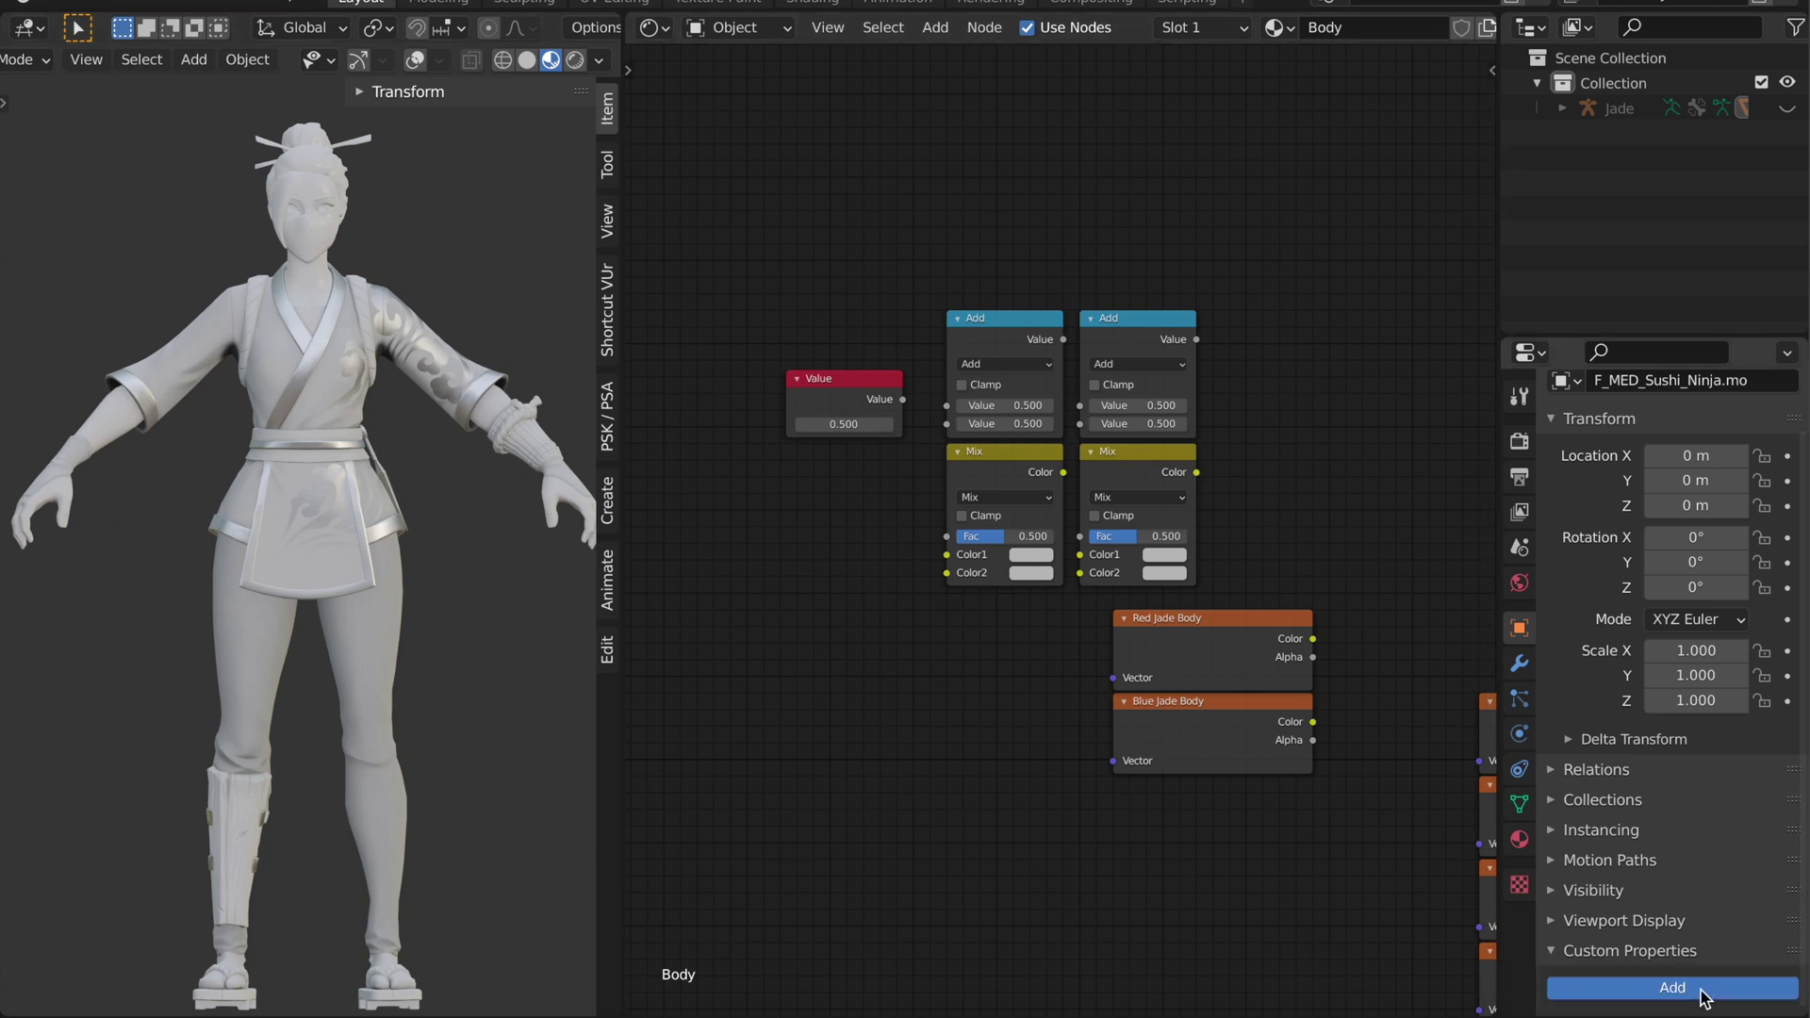
scroll(1687, 603, down, 1)
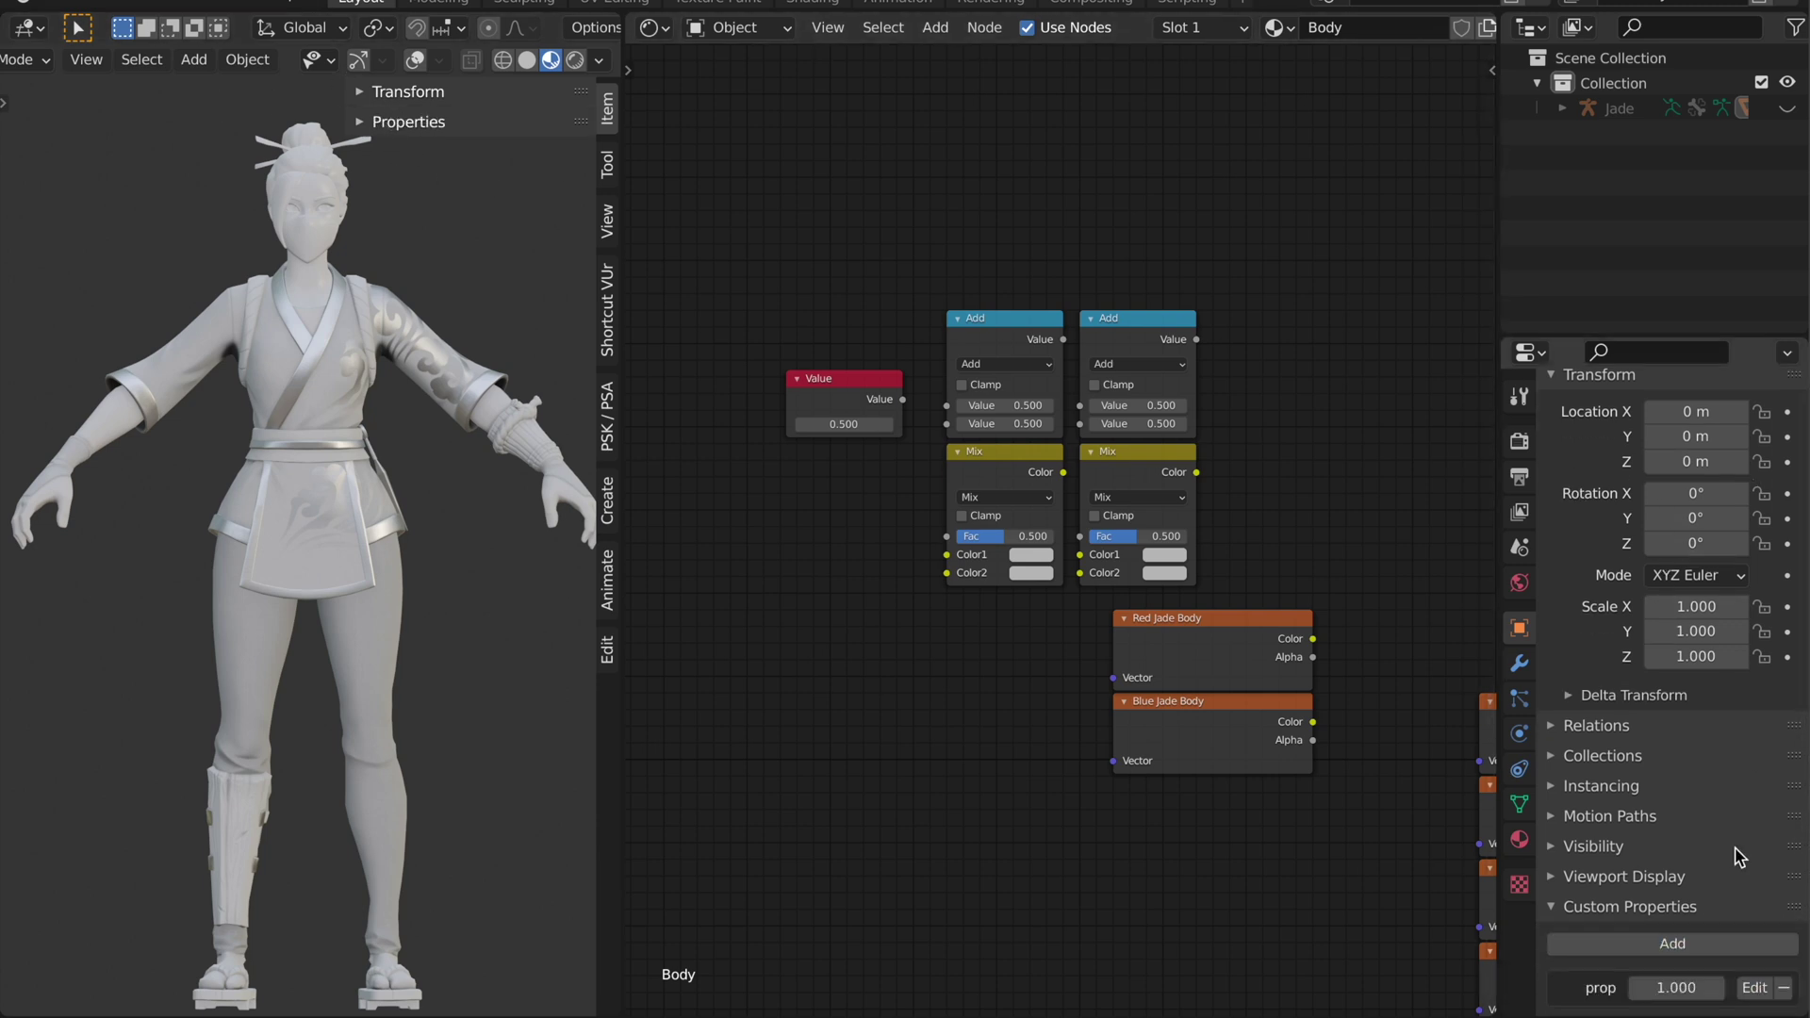
click(1756, 990)
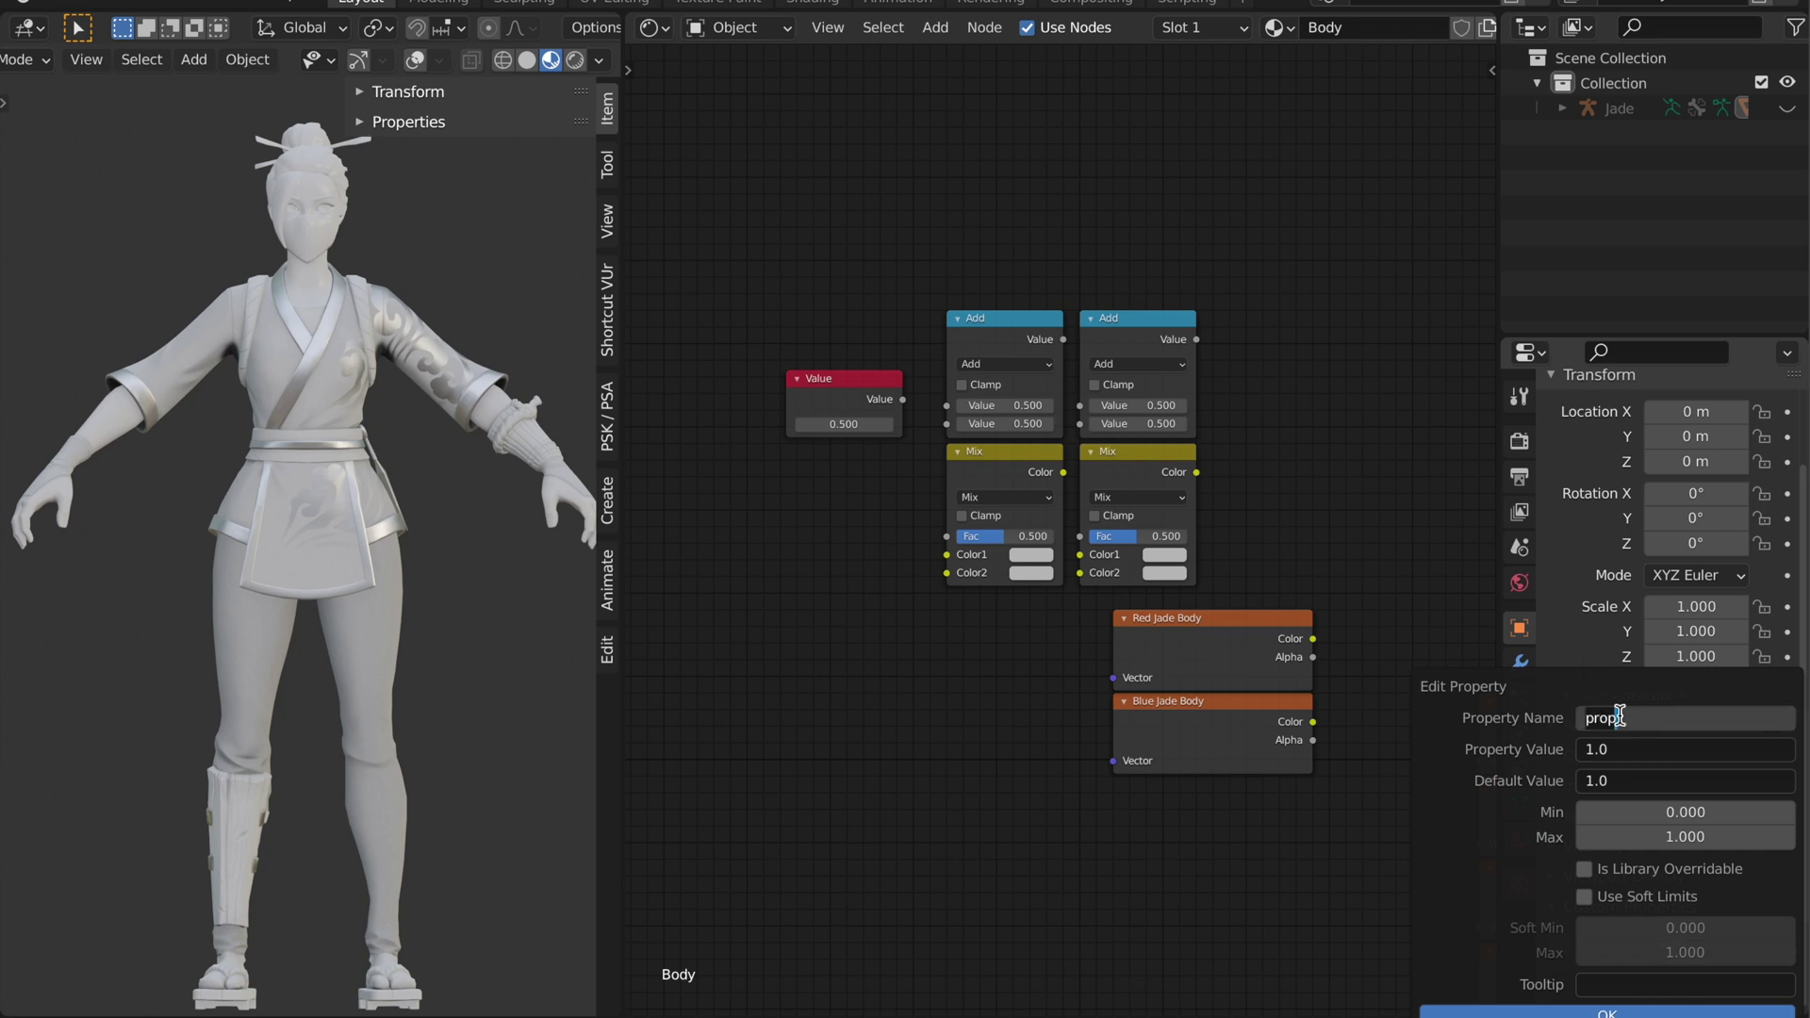
text(Body)
key(Tab)
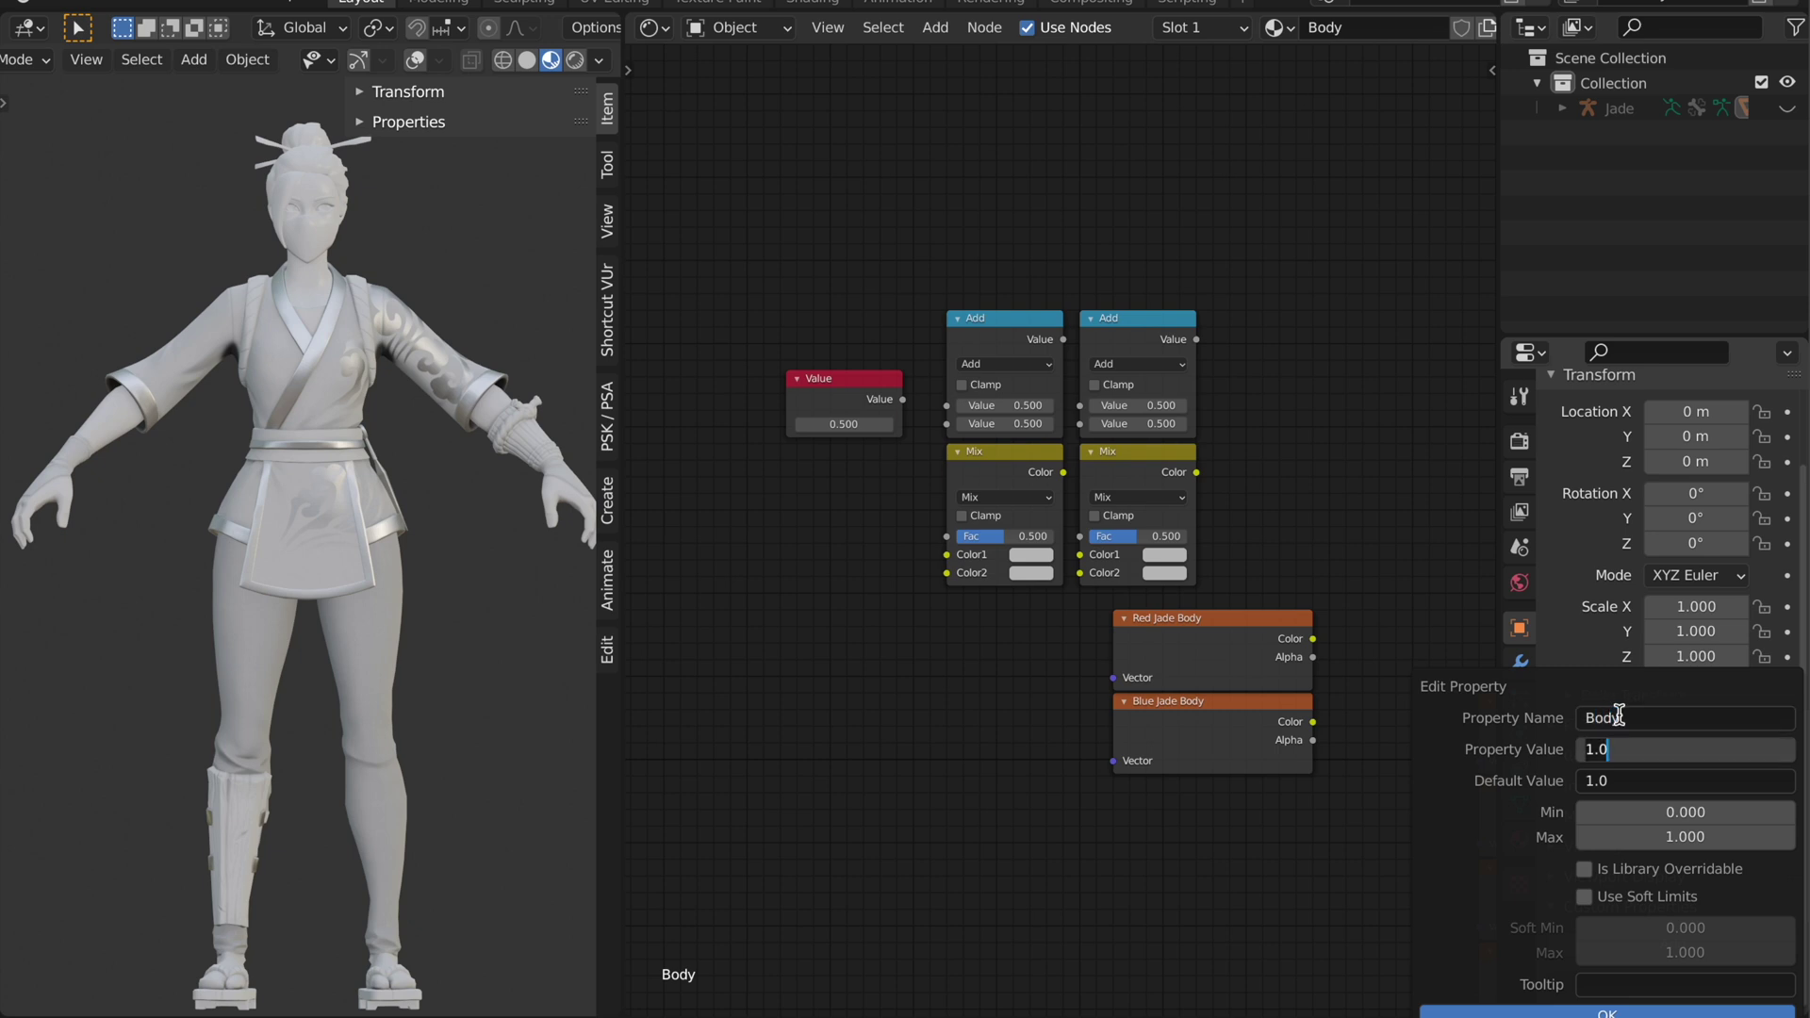
Set the Body property's value and default value to 1, with a minimum of 1 and a maximum of 2
key(Return)
key(BackSpace)
key(BackSpace)
key(Tab)
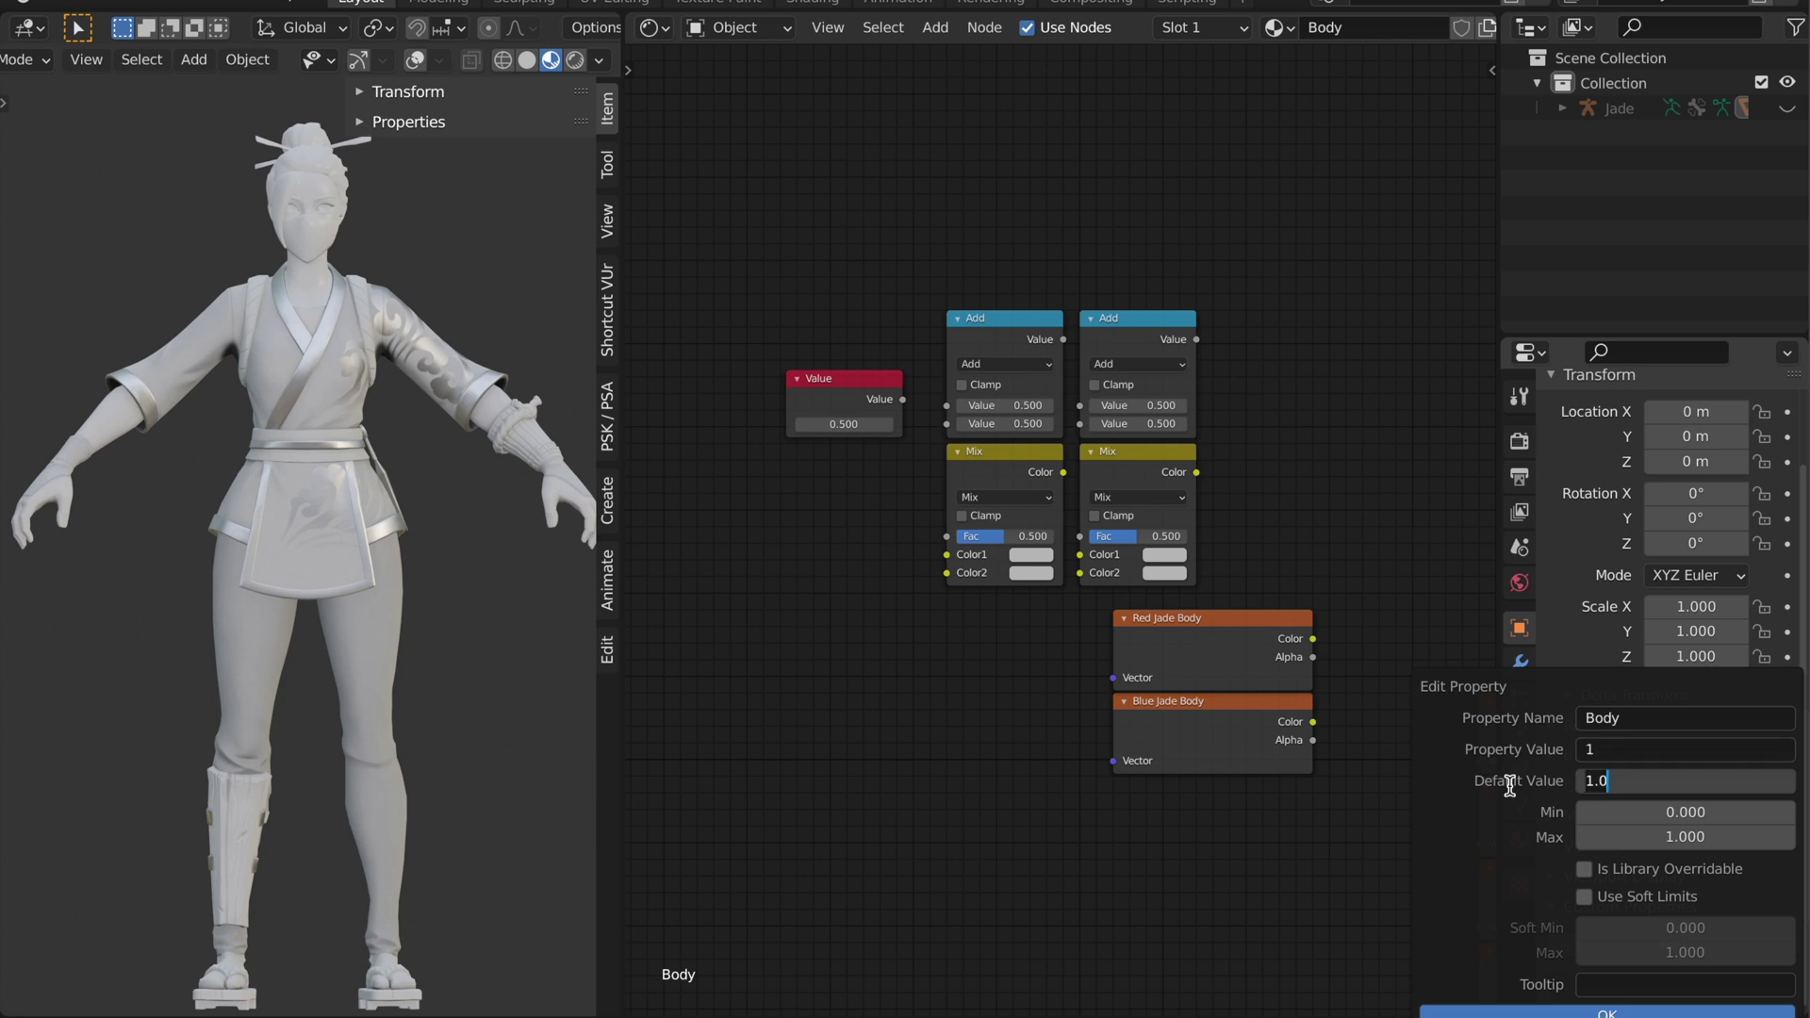
key(BackSpace)
key(BackSpace)
key(Tab)
text(1)
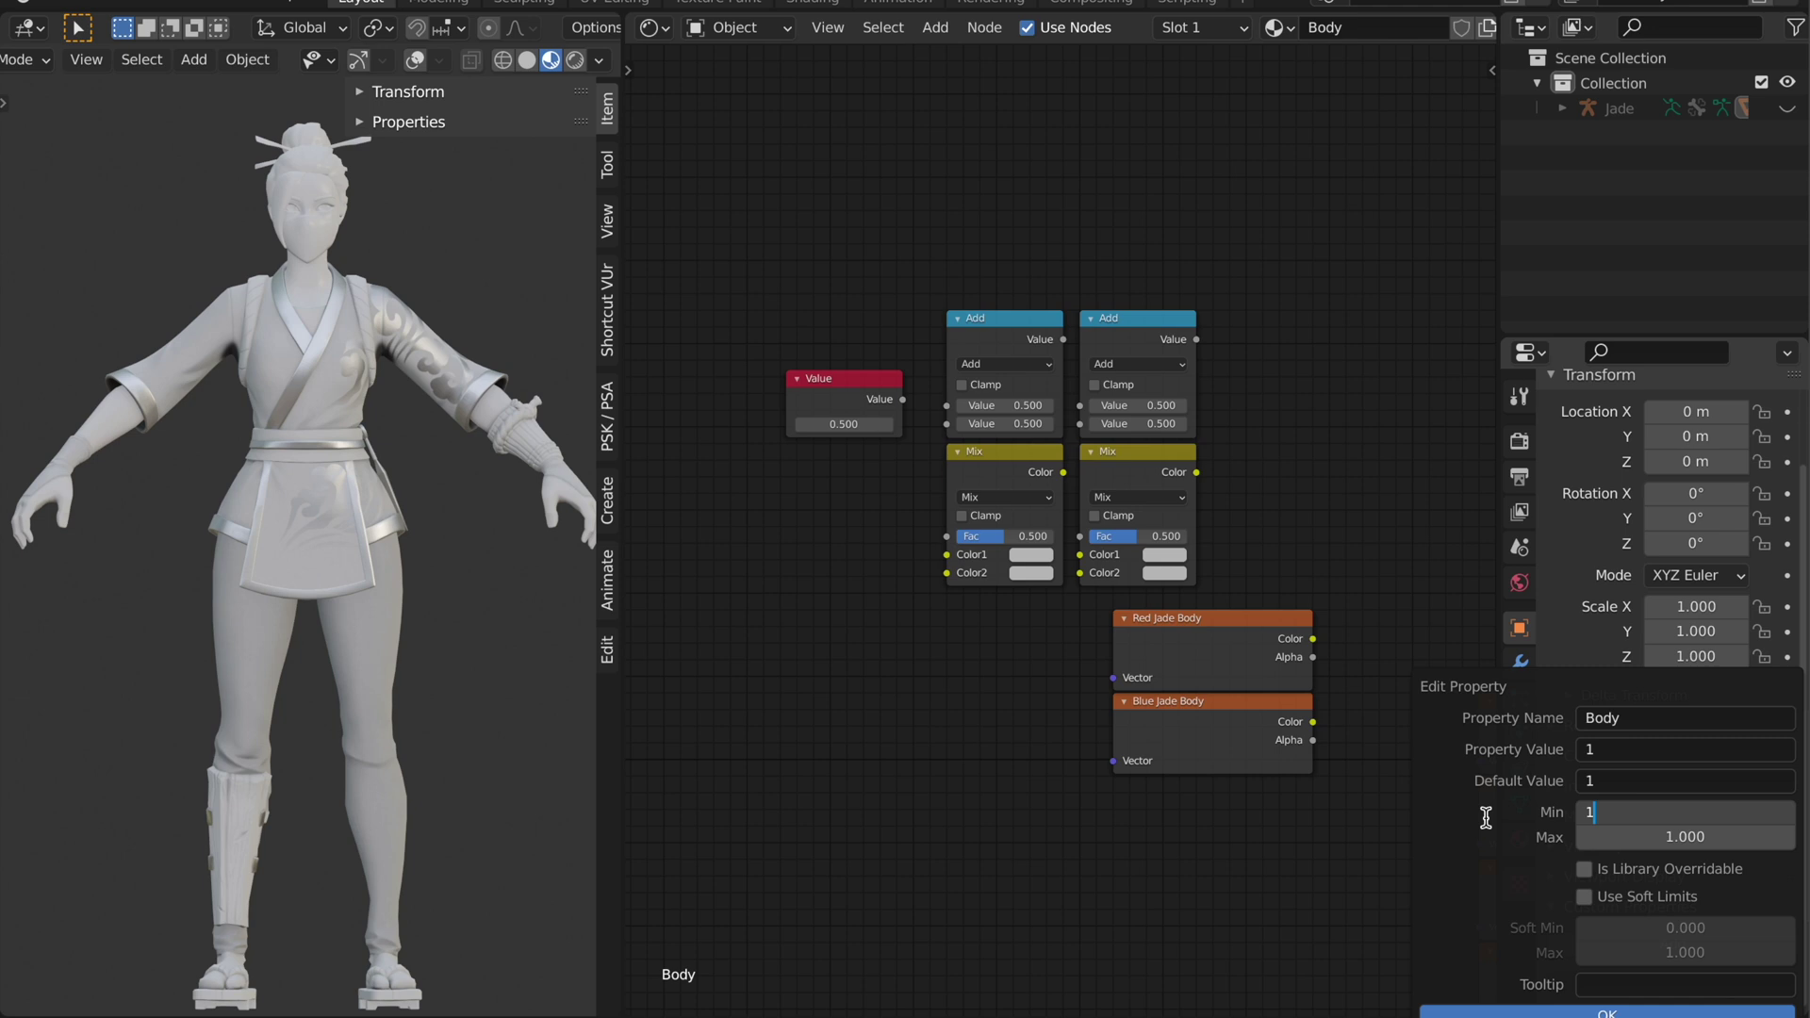
key(Tab)
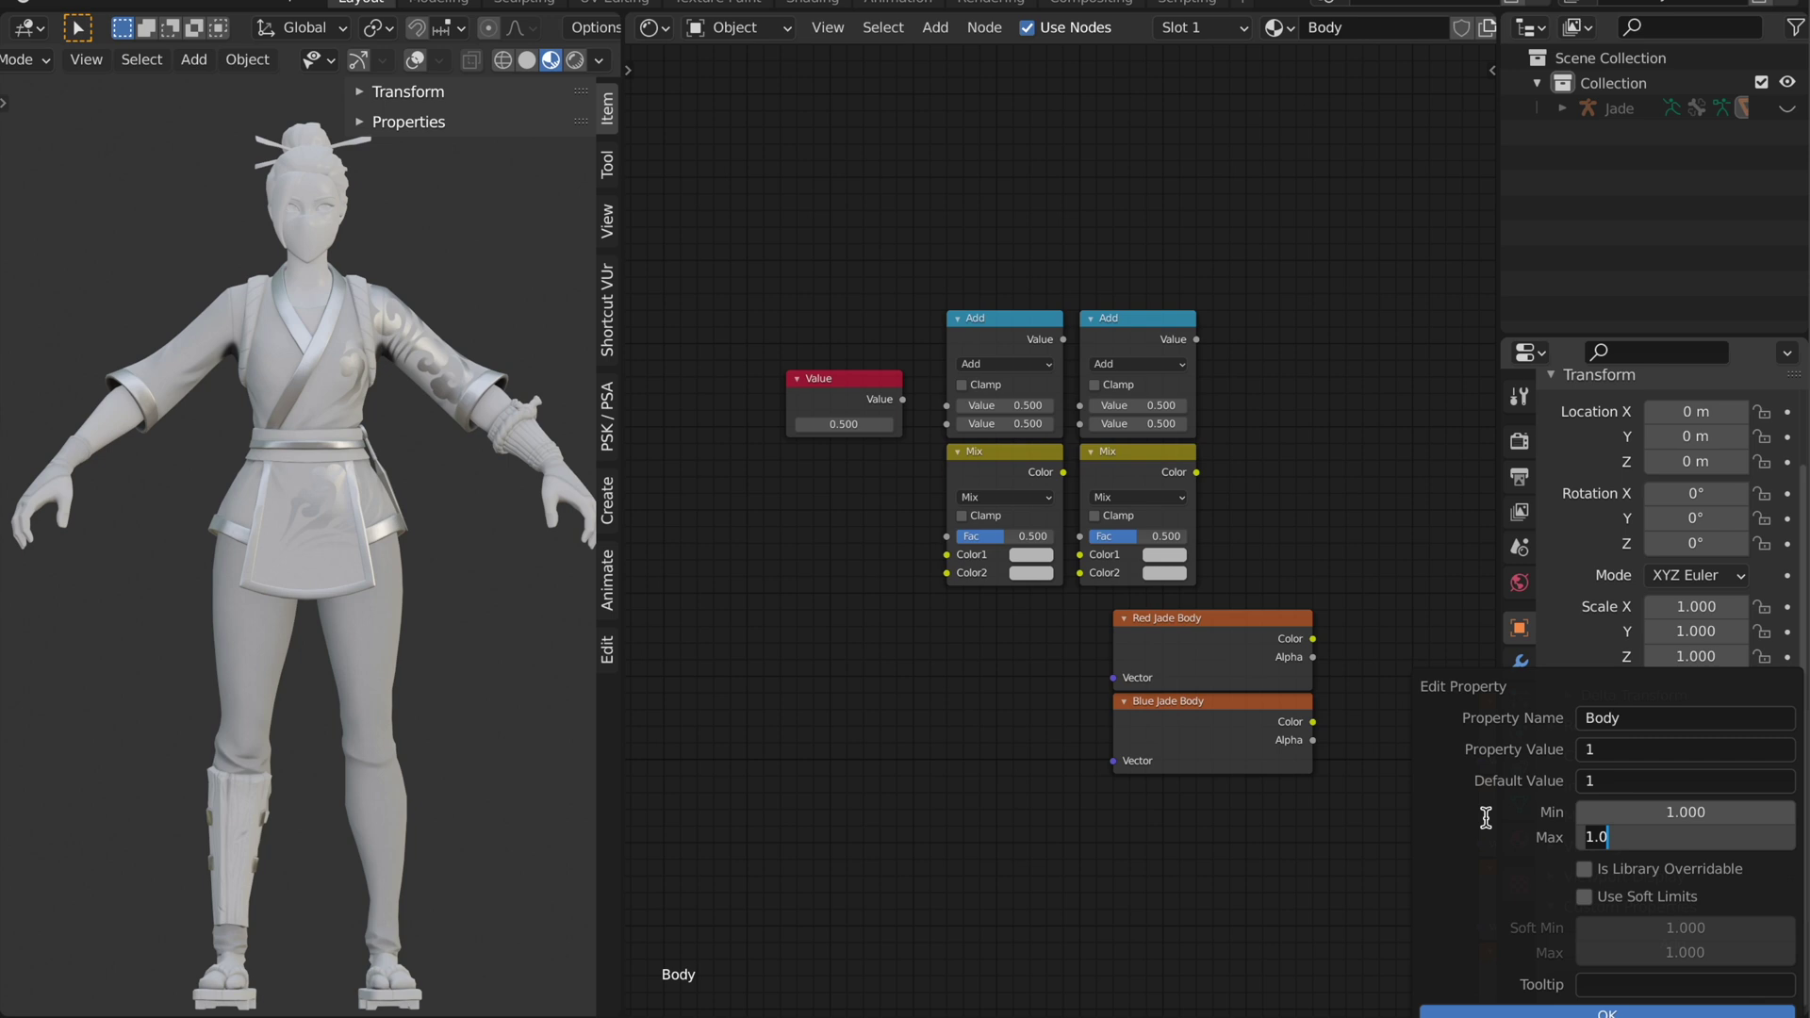
text(2)
key(Return)
Give the Body property the tooltip "Changes style (color)" and apply the property settings
click(1621, 985)
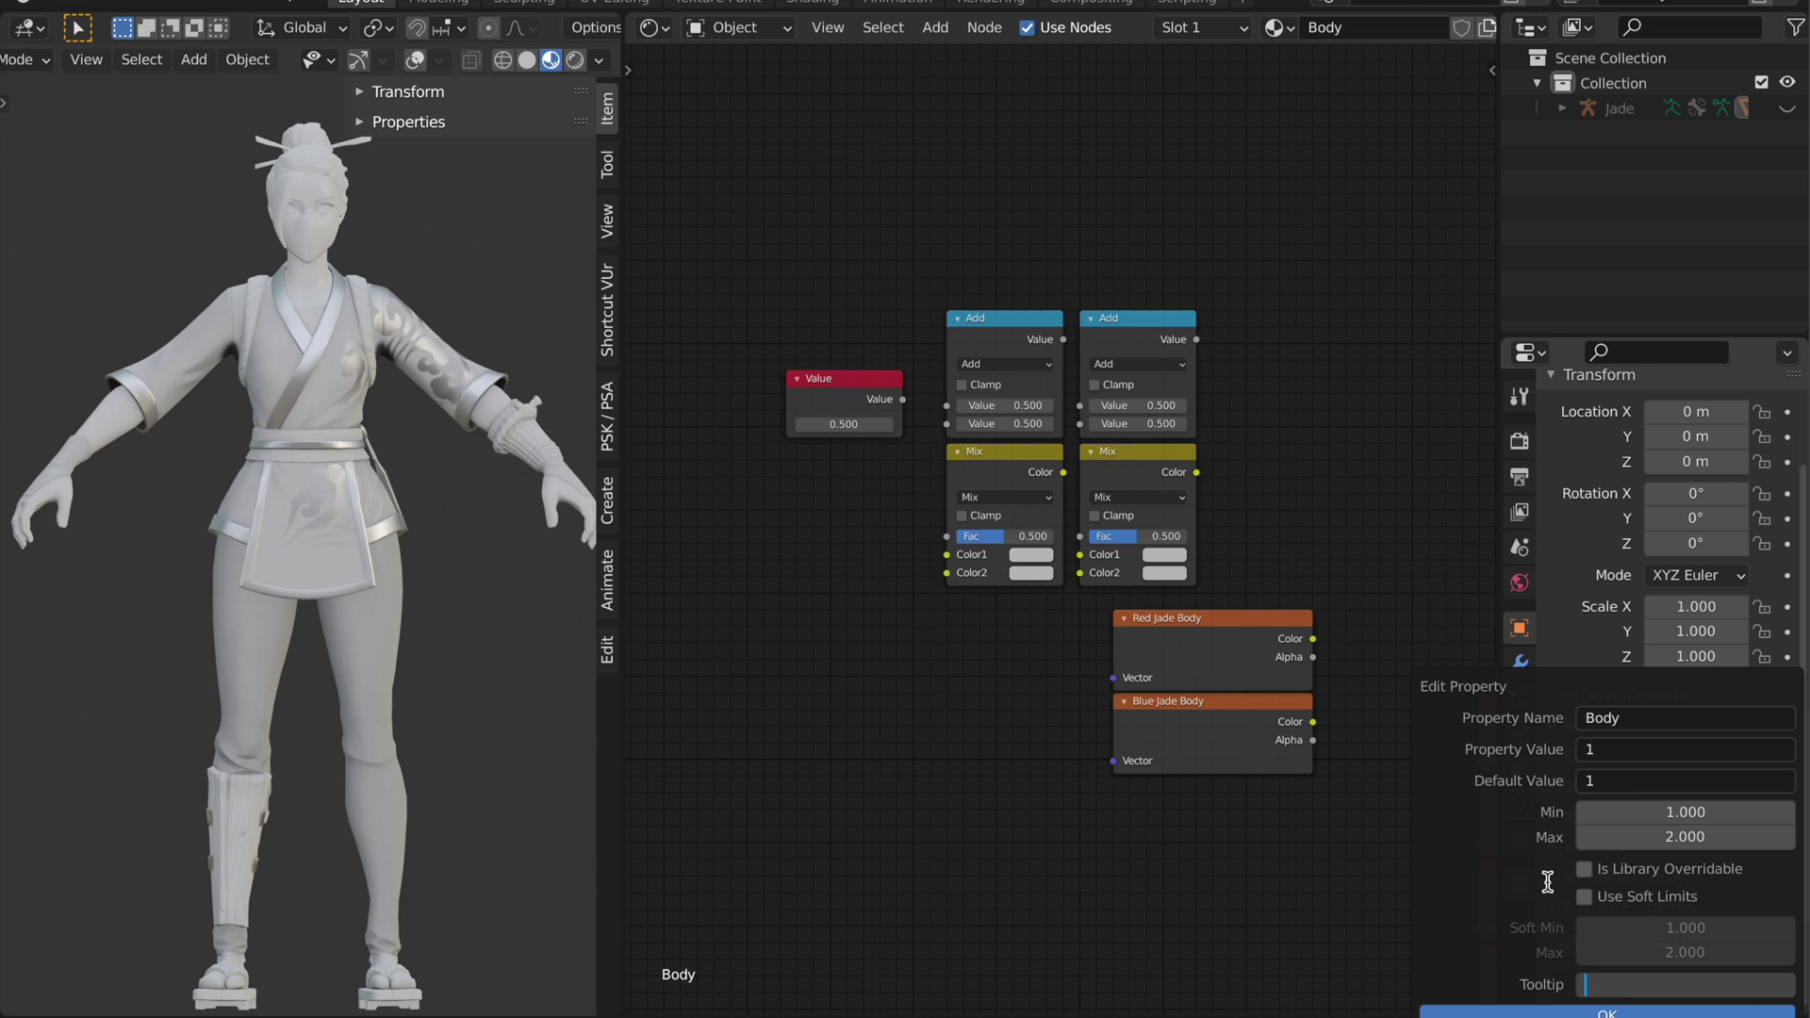
text(Changes style (color))
key(Return)
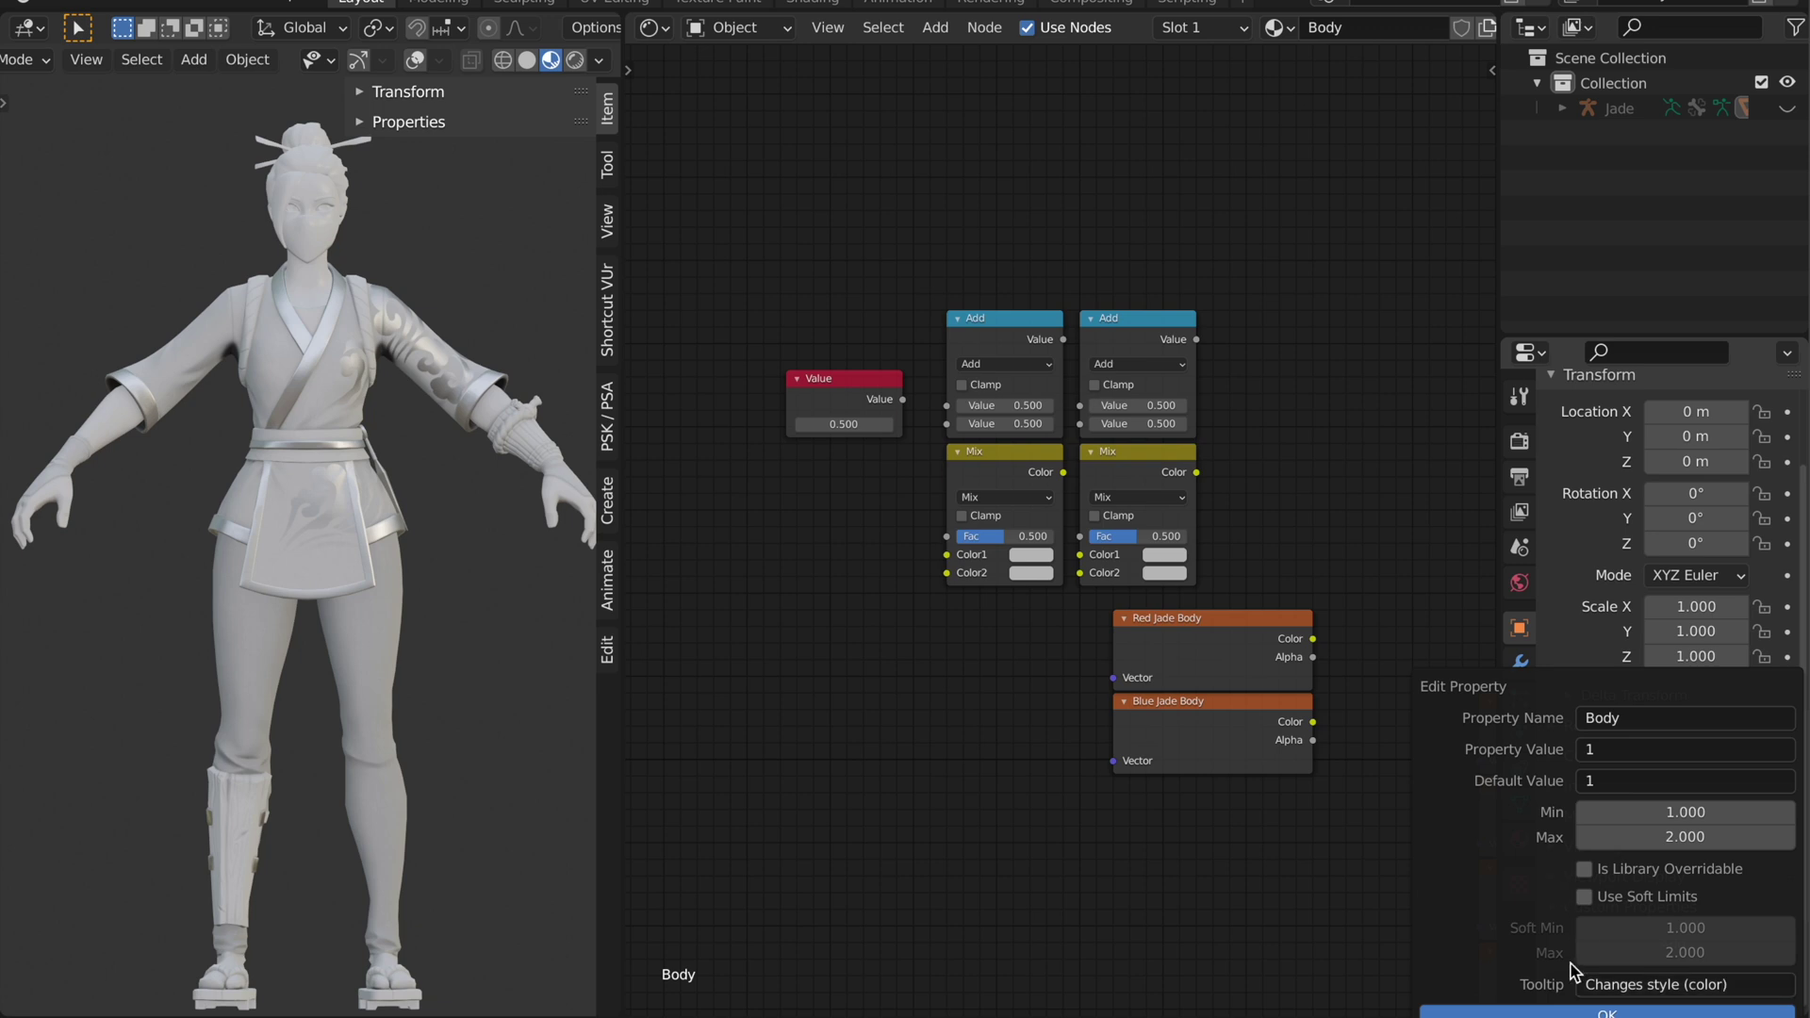
click(1553, 1013)
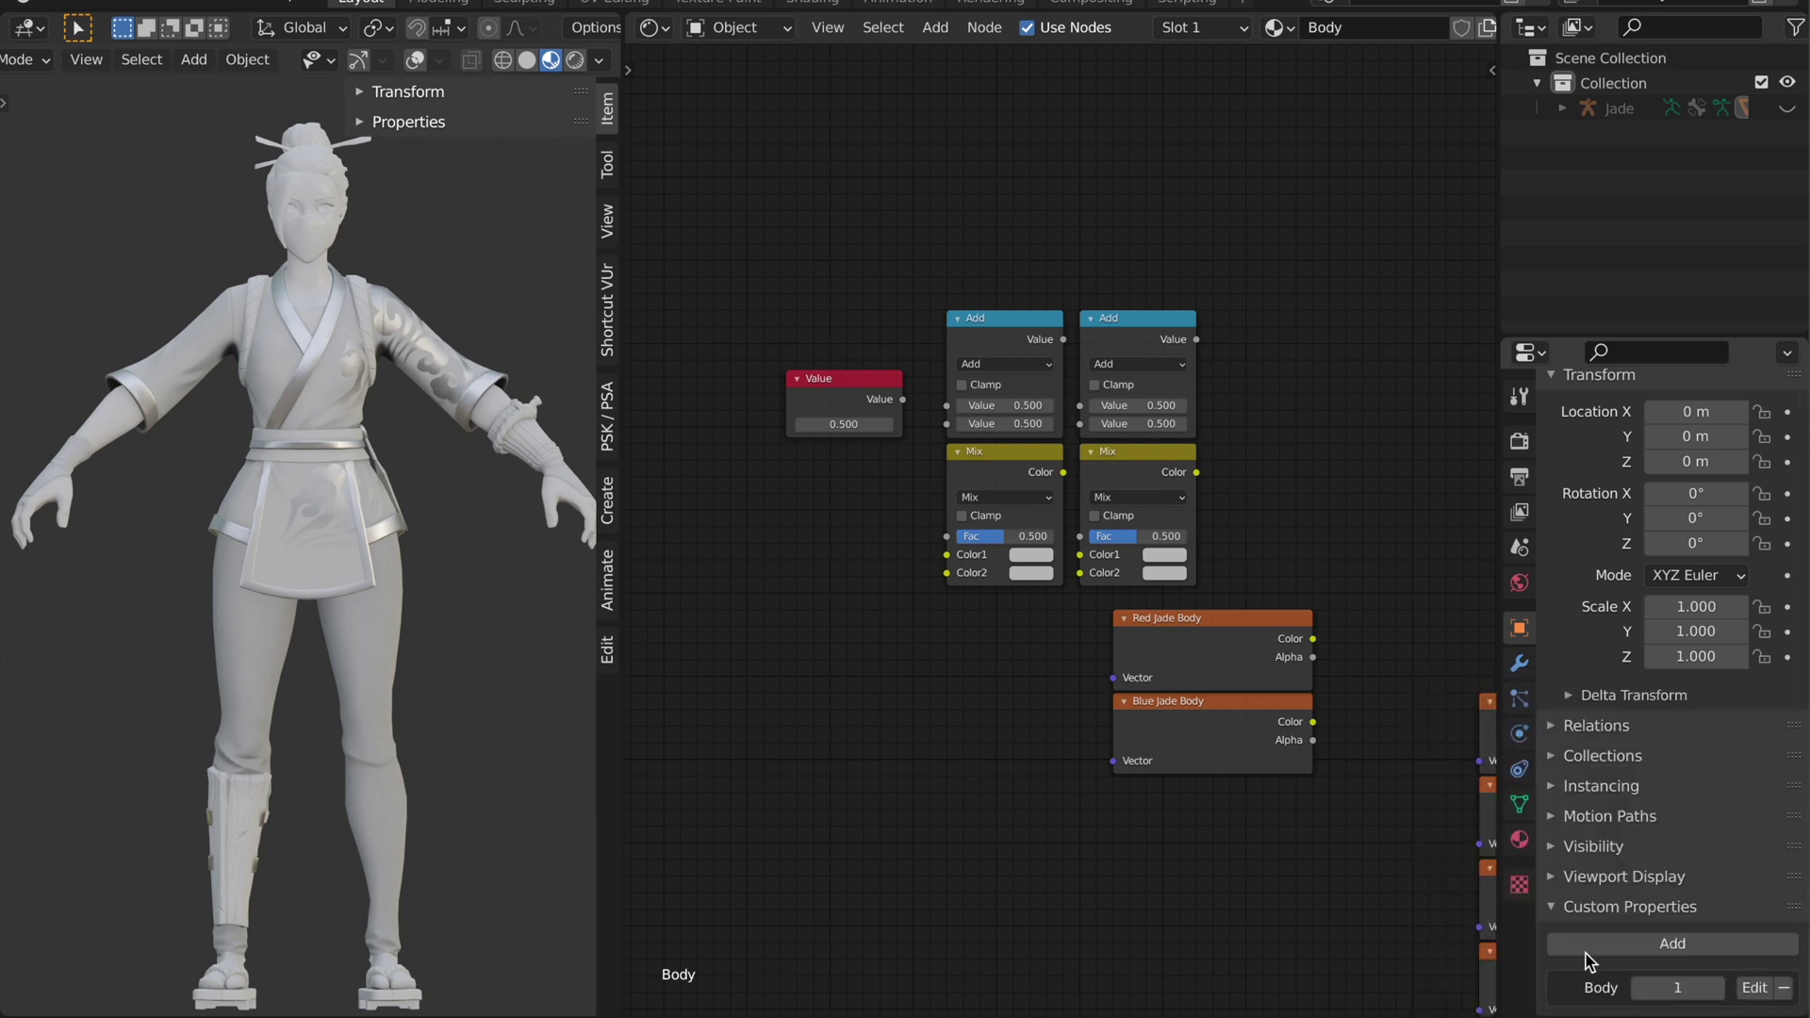
Show the Body property among the viewport's item properties and try lowering its value there
click(371, 123)
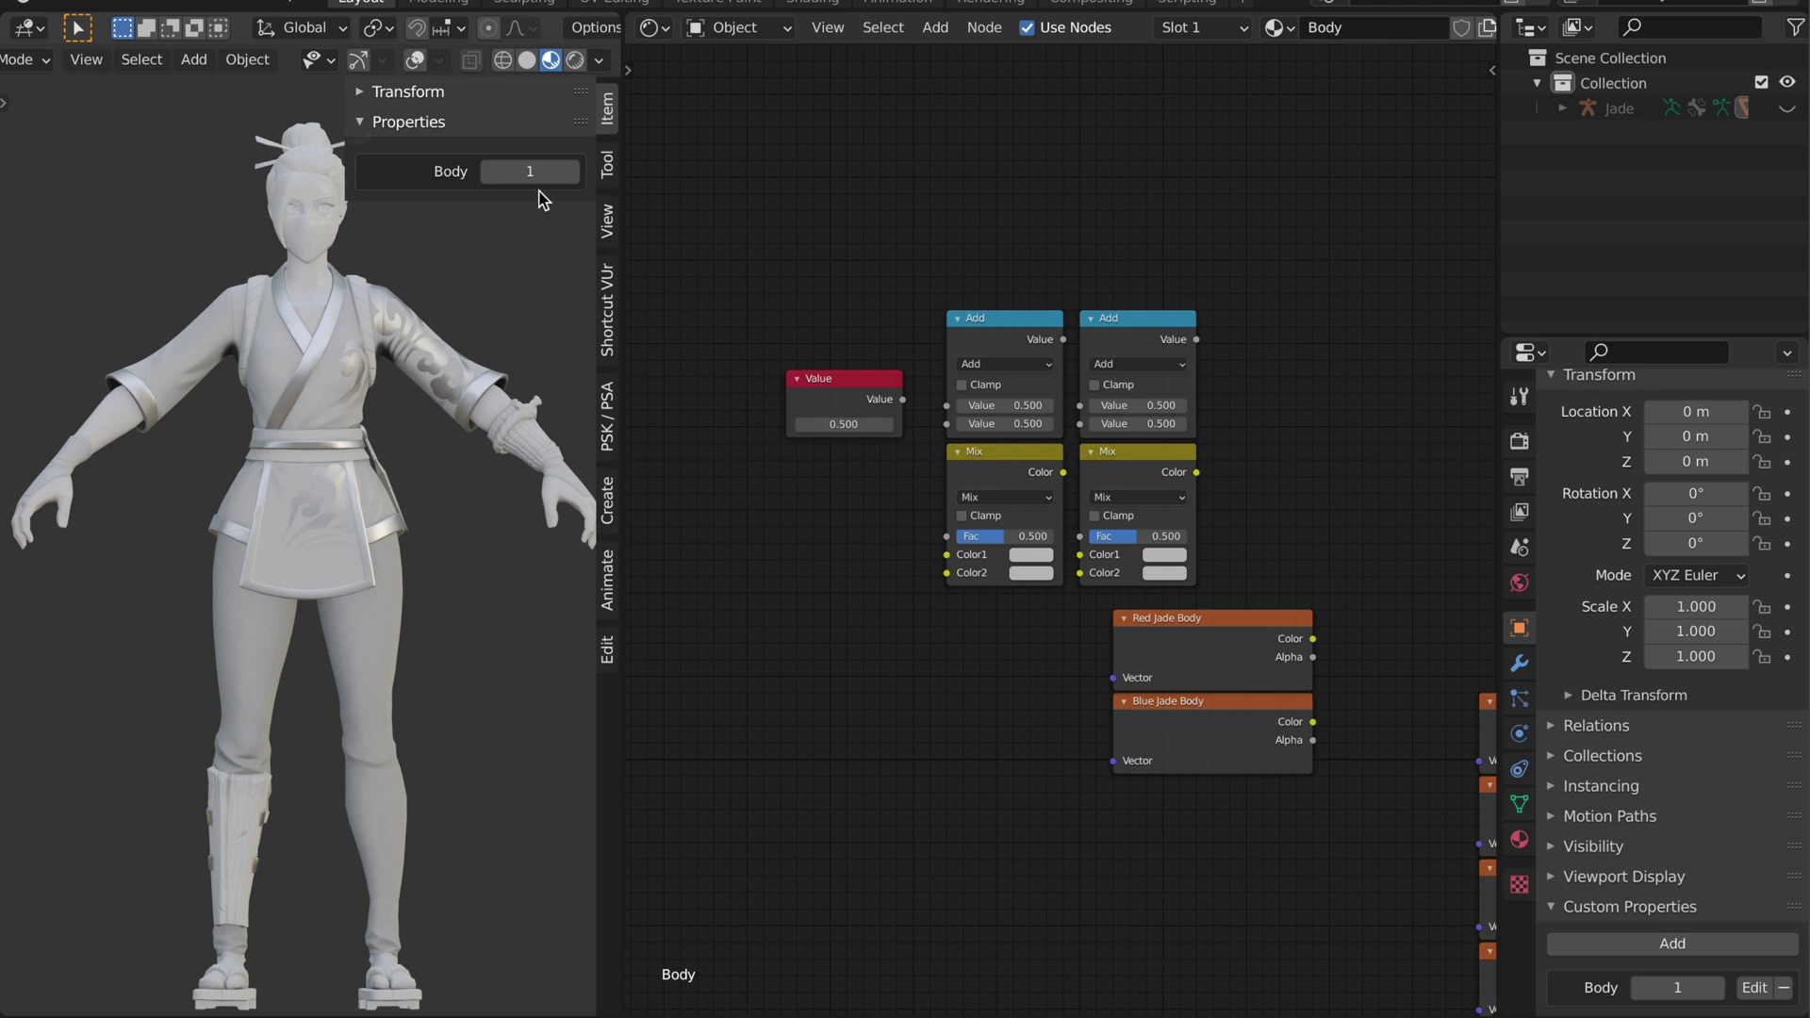
click(1563, 946)
click(488, 171)
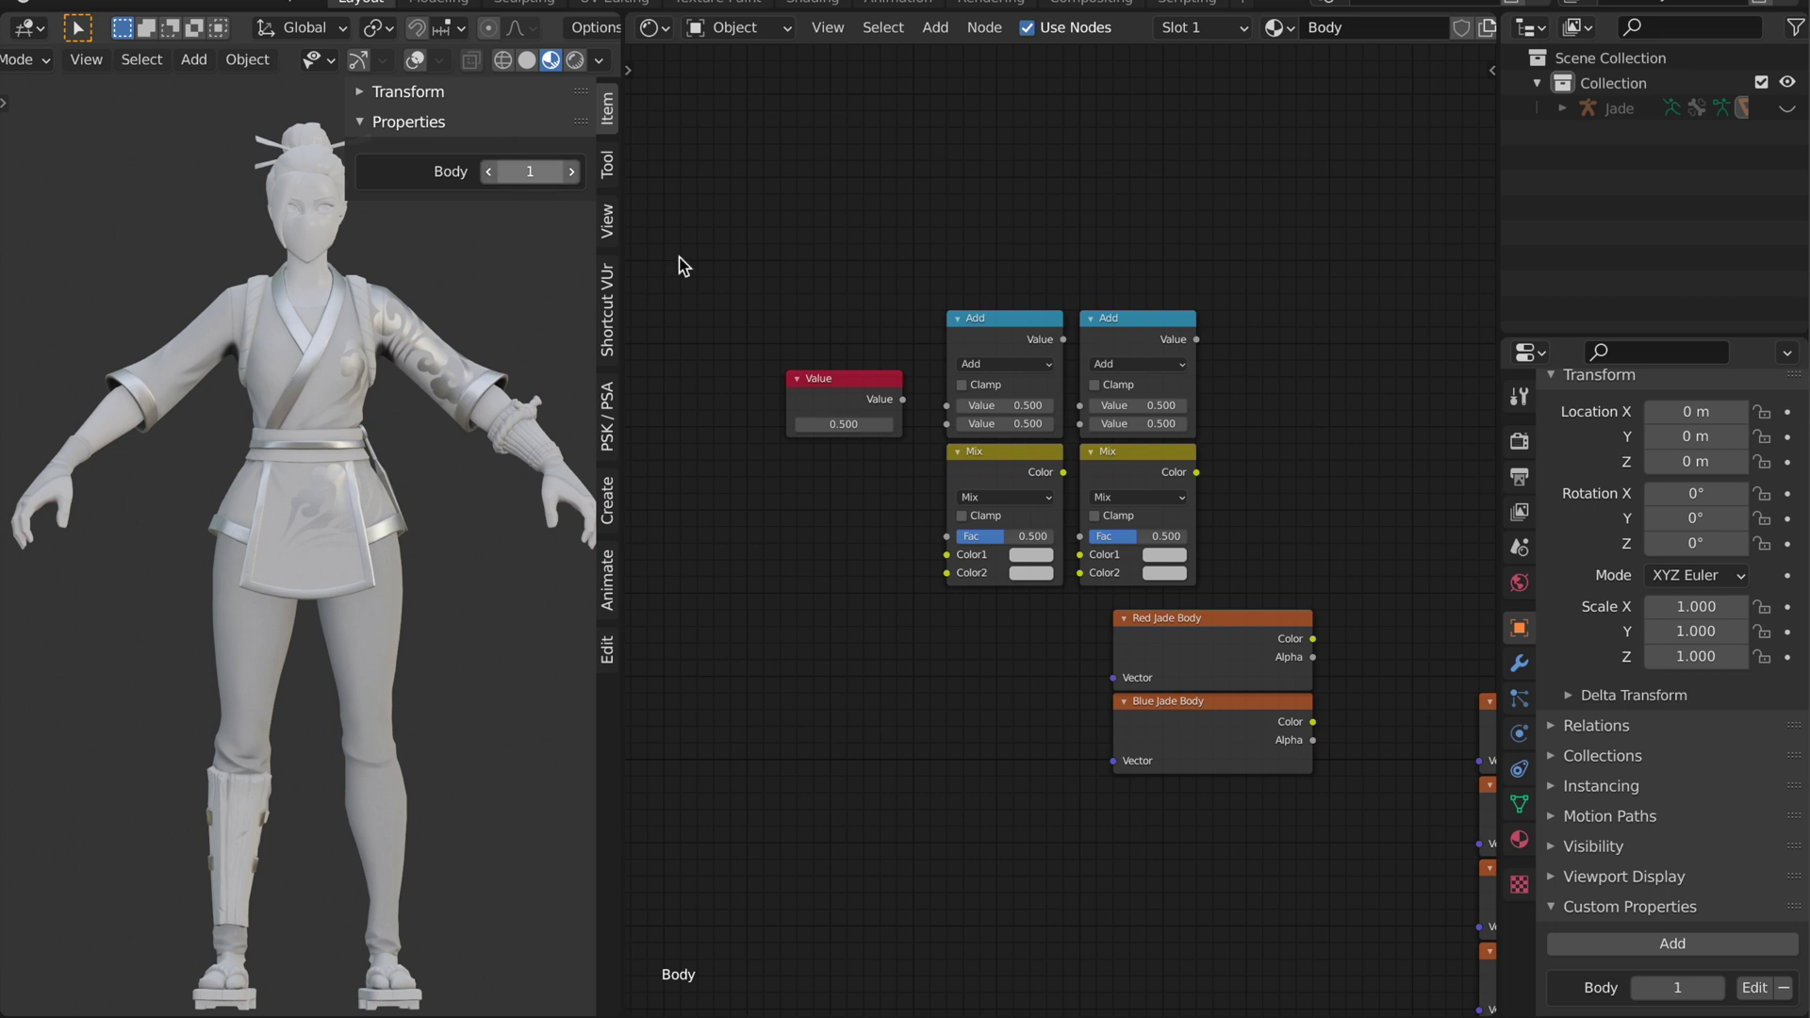
Set the Body property's minimum to 0 and apply the edit
click(1754, 987)
click(1676, 811)
text(0)
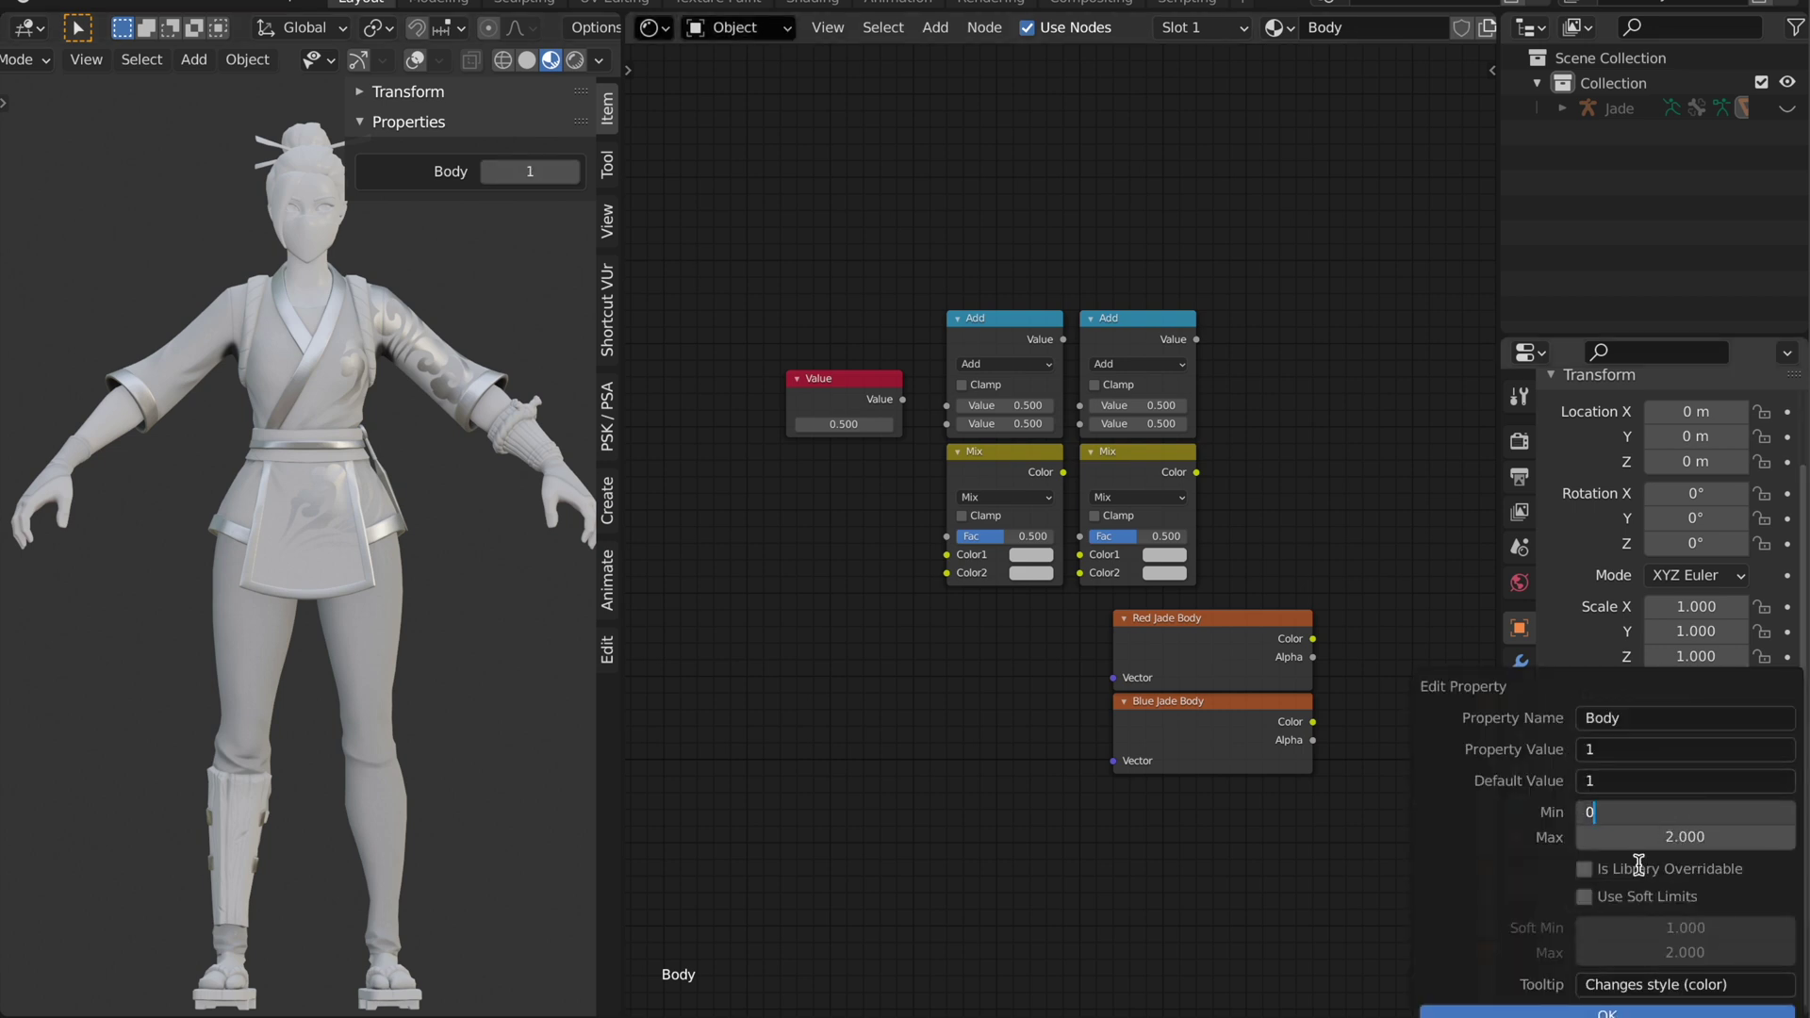
key(Return)
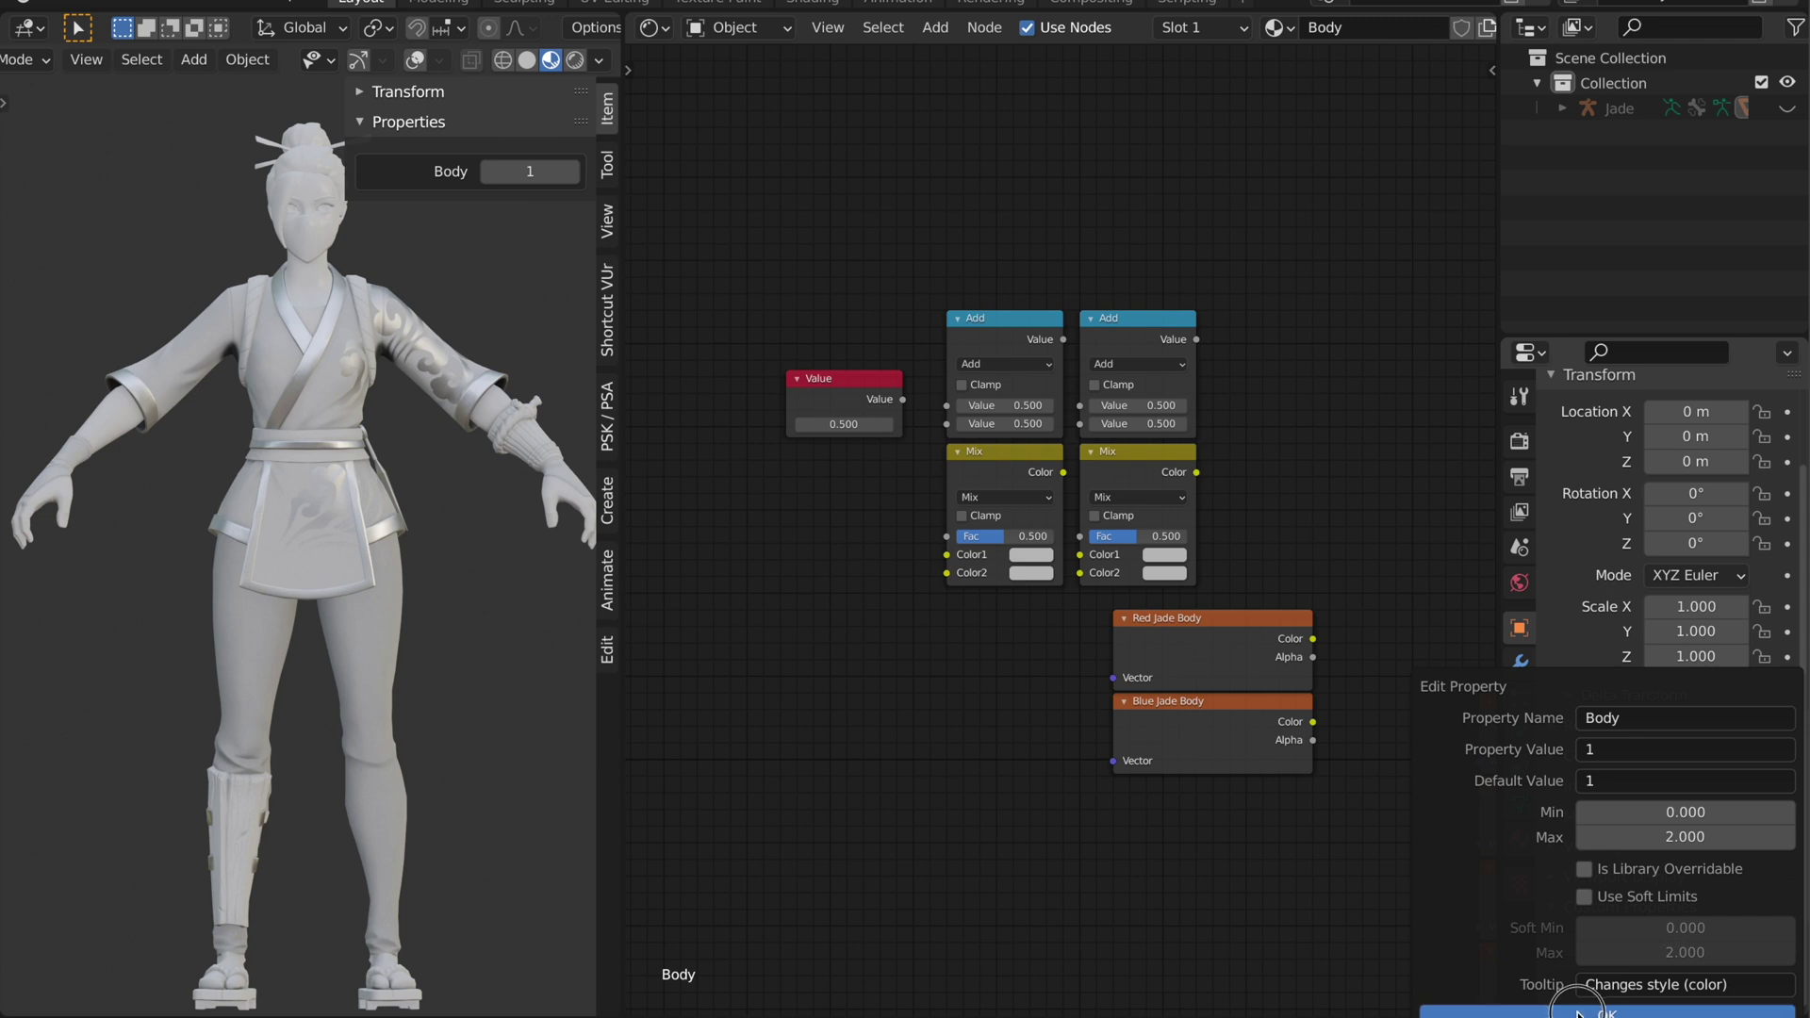
click(1593, 1009)
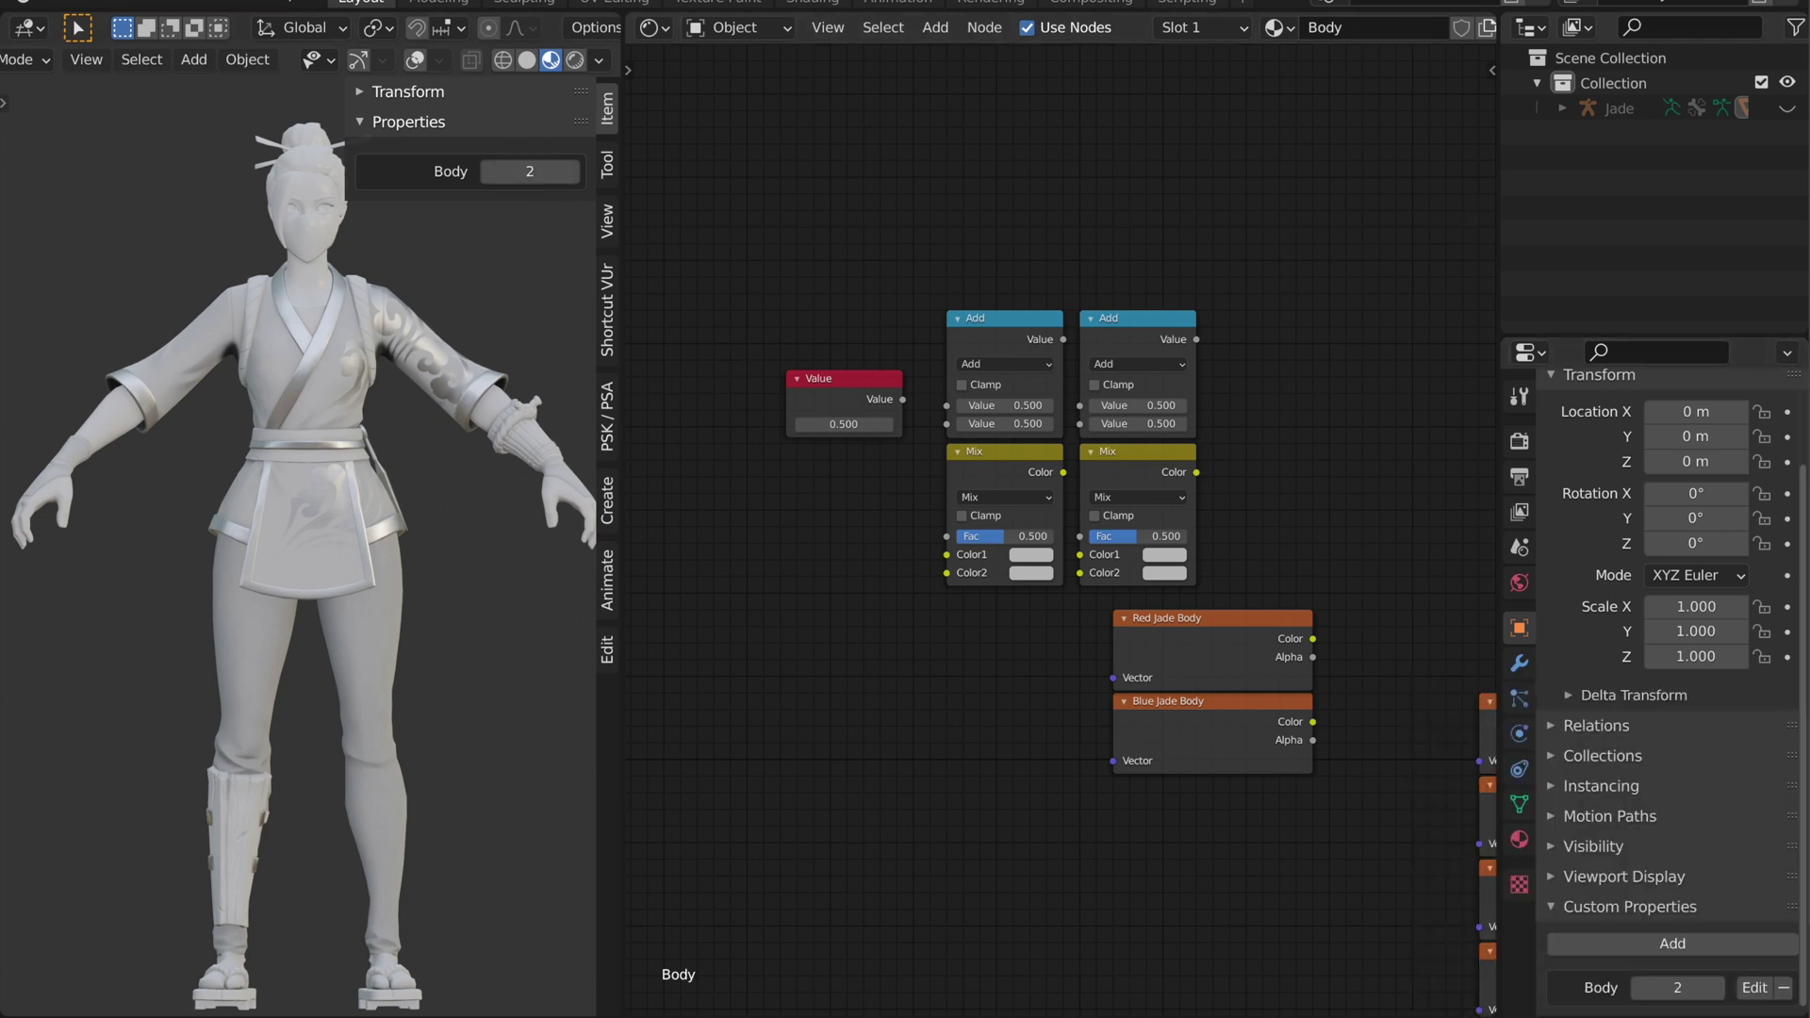
Set the Body property's minimum to 1
click(1755, 987)
click(1691, 837)
text(2.0)
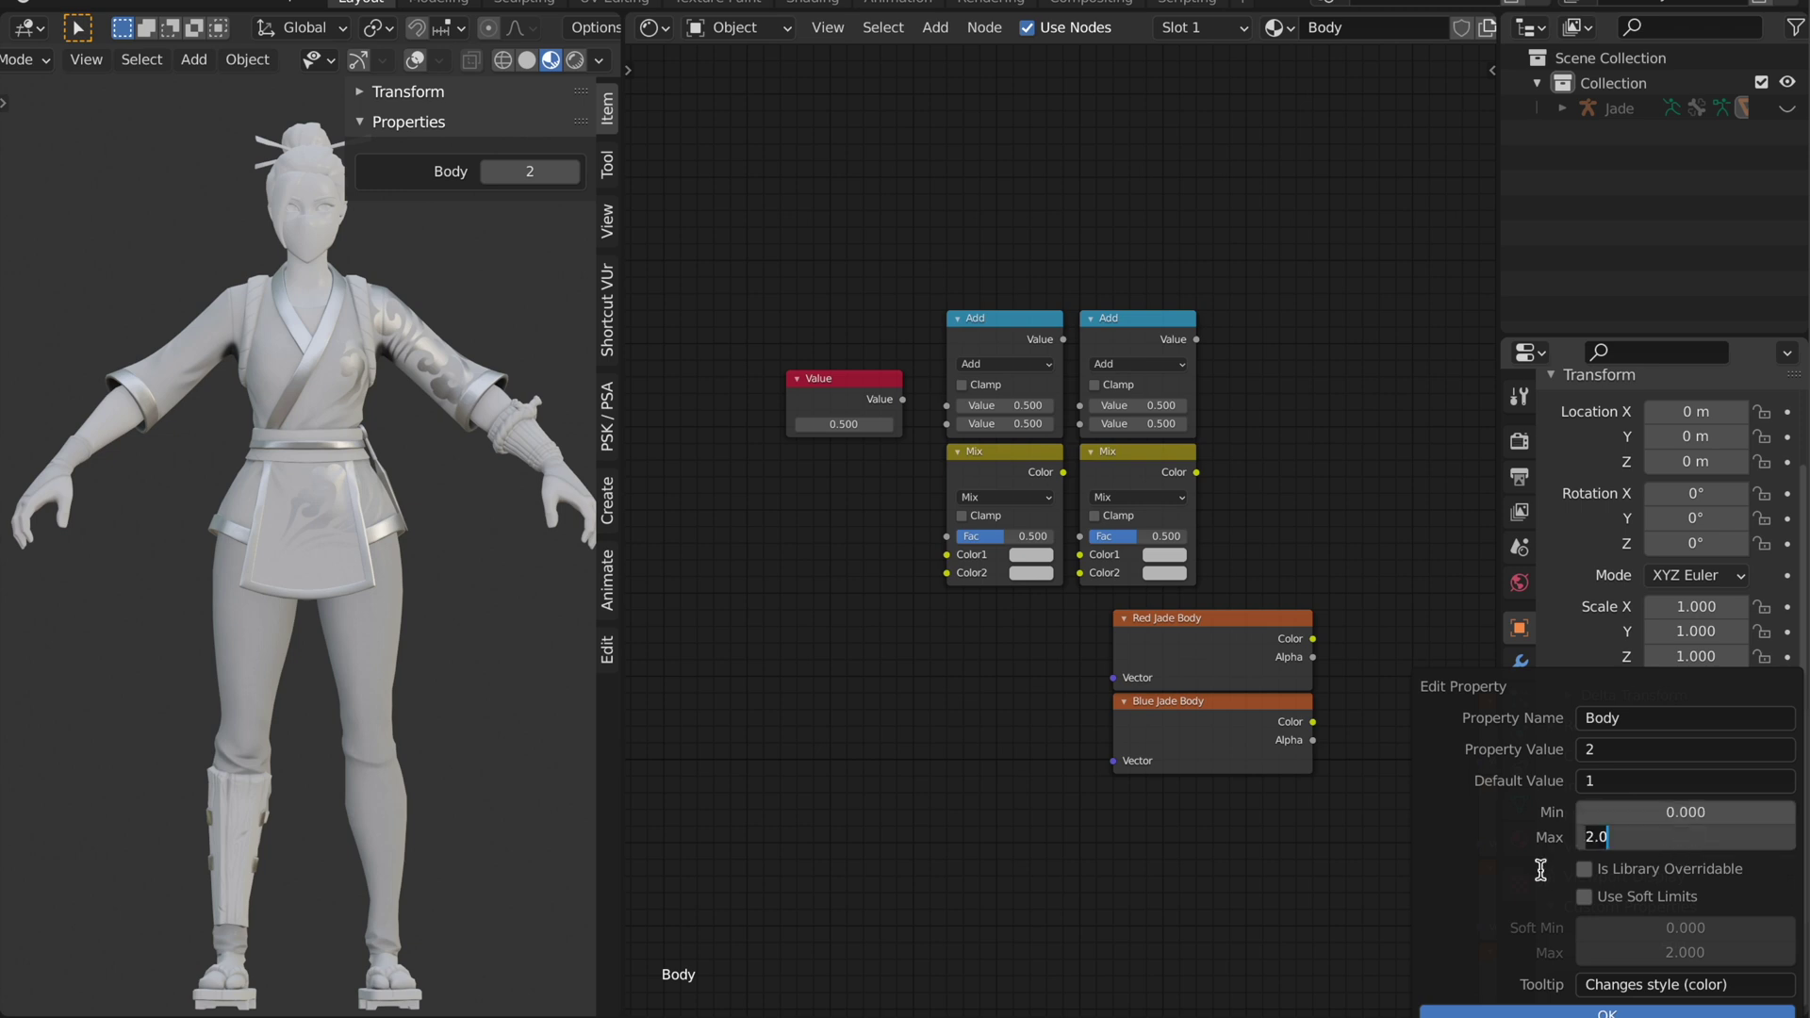
click(1709, 813)
text(1)
key(Return)
Set the Body property's value and default value to 1.0, apply the edit, and test the property's slider in the 3D viewport
click(1631, 744)
text(1)
key(Return)
click(1628, 777)
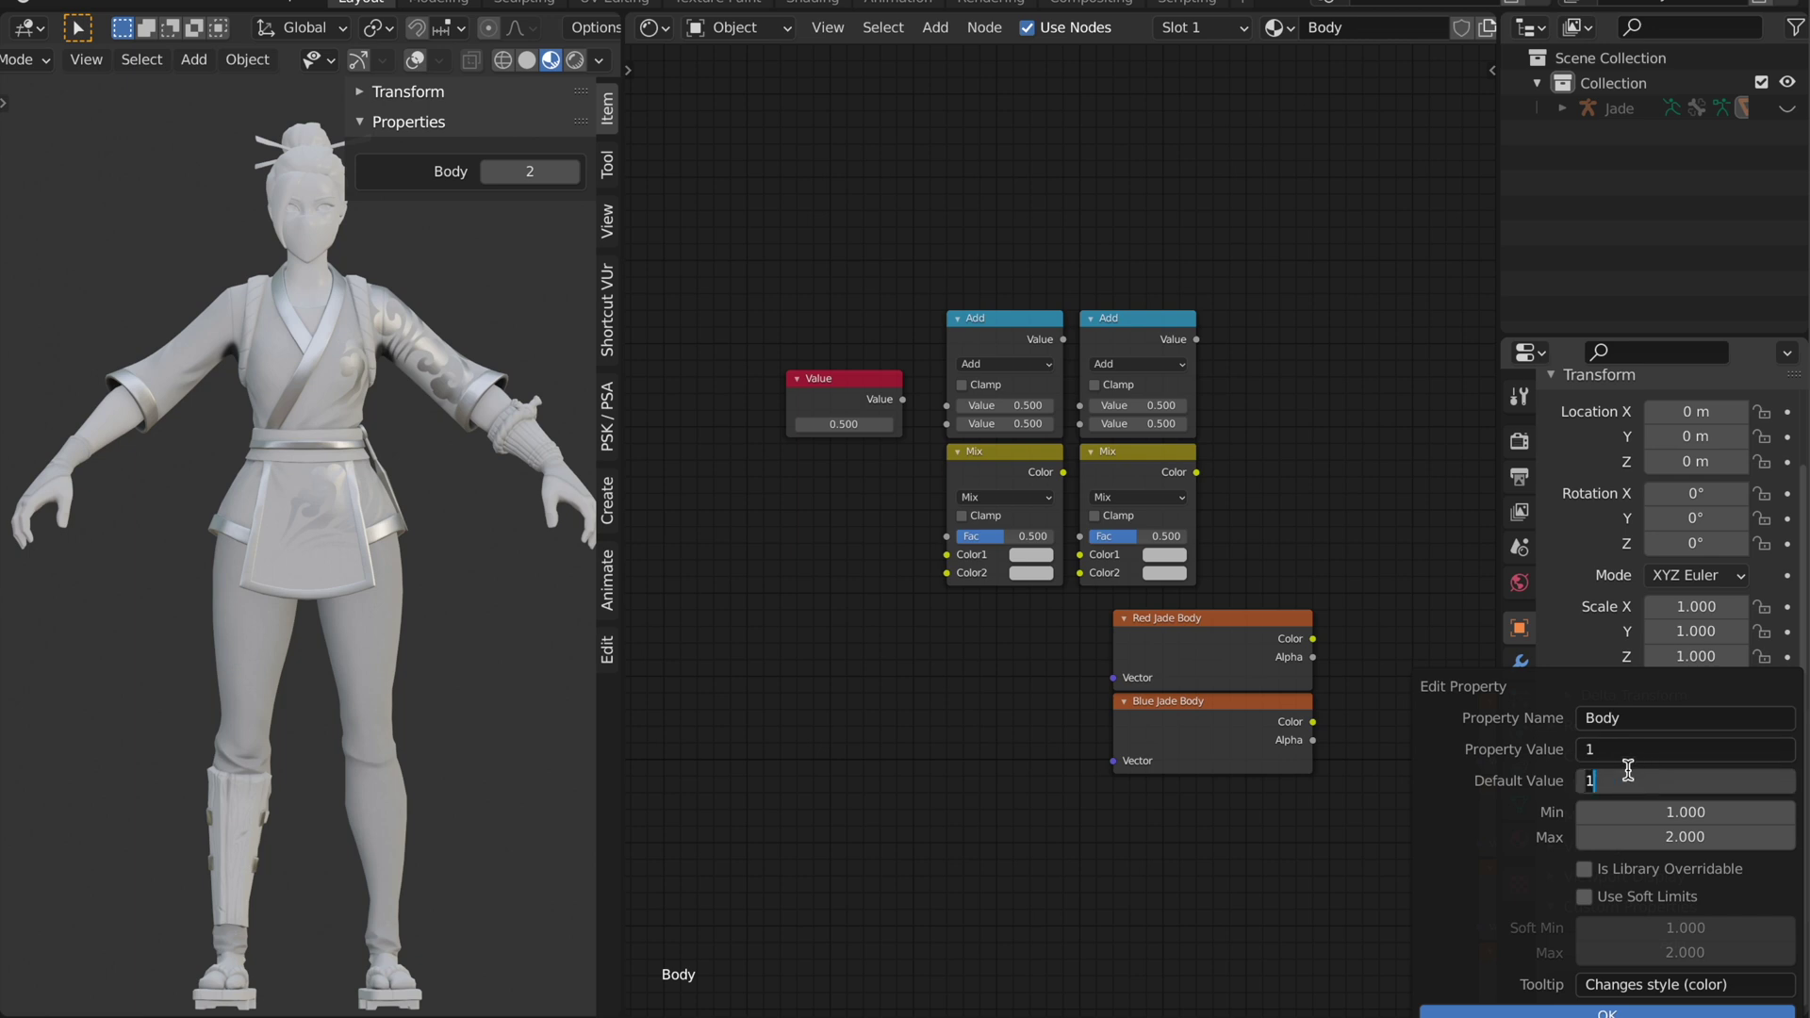
key(Return)
click(1629, 751)
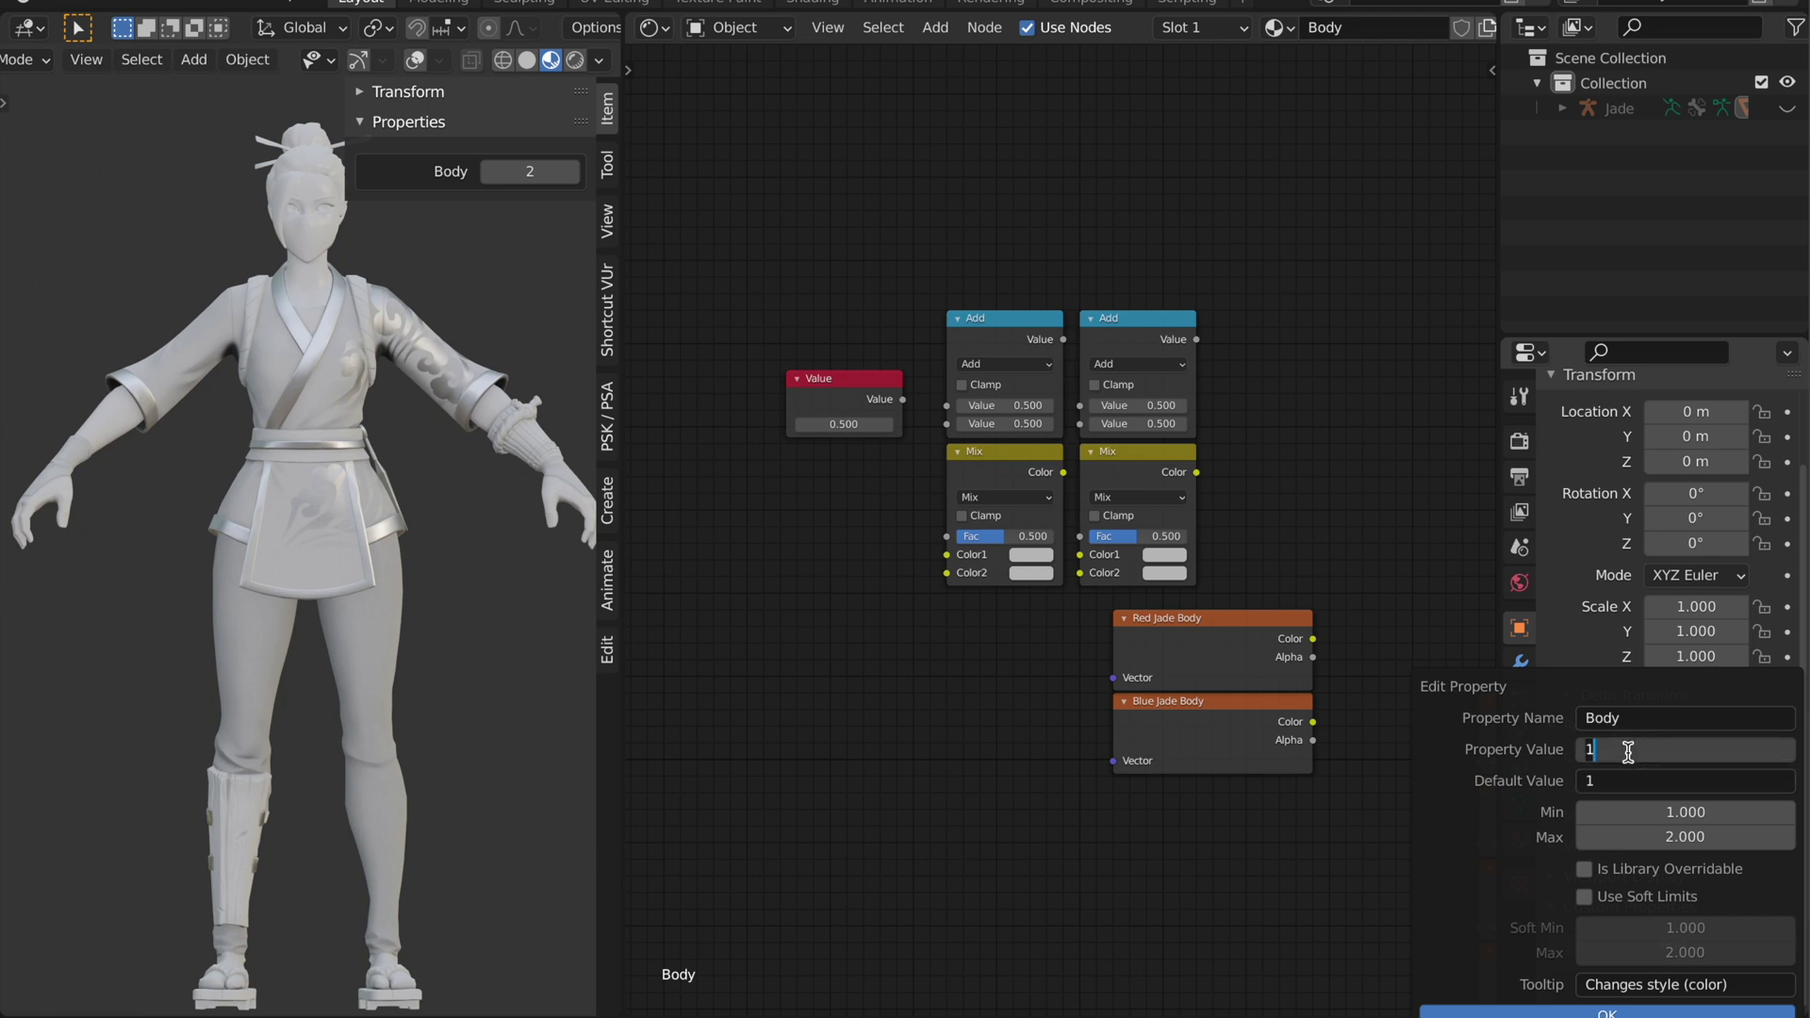
key(Tab)
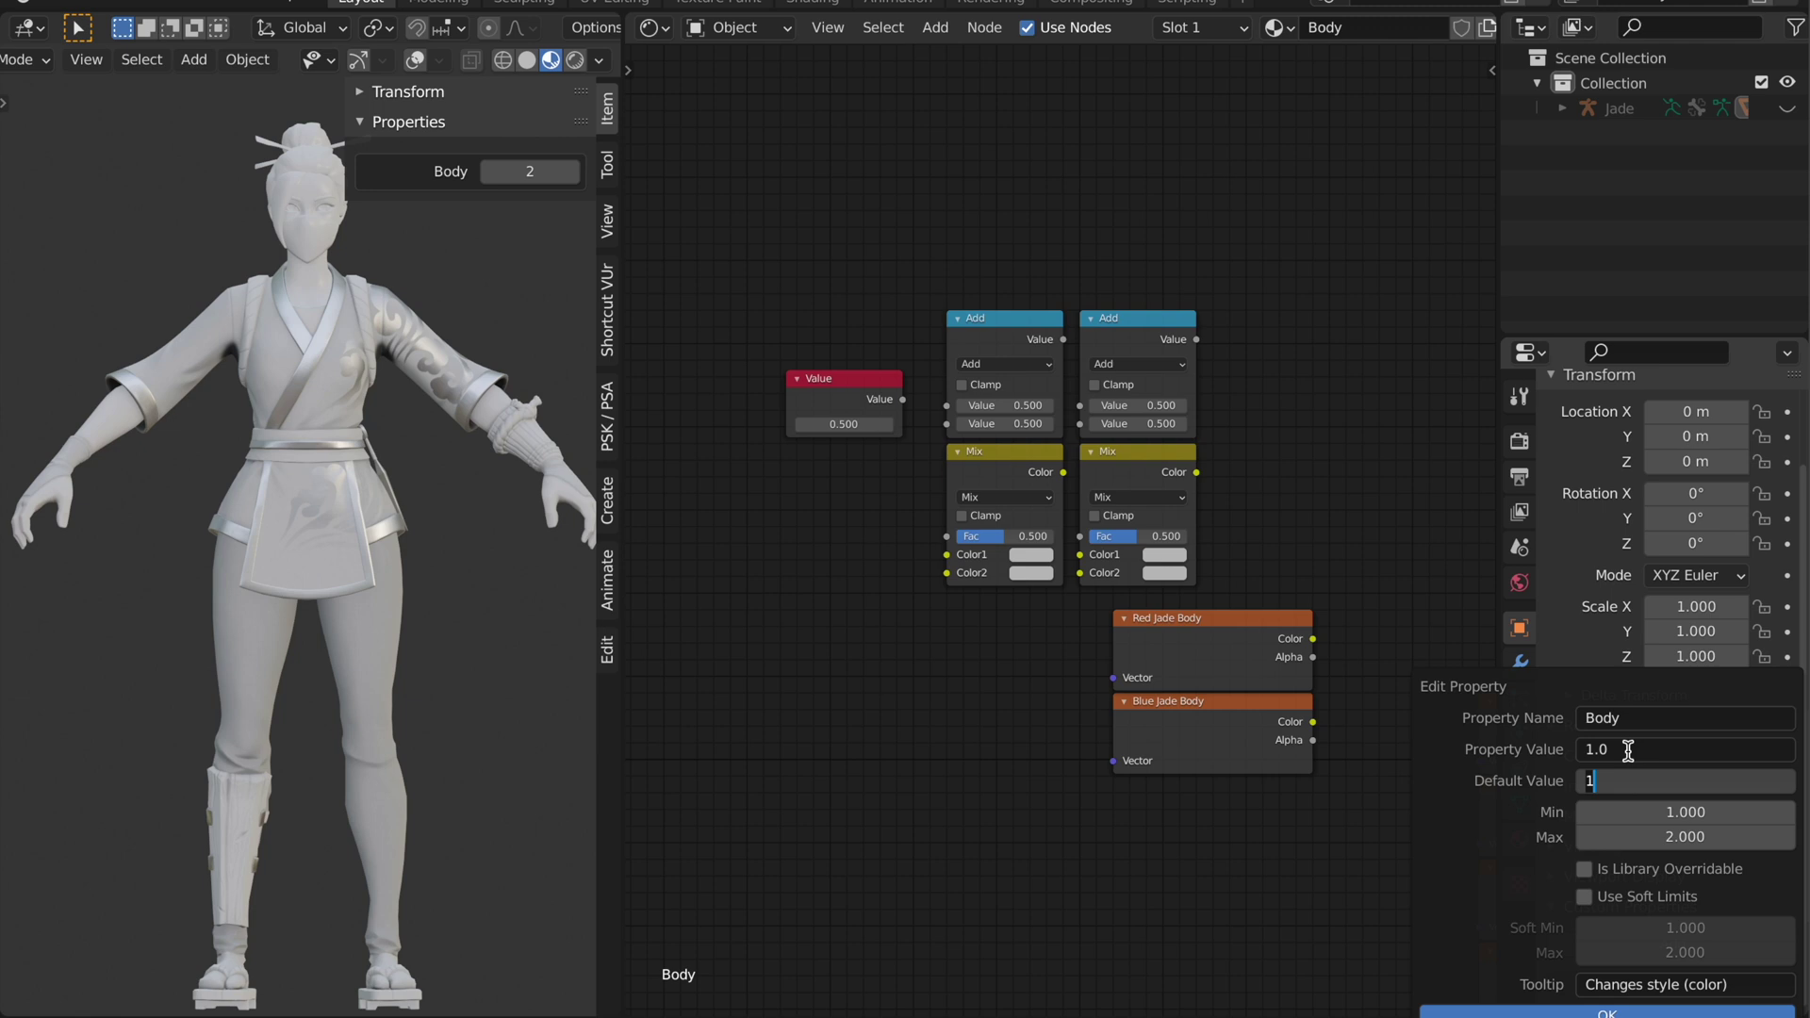
key(Return)
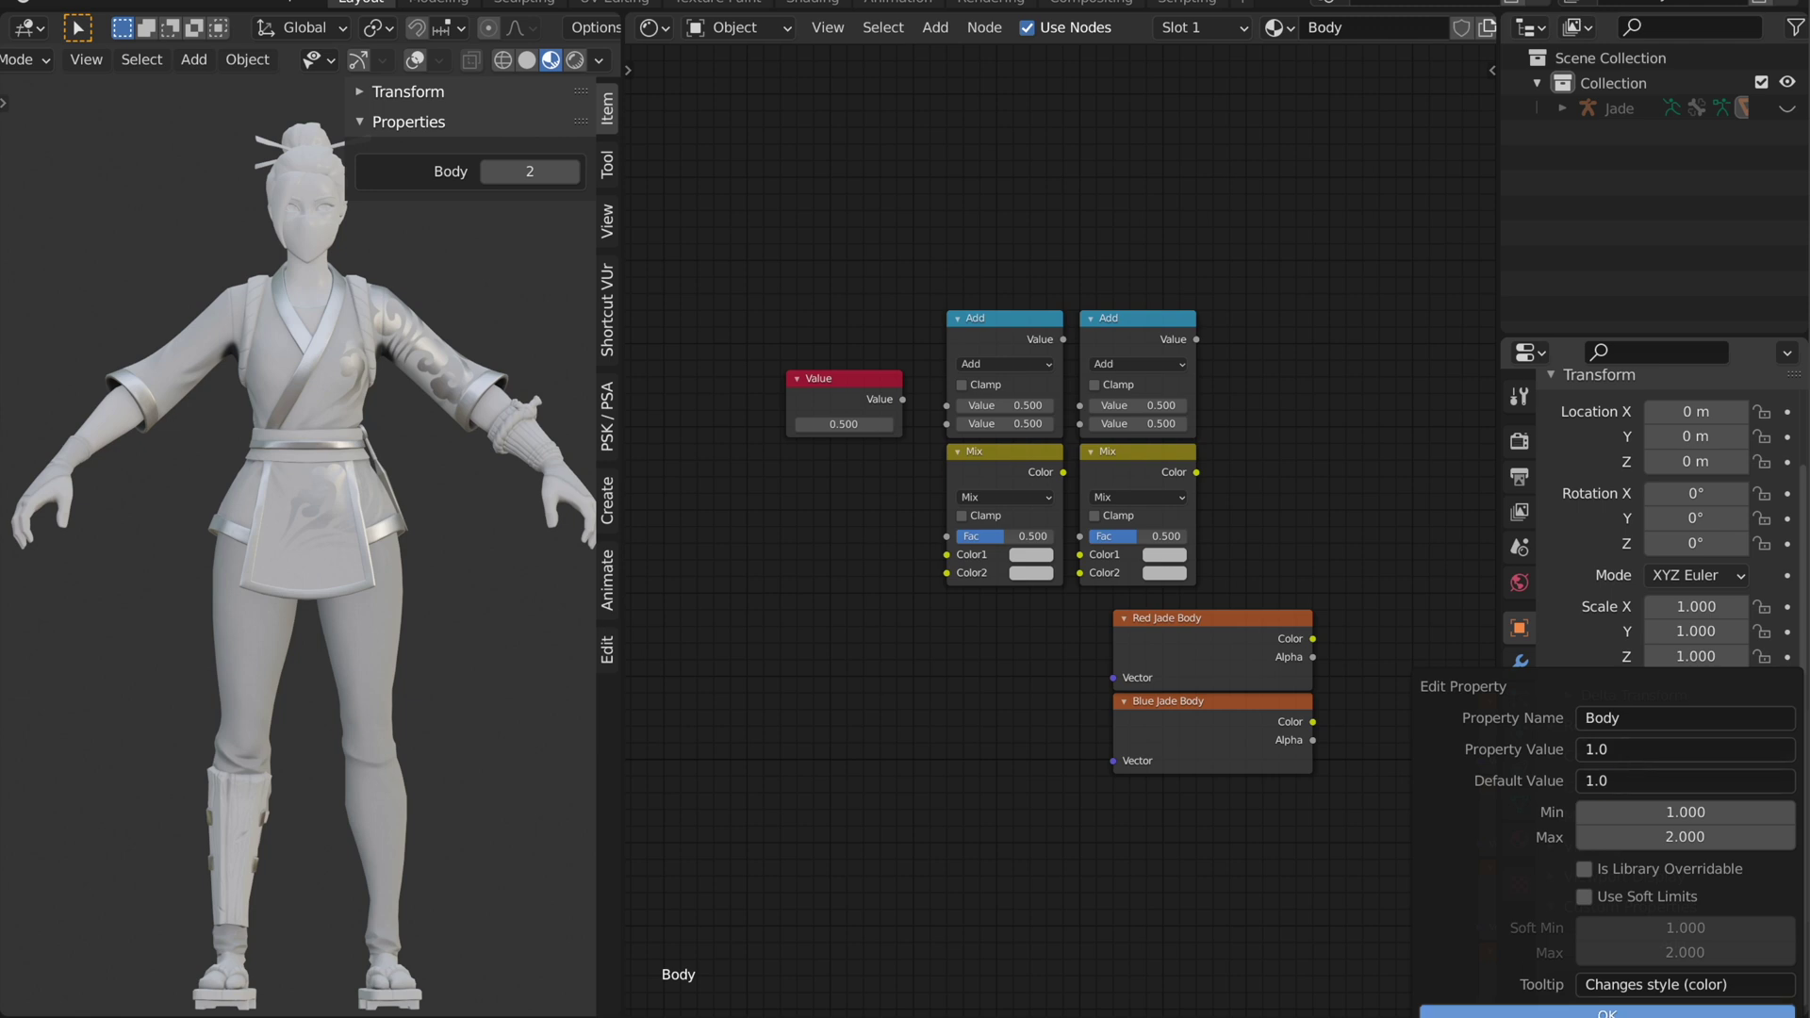
click(1546, 1009)
drag(511, 168, 534, 168)
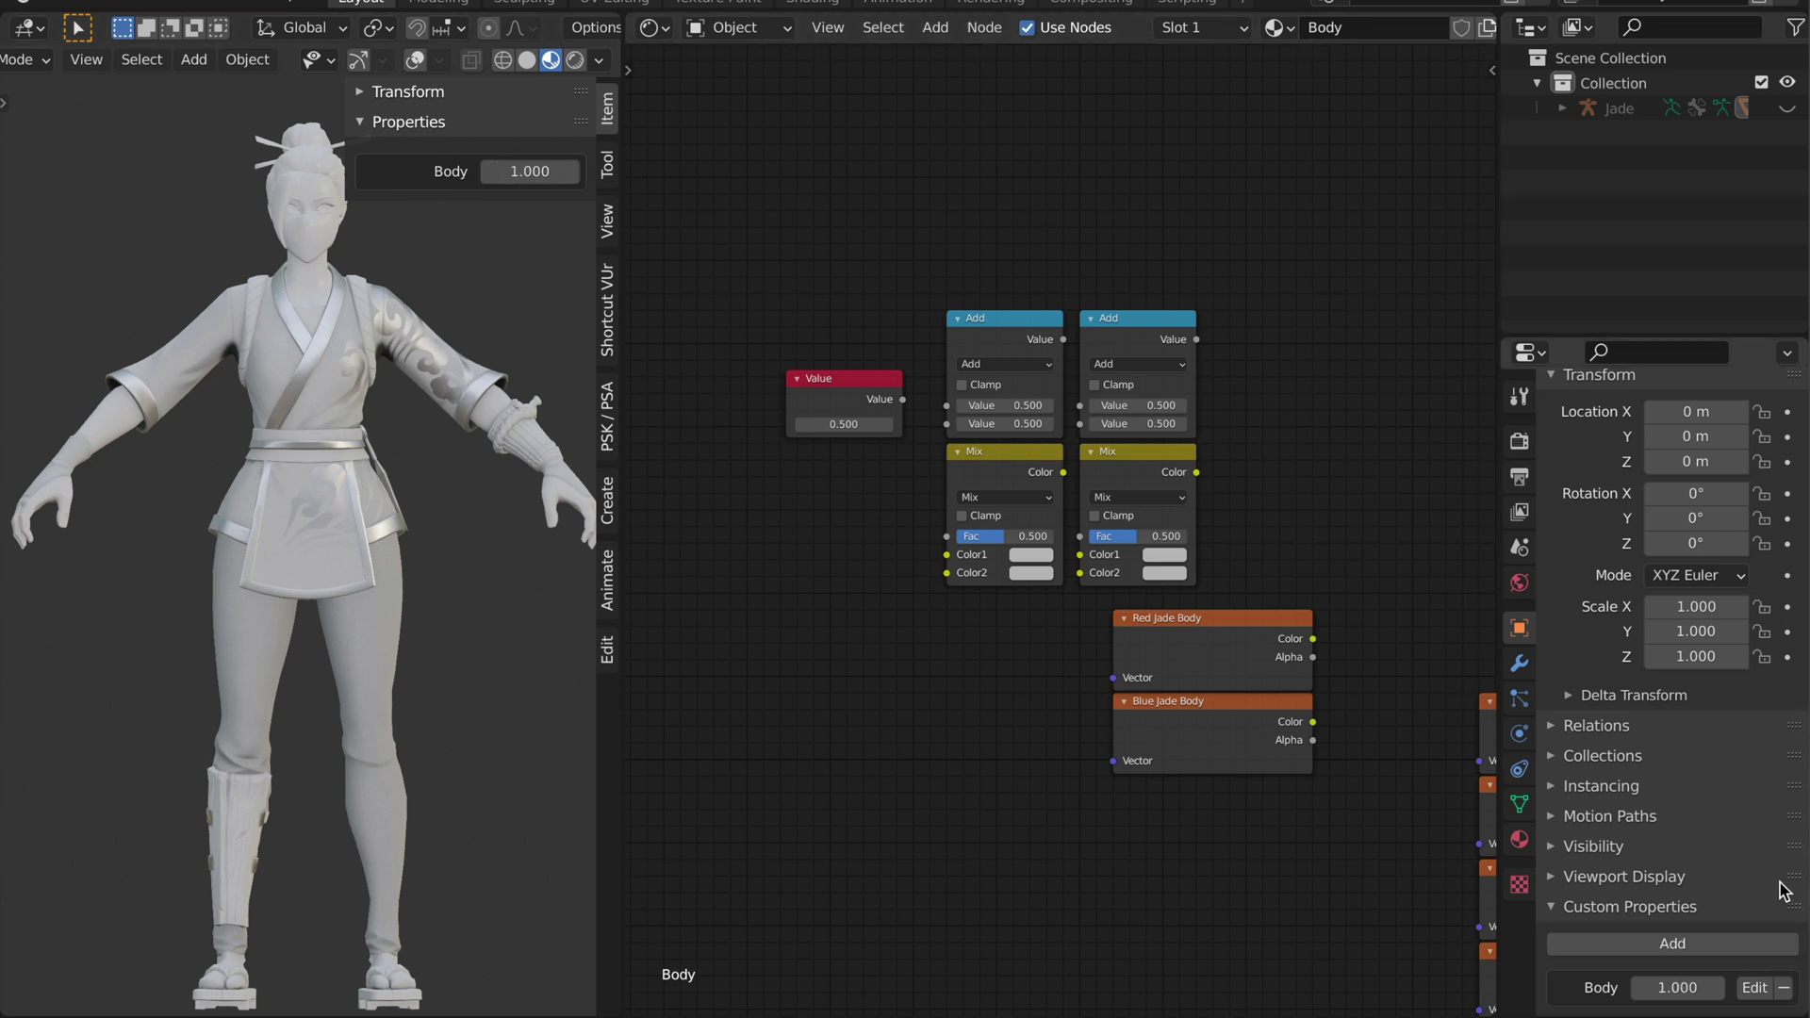
Set the Body property's value and default value to the whole number 1 and apply the edit
click(1761, 986)
click(1700, 749)
text(1)
click(1693, 784)
click(1690, 781)
text(1)
click(1621, 1014)
click(1621, 1014)
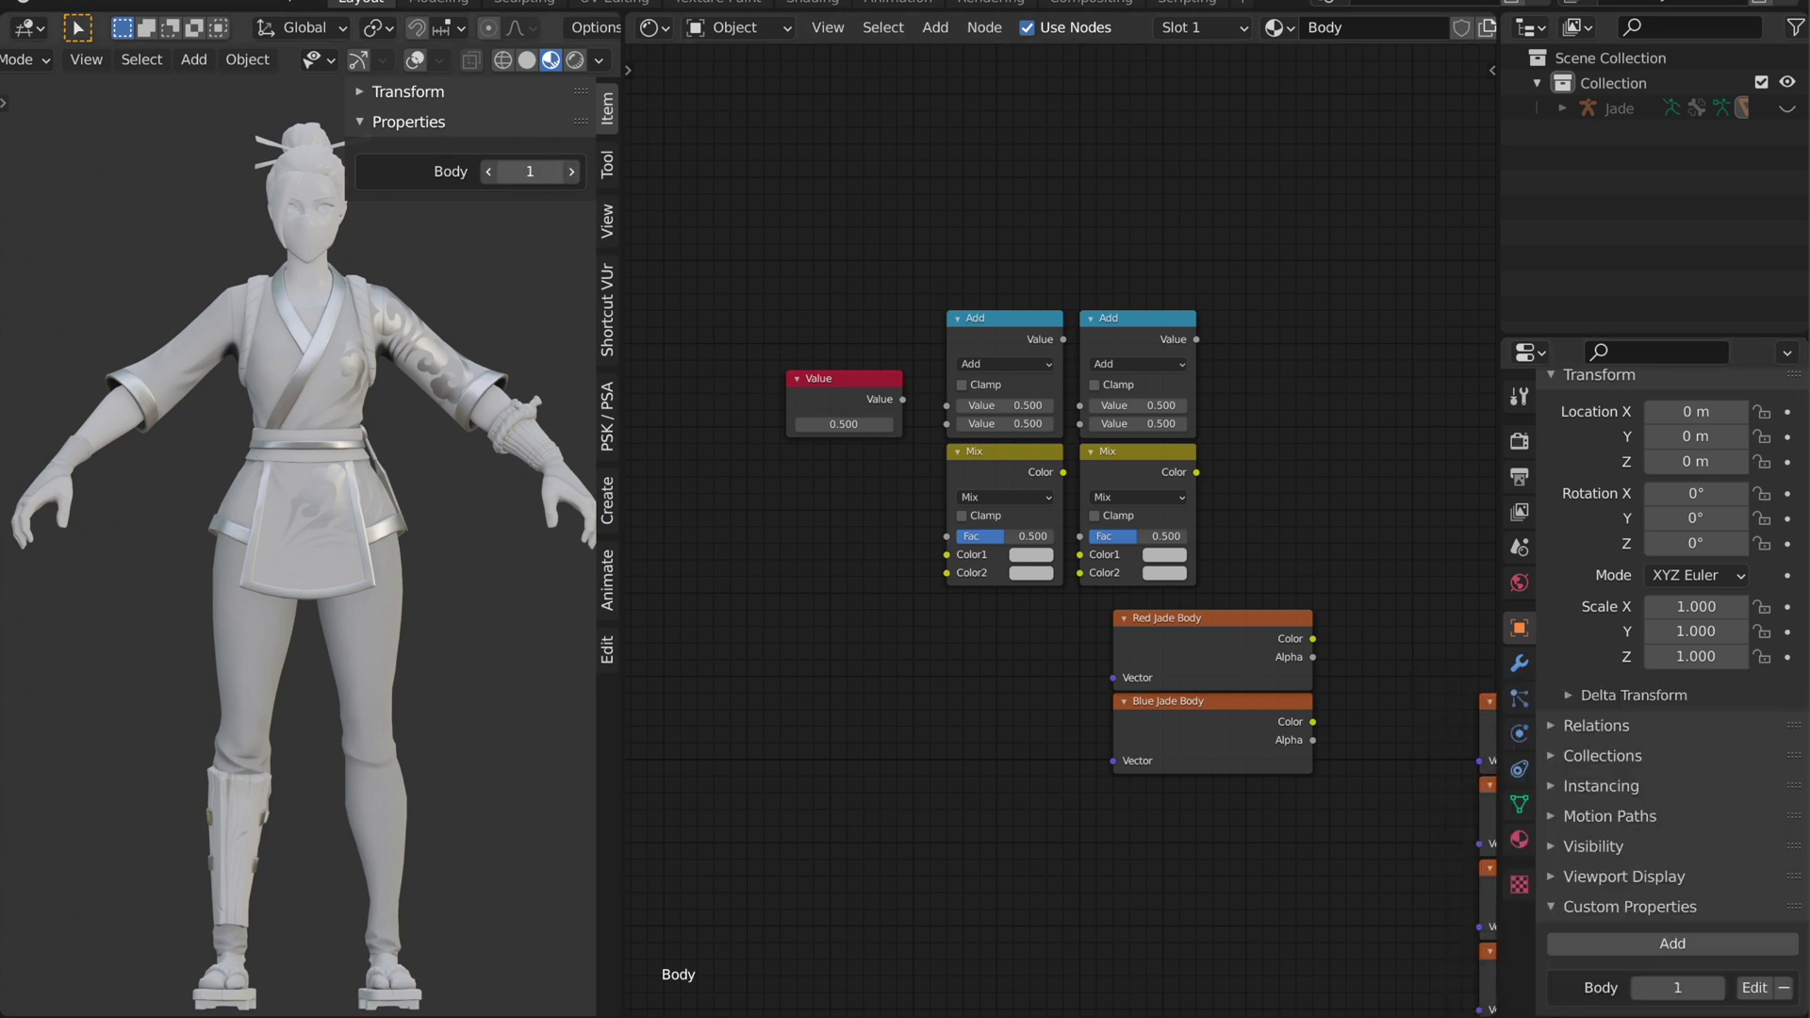
Copy the data path of the Body custom property
right_click(1661, 981)
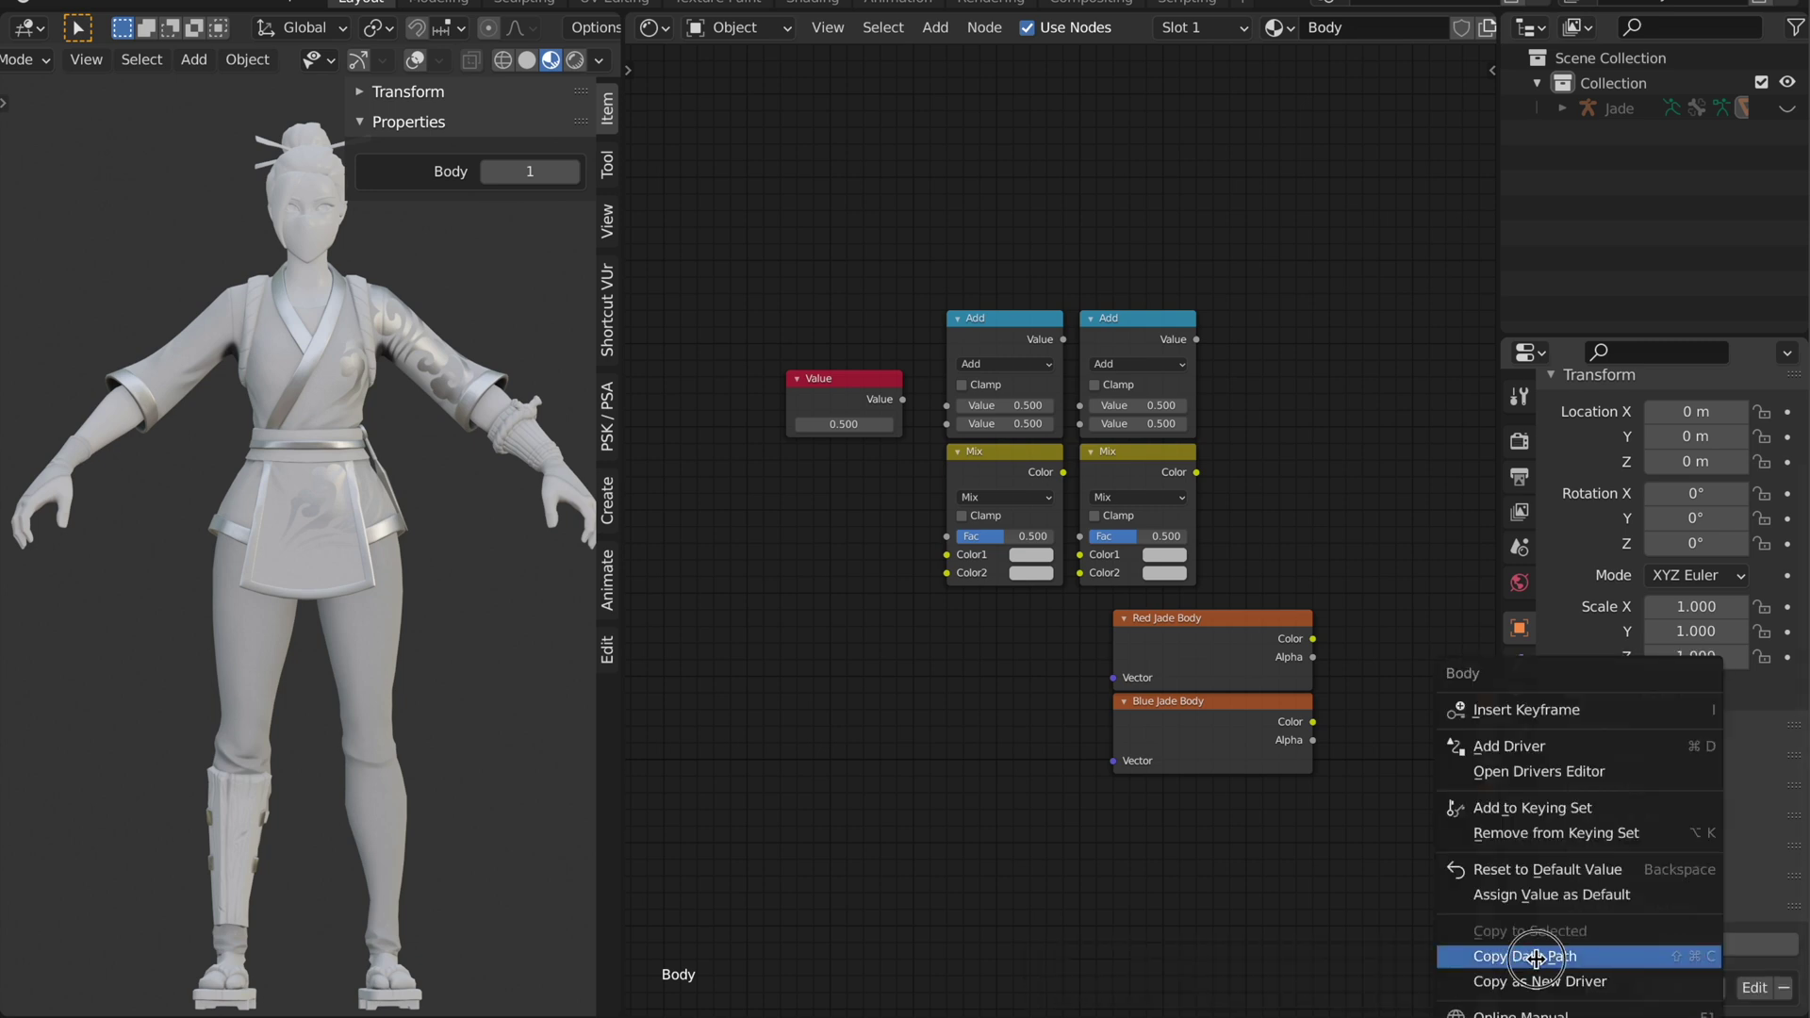
click(1529, 958)
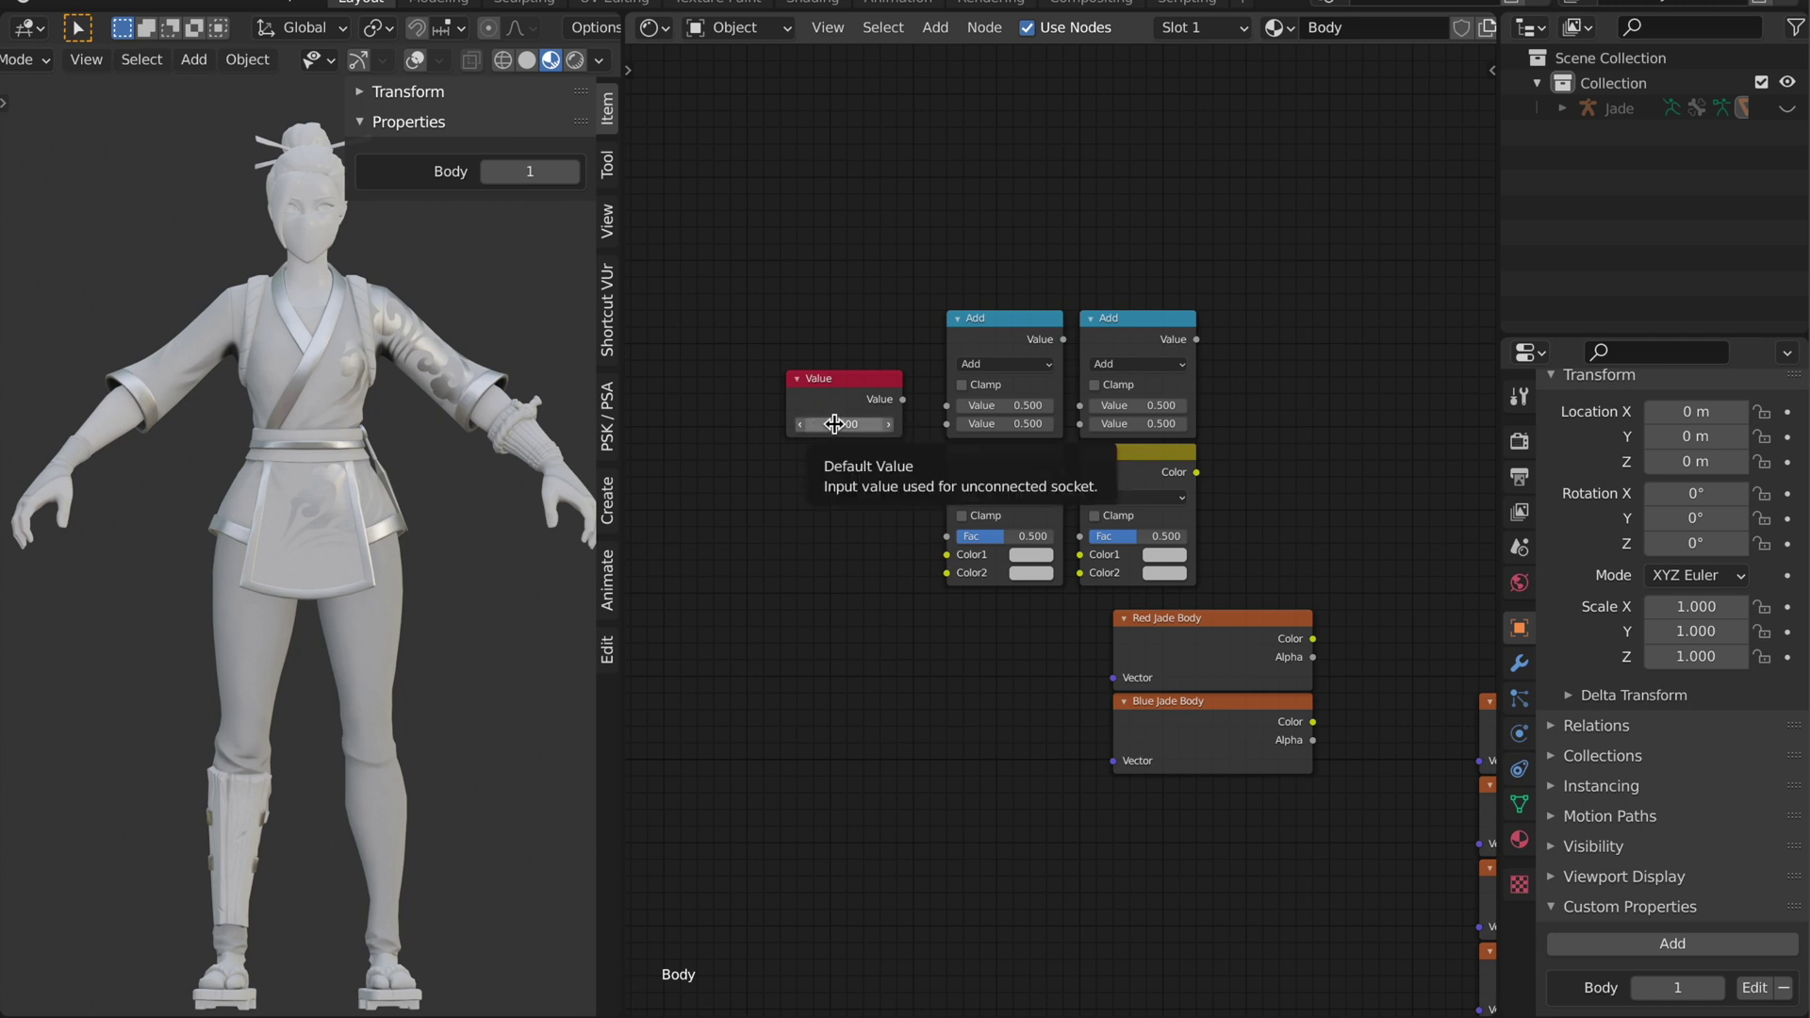
scroll(1049, 351, up, 4)
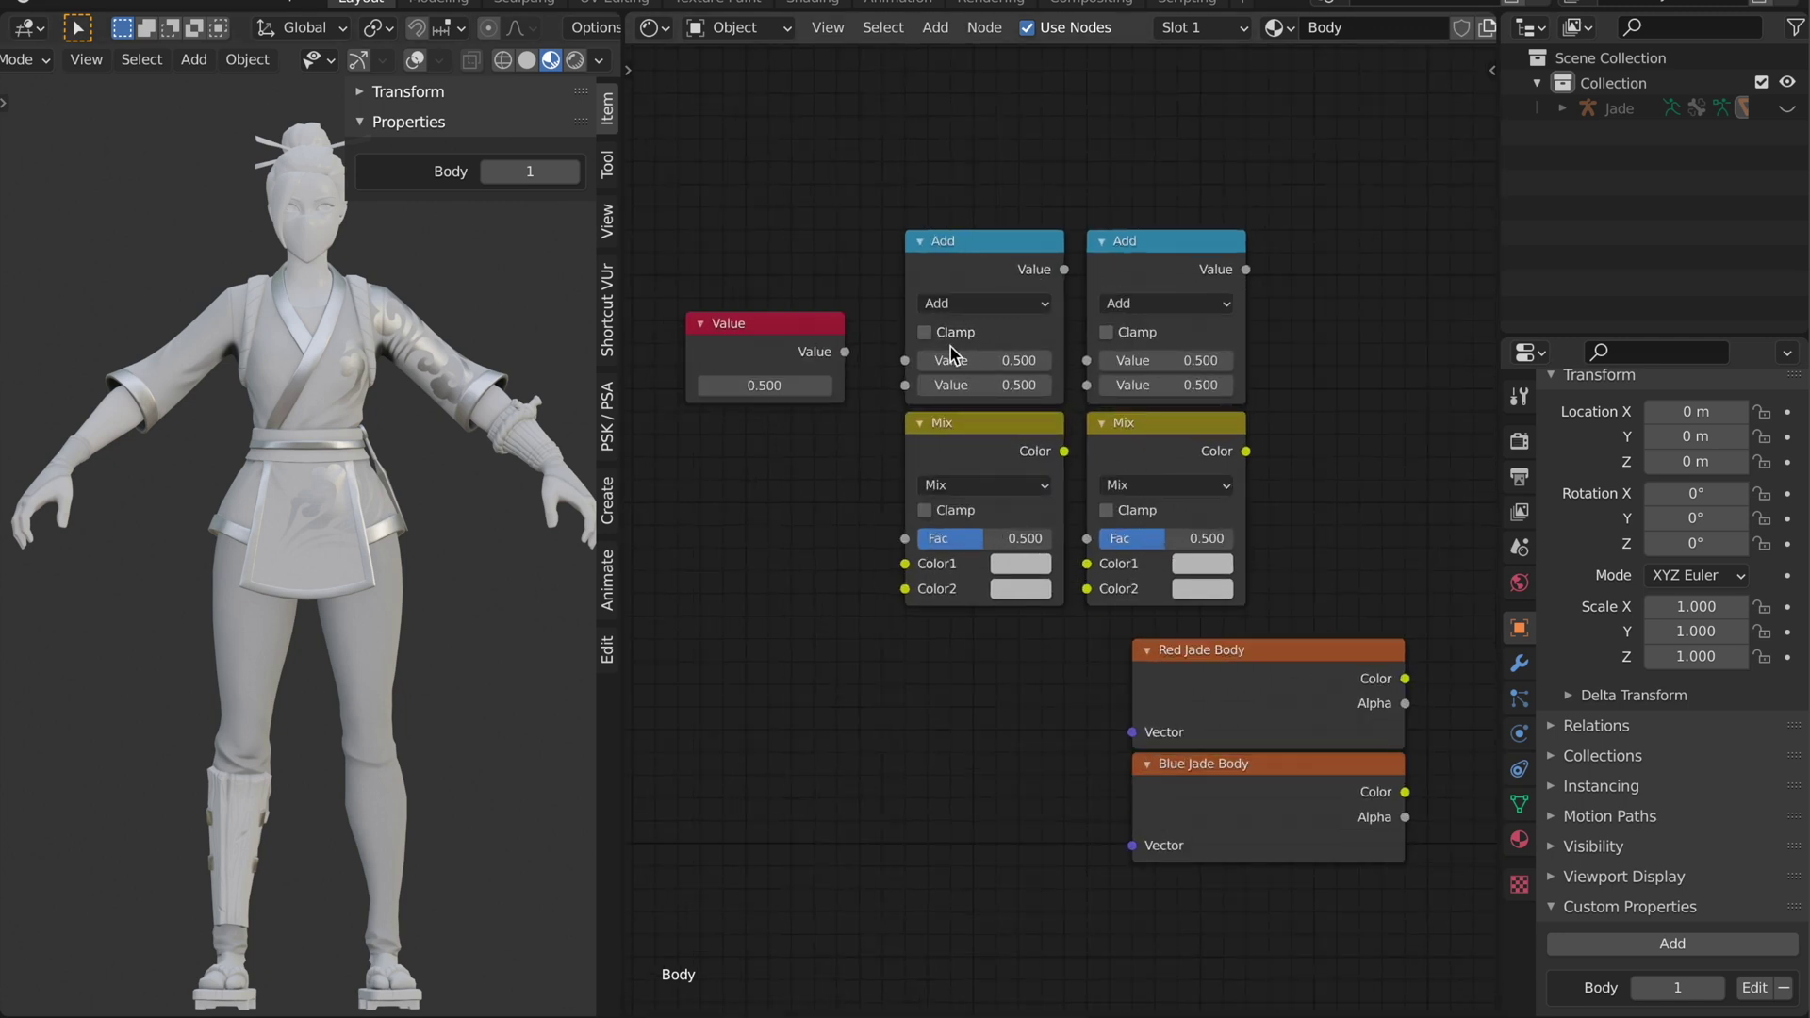
middle_drag(952, 351, 1151, 415)
scroll(974, 363, up, 3)
scroll(1035, 366, down, 1)
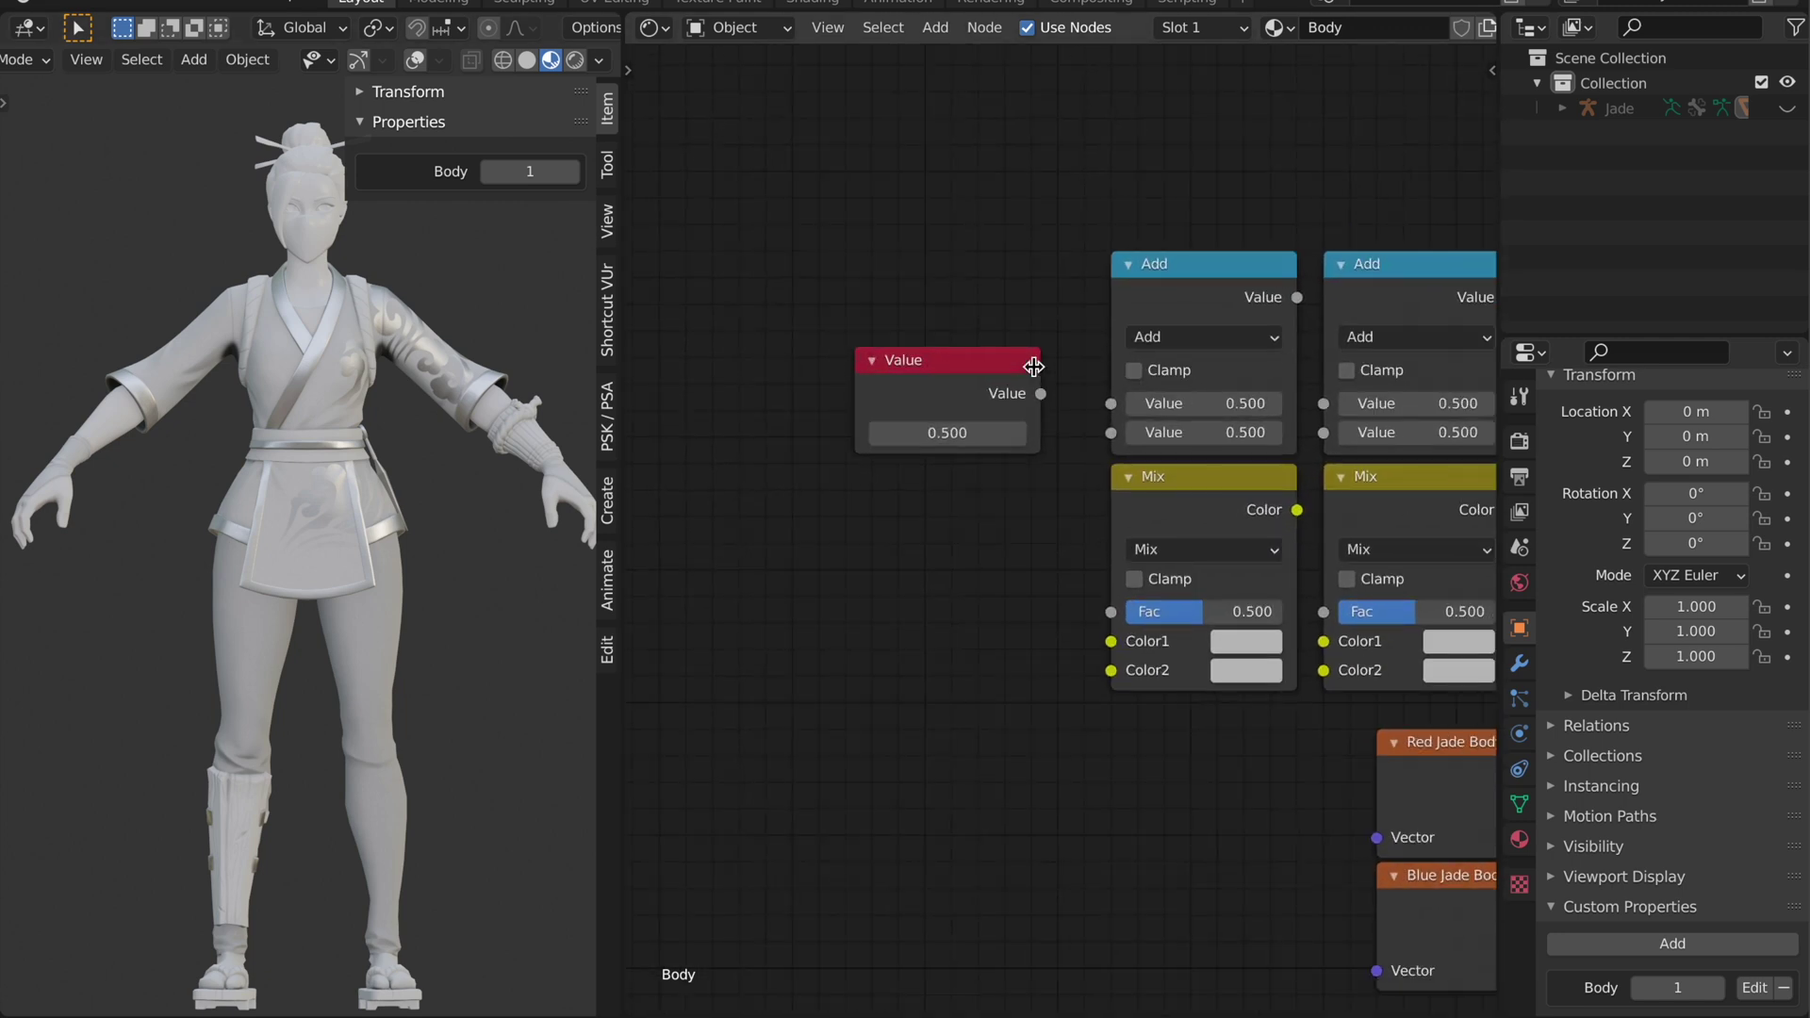
Add a driver to the Value node's value and set its scripted expression to var
right_click(933, 433)
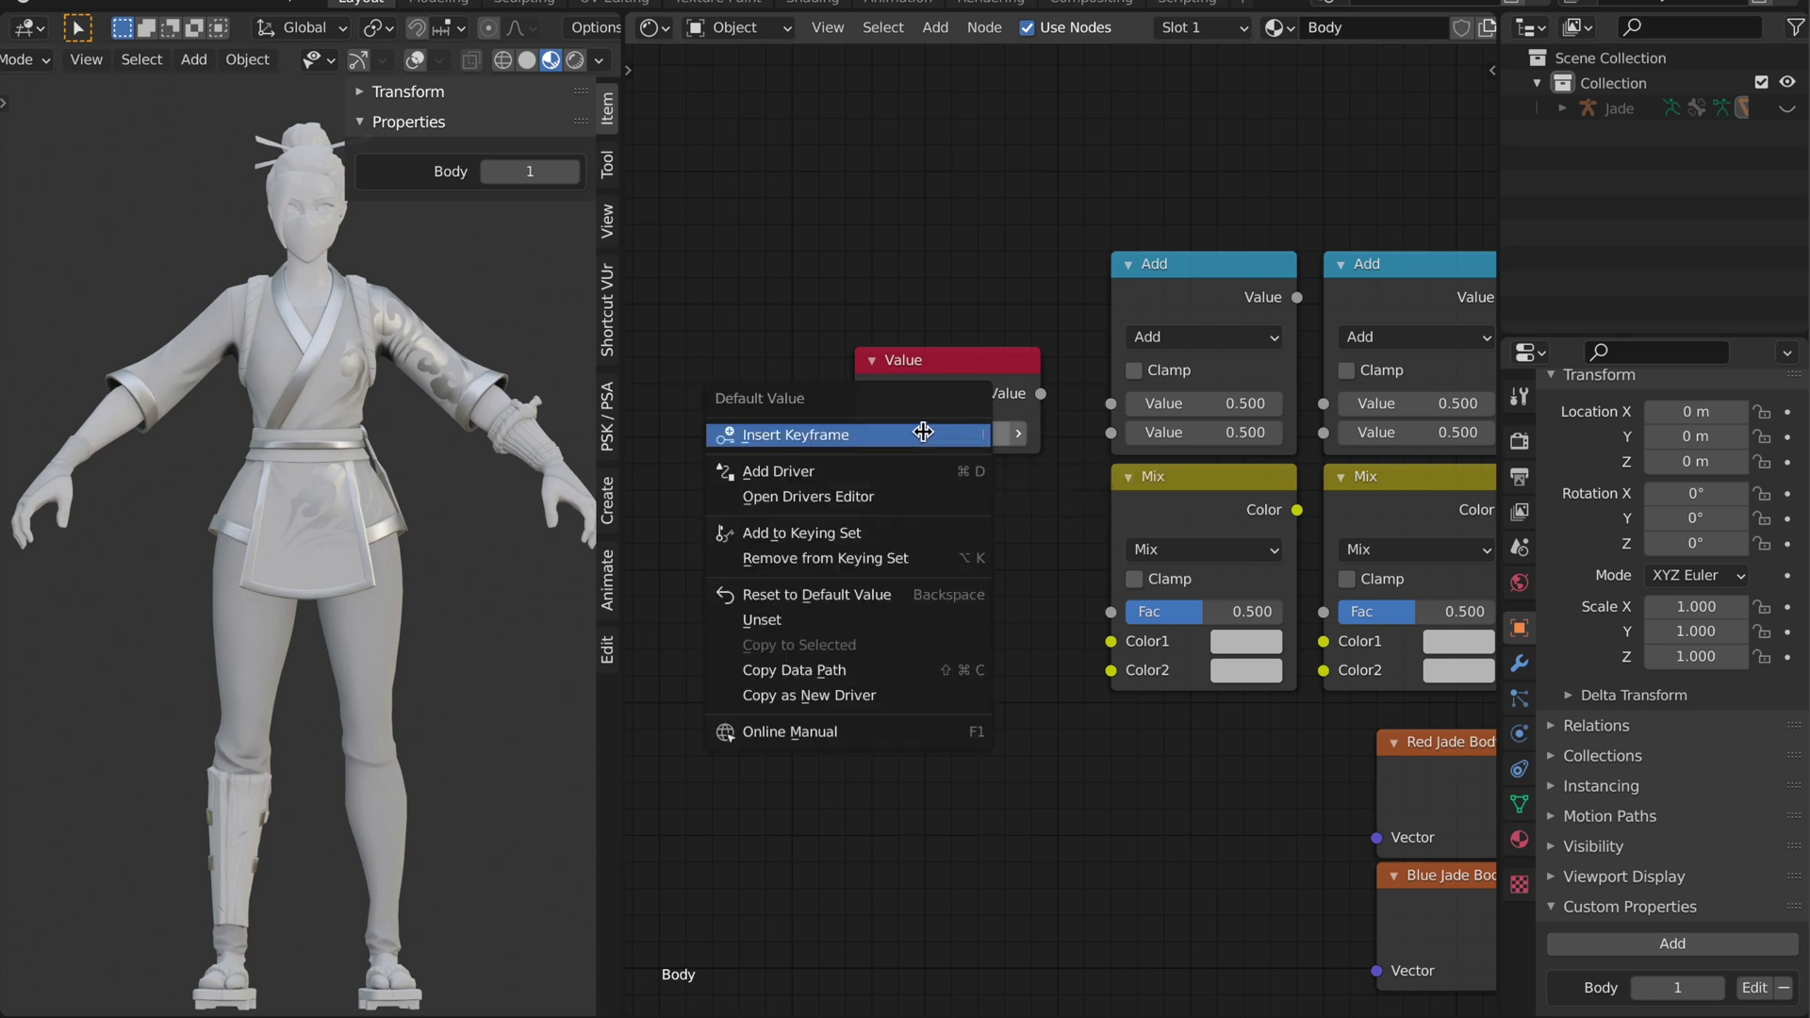
click(807, 469)
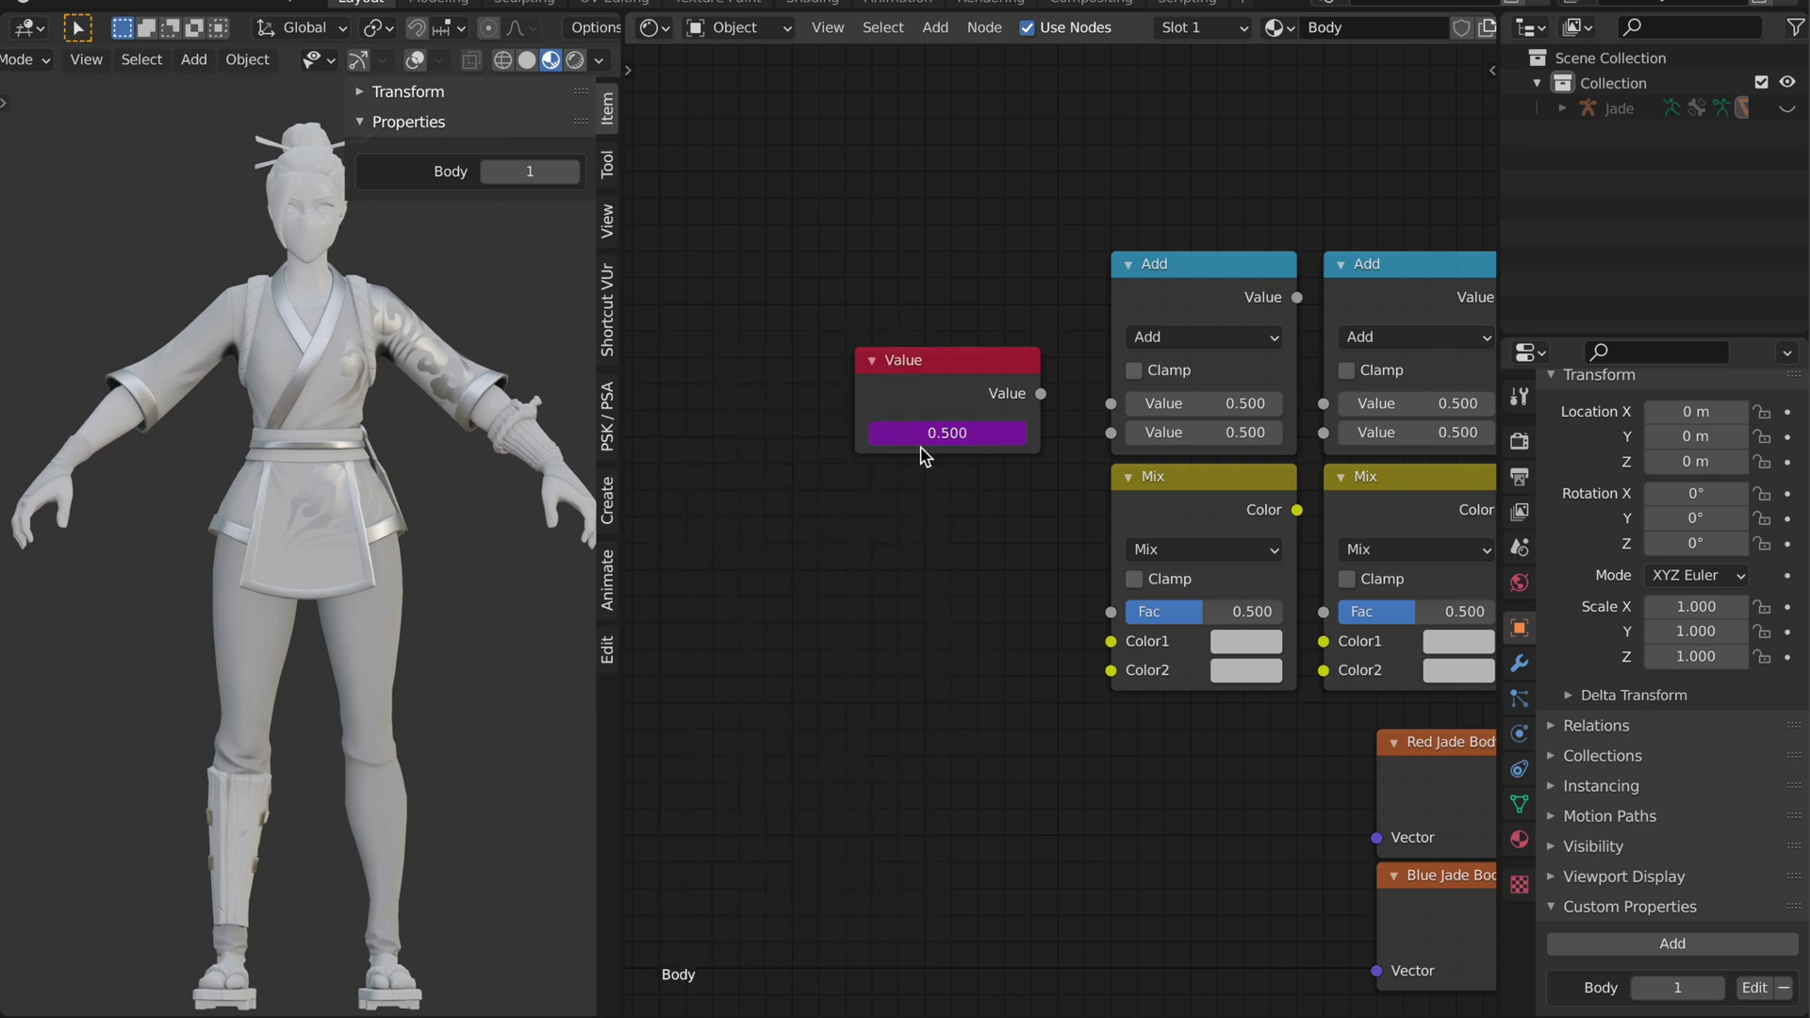
right_click(935, 433)
click(876, 489)
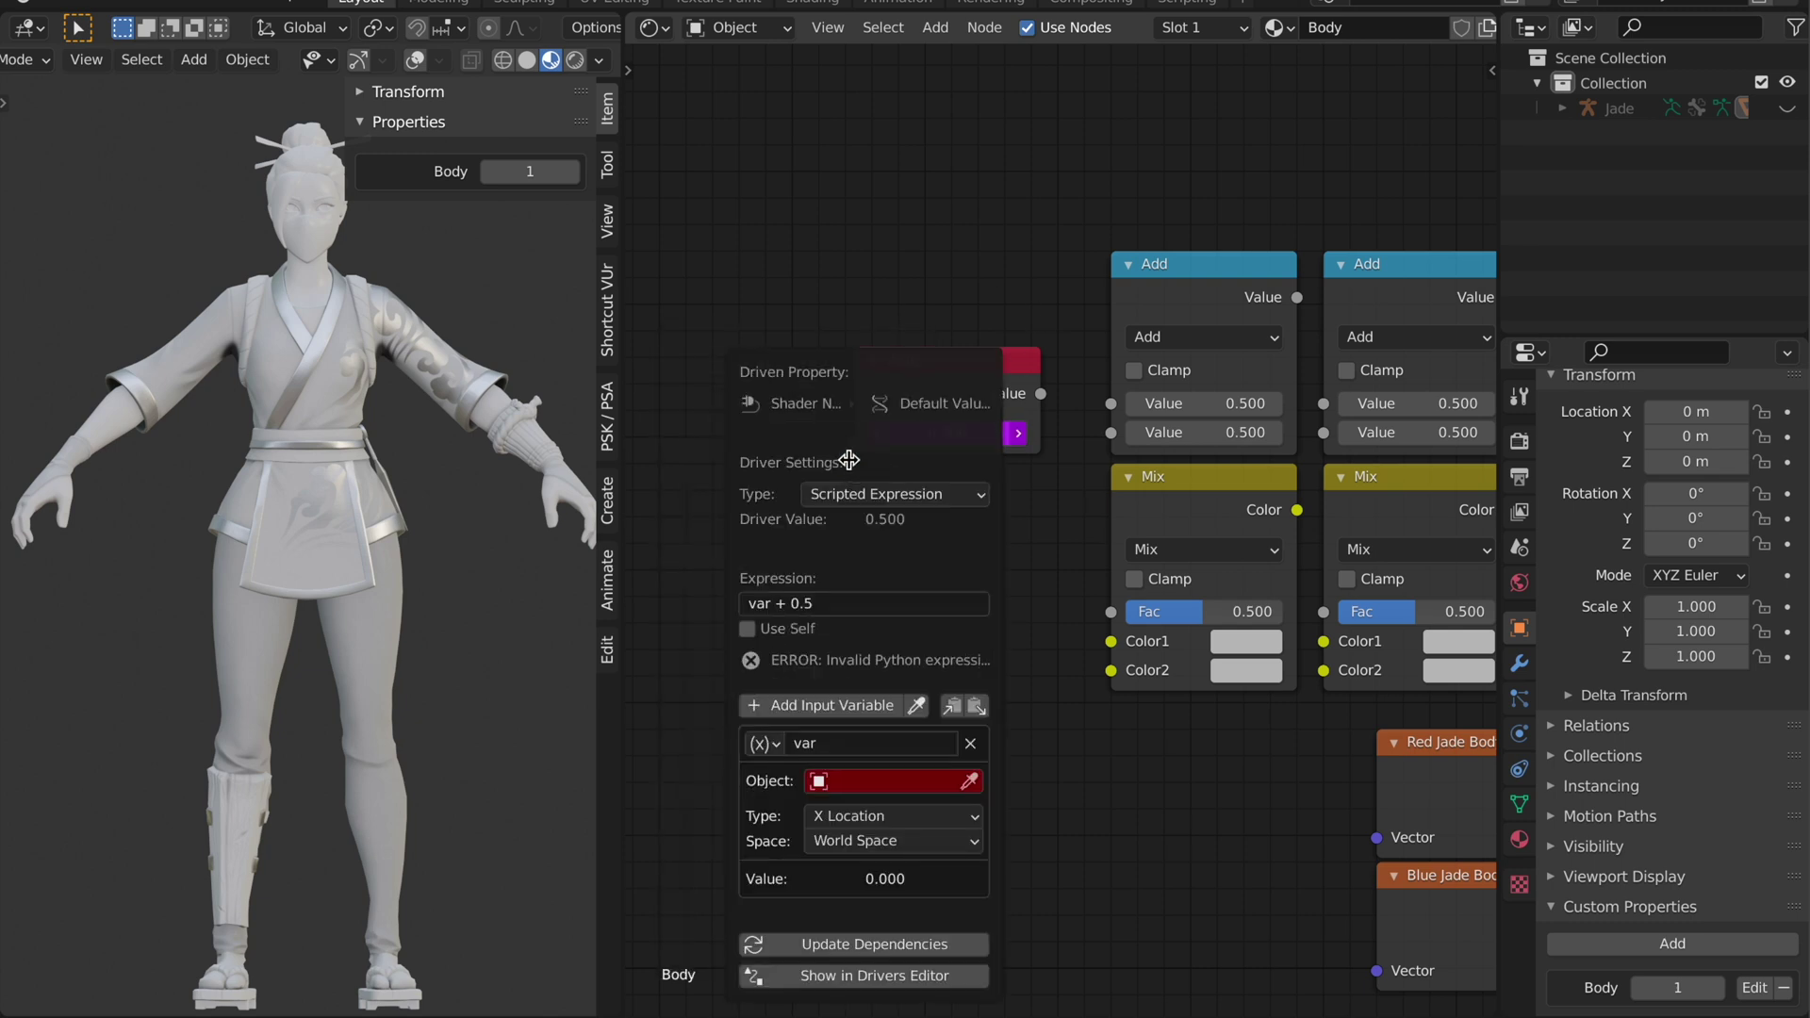
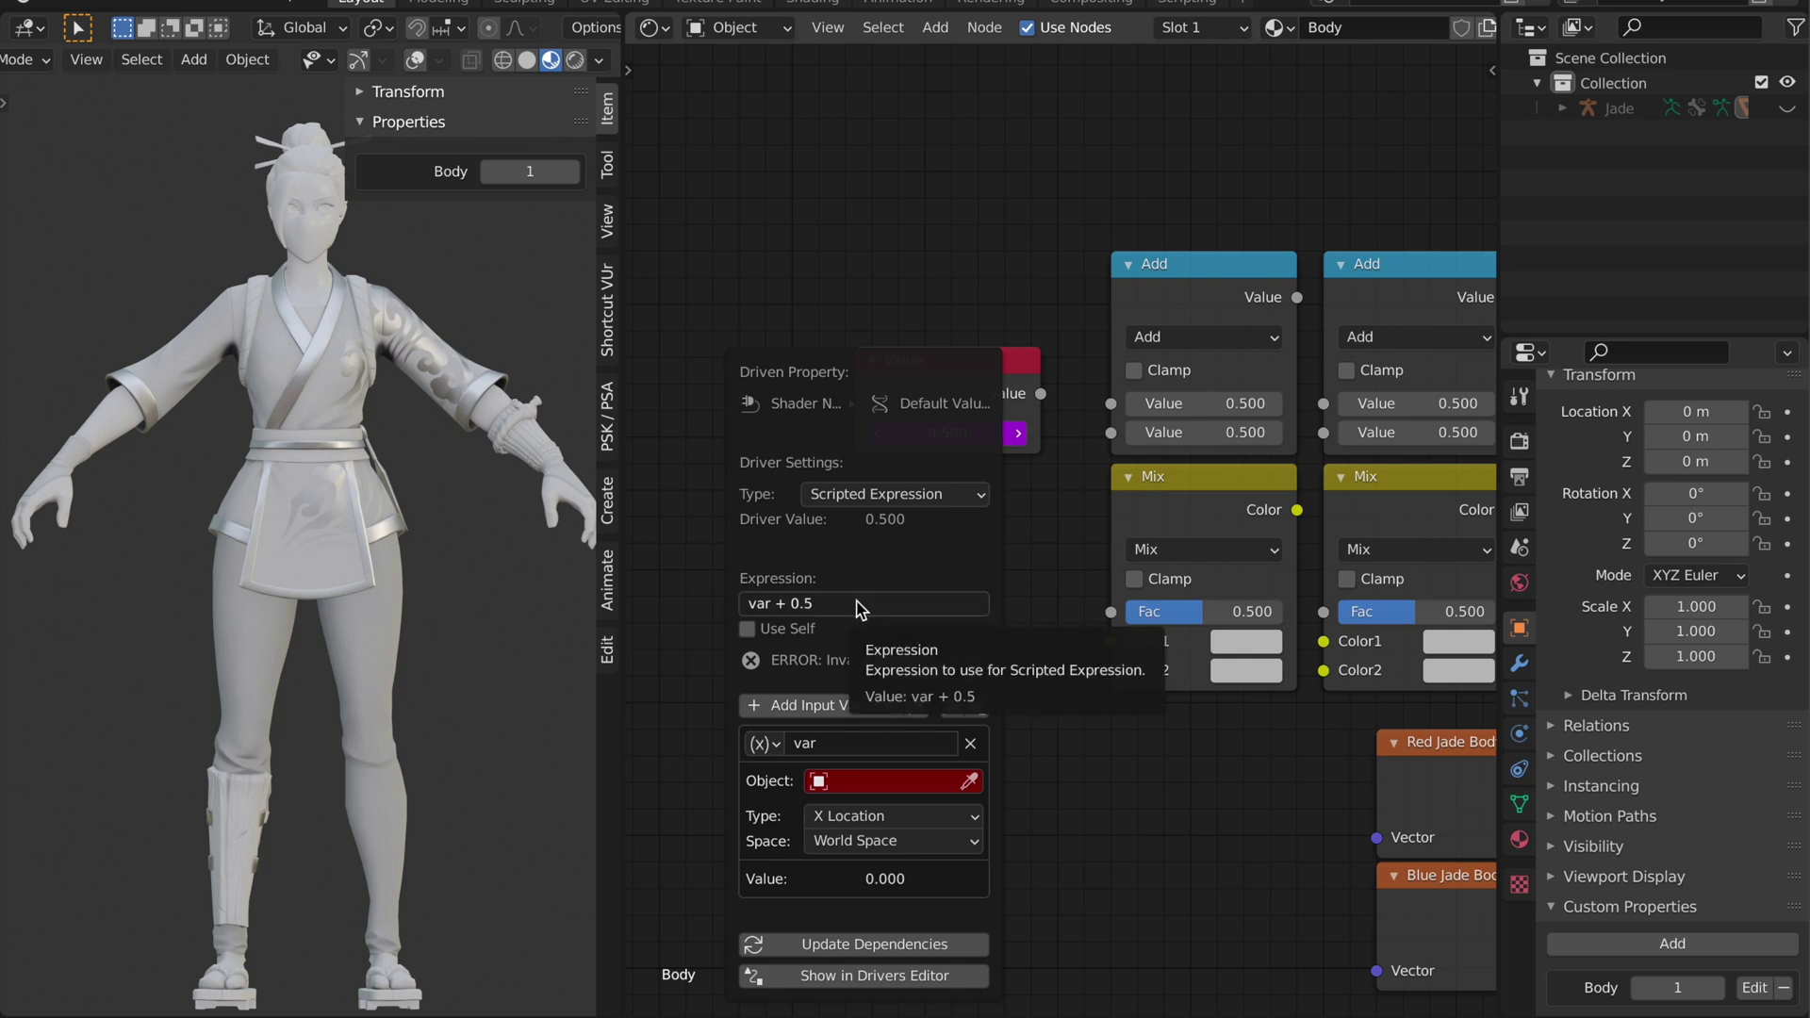
click(837, 599)
key(ctrl+a)
text(v)
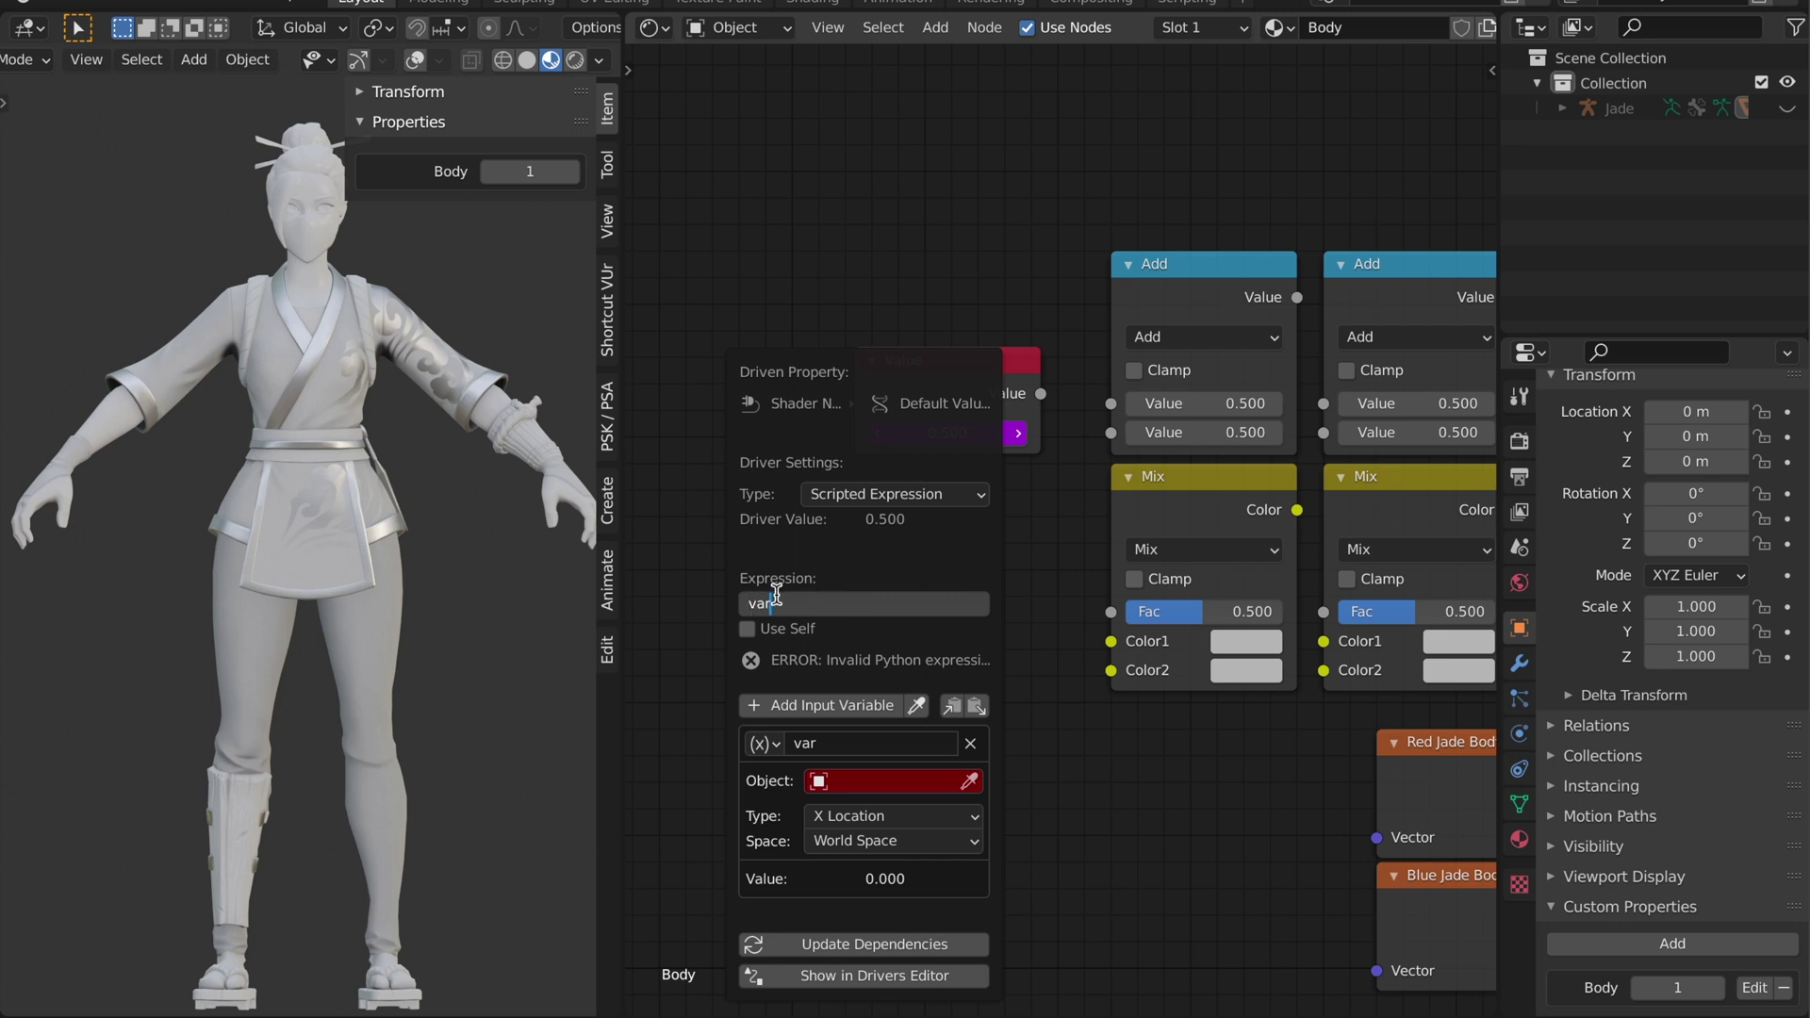
key(Return)
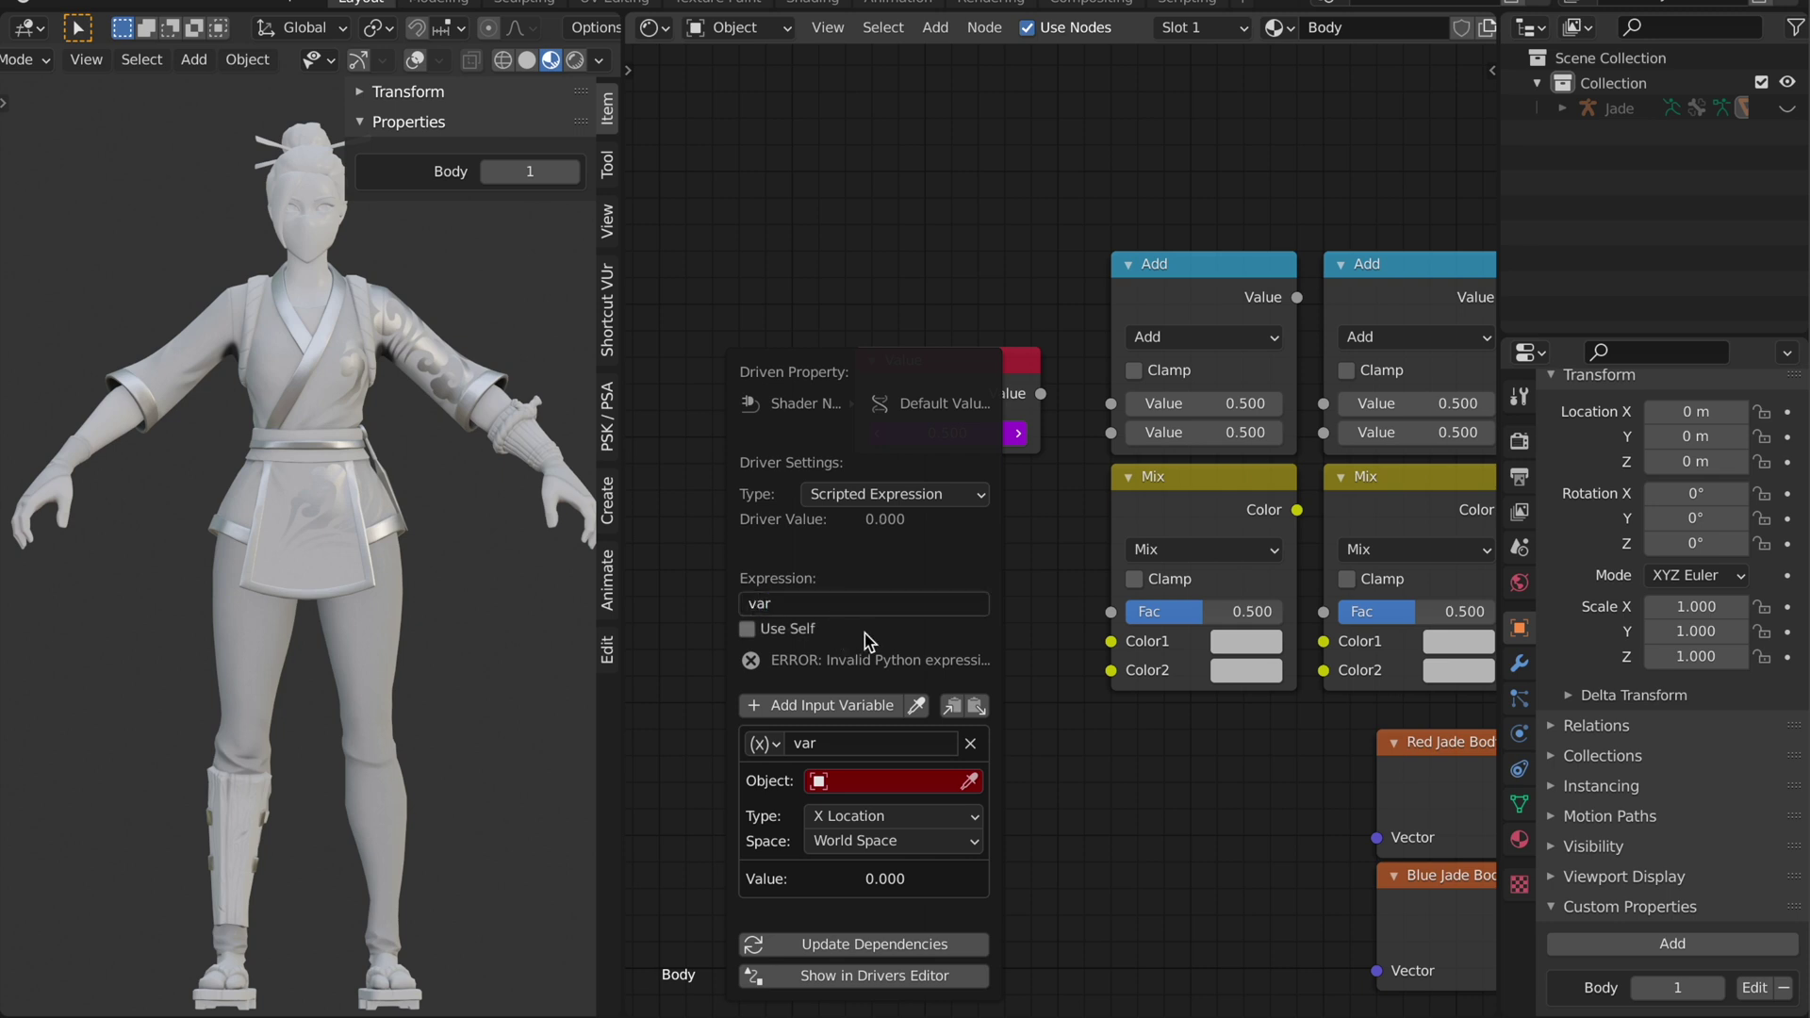
Make the driver variable a Single Property targeting the Jade object with the data path ["Body"]
click(763, 744)
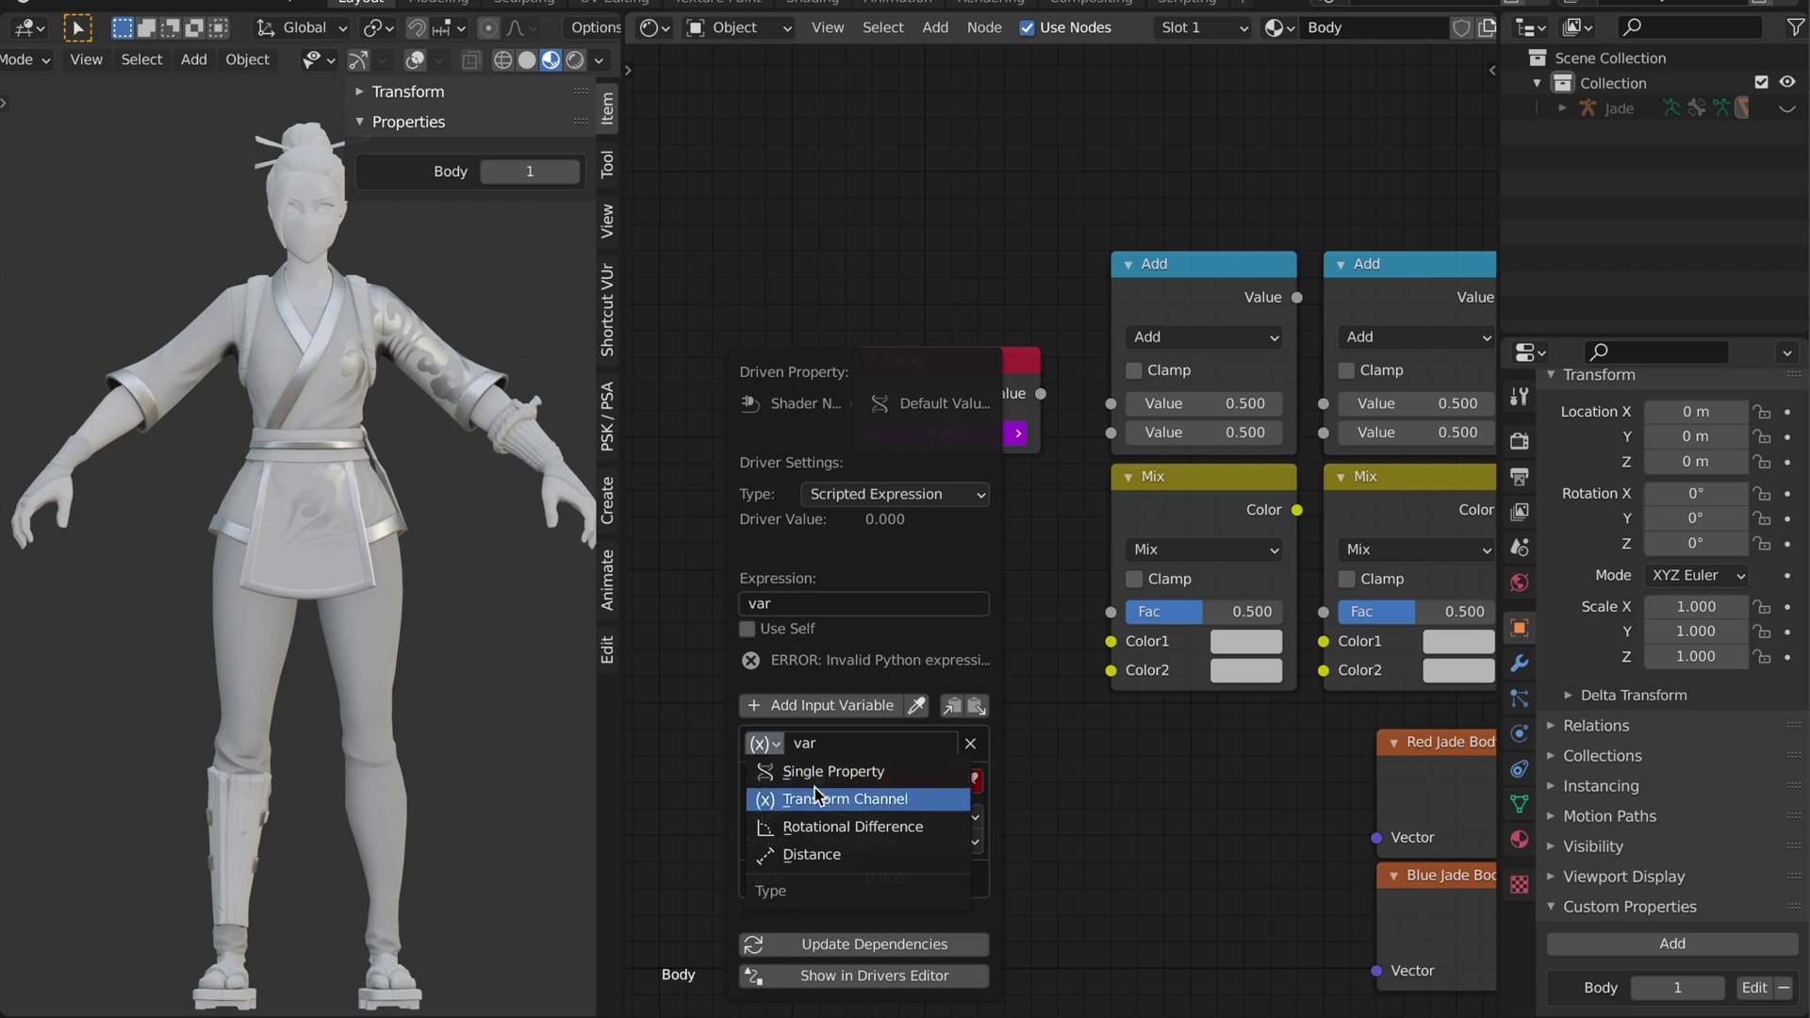
click(826, 775)
click(888, 783)
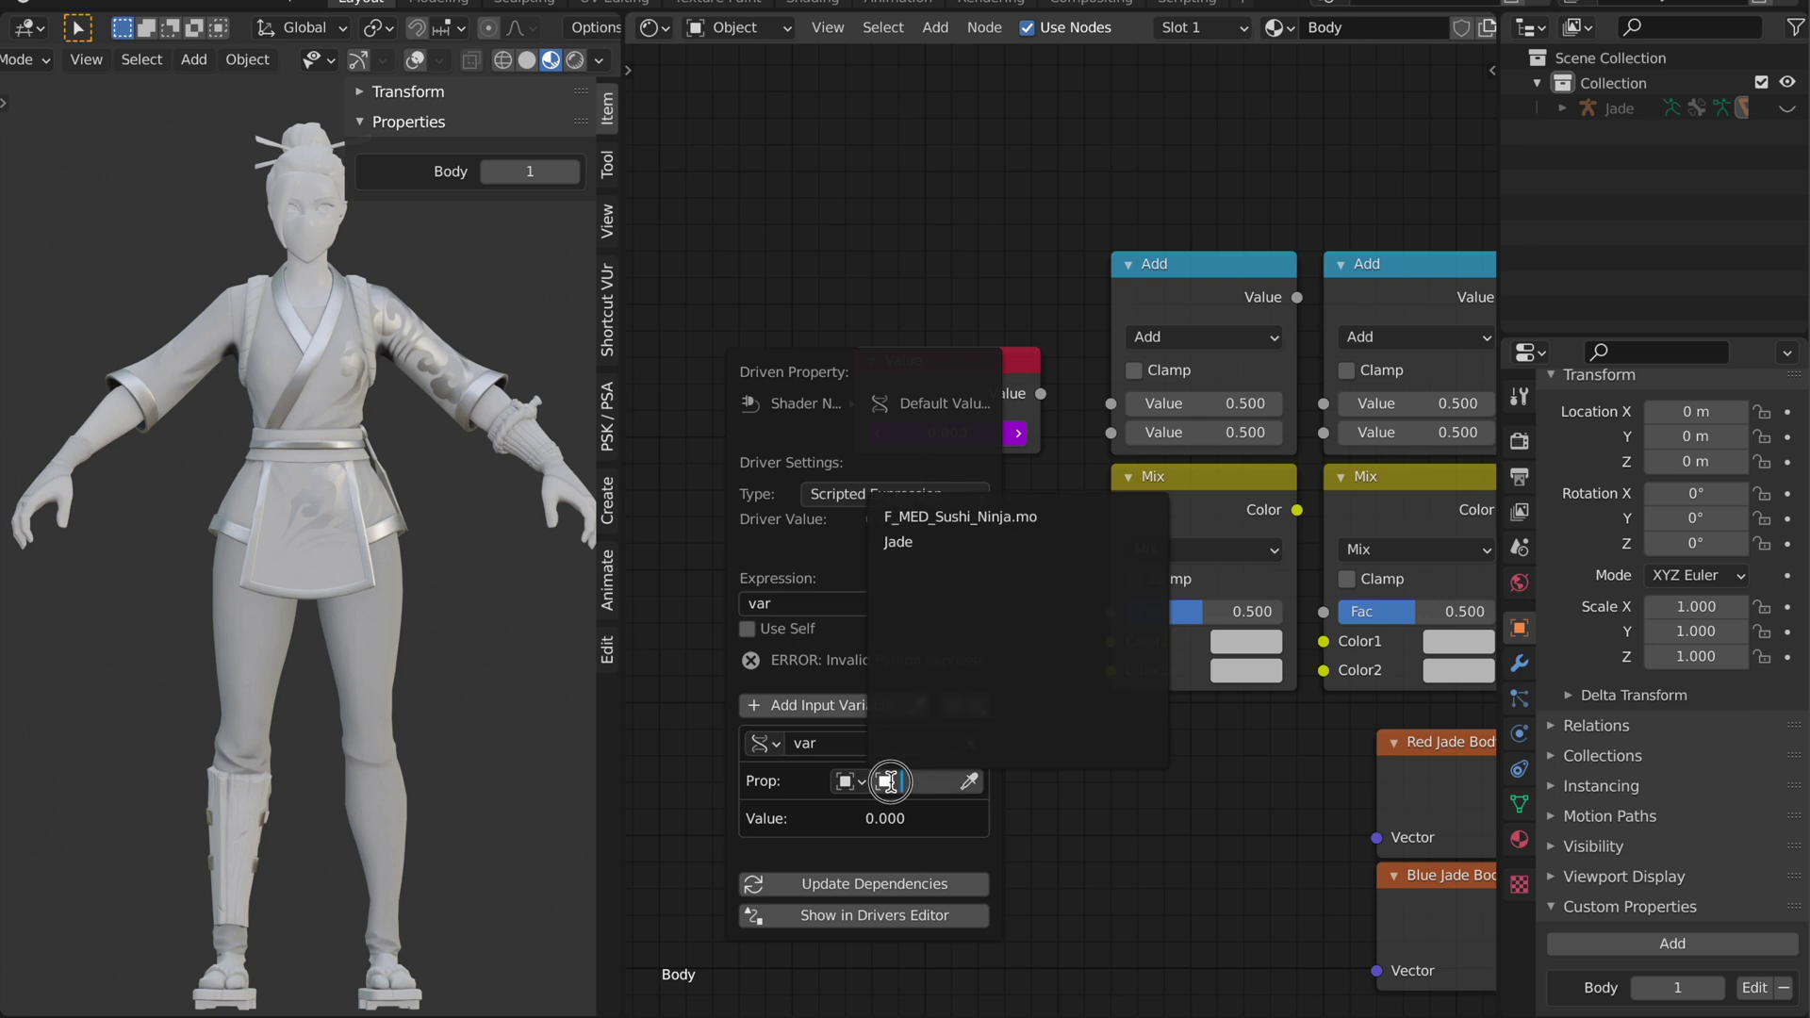
click(943, 545)
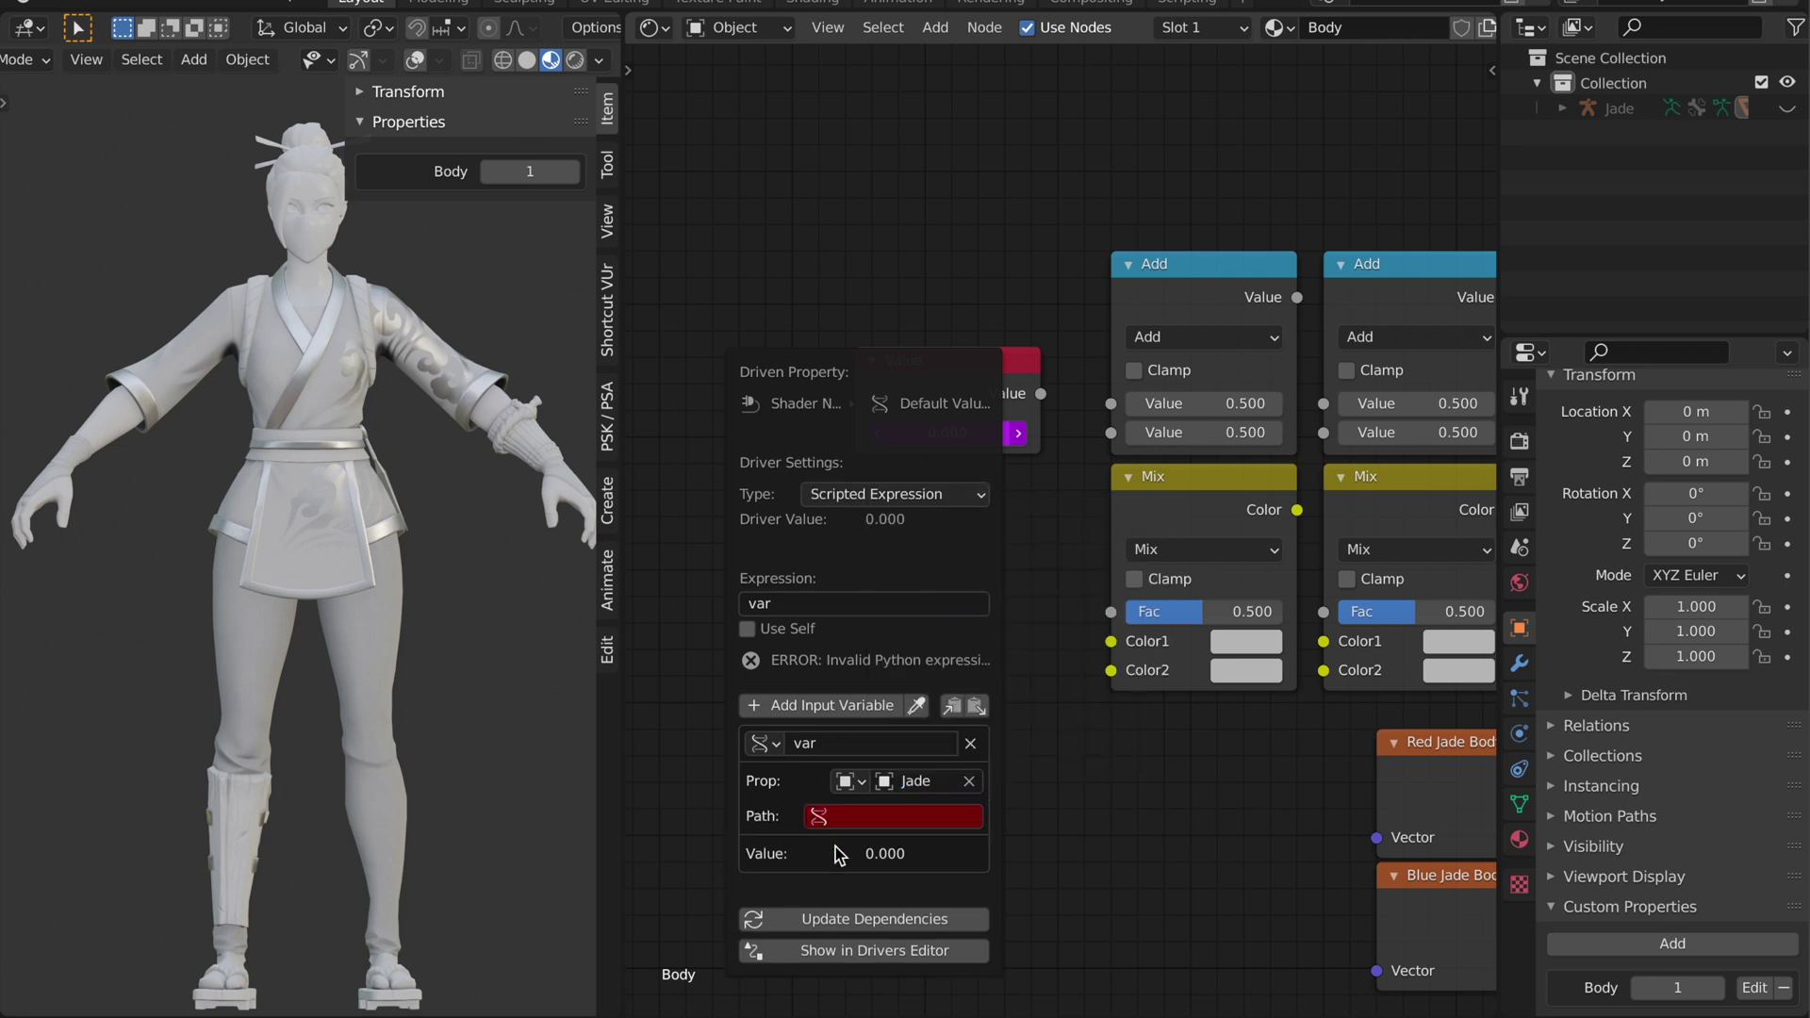
click(887, 813)
text(["Body"])
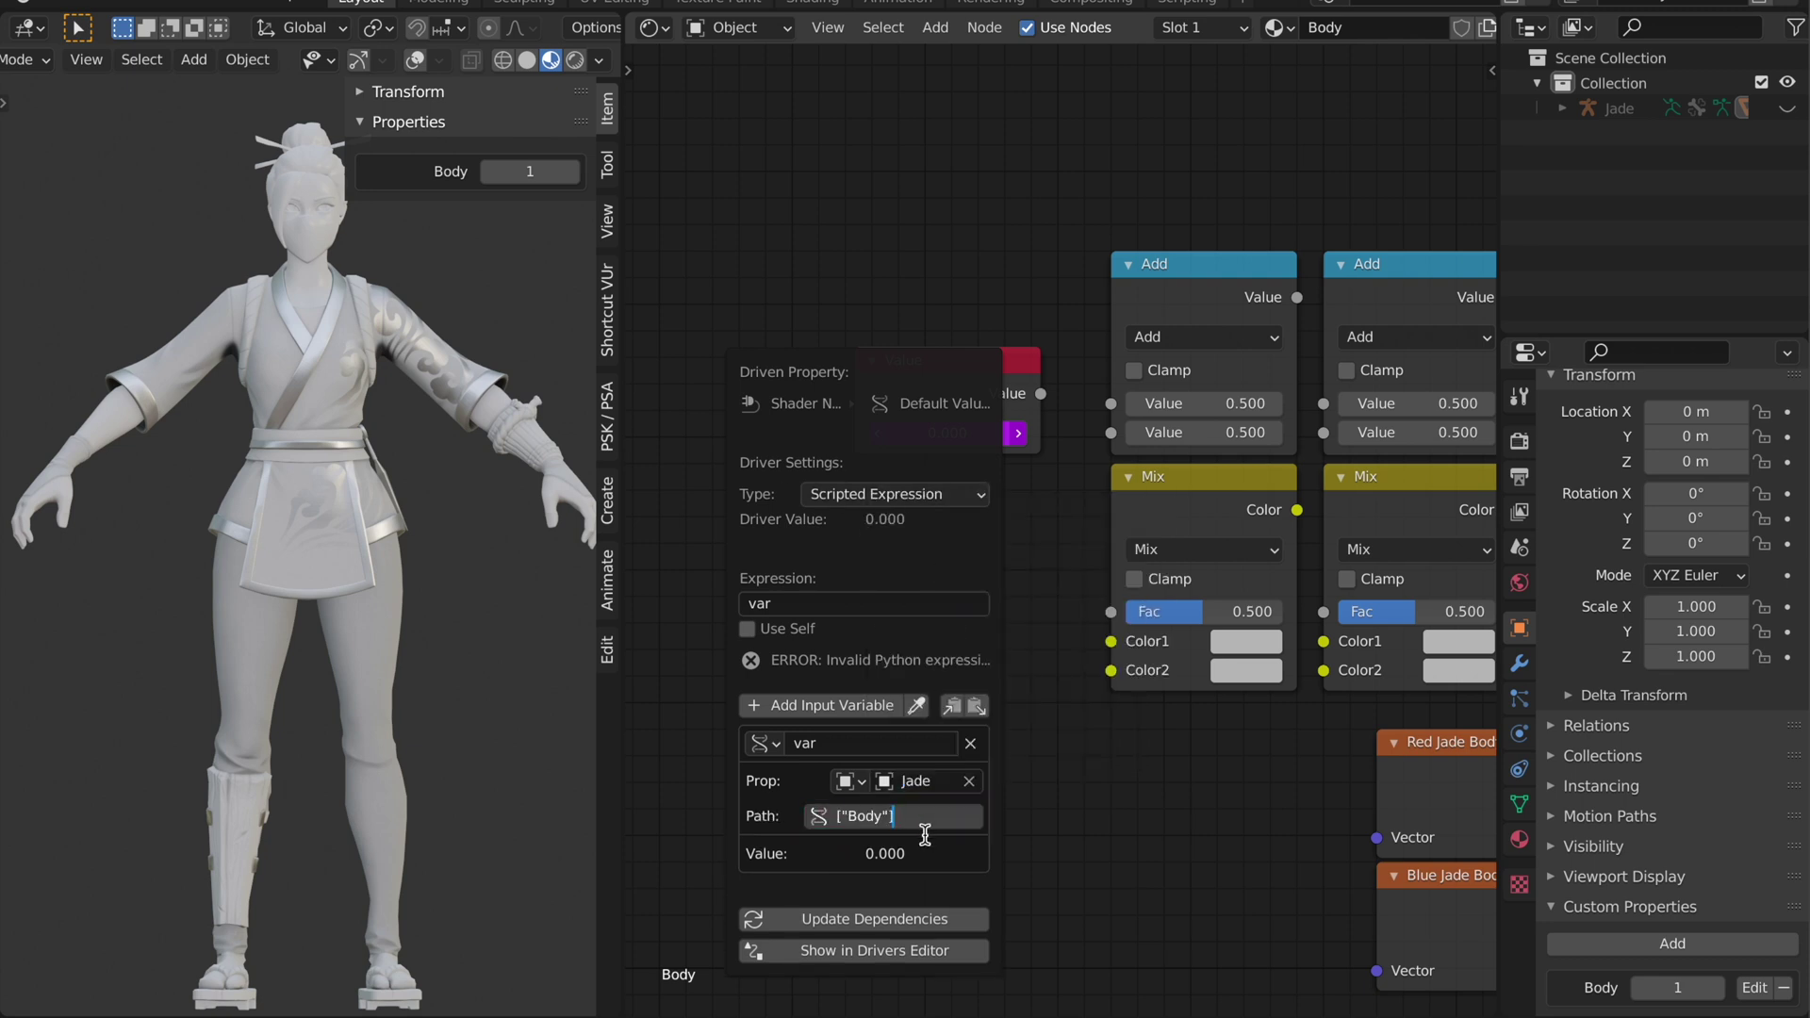
key(Return)
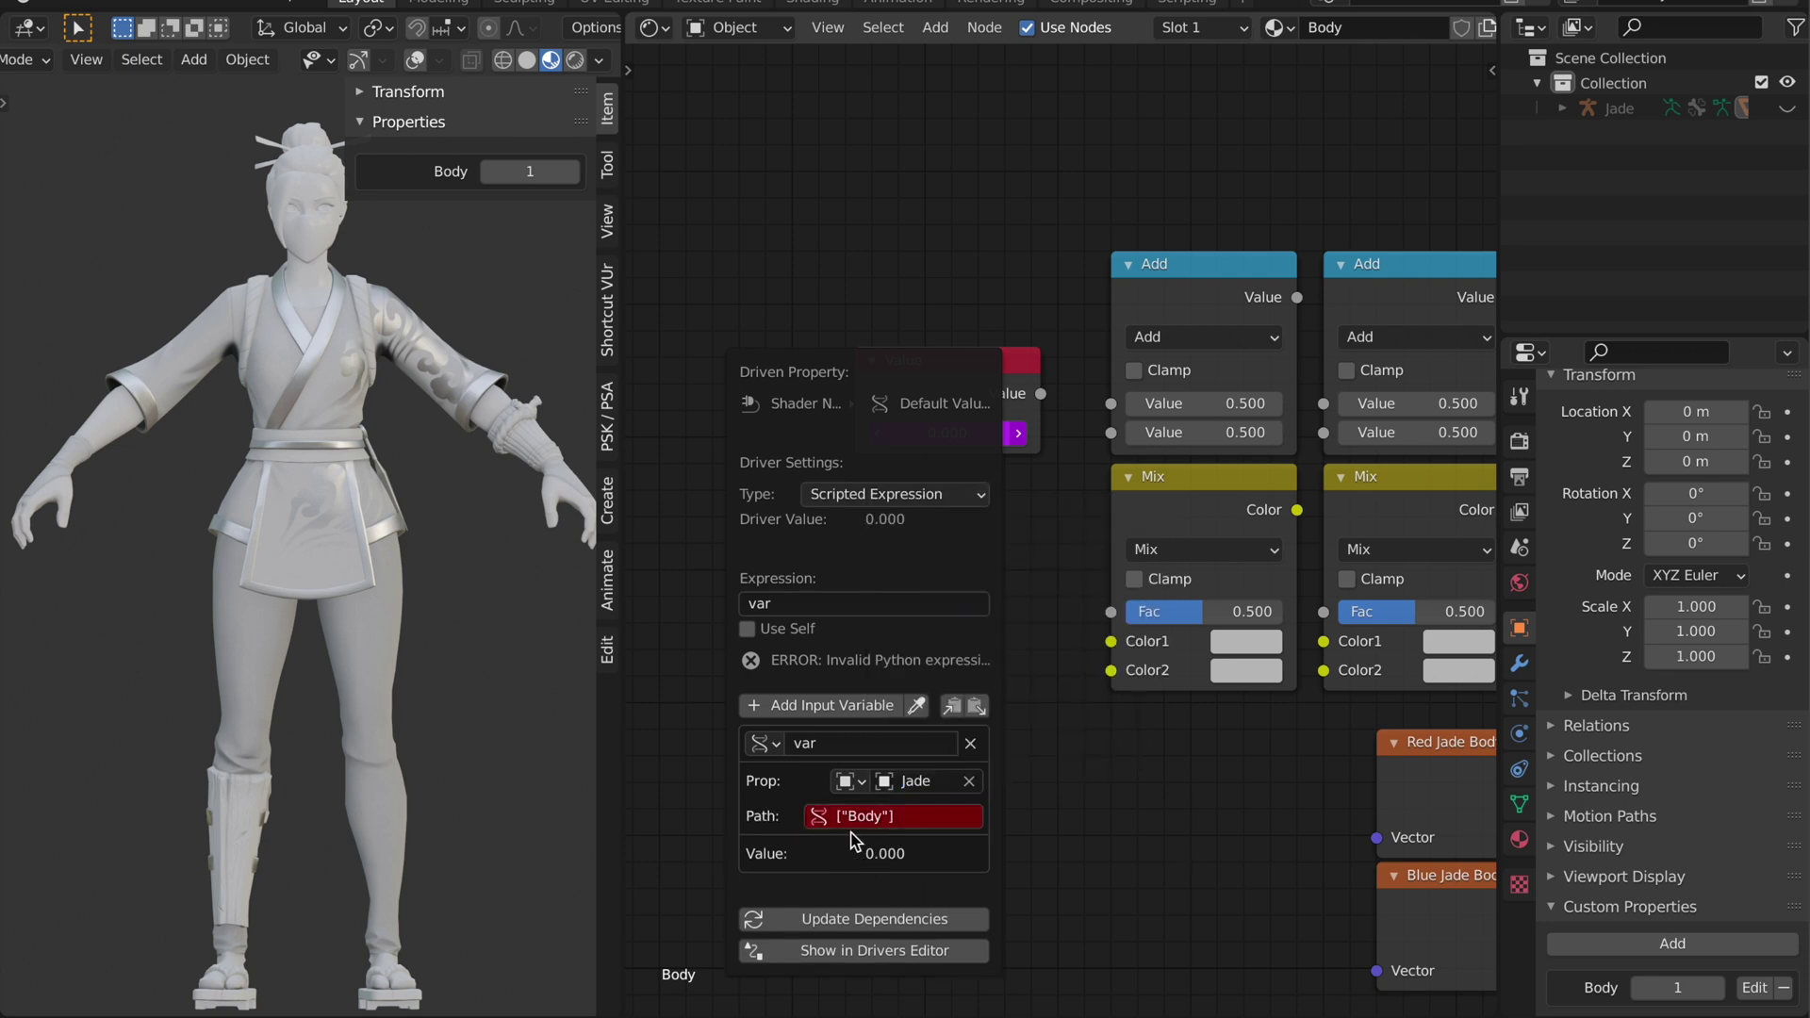
Switch the driver variable's target object to F_MED_Sushi_Ninja.mo and close the driver settings
click(900, 782)
click(963, 516)
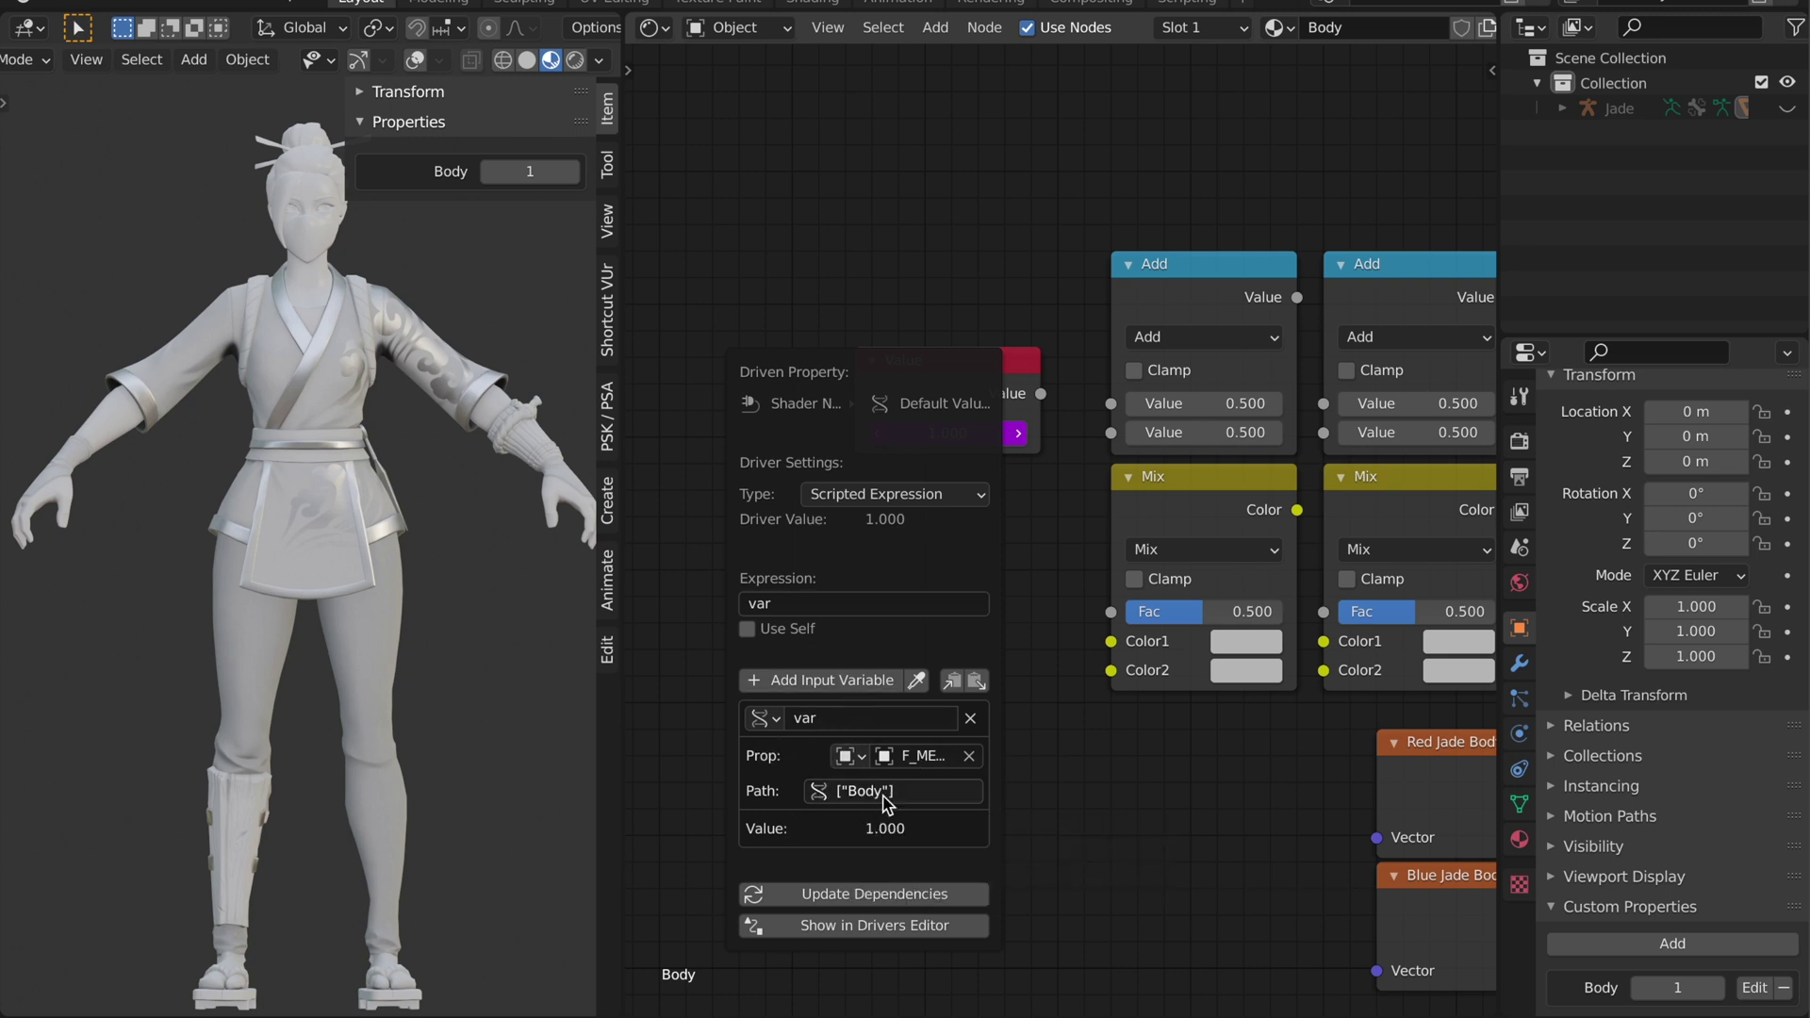
key(Escape)
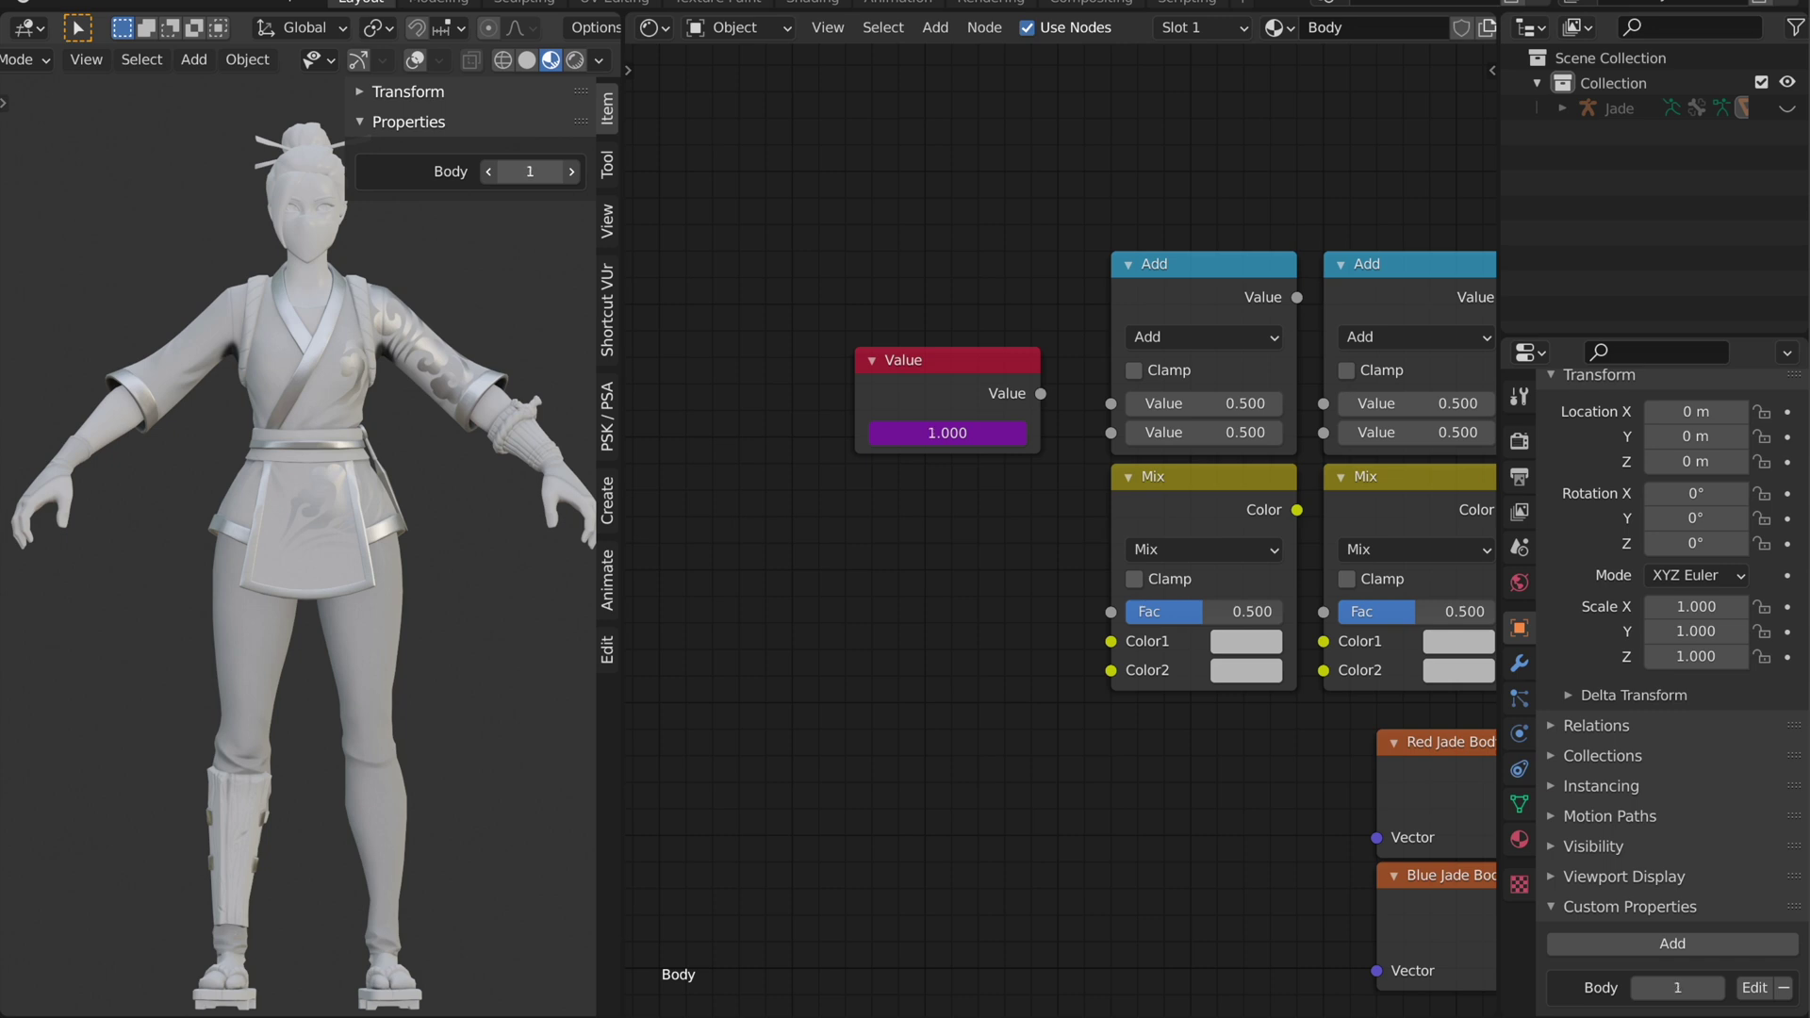
Change the operation of both Add math nodes to Greater Than
scroll(1082, 618, down, 2)
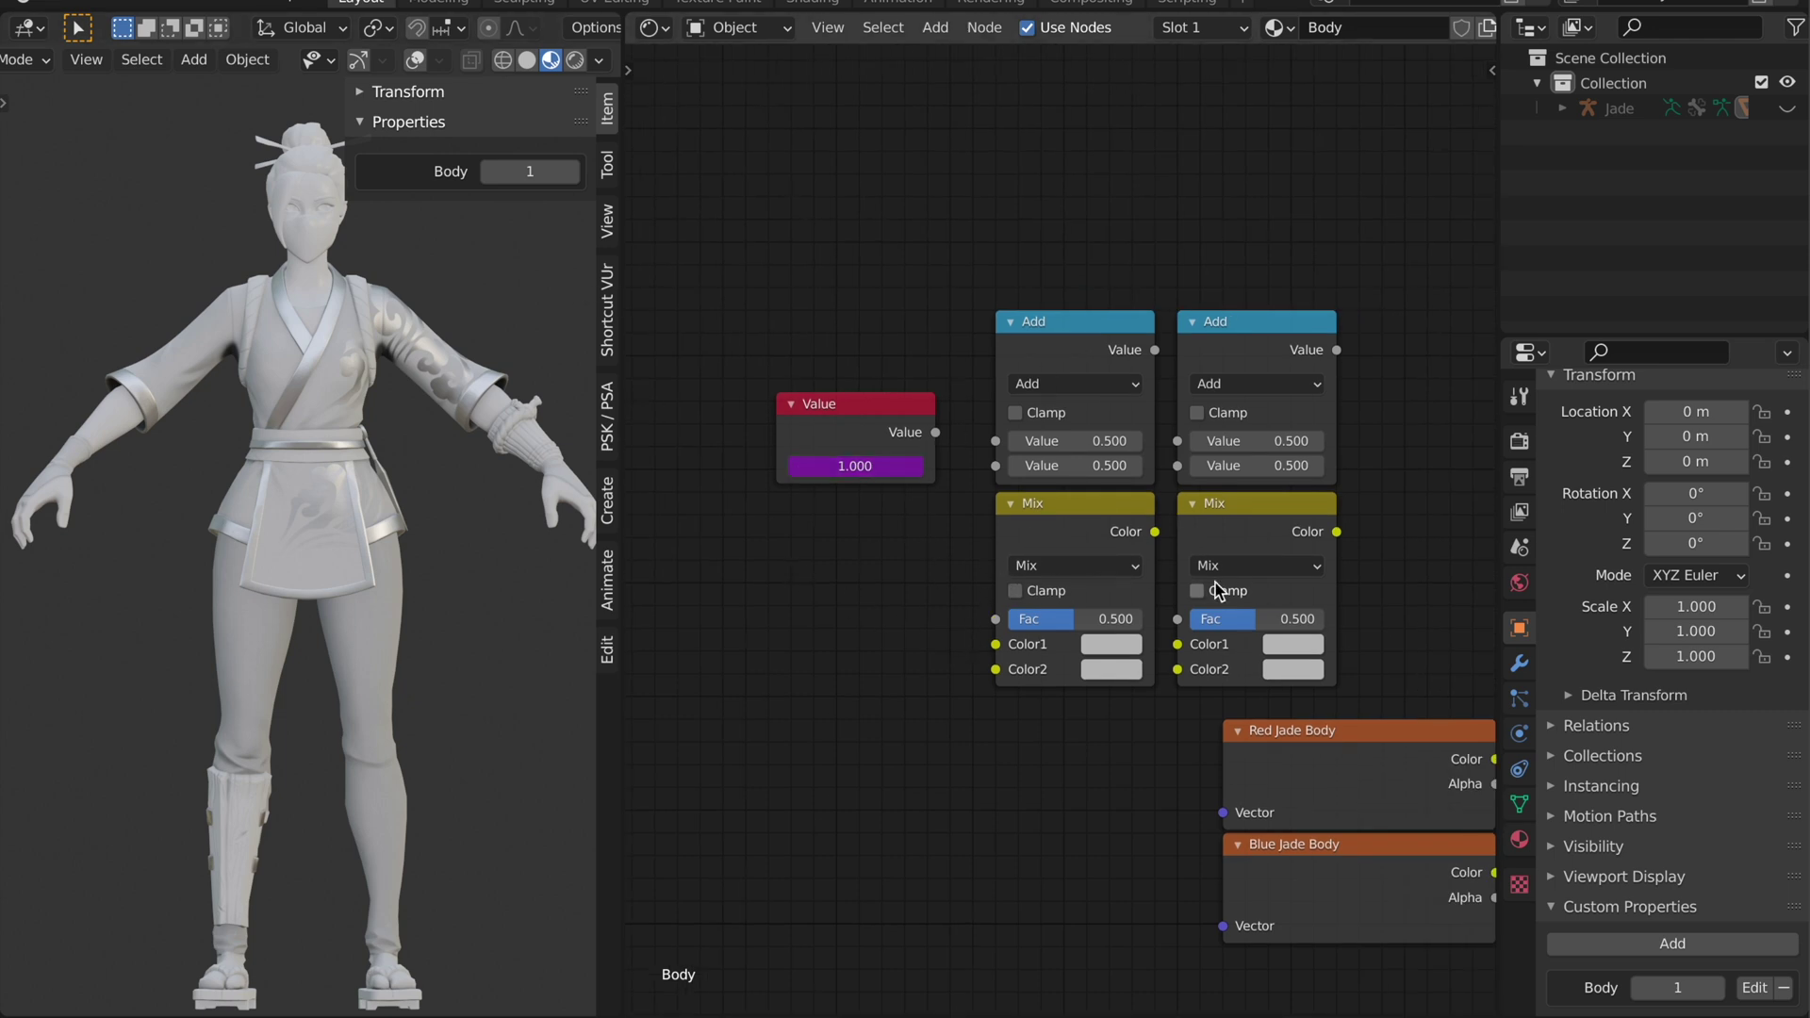
middle_drag(1190, 532, 1085, 535)
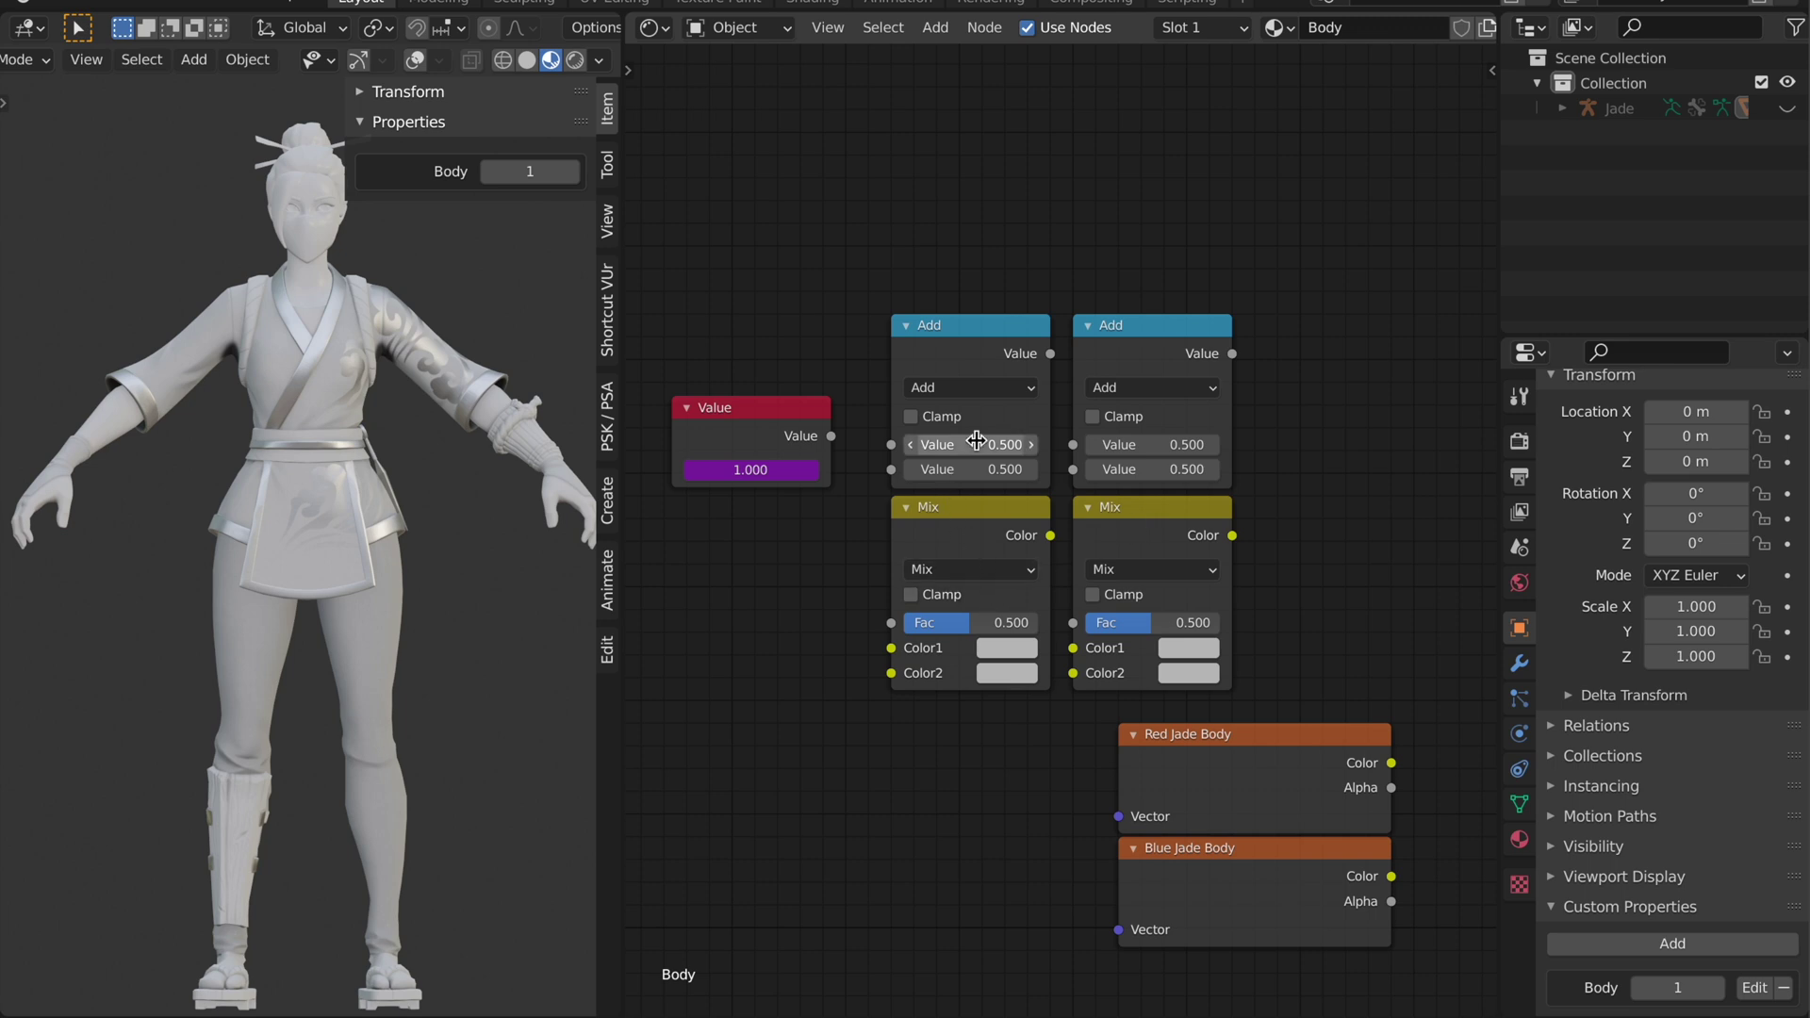
click(990, 390)
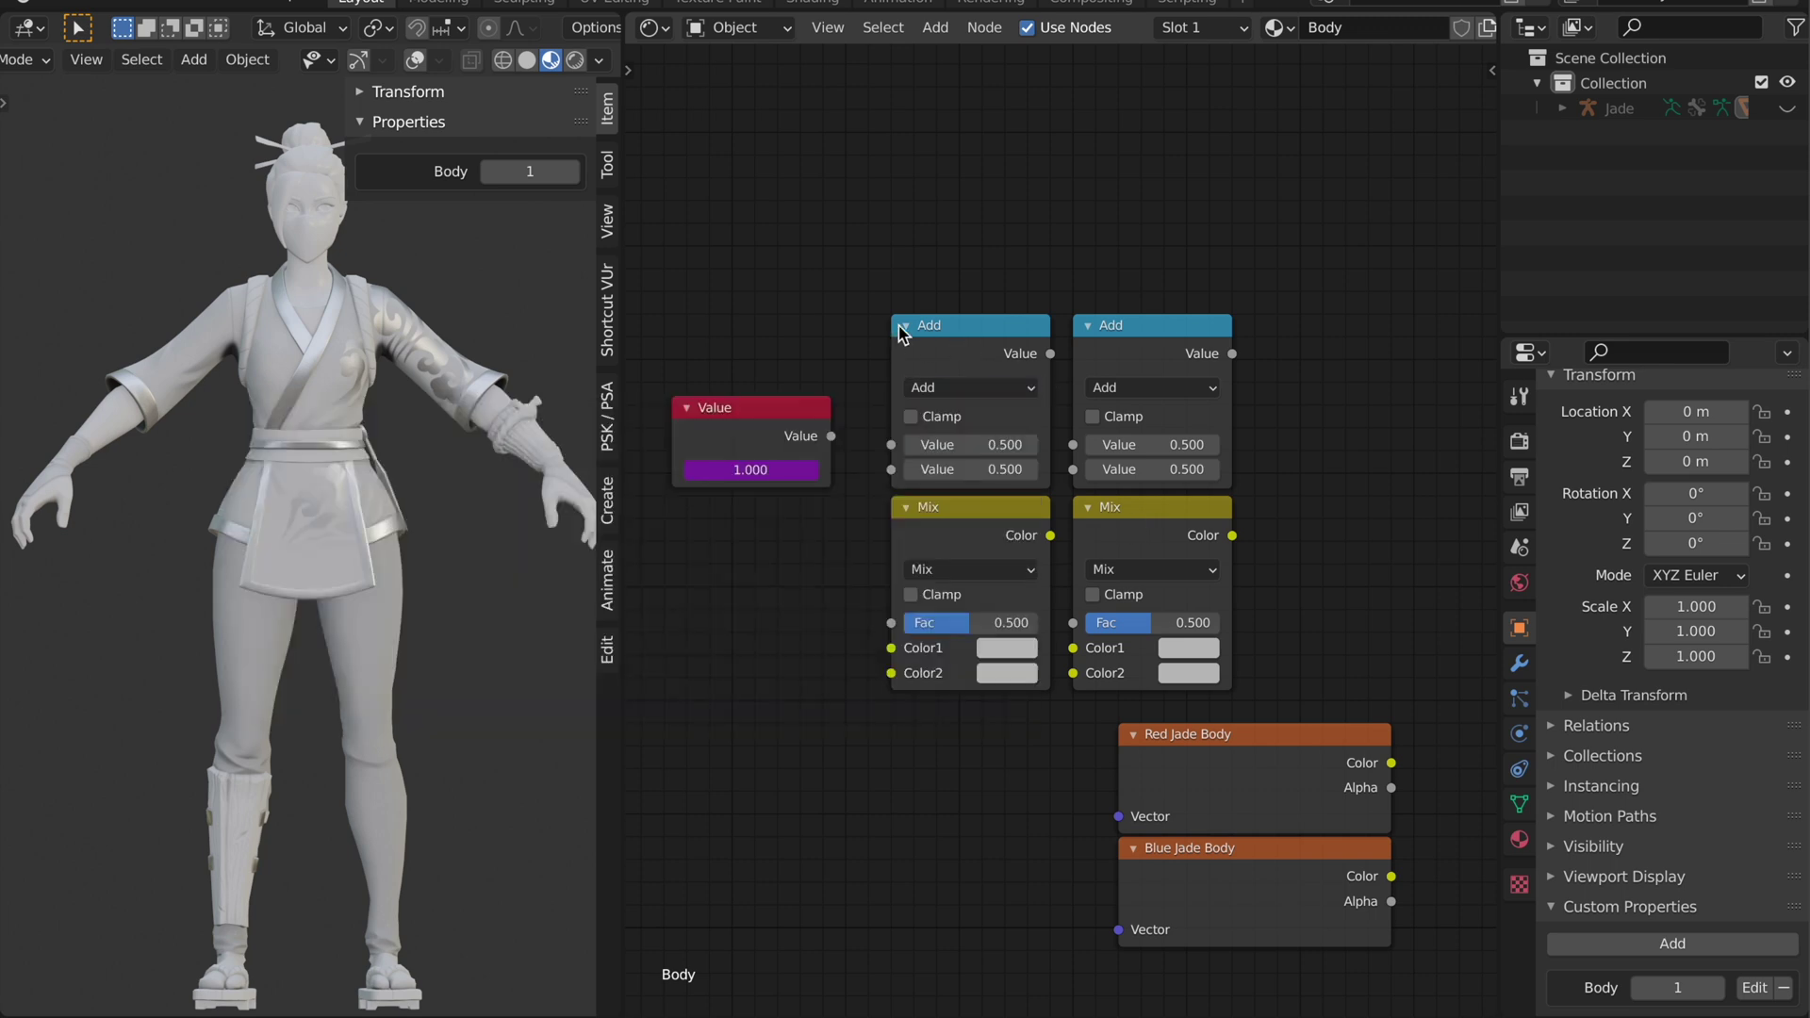
click(964, 388)
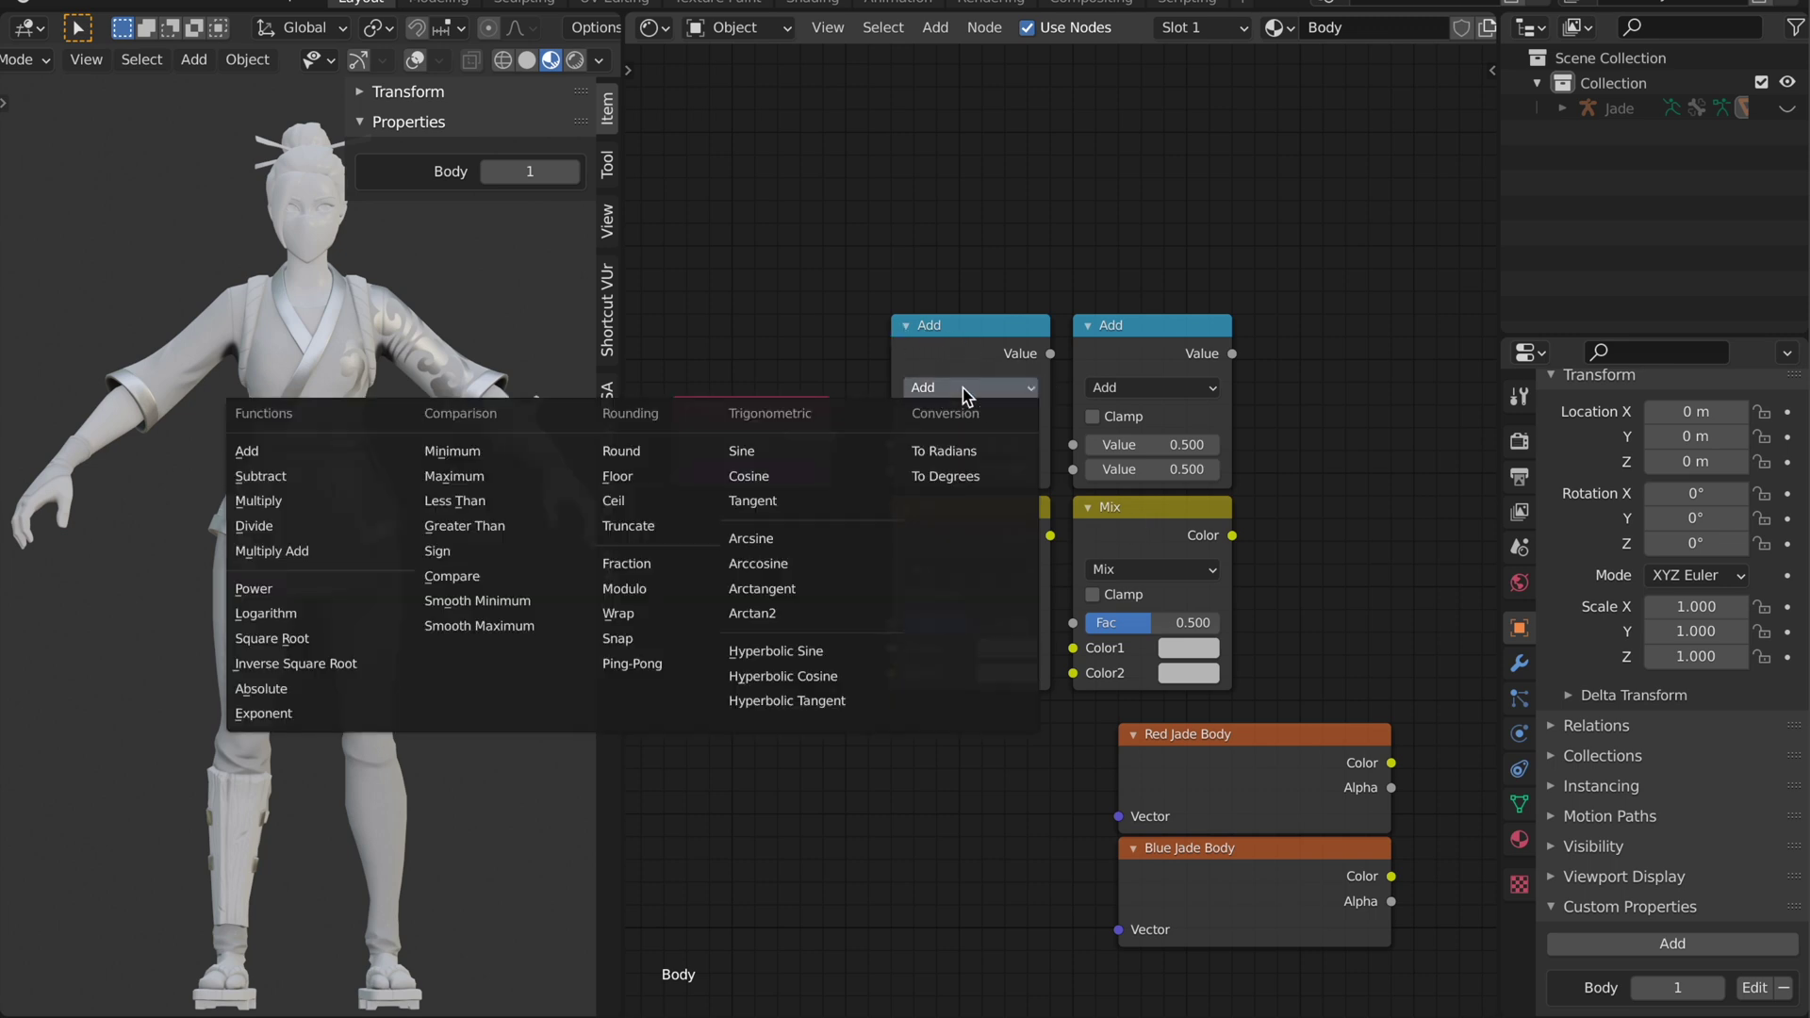
click(497, 526)
click(1101, 388)
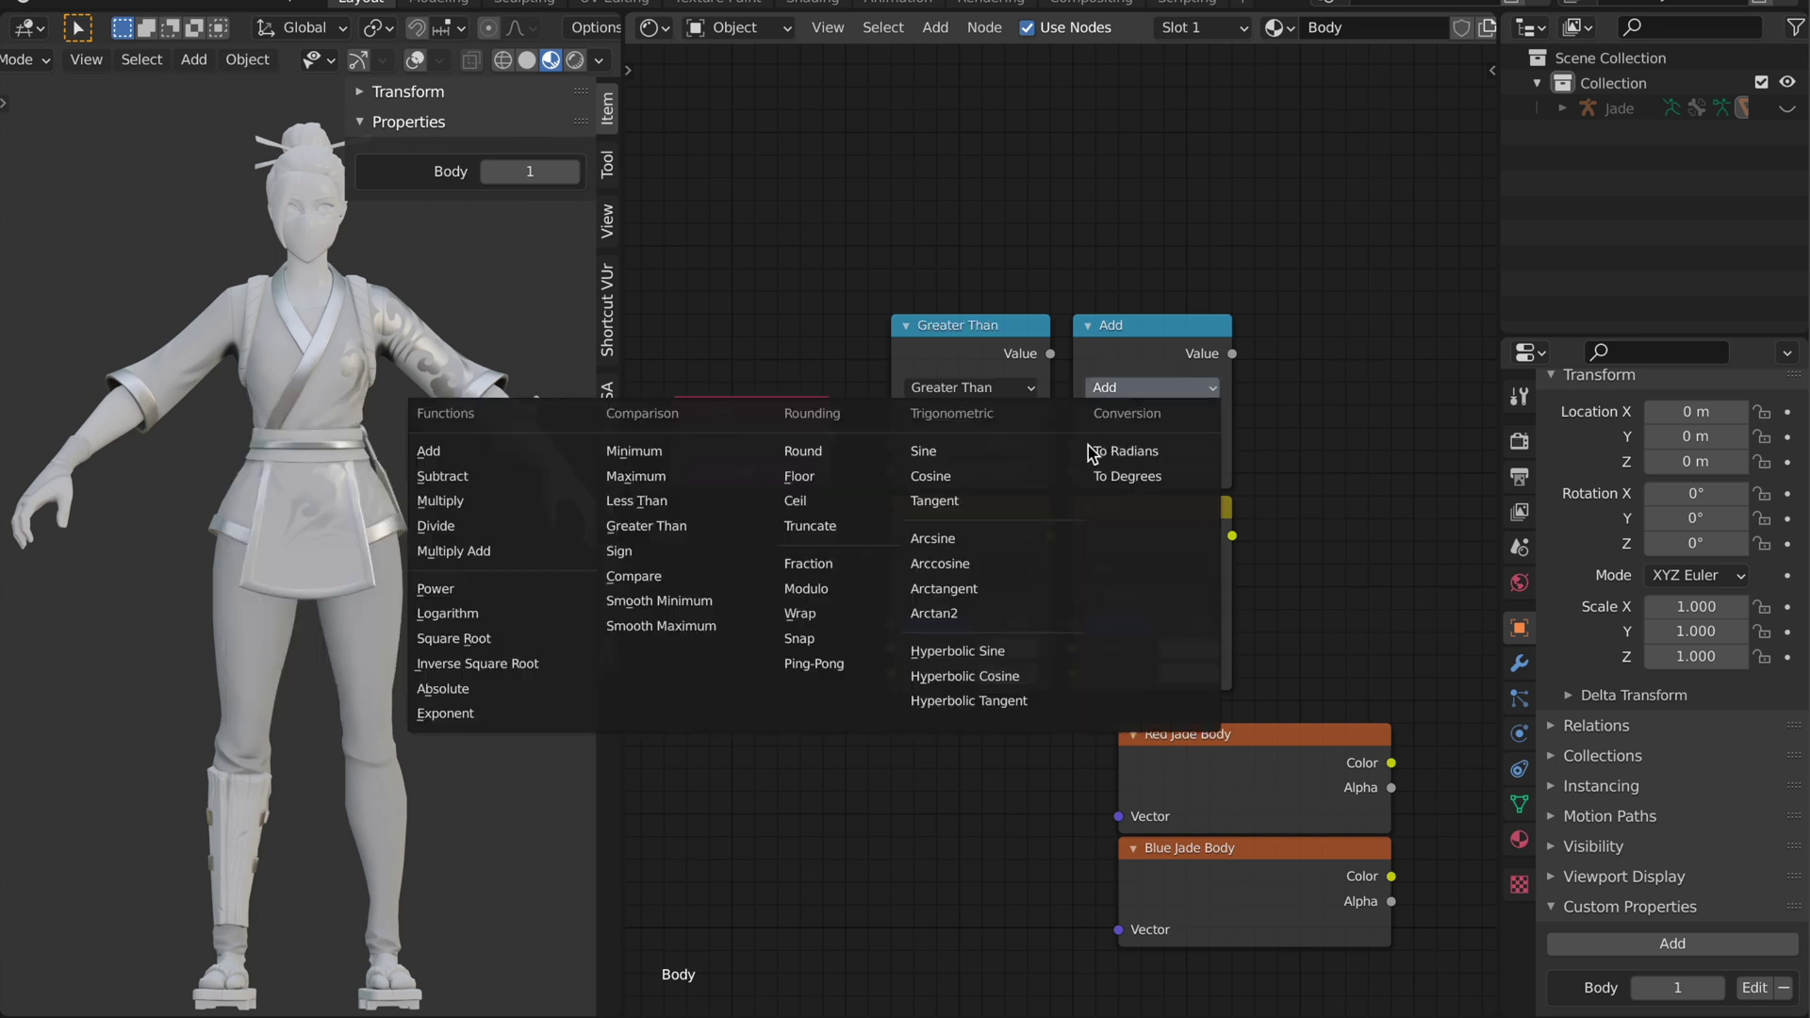
click(614, 535)
Set the first Greater Than node's threshold to 0.990 and the second one's to 1.990
click(934, 469)
text(0.5)
click(827, 599)
click(981, 476)
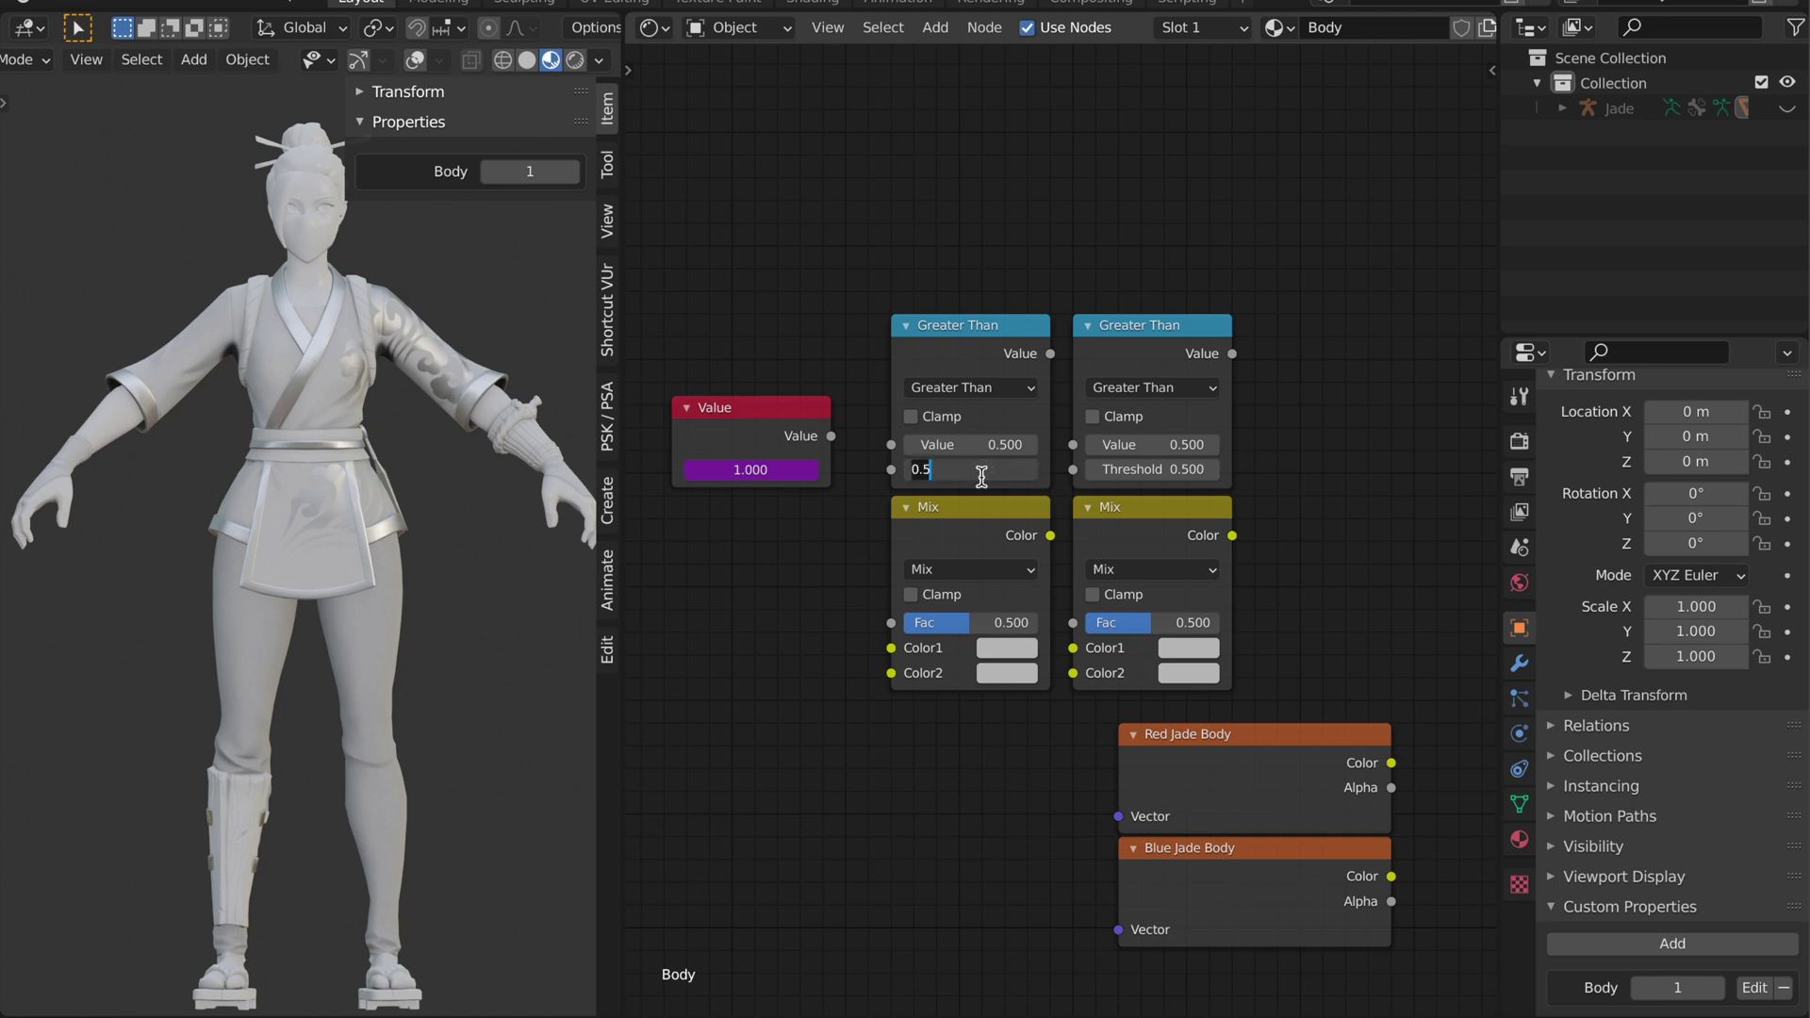
text(.99)
key(Return)
click(1162, 469)
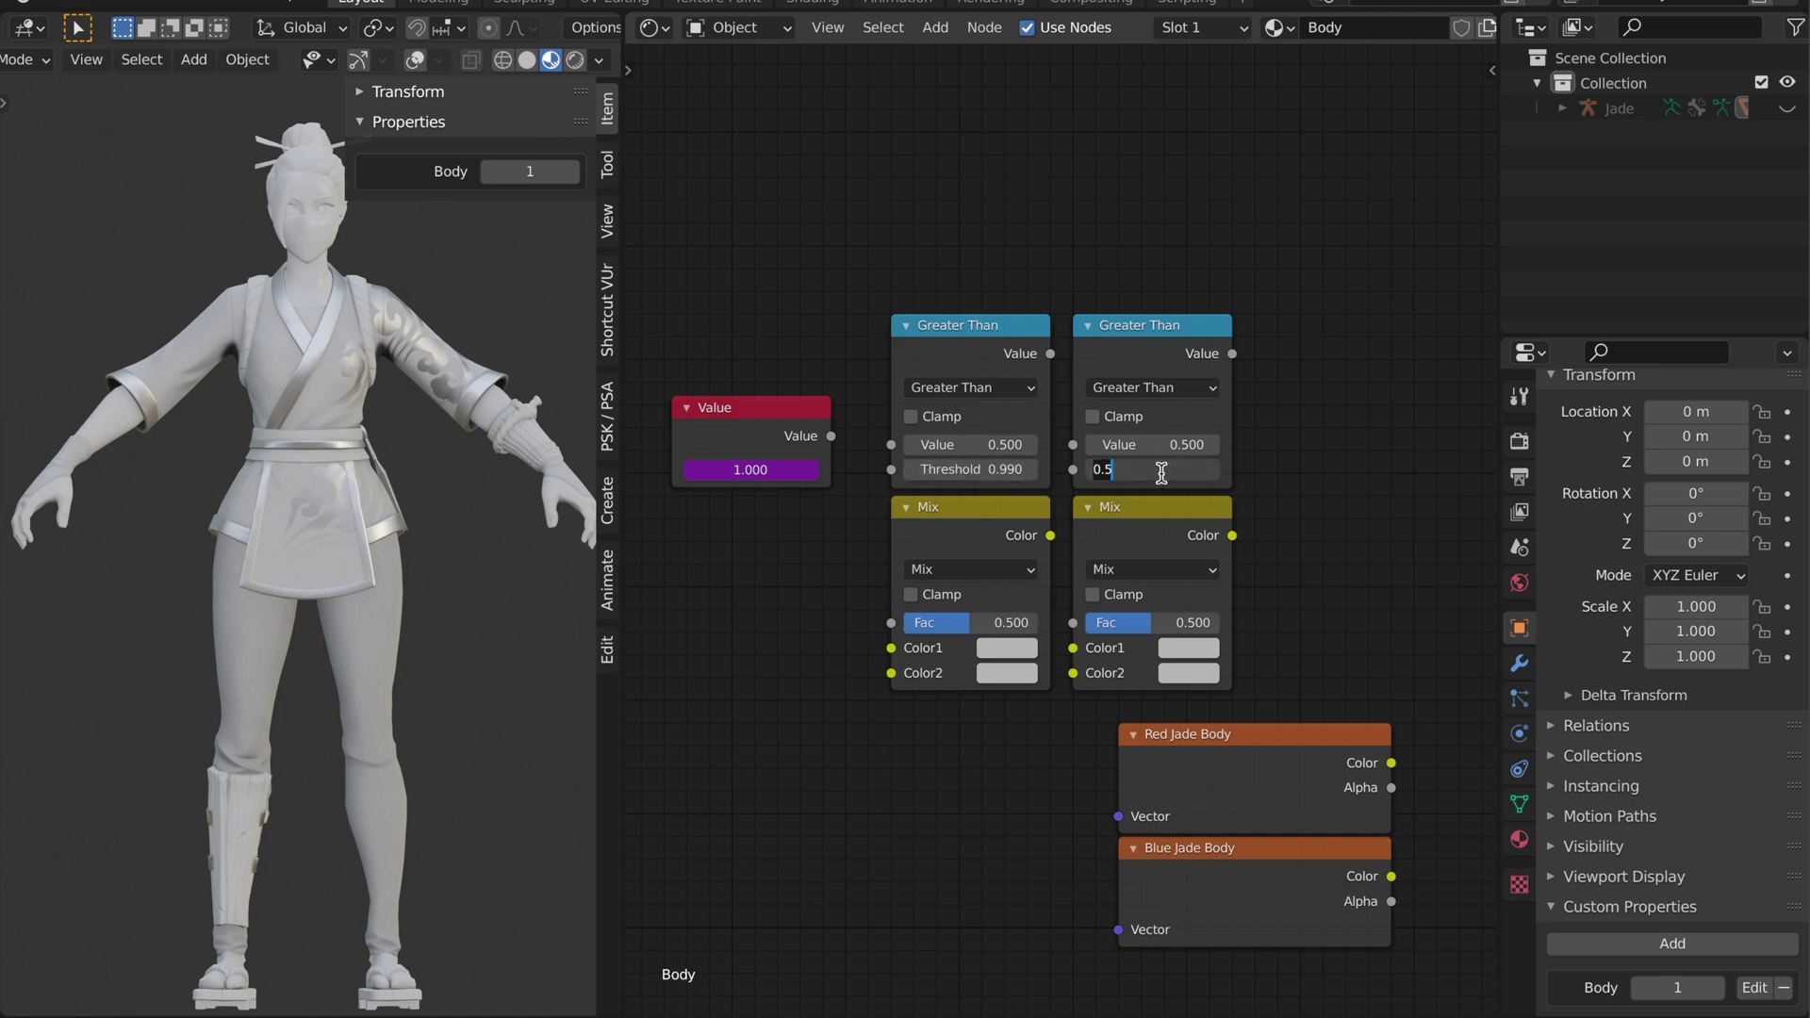
text(1.990)
key(Return)
Feed the Value node into both Greater Than nodes and link each one's output to the Fac of the Mix node below it
drag(830, 437, 1099, 439)
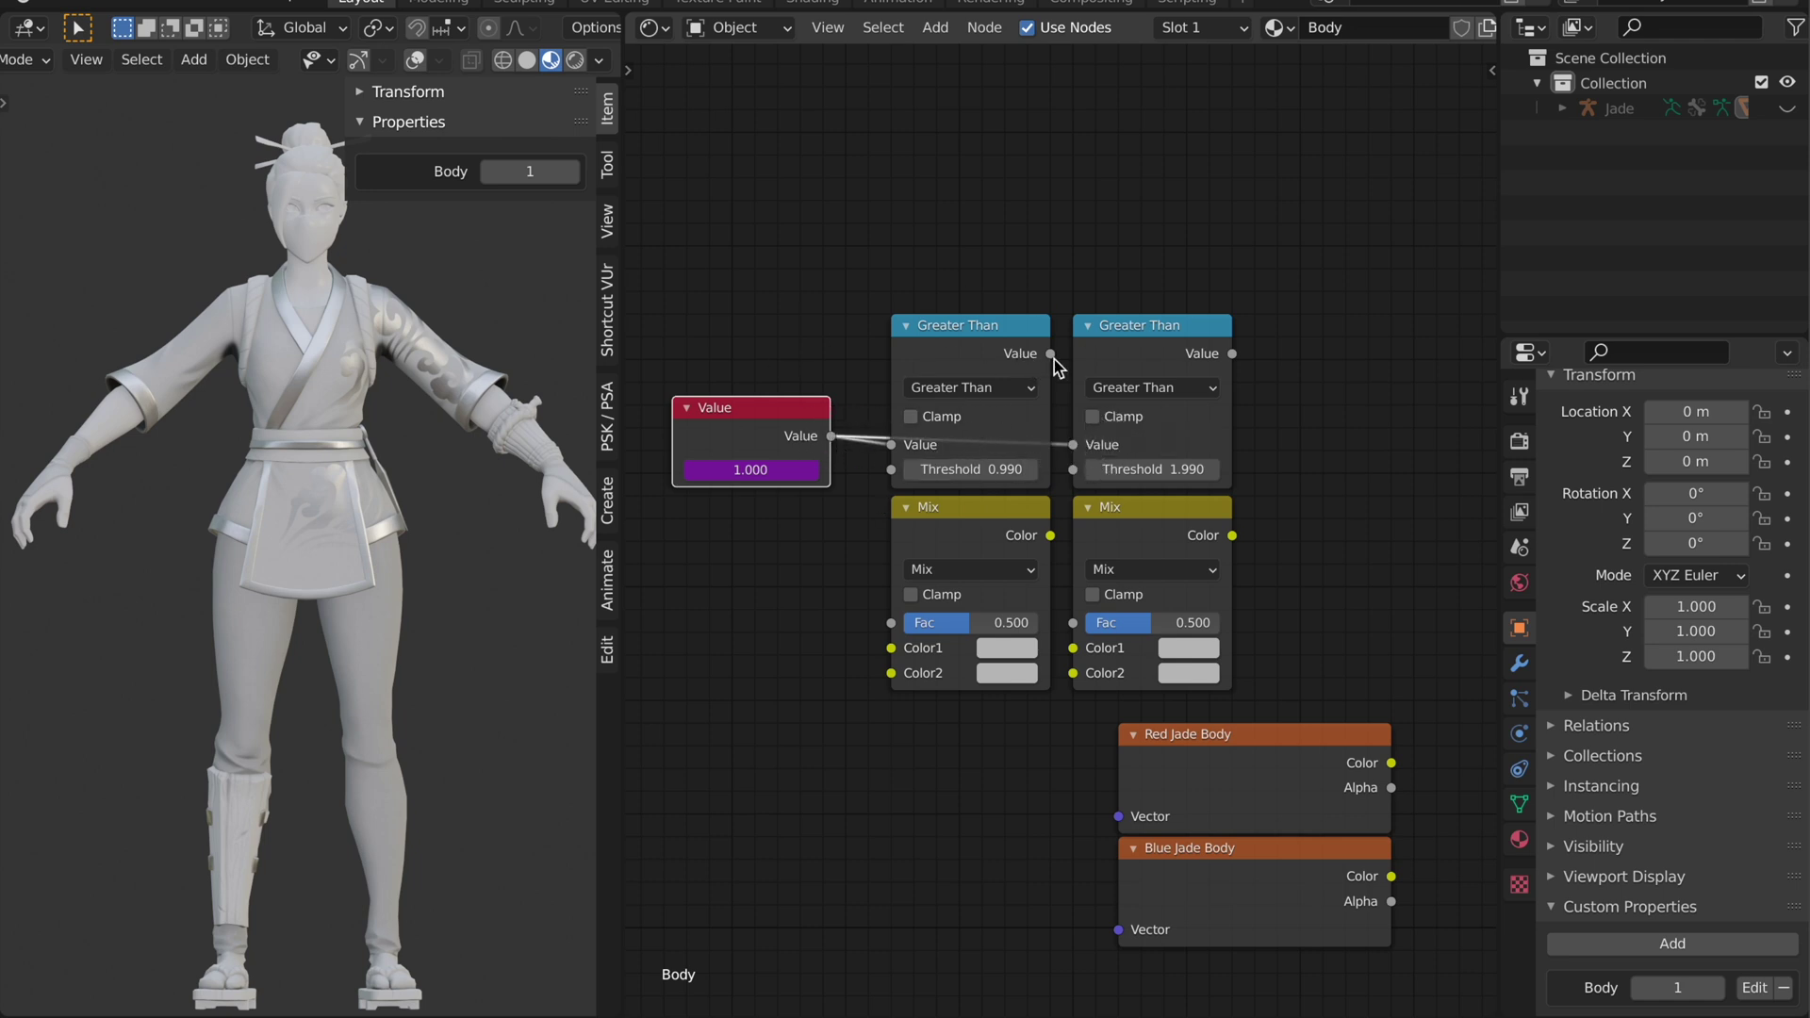
drag(1050, 355, 891, 623)
drag(1232, 353, 1073, 621)
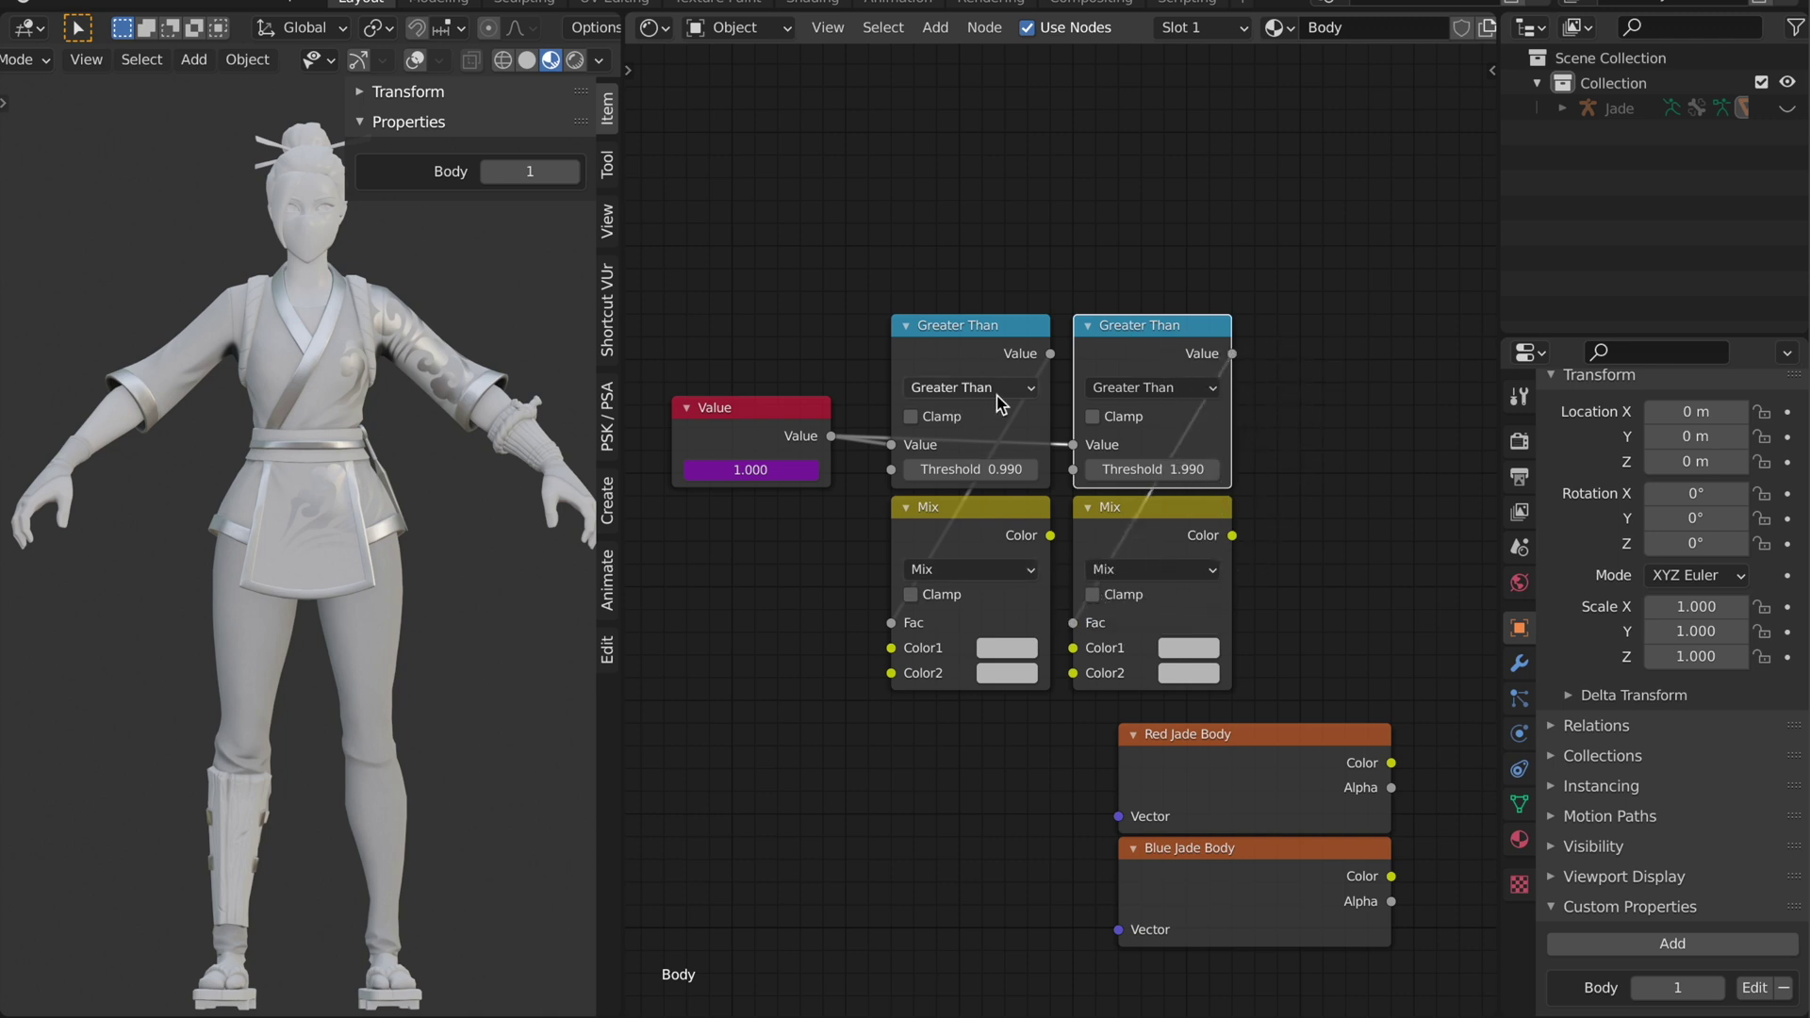
Connect the first Mix node's Color output to the second Mix node's Color1 input
click(1044, 540)
drag(1046, 538, 1068, 644)
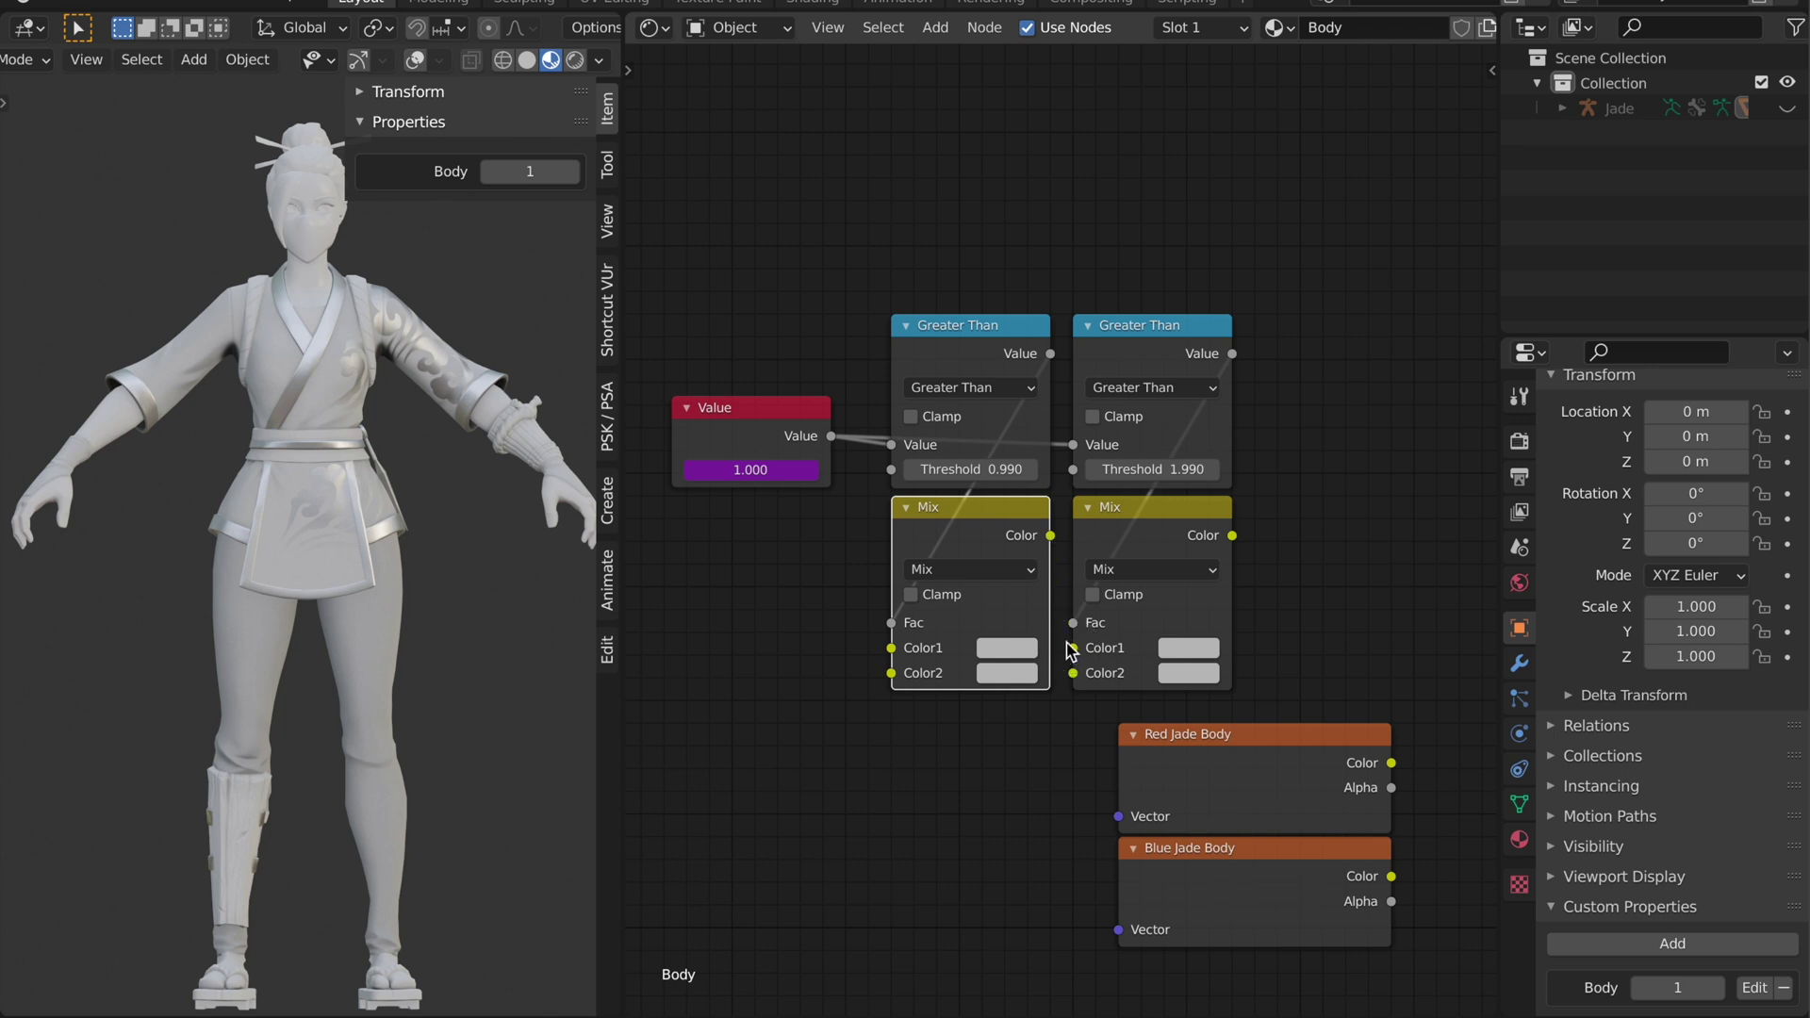
drag(1037, 536, 1073, 648)
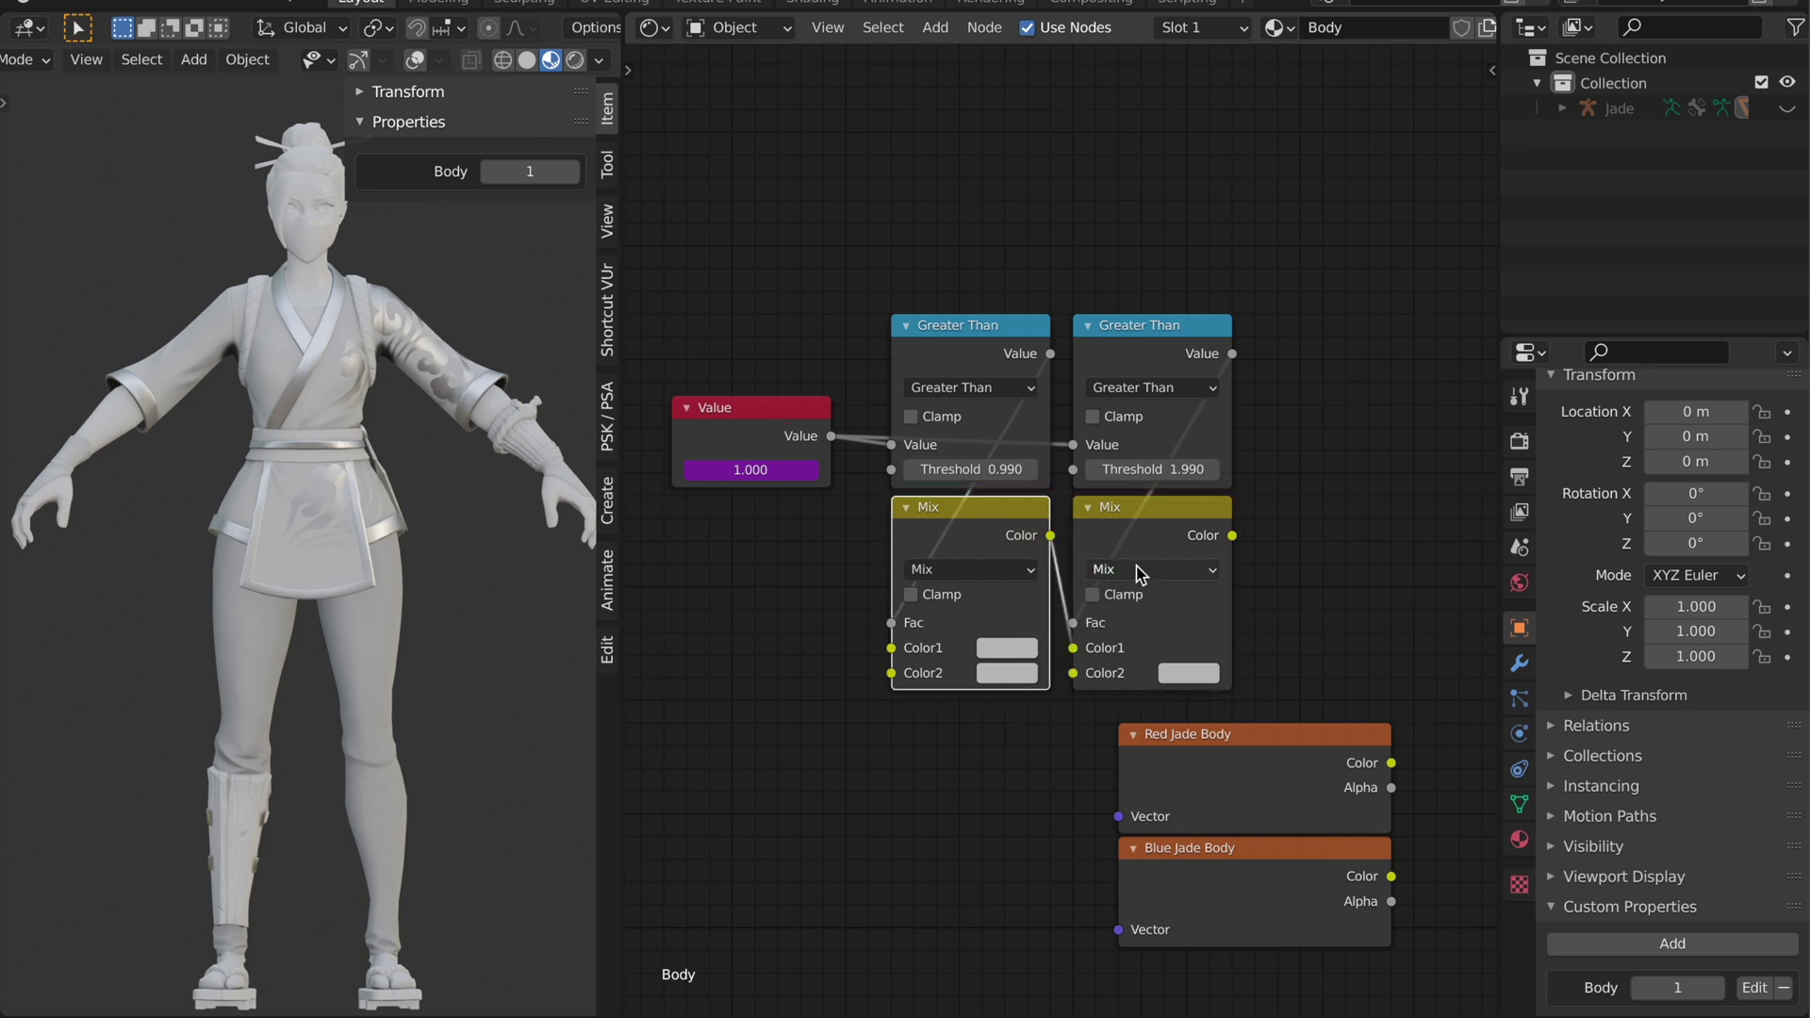
Move the Red Jade Body and Blue Jade Body texture nodes to the left of the Mix nodes
middle_drag(1141, 575, 1101, 504)
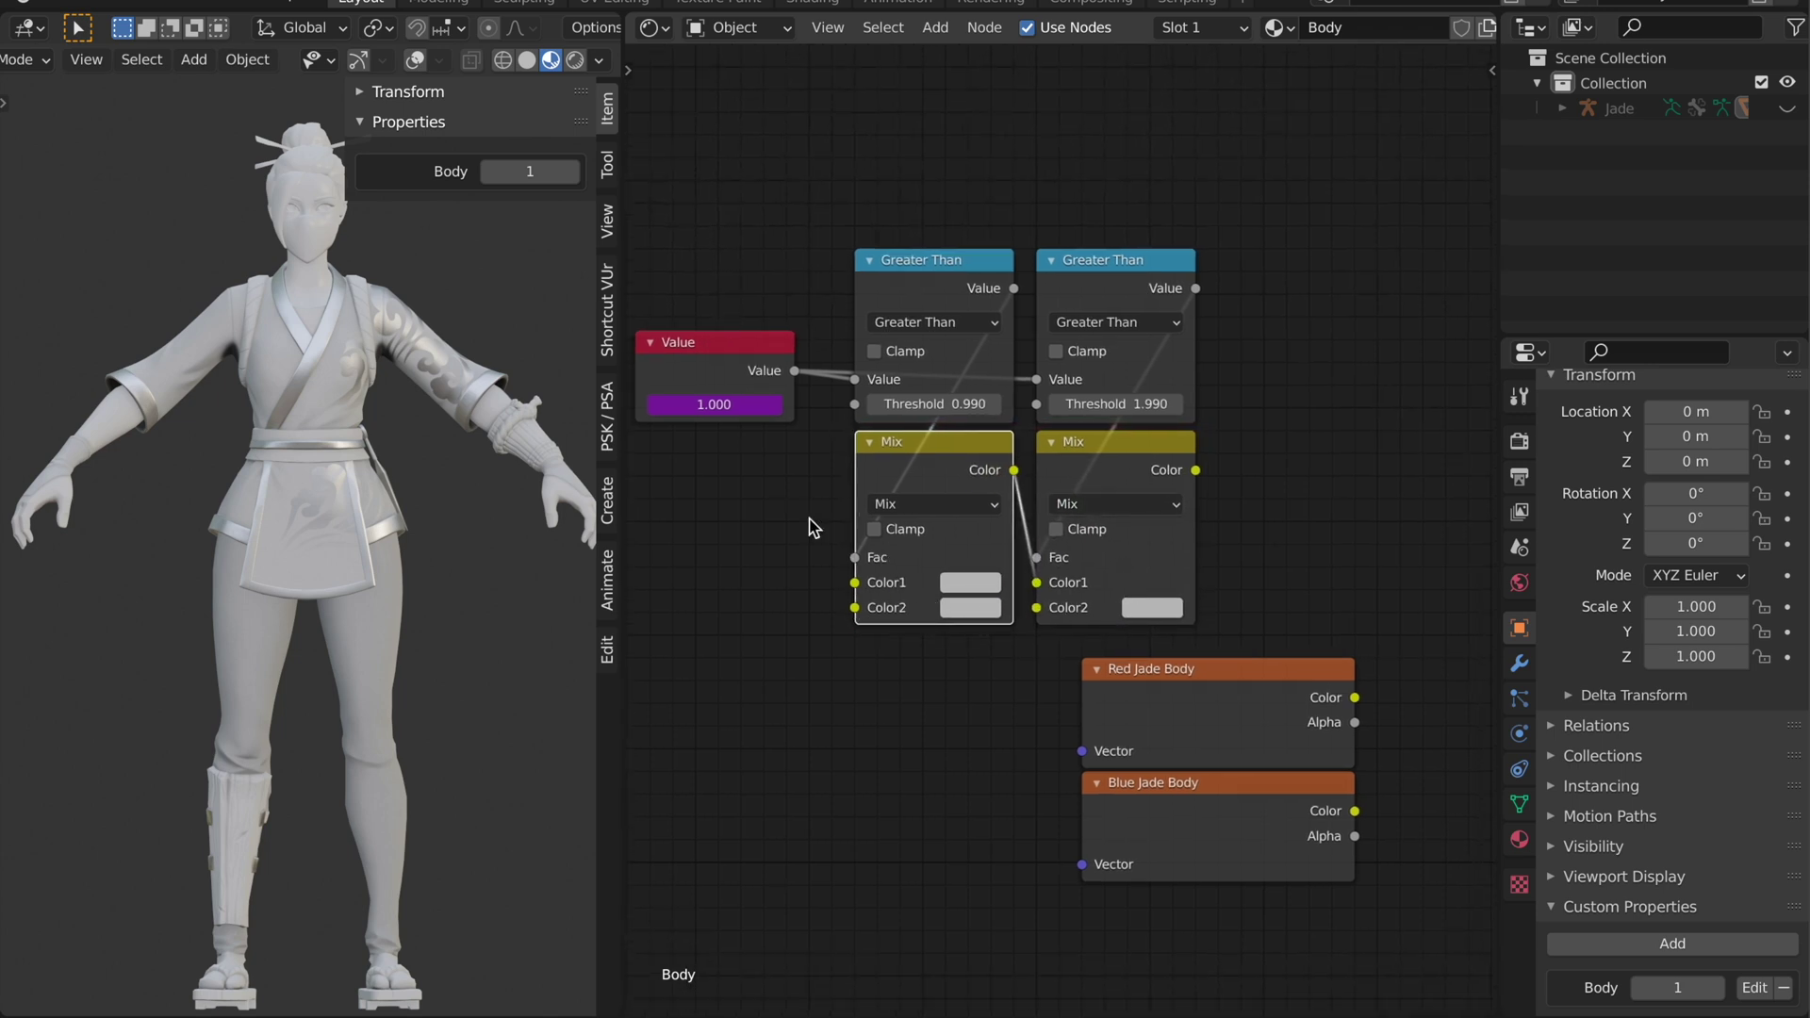
drag(911, 698, 1207, 811)
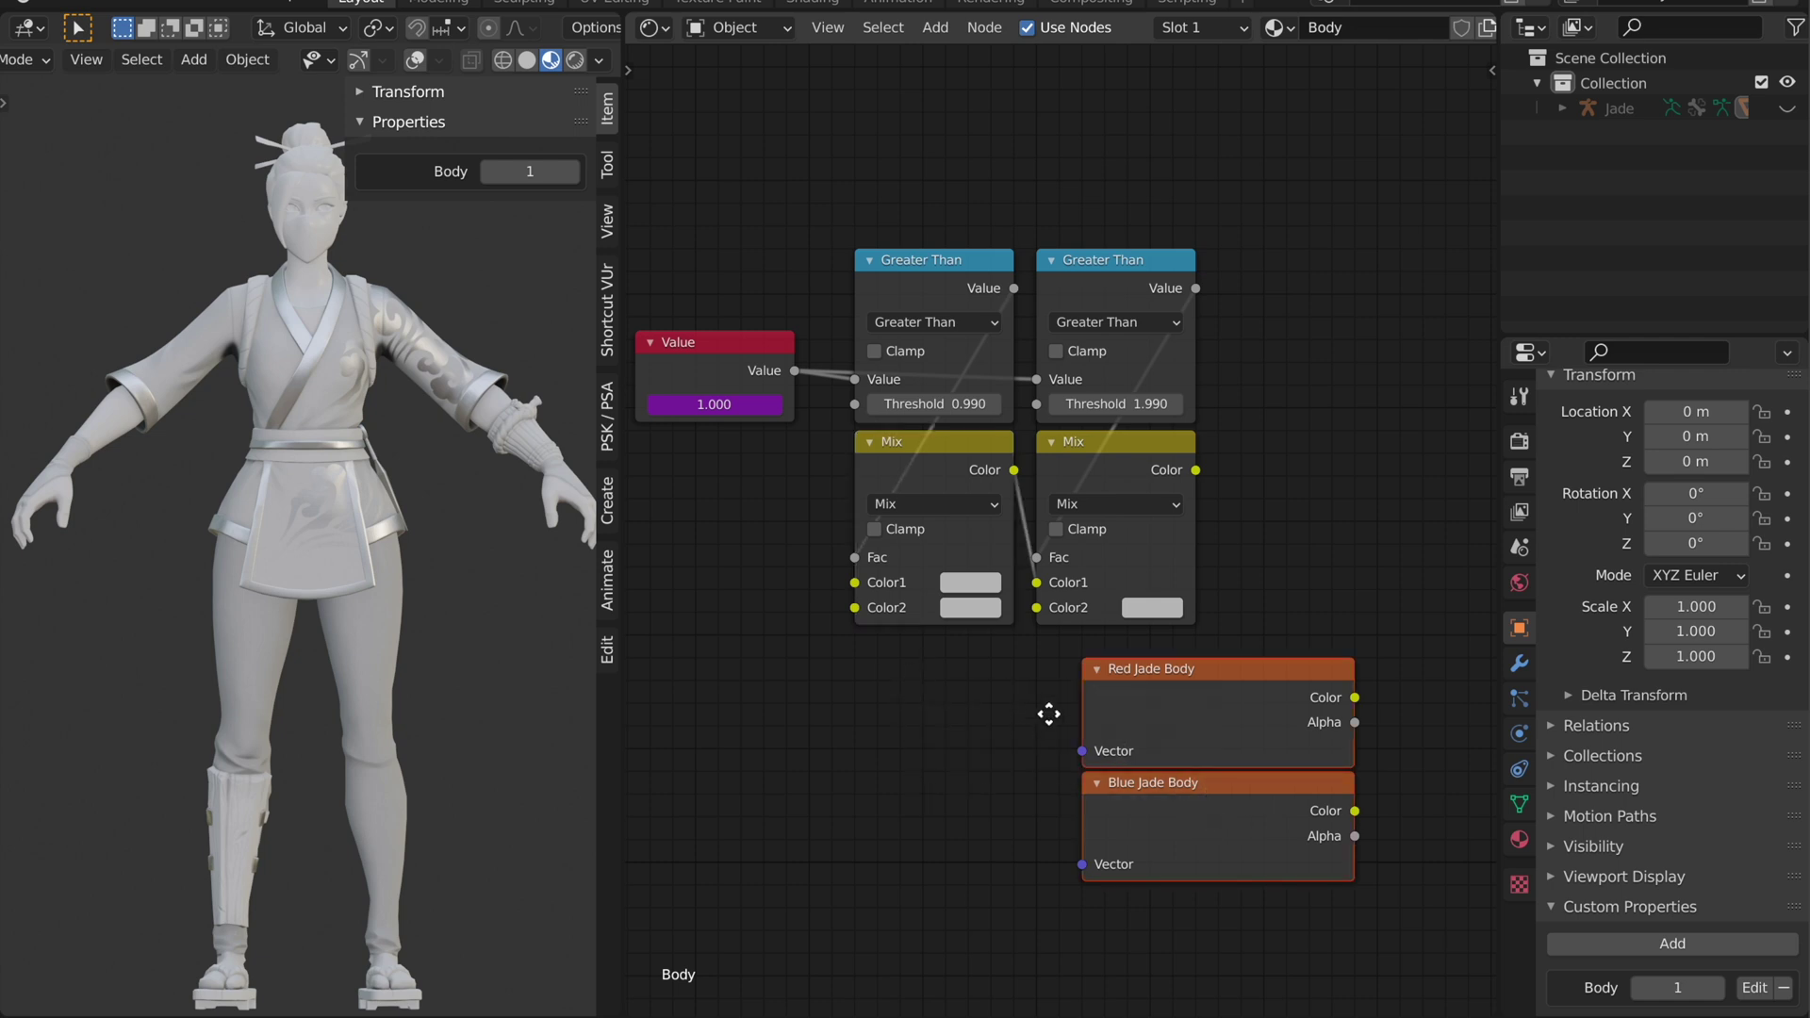
middle_drag(1193, 740, 1354, 687)
click(1355, 683)
drag(1354, 684, 768, 594)
click(1026, 660)
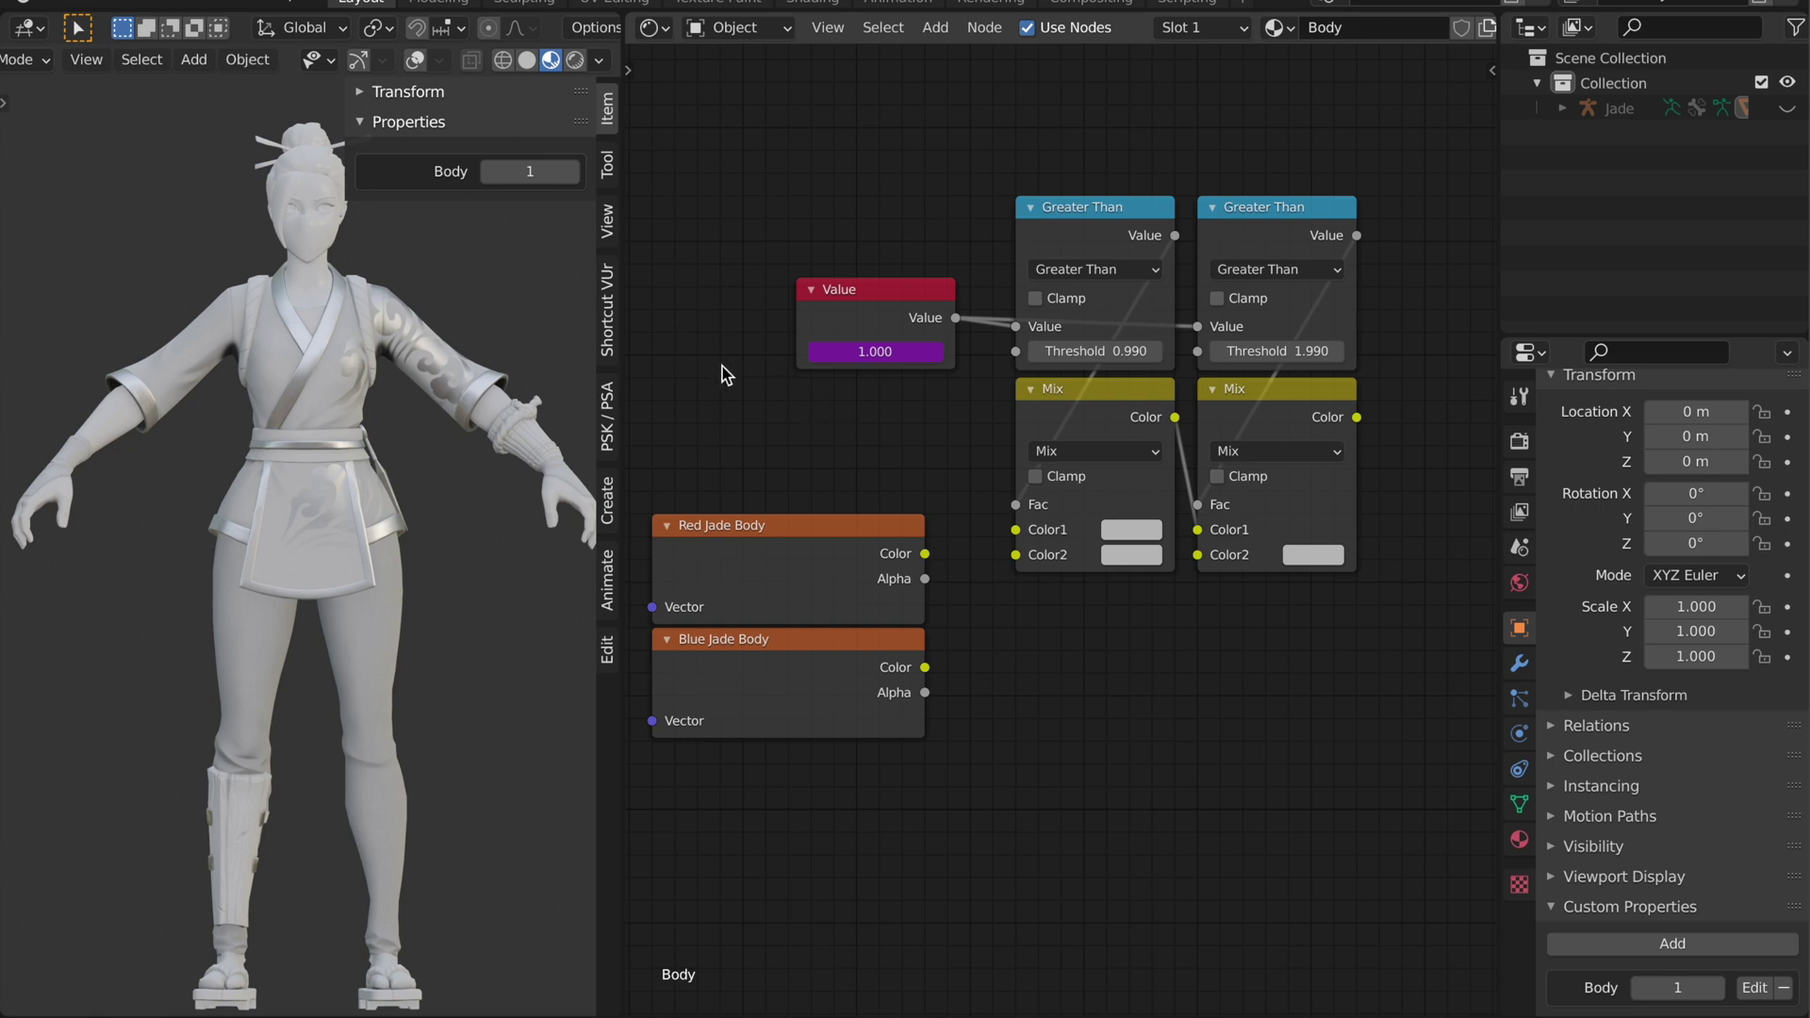
Connect Red Jade Body's color to the first Mix node's Color2 and Blue Jade Body's color to the second Mix node's Color2
drag(927, 555, 1022, 564)
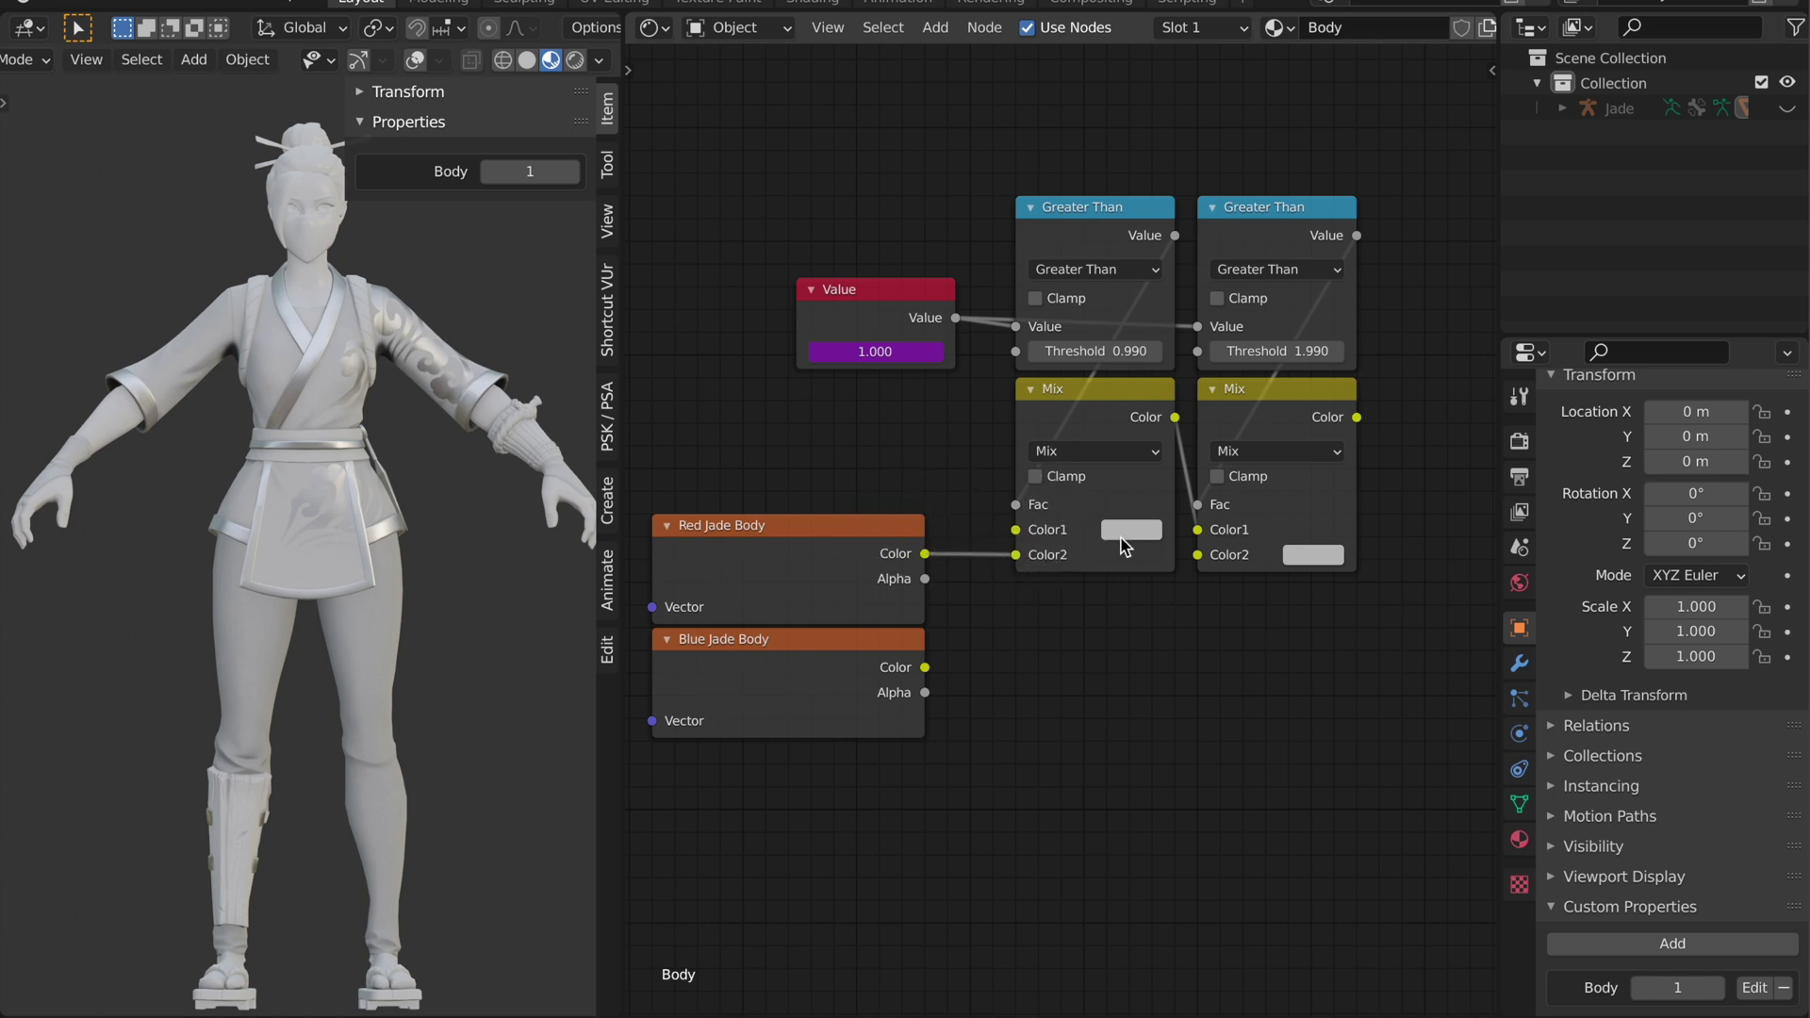
middle_drag(1122, 547, 1088, 553)
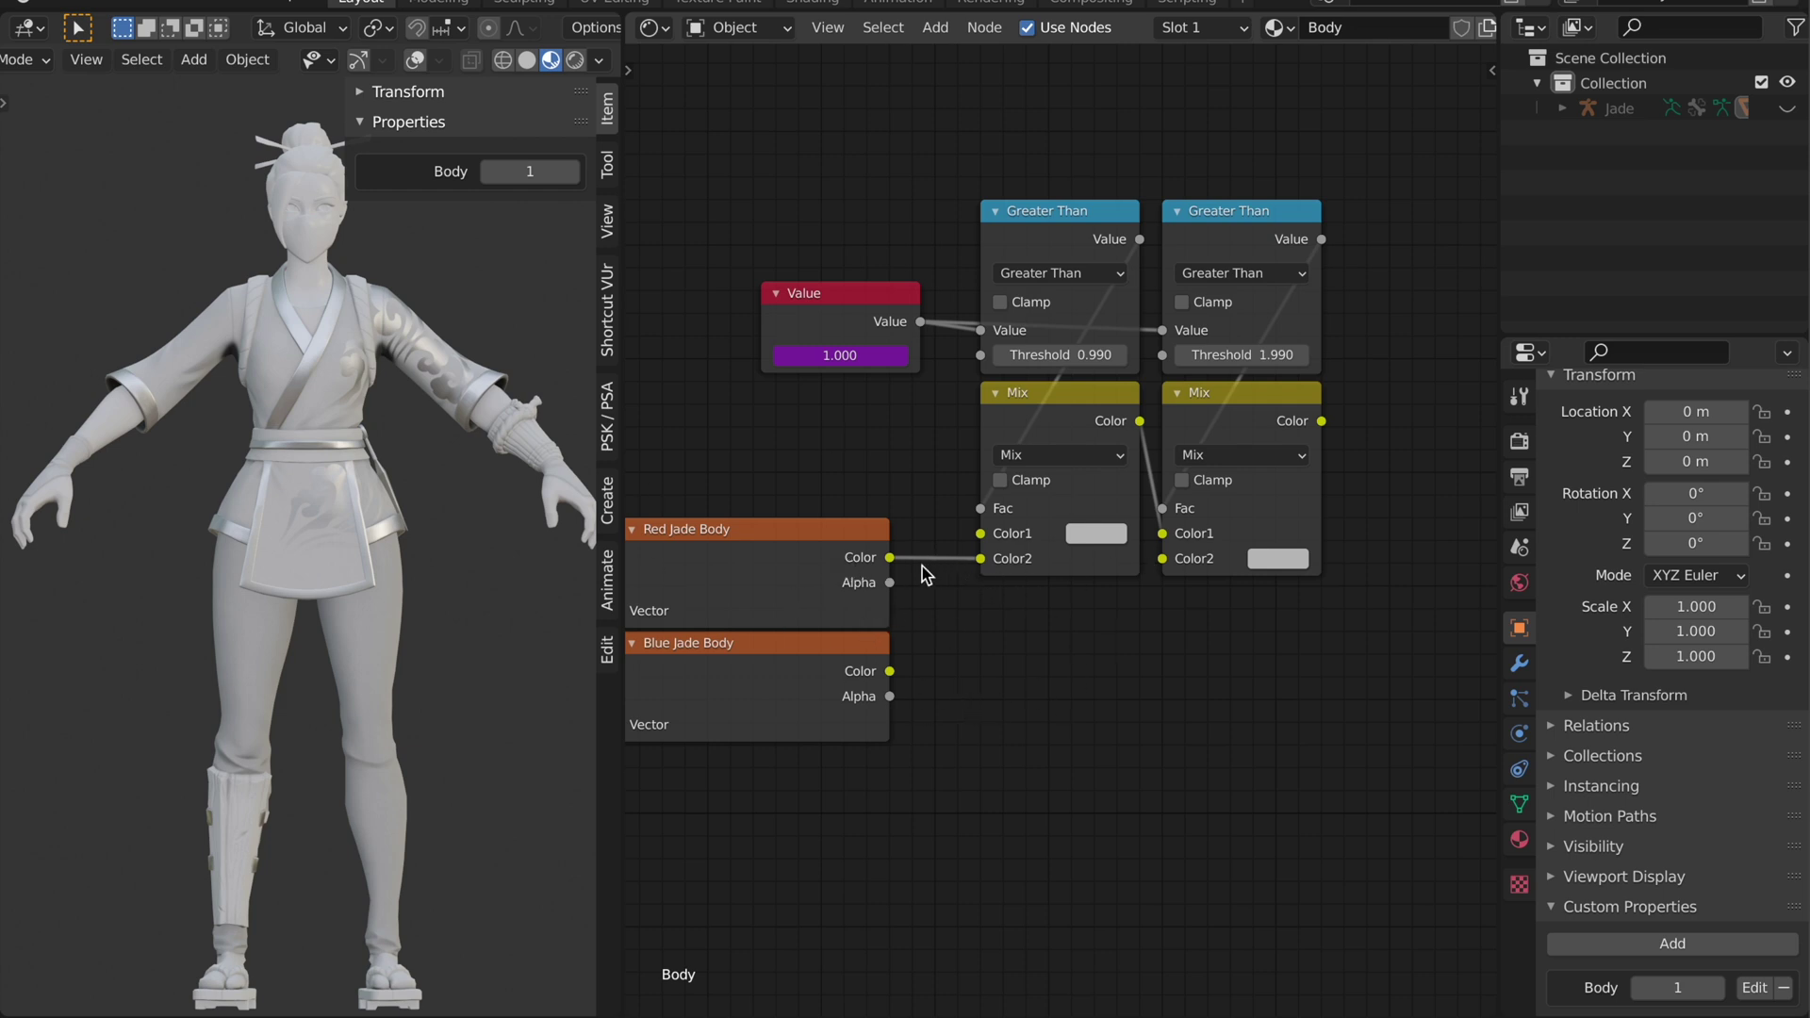
drag(890, 670, 1072, 634)
drag(890, 670, 1165, 568)
drag(890, 670, 1143, 586)
drag(883, 677, 1164, 561)
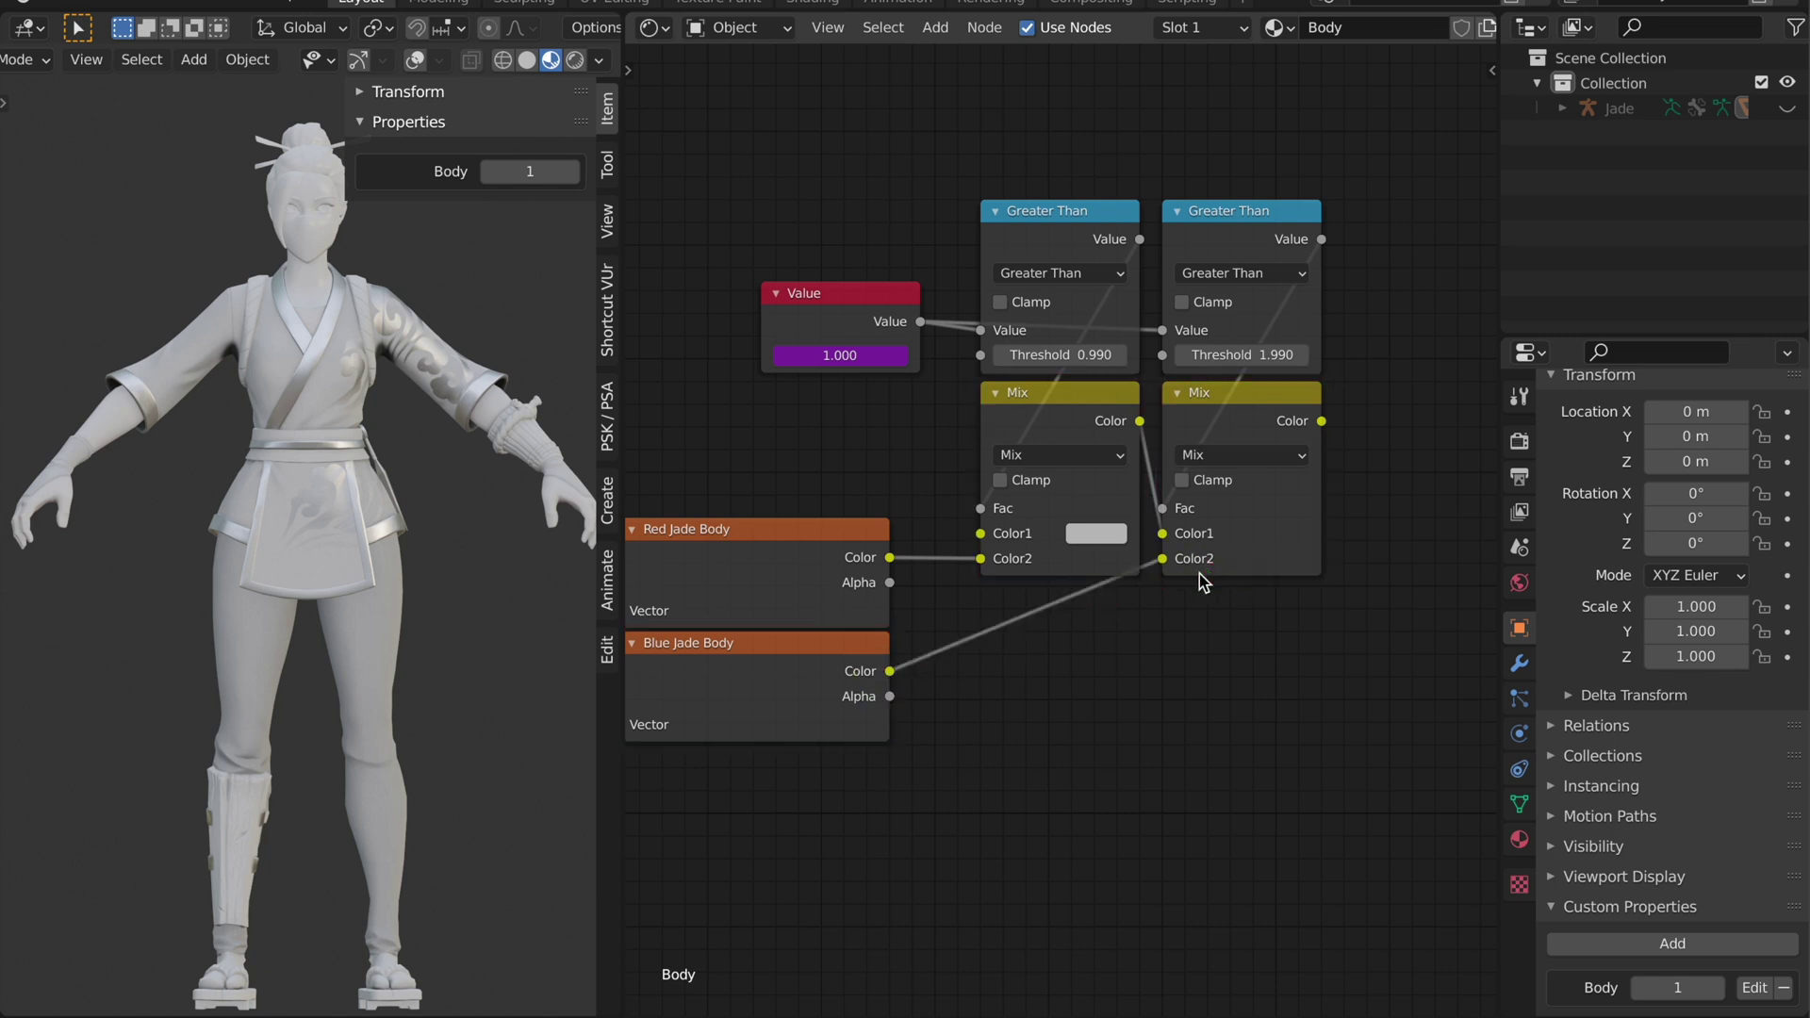
Move the whole body switch node group, including its two textures, closer to the T_F_MED_Sushi_Ninja_Body texture nodes
middle_drag(1347, 569, 1203, 606)
middle_drag(1245, 529, 1134, 536)
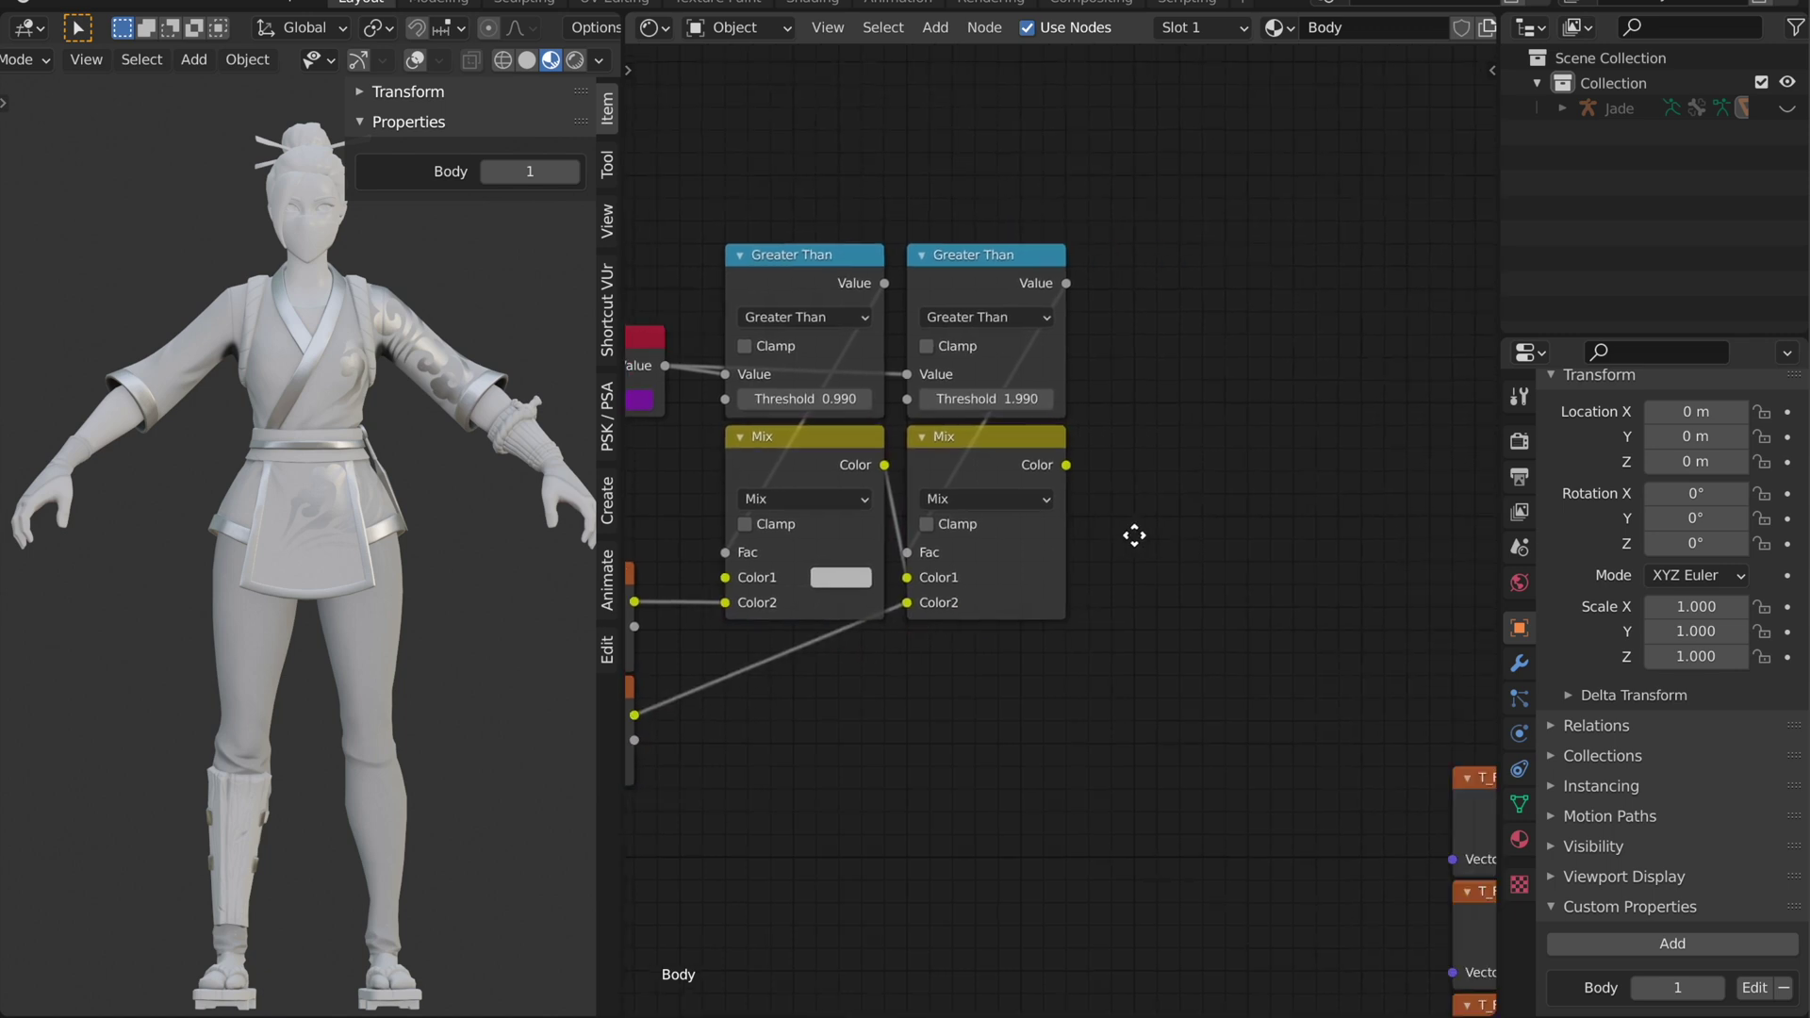
scroll(1273, 545, down, 1)
mouse_move(1265, 542)
middle_down()
mouse_move(1000, 531)
mouse_move(1306, 505)
mouse_move(949, 537)
mouse_move(1243, 548)
middle_up()
scroll(1132, 545, down, 2)
scroll(1309, 513, down, 3)
scroll(997, 524, up, 1)
scroll(1169, 554, down, 2)
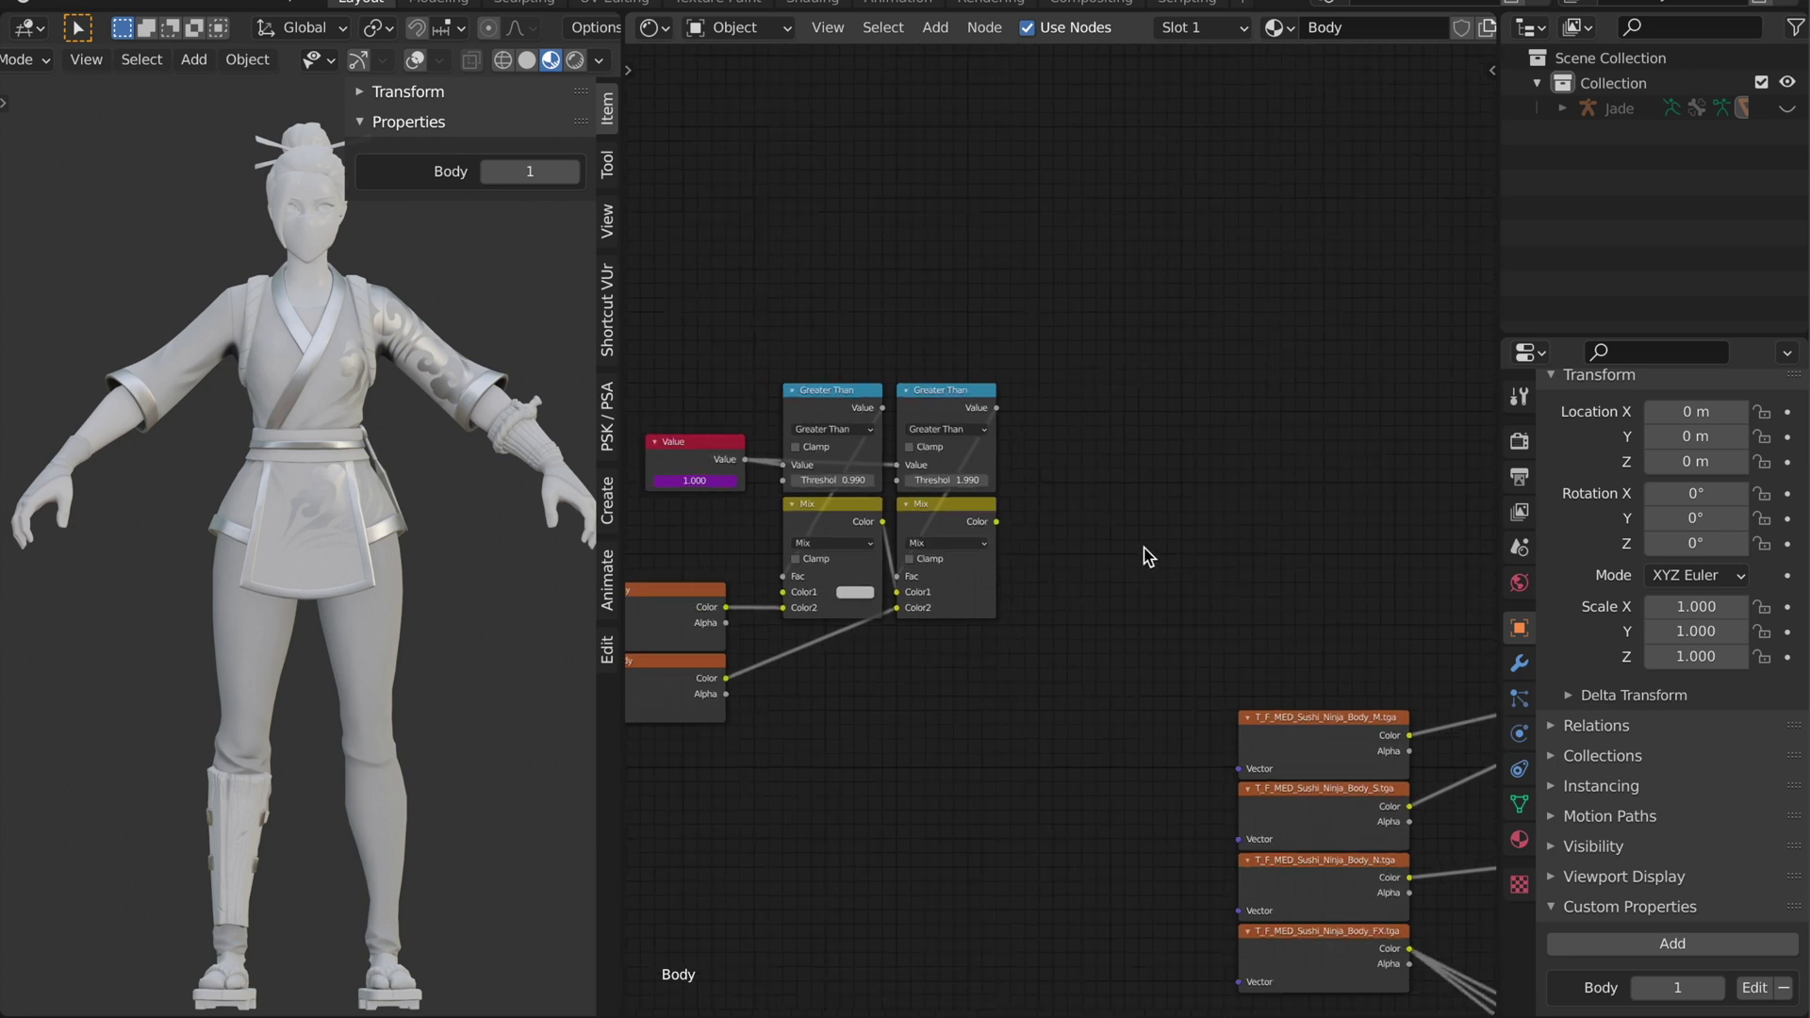
drag(709, 389, 1009, 650)
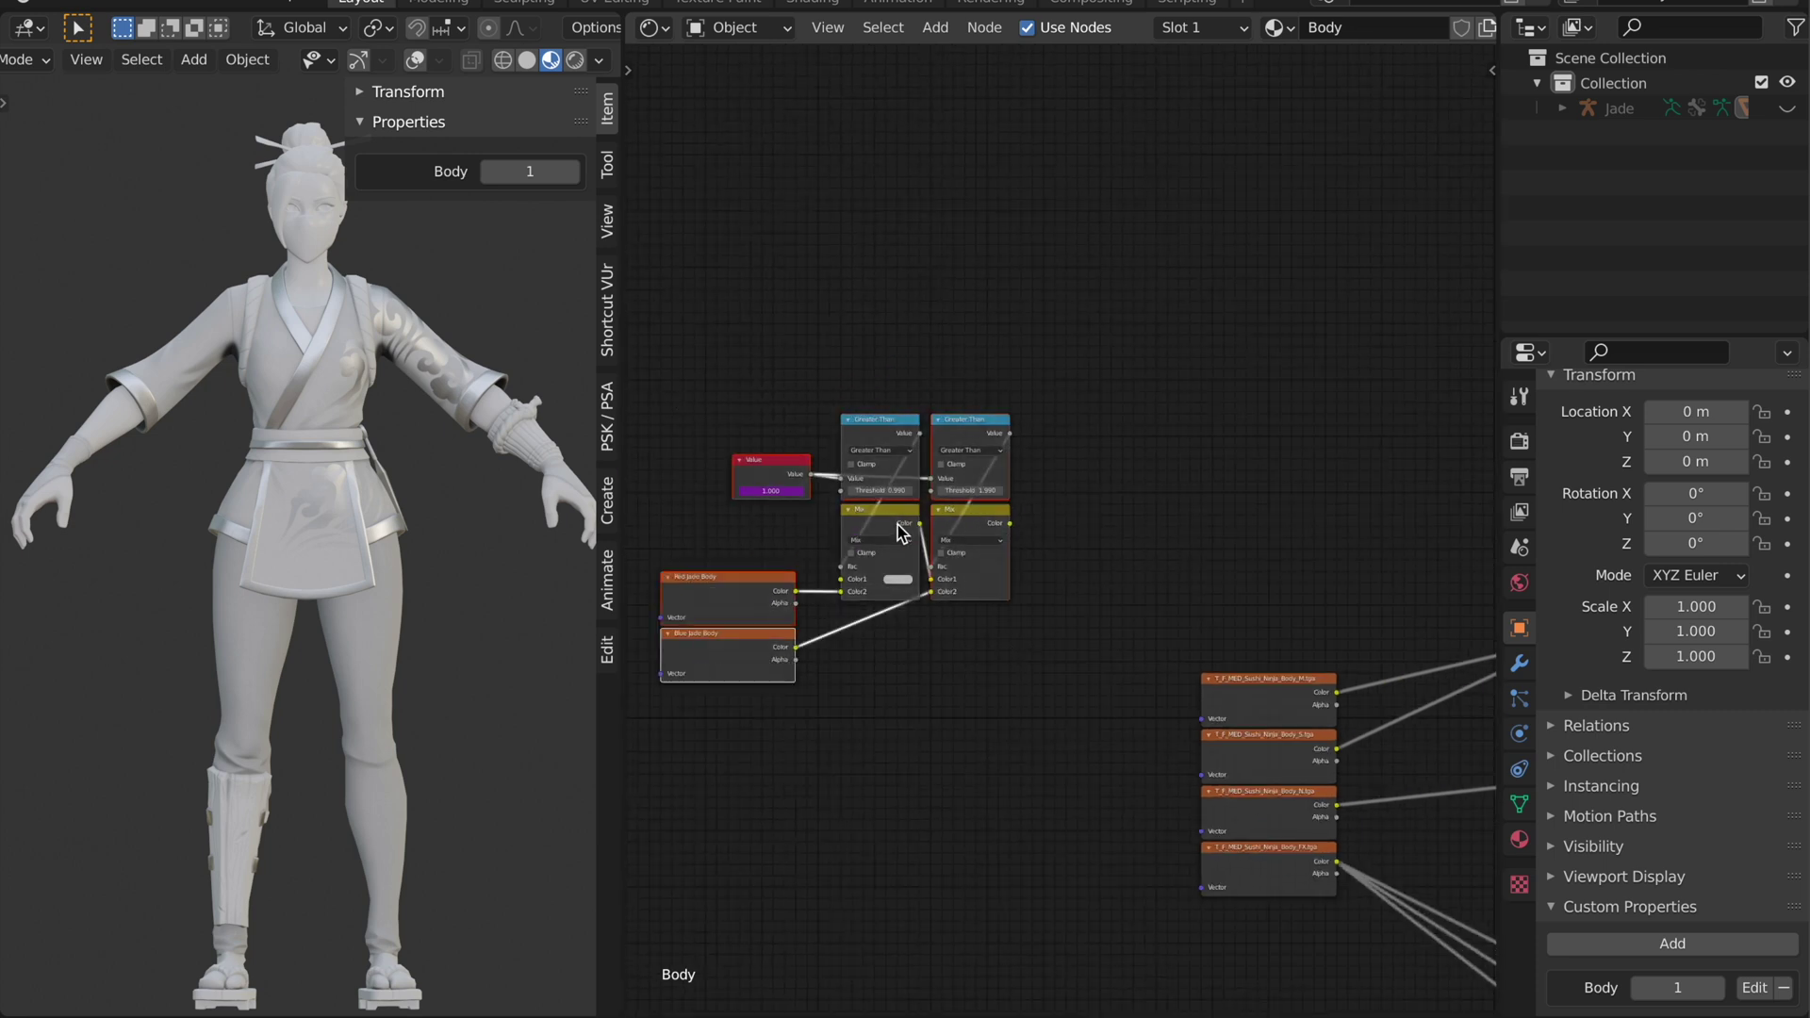
drag(754, 569, 971, 568)
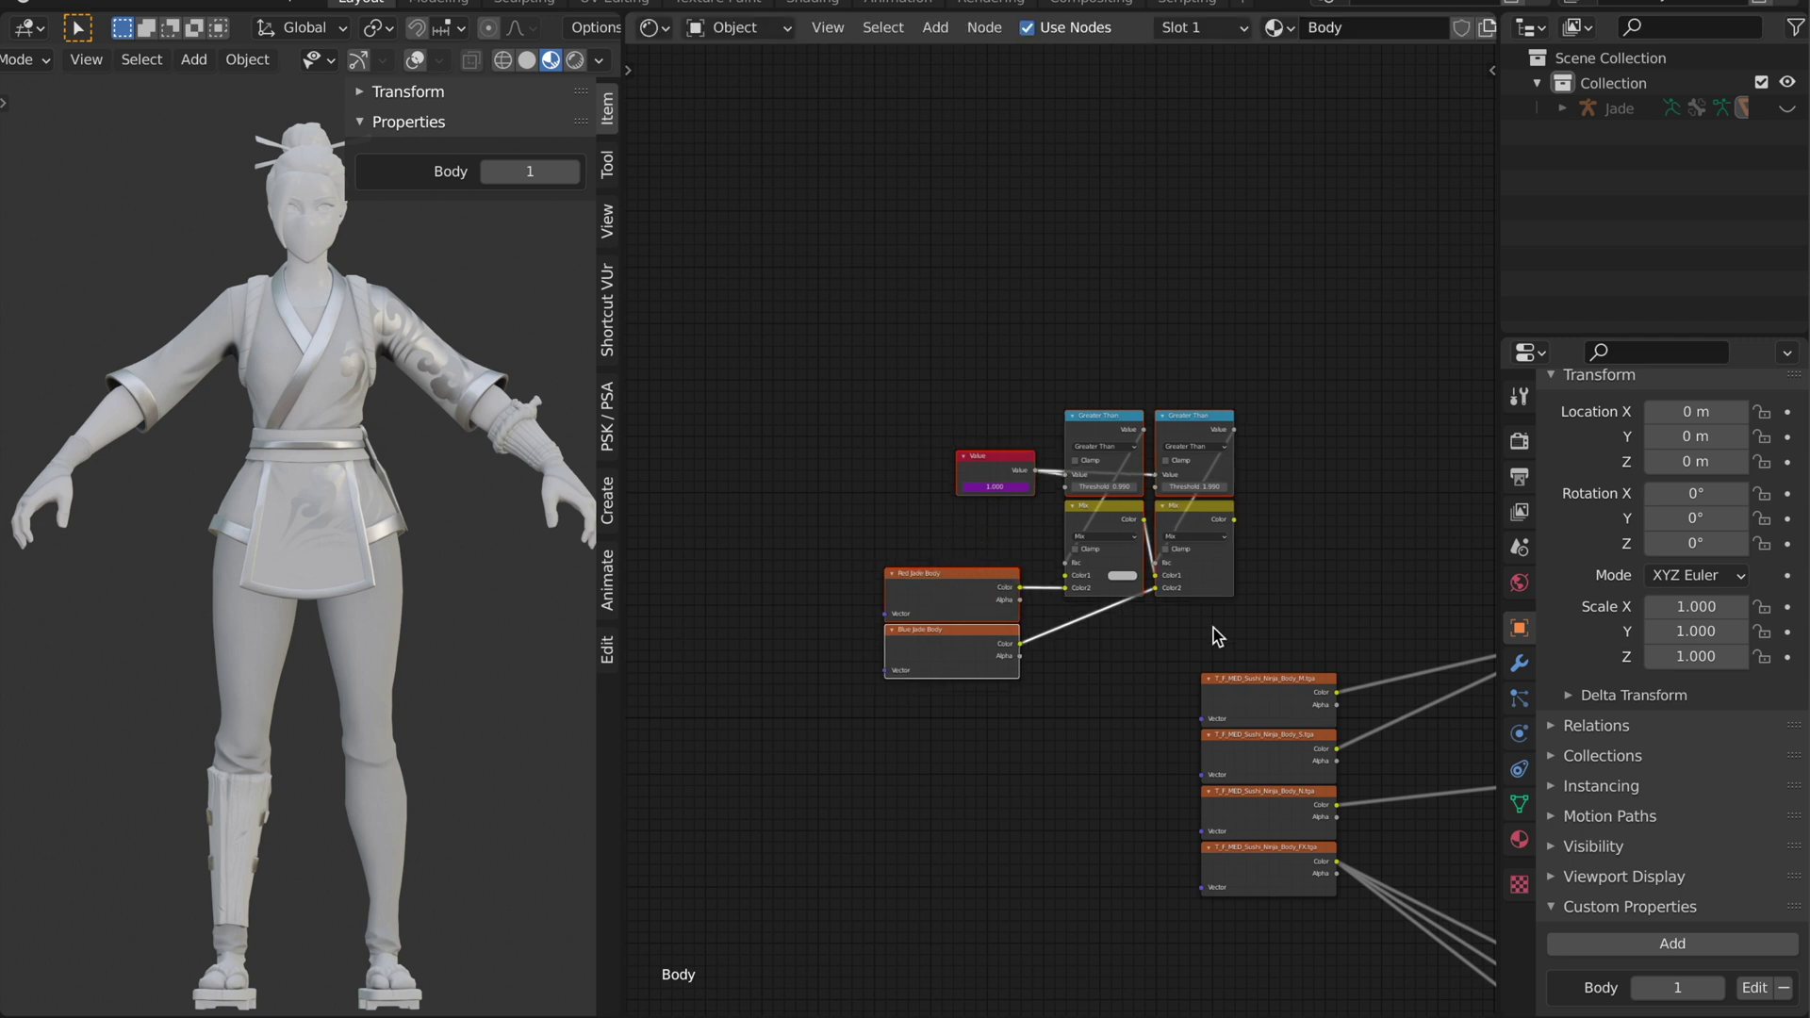
click(1160, 675)
Connect the second Mix node's Color output to the Diffuse _D/_C input of the FN_Advanced shader group
scroll(1352, 541, up, 2)
middle_drag(1364, 534, 856, 508)
scroll(909, 498, up, 1)
scroll(952, 519, up, 1)
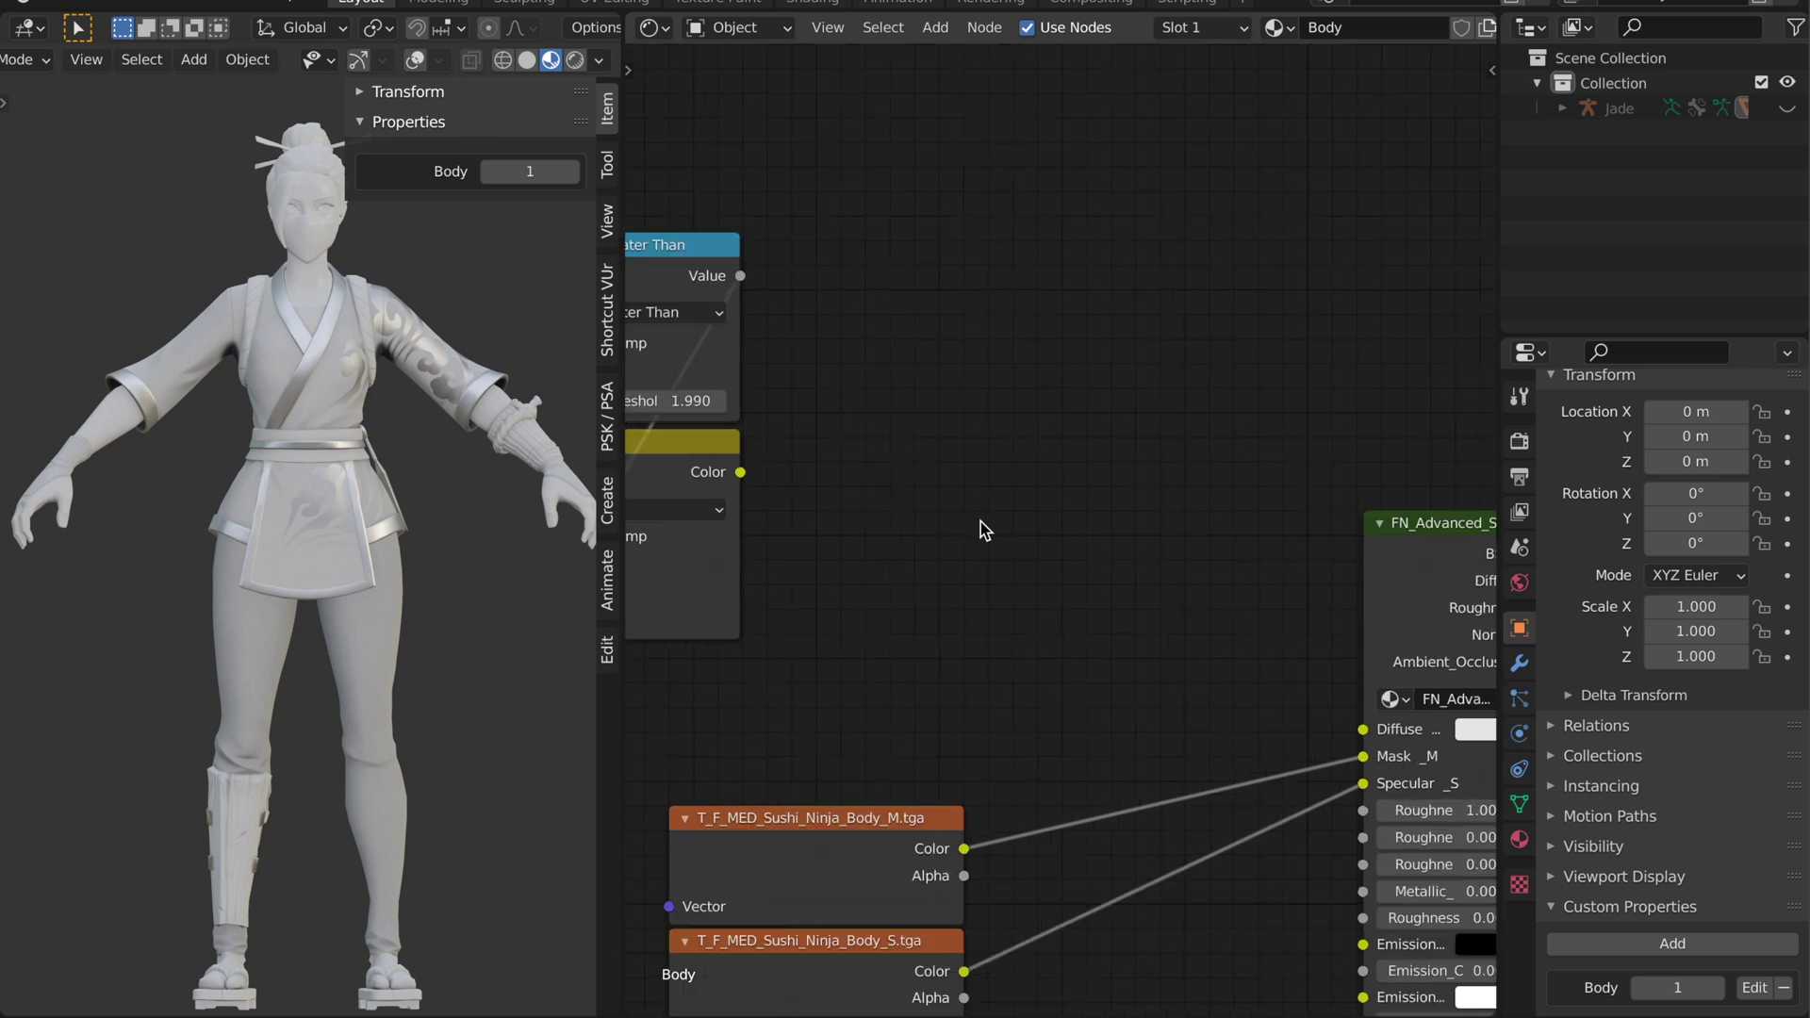
drag(743, 474, 1381, 736)
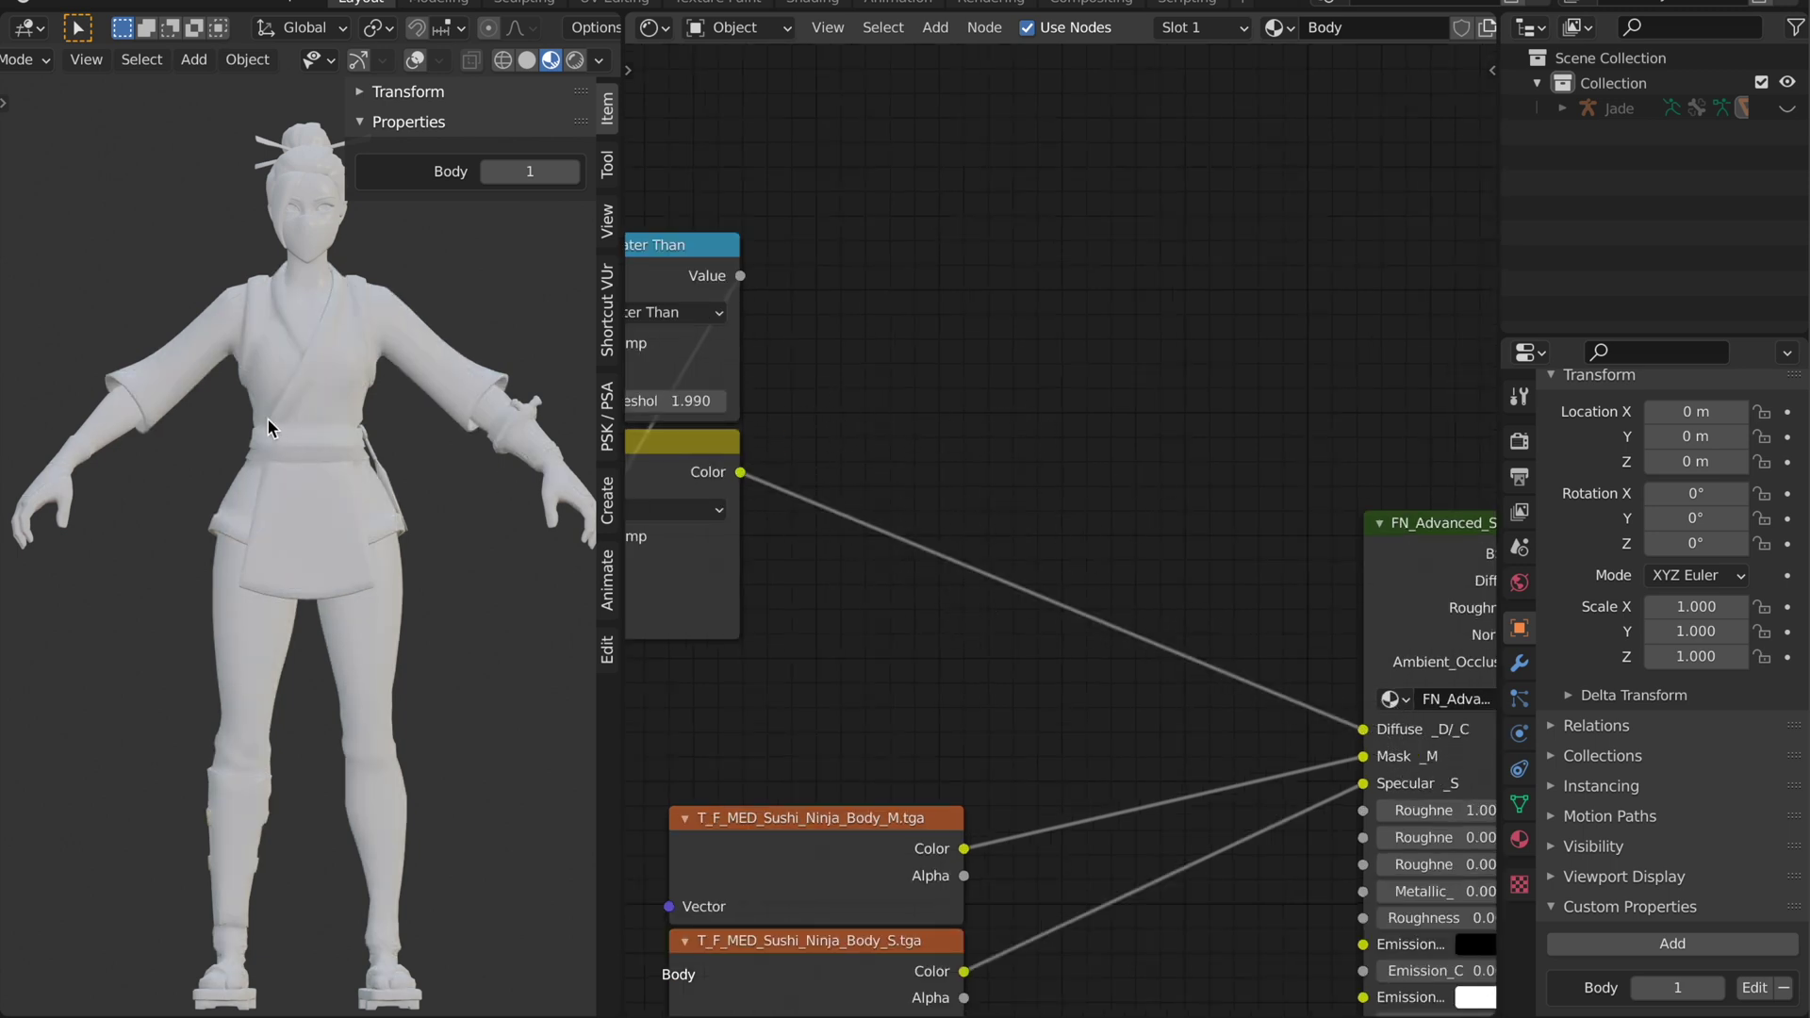
Test the body switch by setting the Body property to 2 and back to 1
middle_drag(869, 594, 1289, 569)
scroll(1009, 606, down, 2)
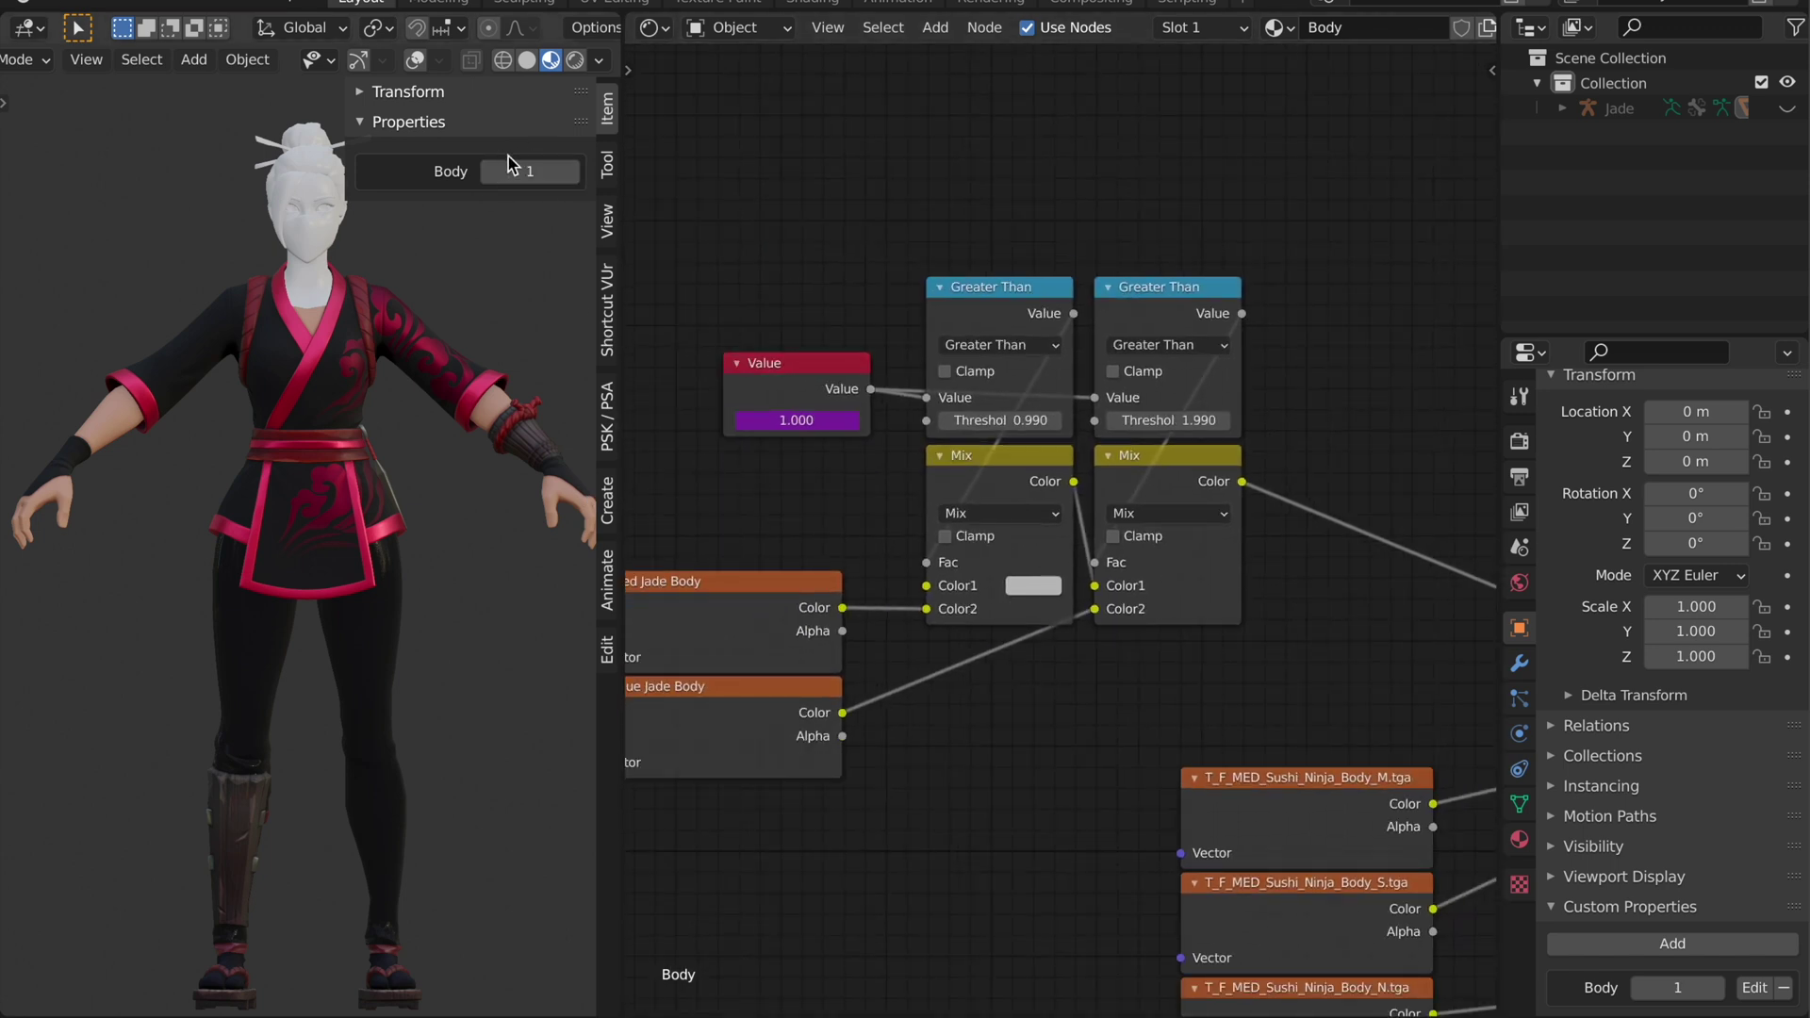
drag(520, 170, 551, 171)
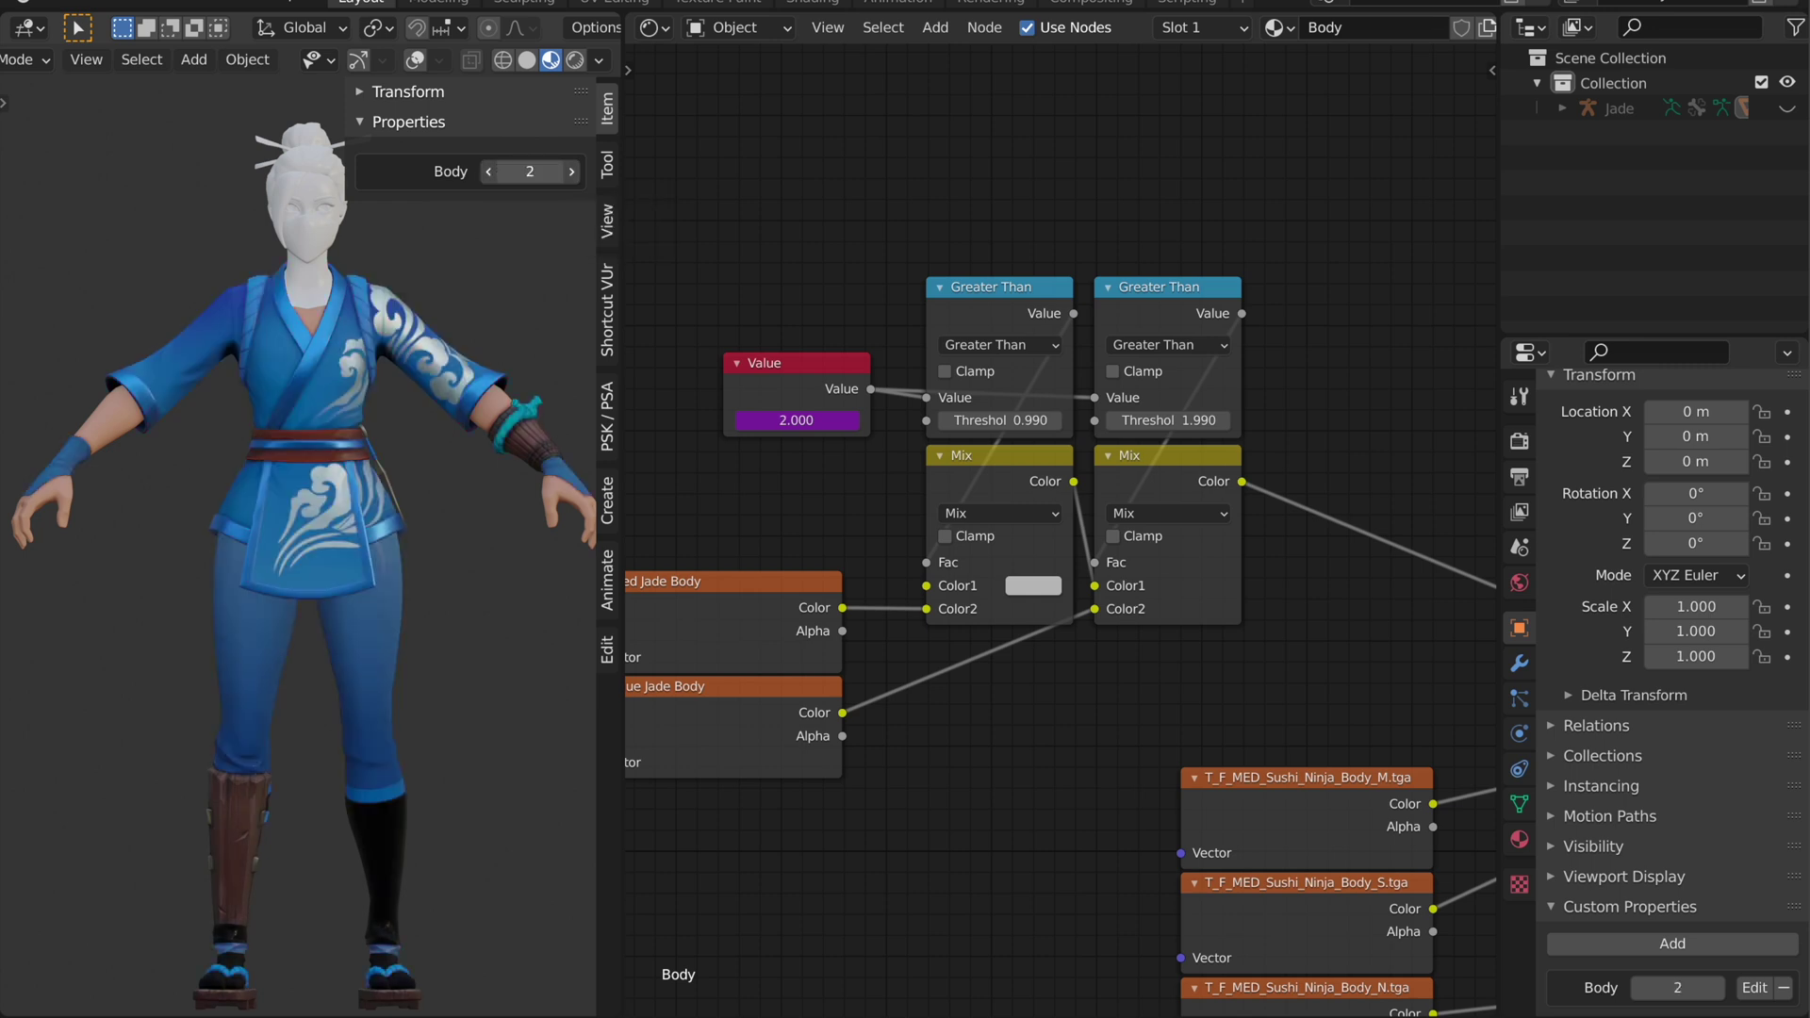
drag(551, 171, 519, 171)
scroll(1230, 632, down, 1)
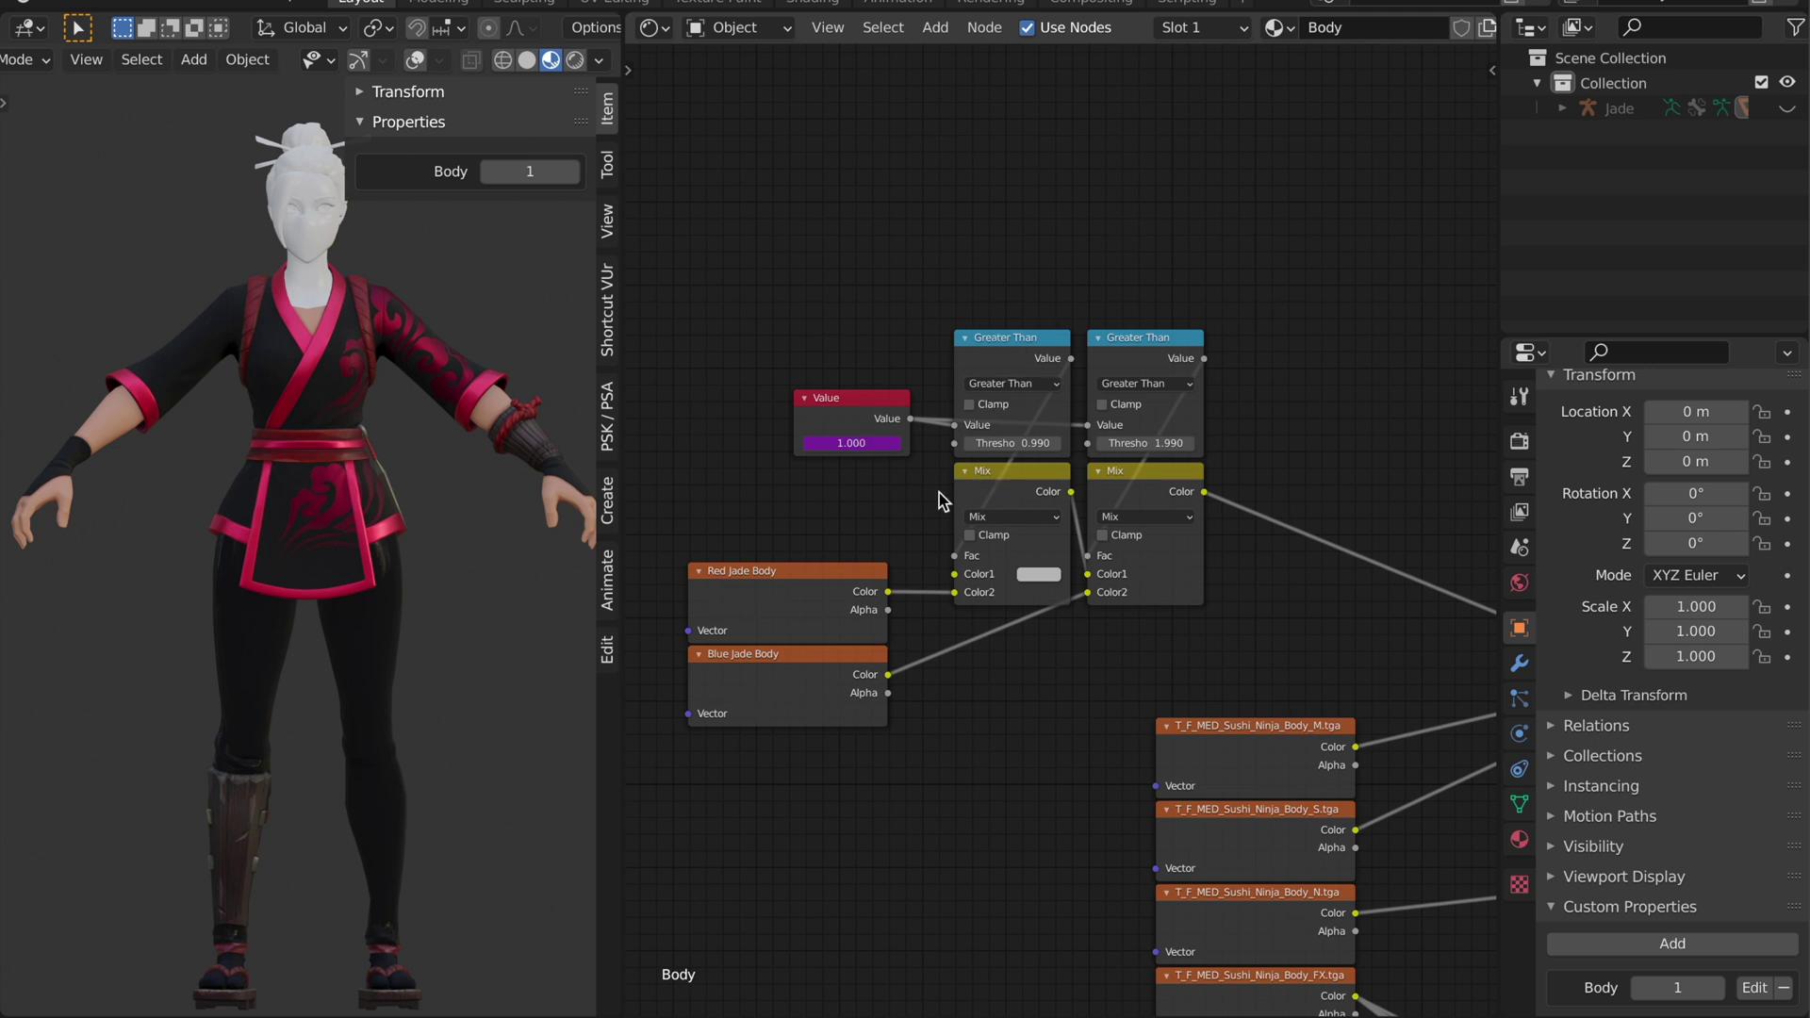
key(shift+a)
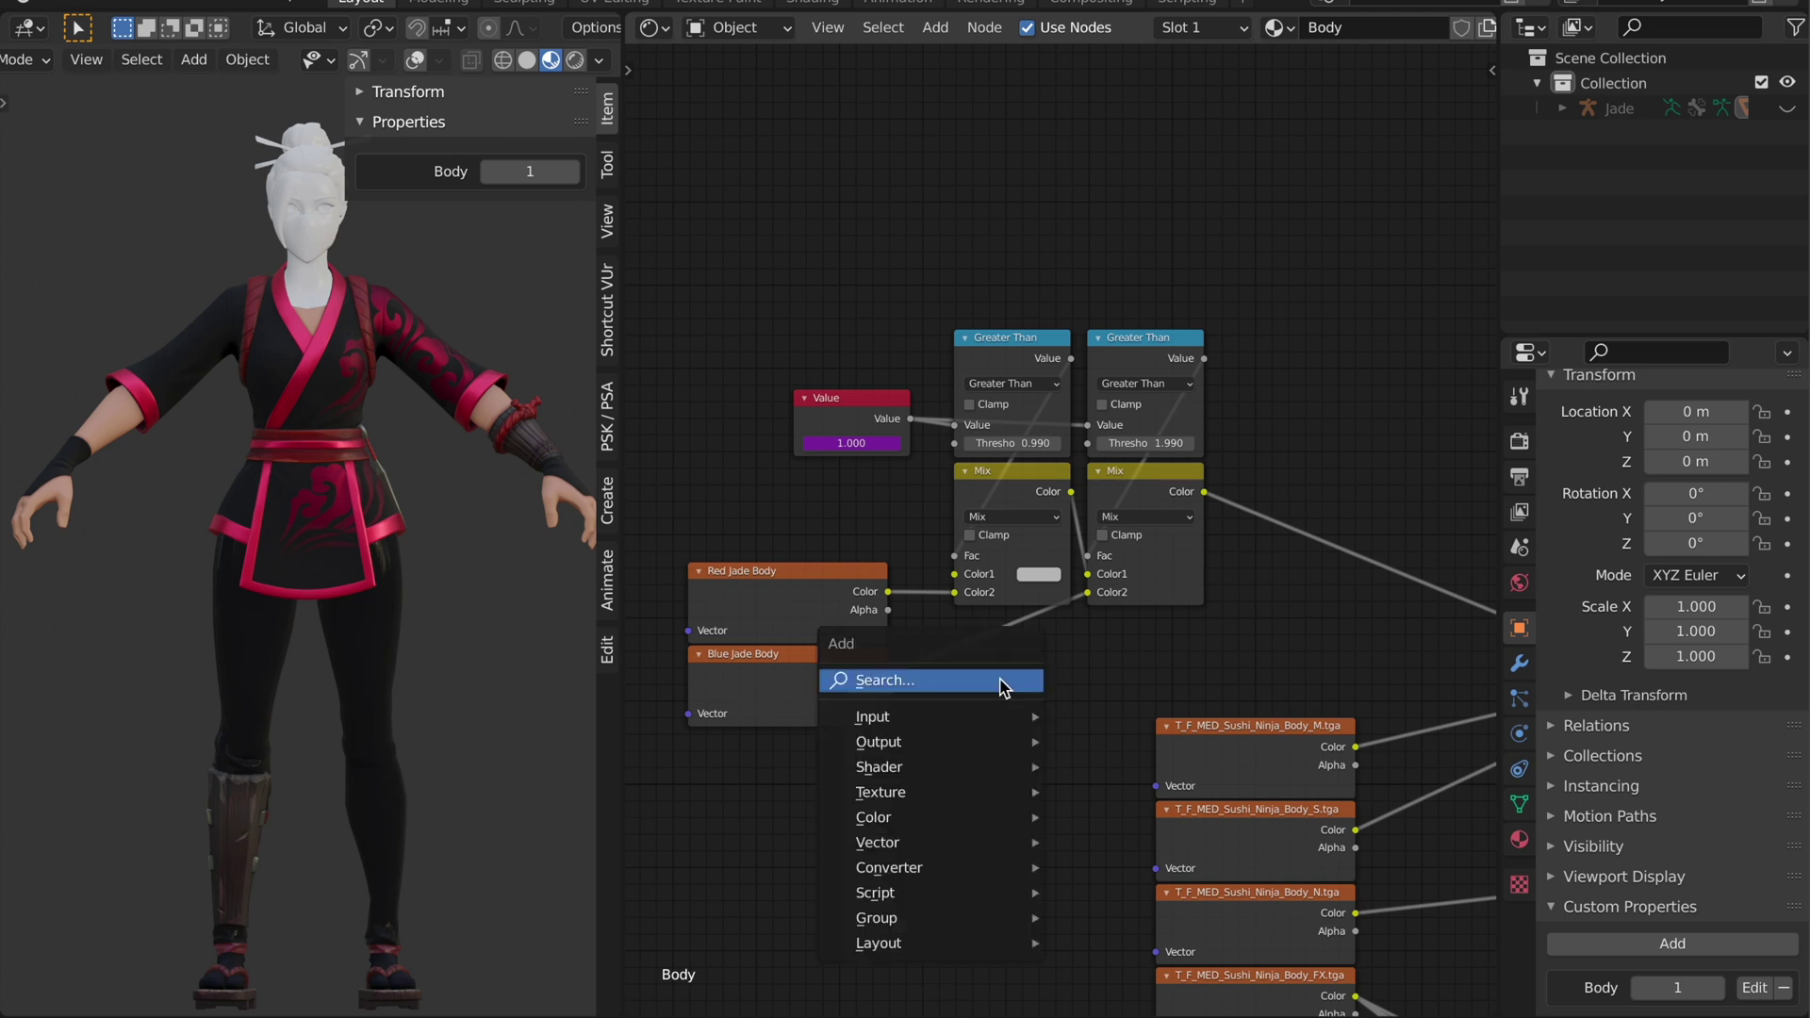
click(1001, 679)
text(sepa)
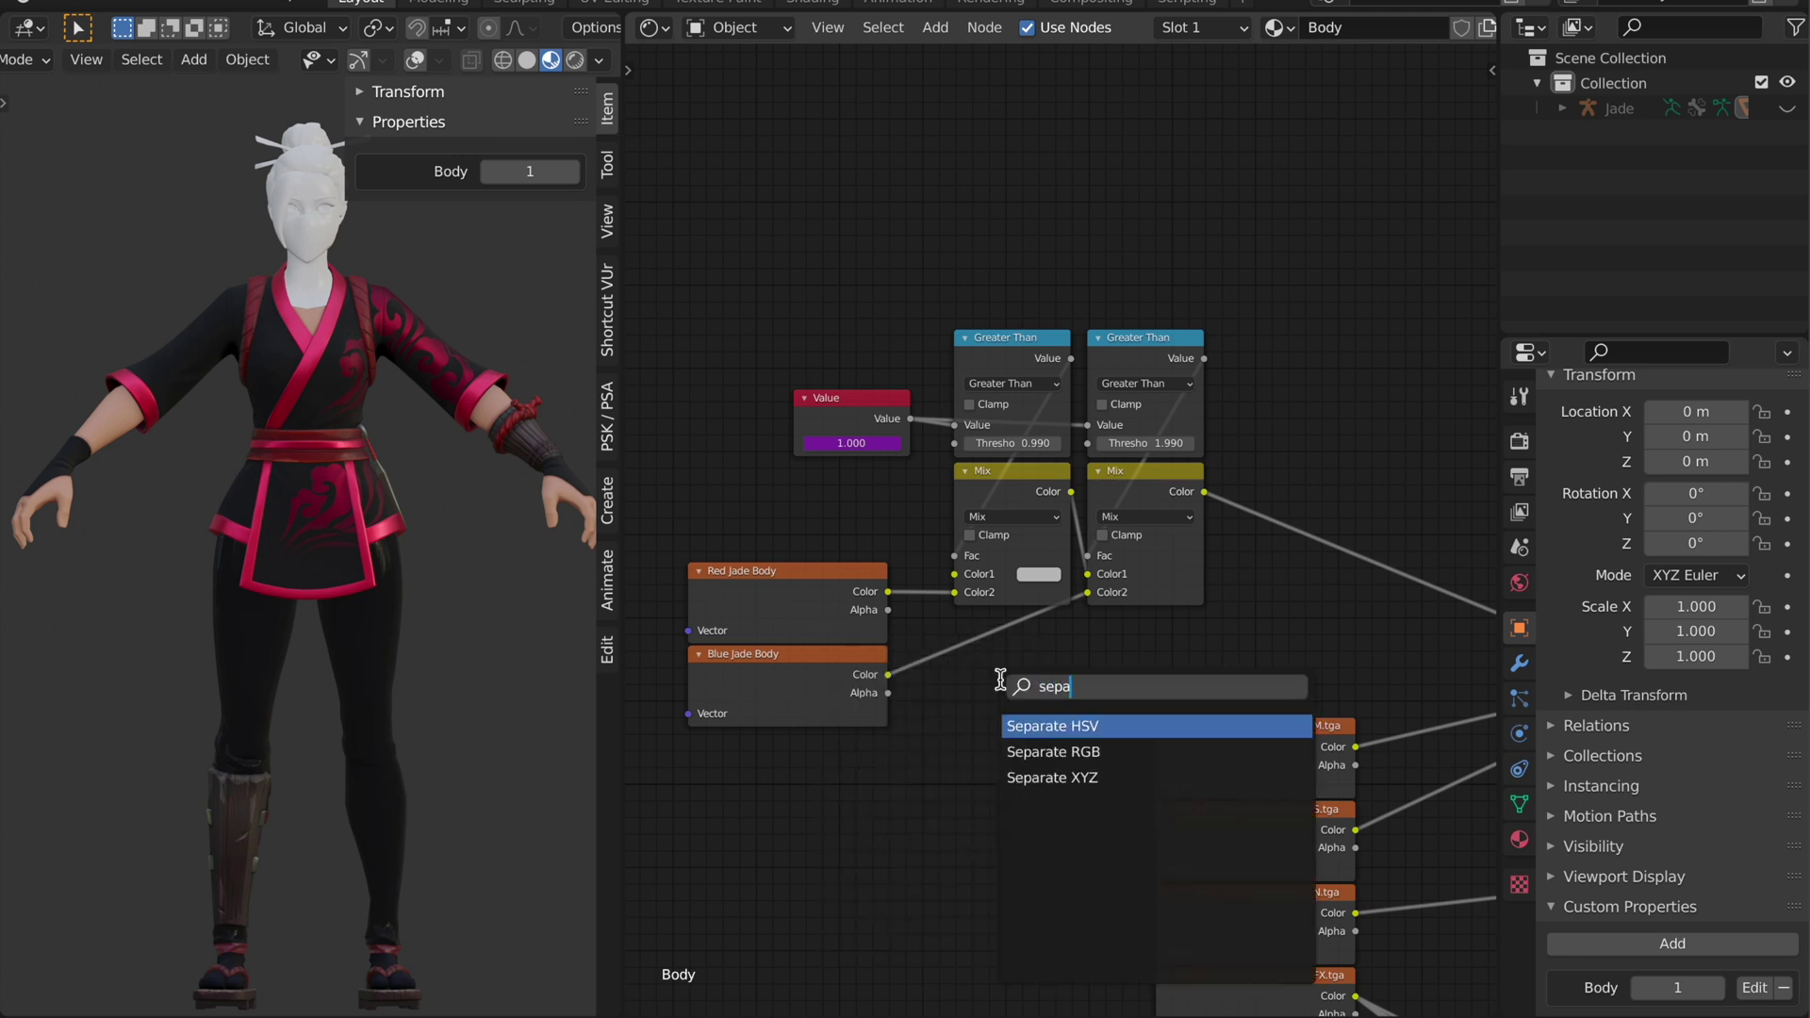
key(Down)
key(Down)
key(Return)
click(1025, 705)
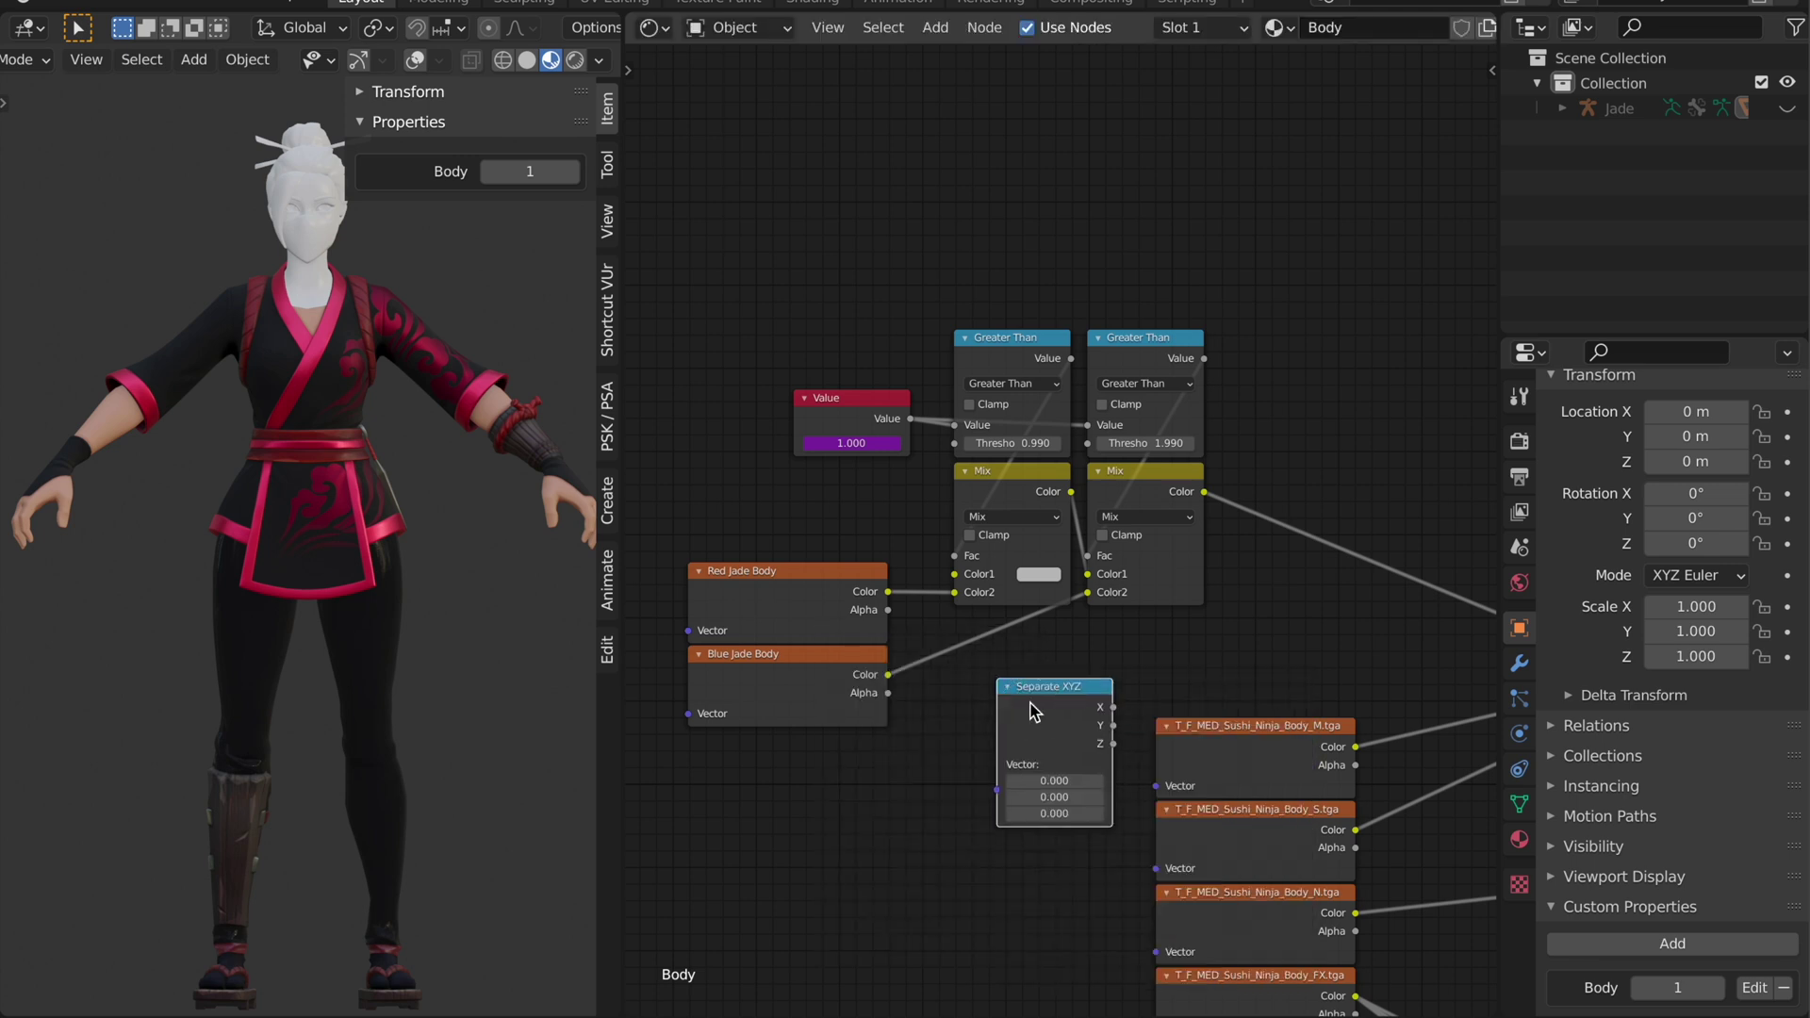
key(x)
key(shift+a)
mouse_move(990, 837)
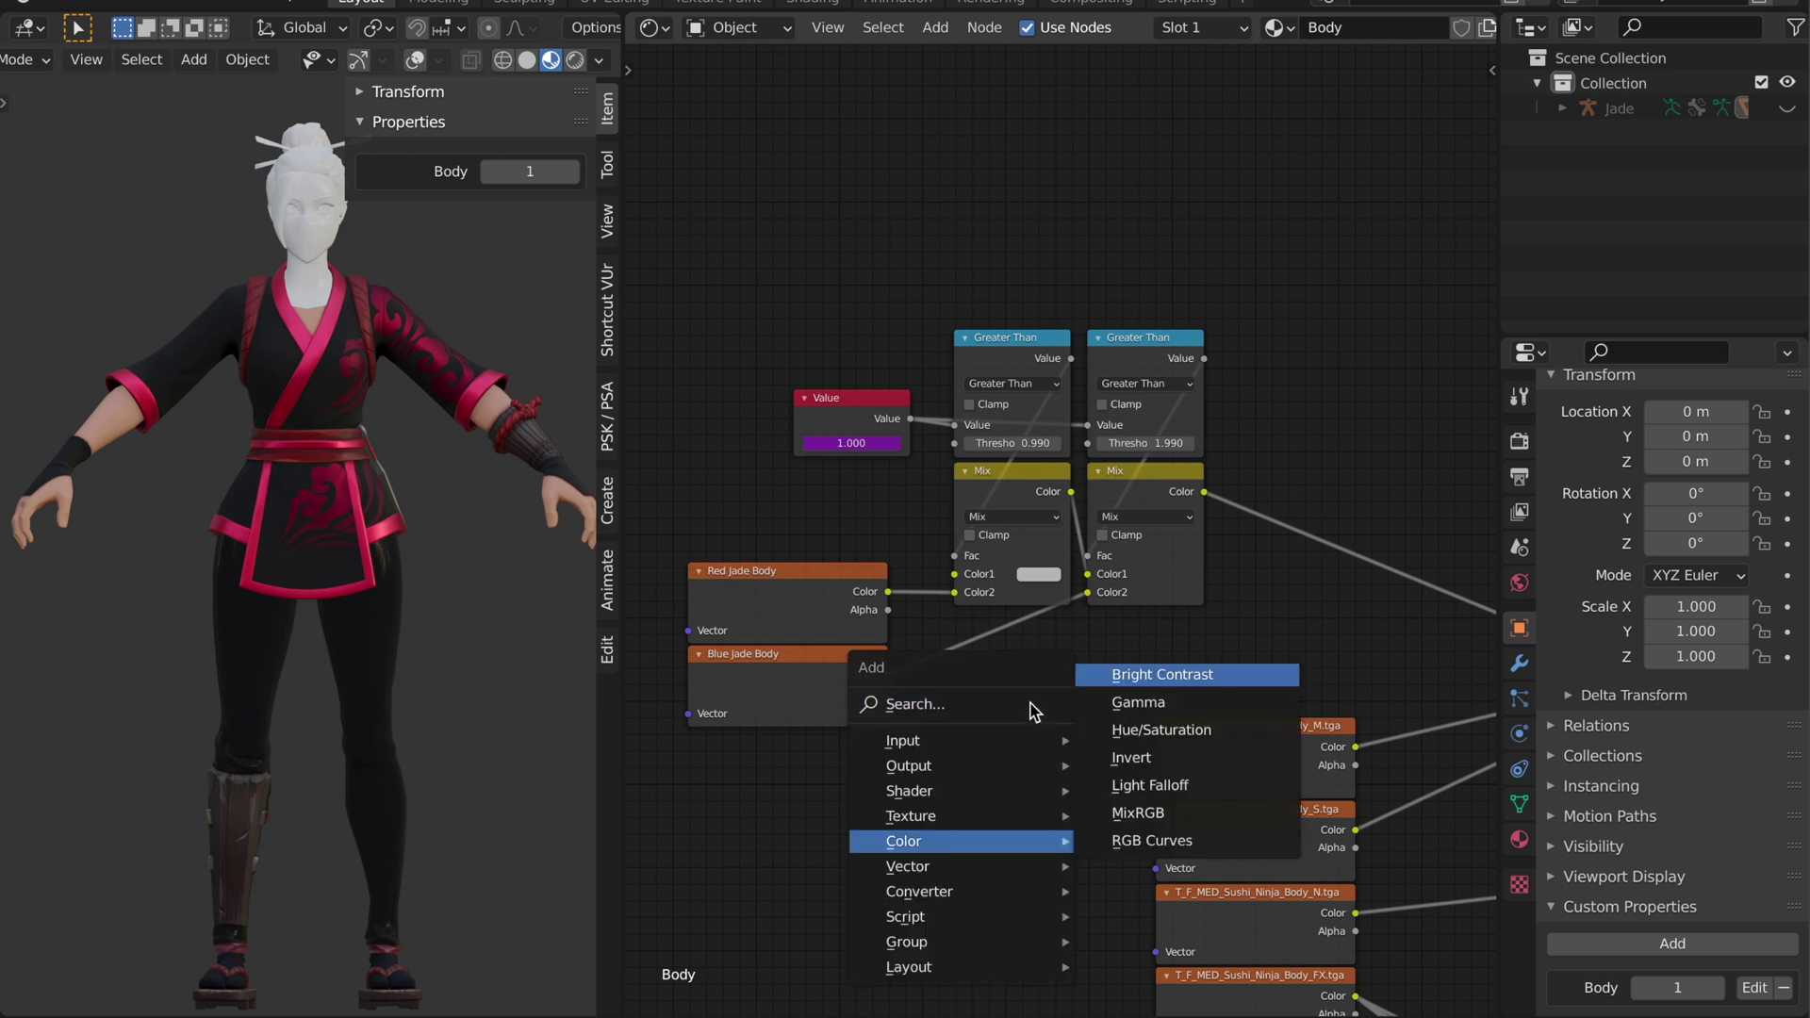
click(1216, 804)
click(1030, 702)
key(x)
Add a Combine XYZ node and place it below the first Mix node
key(shift+a)
click(937, 589)
text(combi)
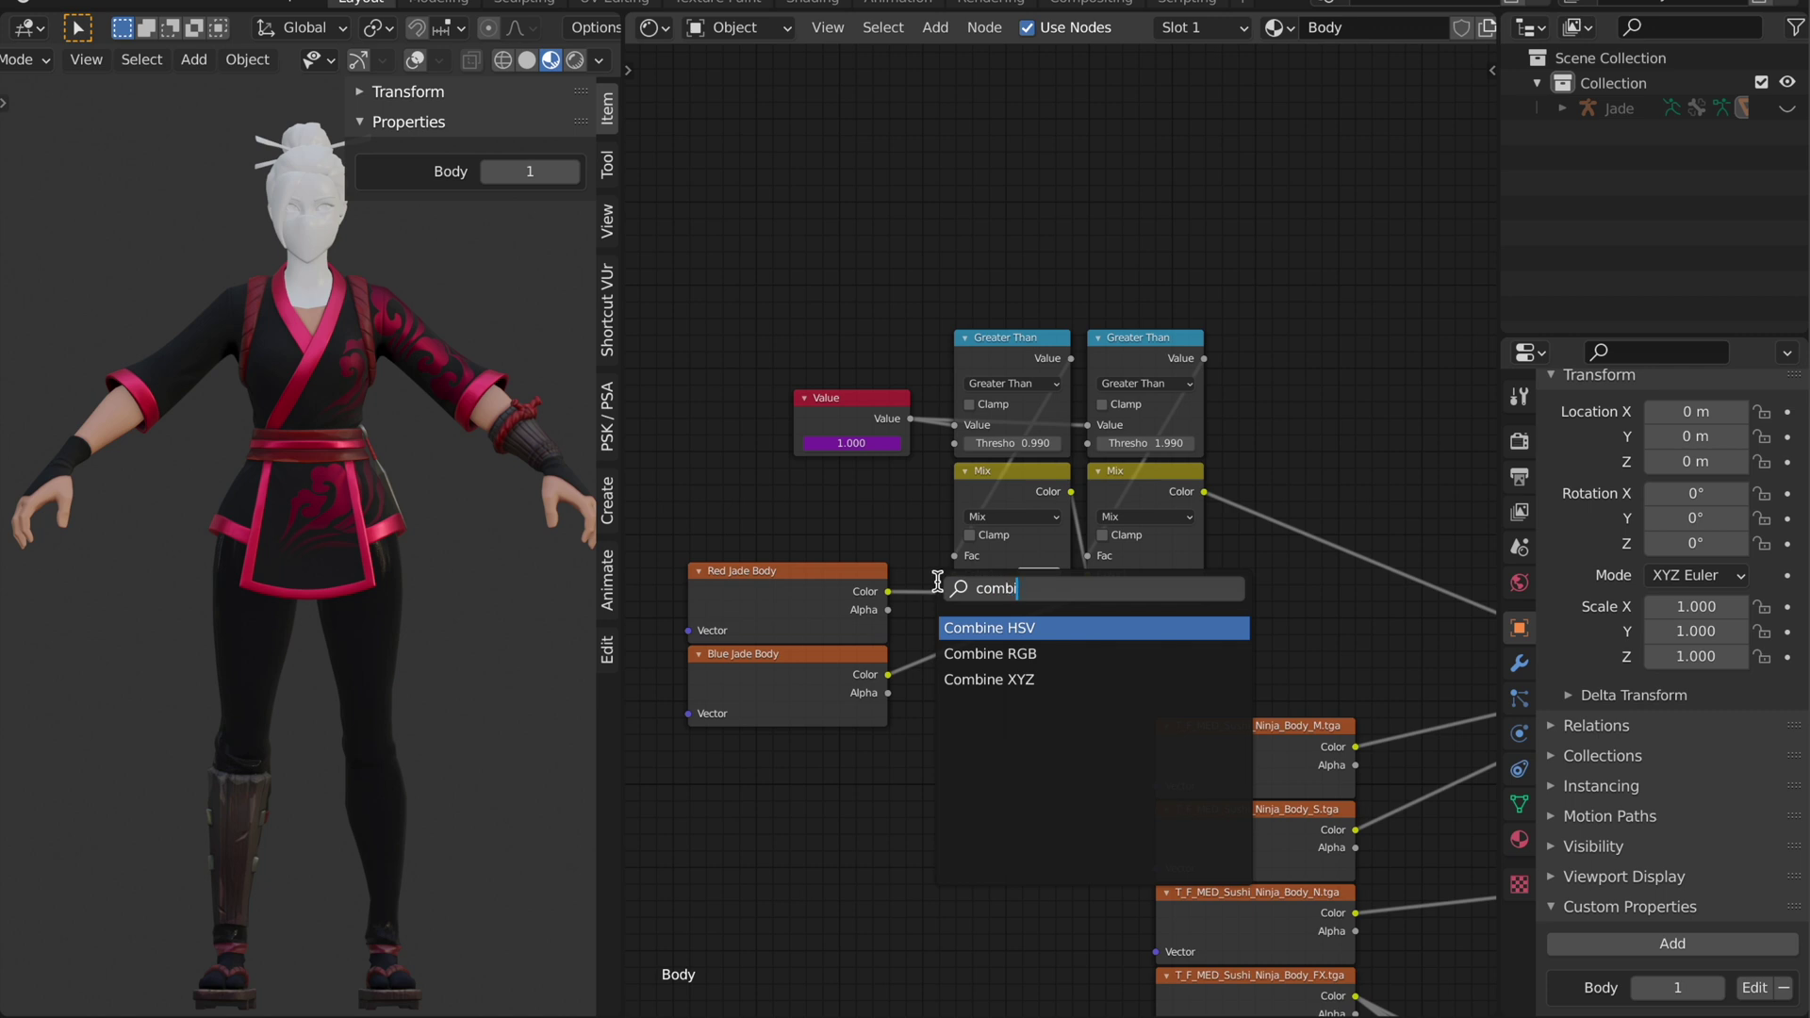
click(971, 679)
click(965, 716)
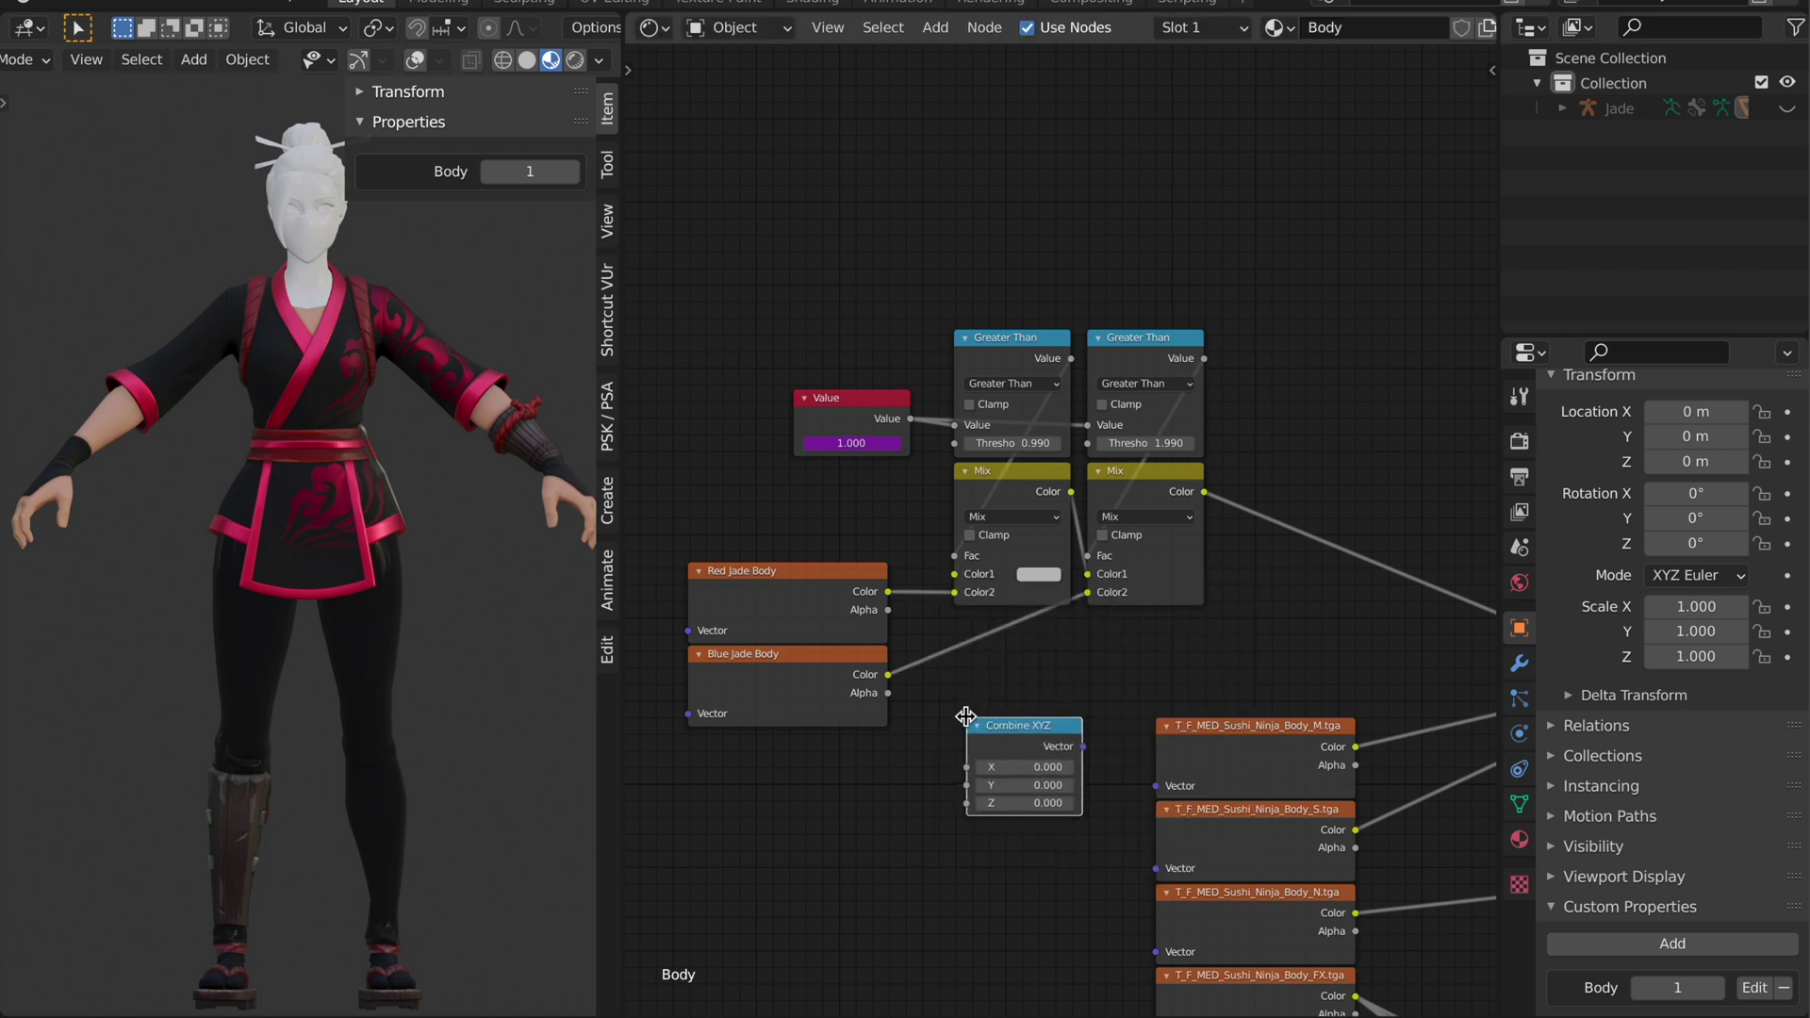
drag(1038, 731, 1026, 701)
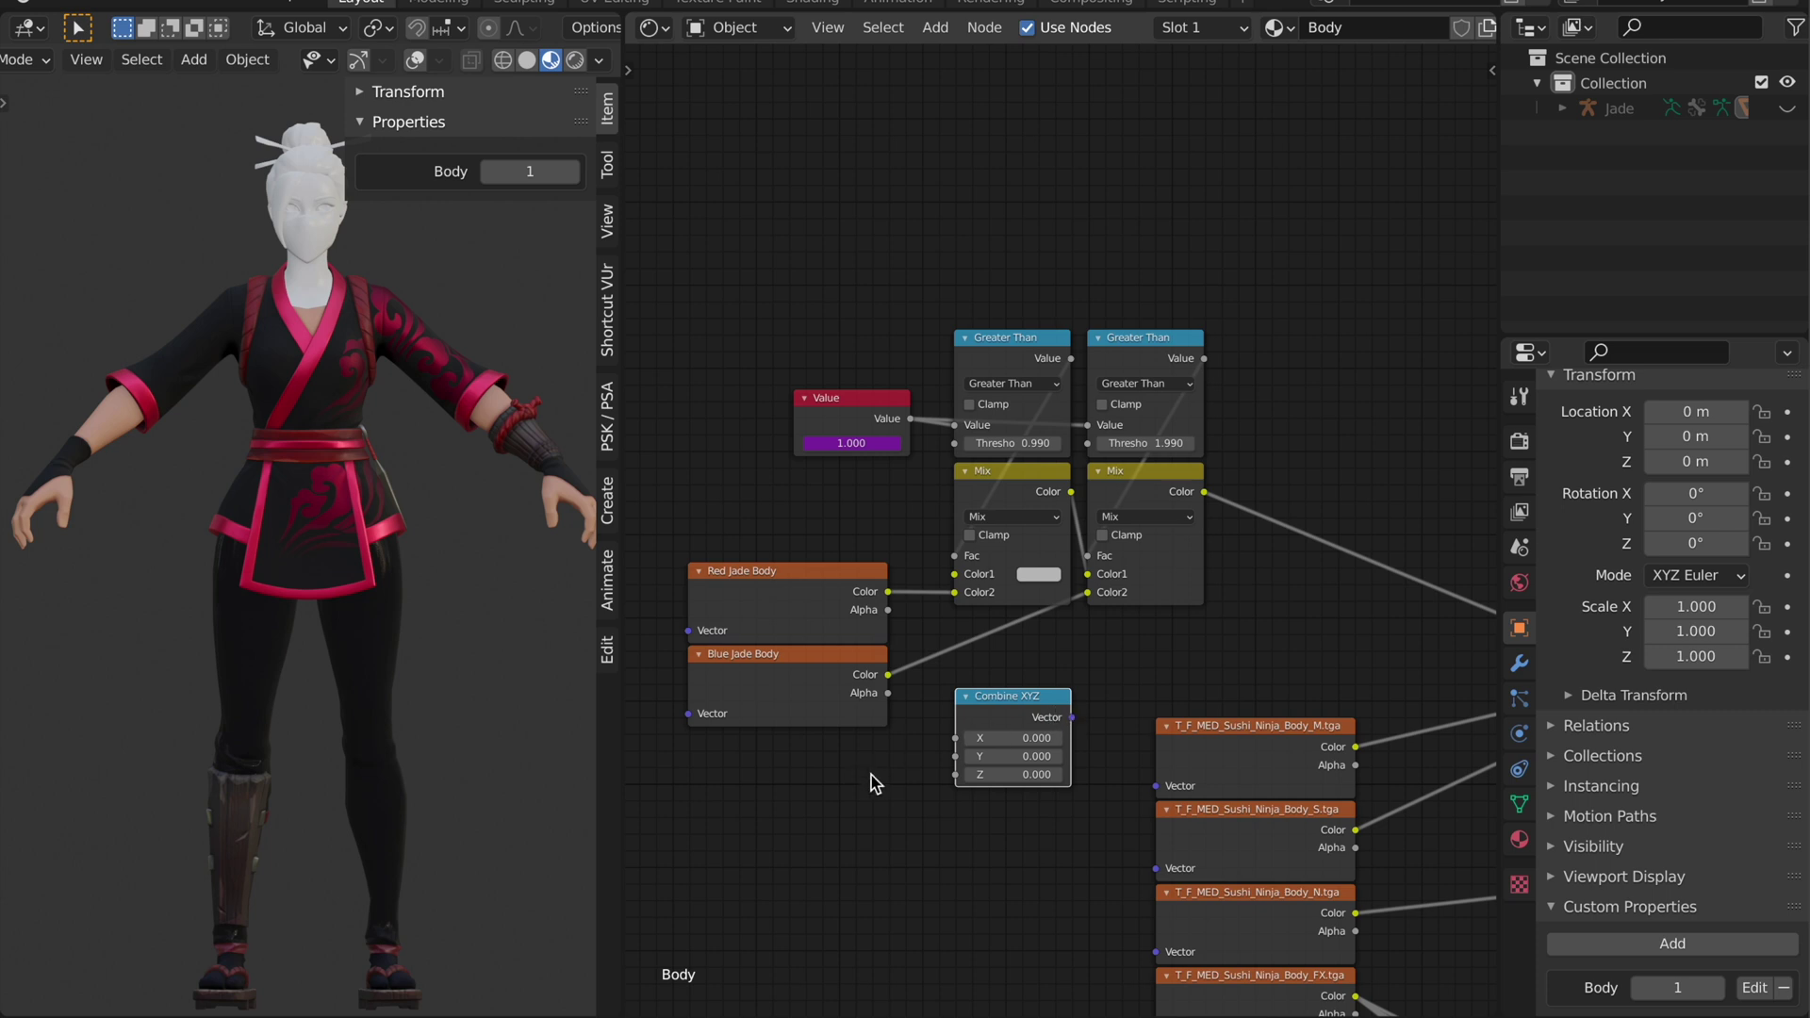
Add a Texture Coordinate and Mapping setup to the Red Jade Body texture and delete both new nodes
click(769, 600)
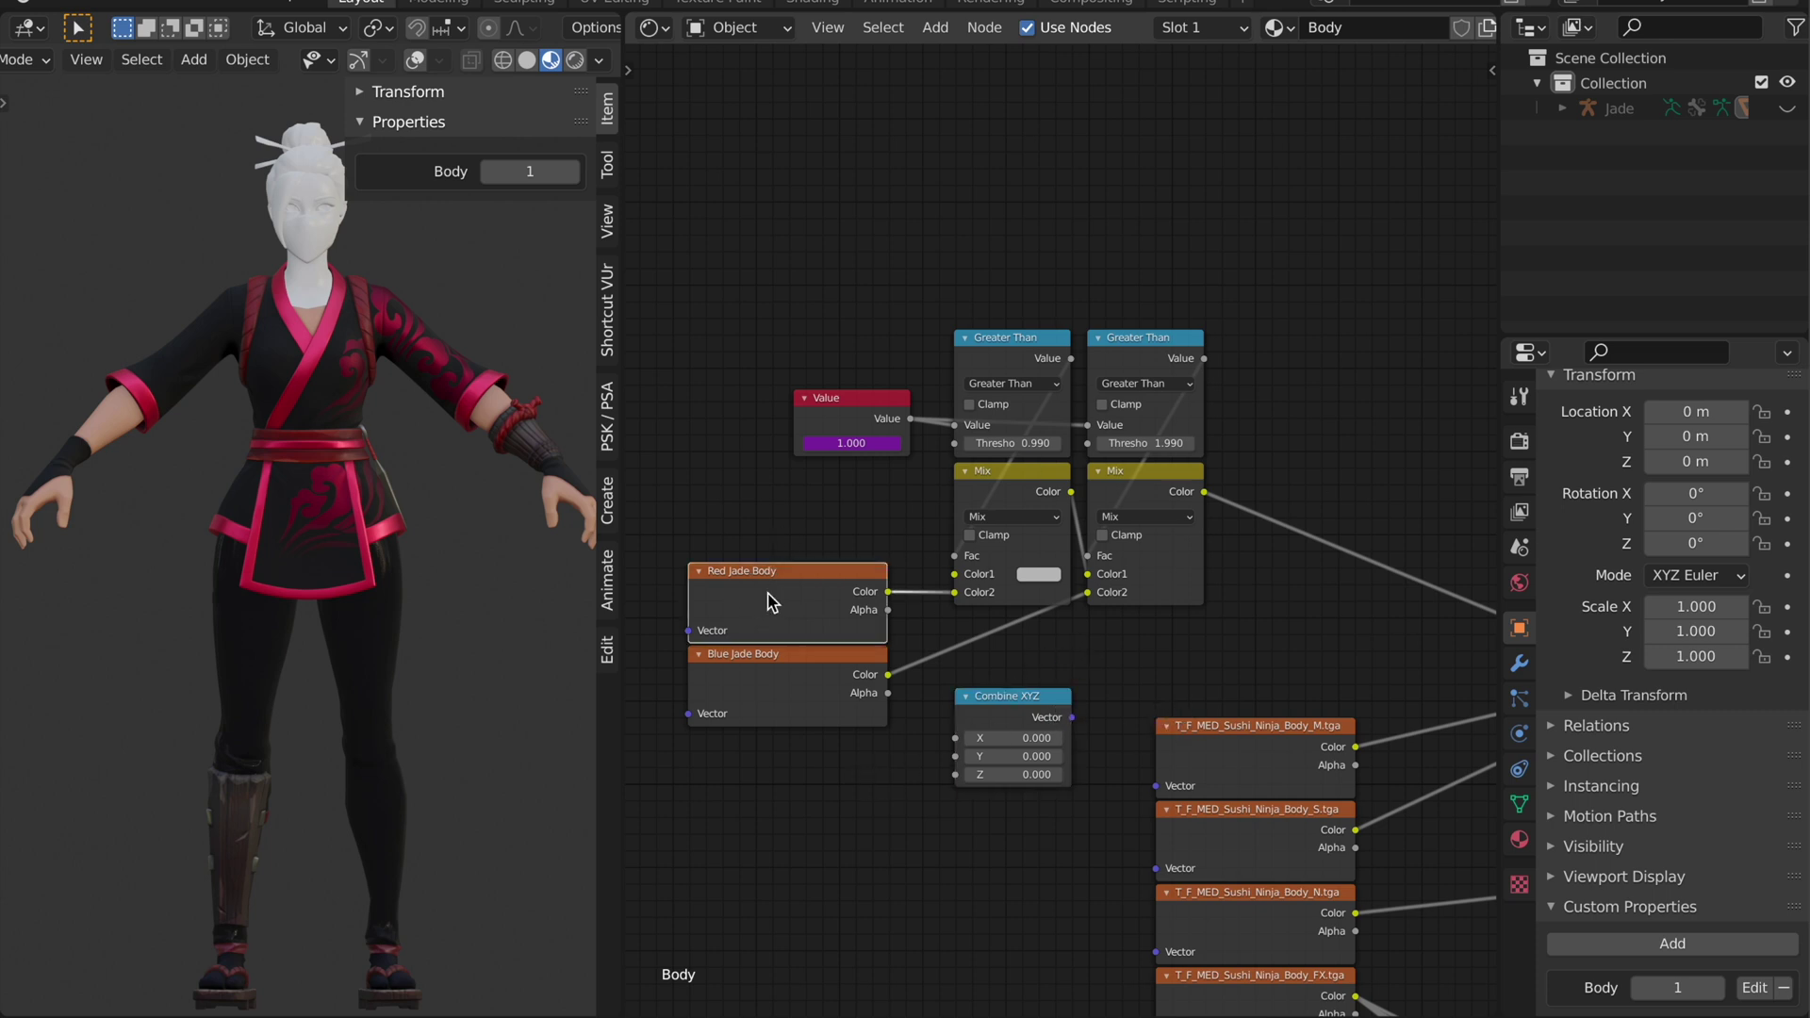
middle_drag(721, 729, 899, 756)
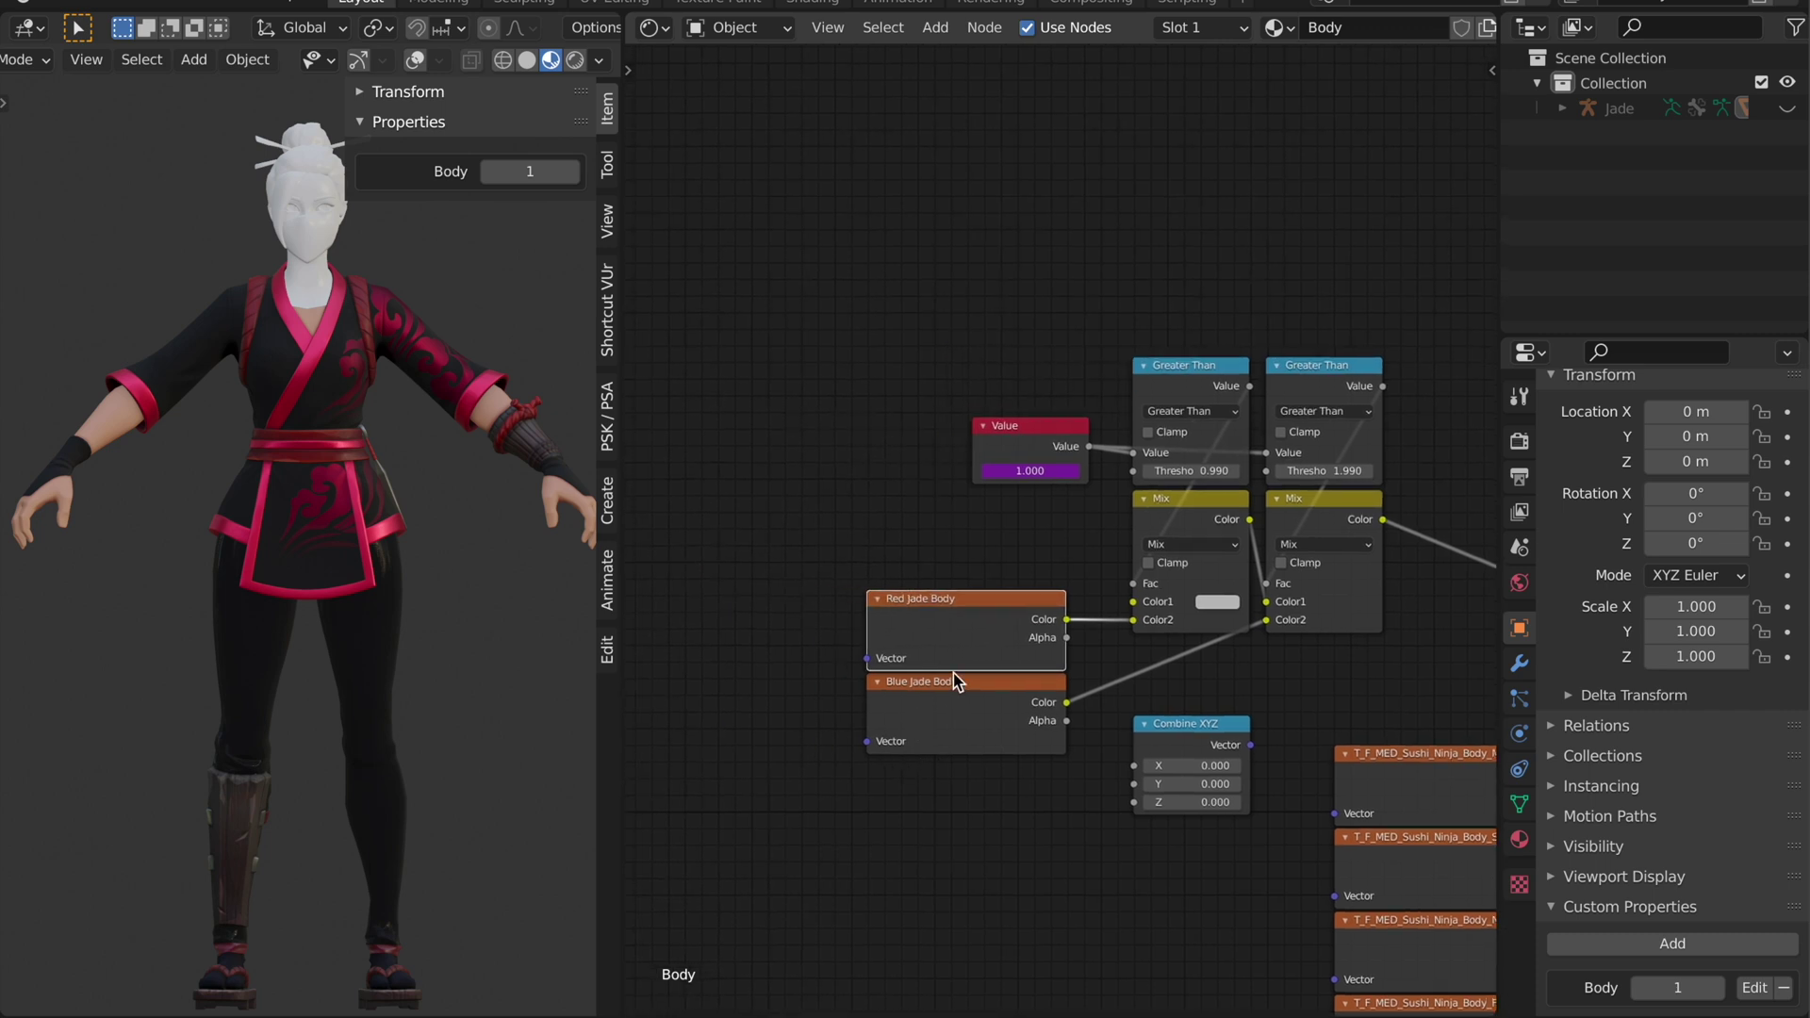
key(ctrl+t)
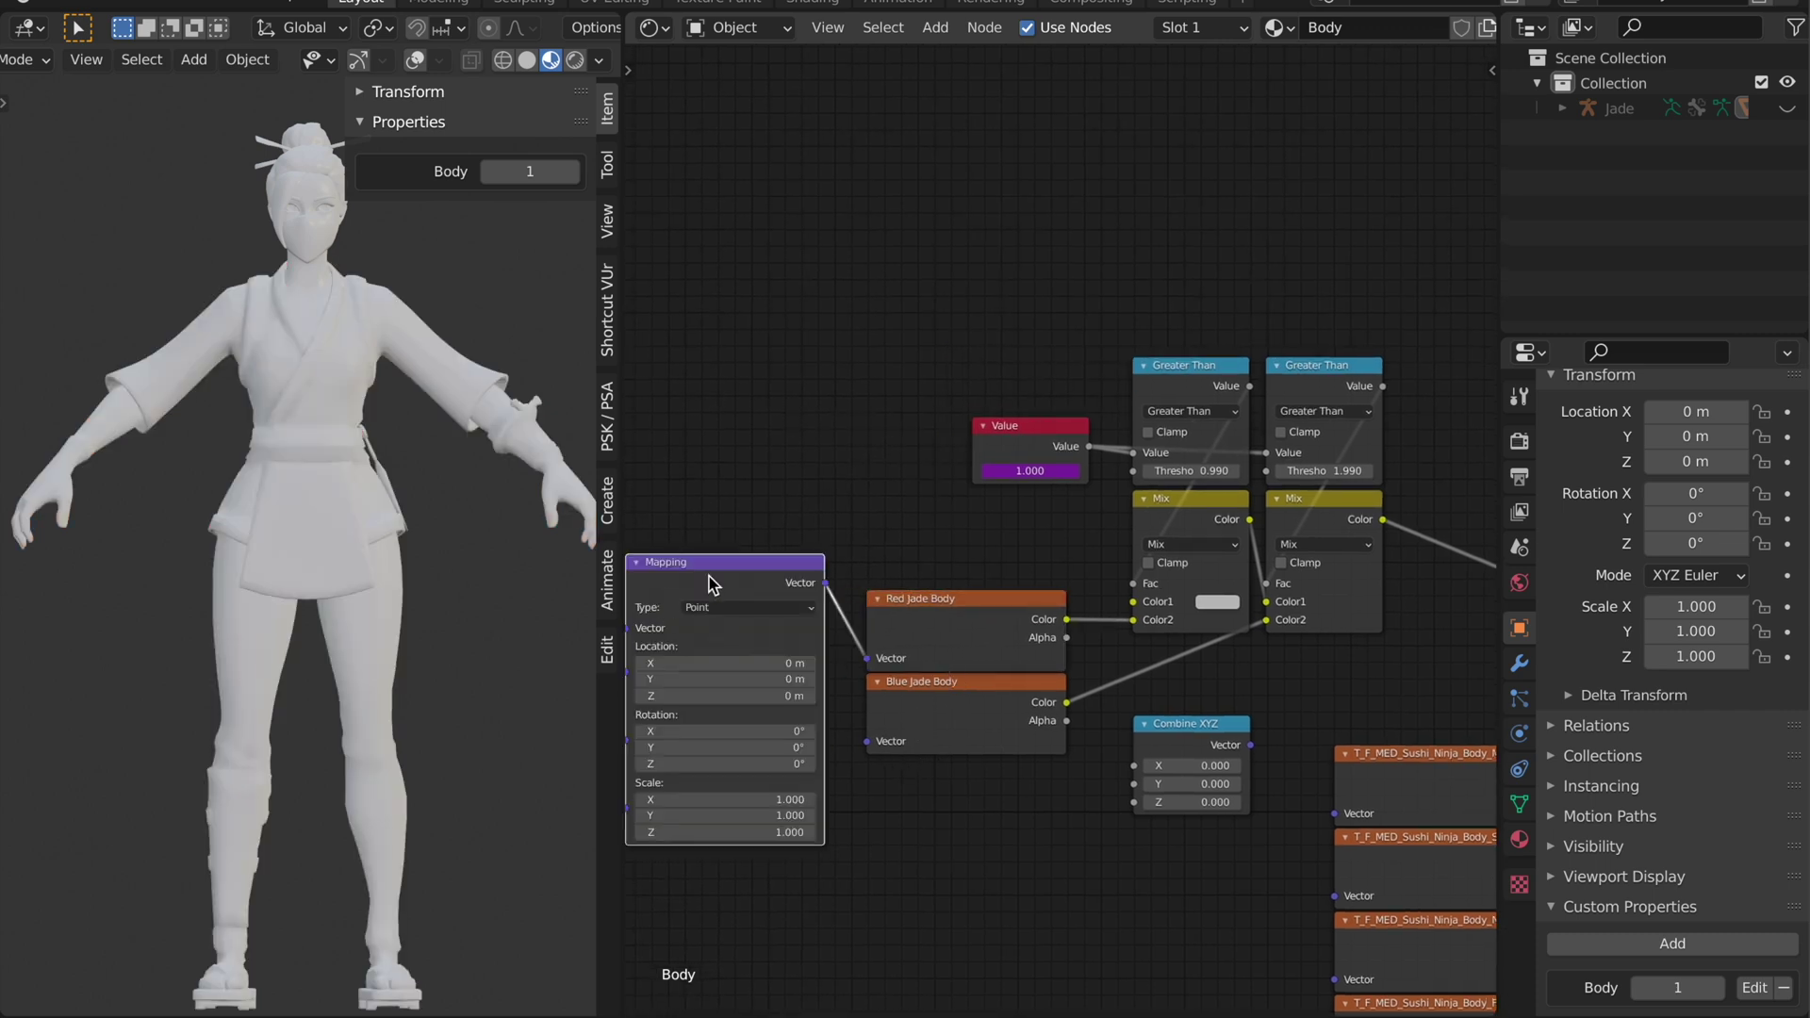
middle_drag(809, 585, 1077, 604)
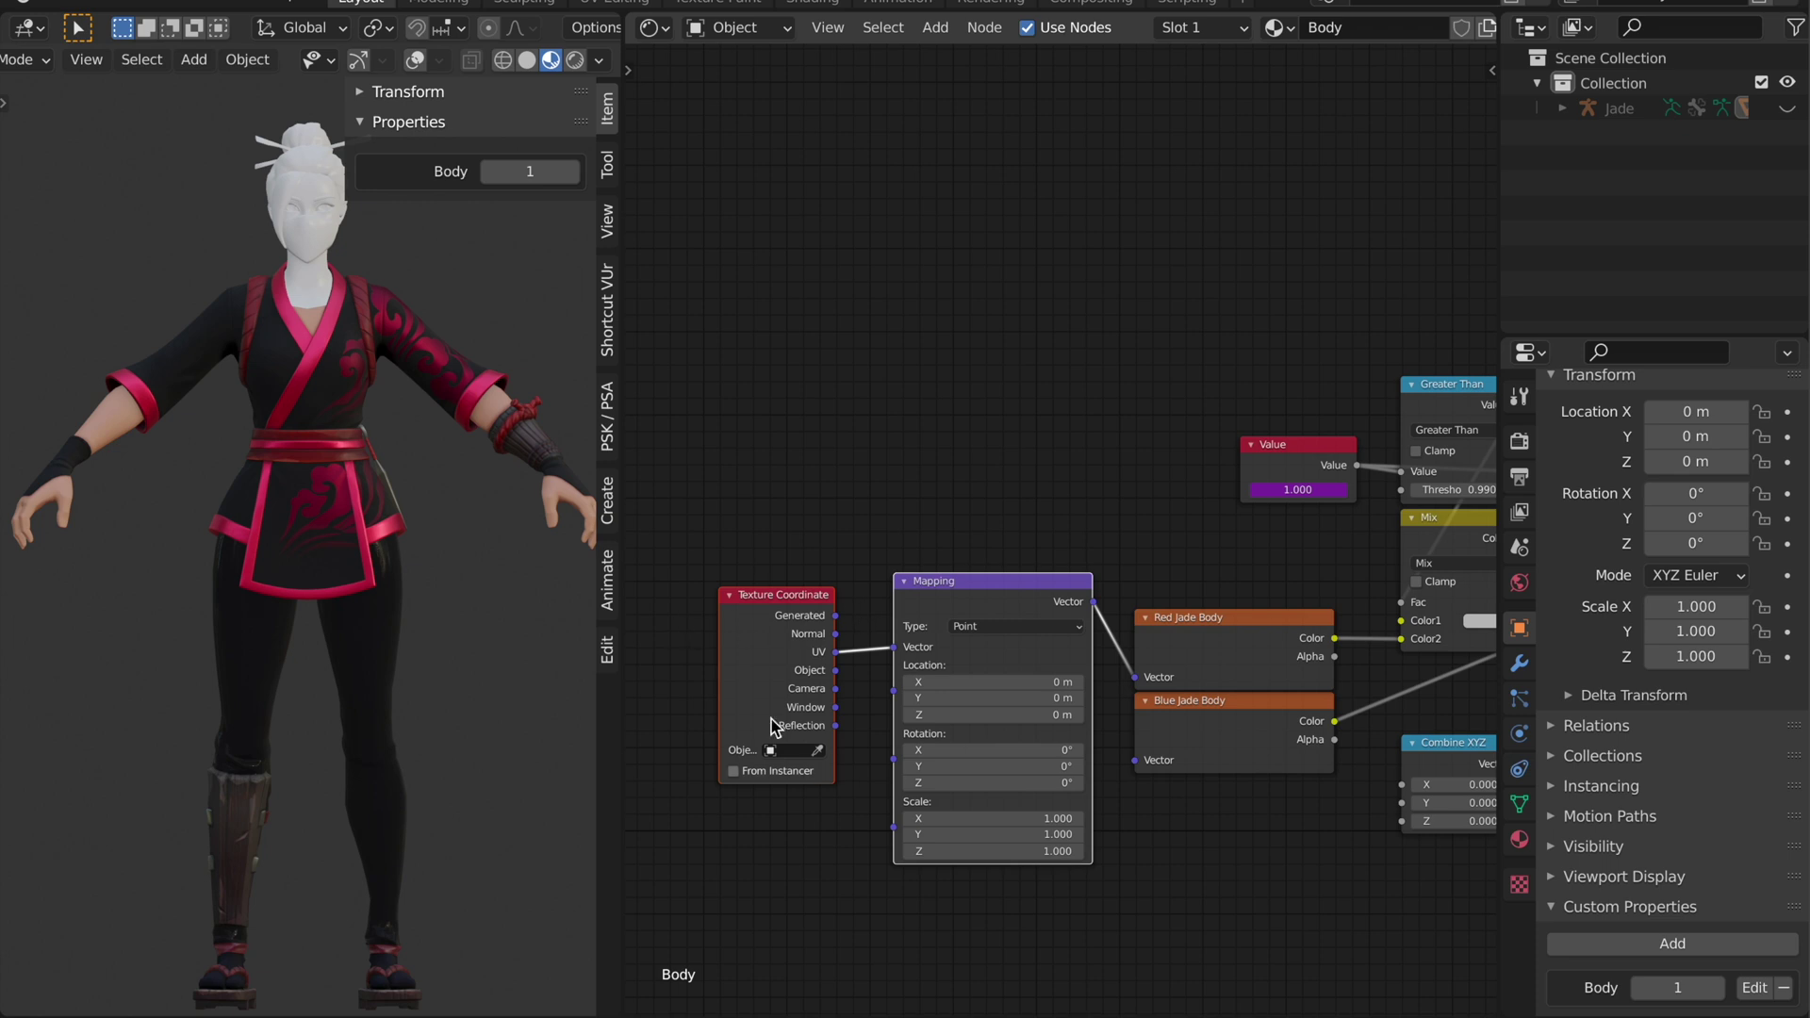
drag(784, 543, 982, 693)
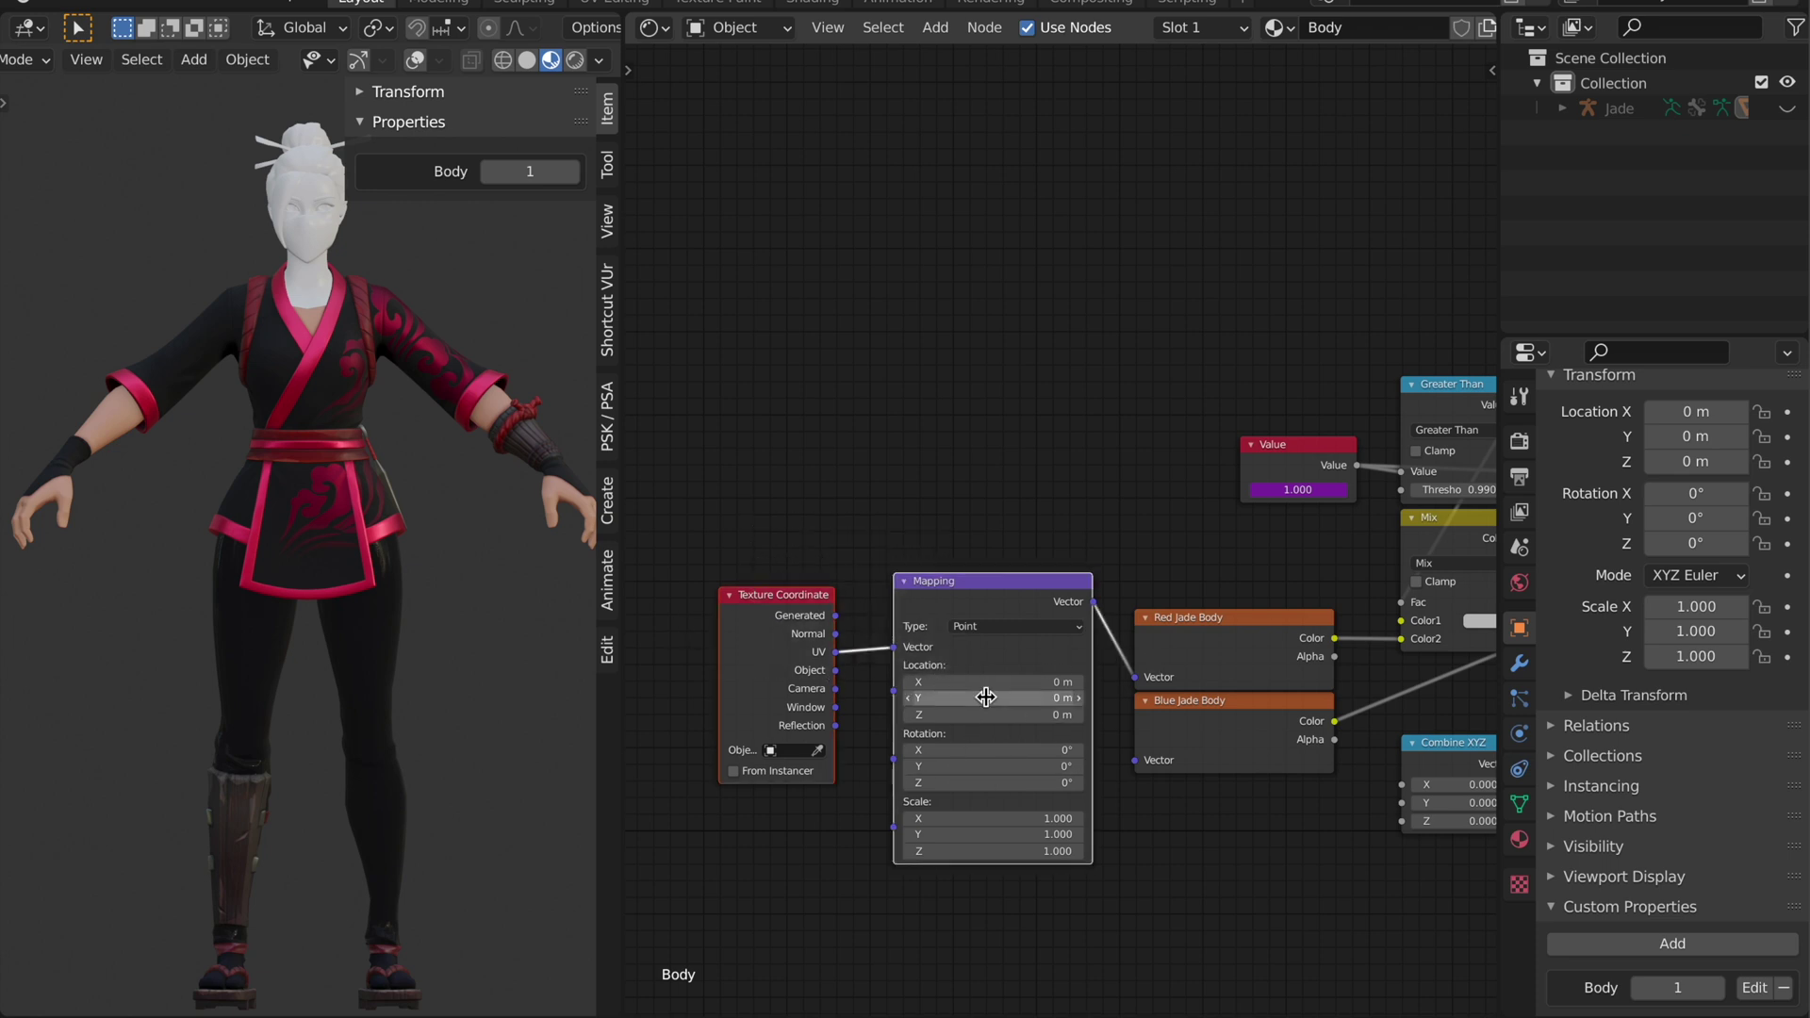
key(x)
Delete the Combine XYZ node below the Mix nodes
middle_drag(914, 709, 648, 673)
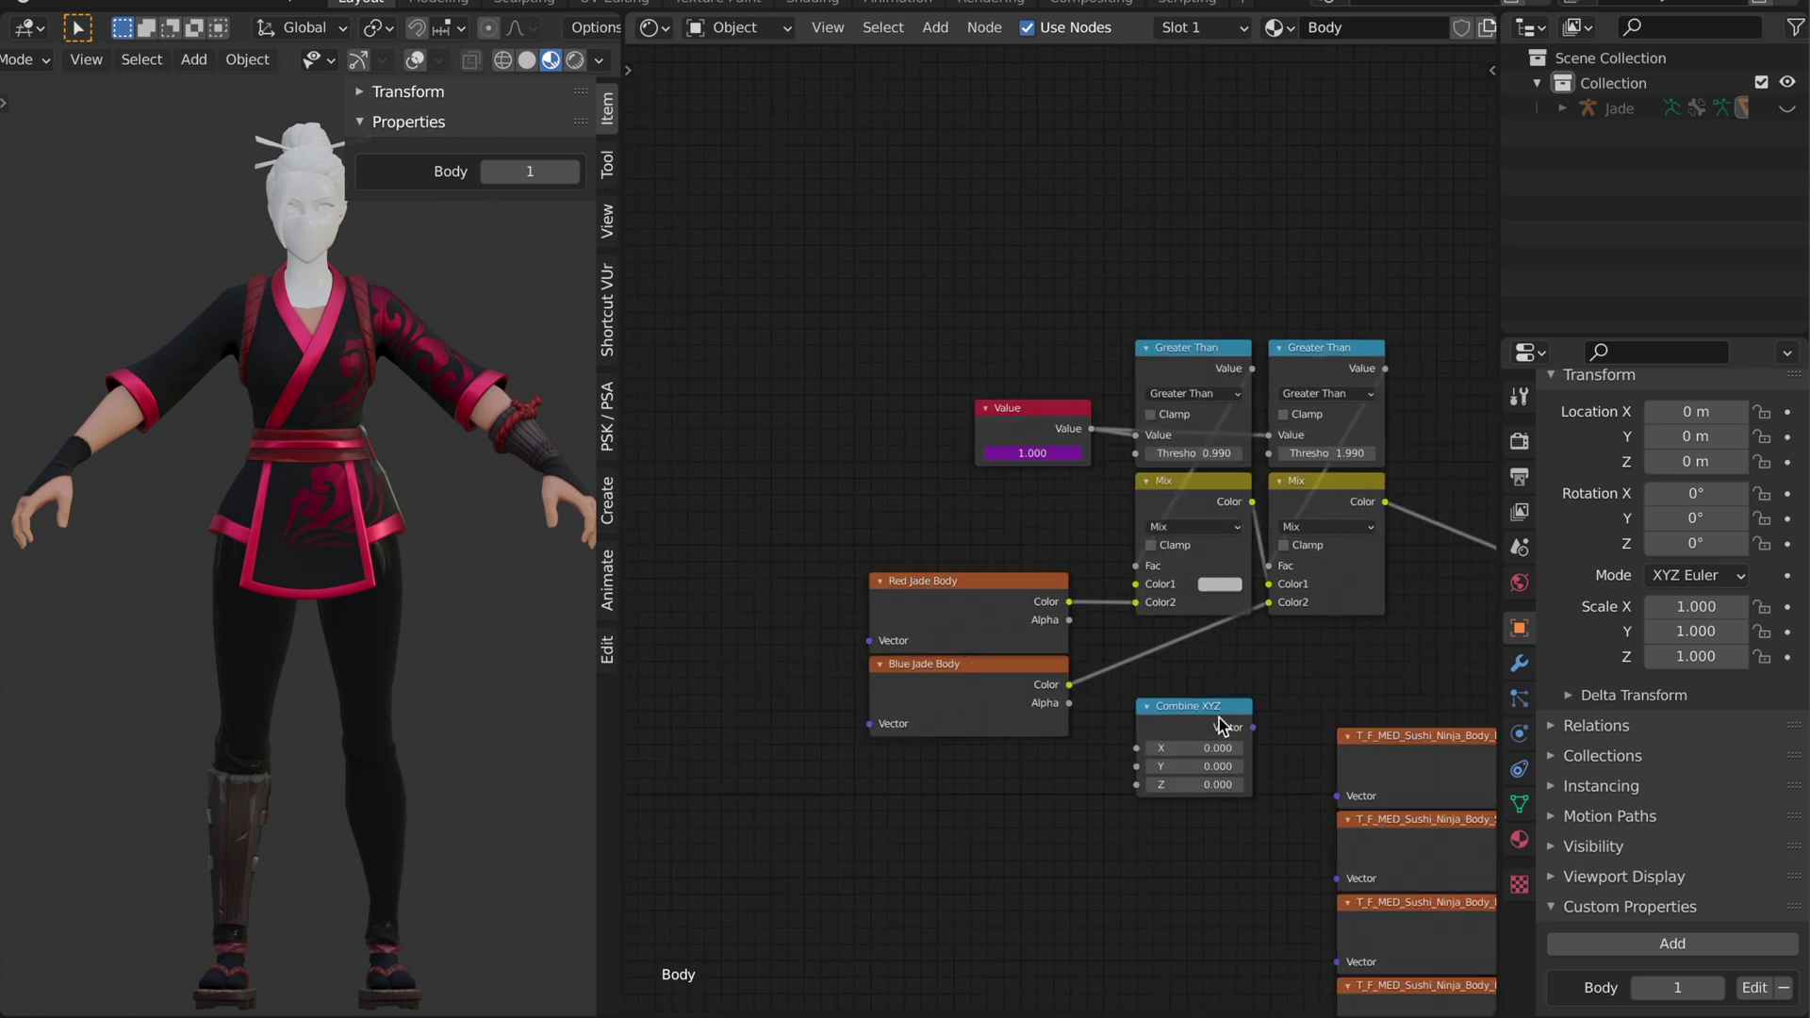
click(1219, 716)
key(x)
middle_drag(1209, 719, 927, 726)
ctrl+scroll(1023, 613, down, 3)
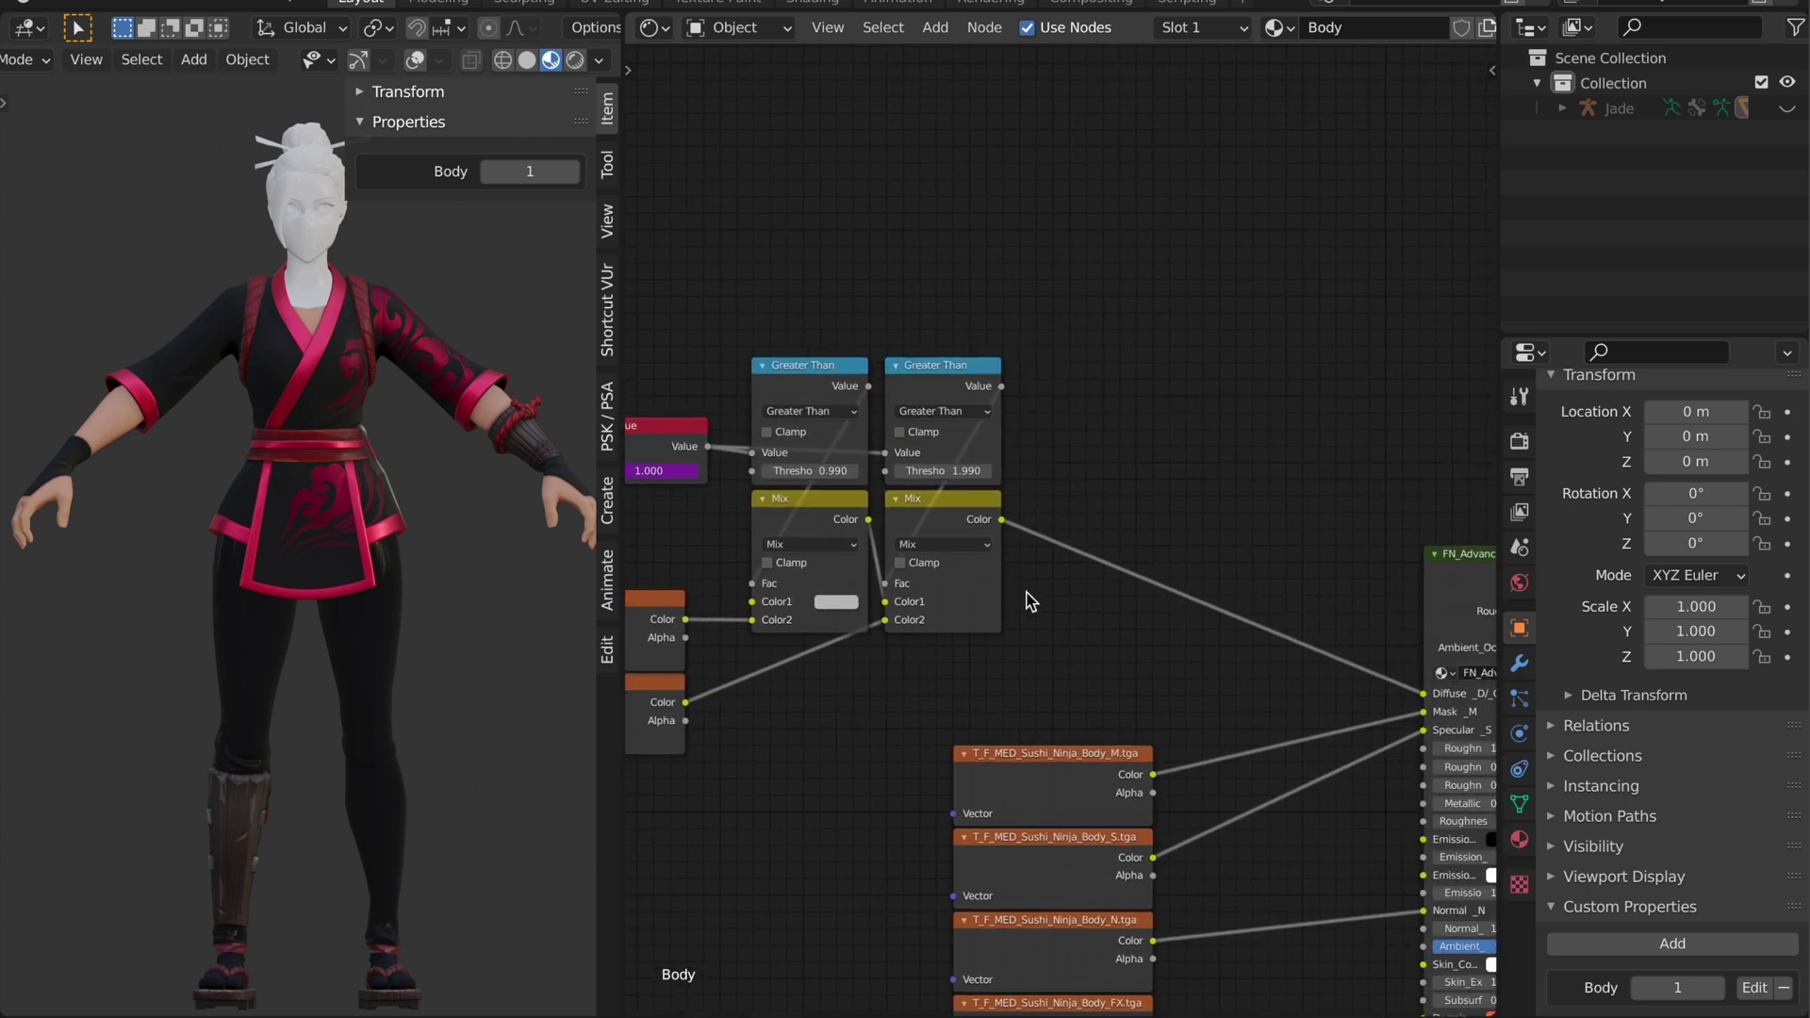
scroll(1003, 610, up, 2)
ctrl+scroll(1082, 711, up, 8)
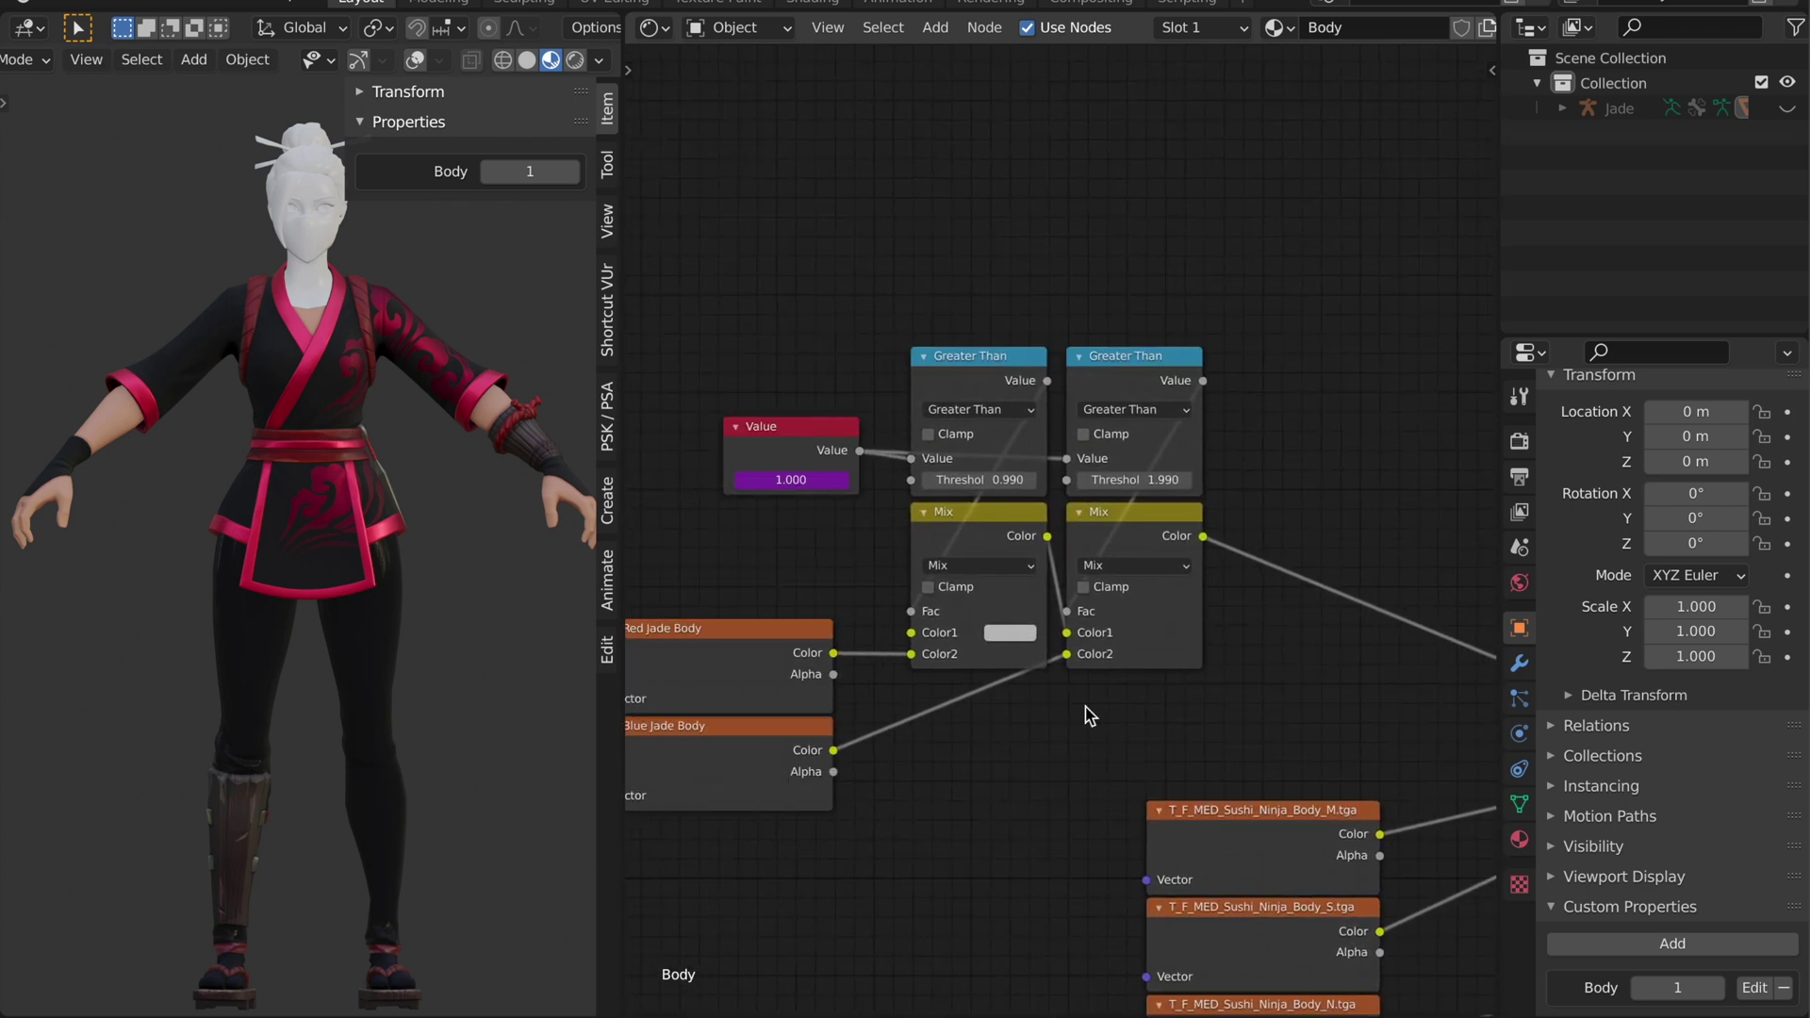
scroll(876, 386, down, 2)
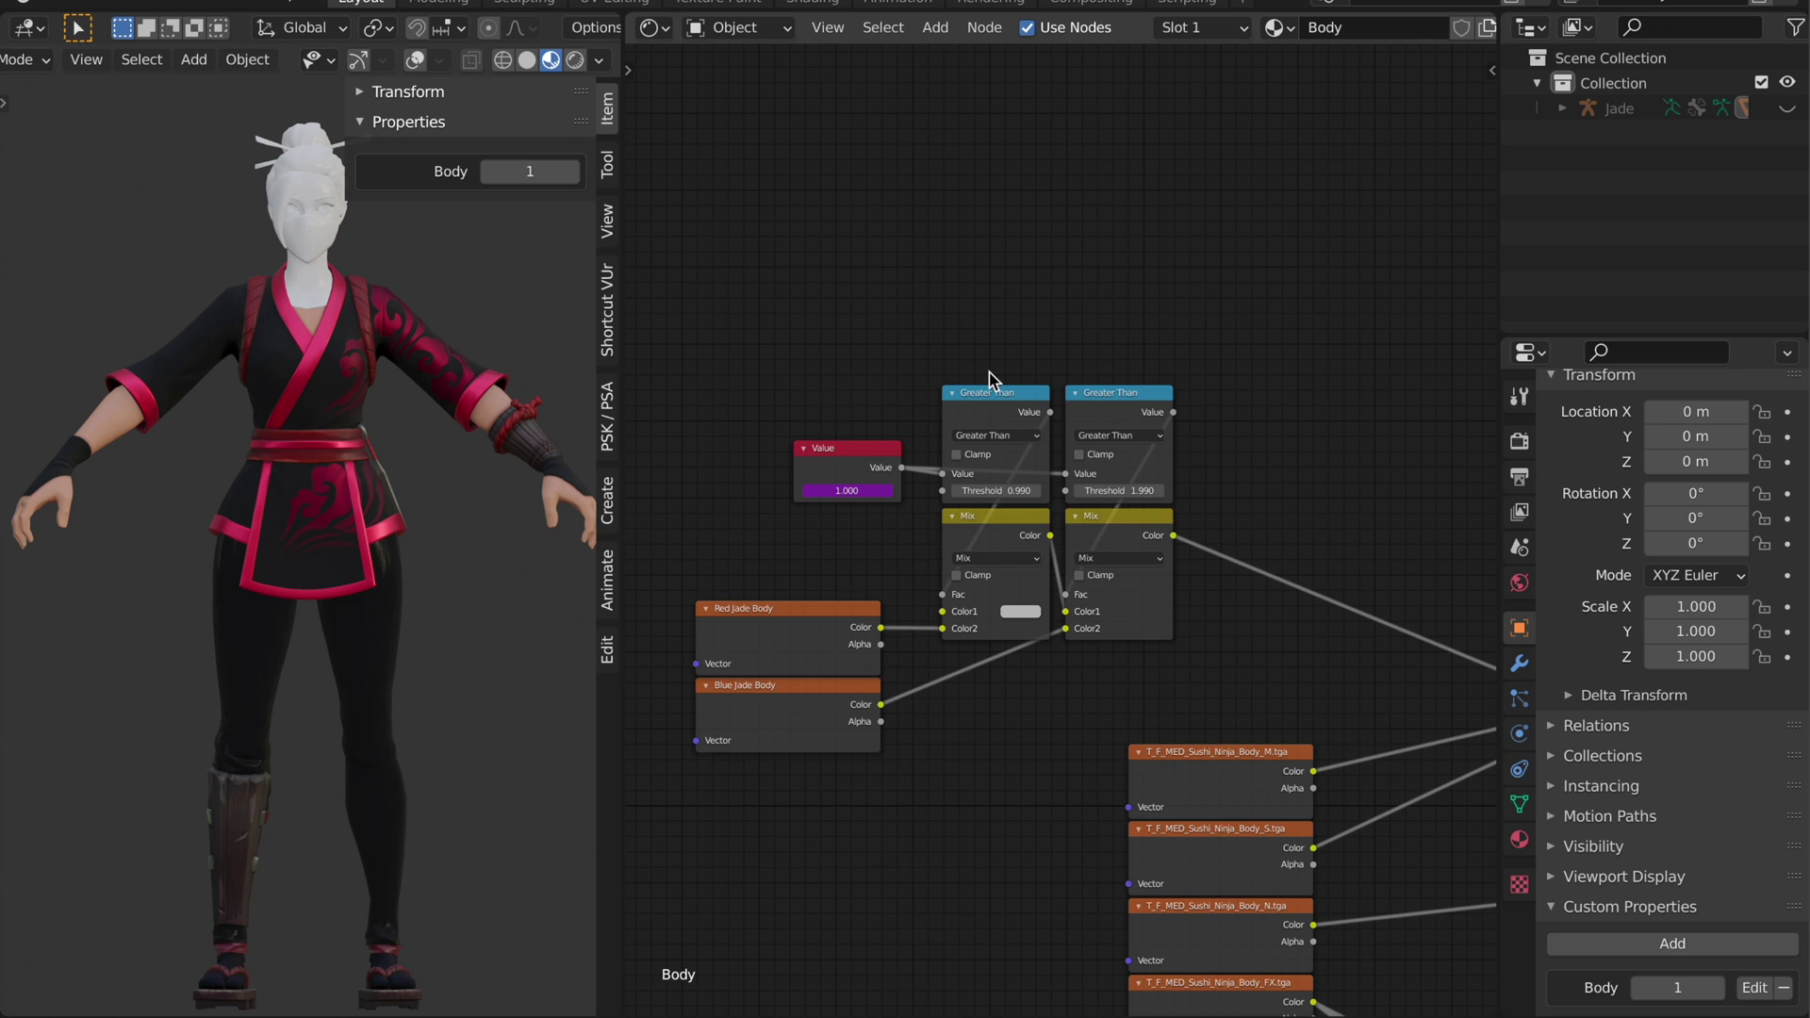
drag(990, 363, 1127, 564)
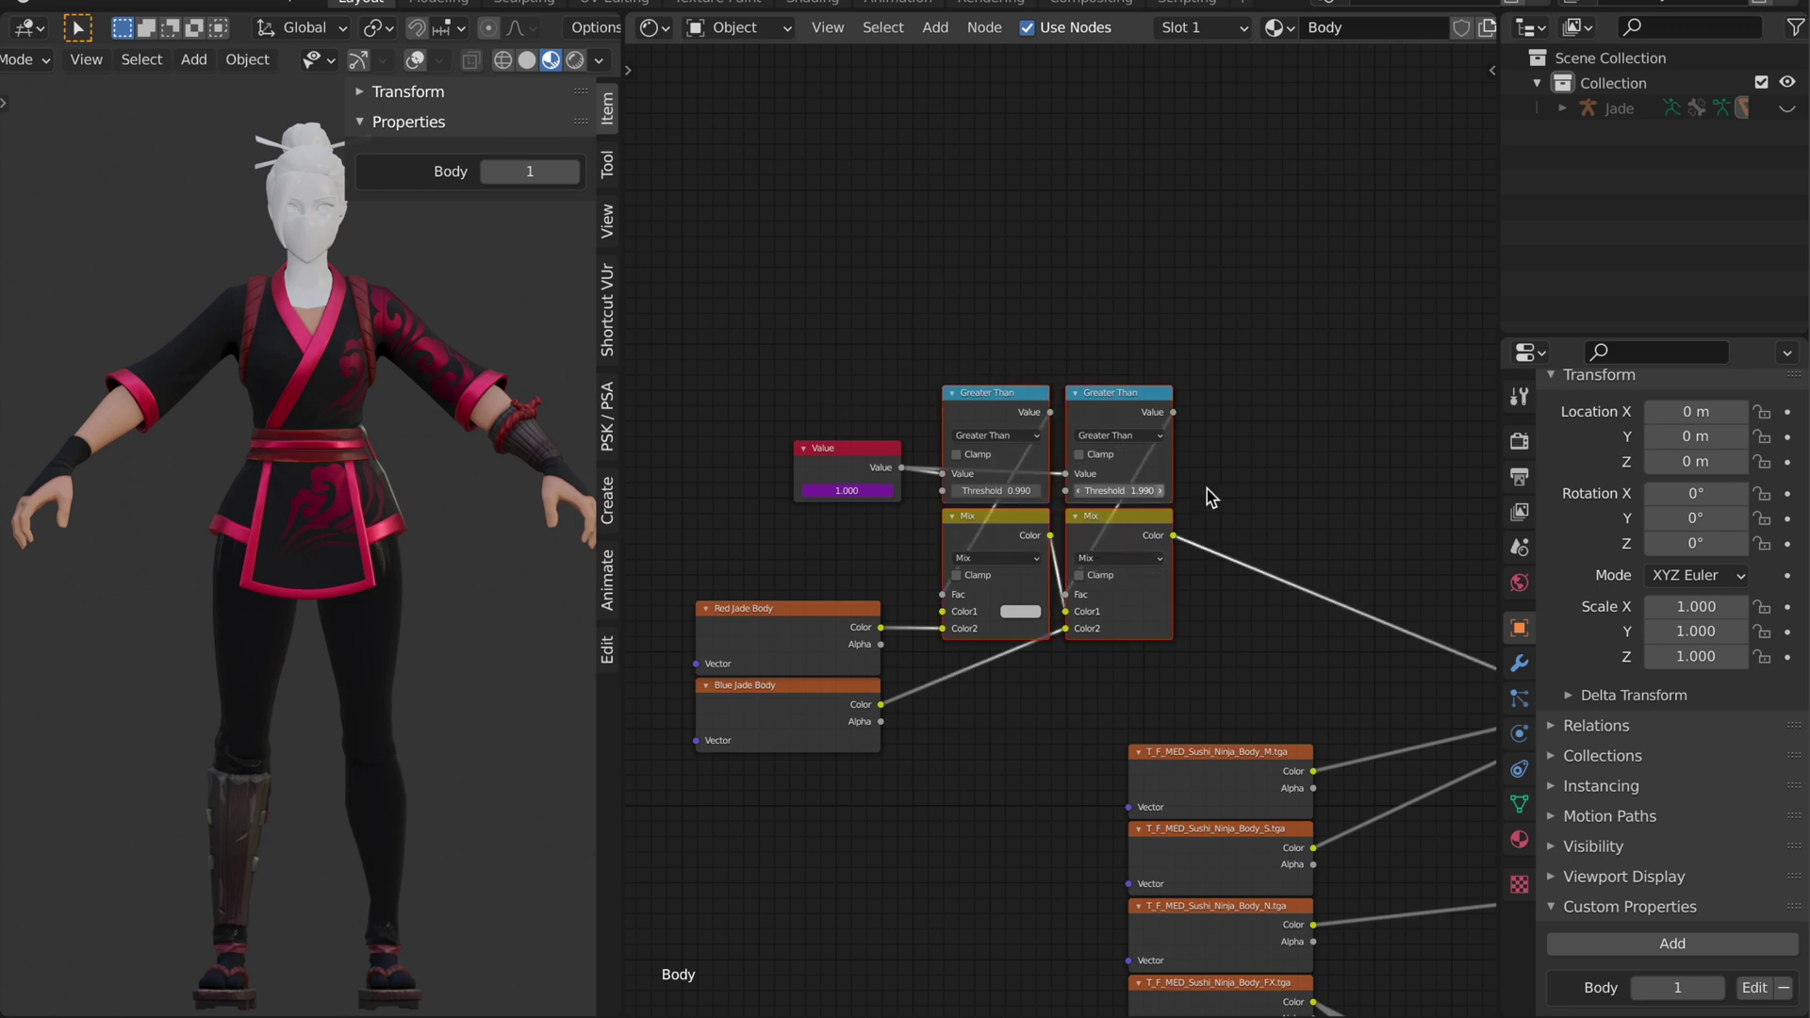
middle_drag(1146, 511, 979, 507)
click(1229, 513)
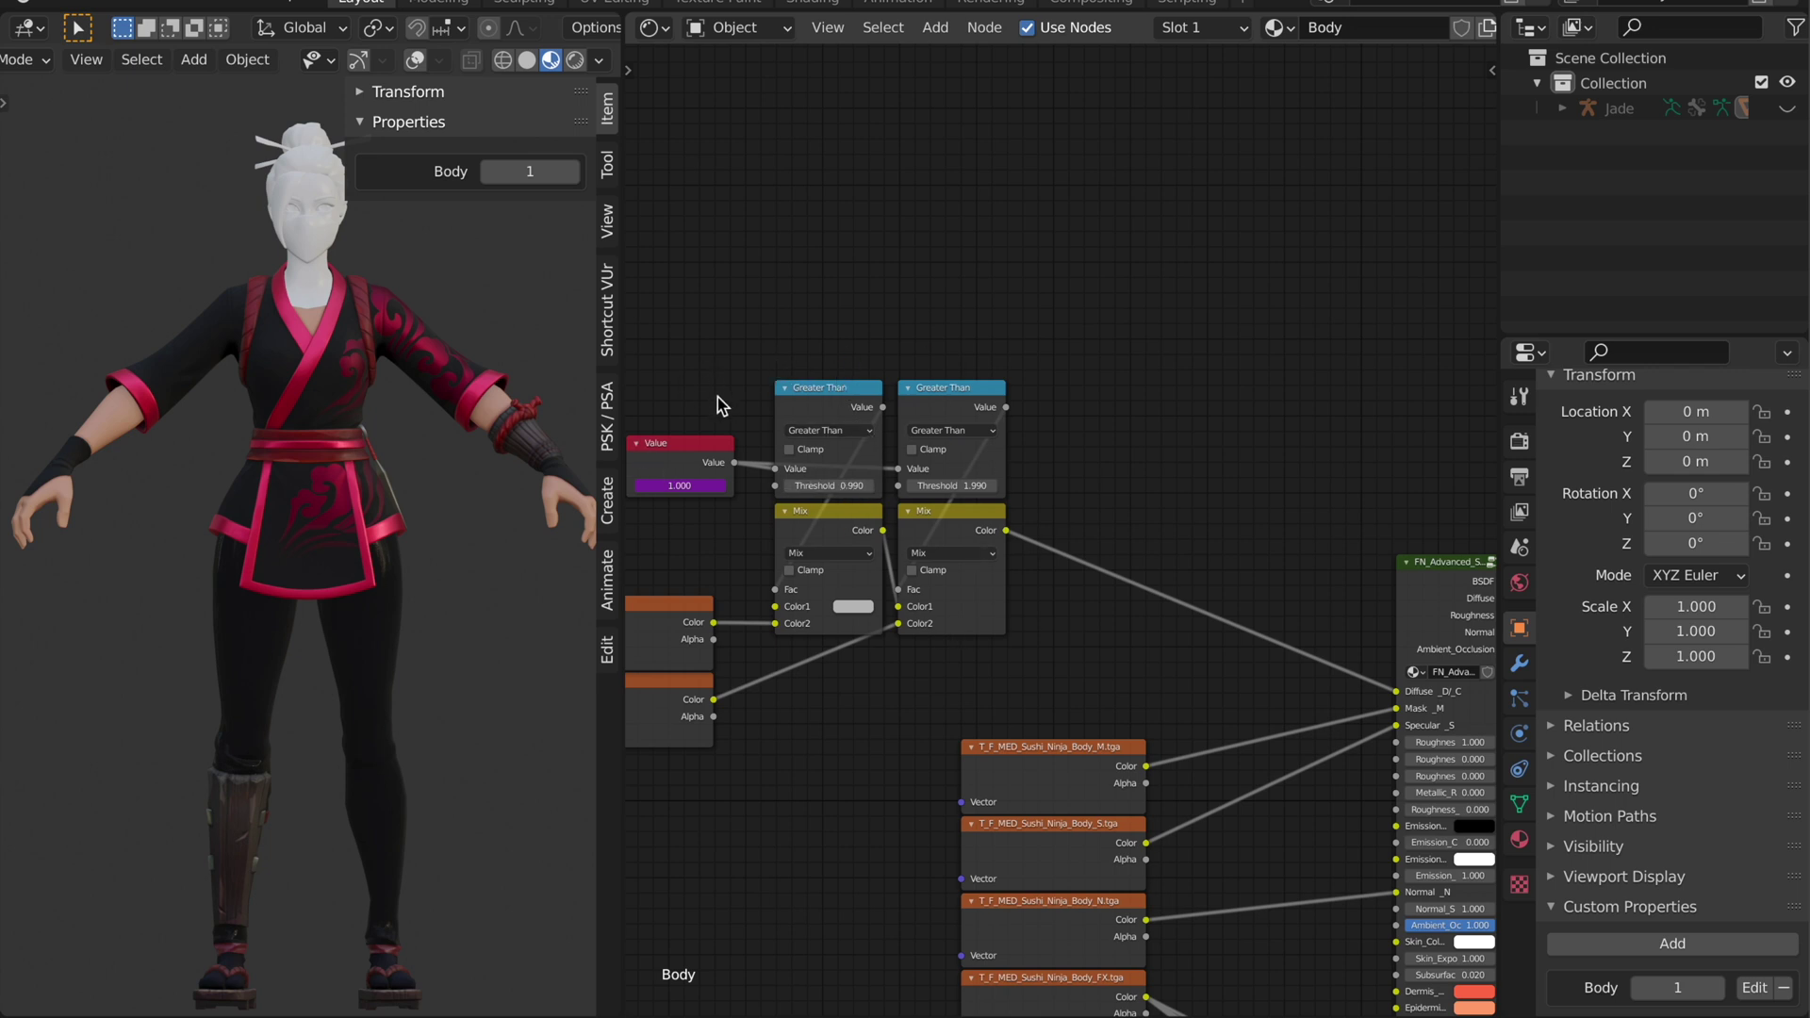
scroll(717, 394, up, 1)
middle_drag(1042, 513, 1356, 514)
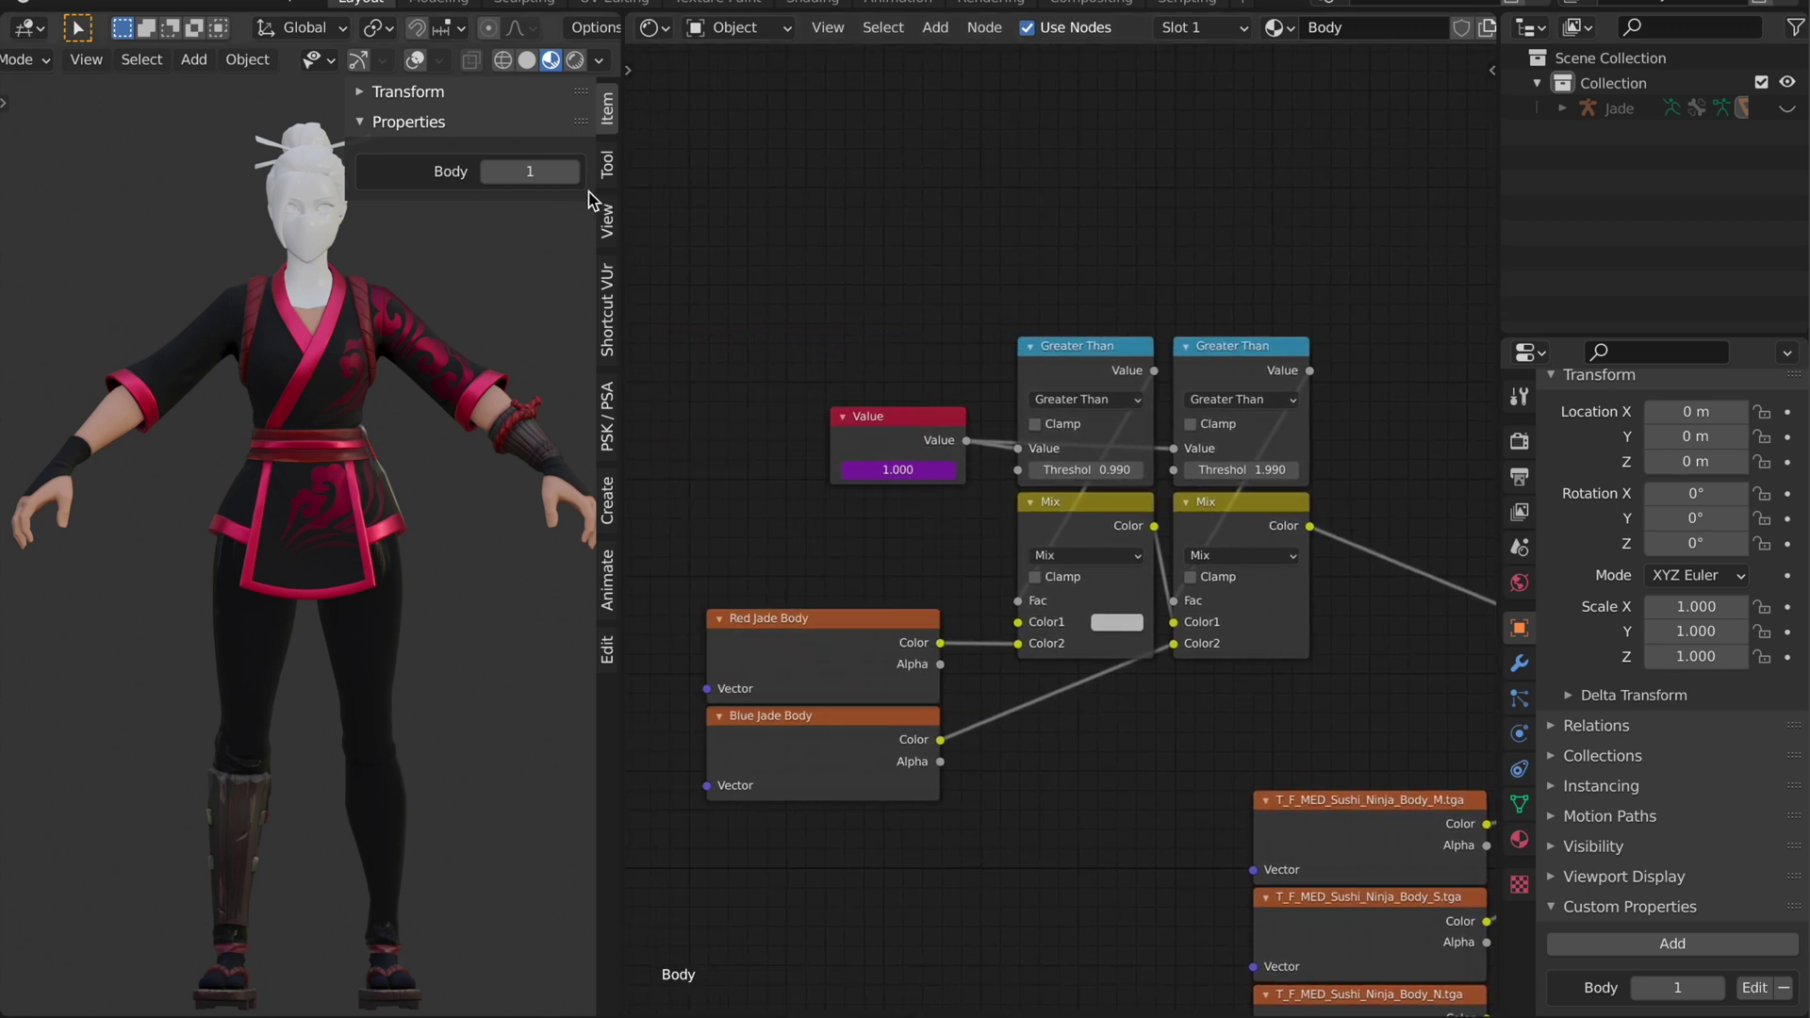
Start the Shortcut VUr key display and hide the 3D viewport's sidebar
key(n)
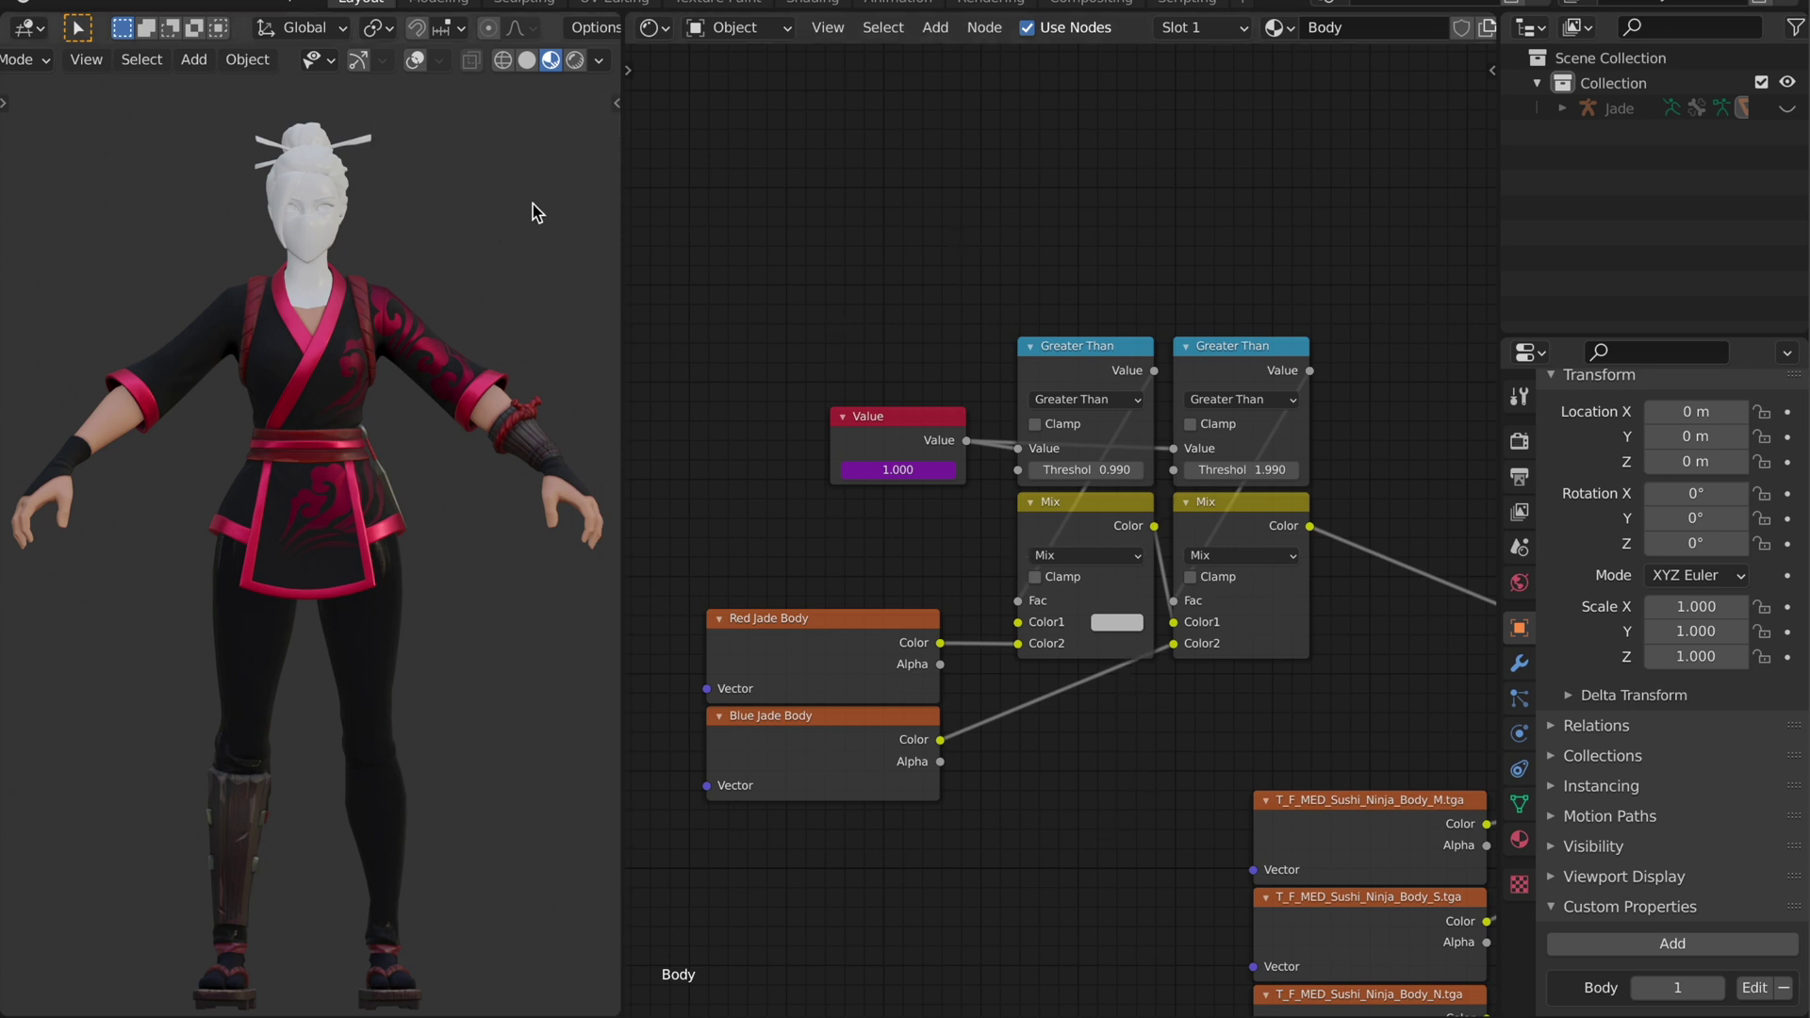
key(n)
click(609, 316)
click(483, 129)
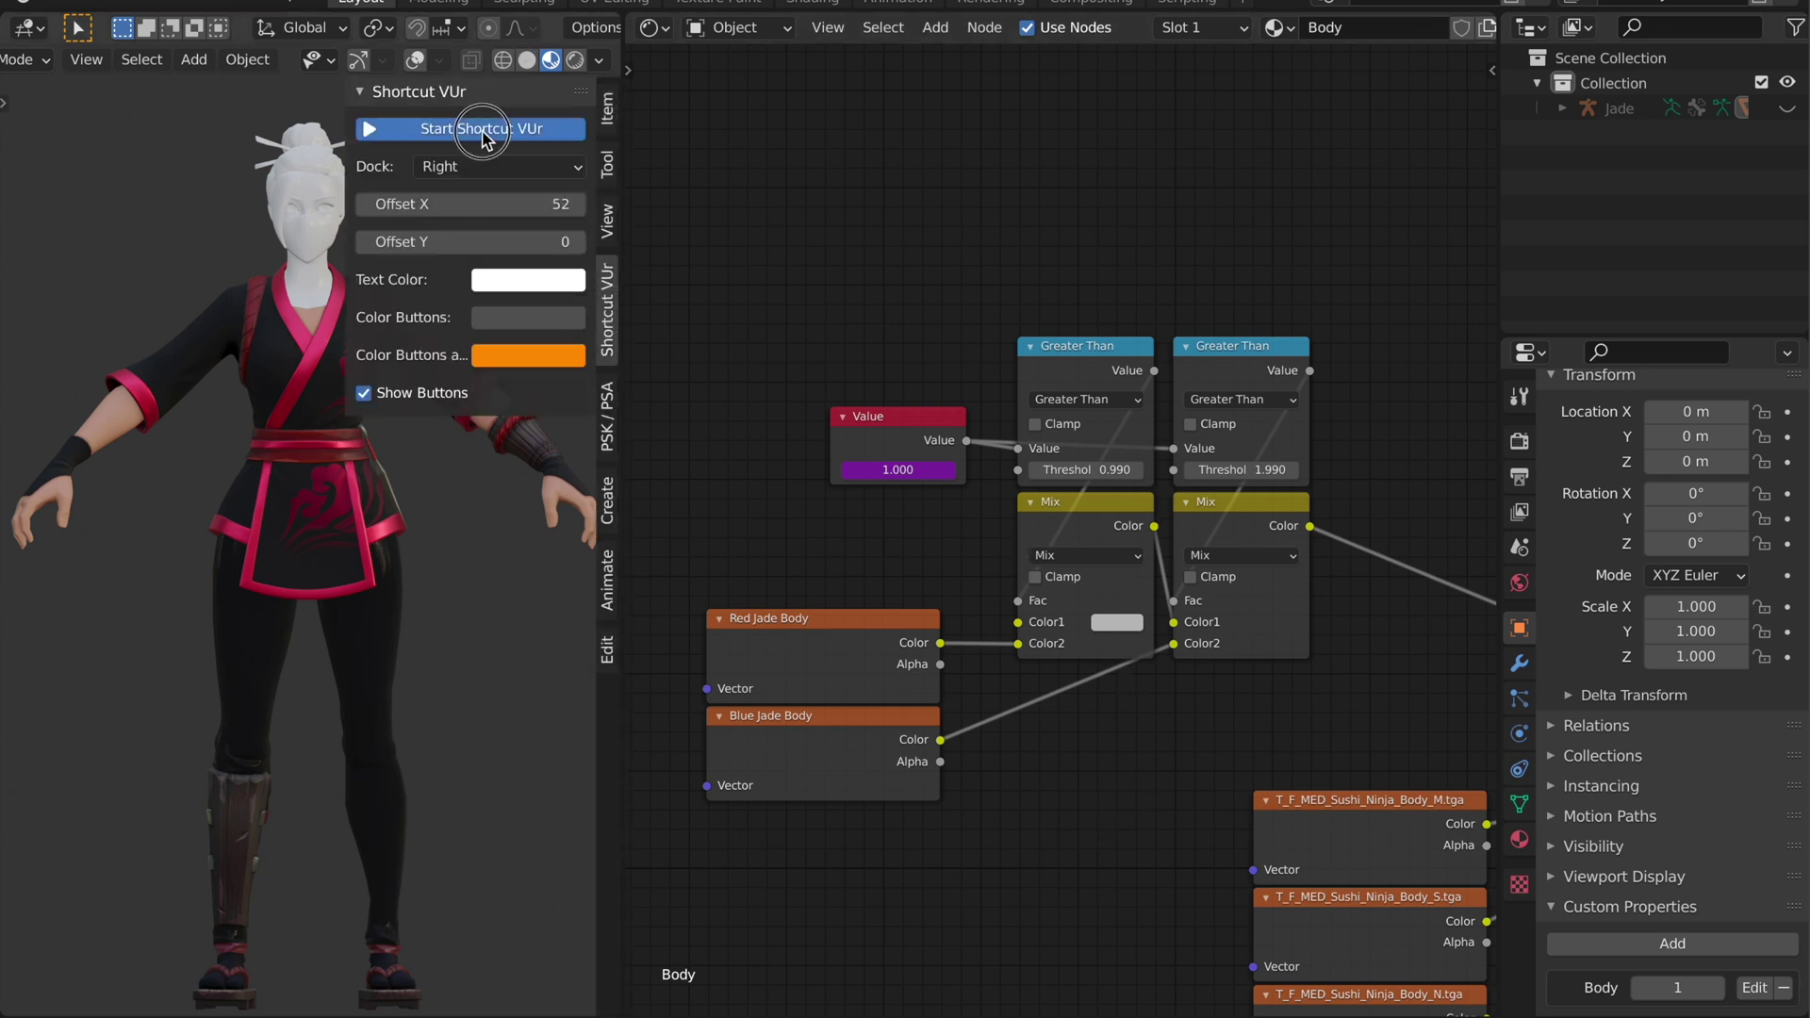
key(n)
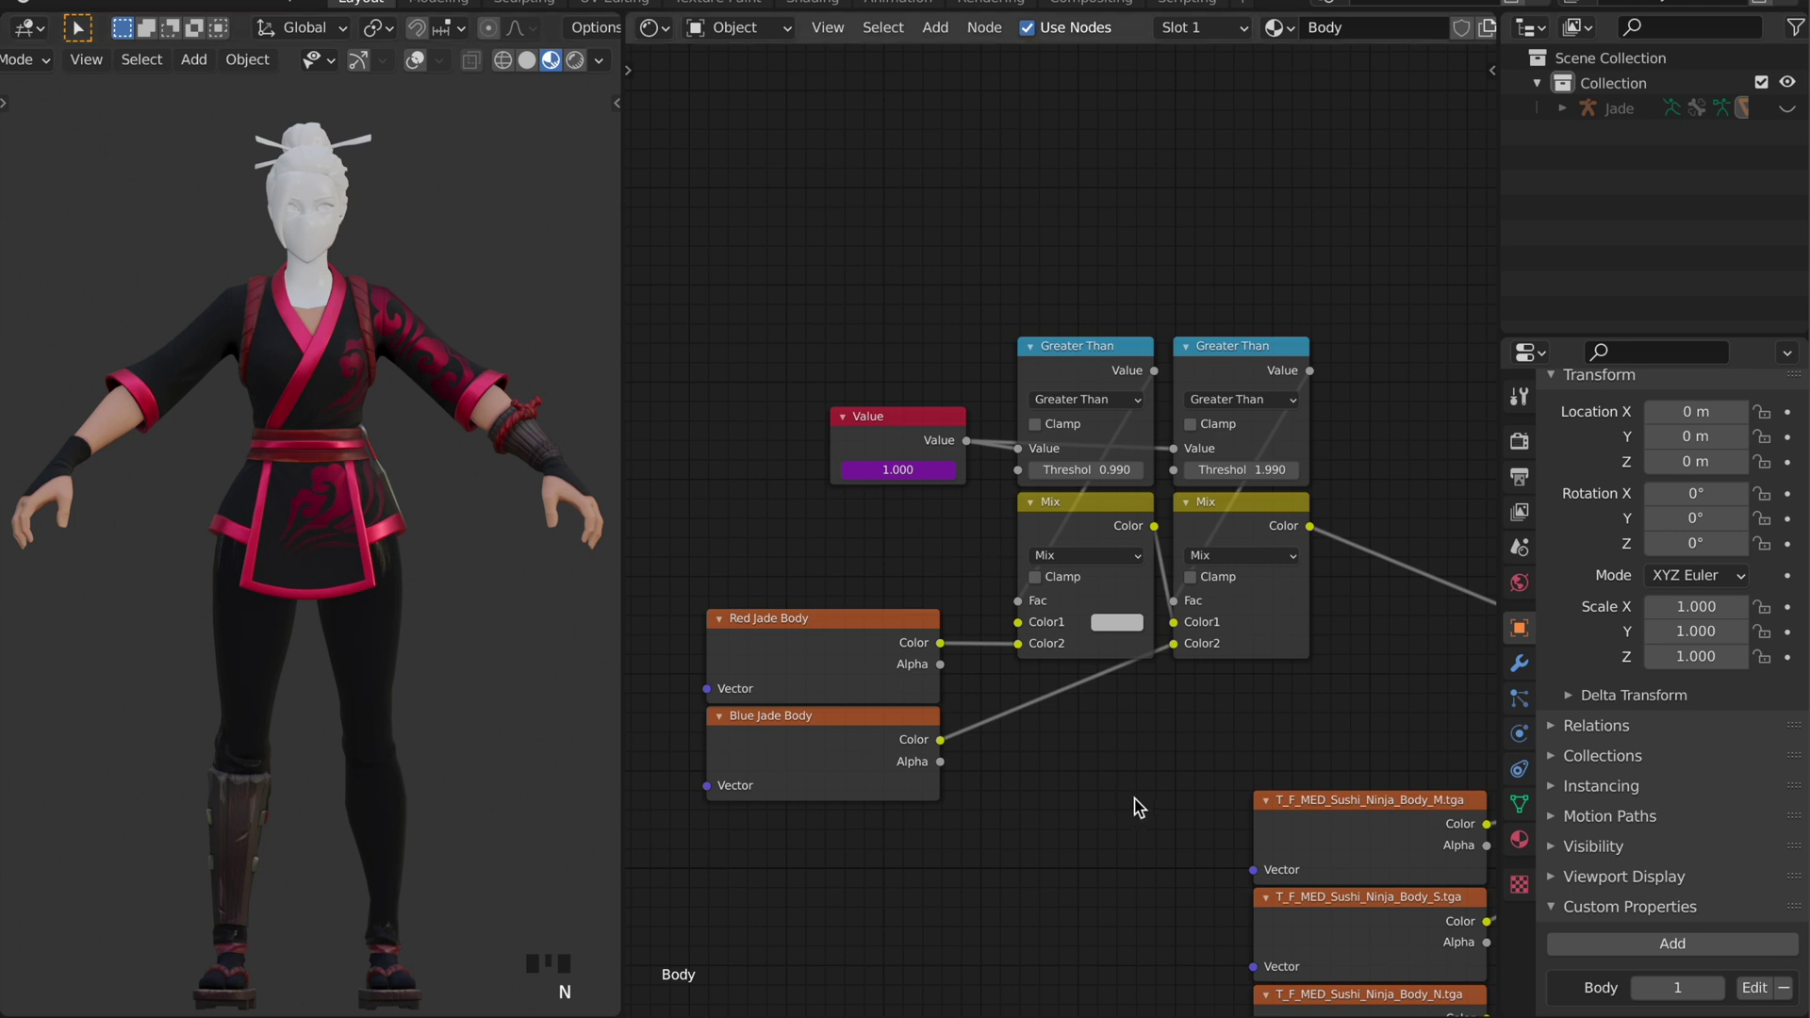
drag(749, 224, 1220, 659)
scroll(1223, 657, down, 2)
middle_drag(1223, 657, 1108, 667)
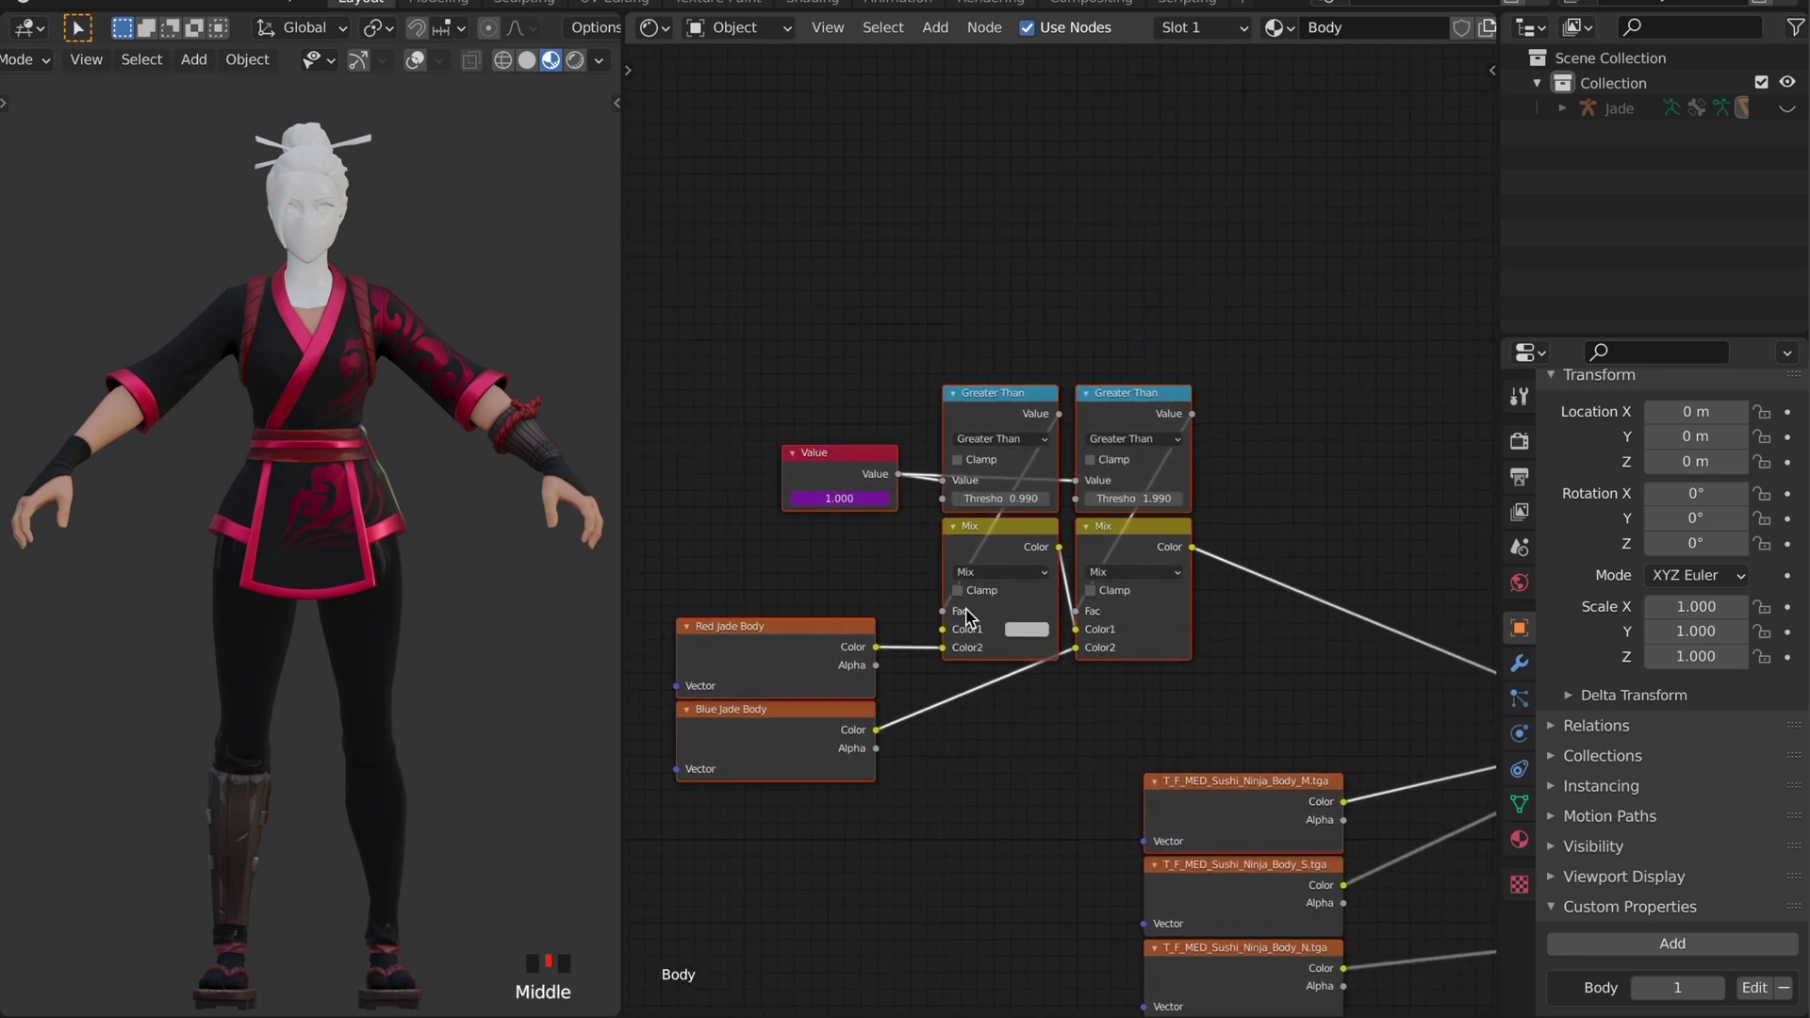
key(ctrl+g)
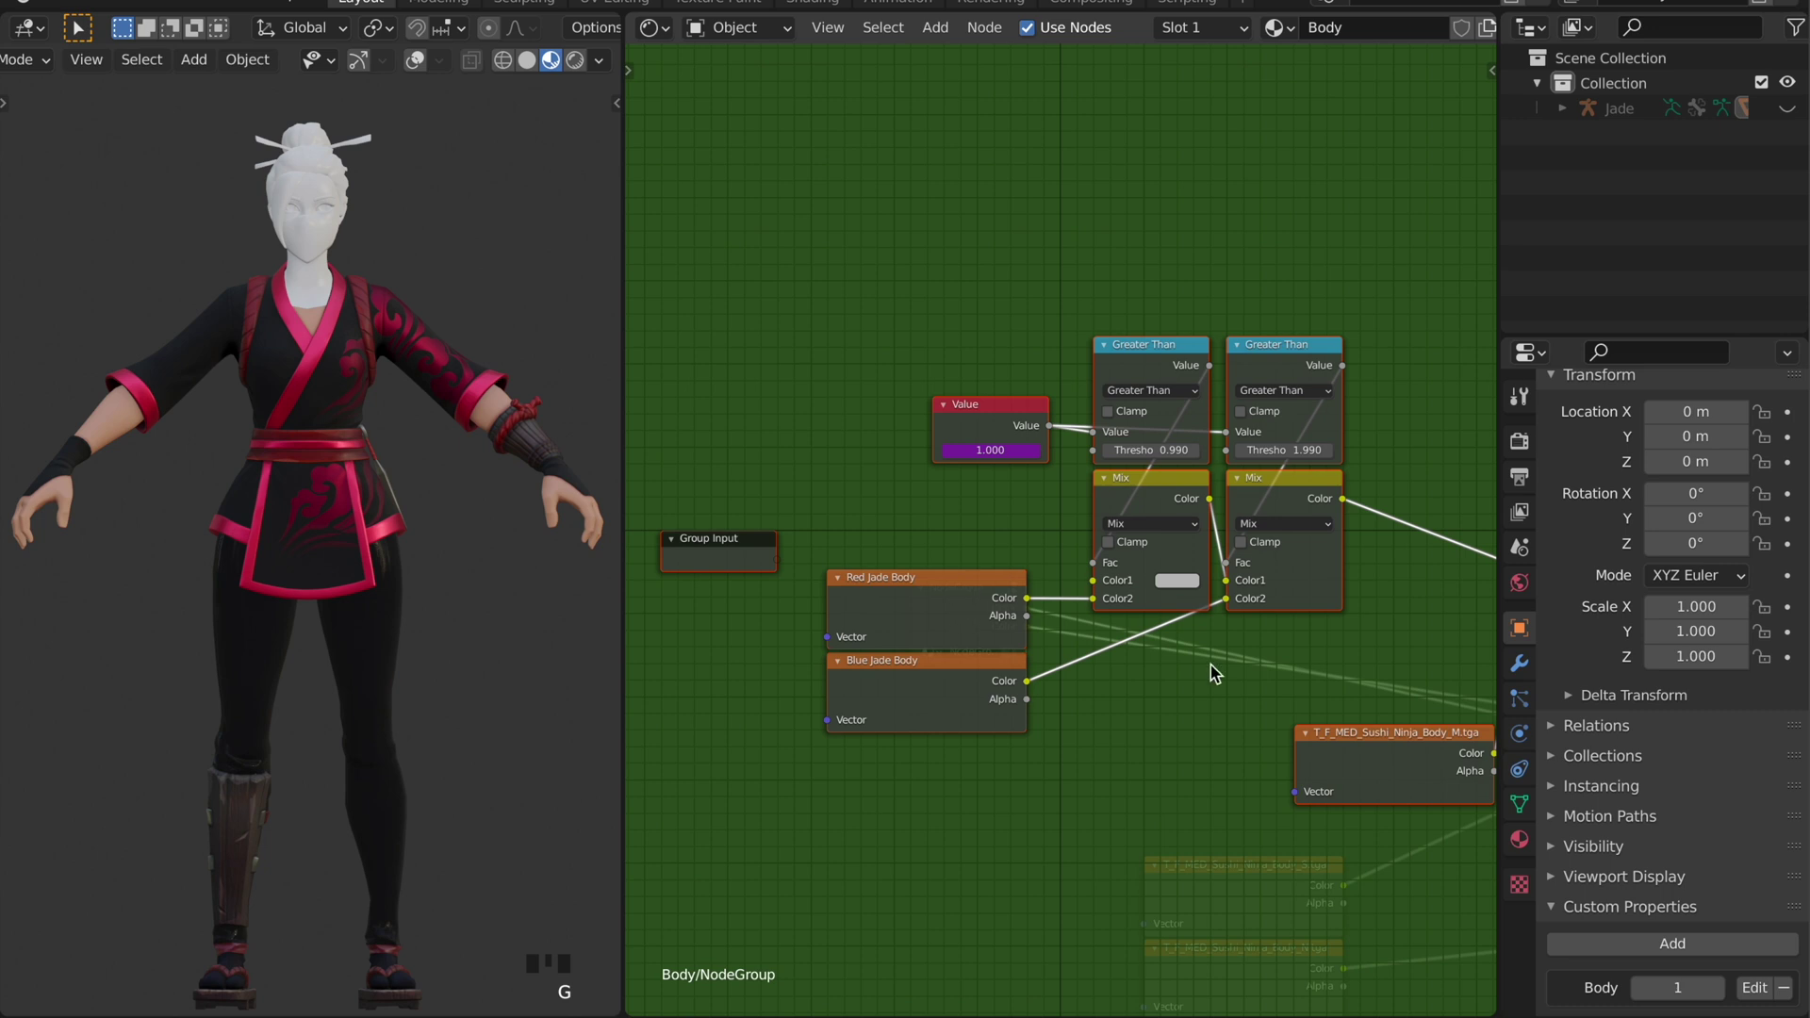
middle_drag(1329, 702, 1227, 690)
key(ctrl+z)
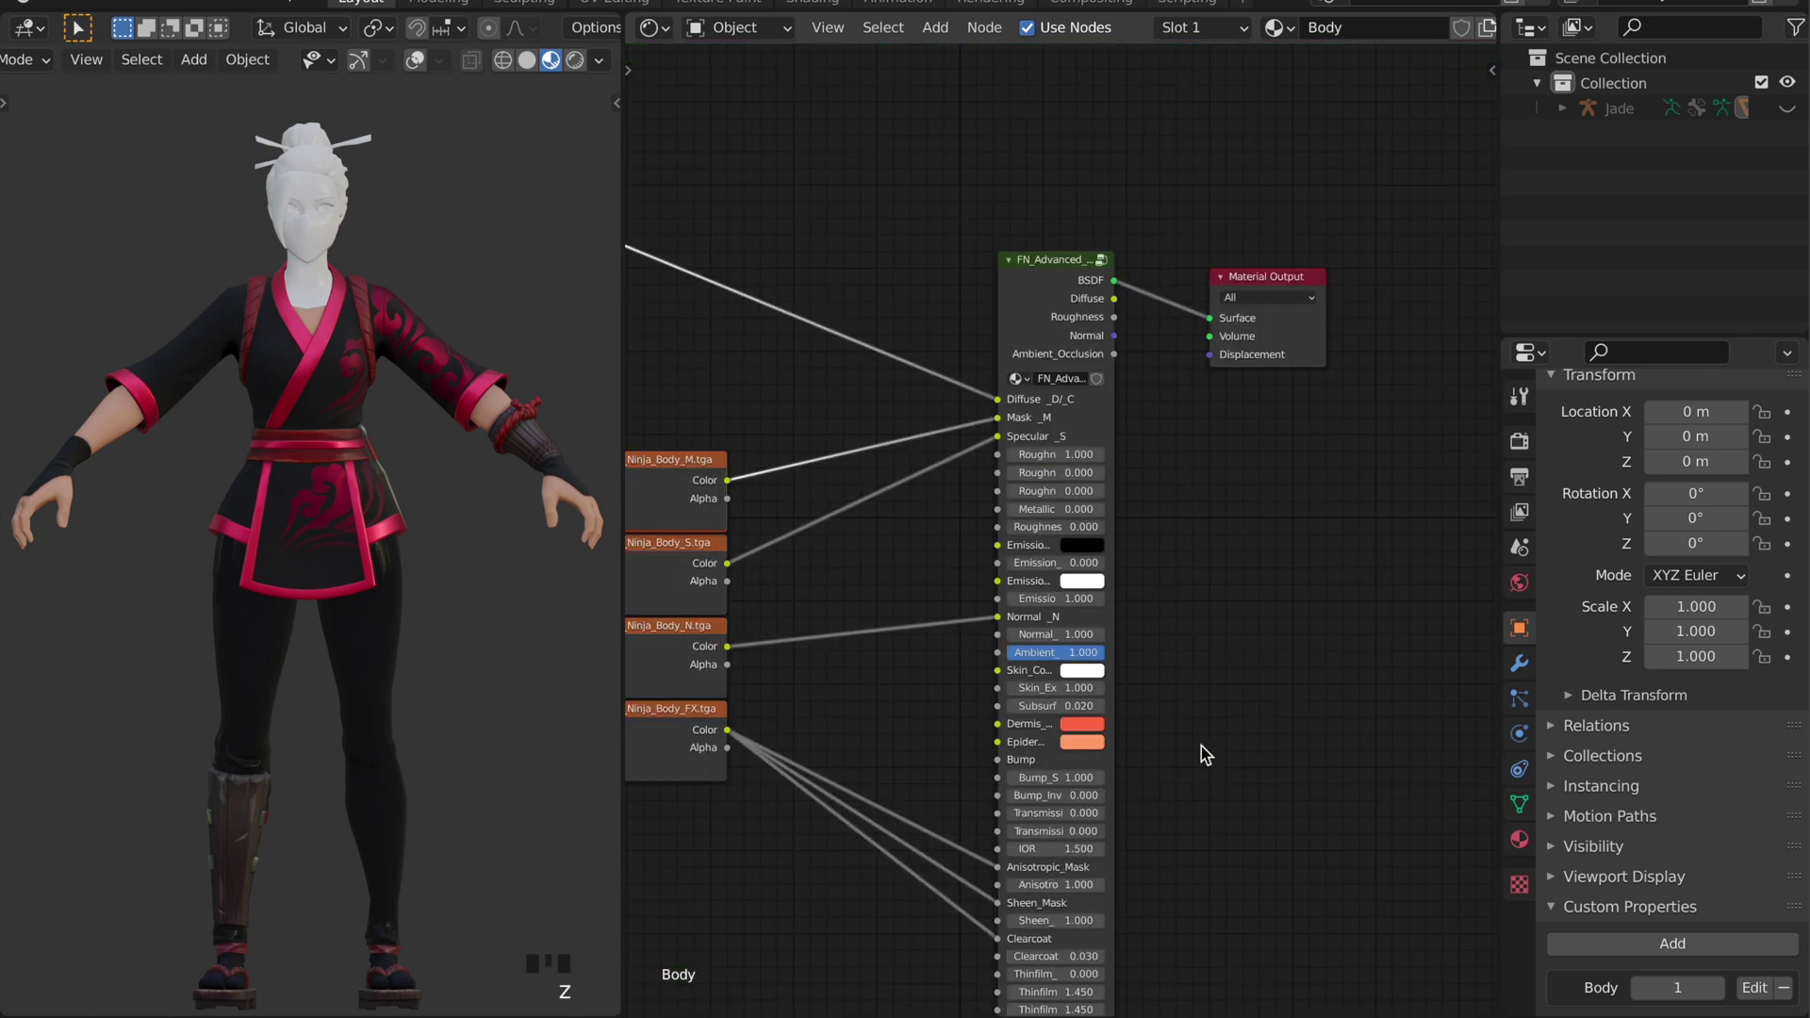
middle_drag(790, 556, 1094, 607)
shift+click(888, 535)
middle_drag(844, 499, 1050, 544)
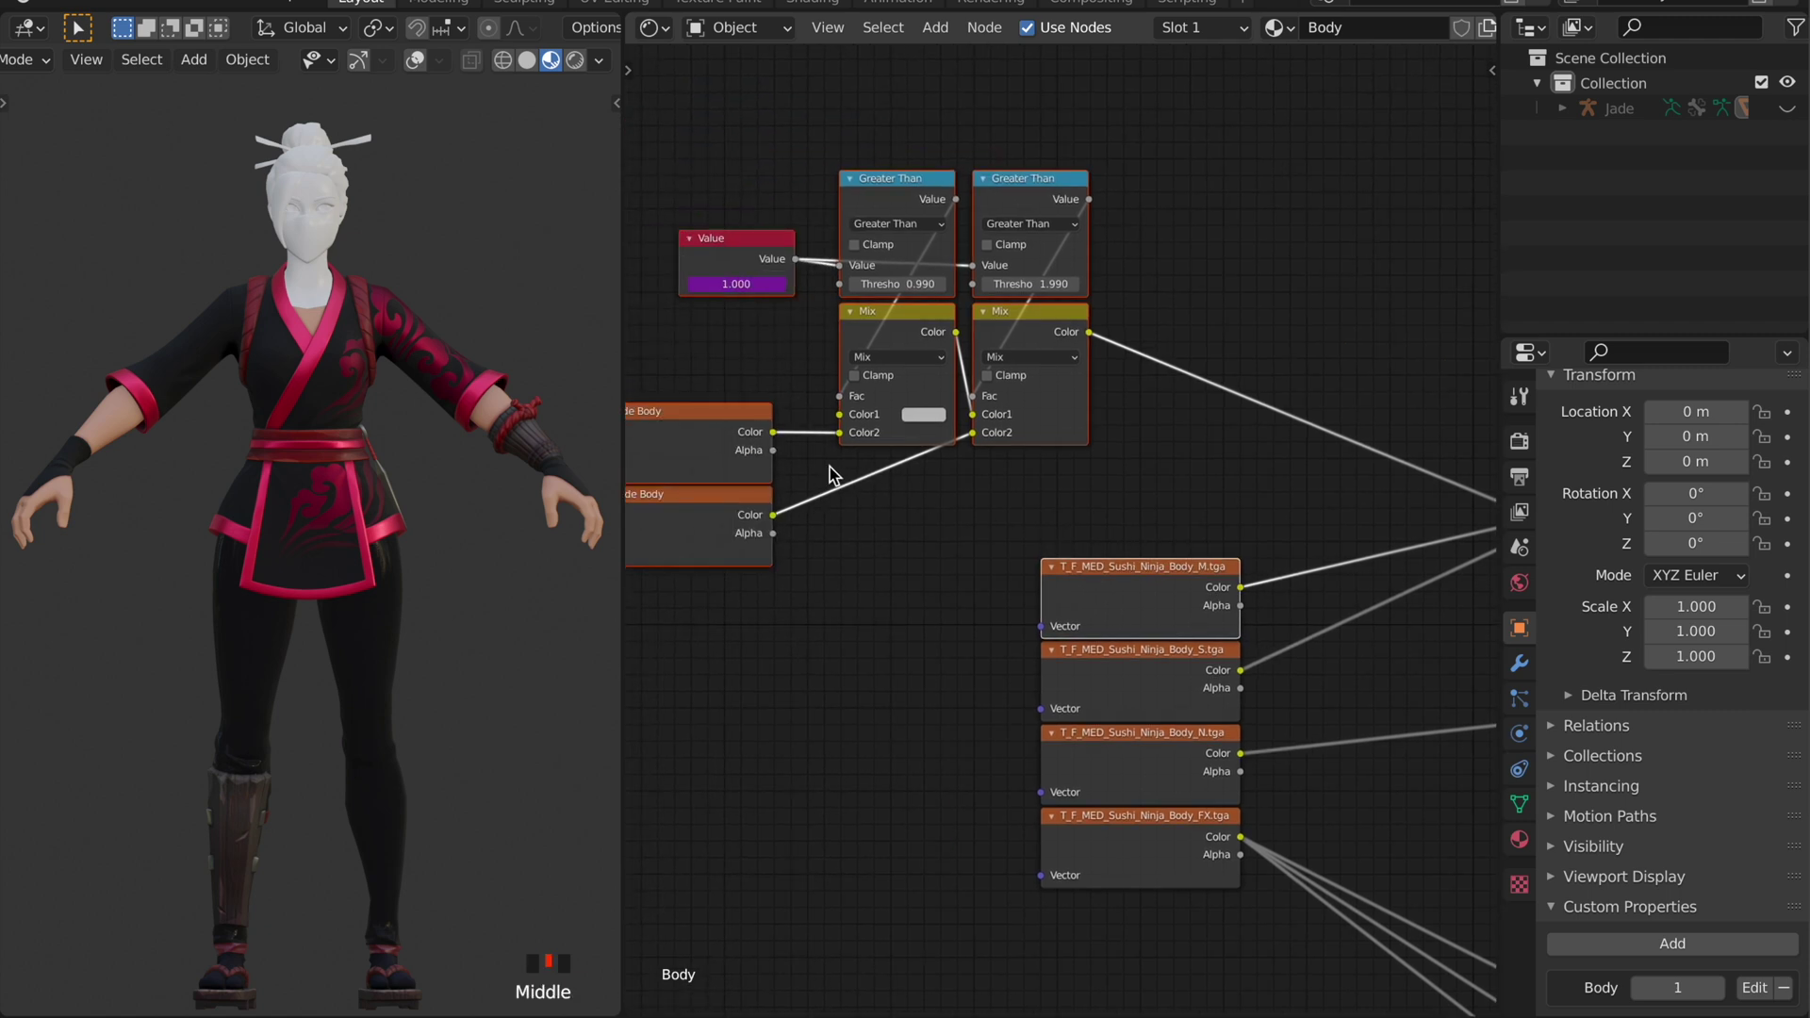
key(ctrl+g)
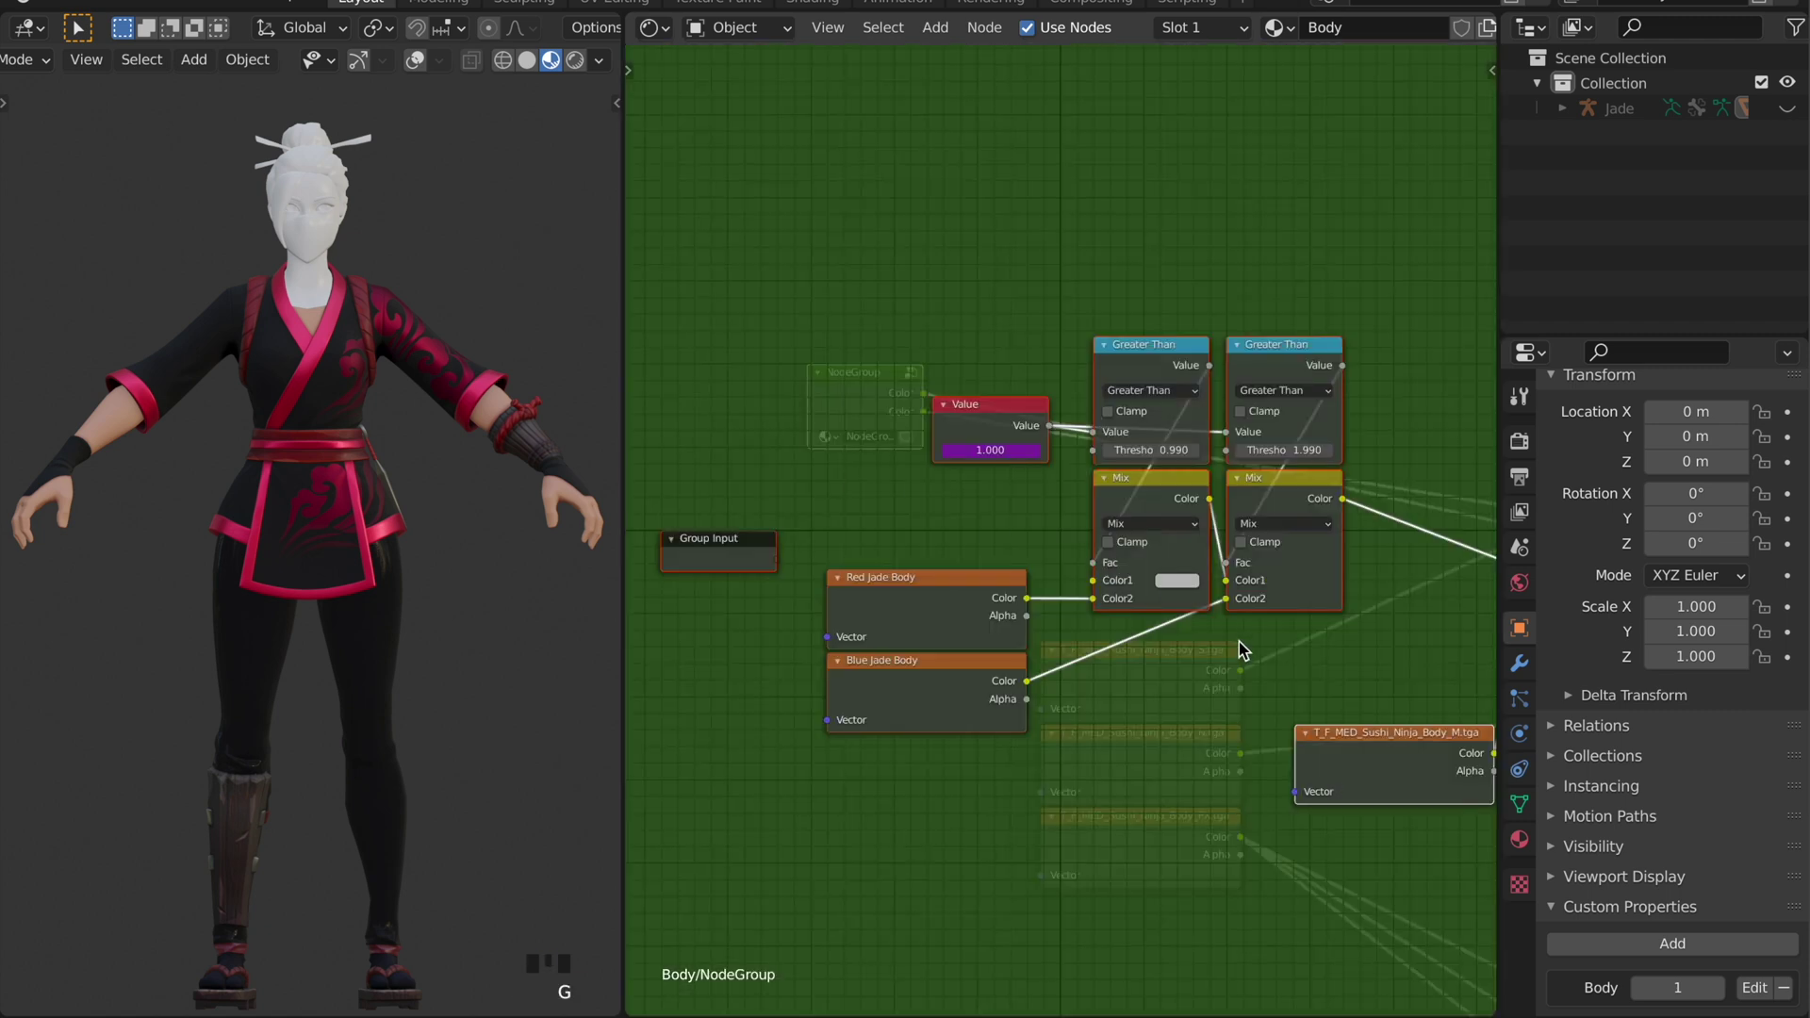
key(ctrl+z)
Group the Value, Greater Than, Mix, Red Jade Body and Blue Jade Body nodes into one node group and exit it
click(925, 411)
middle_drag(984, 480, 1433, 624)
drag(764, 271, 1143, 594)
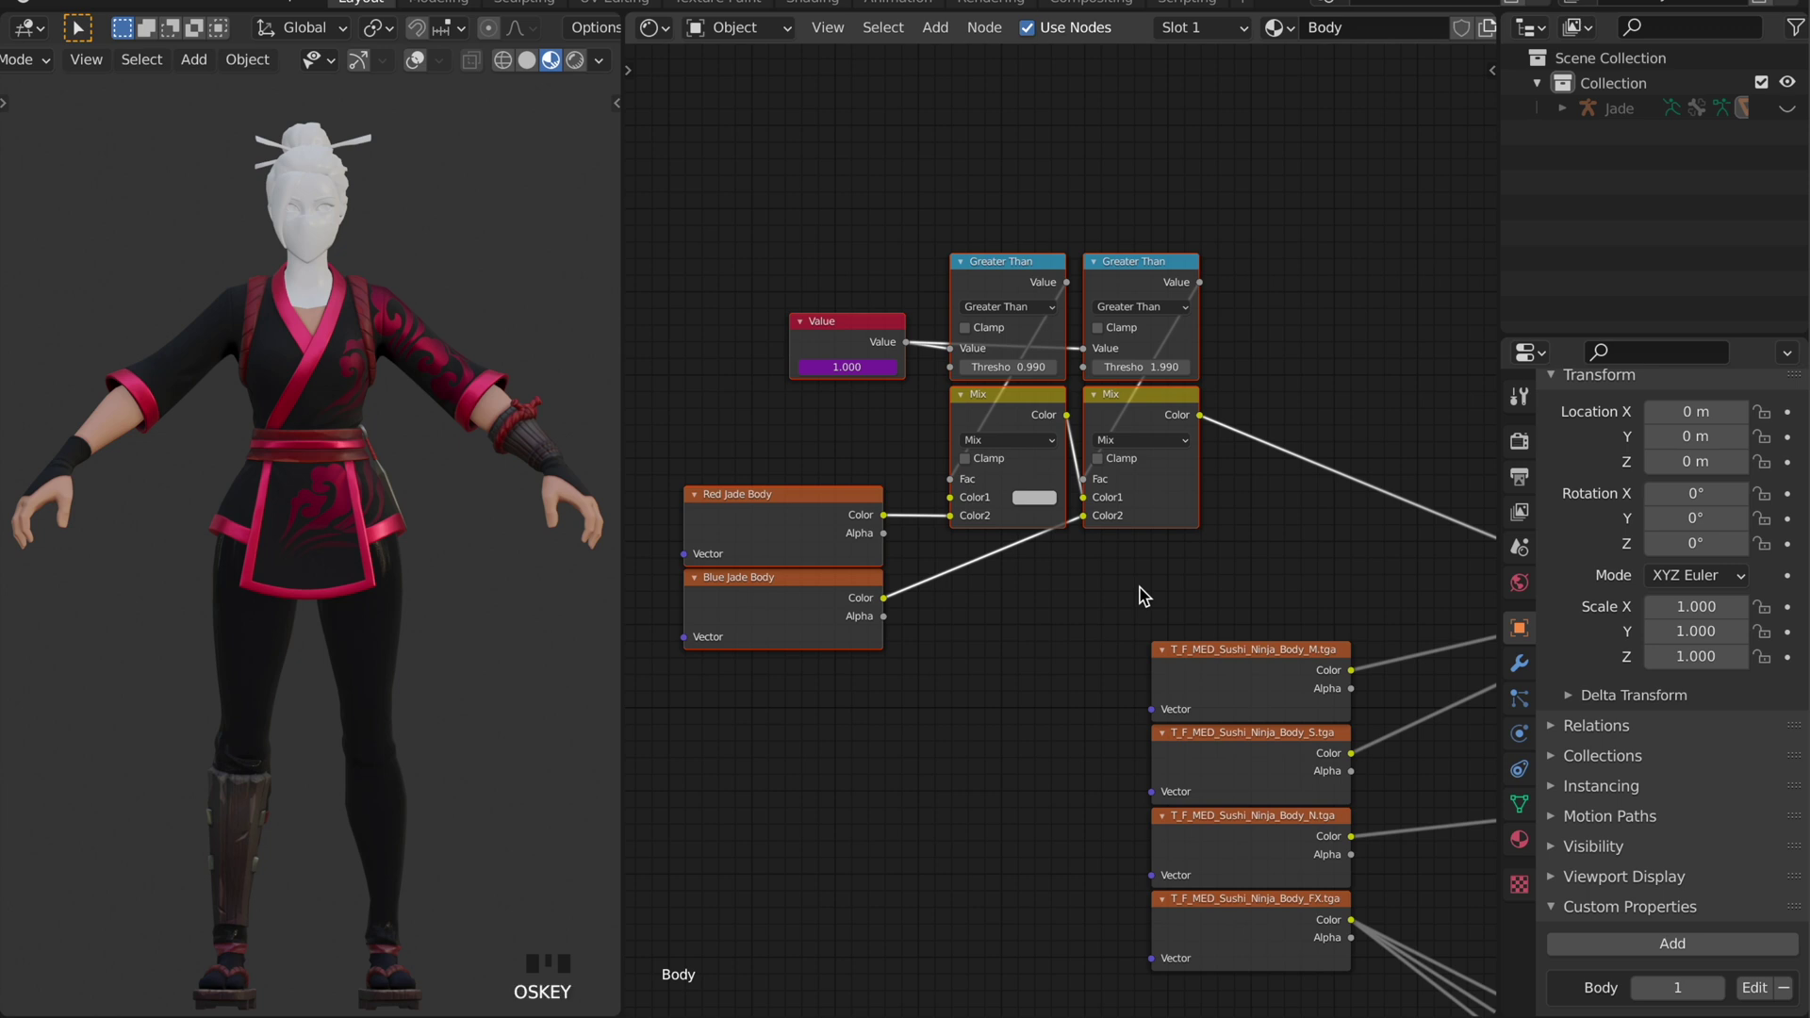
key(ctrl+g)
middle_drag(1151, 603, 879, 549)
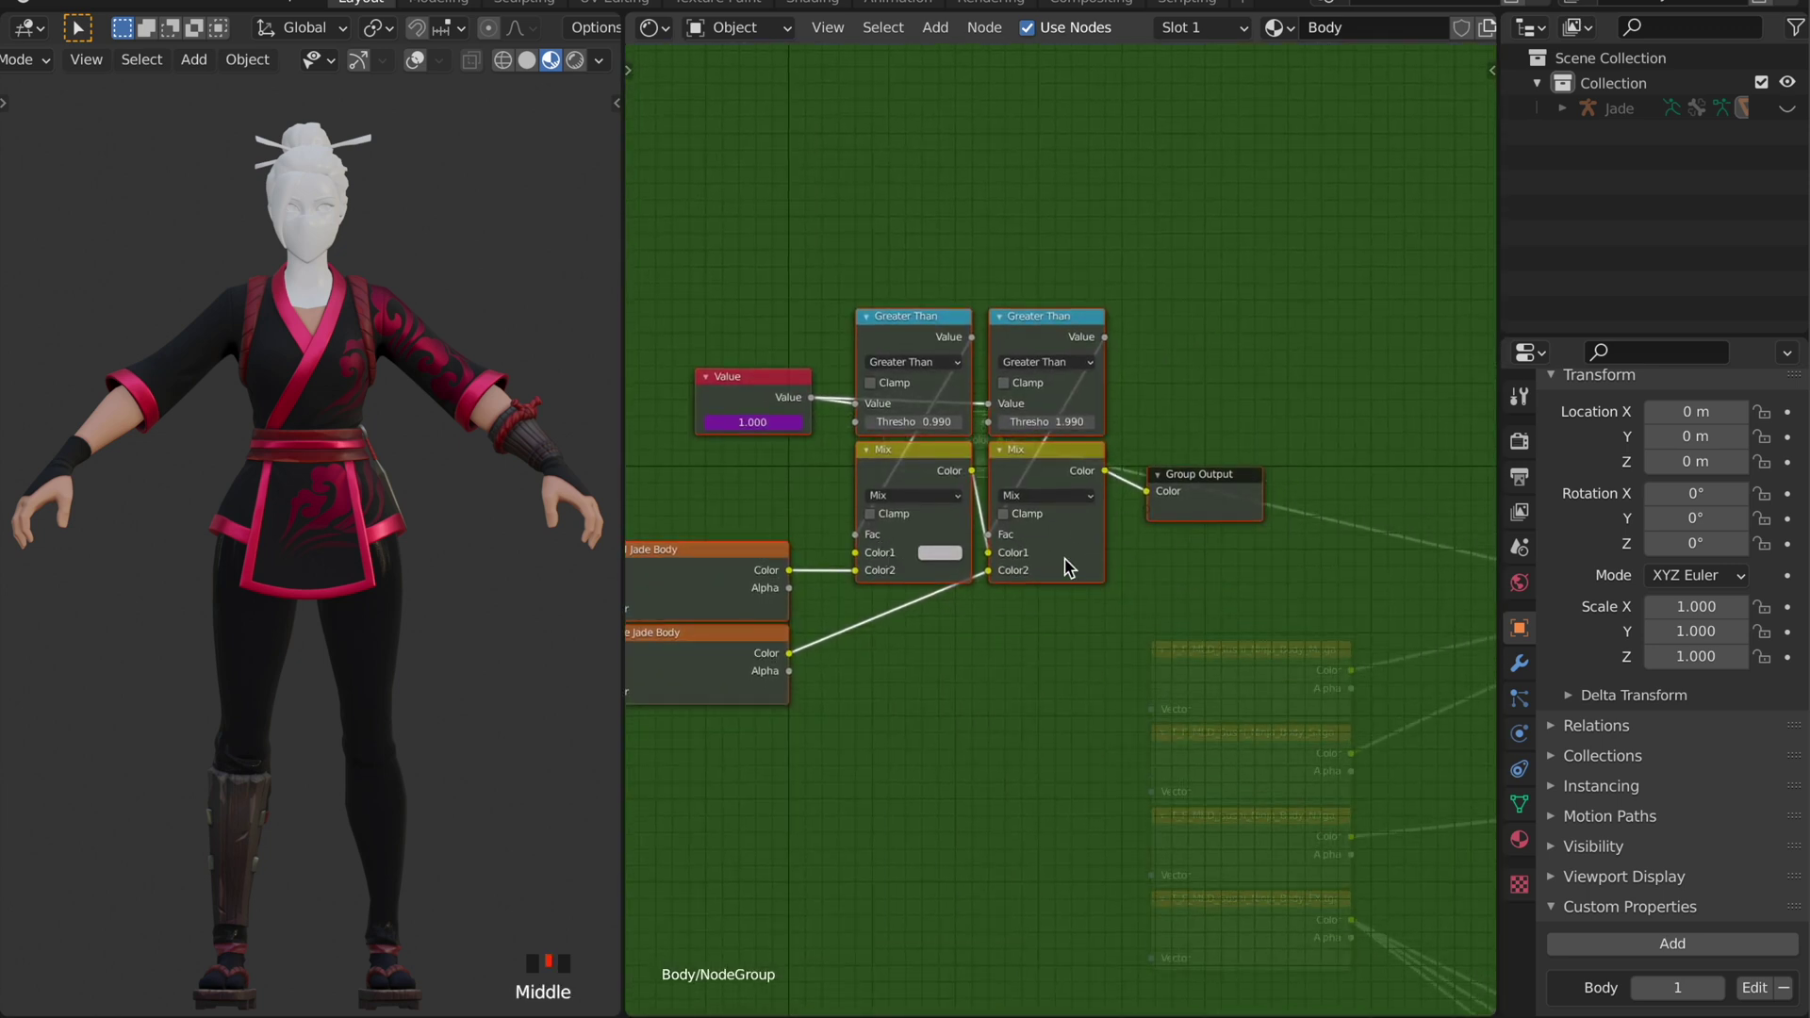
key(Tab)
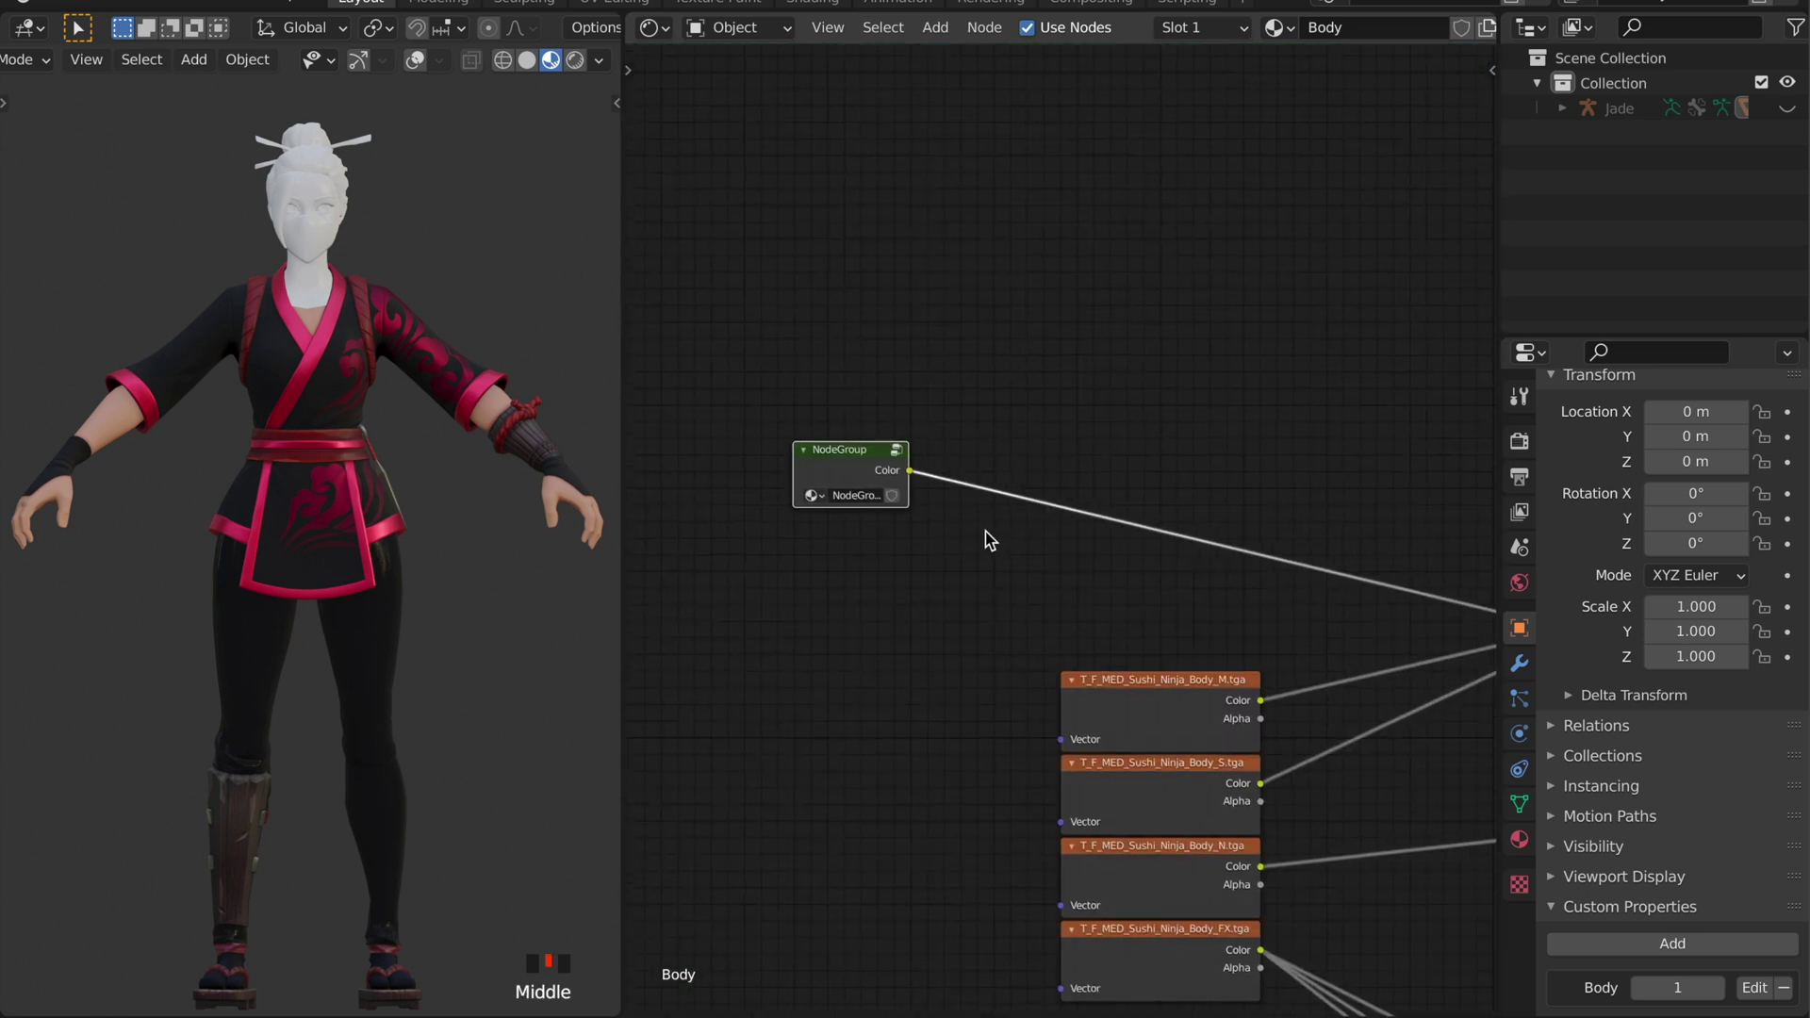
Place the new node group above the T_F_MED_Sushi_Ninja_Body_M.tga node and label it Body
drag(850, 462, 1201, 608)
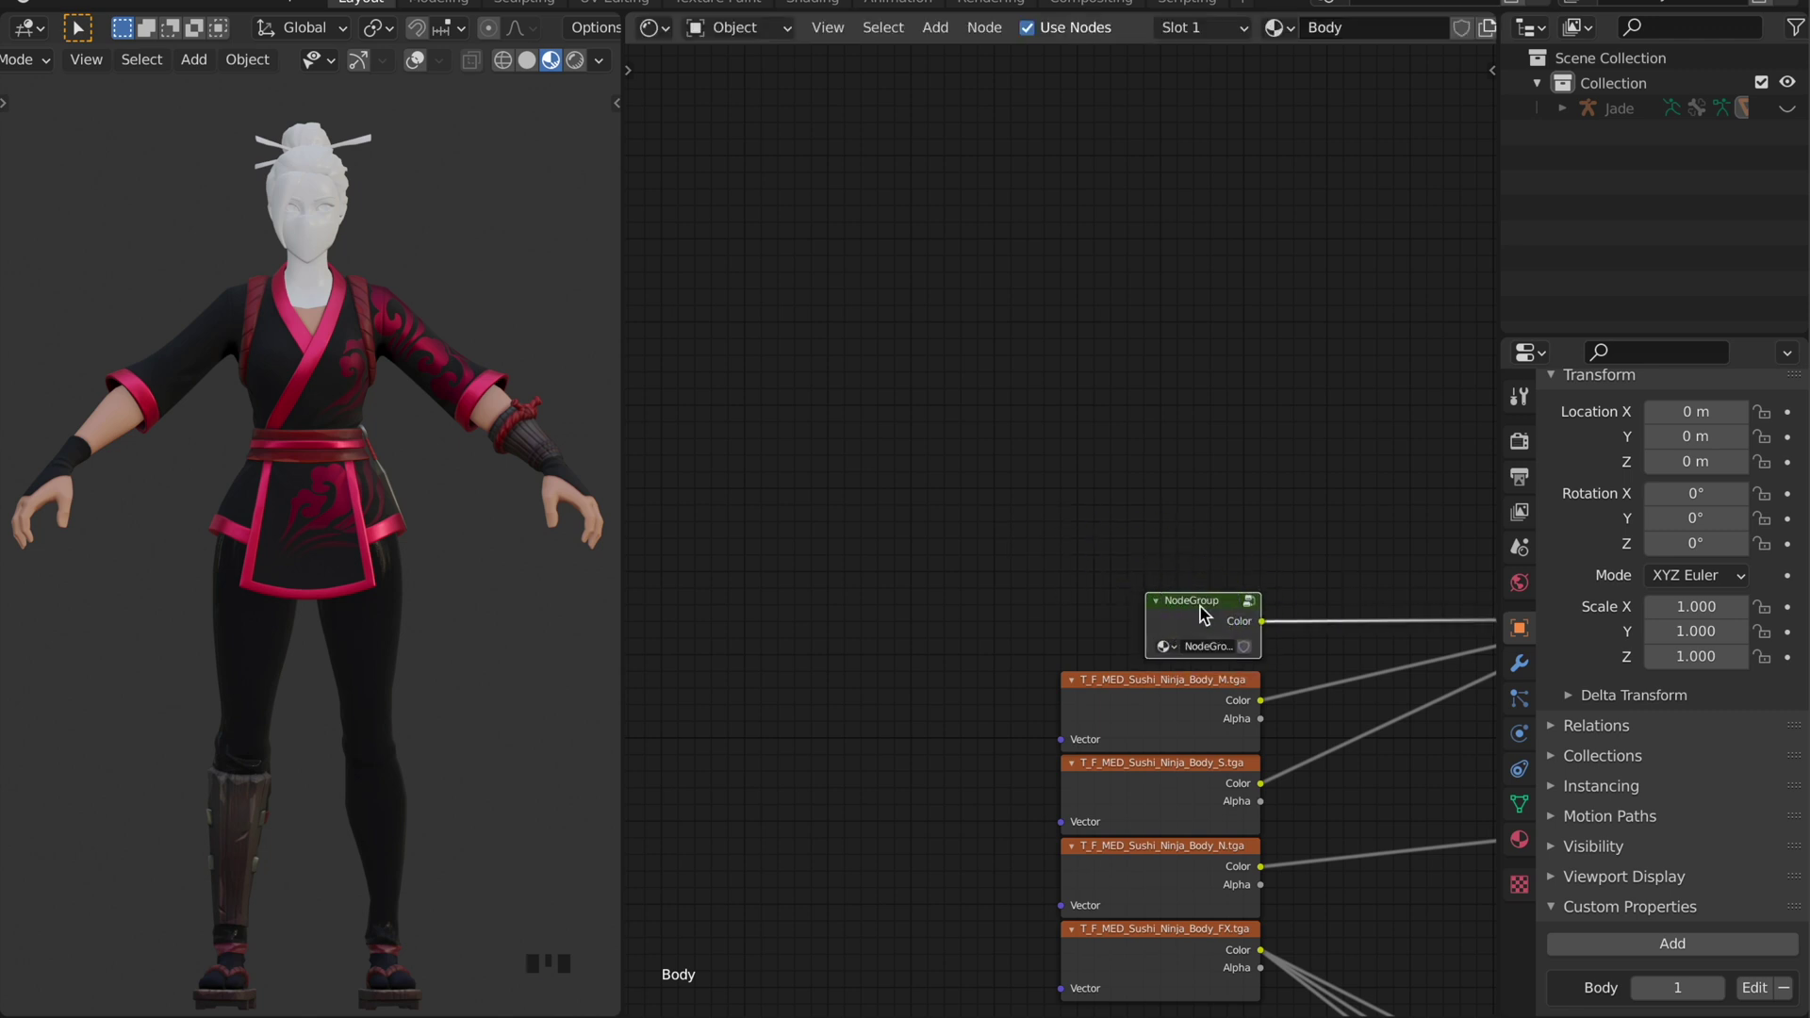
click(1196, 607)
key(F2)
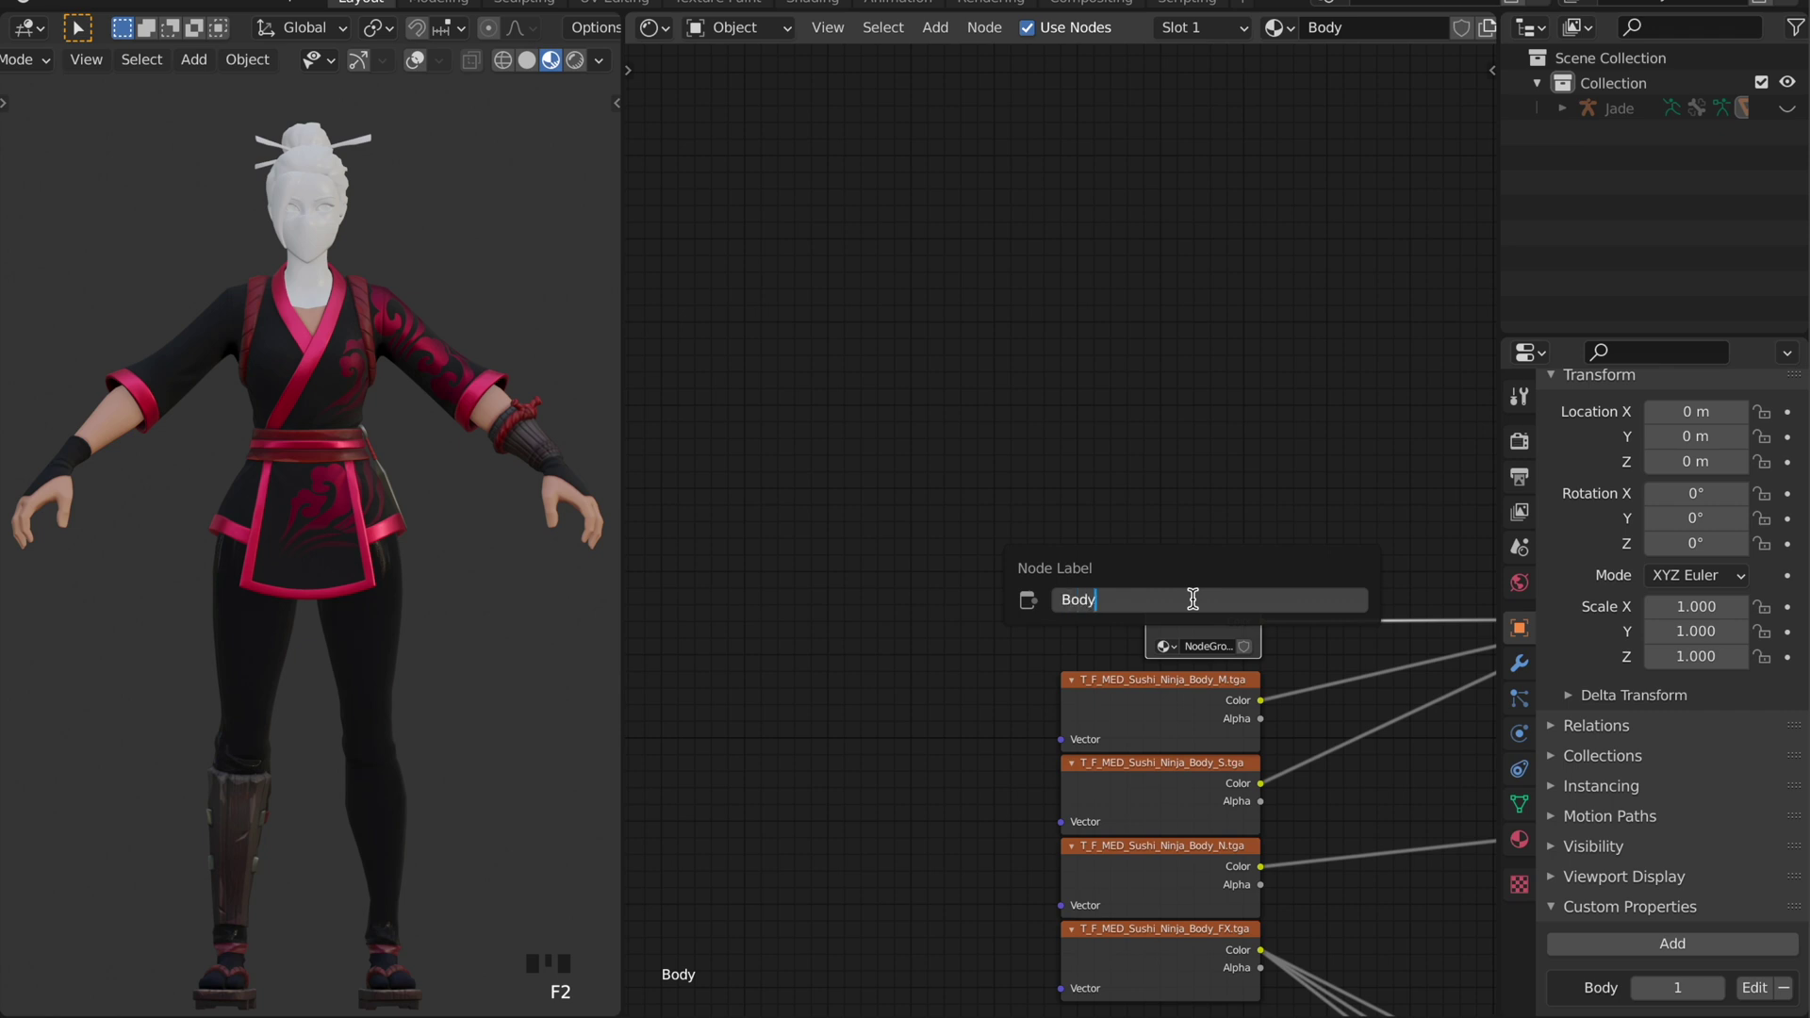
key(Return)
Hide the Body group node's options and tuck it directly above the T_F_MED_Sushi_Ninja_Body_M.tga node
right_click(1200, 611)
click(1197, 631)
click(1214, 622)
mouse_move(1217, 624)
mouse_down()
mouse_move(1233, 627)
mouse_move(1192, 644)
mouse_up()
click(1164, 509)
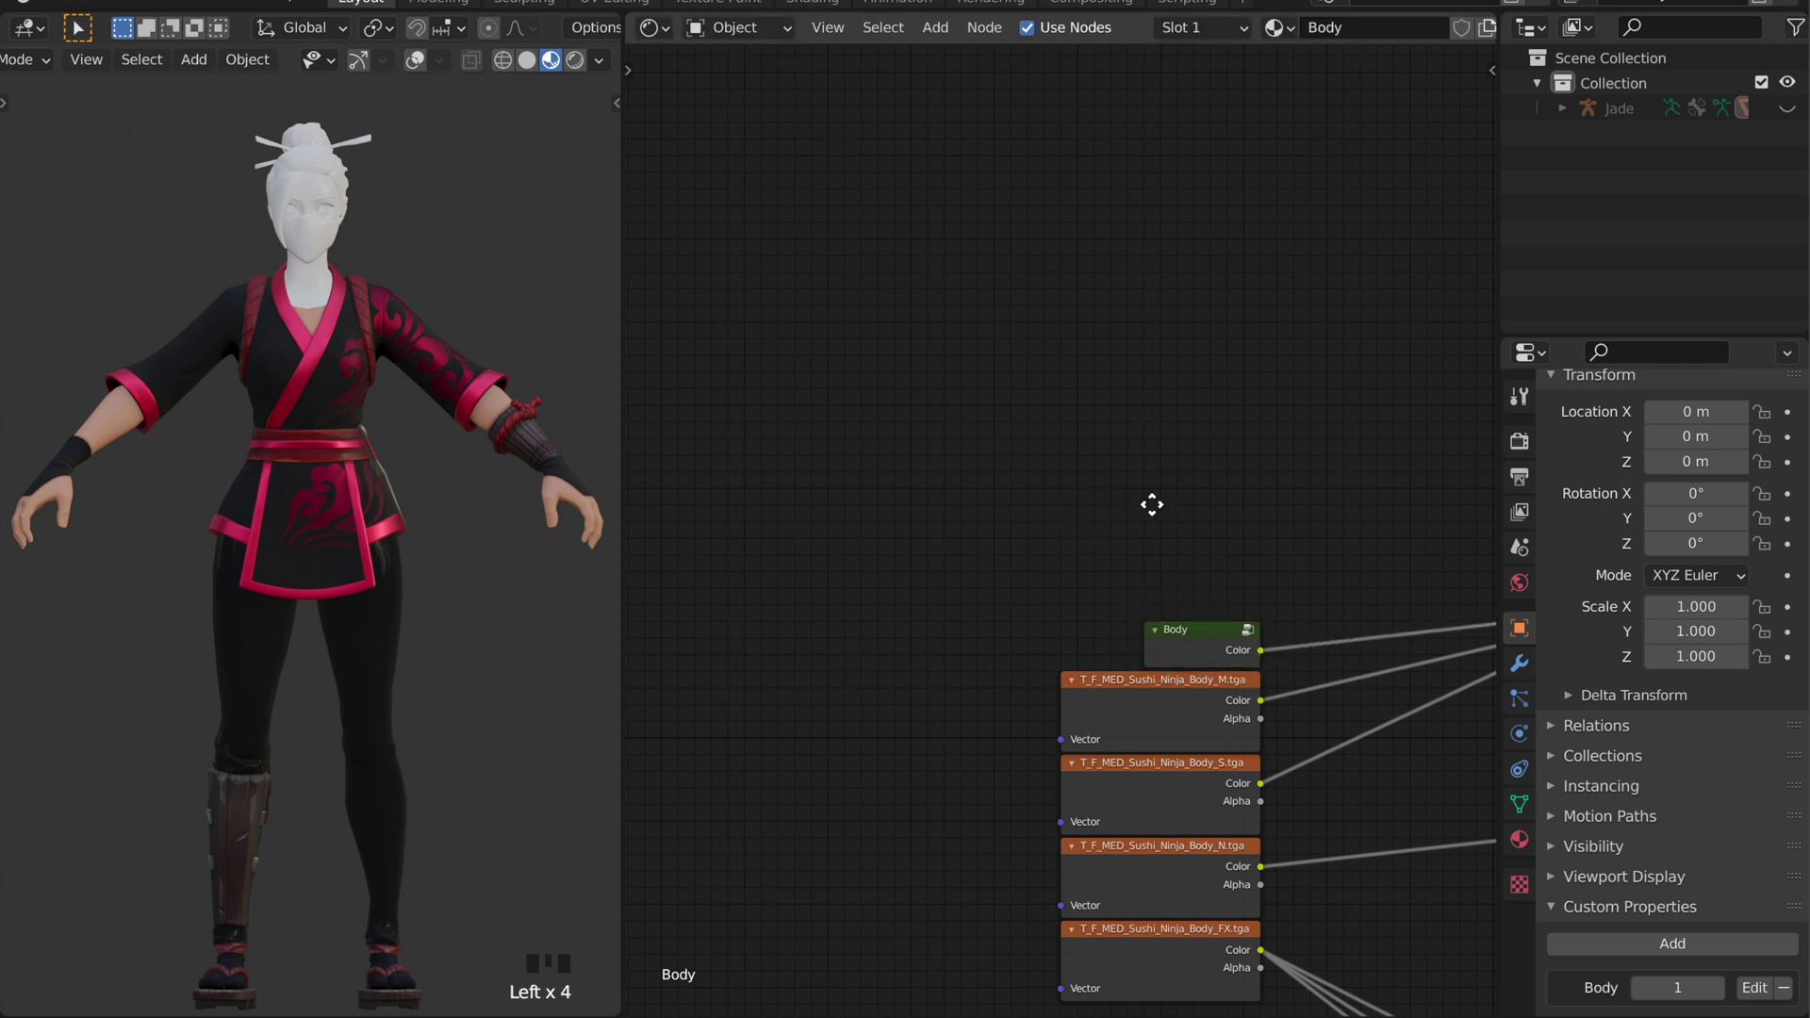
middle_drag(1164, 509, 873, 456)
Test the grouped style switch by changing the Body property in the 3D viewport's sidebar and returning it to 1
key(n)
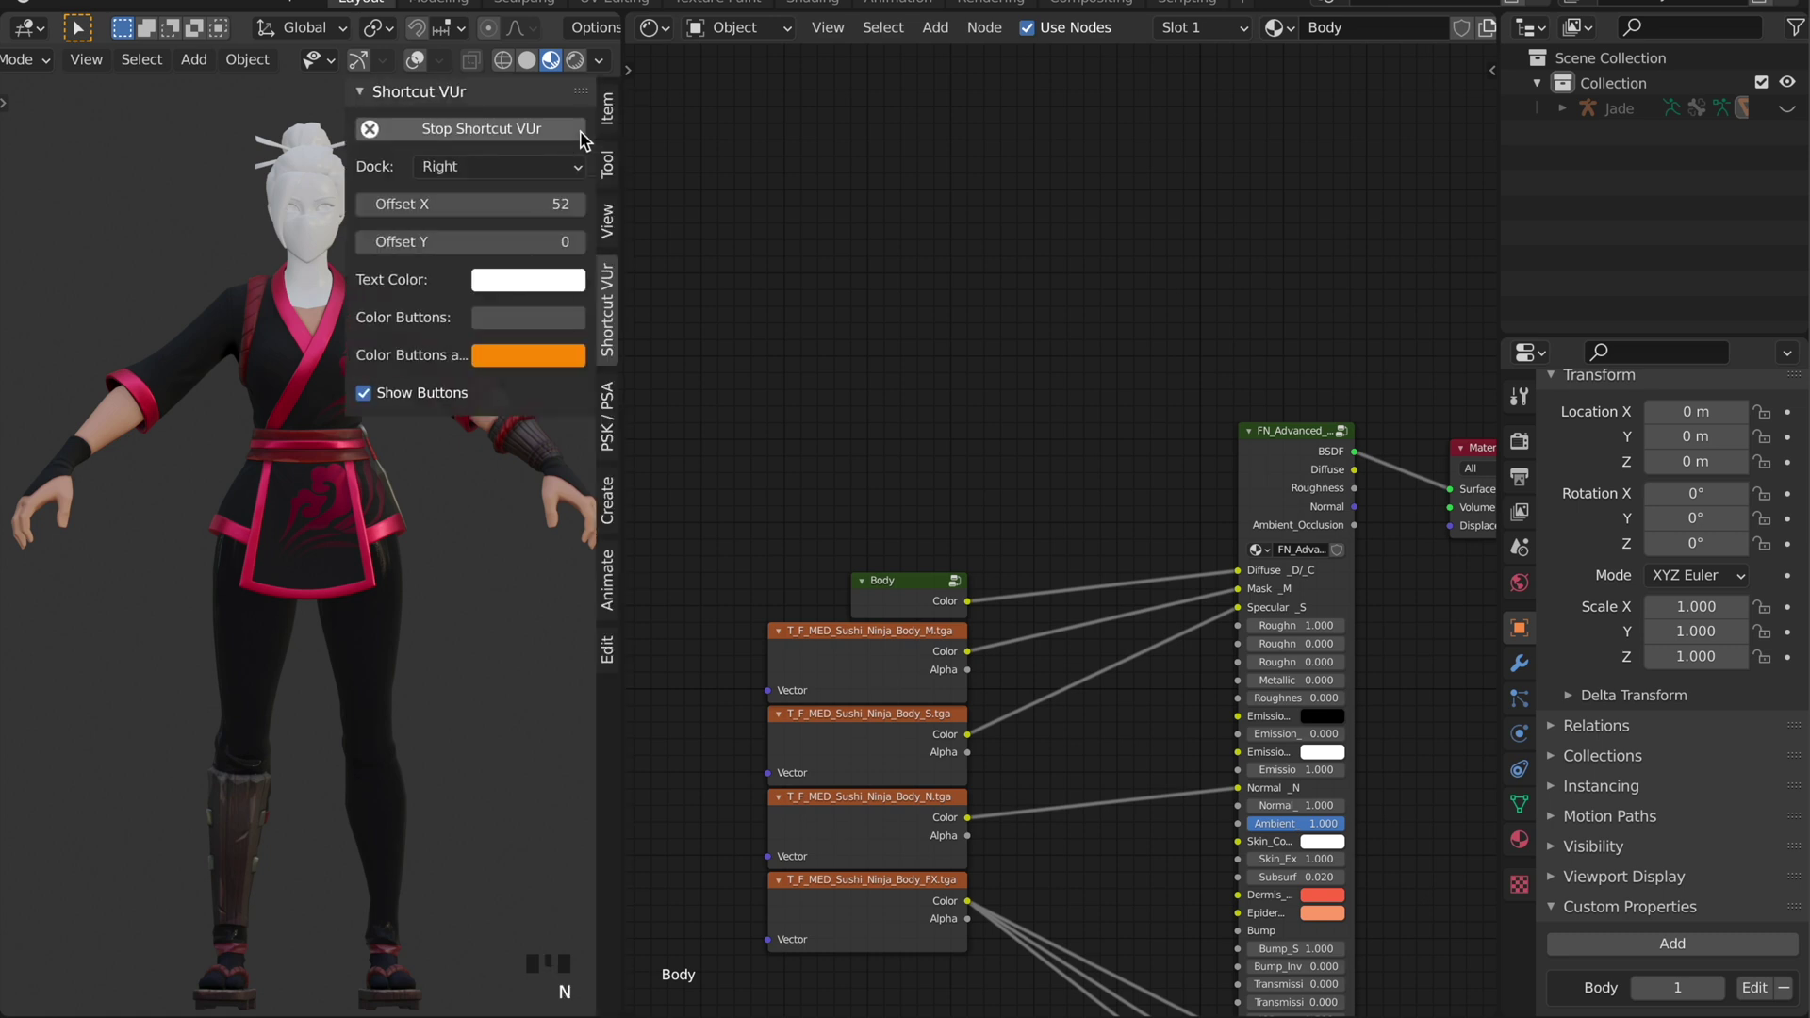
click(607, 109)
click(572, 171)
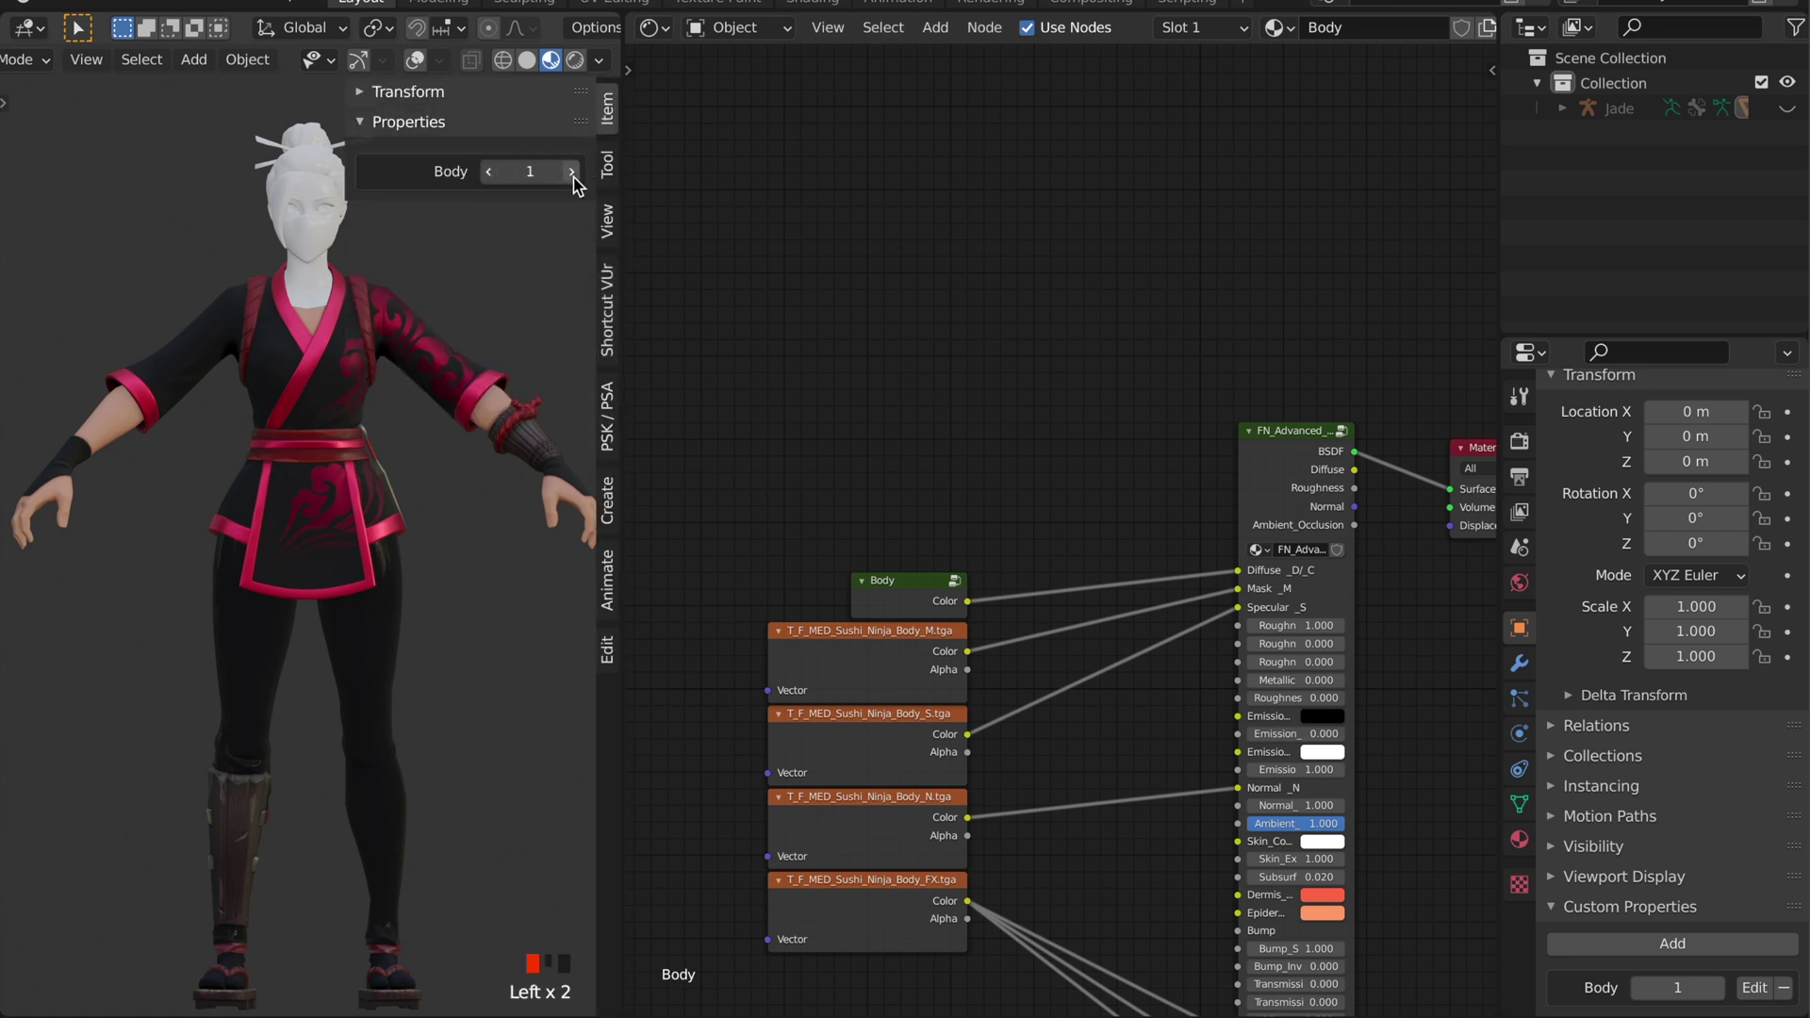
click(491, 174)
mouse_move(532, 173)
mouse_down()
mouse_move(569, 174)
mouse_move(532, 174)
mouse_up()
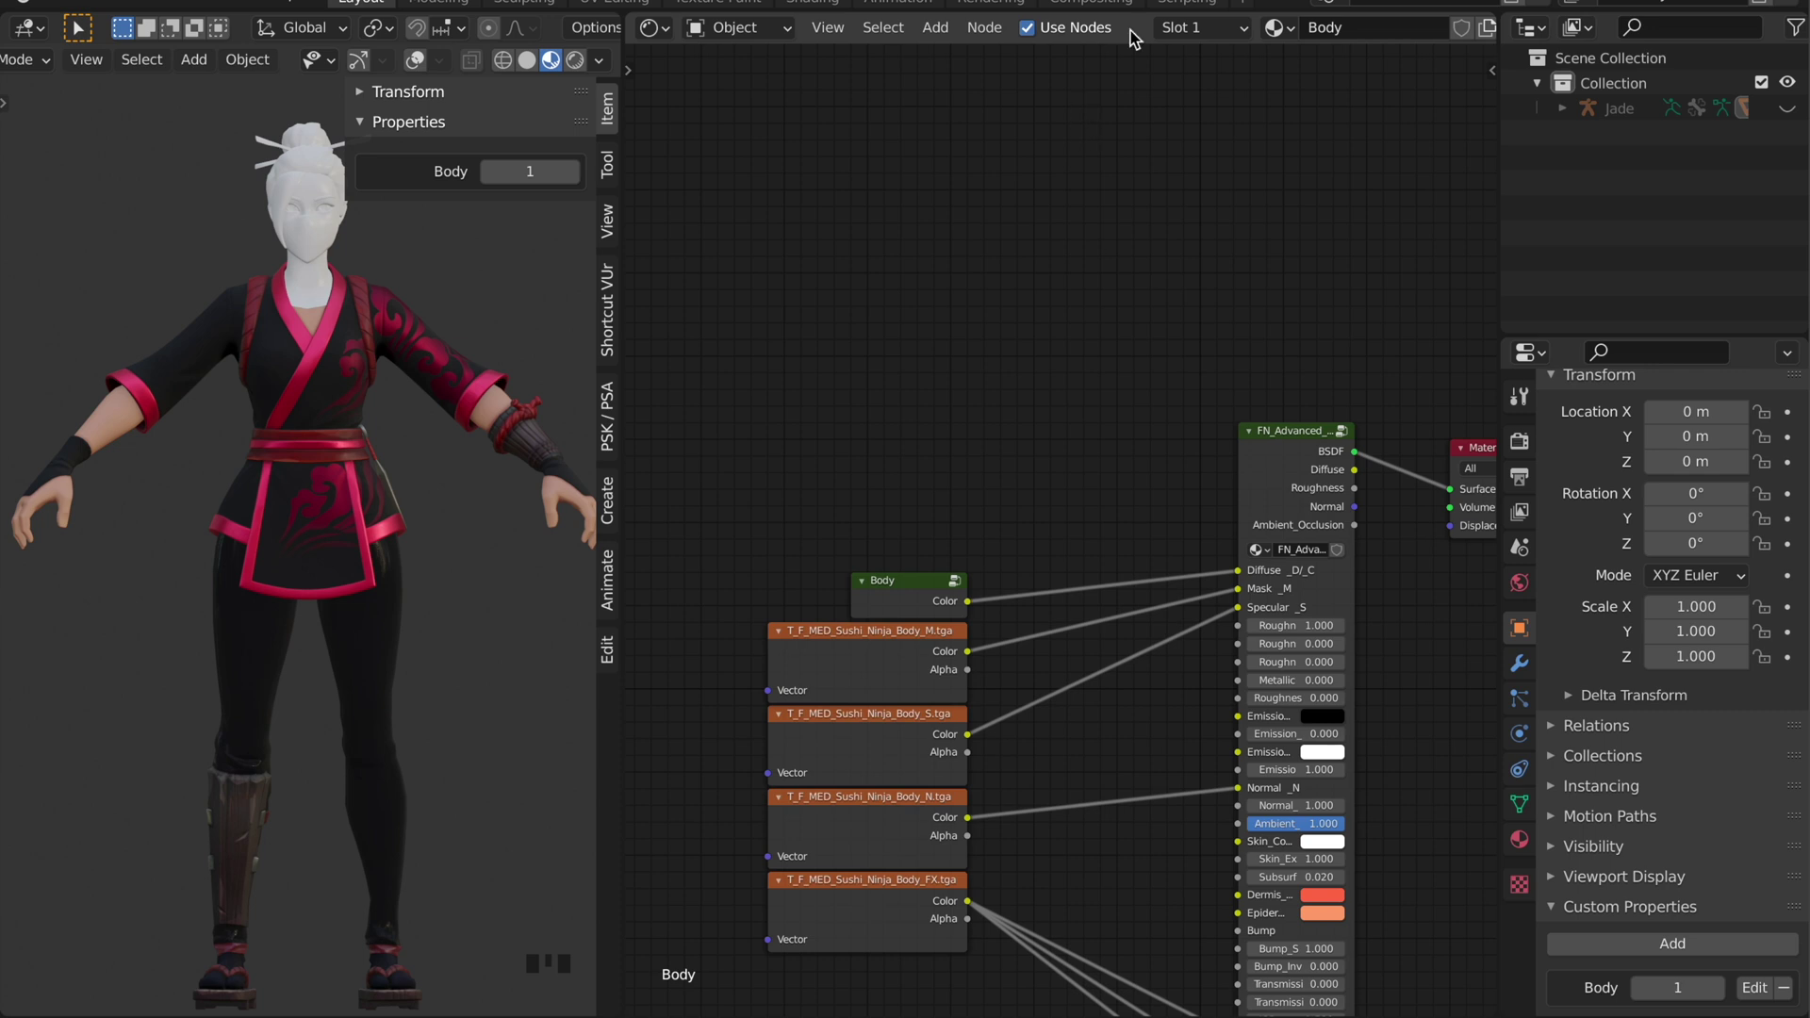
key(n)
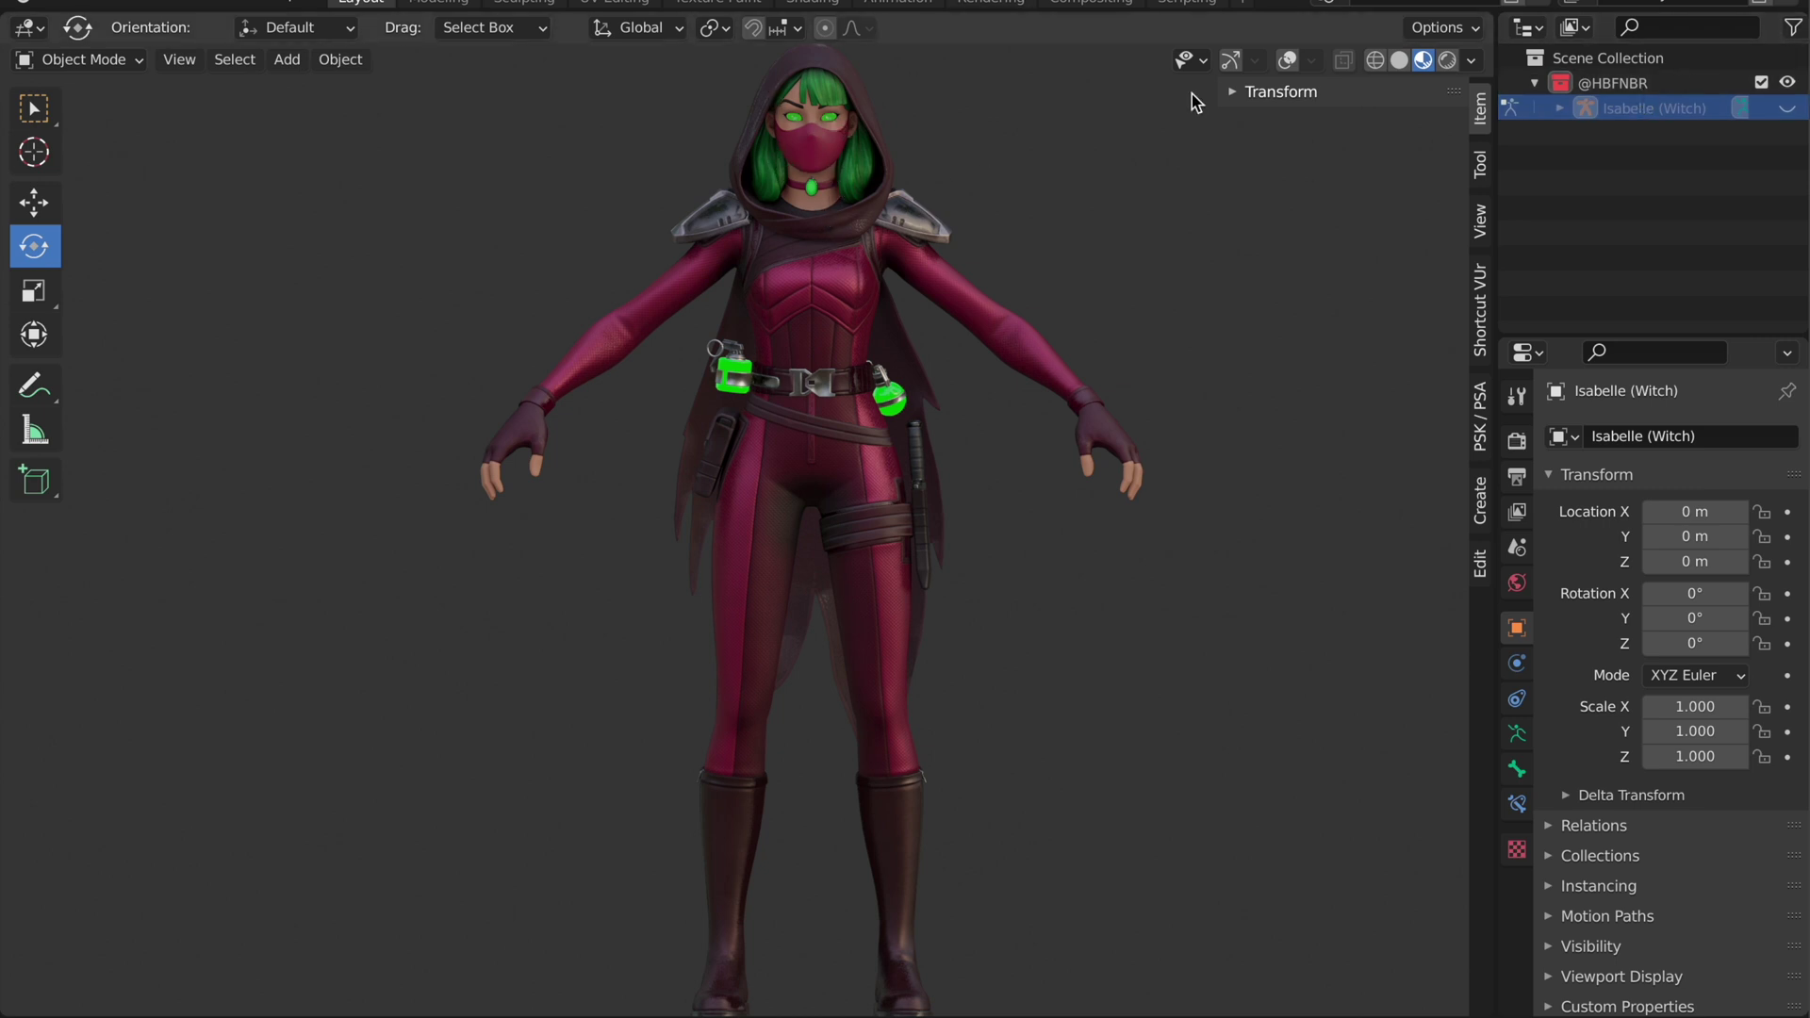
Show the viewport overlays in the Isabelle (Witch) scene and select the F_MED_Scholar_Witch_Armor mesh
click(1231, 59)
click(1288, 60)
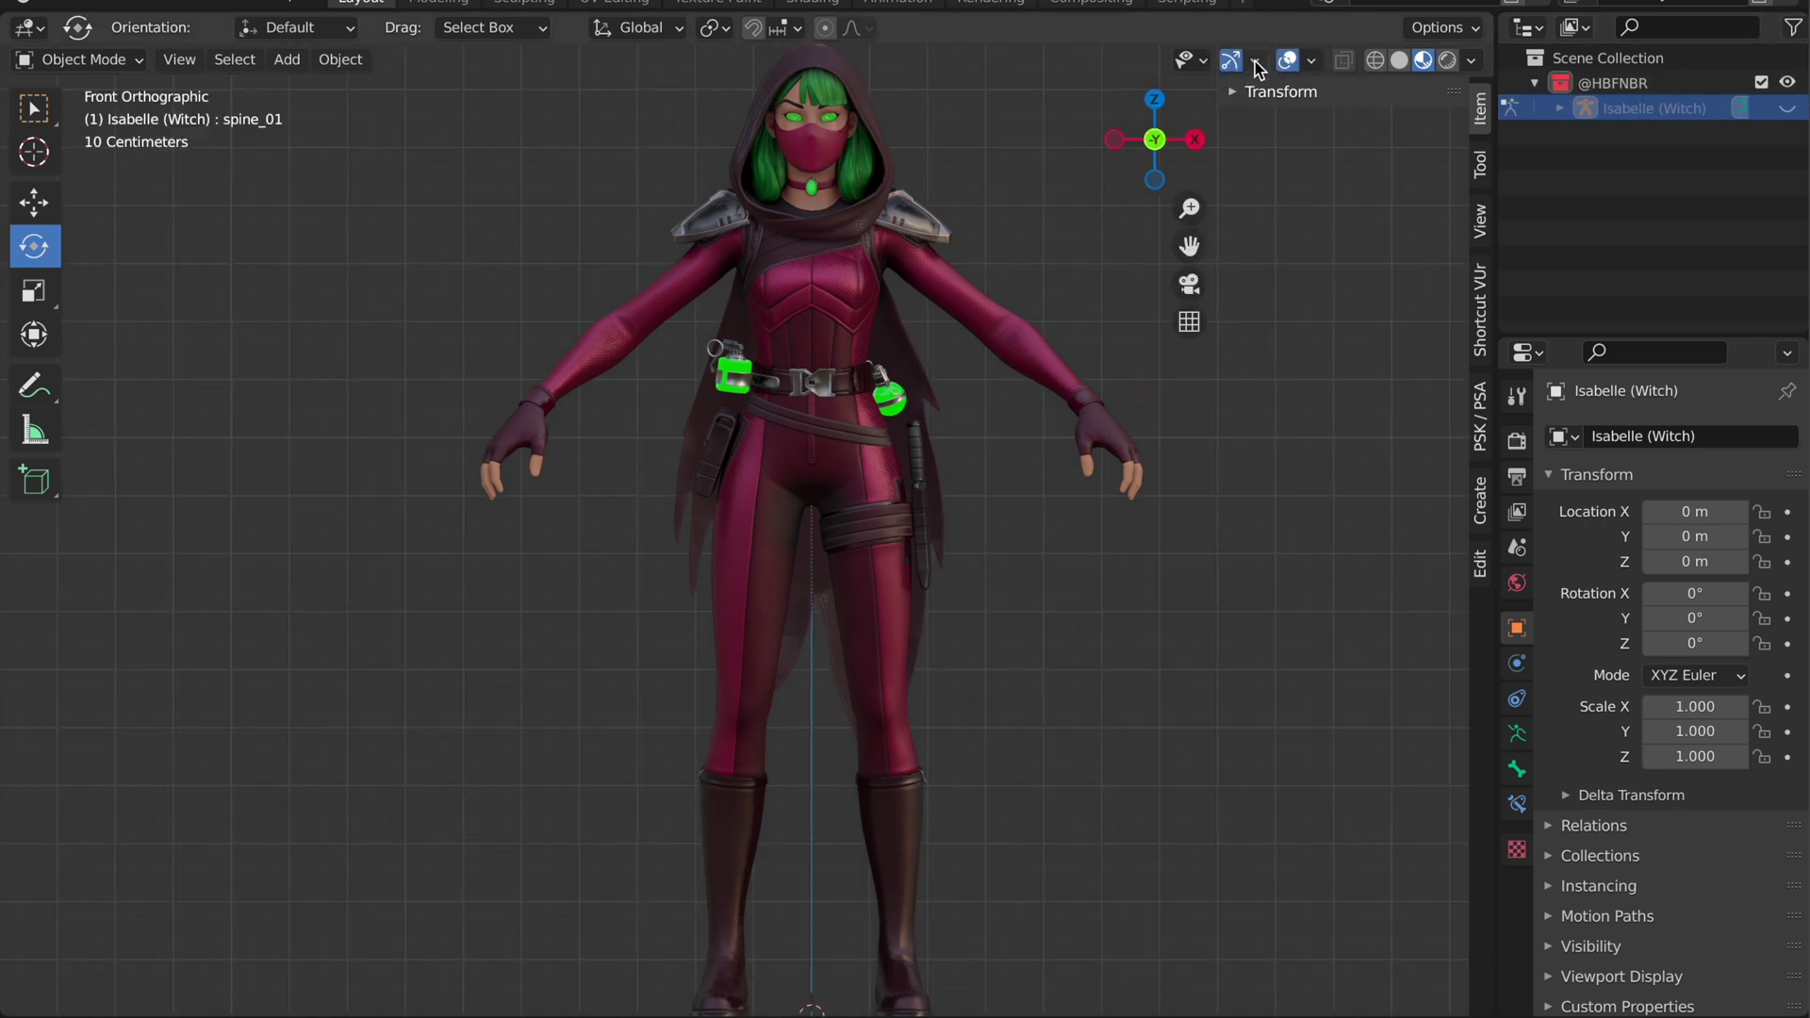
click(1233, 60)
middle_drag(945, 189, 886, 247)
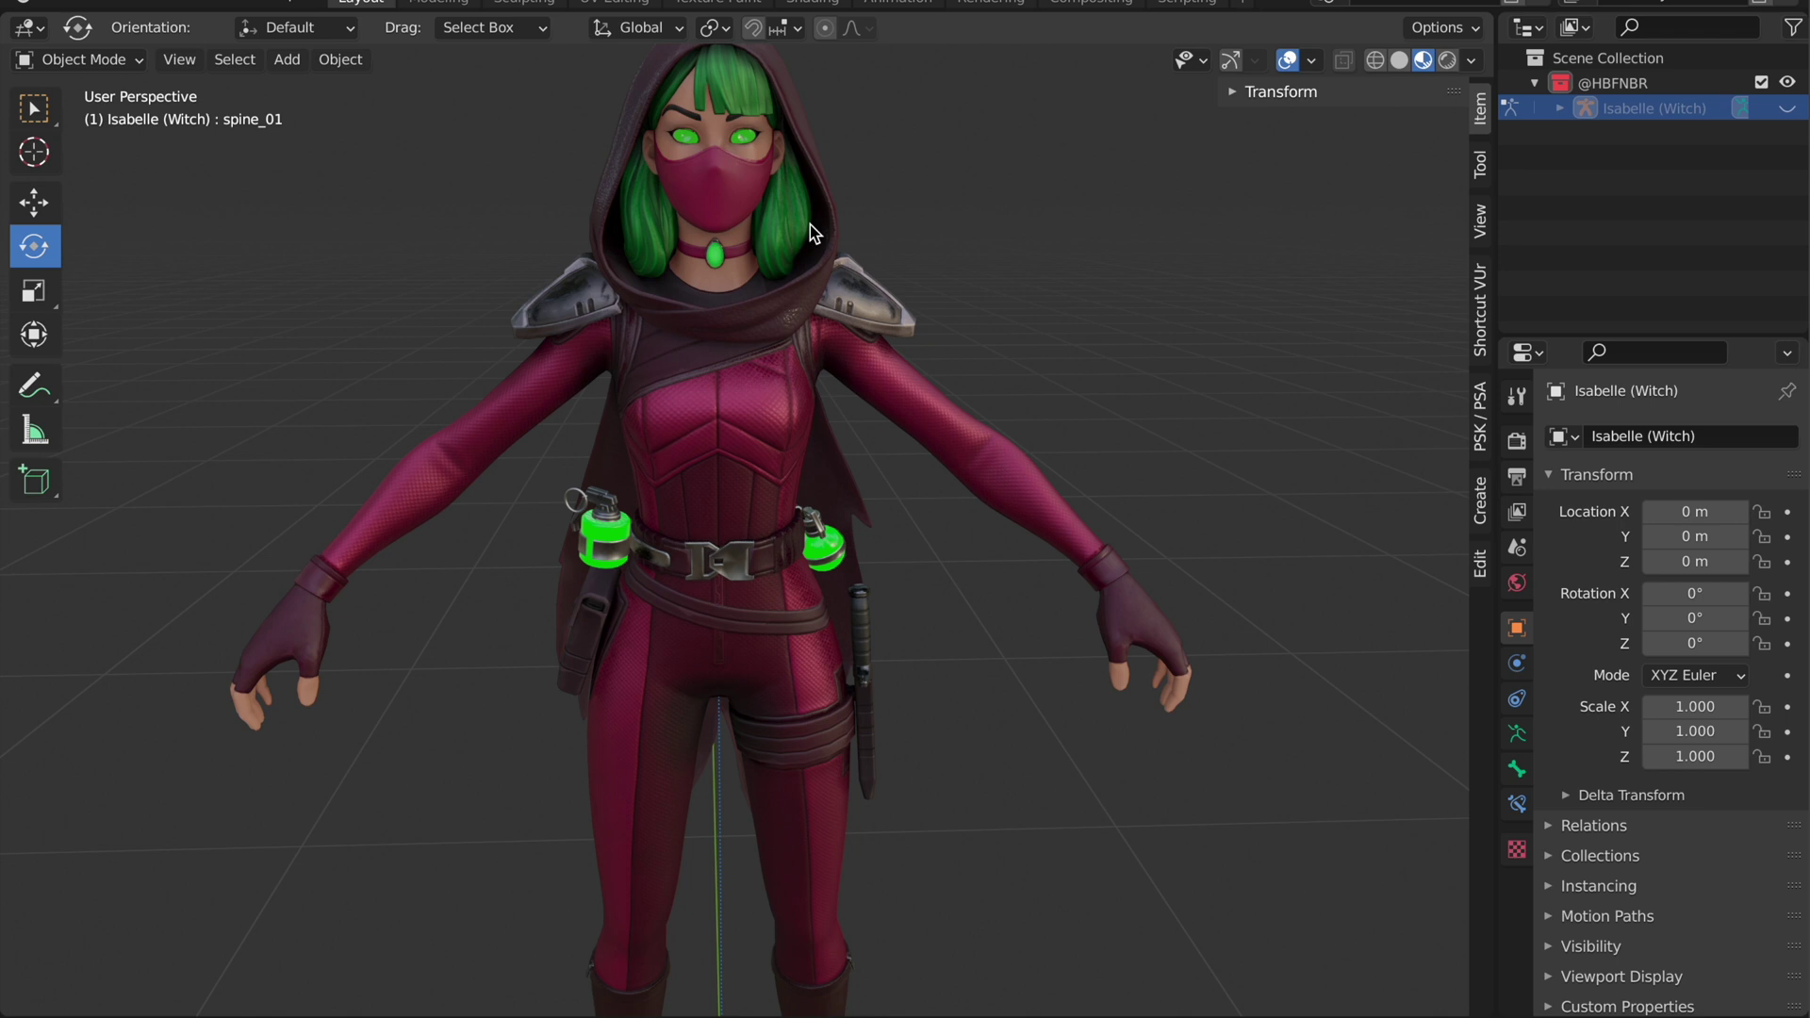
click(805, 406)
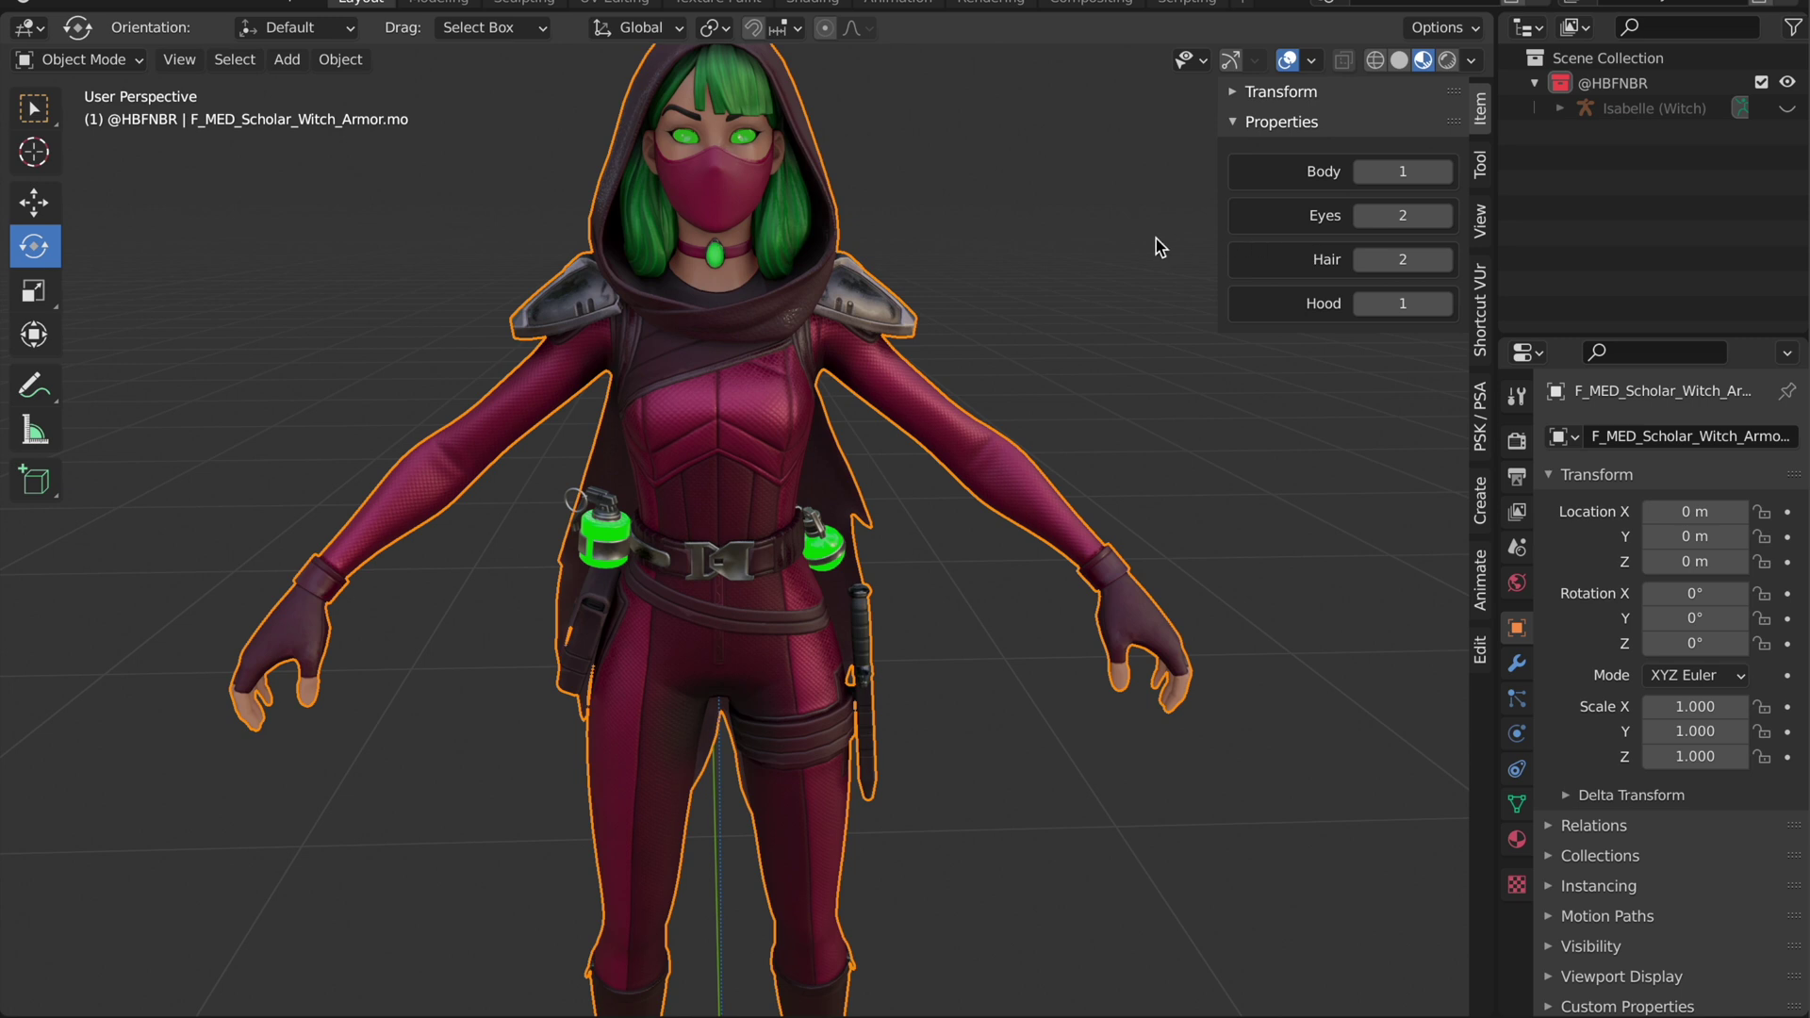
middle_drag(937, 262, 809, 406)
scroll(988, 285, down, 1)
scroll(977, 286, up, 1)
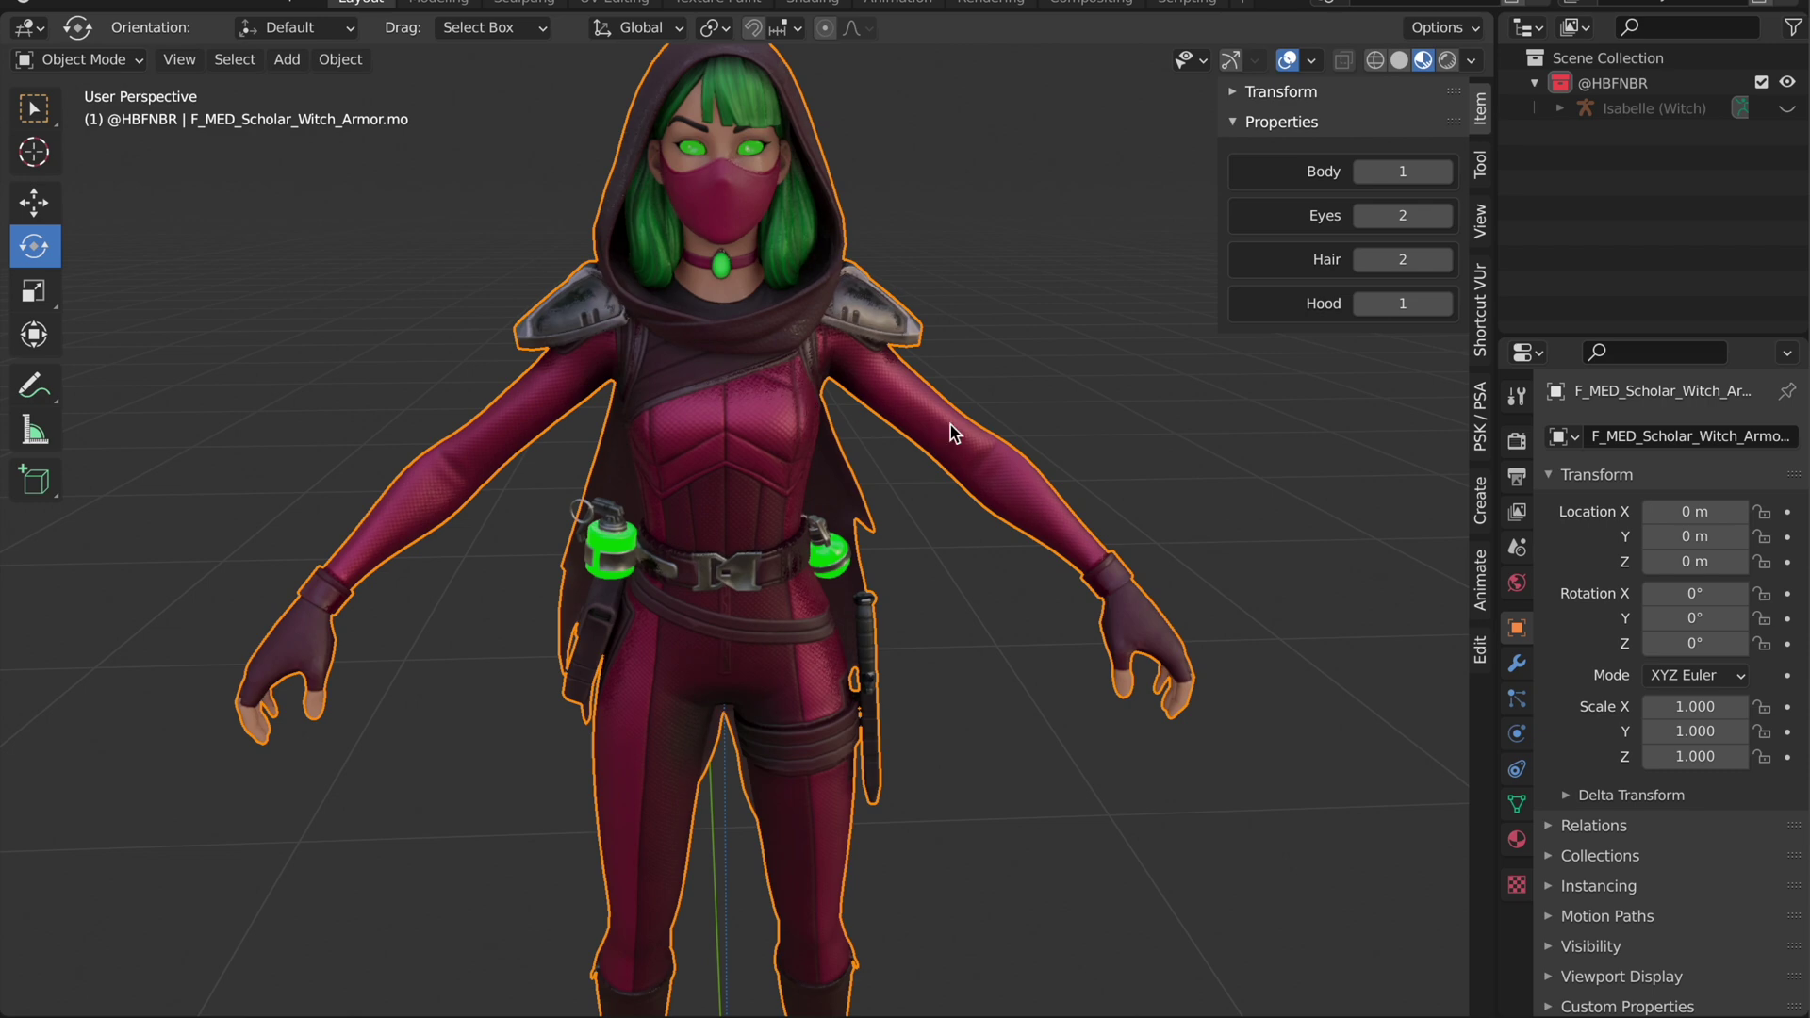
Enable Ambient Occlusion in the scene's Eevee render settings
click(1517, 441)
middle_drag(1063, 469, 1390, 687)
click(1517, 839)
scroll(1587, 816, down, 5)
scroll(1586, 817, up, 10)
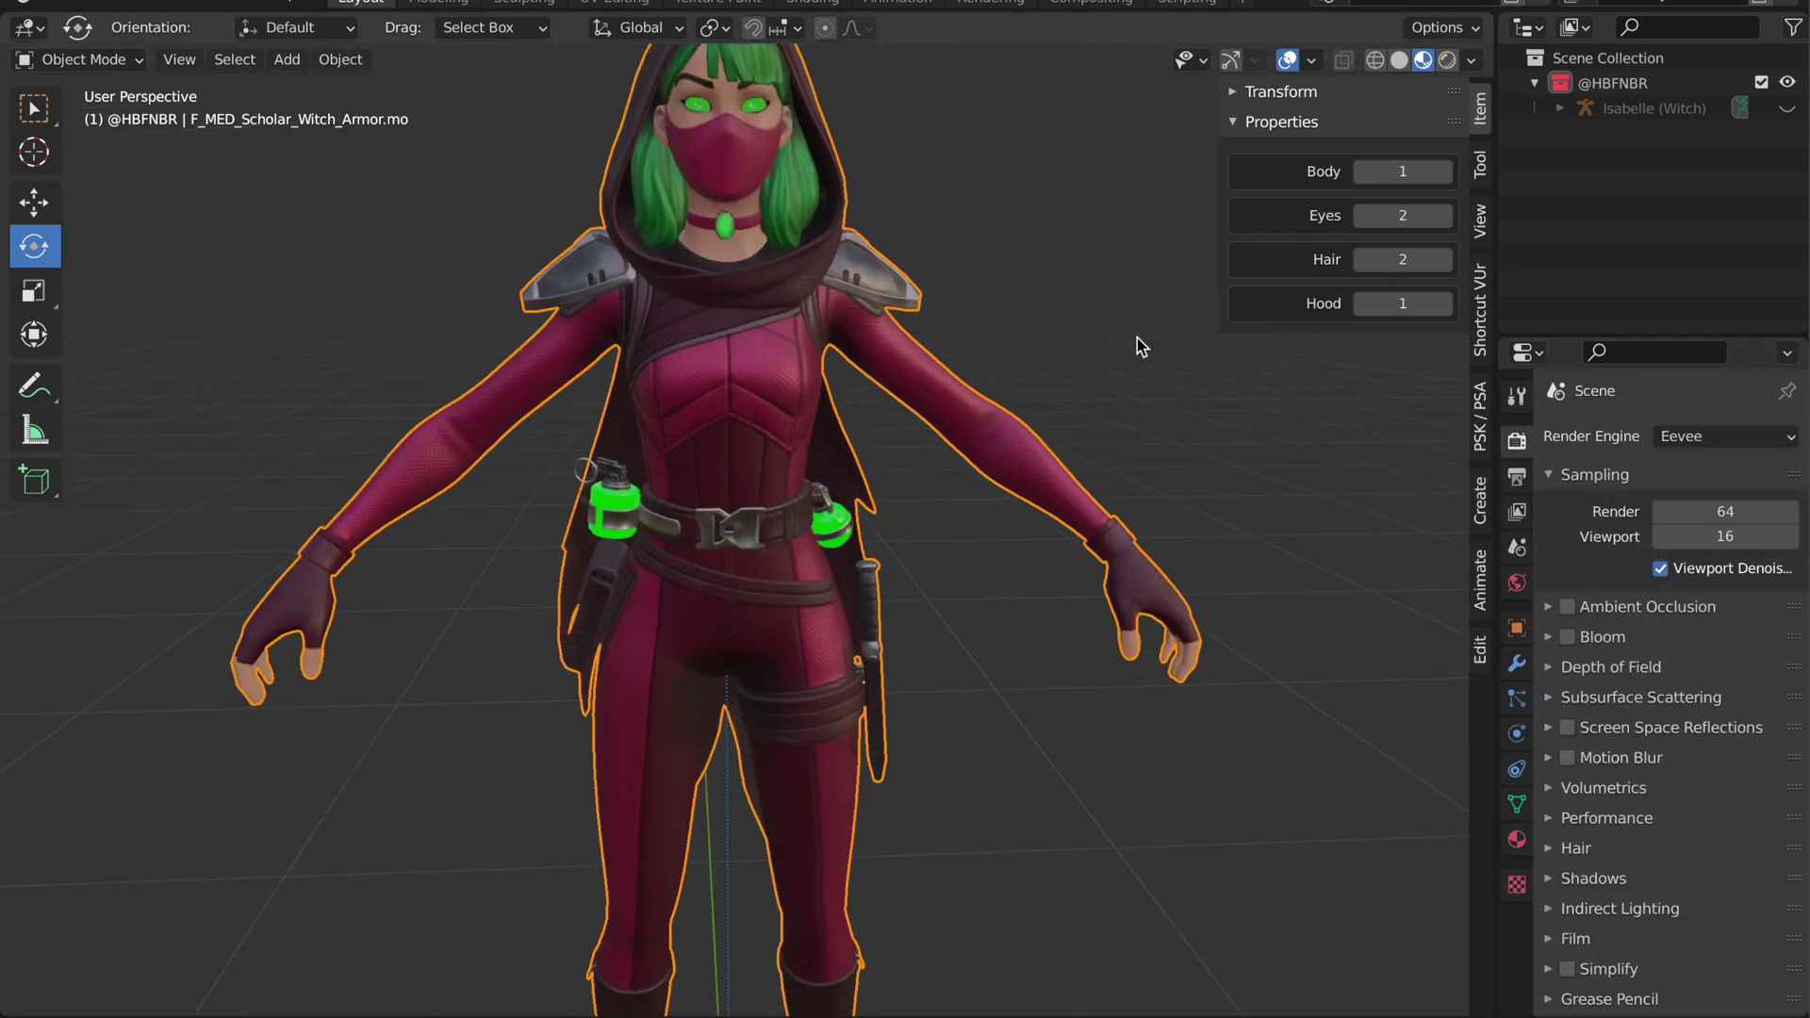
middle_drag(1141, 347, 1179, 396)
middle_drag(1226, 528, 1259, 575)
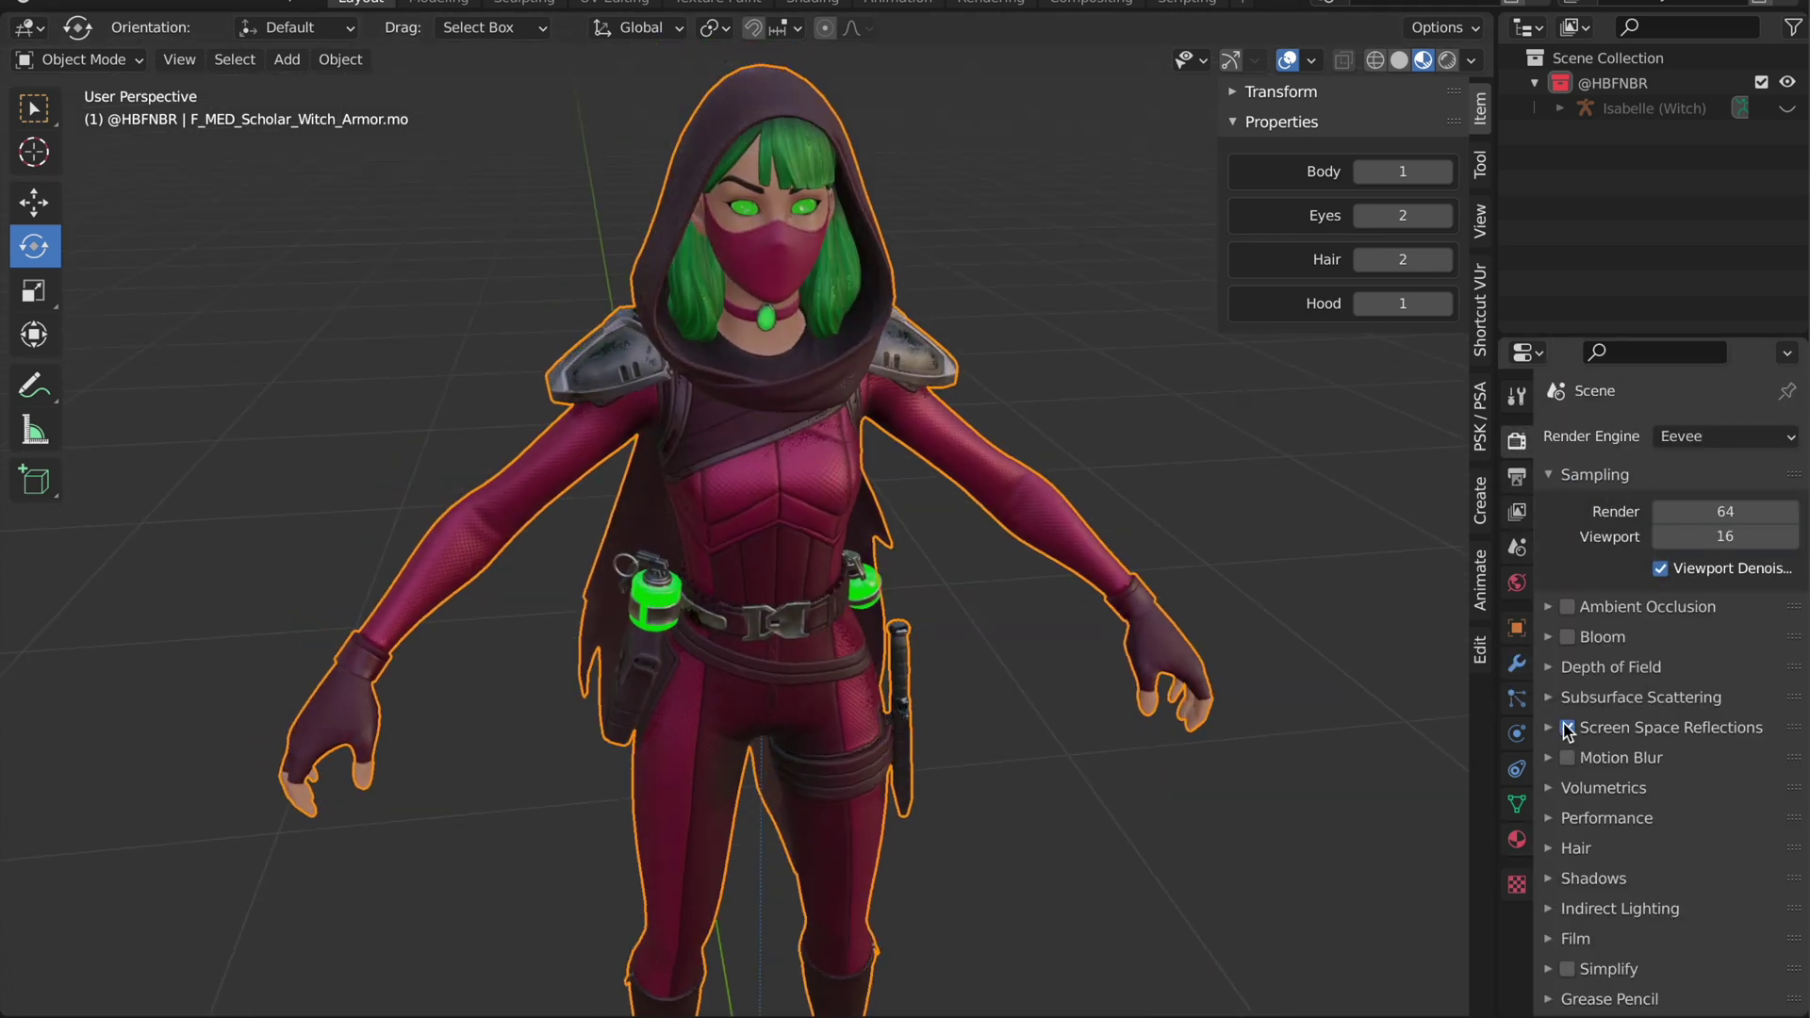
middle_drag(901, 309, 952, 396)
click(1567, 606)
middle_drag(1113, 444, 1148, 531)
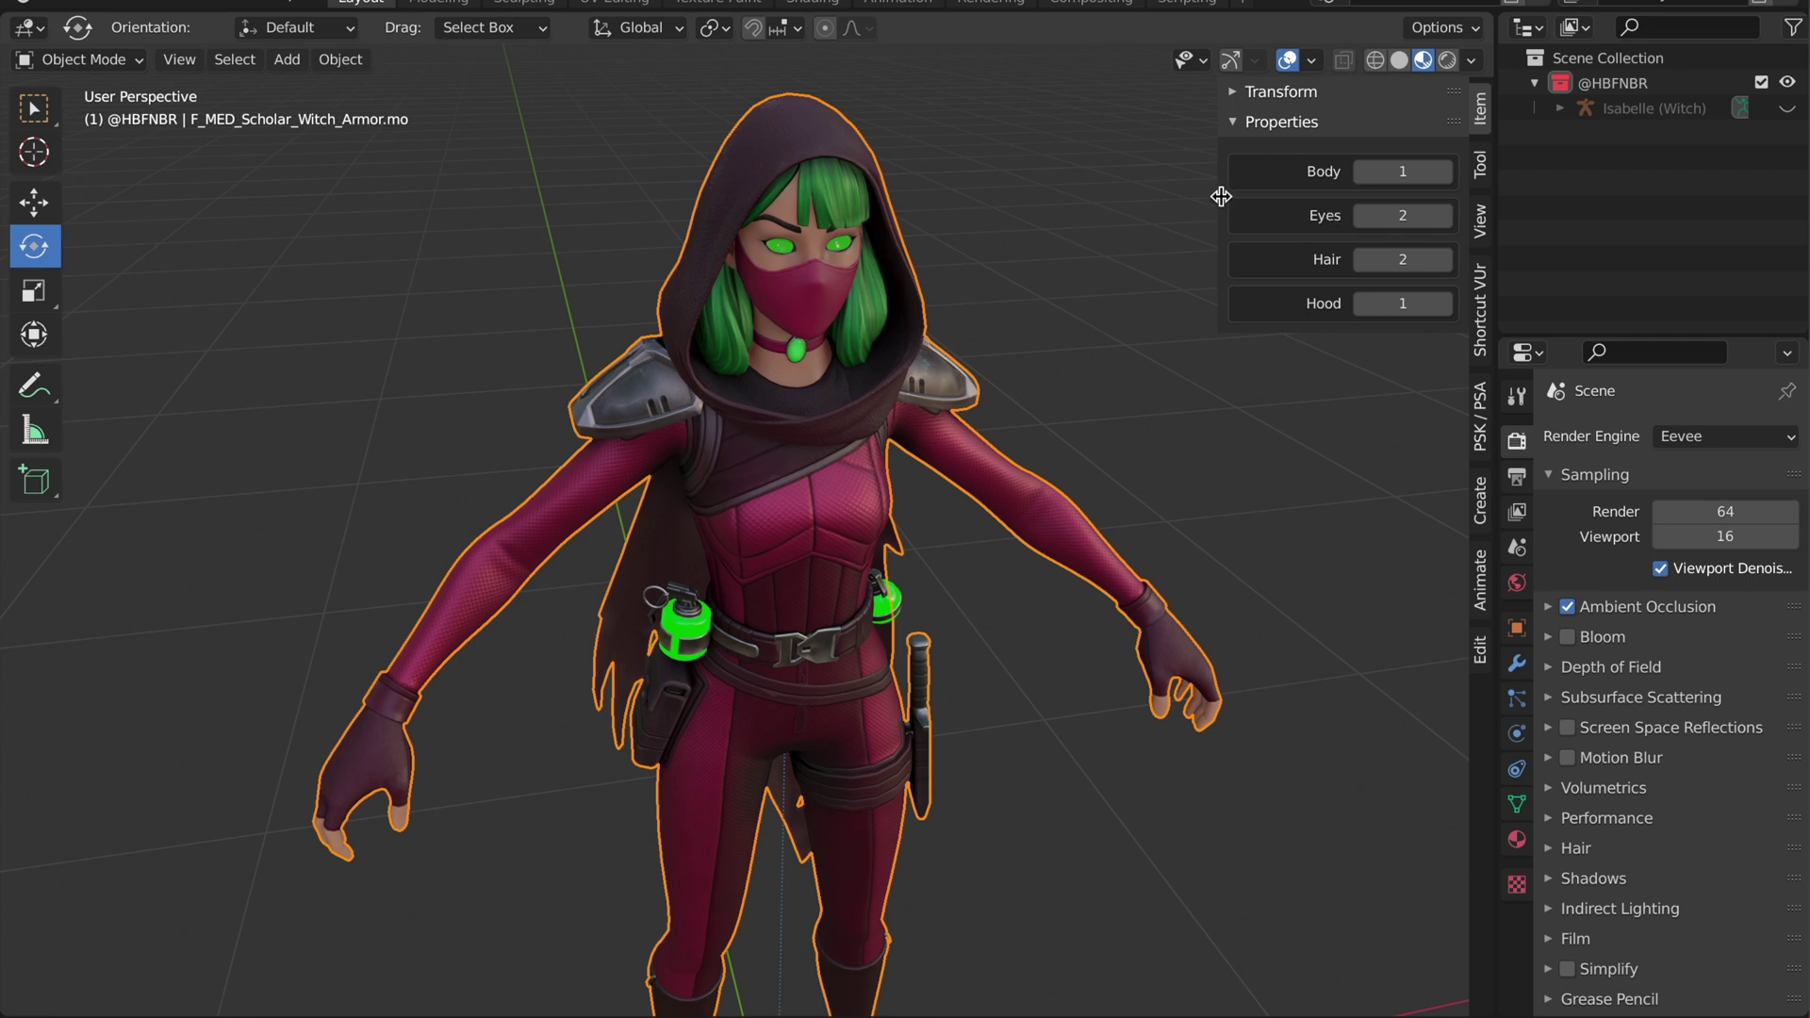
Set the witch mesh's Body property to 2 and open that custom property's settings for editing
click(1444, 170)
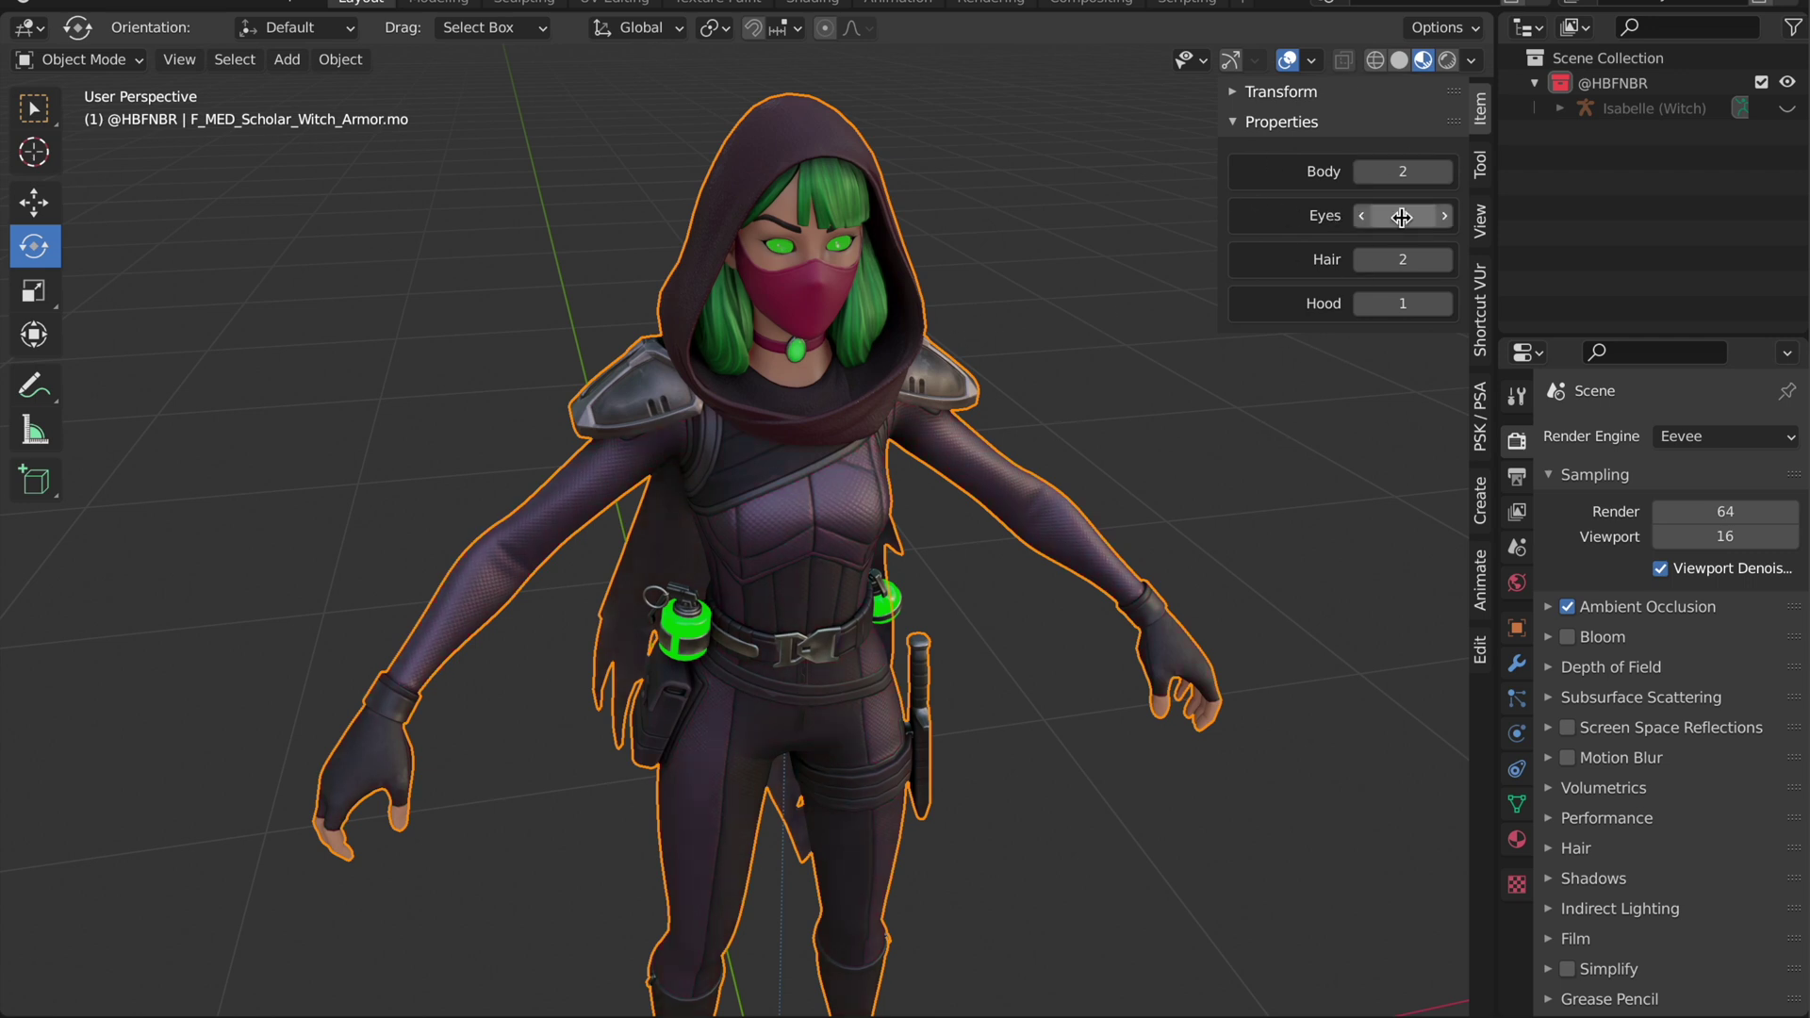
click(1517, 628)
click(1653, 976)
scroll(1664, 924, down, 2)
scroll(1664, 924, down, 3)
click(1754, 856)
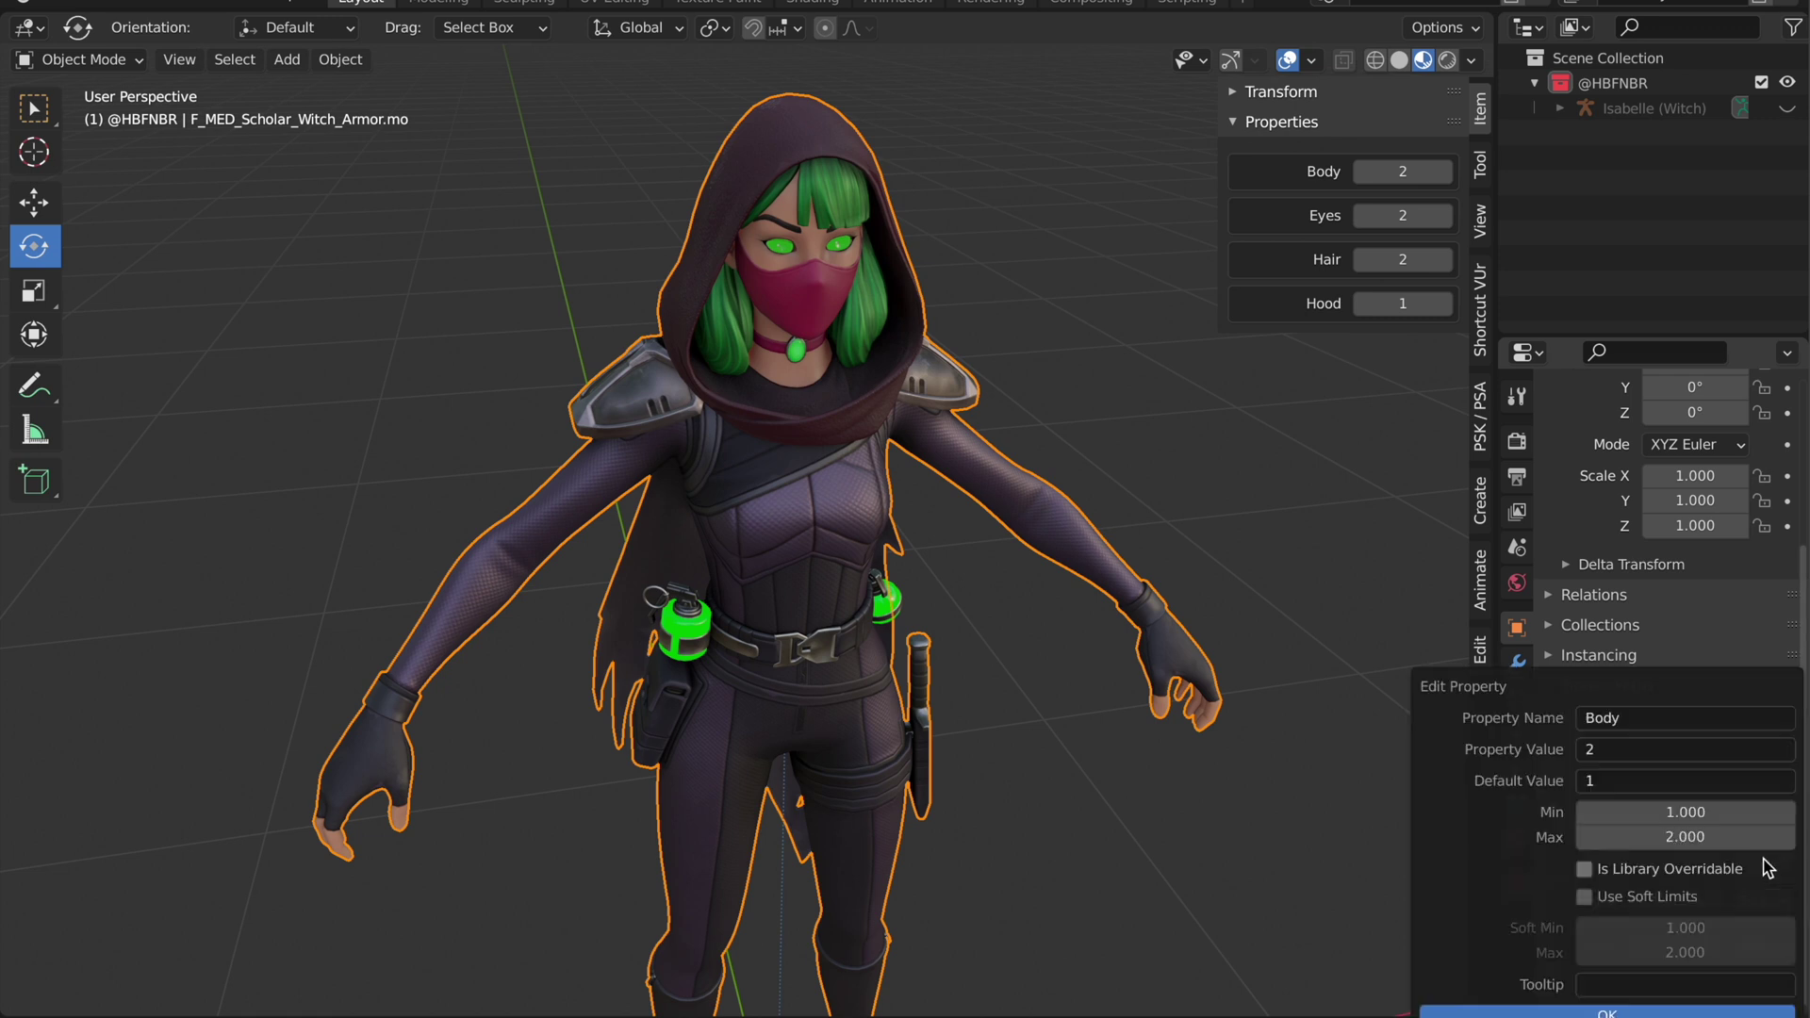
Try to enter Red as the default value and Black as the property value of the Body custom property
click(1626, 775)
text(Red)
key(Return)
click(1615, 753)
text(Black)
key(Return)
mouse_move(1402, 174)
mouse_down()
mouse_move(1372, 174)
mouse_move(1421, 176)
mouse_up()
click(1752, 857)
click(1752, 857)
Set the witch mesh's Body, Eyes and Hair properties to 1
middle_drag(961, 580, 973, 436)
mouse_move(1399, 176)
mouse_down()
mouse_move(1369, 177)
mouse_move(1405, 215)
mouse_move(1384, 215)
mouse_up()
scroll(1077, 167, up, 3)
shift+middle_drag(981, 160, 943, 433)
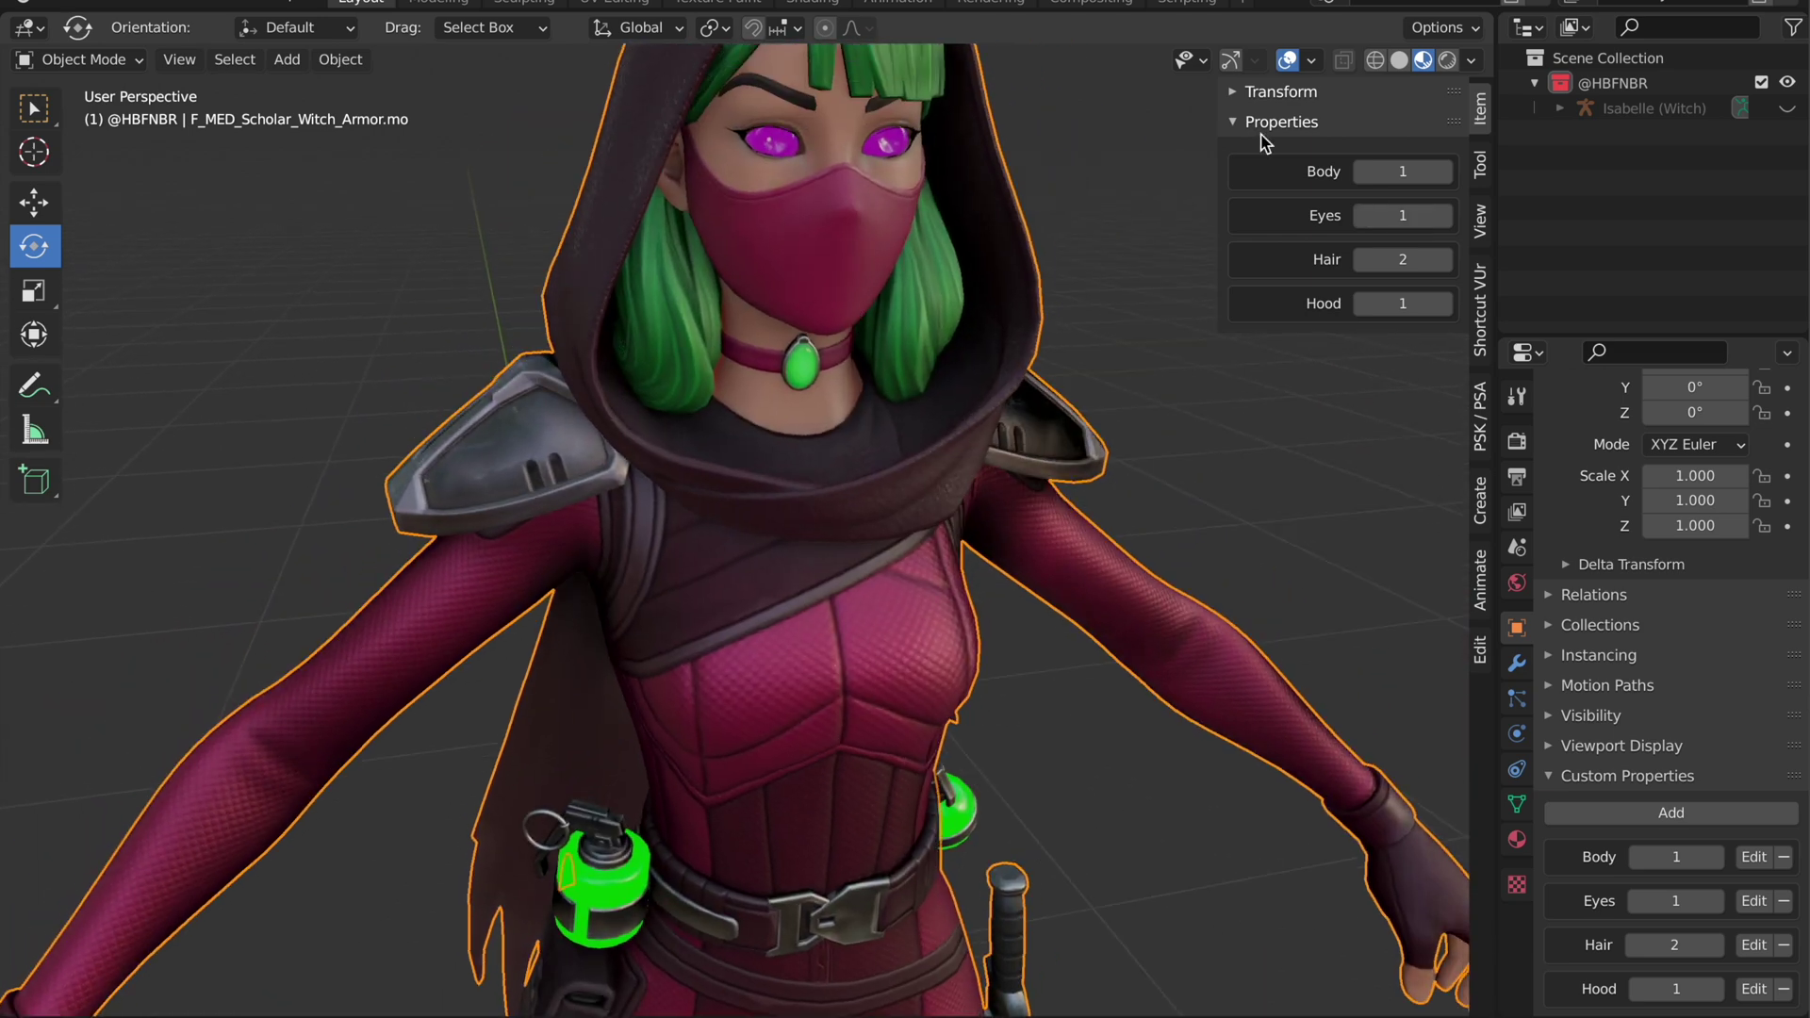
key(z)
scroll(1033, 184, down, 4)
key(z)
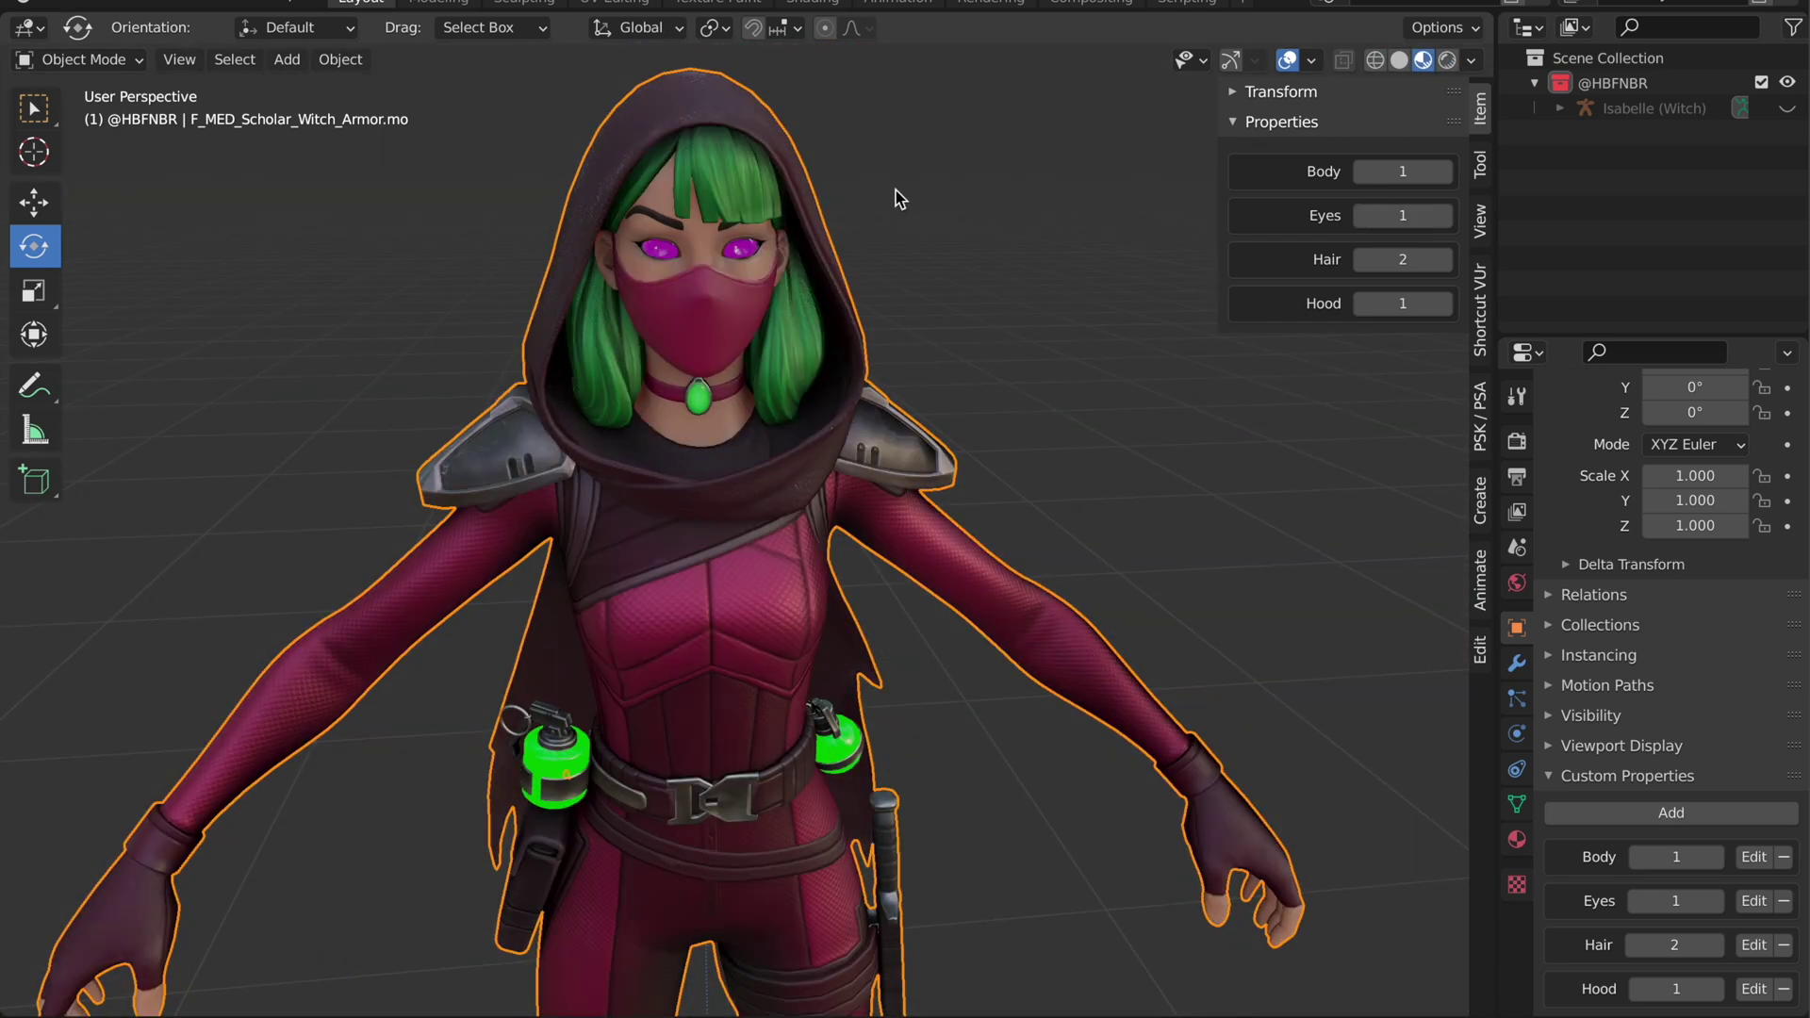
middle_drag(836, 149, 886, 179)
drag(1405, 259, 1383, 259)
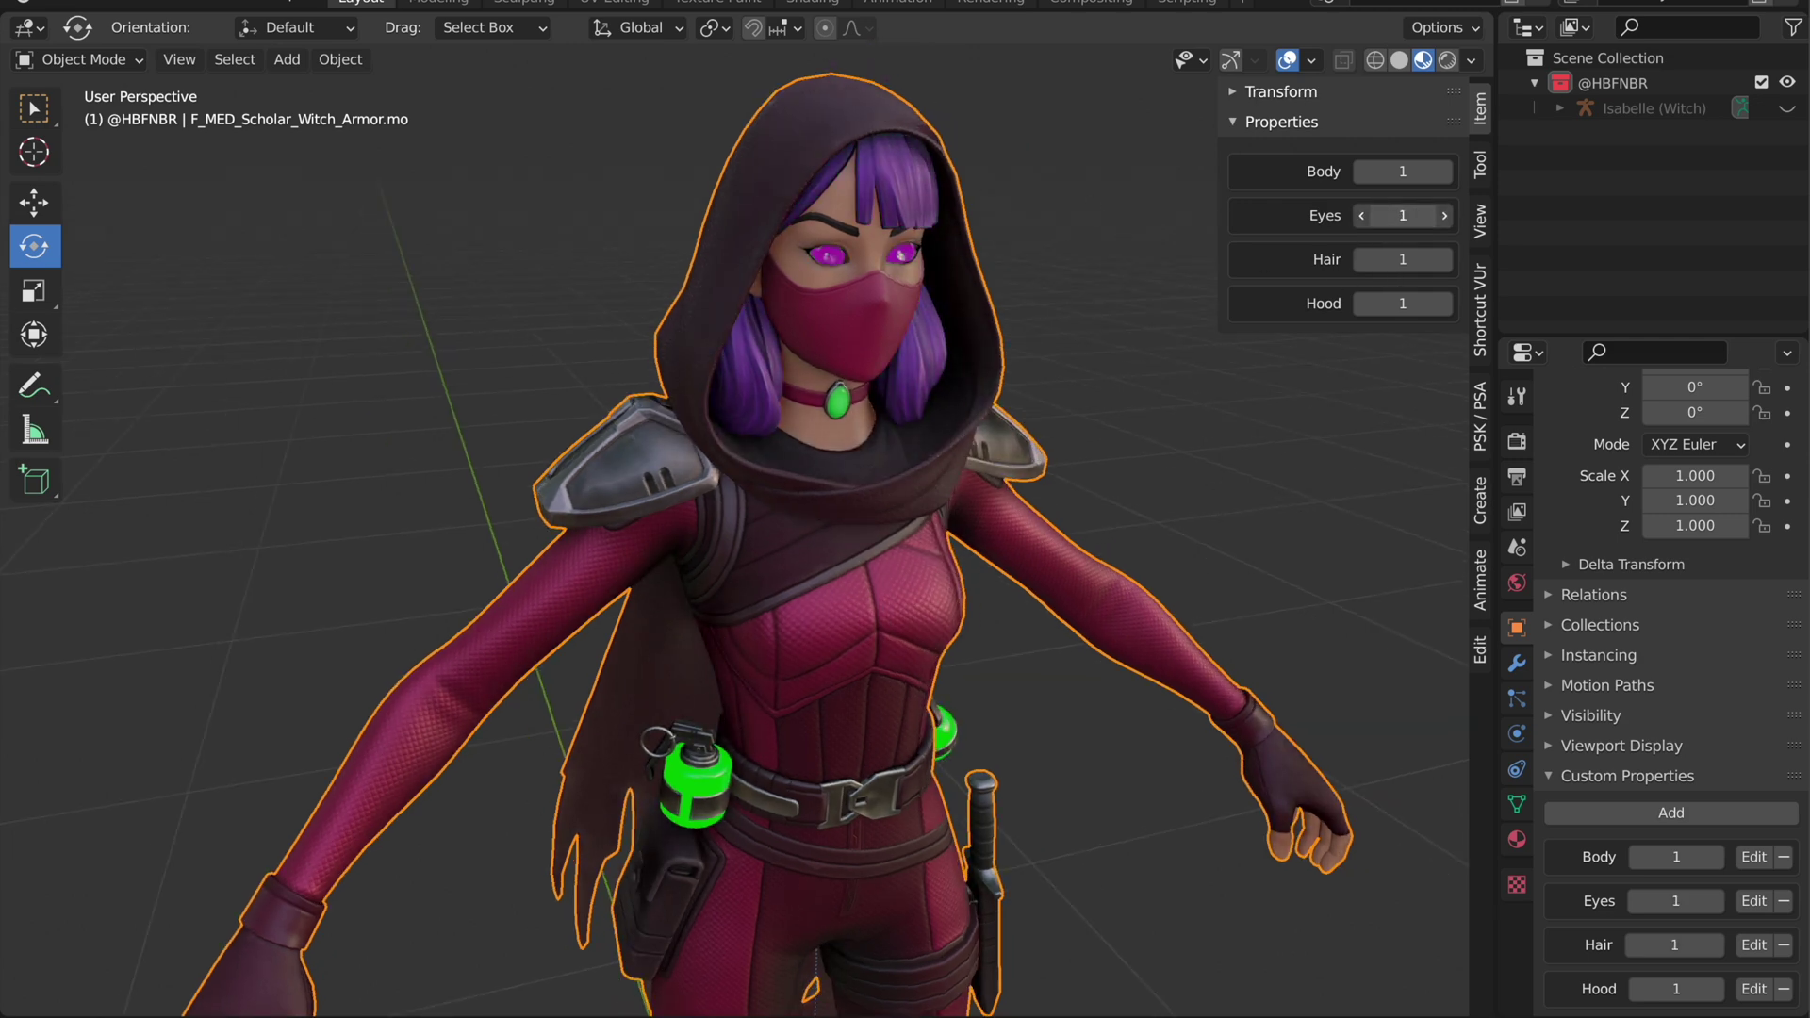
Try the alternative Hood style and set the Hood property back to 1
click(1444, 303)
scroll(912, 415, up, 4)
middle_drag(829, 399, 1002, 408)
drag(1403, 304, 1273, 303)
scroll(1042, 307, down, 5)
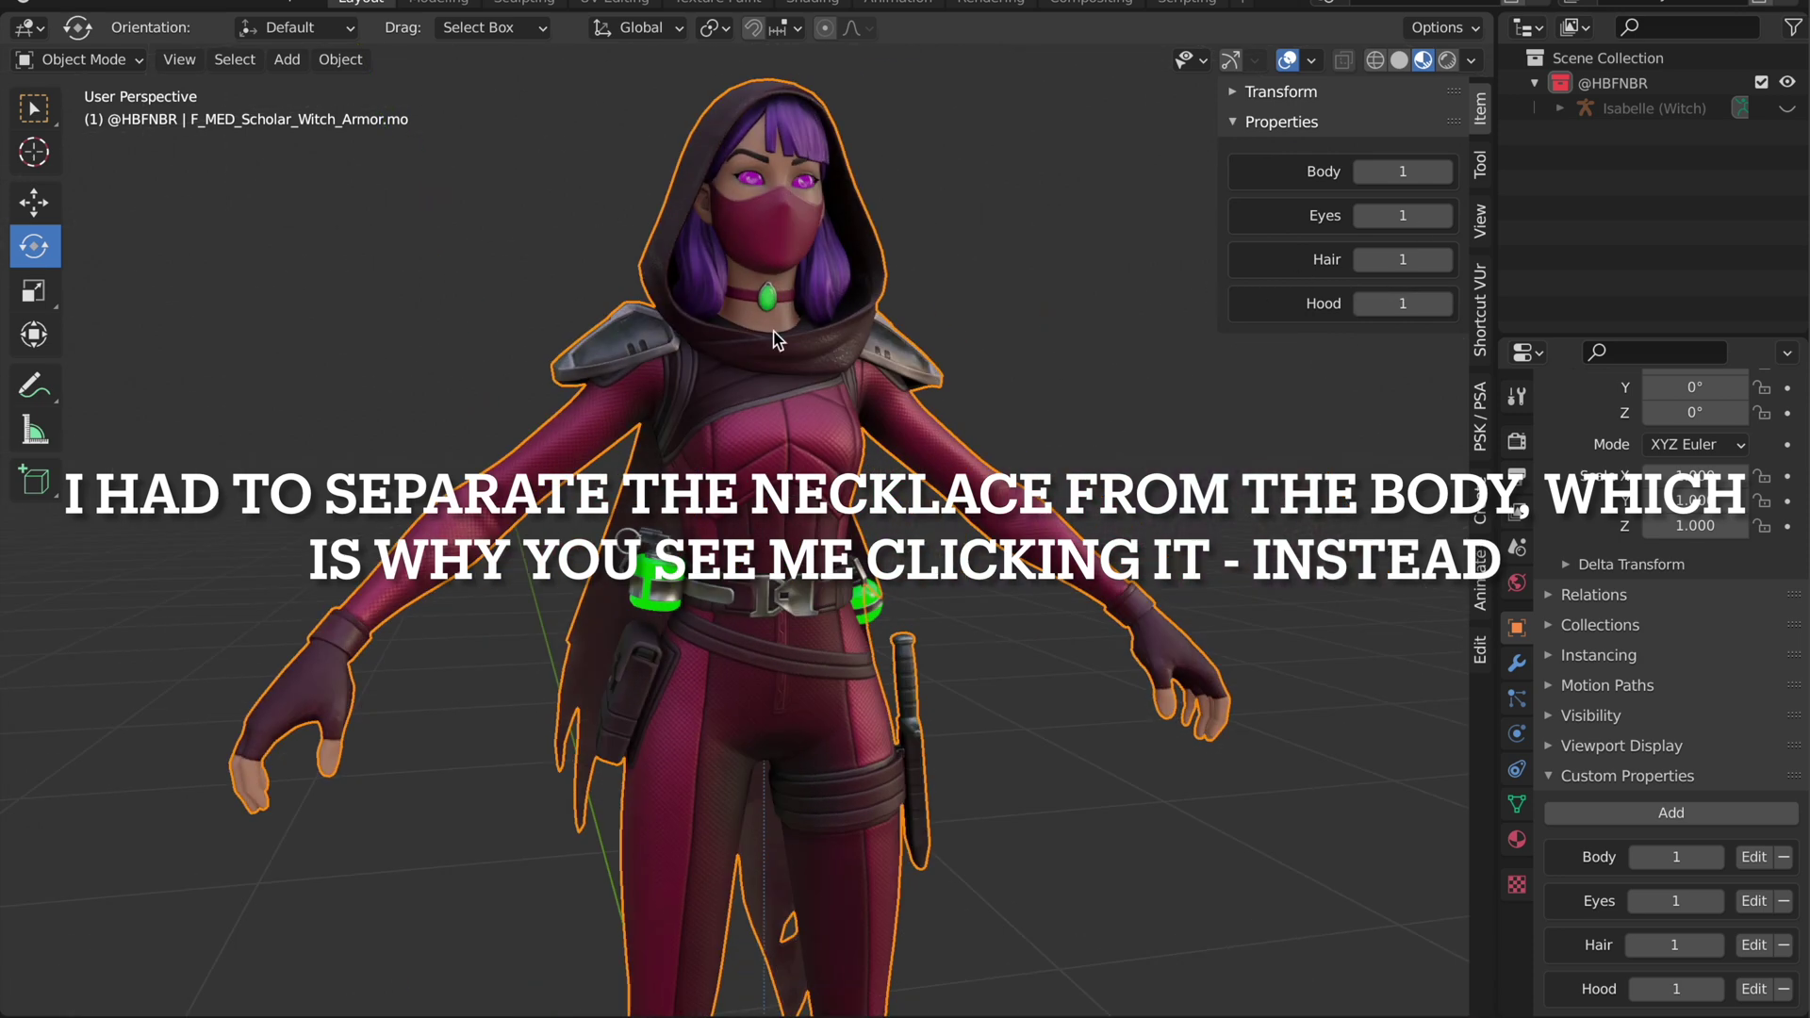
Set the necklace's Necklace property and the belt bottles' Emission property to their purple style, 1, and reselect the witch body
click(765, 305)
click(1363, 171)
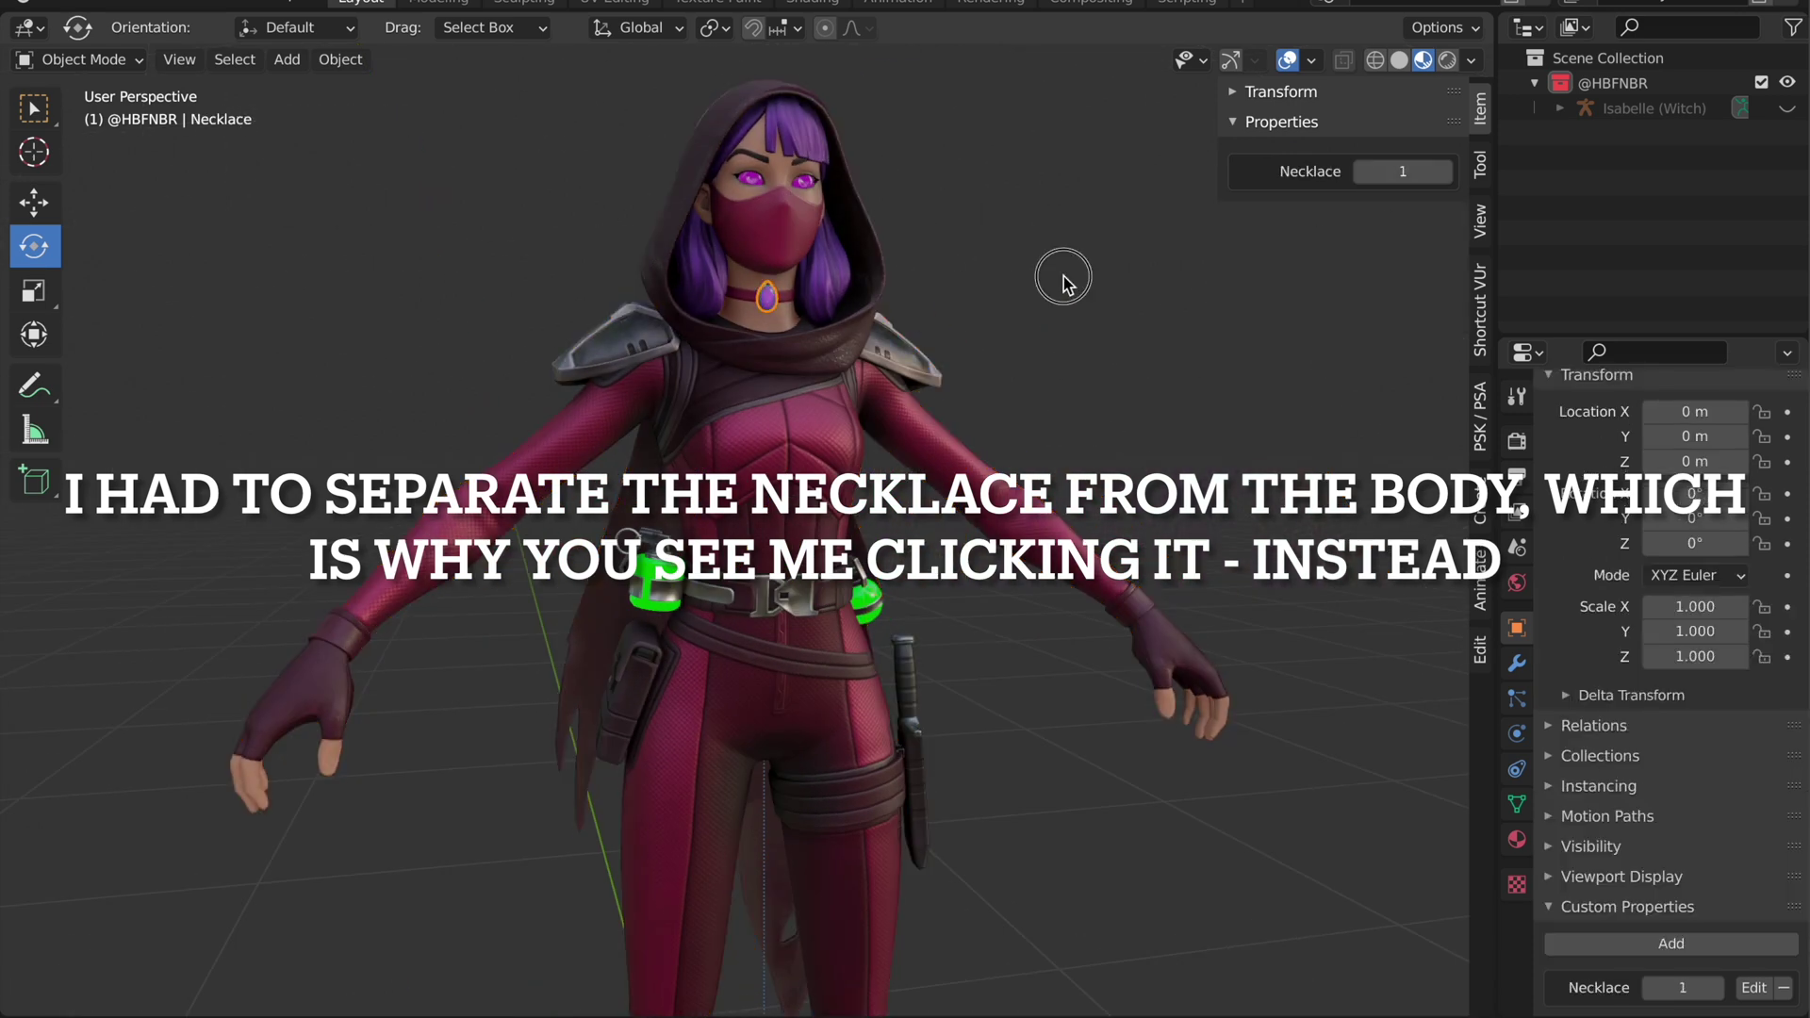
click(1099, 558)
click(667, 582)
click(1363, 171)
click(1037, 514)
middle_drag(1237, 411, 1179, 420)
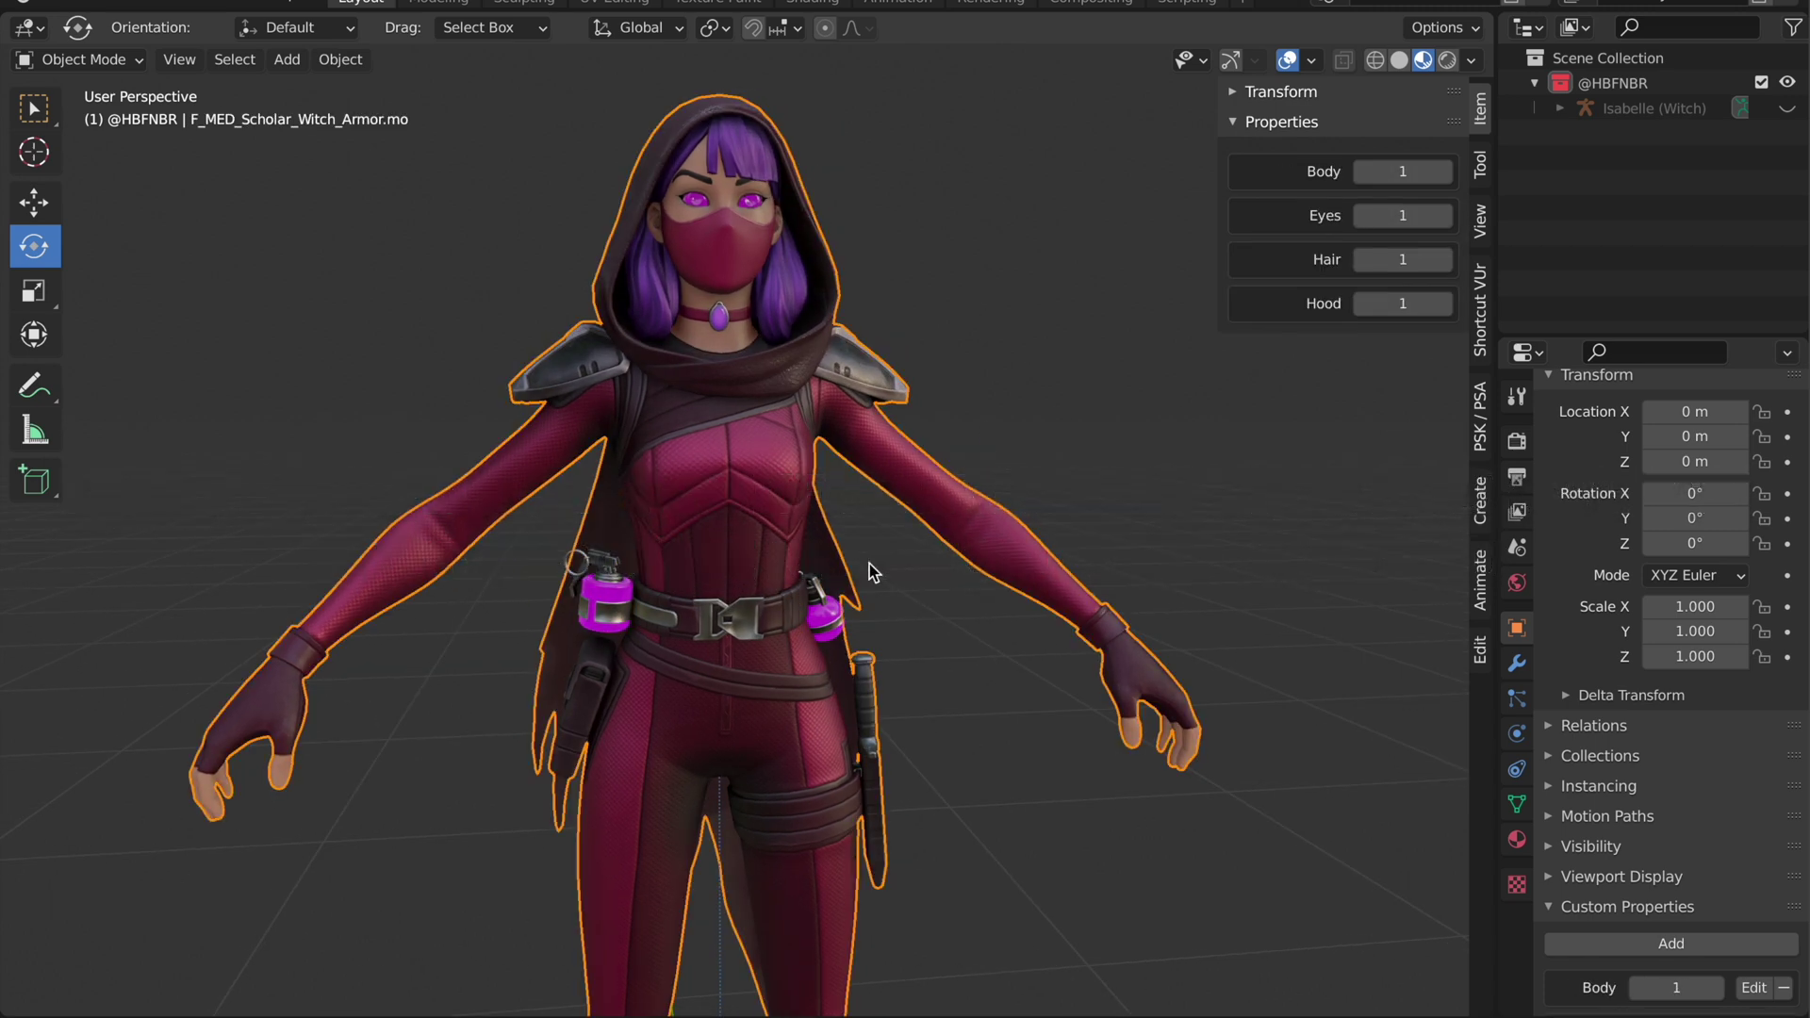
Switch the witch body's Body, Eyes, Hair and Hood properties to 2
middle_drag(891, 417, 654, 444)
drag(1390, 174, 1433, 217)
drag(1386, 260, 1433, 304)
Set the necklace's Necklace property and the belt bottles' Emission property to their green style, 2
click(686, 336)
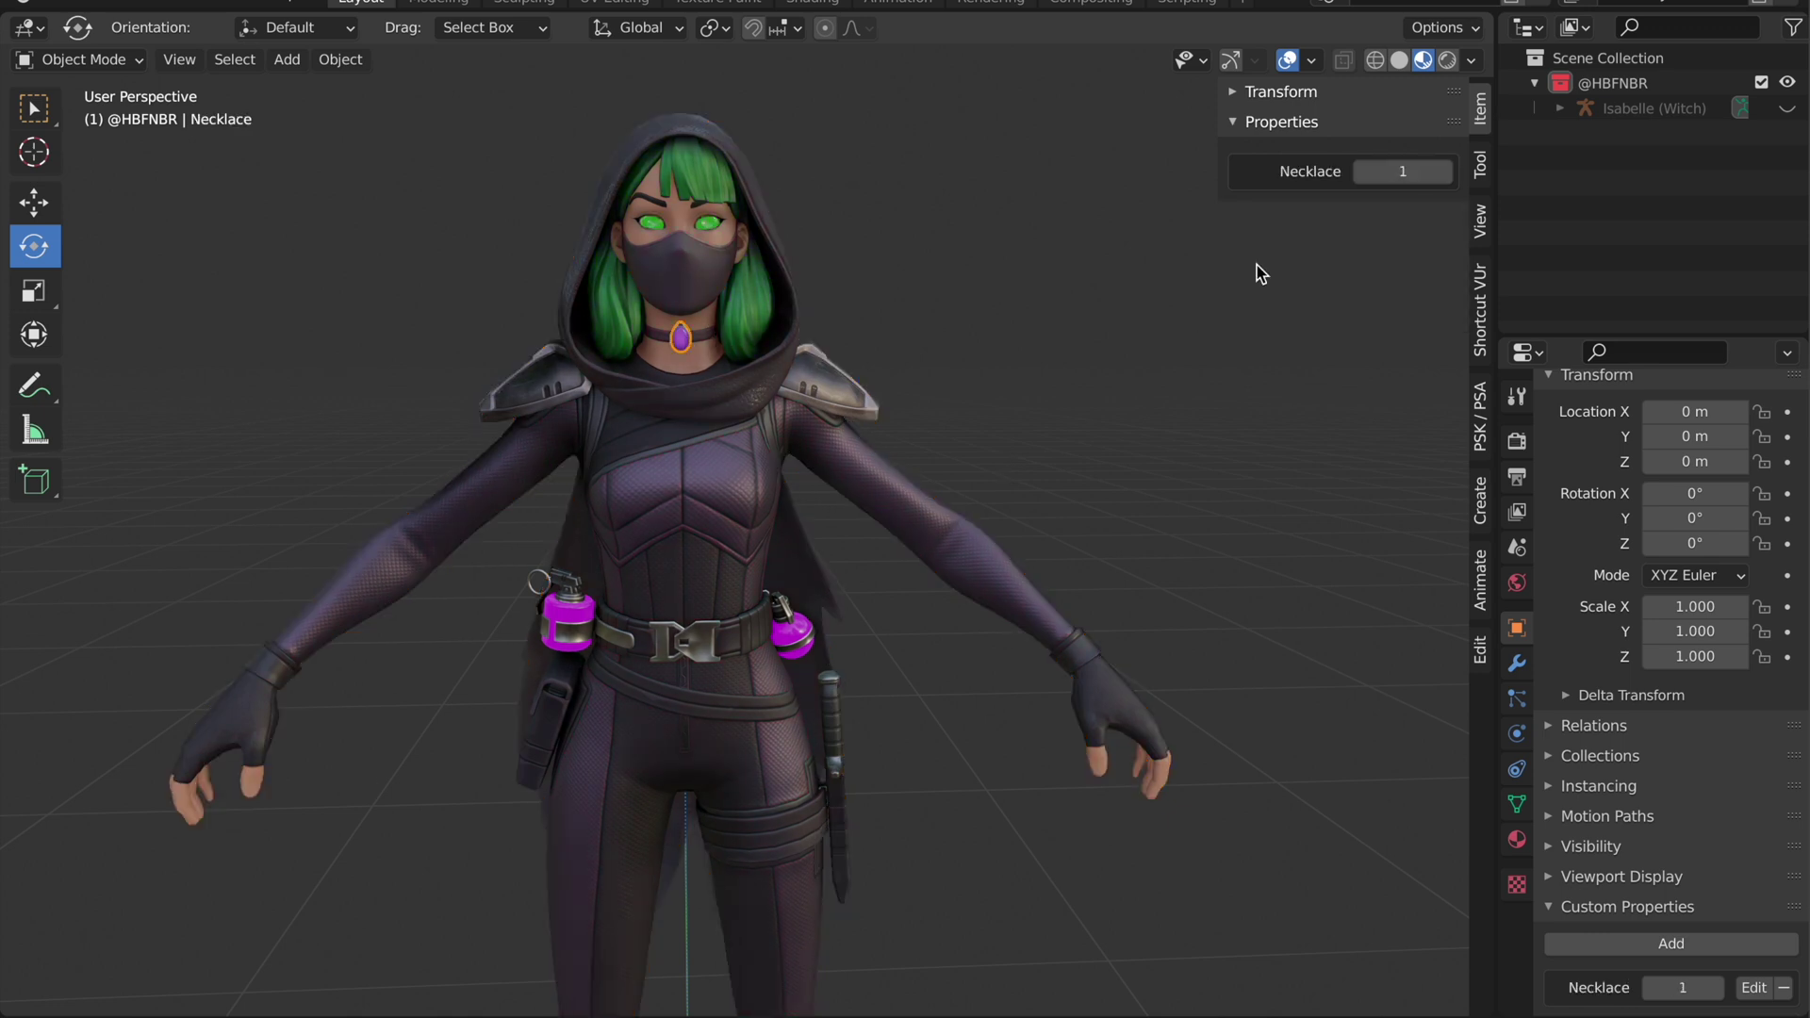
drag(1397, 172, 1438, 172)
click(792, 634)
click(791, 634)
Reselect the witch body, hide the viewport overlays and set all four of its style properties to 2 together
click(327, 628)
key(shift+alt+z)
drag(1442, 173, 1376, 304)
drag(1374, 161, 1372, 219)
text(2)
key(Return)
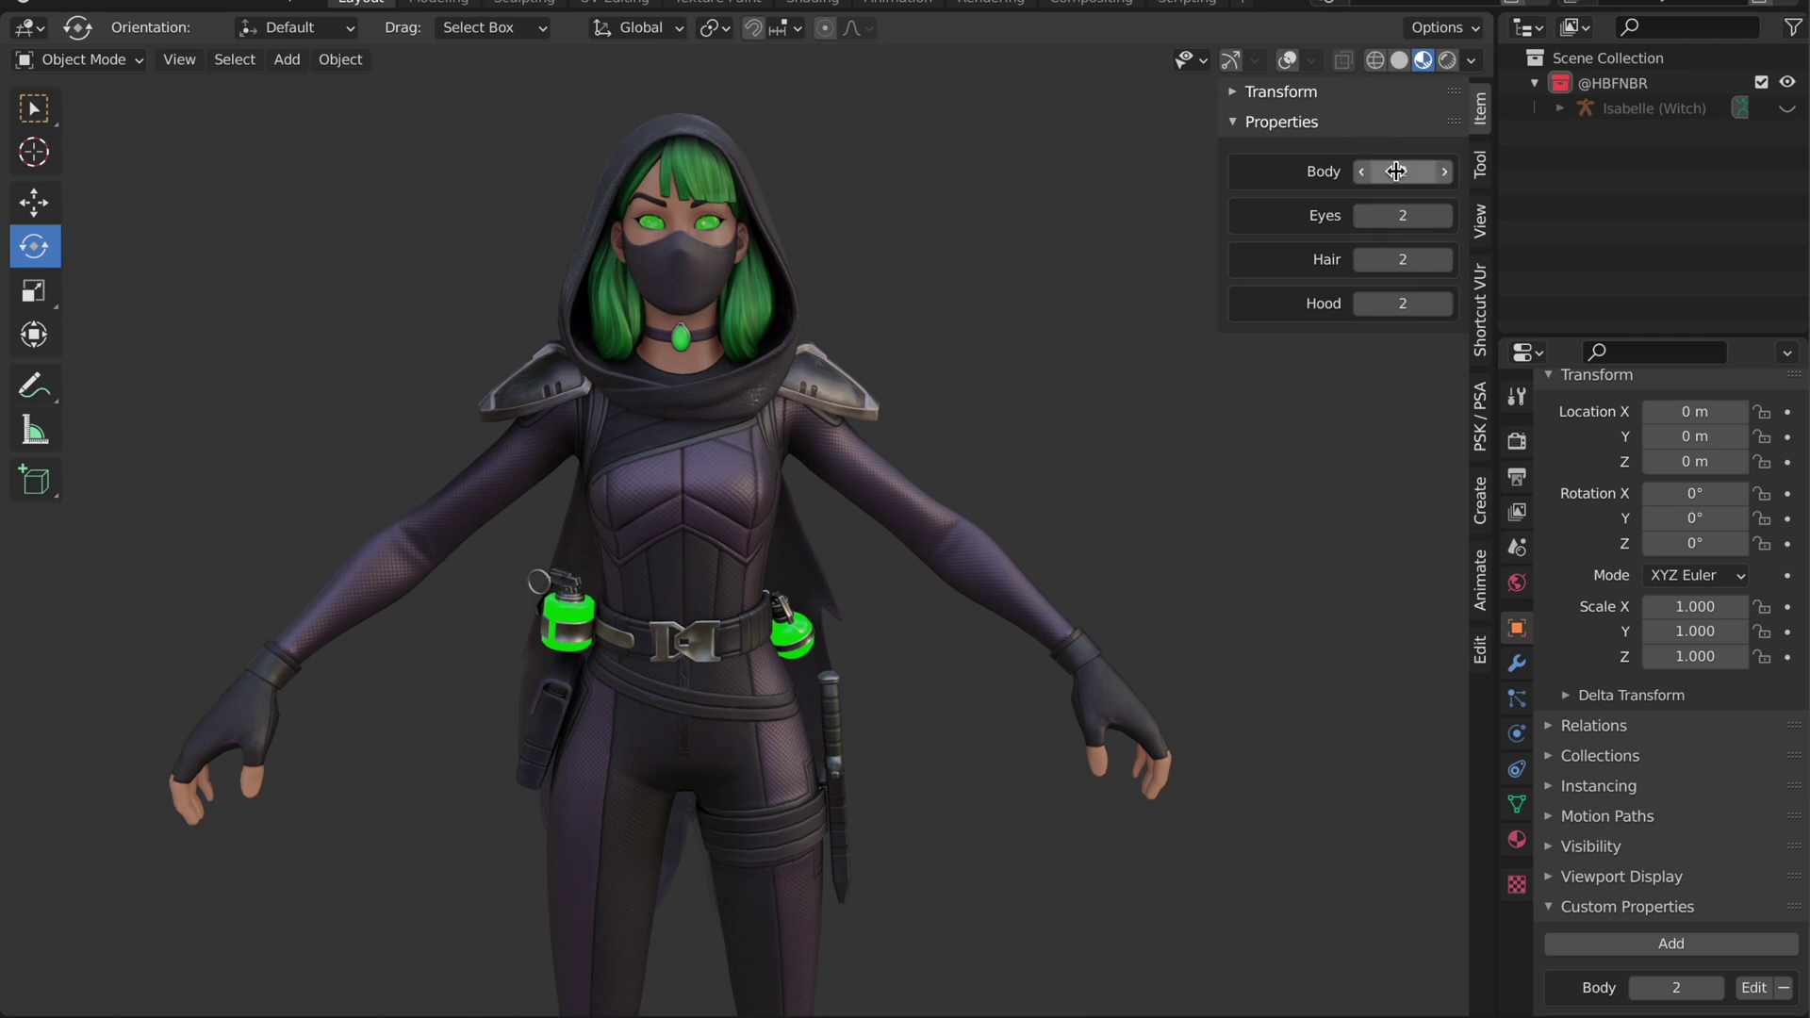
Set the Body, Eyes, Hair and Hood properties to 1 in a single multi-value edit
drag(1395, 170, 1395, 303)
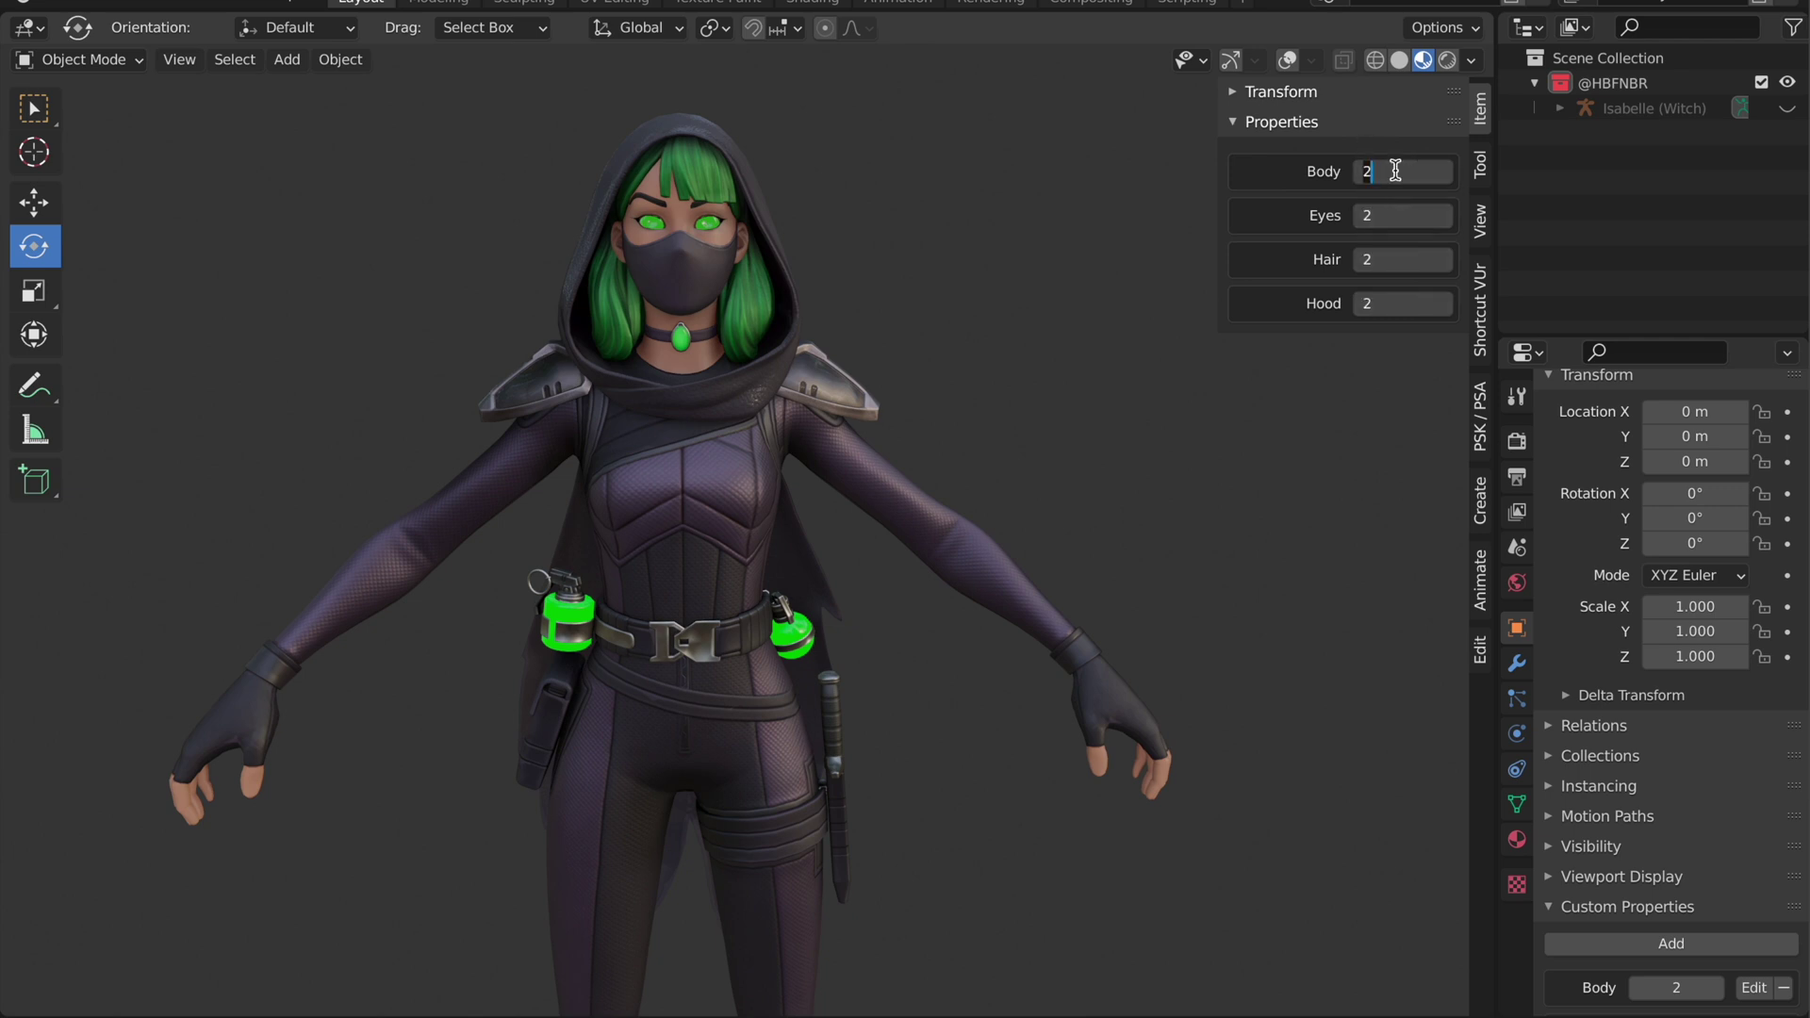
text(1)
key(Return)
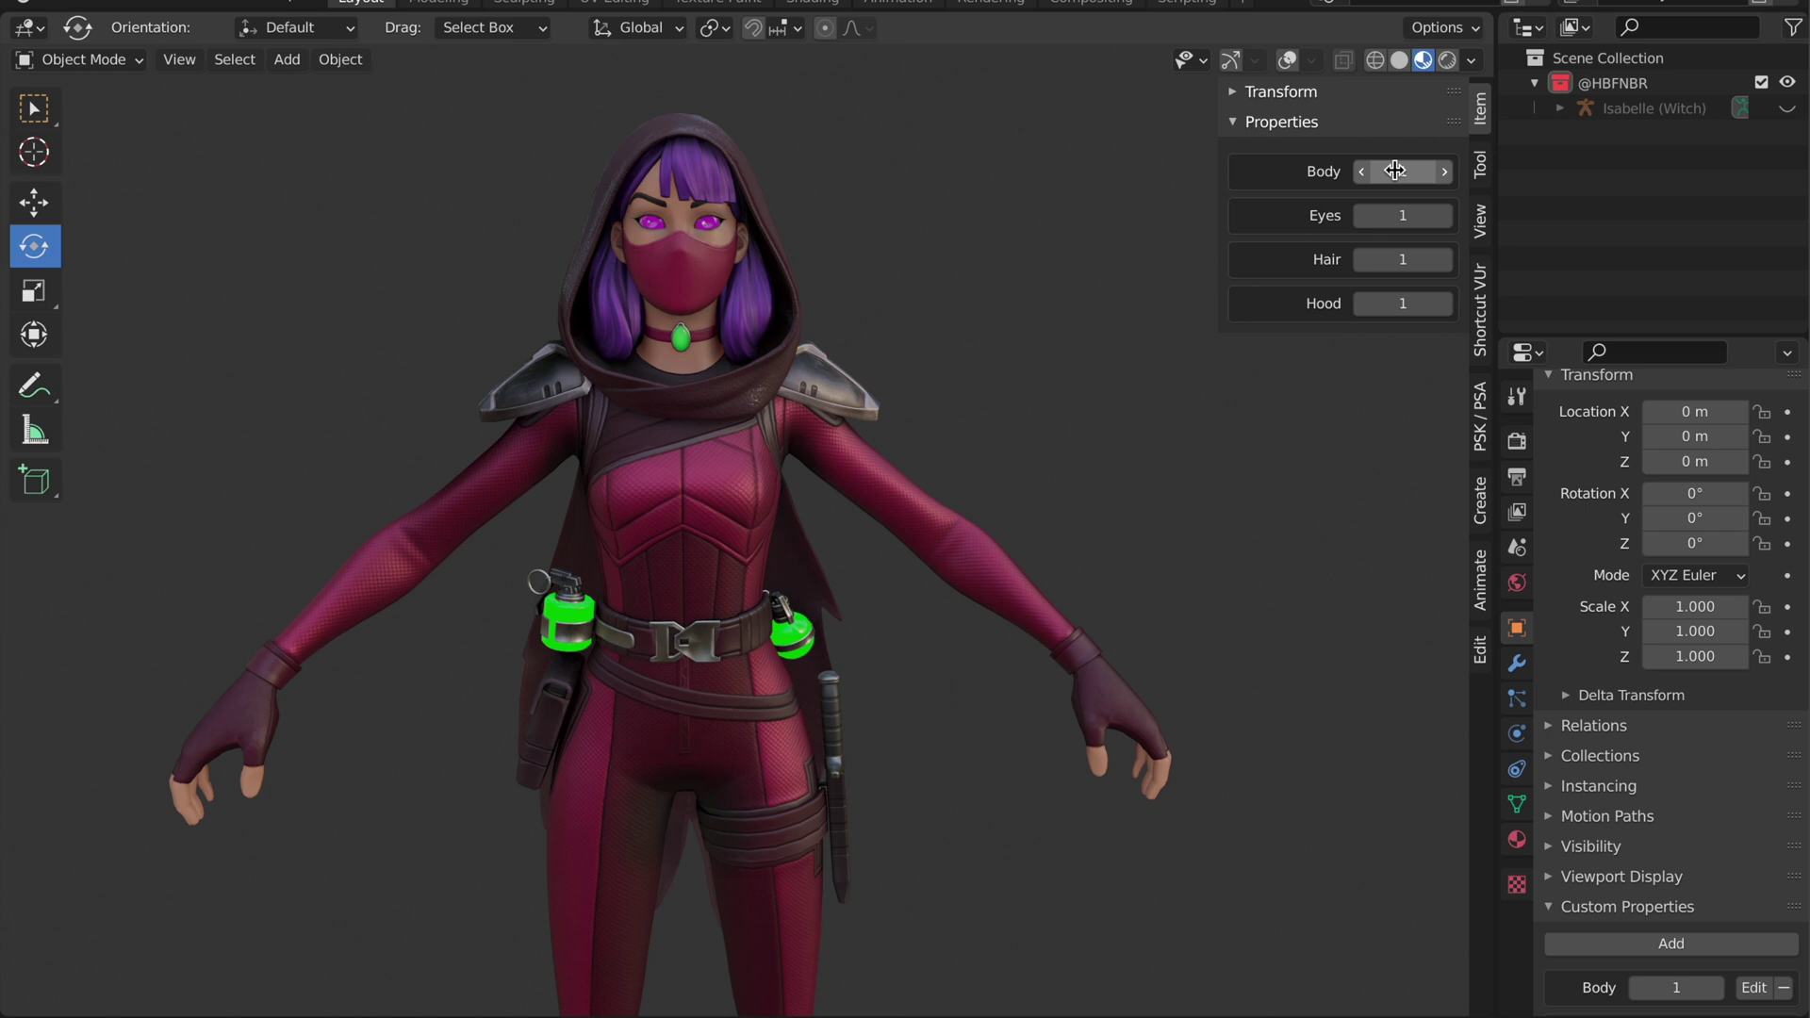
Set the witch's Eyes and Hair properties to 2 together, and the necklace's Necklace property to 1
drag(1395, 215, 1395, 259)
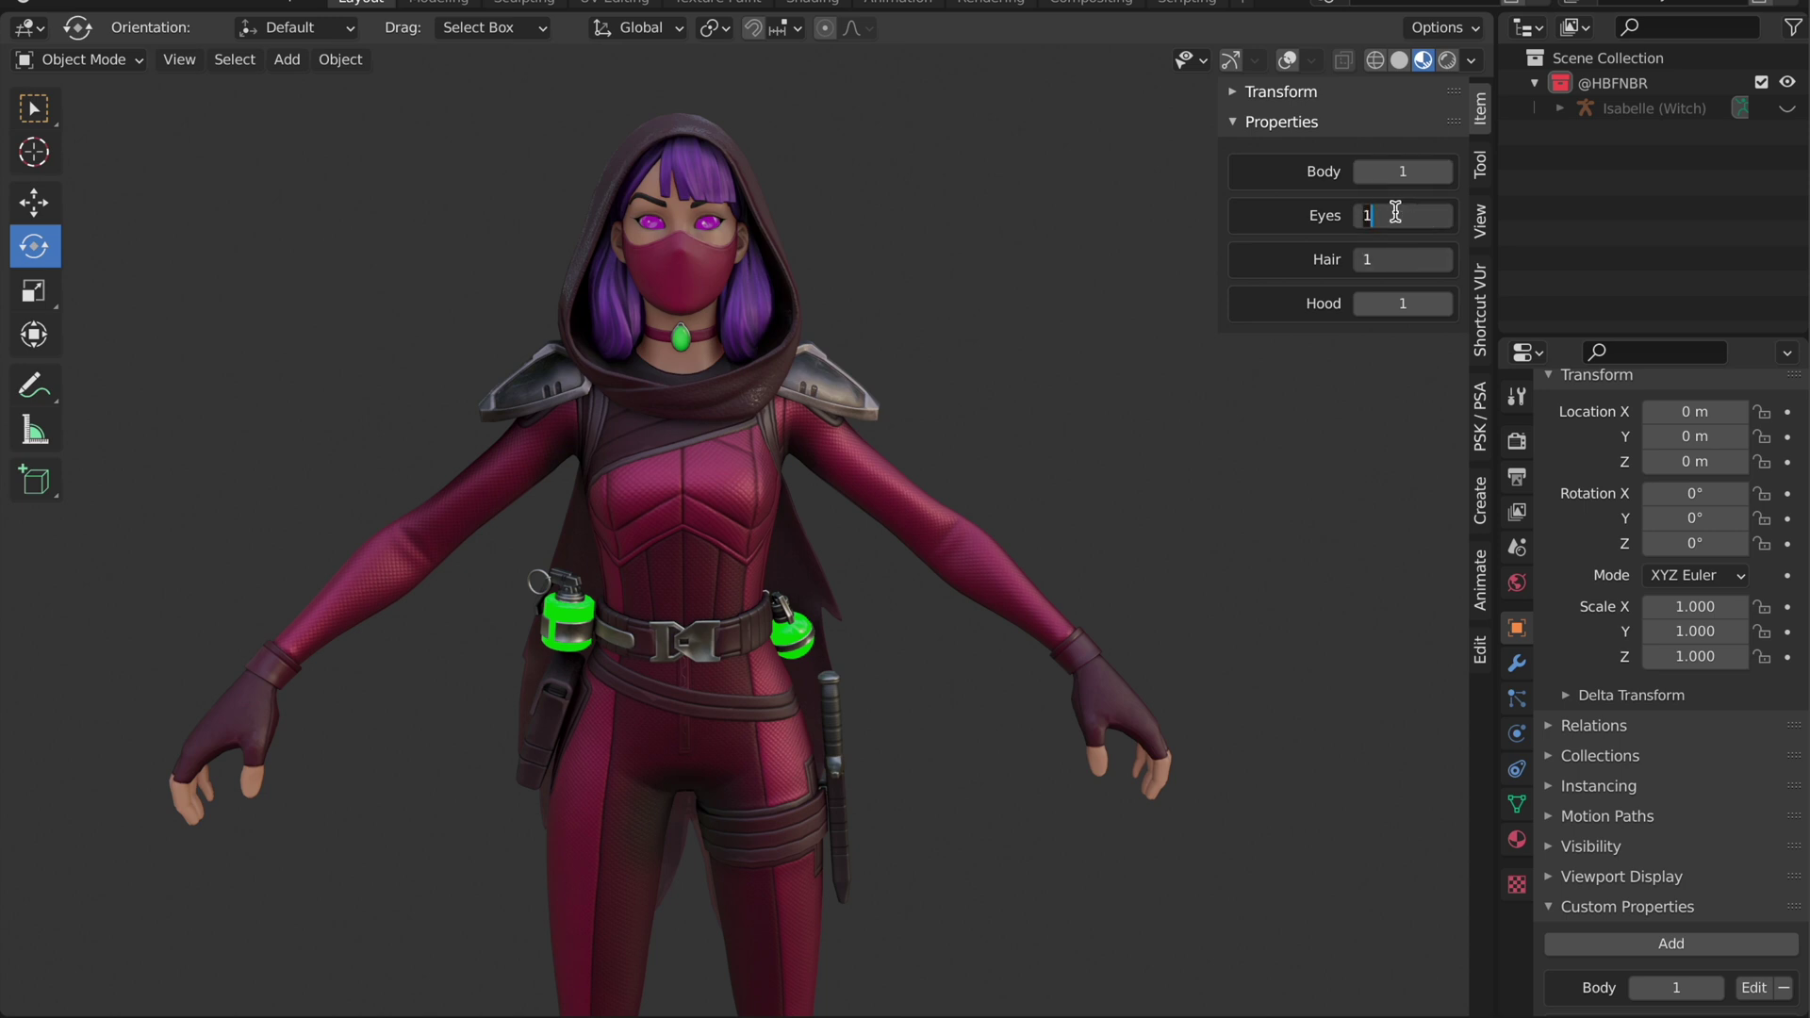
key(Return)
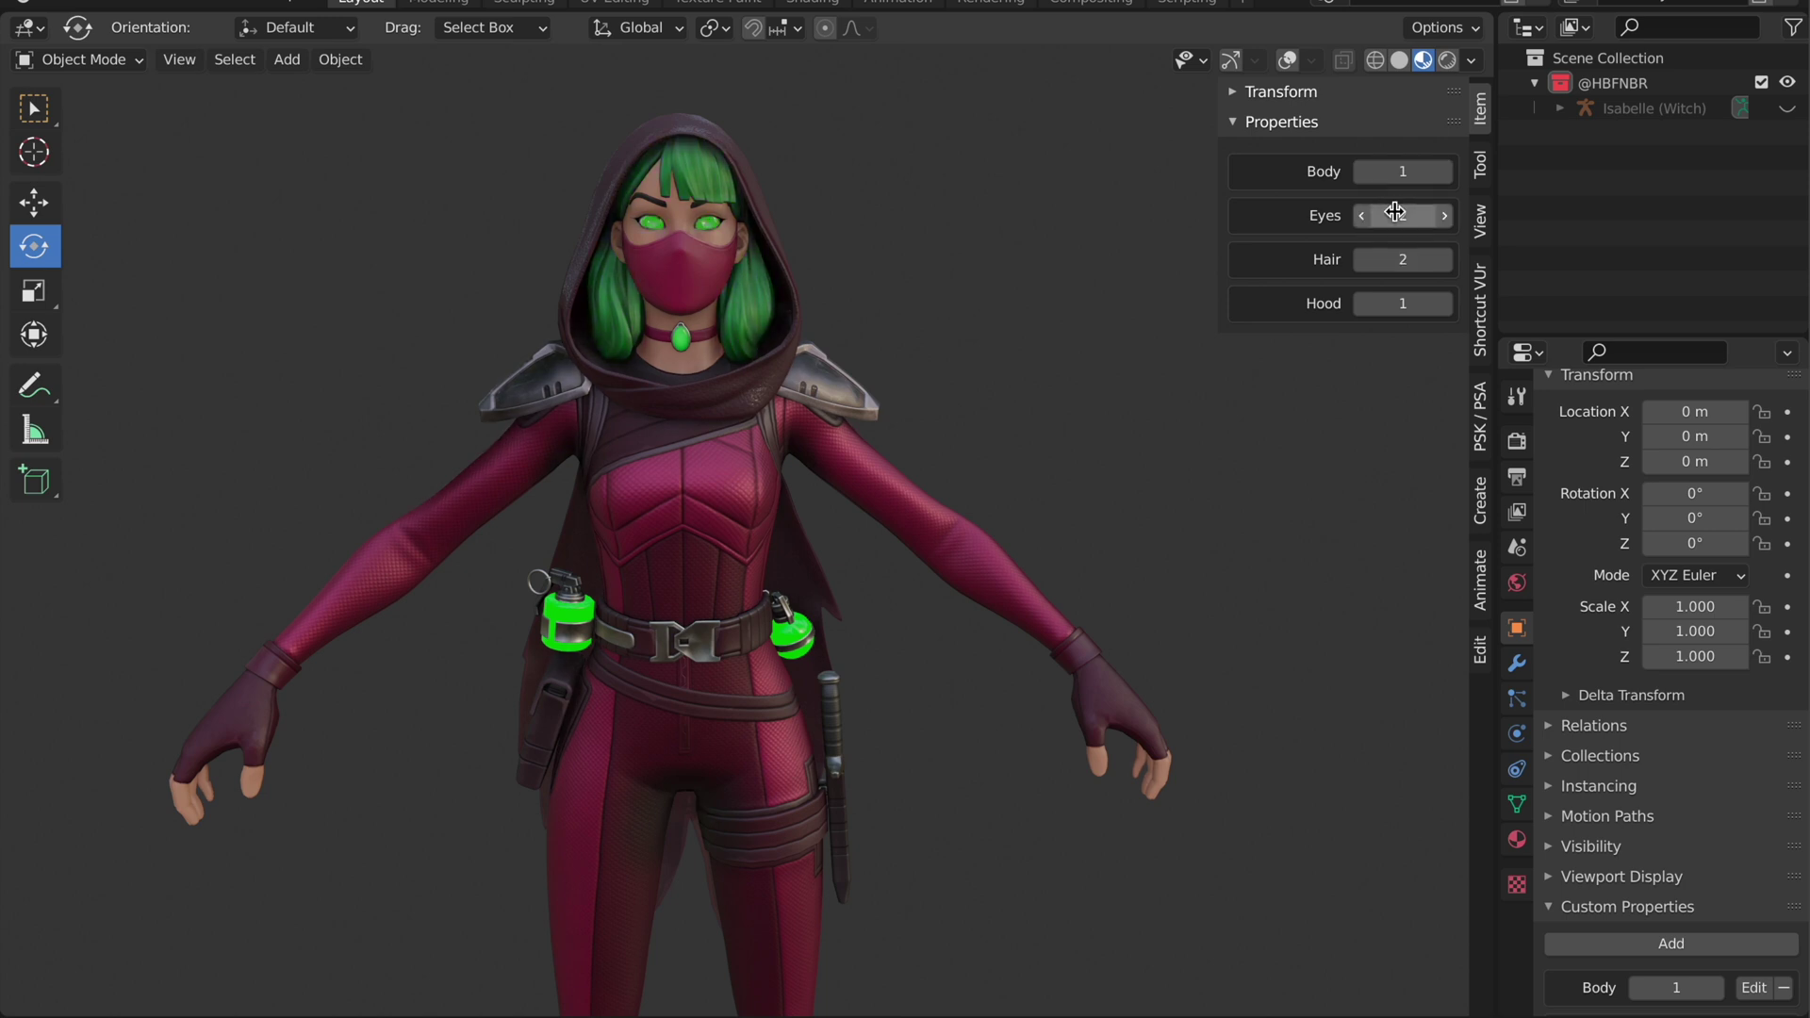
click(686, 341)
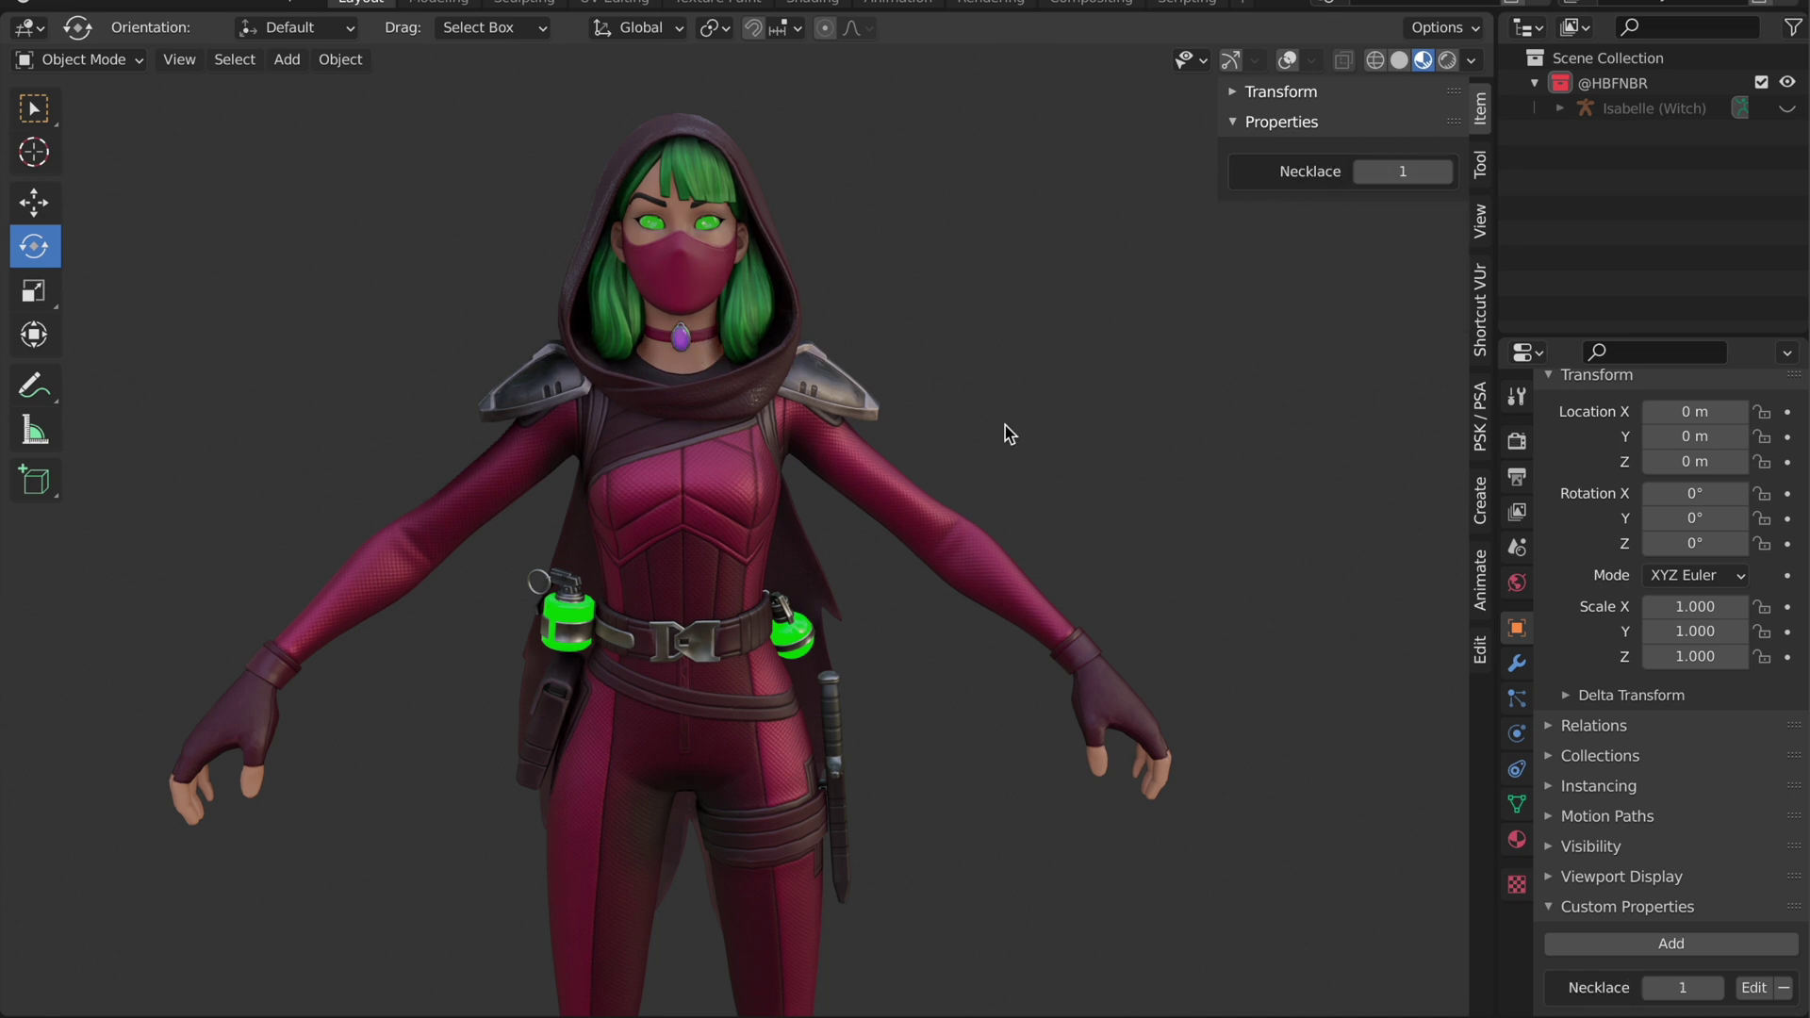
Select the Glass object on the belt and examine the mixed-style witch character up close and from an angle
click(807, 645)
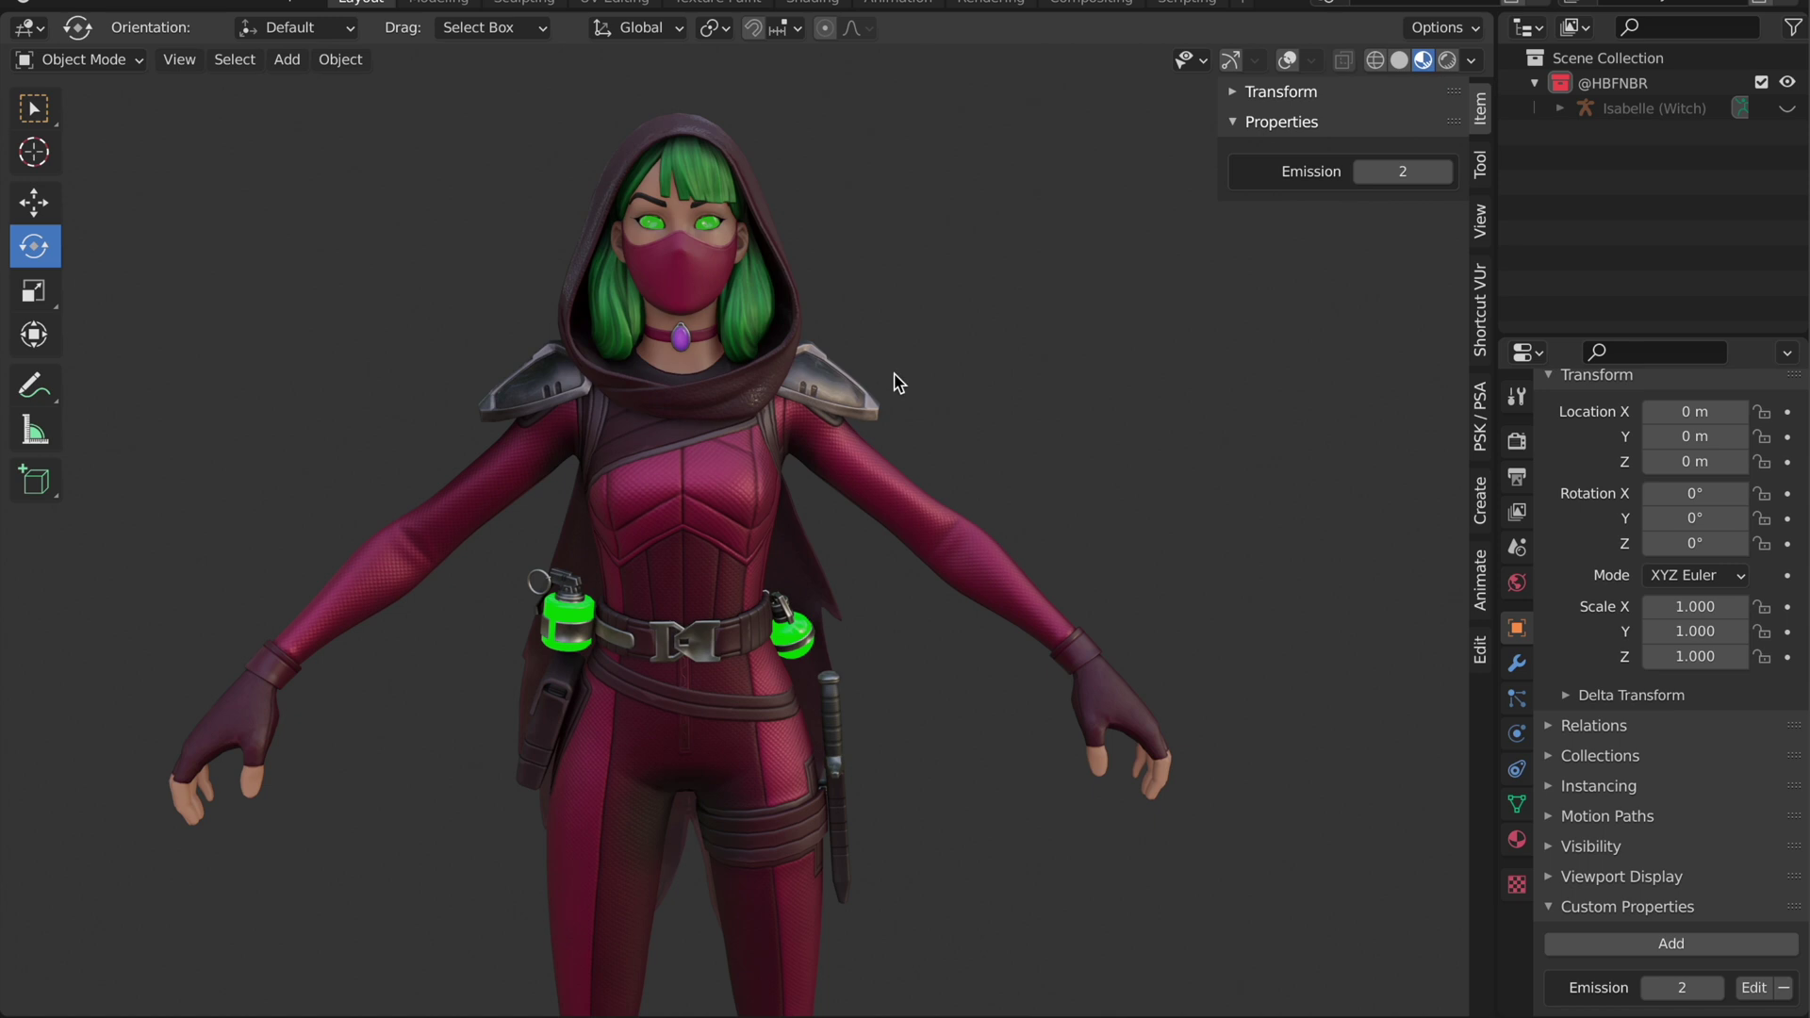
scroll(868, 375, down, 2)
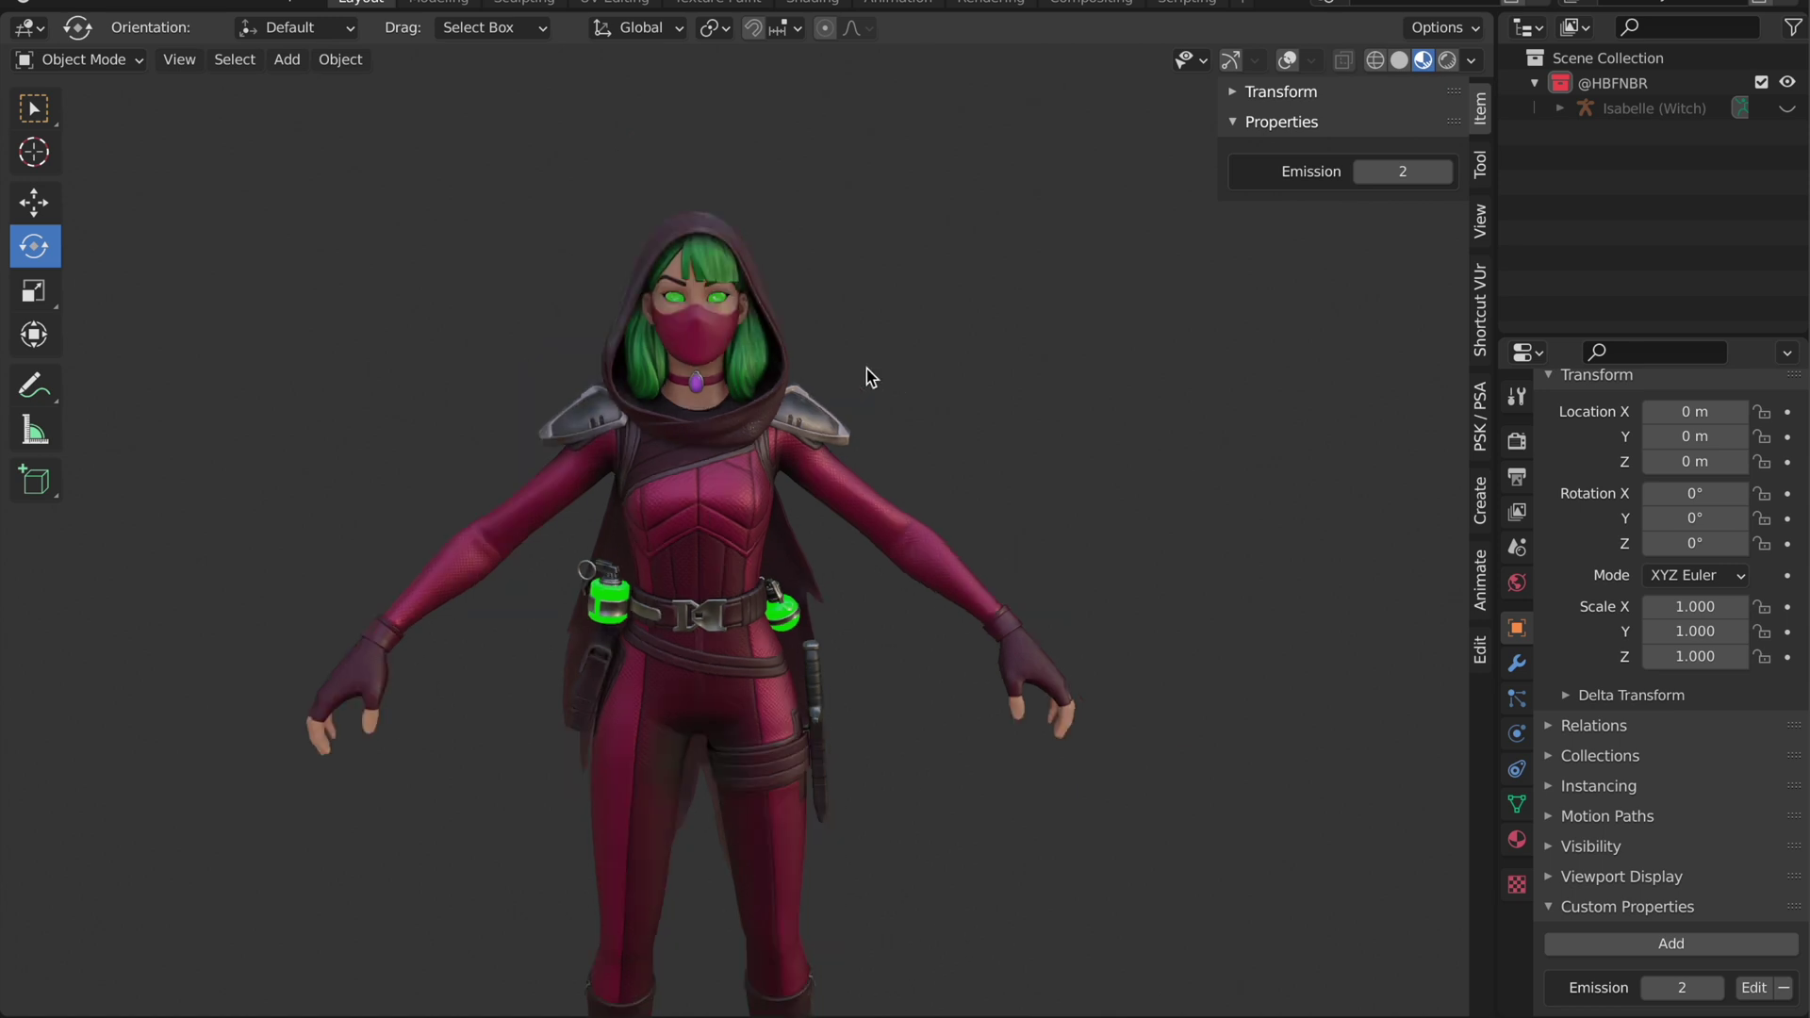
middle_drag(990, 575, 883, 514)
scroll(897, 509, up, 2)
scroll(892, 496, up, 3)
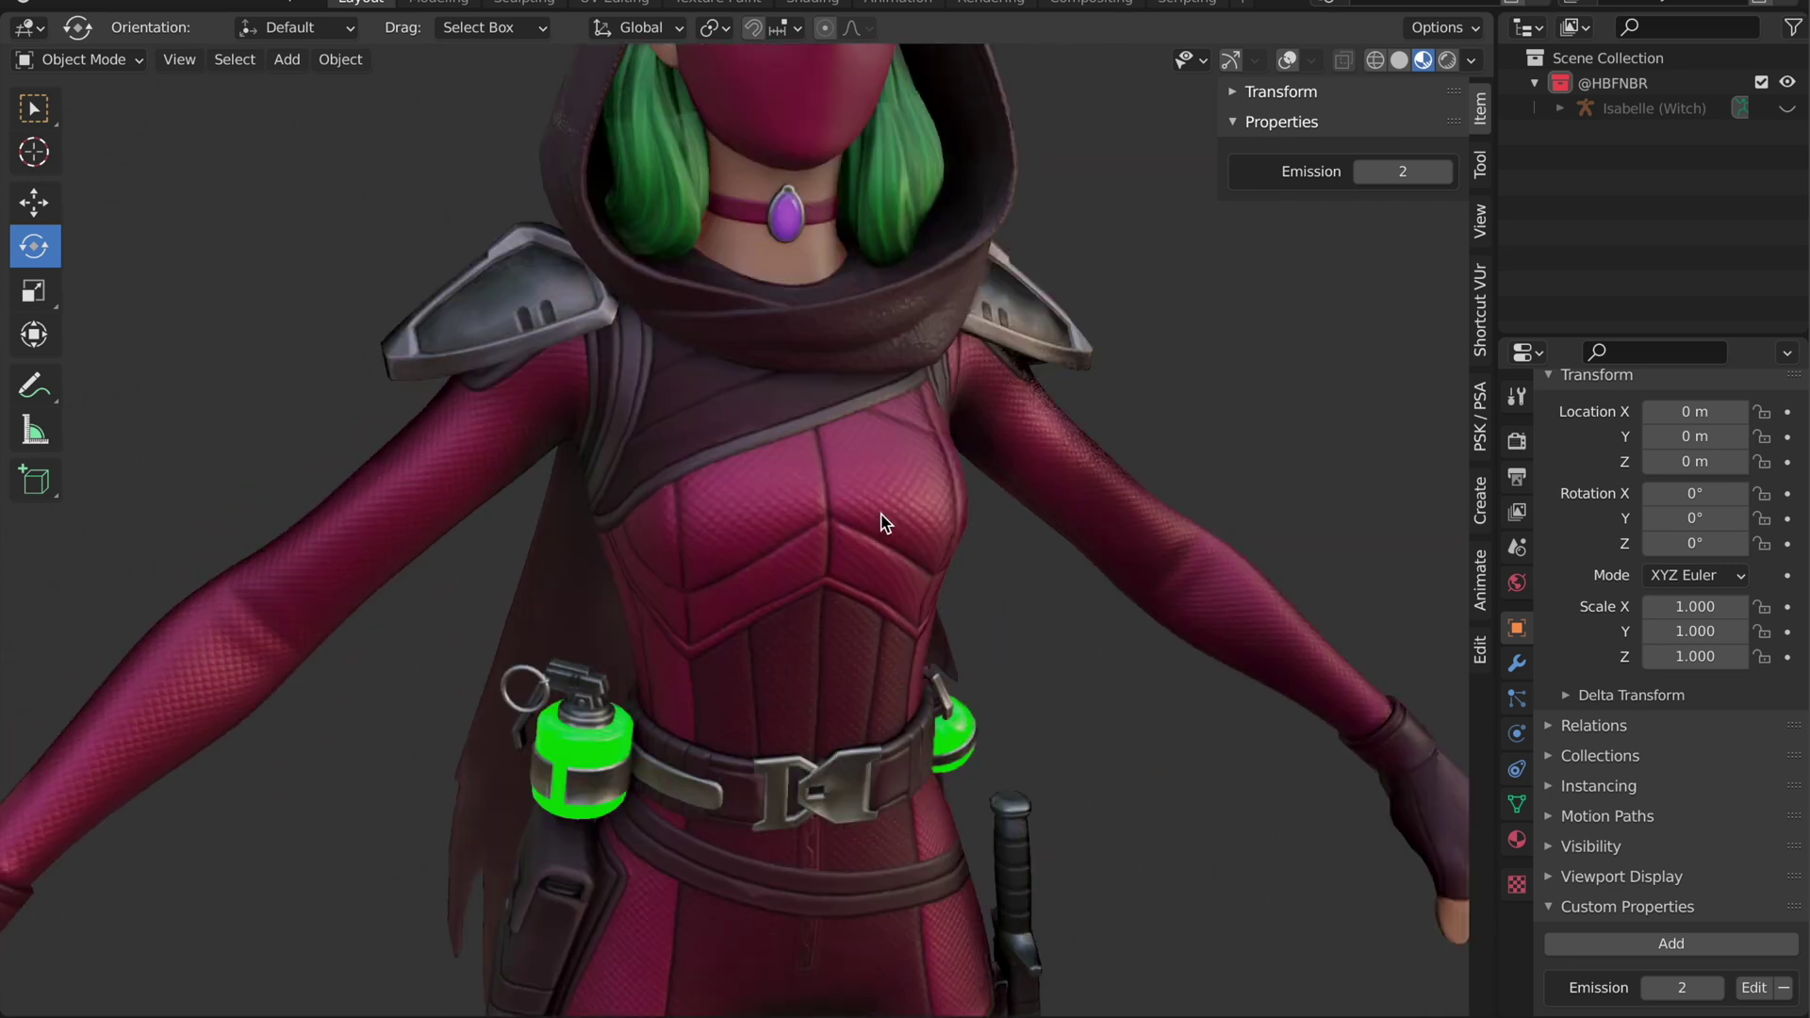
click(1553, 920)
scroll(1222, 615, down, 5)
middle_drag(1193, 578, 1195, 608)
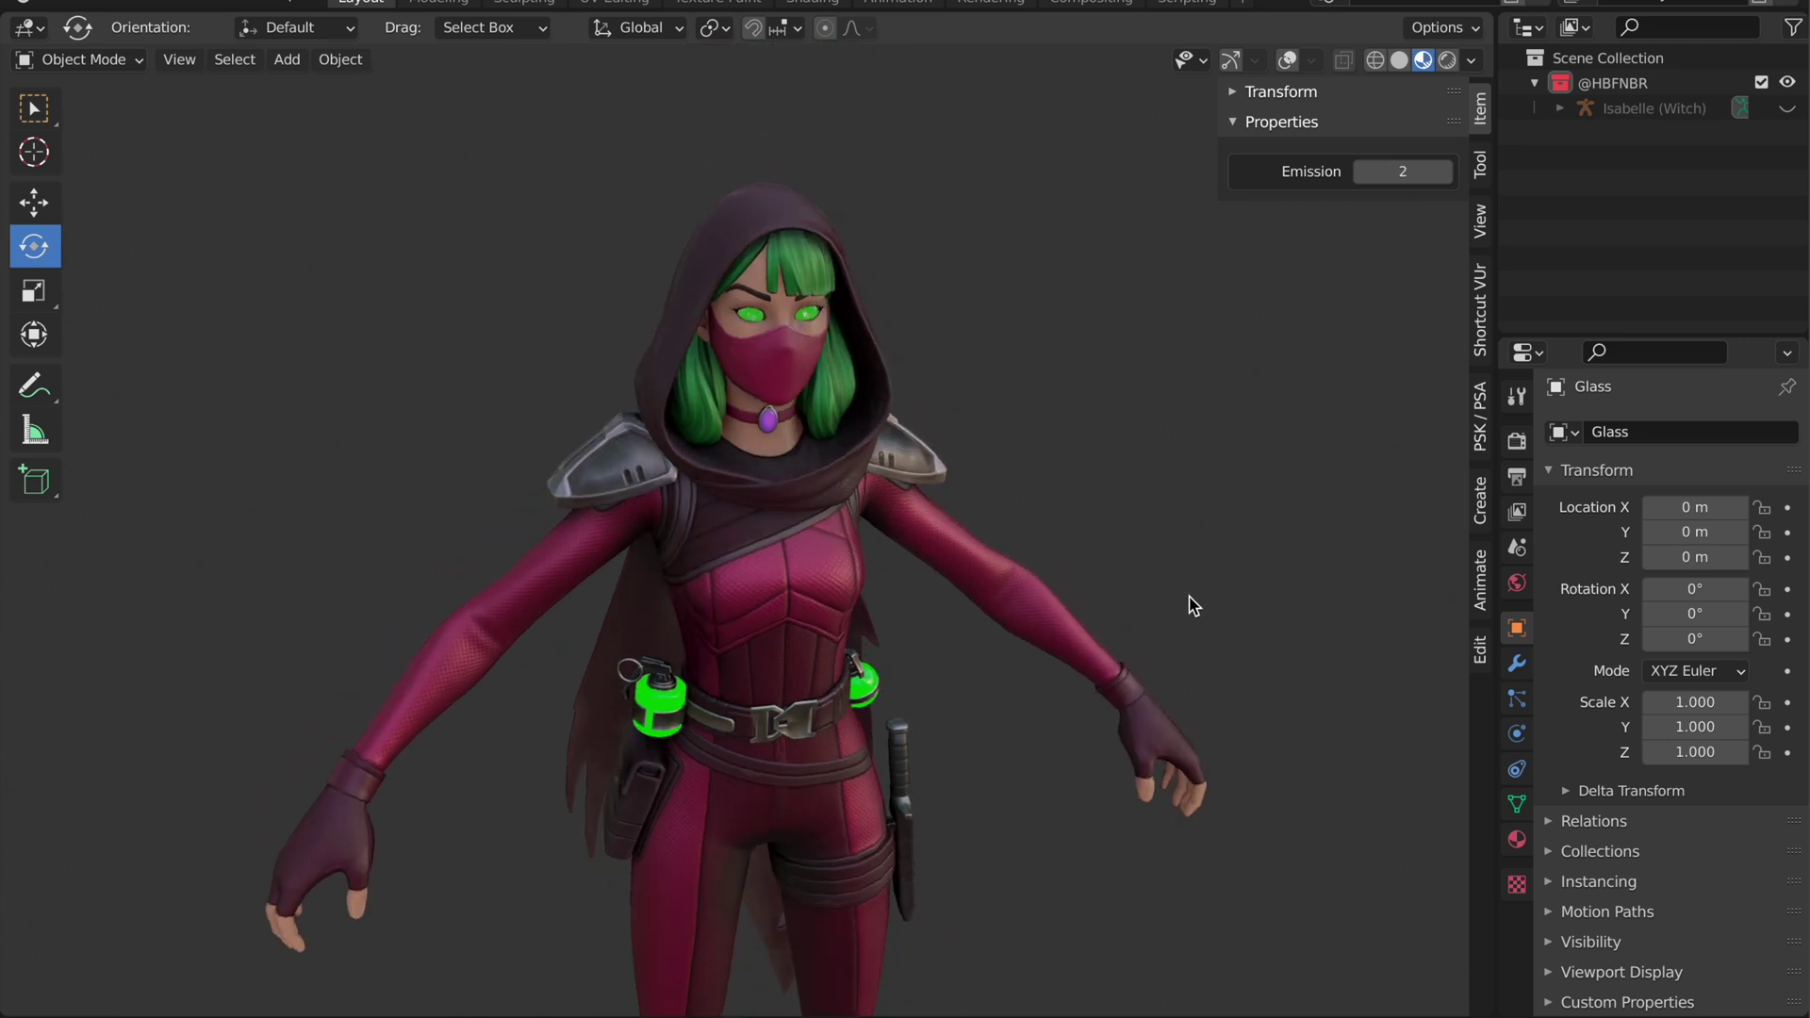
scroll(1096, 496, up, 2)
scroll(1092, 494, down, 1)
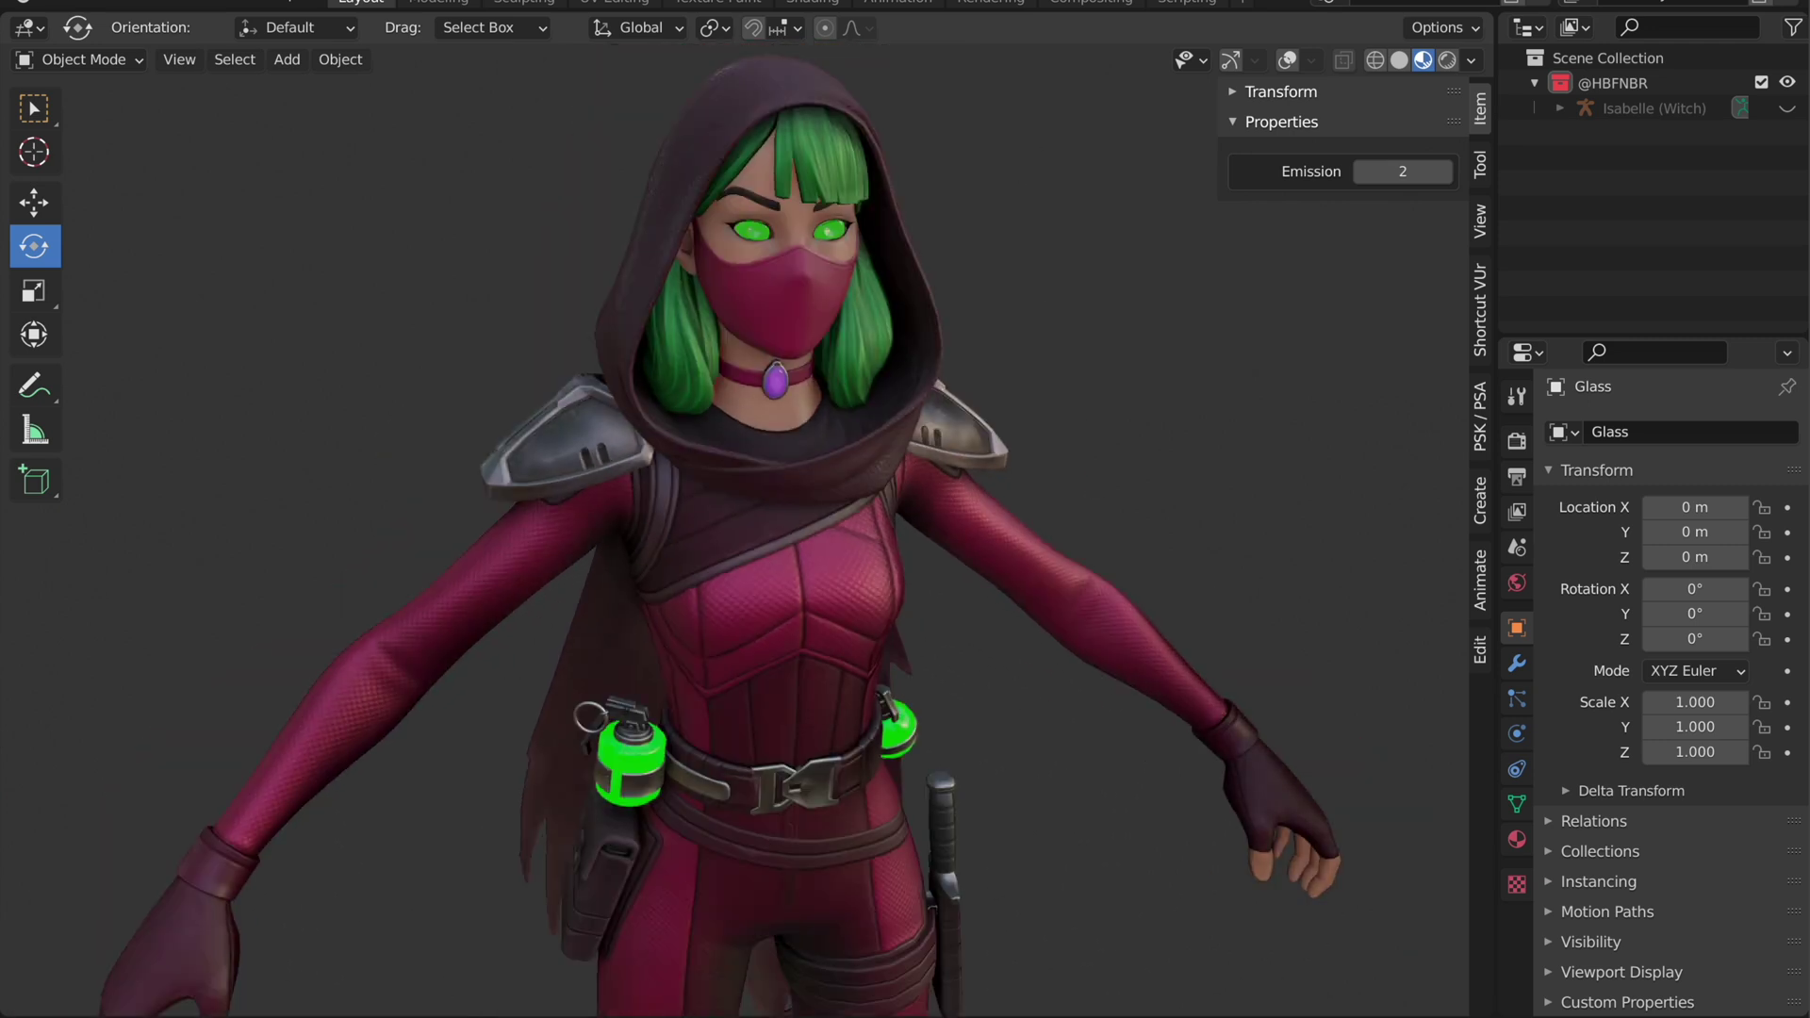